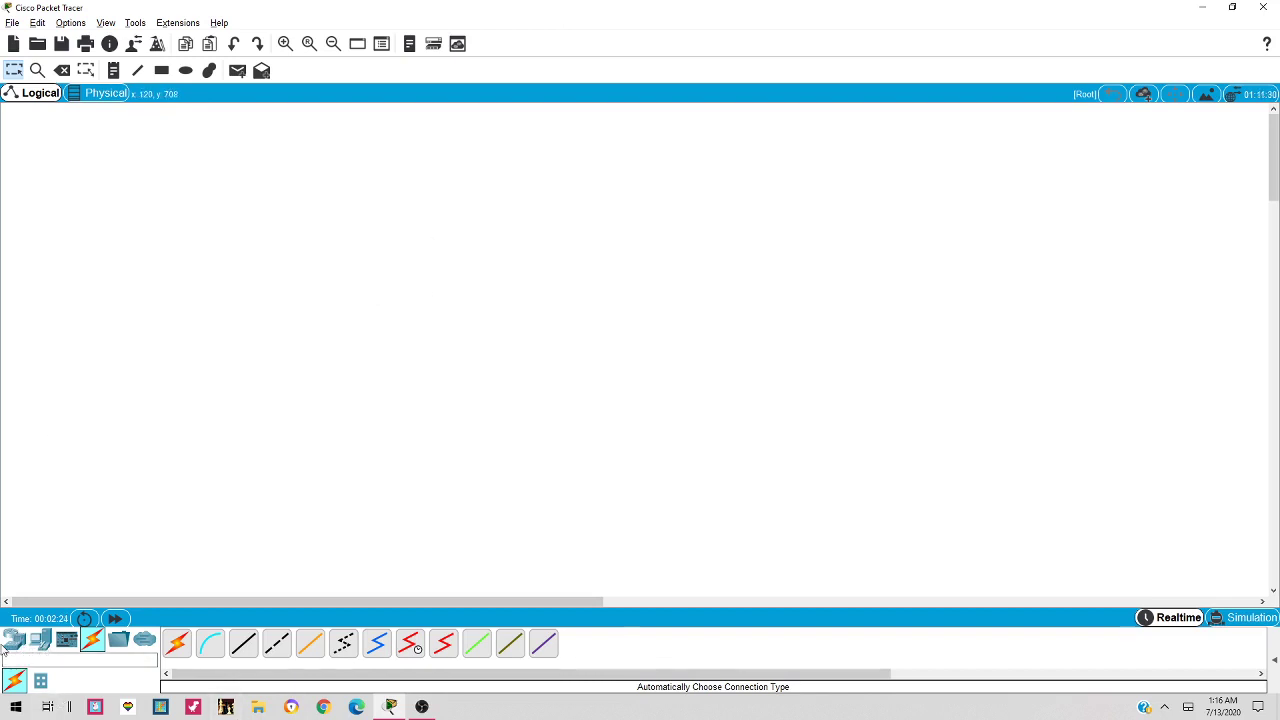
Select Network Devices so the available router models are listed
{"action": "left_click", "coordinate": [10, 643]}
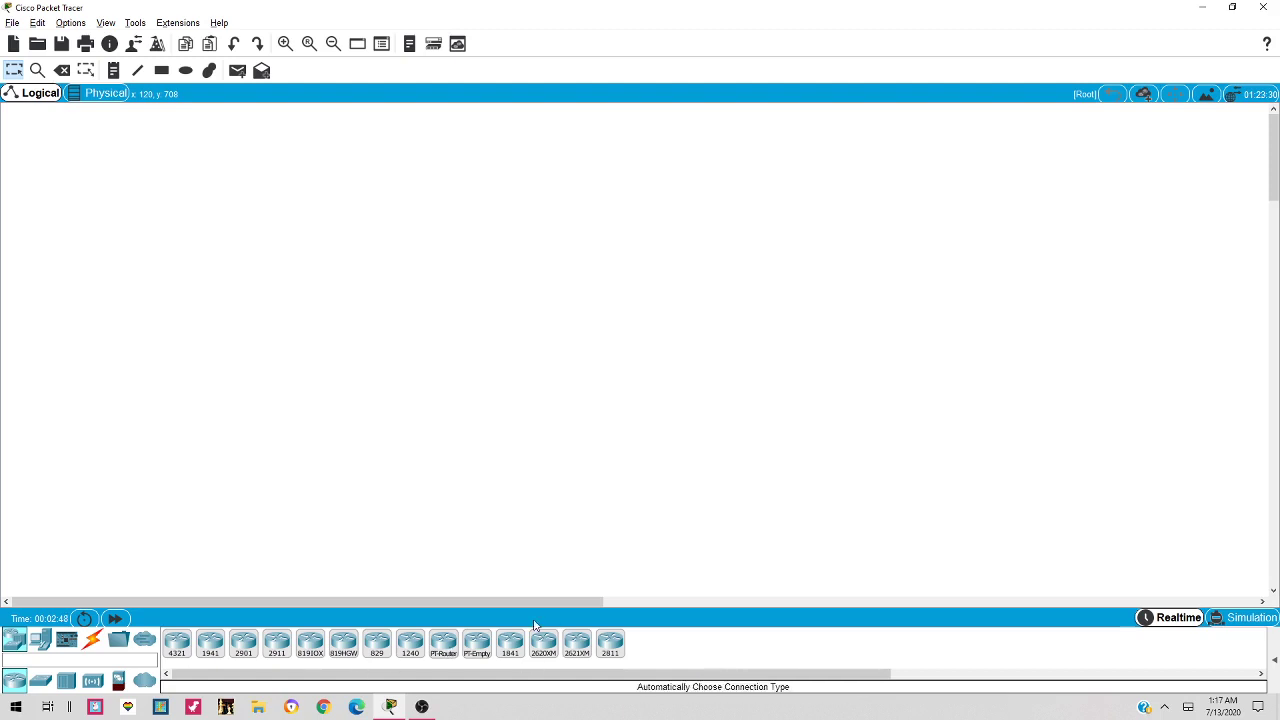
Place four PT routers, Router0–Router3, in a square and nudge them into alignment
{"action": "left_click", "coordinate": [444, 645]}
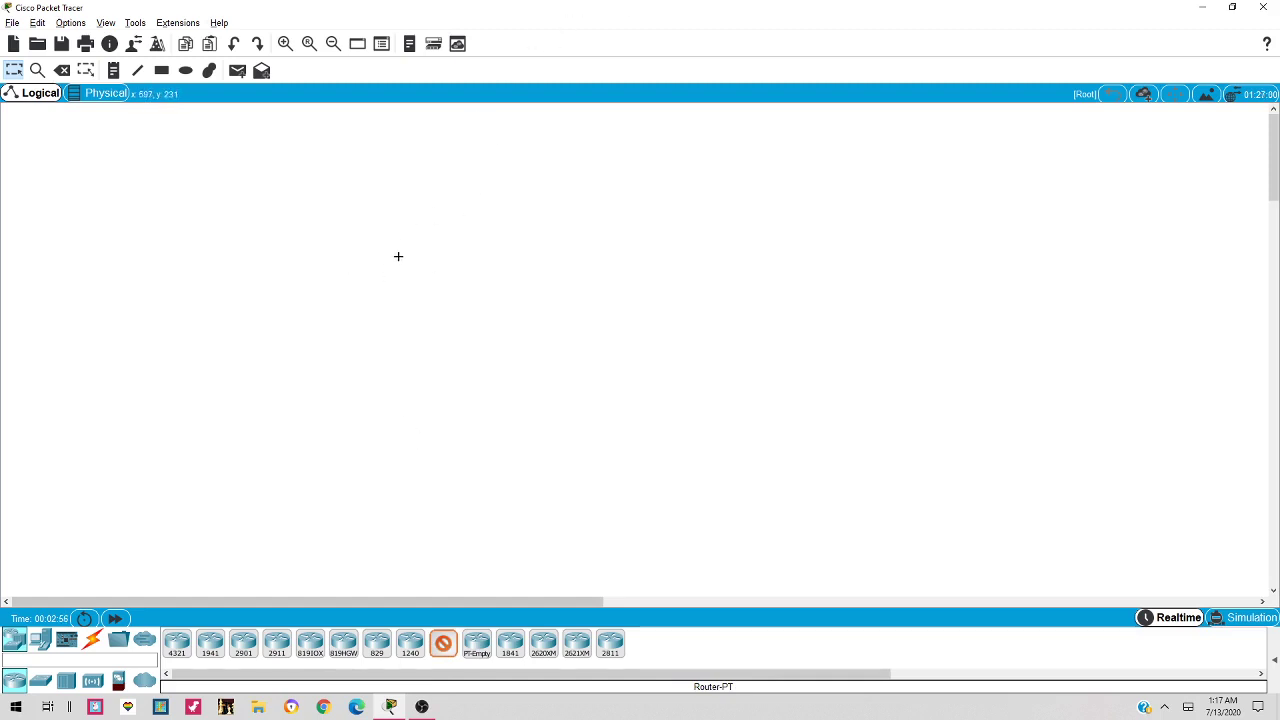
{"action": "left_click", "coordinate": [398, 256]}
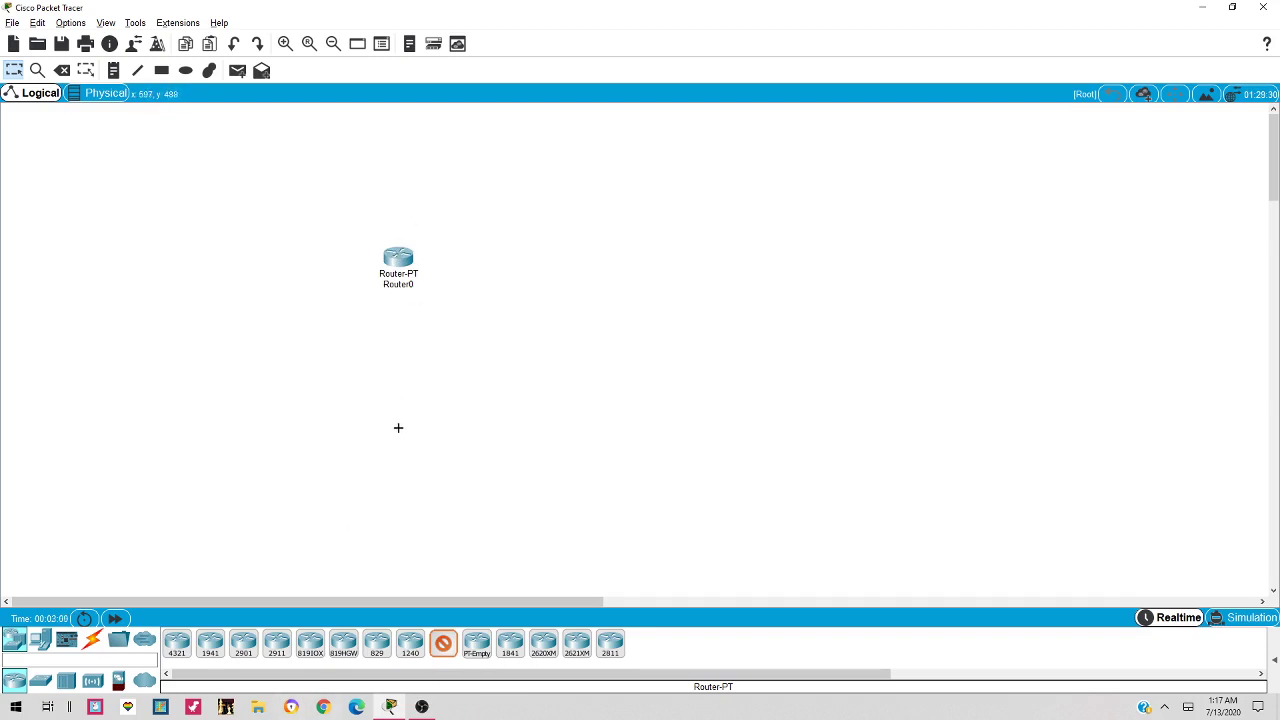
{"action": "left_click", "coordinate": [398, 427]}
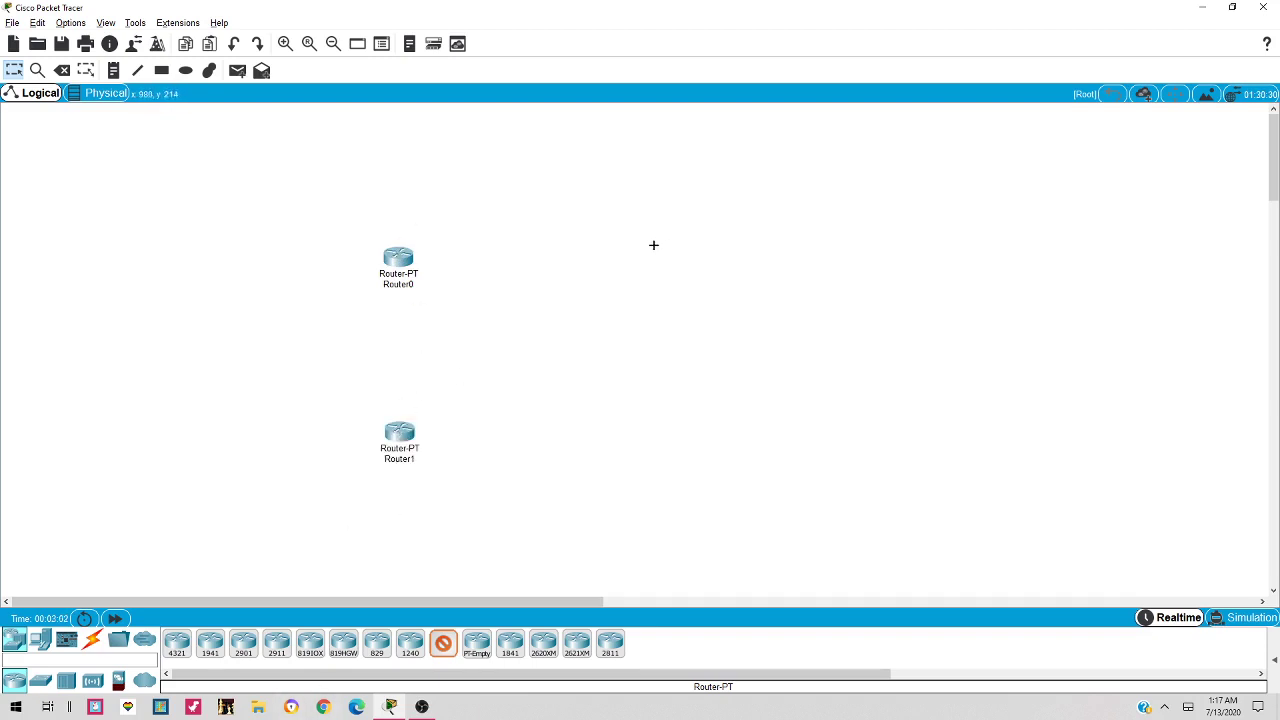
{"action": "left_click", "coordinate": [653, 256]}
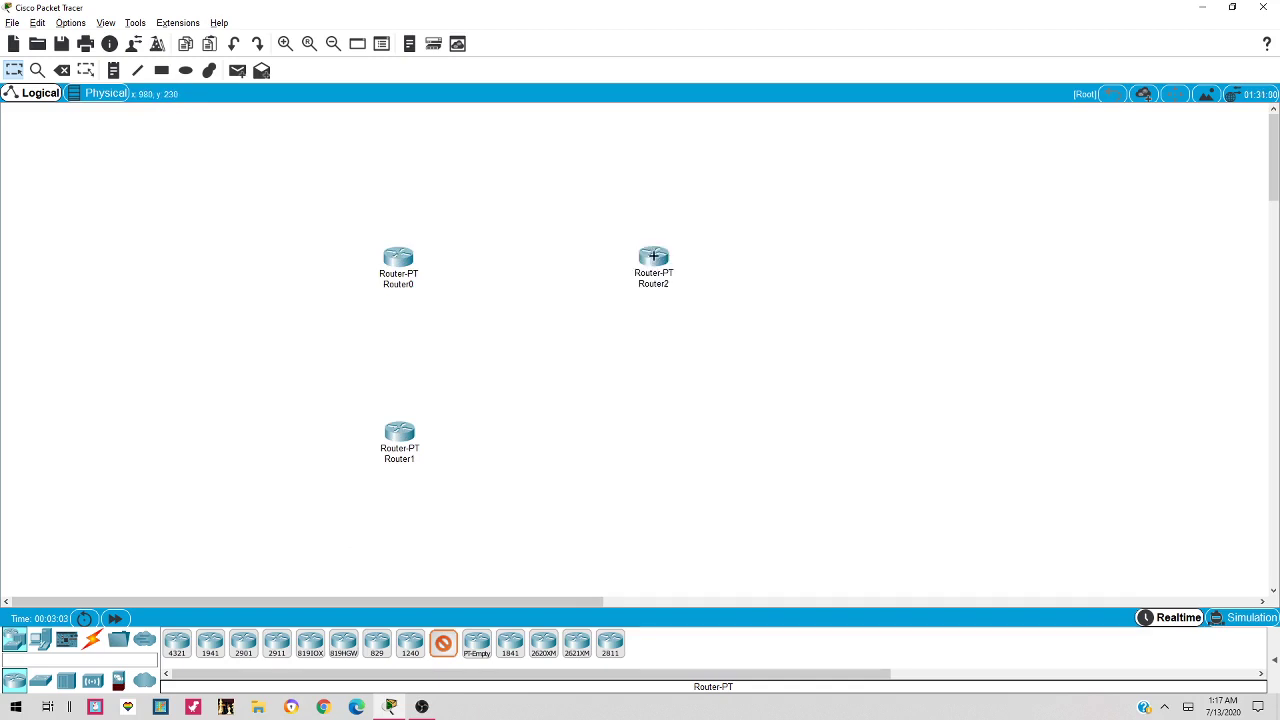
{"action": "left_click", "coordinate": [658, 450]}
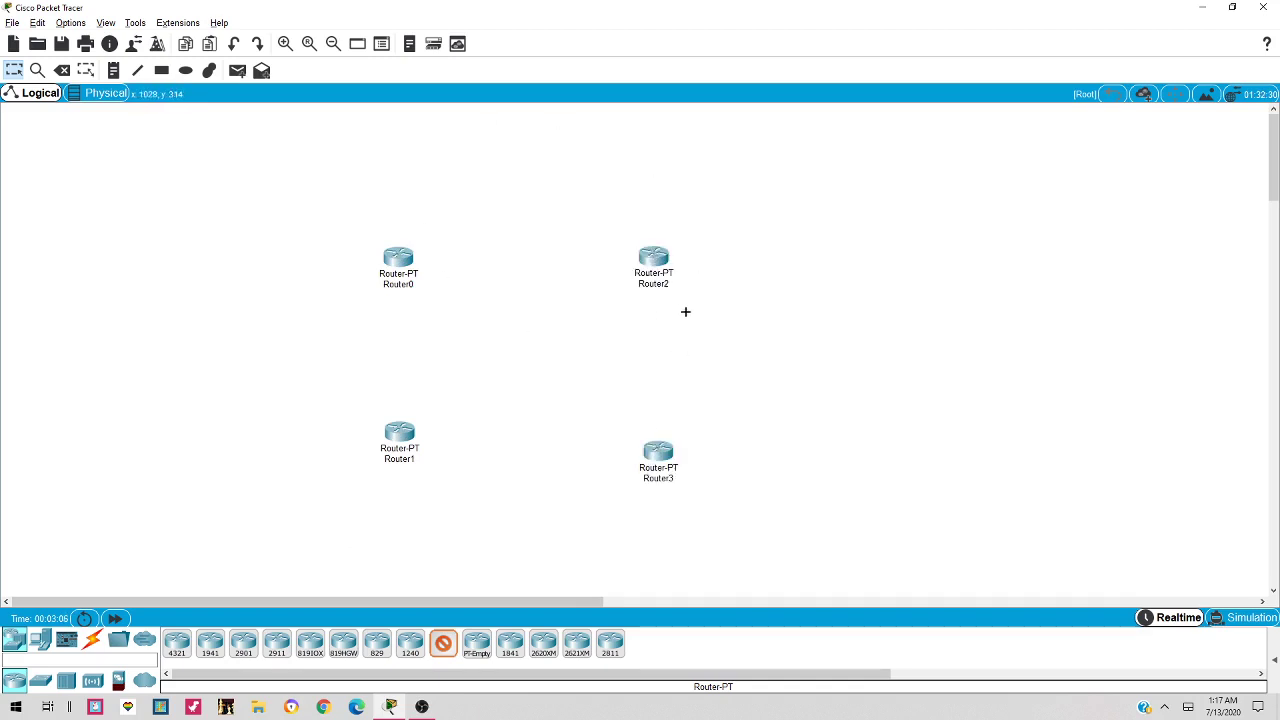
{"action": "key", "text": "Escape"}
{"action": "left_click_drag", "start_coordinate": [670, 468], "coordinate": [672, 447]}
{"action": "left_click_drag", "start_coordinate": [398, 444], "coordinate": [386, 447]}
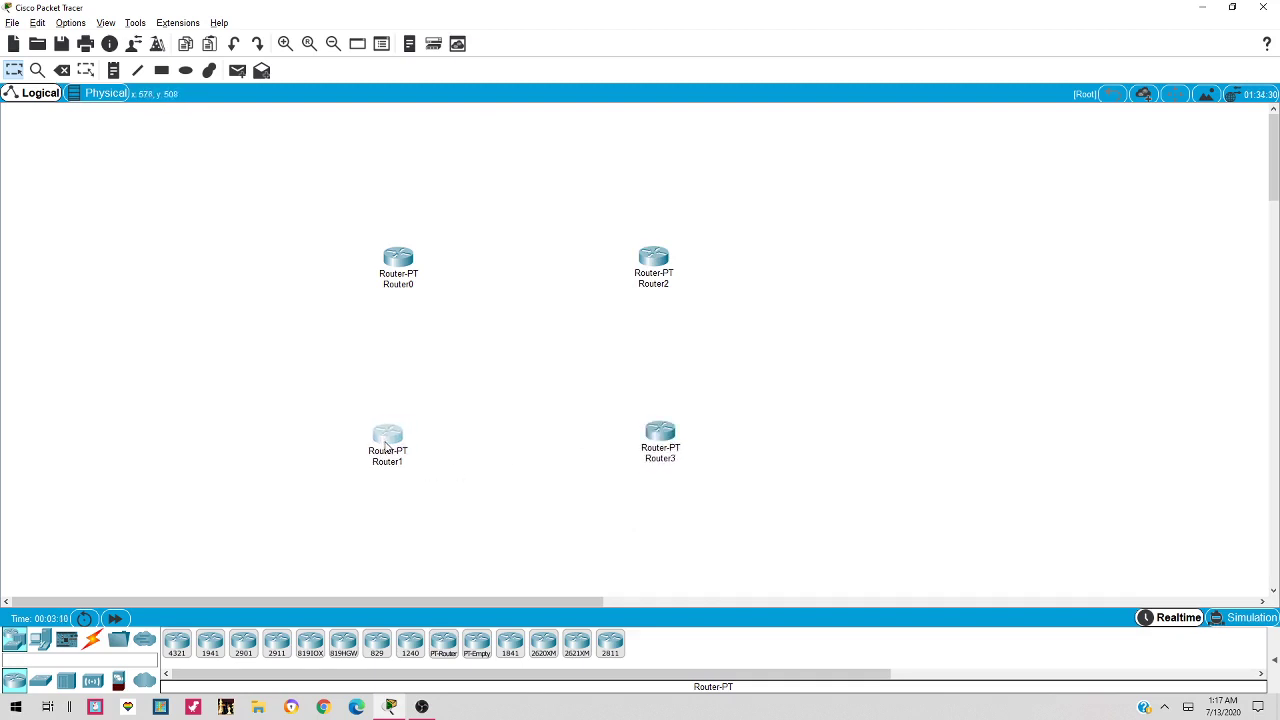
{"action": "left_click_drag", "start_coordinate": [398, 250], "coordinate": [391, 251]}
Place 2960 switches Switch0–Switch3 beside their routers and align them
{"action": "left_click", "coordinate": [42, 682]}
{"action": "left_click", "coordinate": [177, 644]}
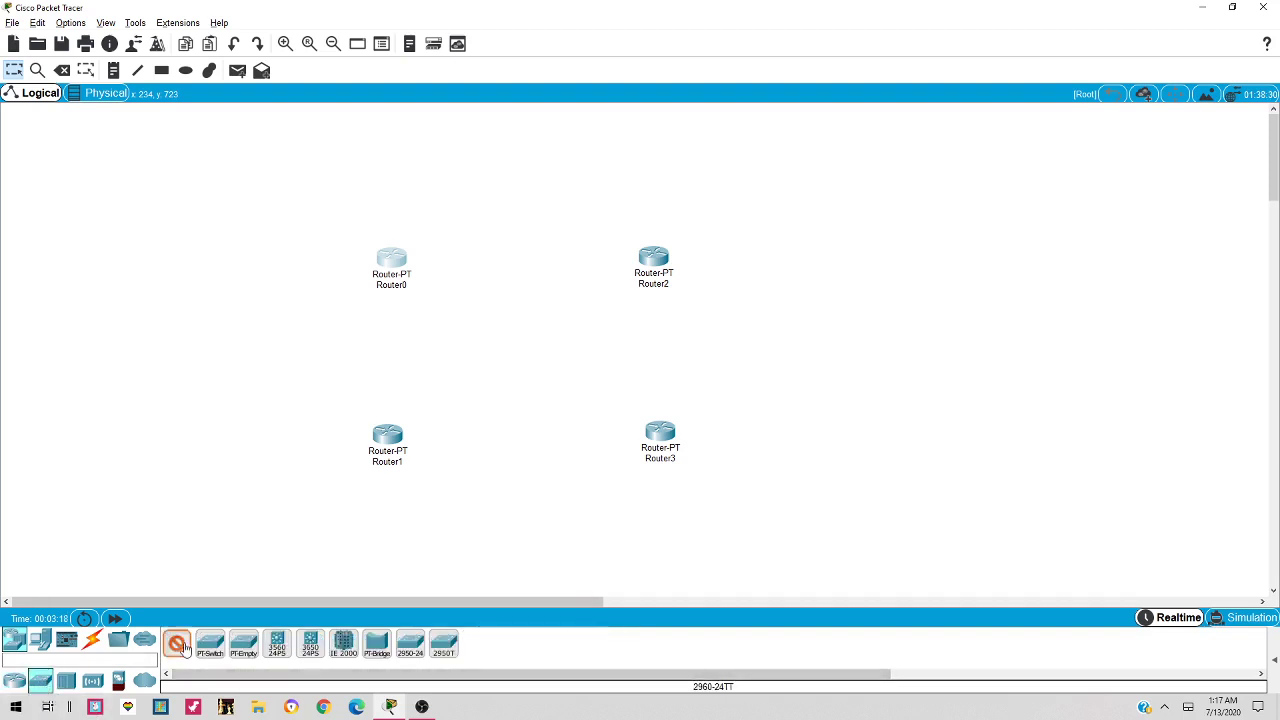
{"action": "left_click", "coordinate": [268, 258]}
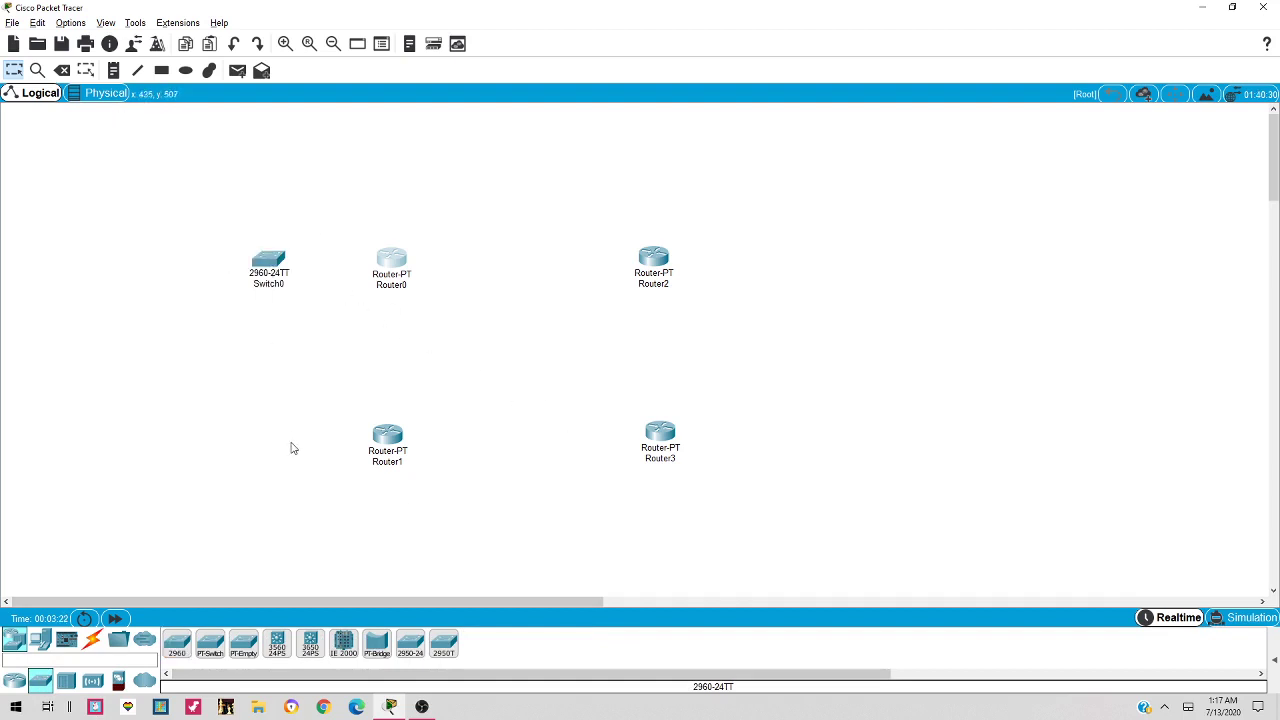
{"action": "left_click", "coordinate": [177, 645]}
{"action": "left_click", "coordinate": [249, 446]}
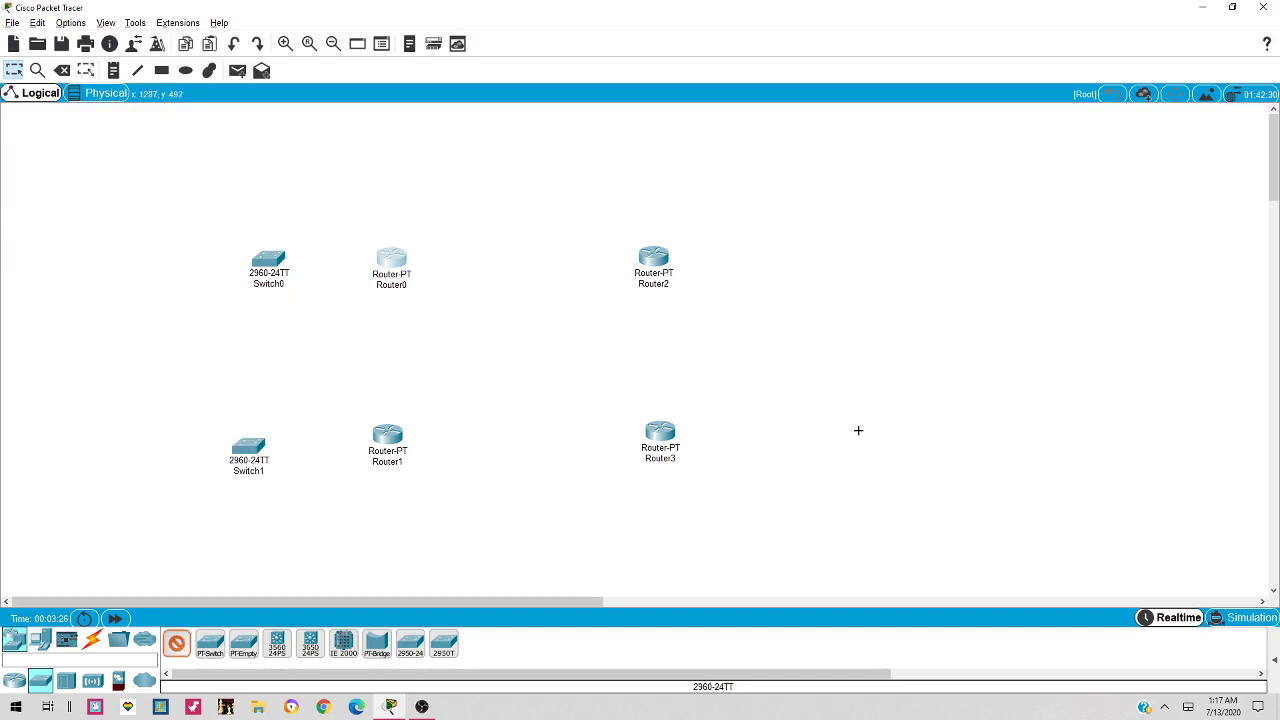
{"action": "left_click", "coordinate": [798, 440]}
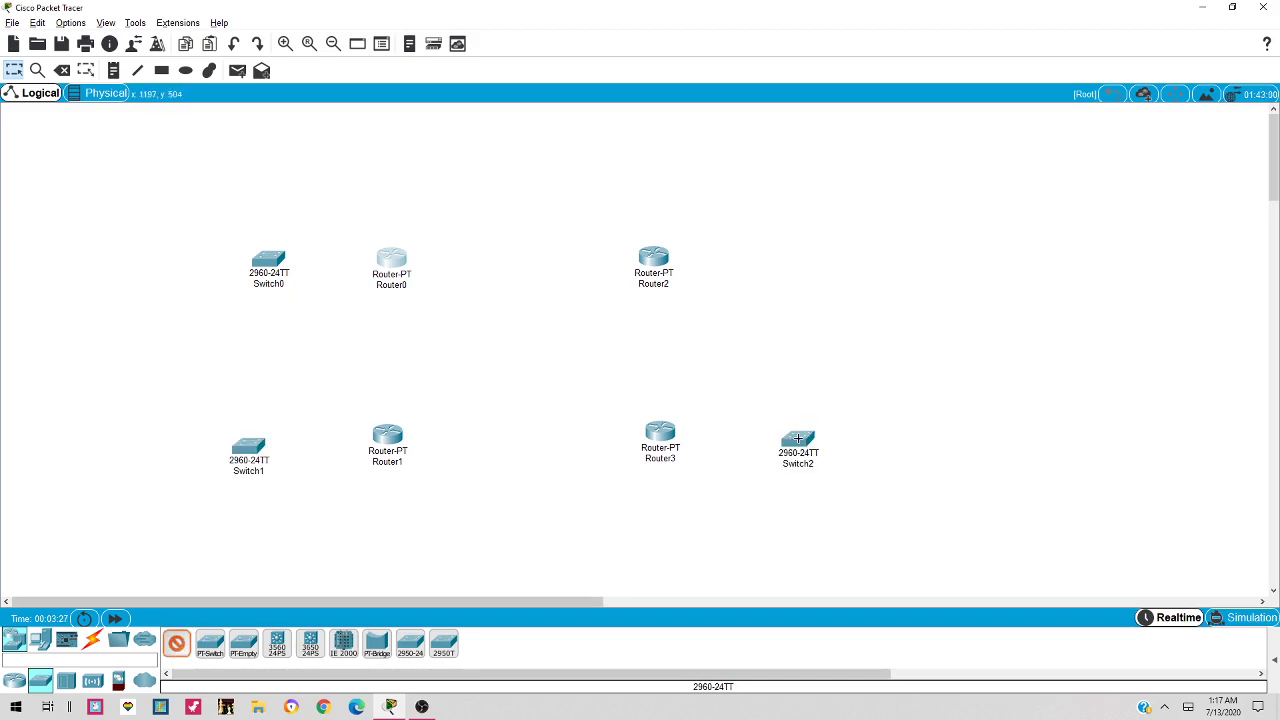
{"action": "left_click", "coordinate": [781, 252]}
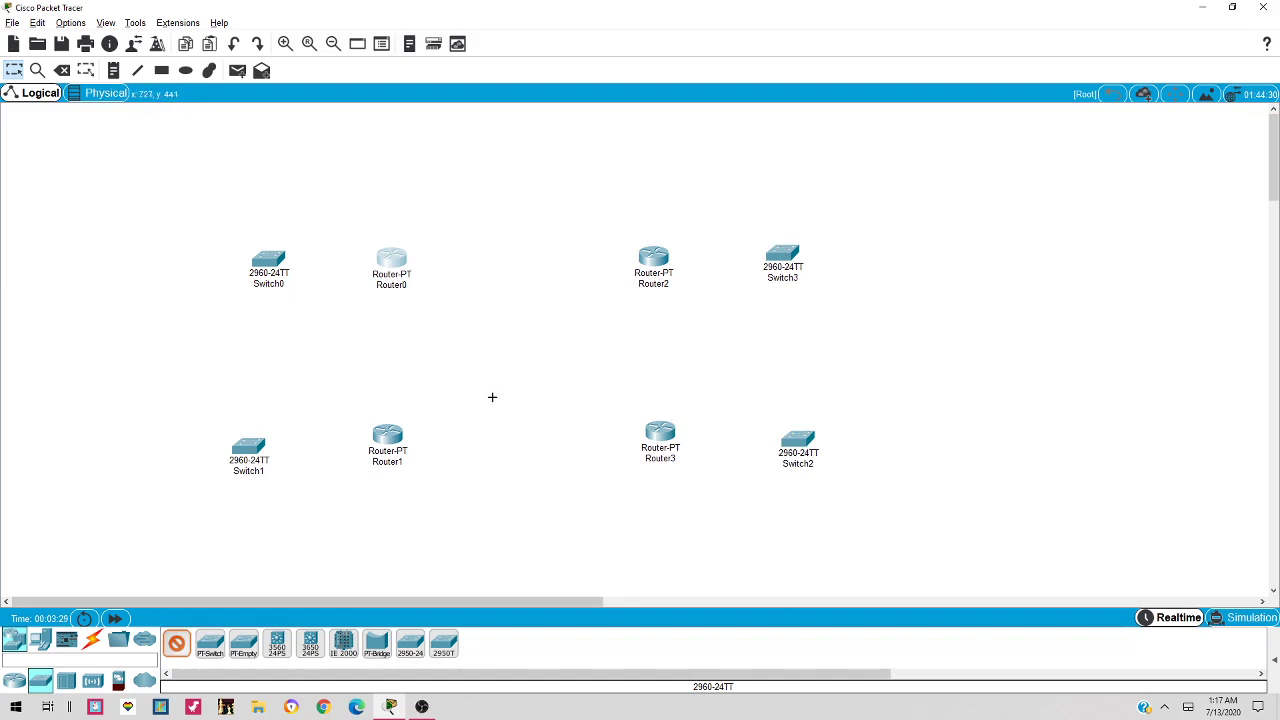
{"action": "key", "text": "Escape"}
{"action": "left_click_drag", "start_coordinate": [798, 440], "coordinate": [797, 444]}
{"action": "left_click_drag", "start_coordinate": [270, 258], "coordinate": [250, 258]}
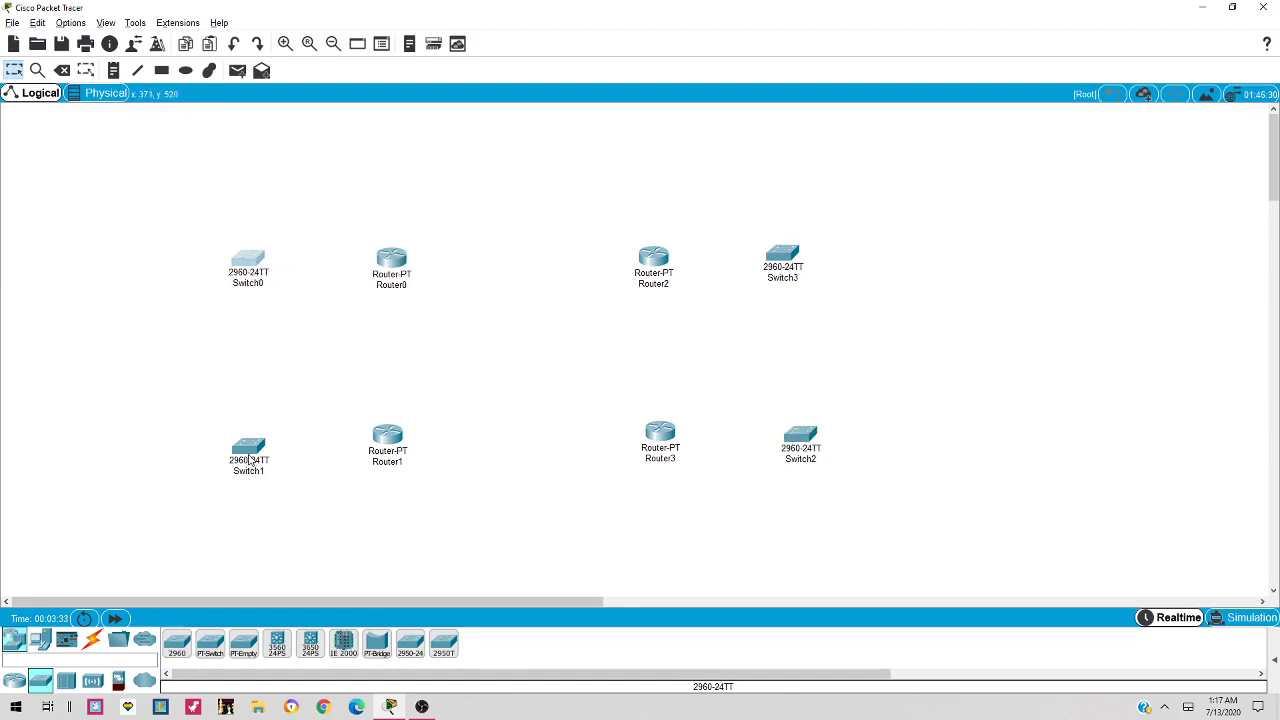
{"action": "left_click_drag", "start_coordinate": [251, 459], "coordinate": [246, 457]}
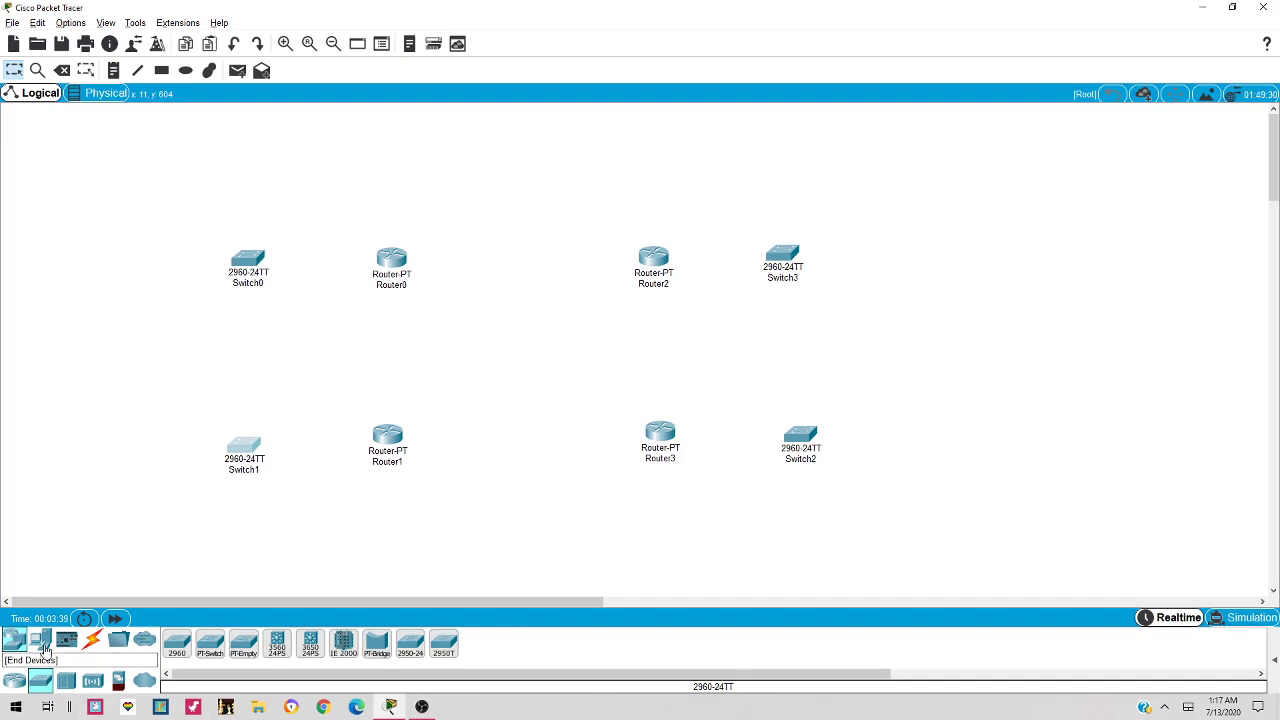
Place Server0–Server3 at the upper-left, lower-left, lower-right and upper-right corners
{"action": "left_click", "coordinate": [44, 651]}
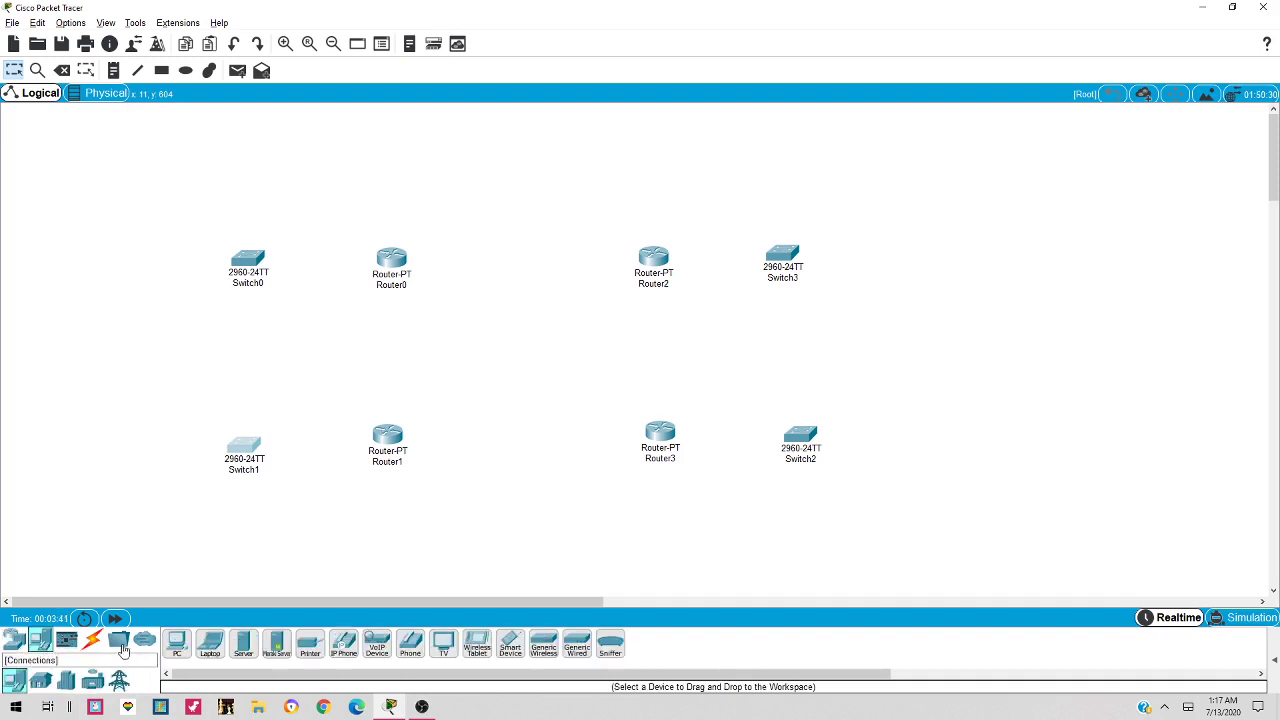
{"action": "left_click", "coordinate": [246, 648]}
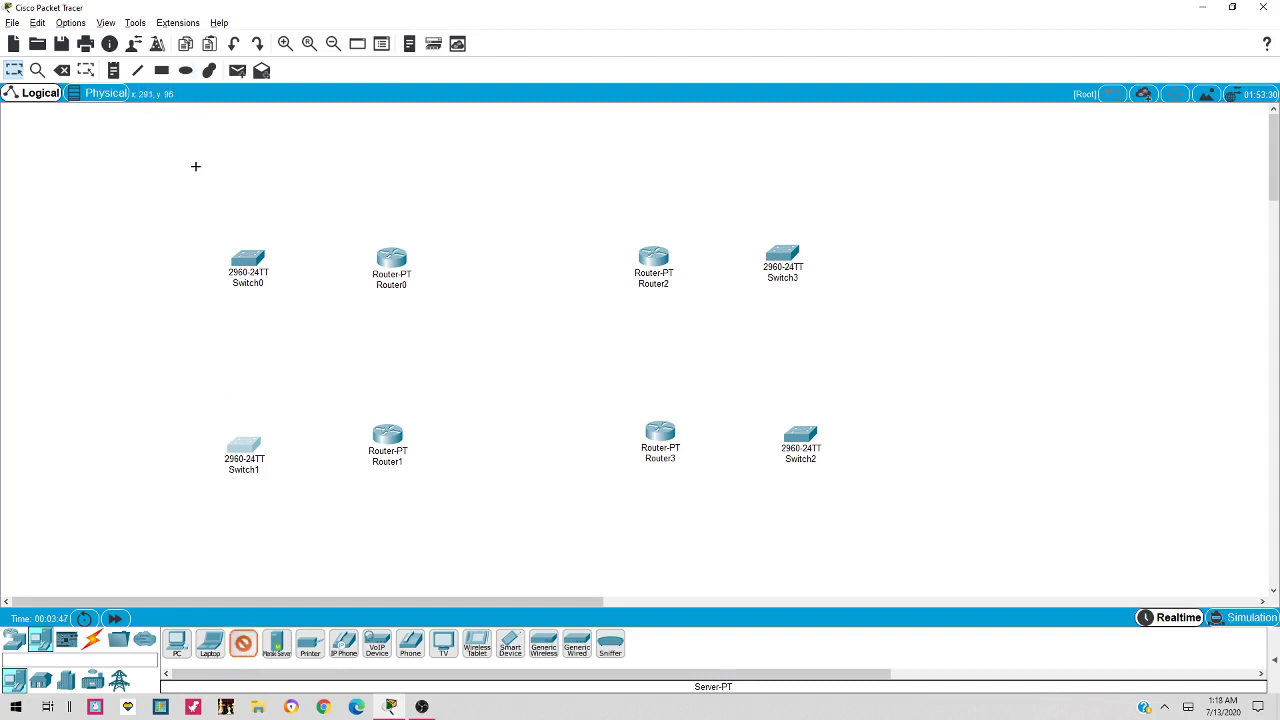
{"action": "left_click", "coordinate": [137, 155]}
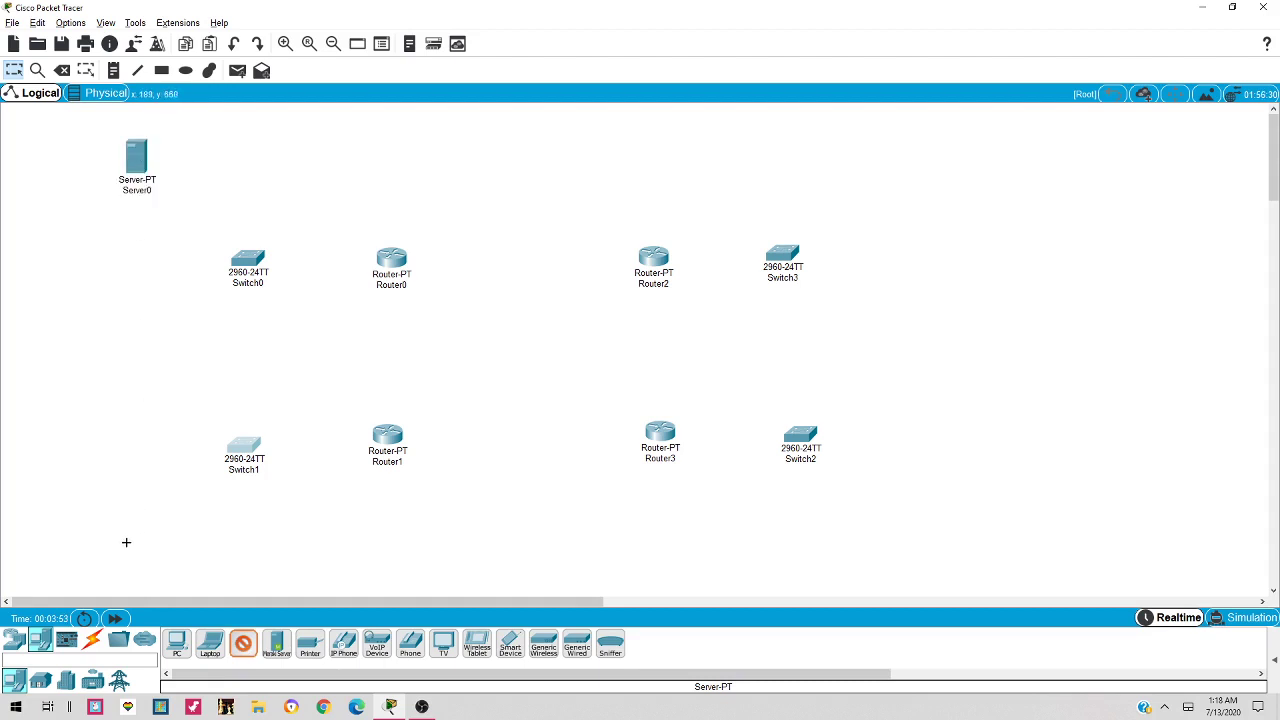
{"action": "left_click", "coordinate": [126, 542]}
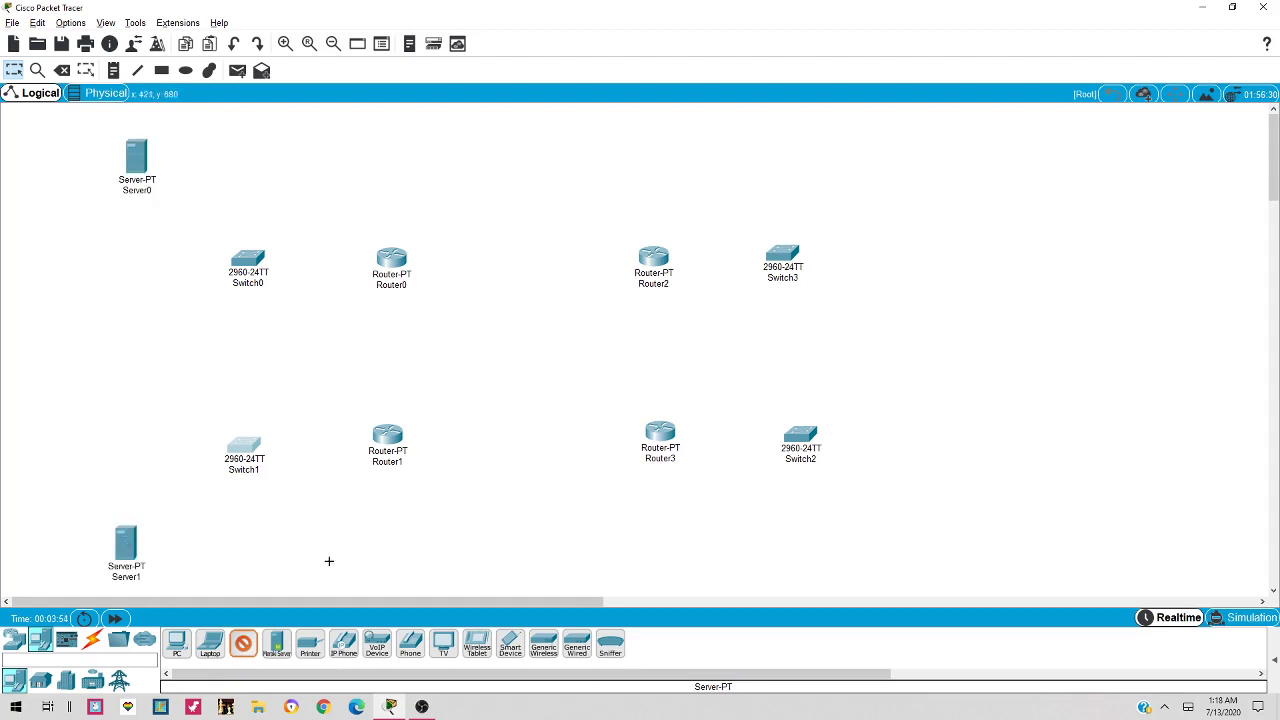
{"action": "left_click", "coordinate": [946, 531]}
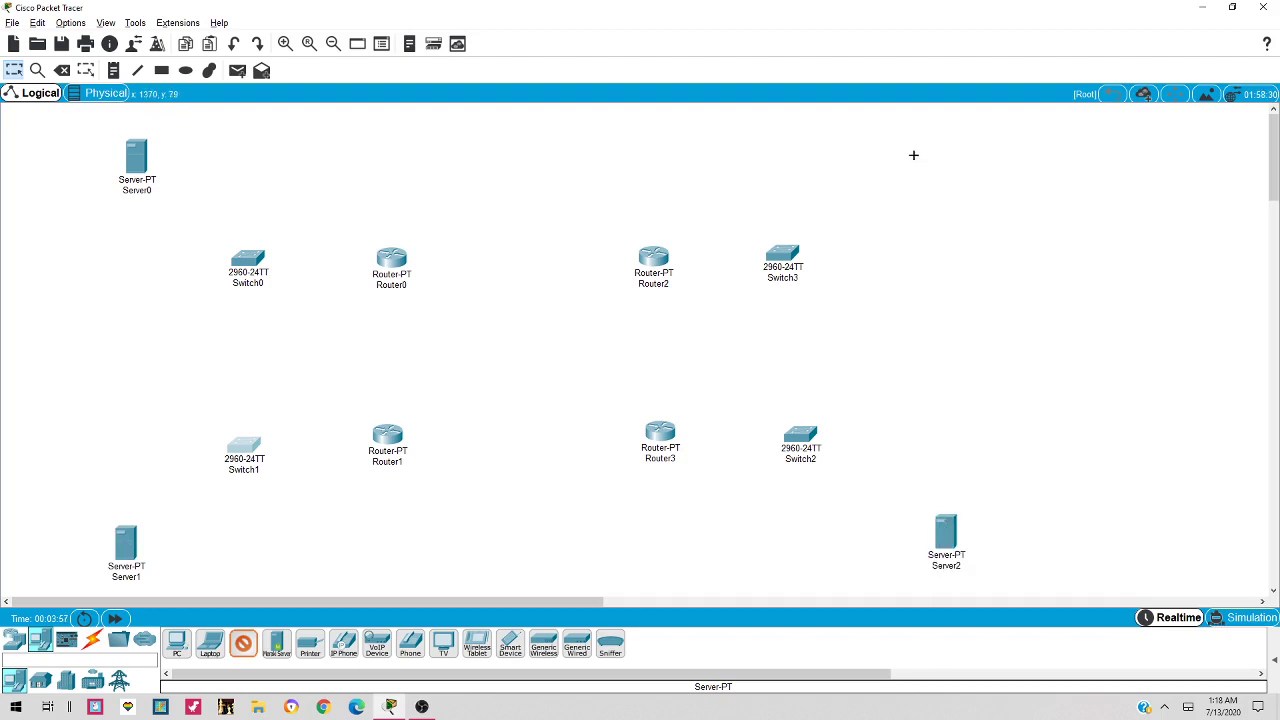
{"action": "left_click", "coordinate": [929, 166]}
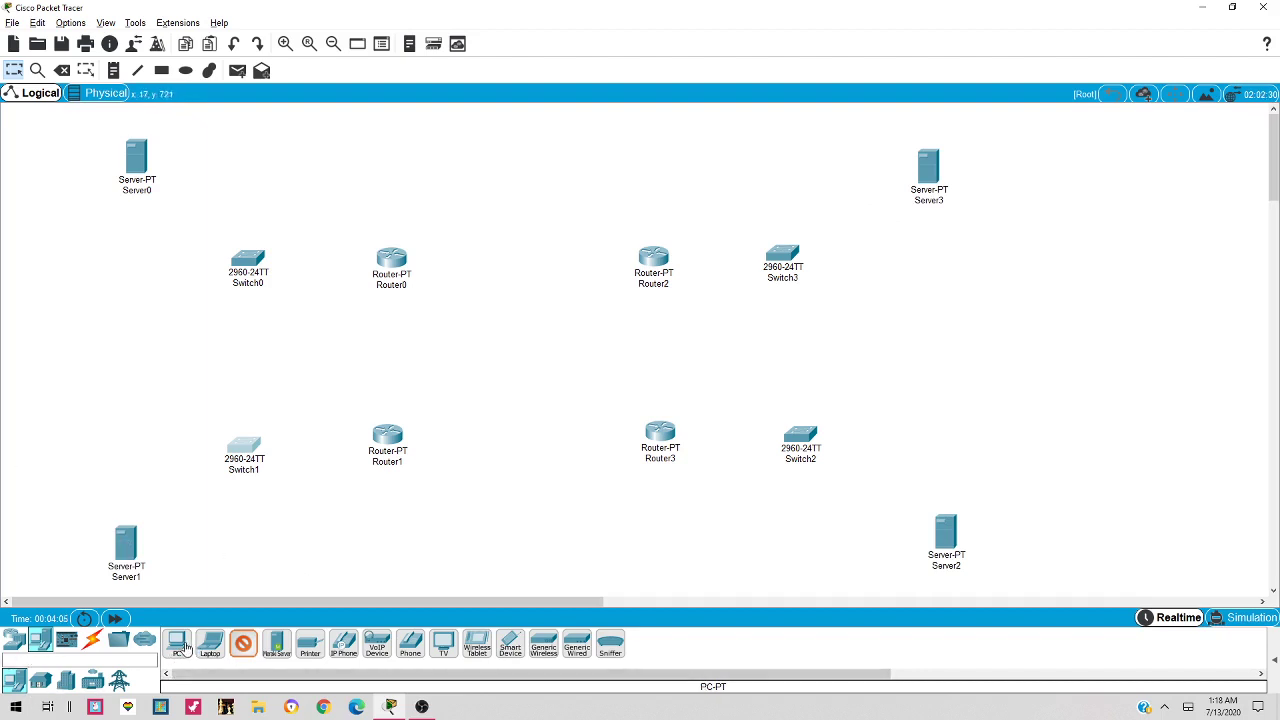
Place eight PCs, PC2–PC9, two beside each switch's LAN
{"action": "left_click", "coordinate": [176, 648]}
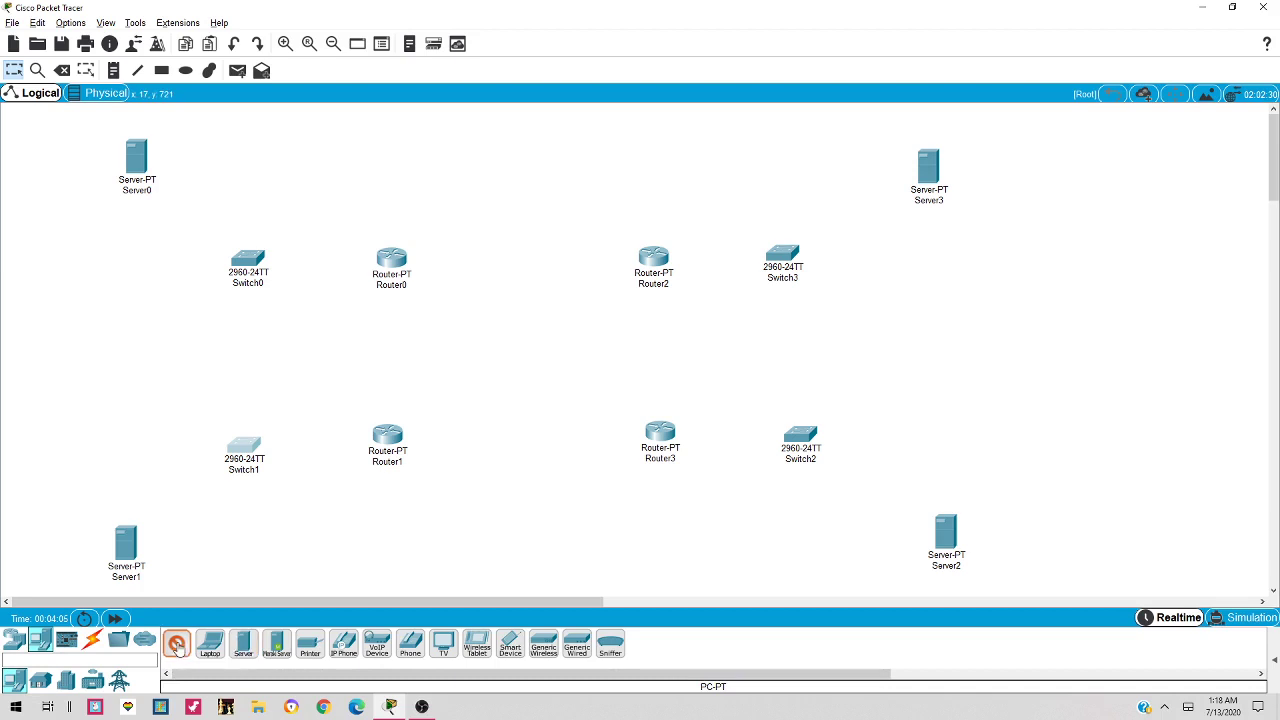
{"action": "left_click", "coordinate": [112, 456]}
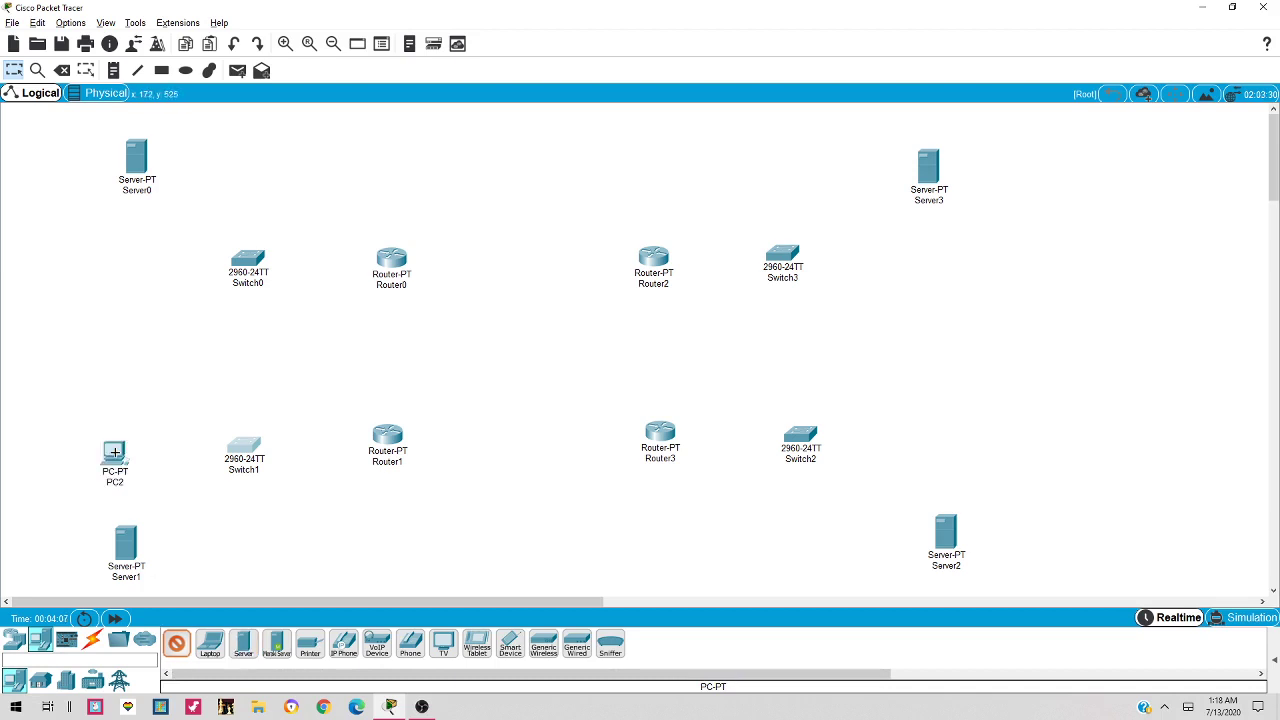
{"action": "left_click", "coordinate": [239, 556]}
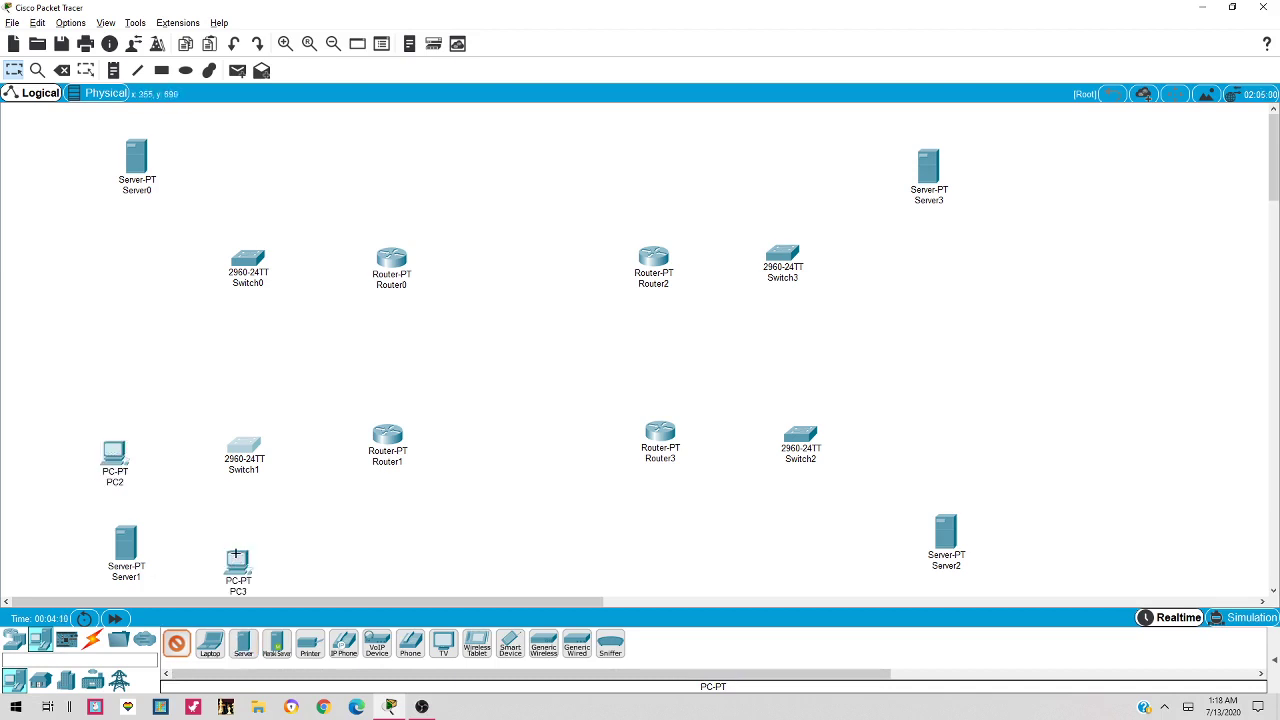
{"action": "left_click", "coordinate": [114, 259]}
{"action": "left_click", "coordinate": [237, 150]}
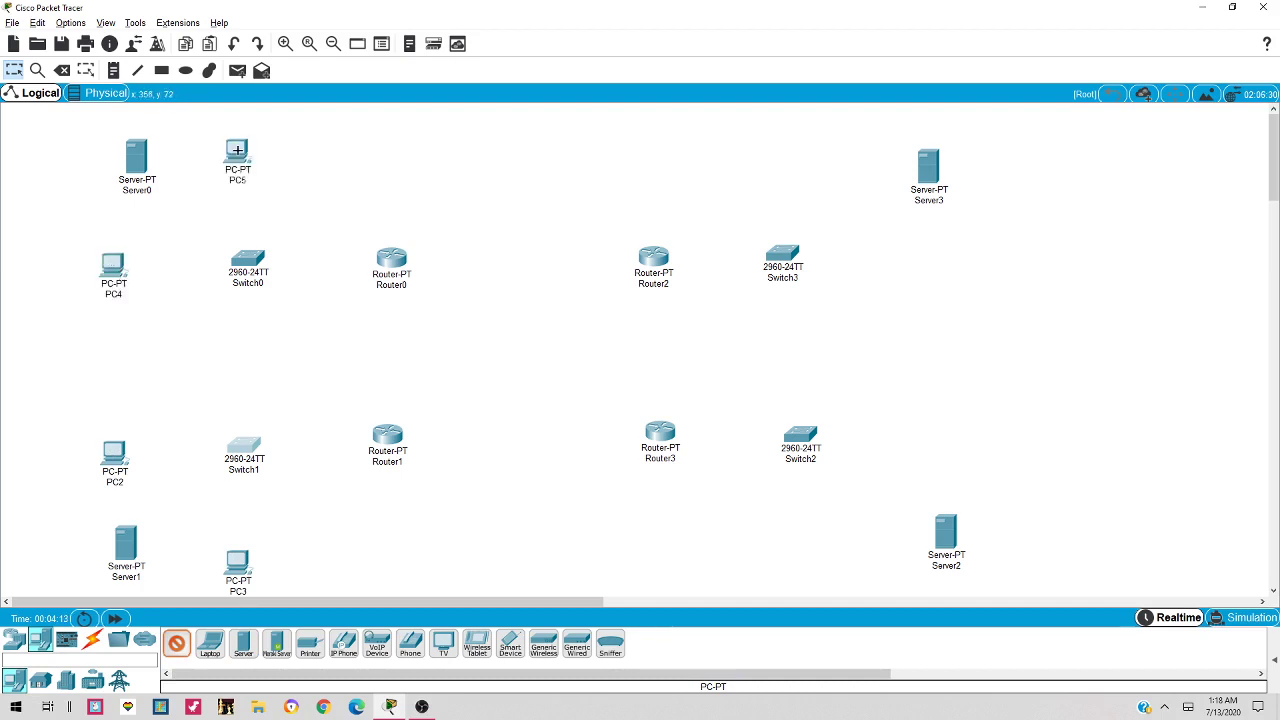
{"action": "left_click", "coordinate": [782, 142]}
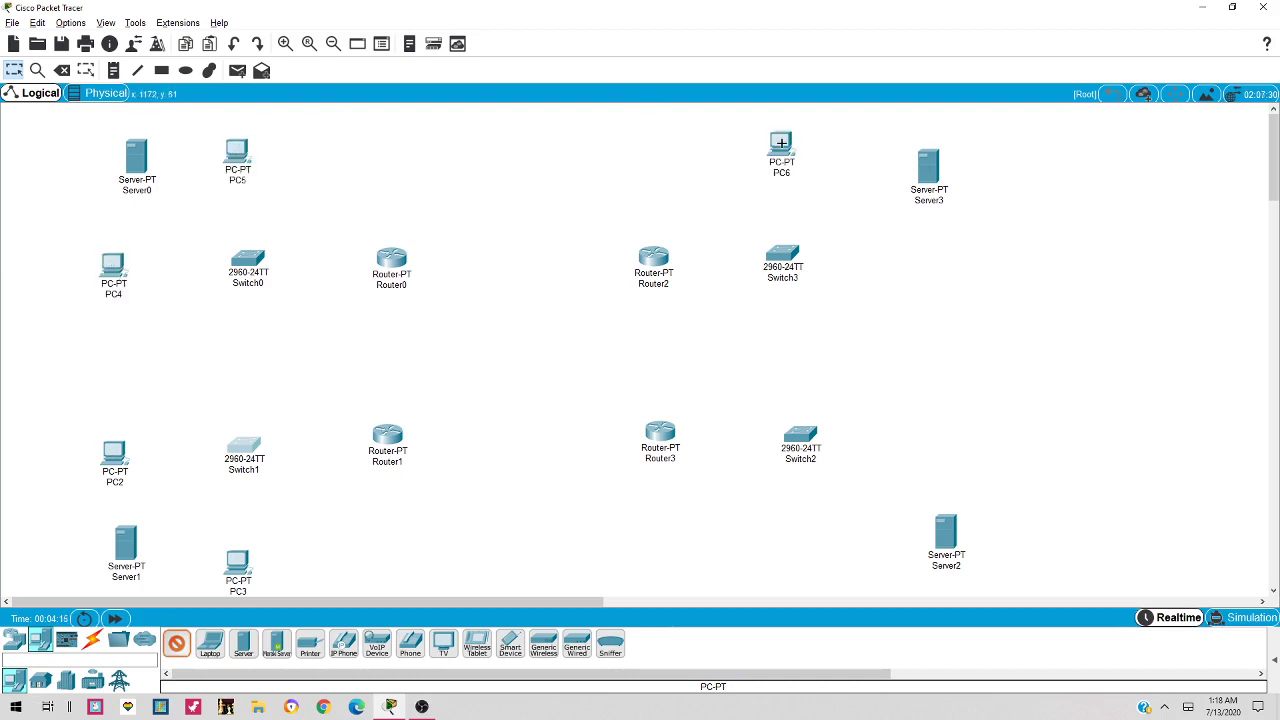
{"action": "left_click", "coordinate": [807, 553]}
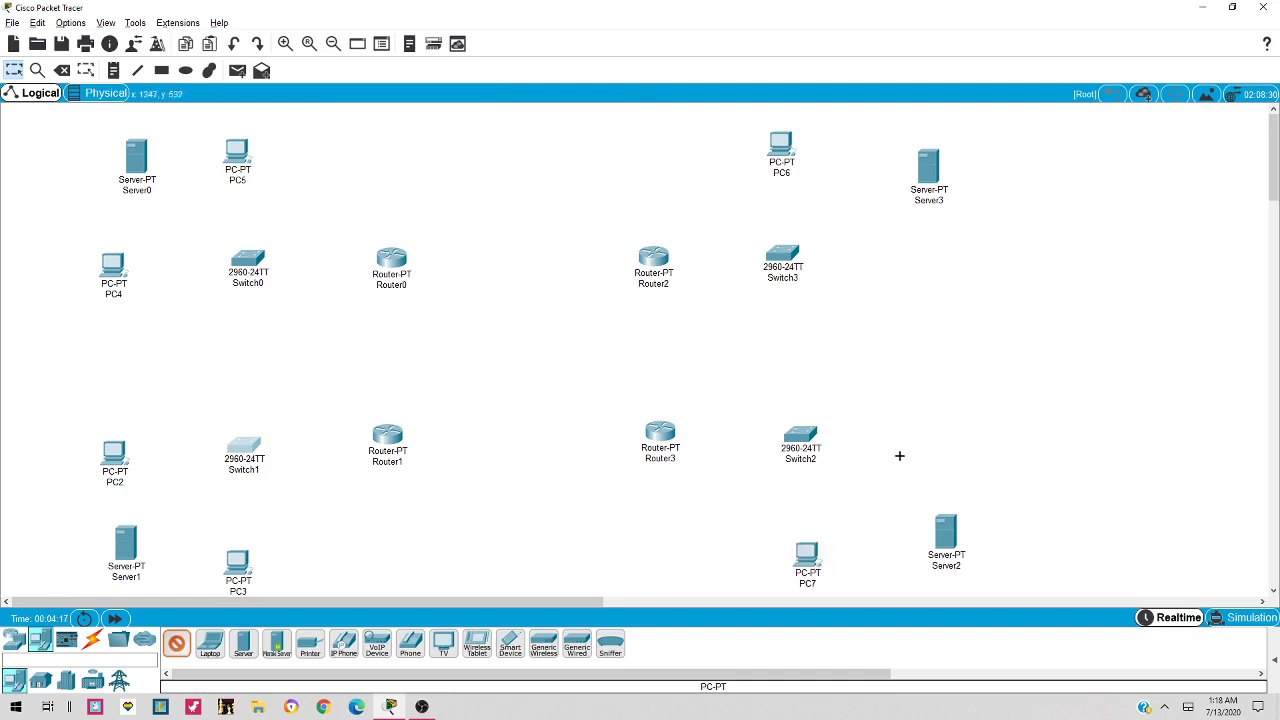
{"action": "left_click", "coordinate": [941, 441]}
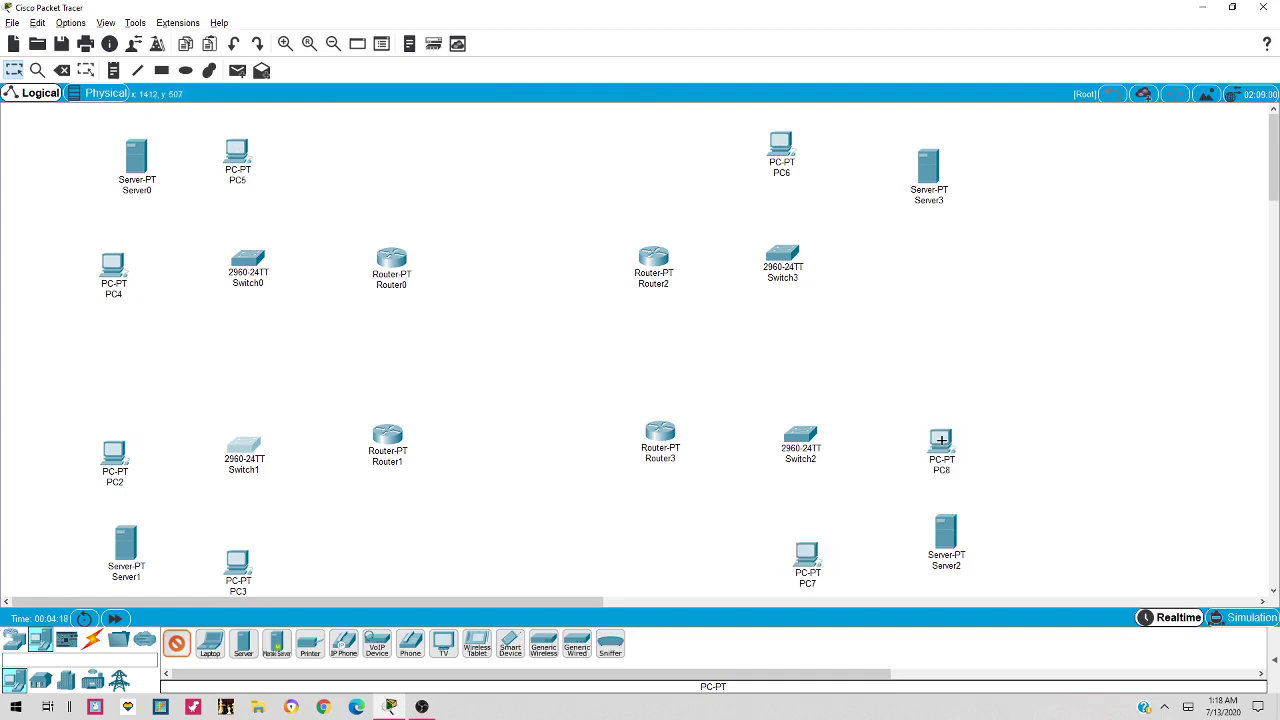
{"action": "left_click", "coordinate": [938, 254]}
{"action": "key", "text": "Escape"}
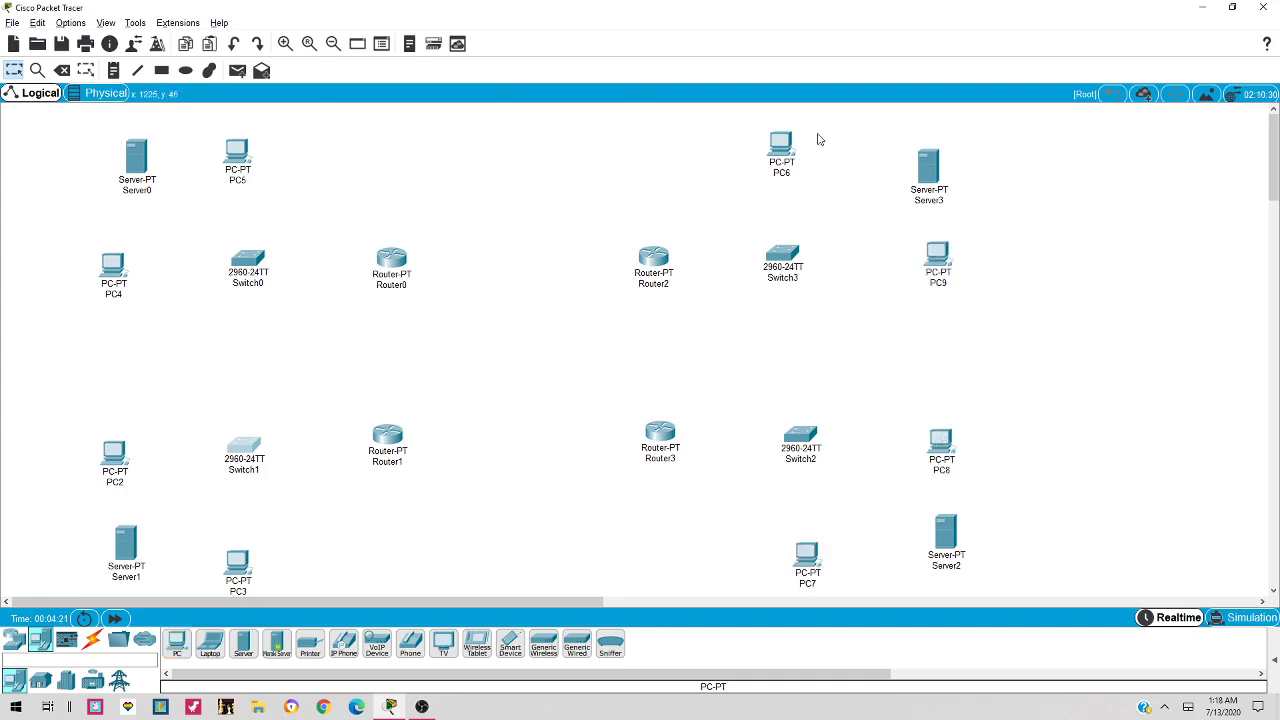
Nudge Server3, Server2, Server1, PC6, PC2, PC4 and PC3 into tidier positions
{"action": "left_click_drag", "start_coordinate": [922, 172], "coordinate": [928, 162]}
{"action": "left_click_drag", "start_coordinate": [930, 524], "coordinate": [930, 533]}
{"action": "left_click_drag", "start_coordinate": [776, 146], "coordinate": [781, 154]}
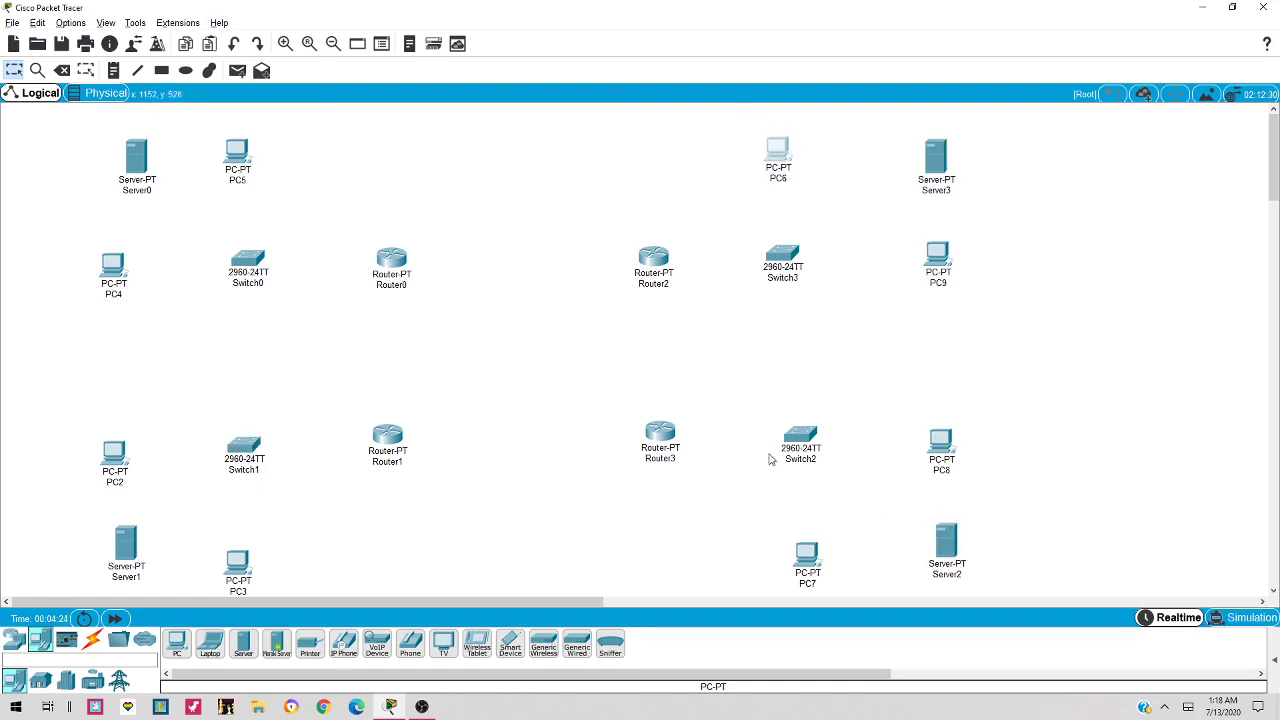
{"action": "left_click_drag", "start_coordinate": [120, 457], "coordinate": [128, 457]}
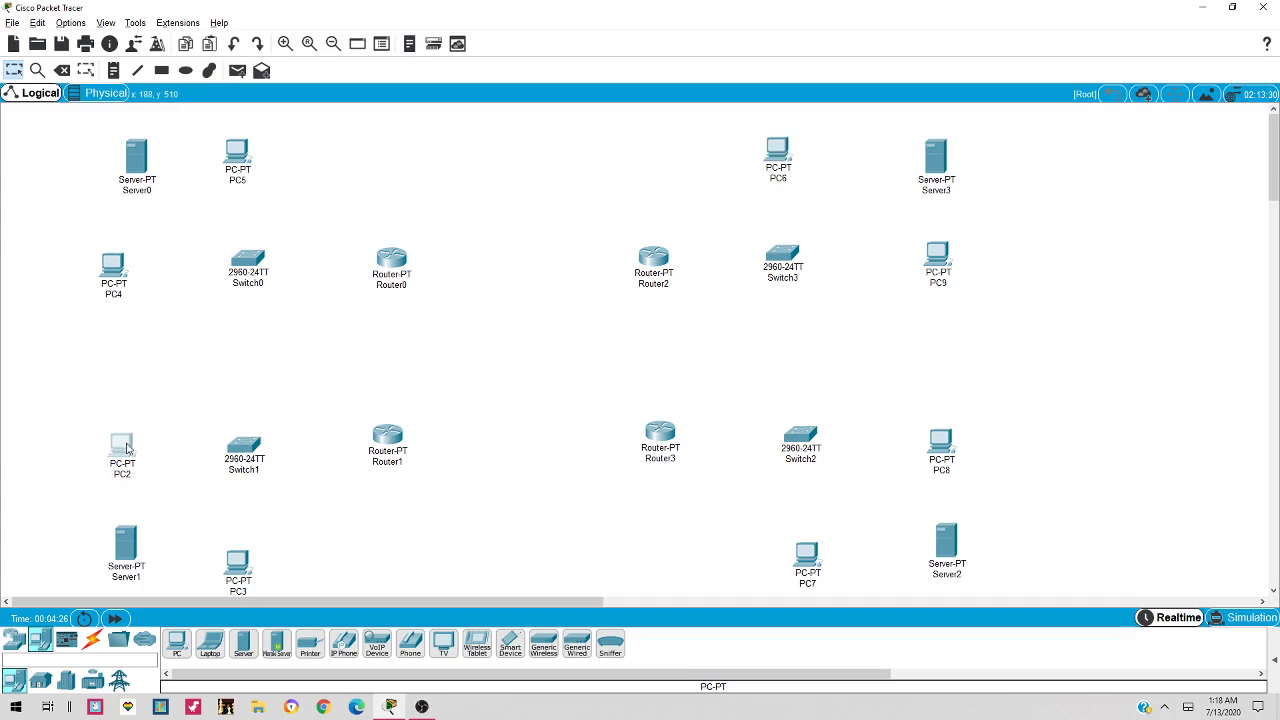
{"action": "left_click_drag", "start_coordinate": [113, 285], "coordinate": [128, 283]}
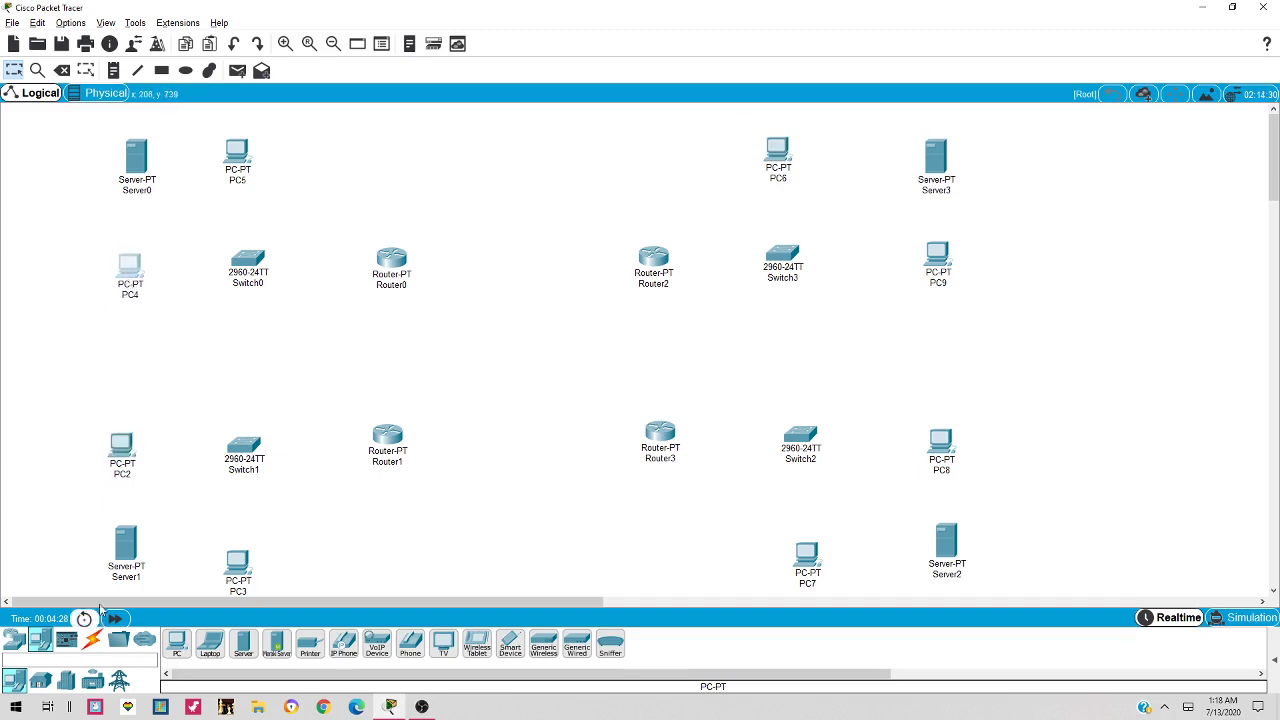
{"action": "left_click_drag", "start_coordinate": [120, 568], "coordinate": [120, 576]}
{"action": "left_click_drag", "start_coordinate": [245, 552], "coordinate": [253, 557]}
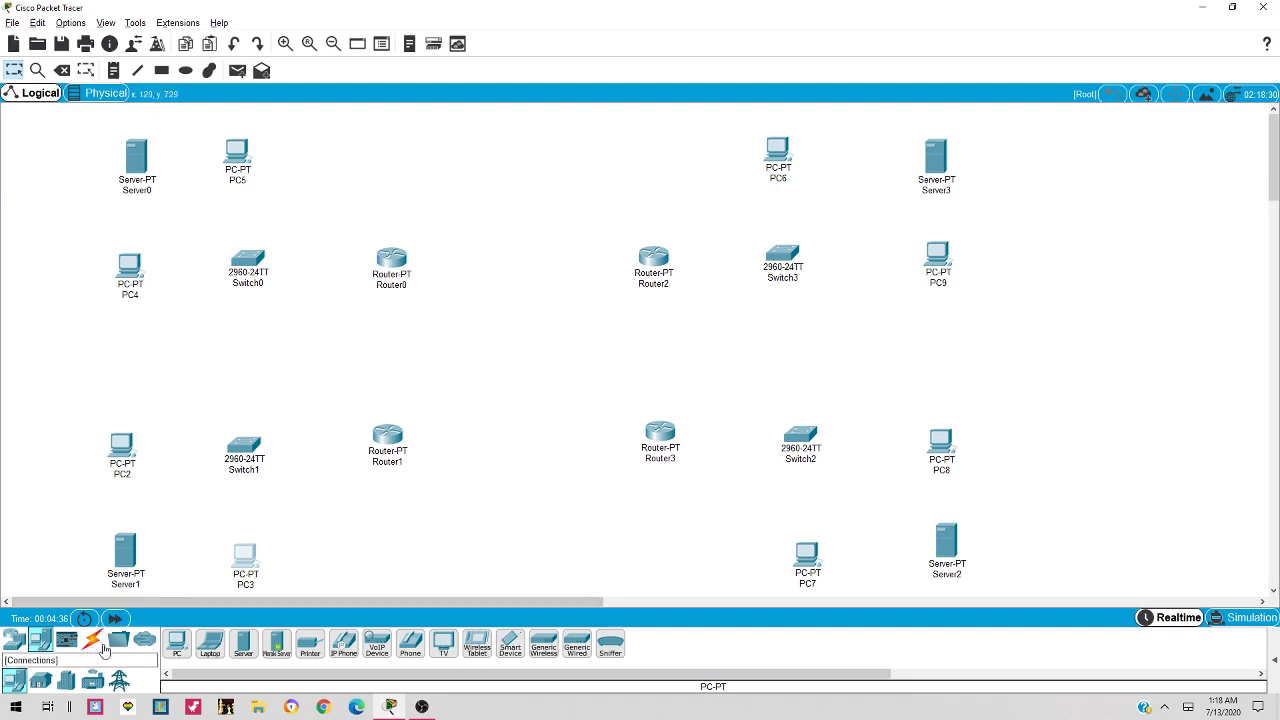
With the automatic cable, connect PC5, Server0 and PC4 to Switch0
{"action": "left_click", "coordinate": [92, 642]}
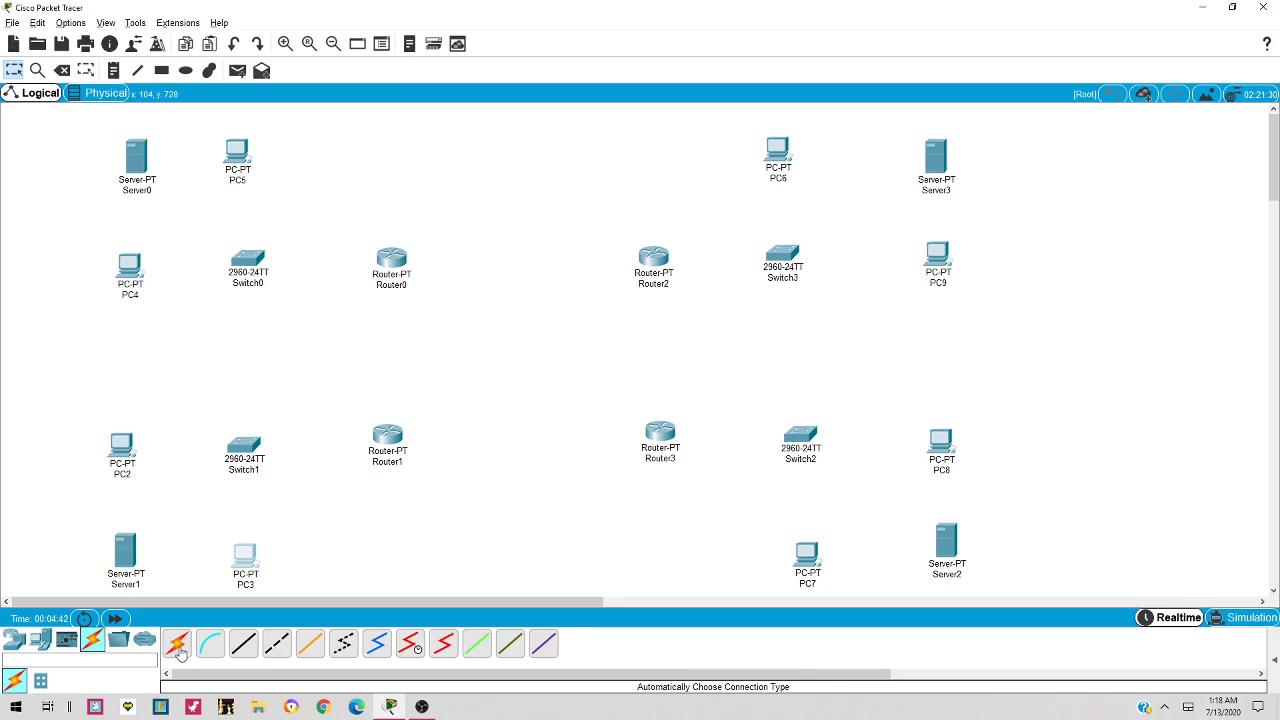
{"action": "left_click", "coordinate": [175, 642]}
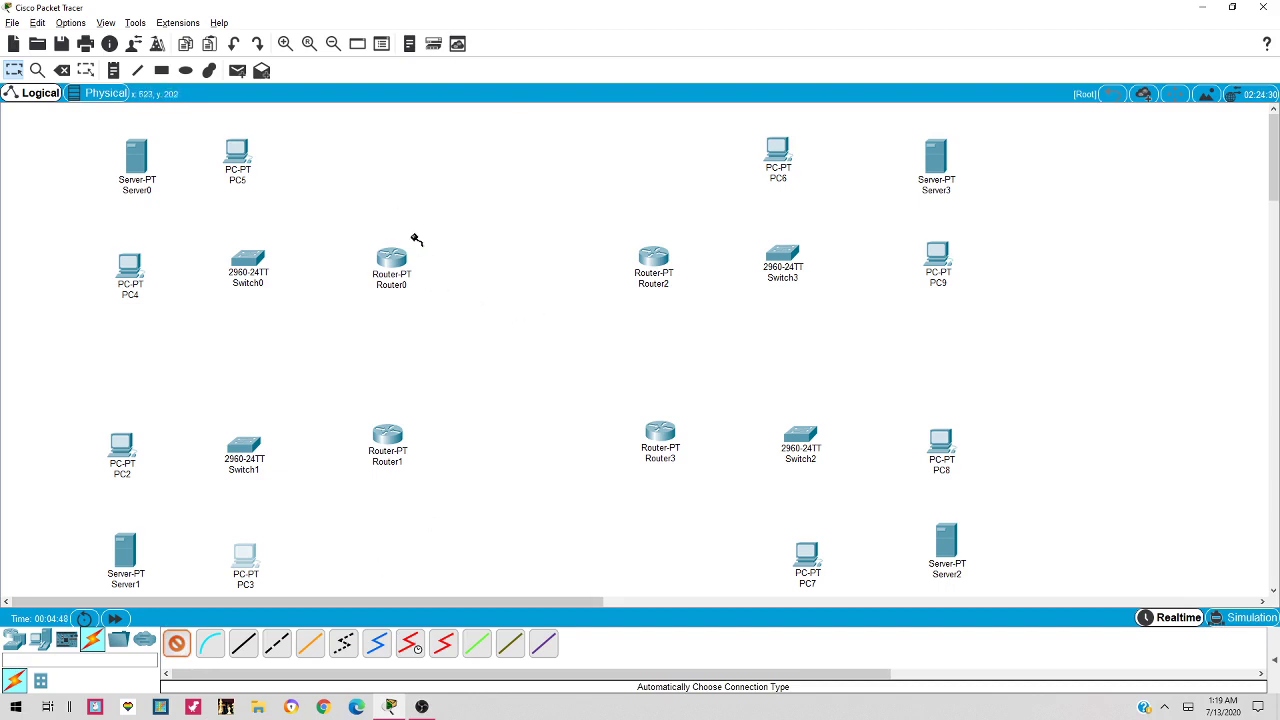
{"action": "left_click", "coordinate": [238, 176]}
{"action": "left_click", "coordinate": [248, 262]}
{"action": "left_click", "coordinate": [145, 160]}
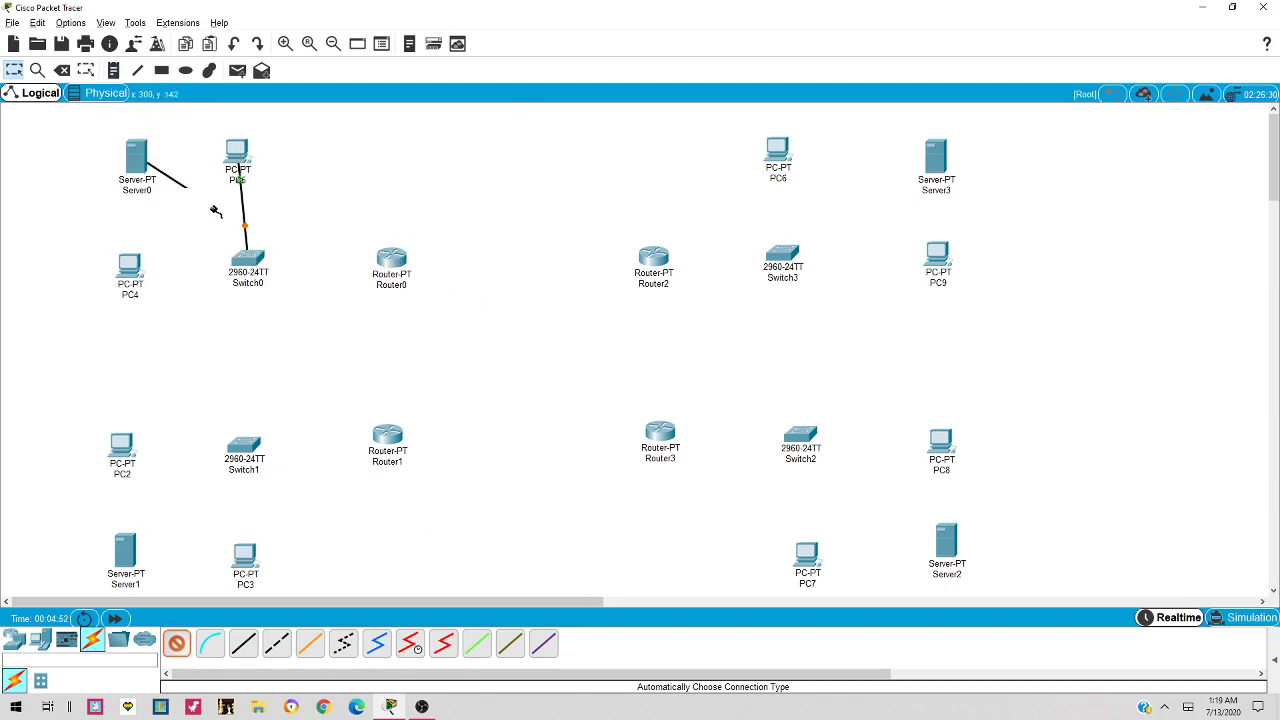
{"action": "left_click", "coordinate": [245, 262]}
{"action": "left_click", "coordinate": [129, 266]}
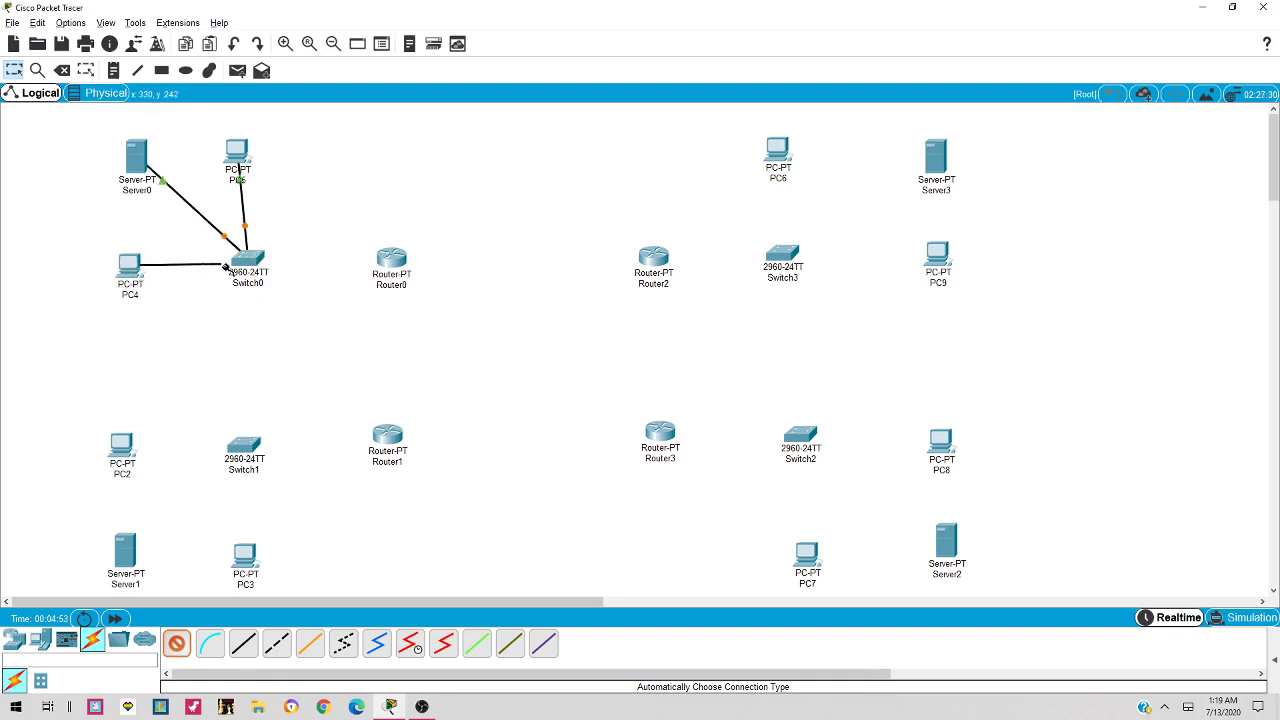
{"action": "left_click", "coordinate": [238, 262]}
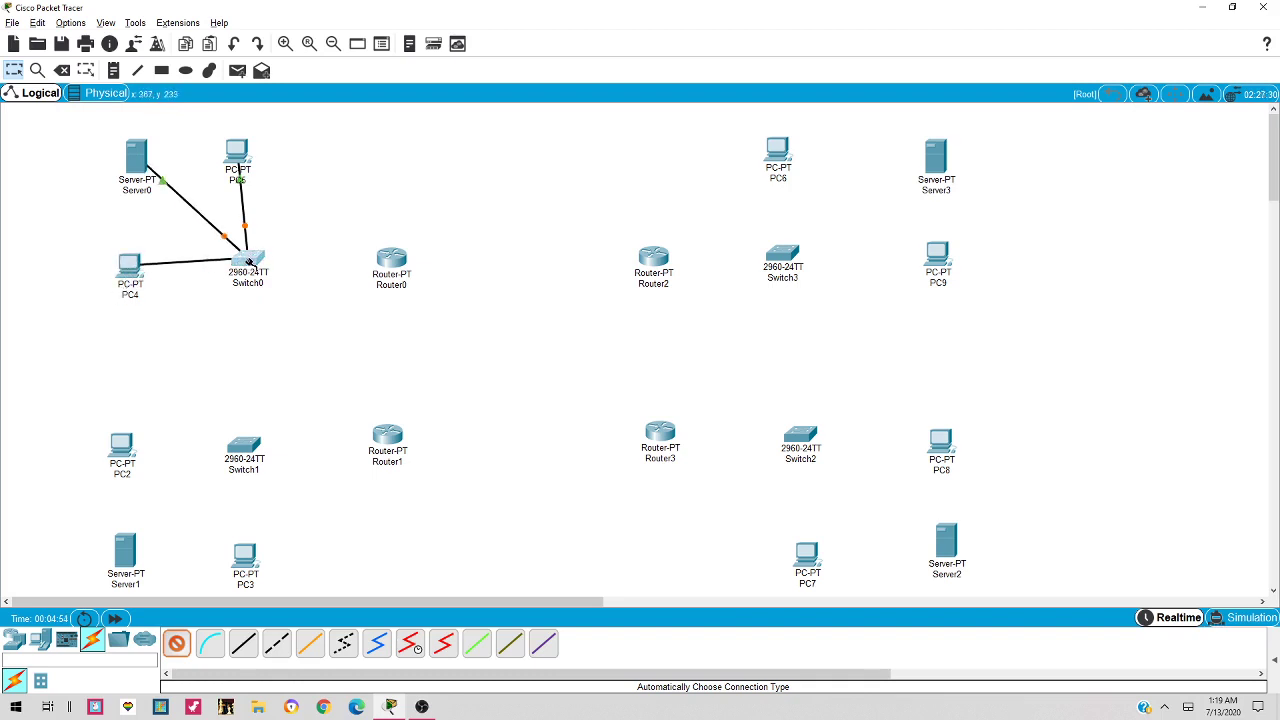
Cable PC2, Server1 and PC3 to Switch1
{"action": "left_click", "coordinate": [150, 446]}
{"action": "left_click", "coordinate": [245, 446]}
{"action": "left_click", "coordinate": [127, 548]}
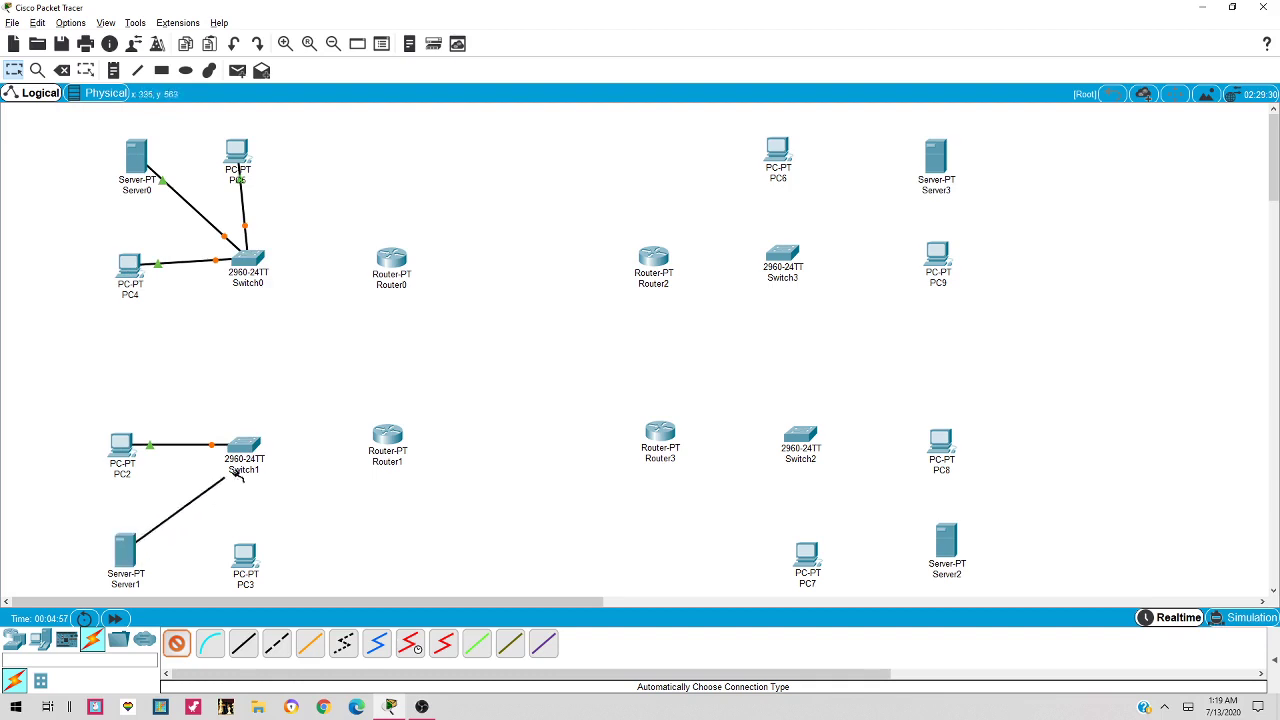
{"action": "left_click", "coordinate": [245, 445]}
{"action": "left_click", "coordinate": [244, 553]}
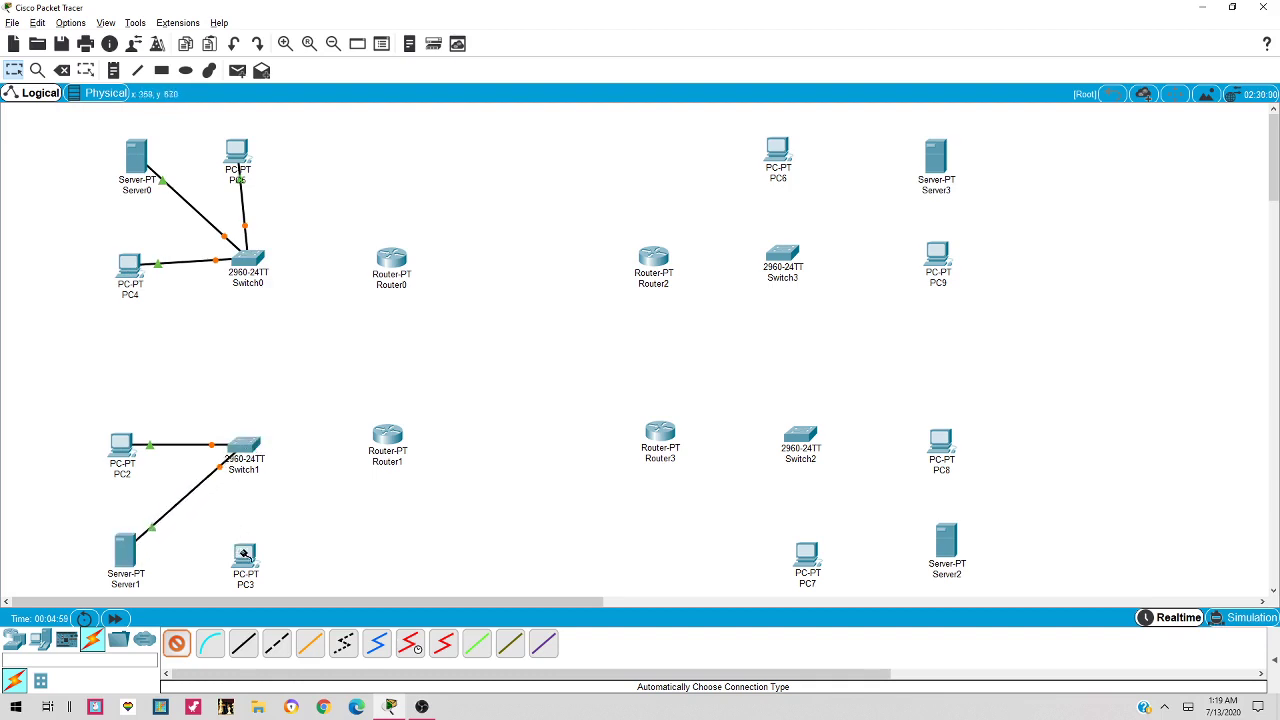
{"action": "left_click", "coordinate": [245, 450]}
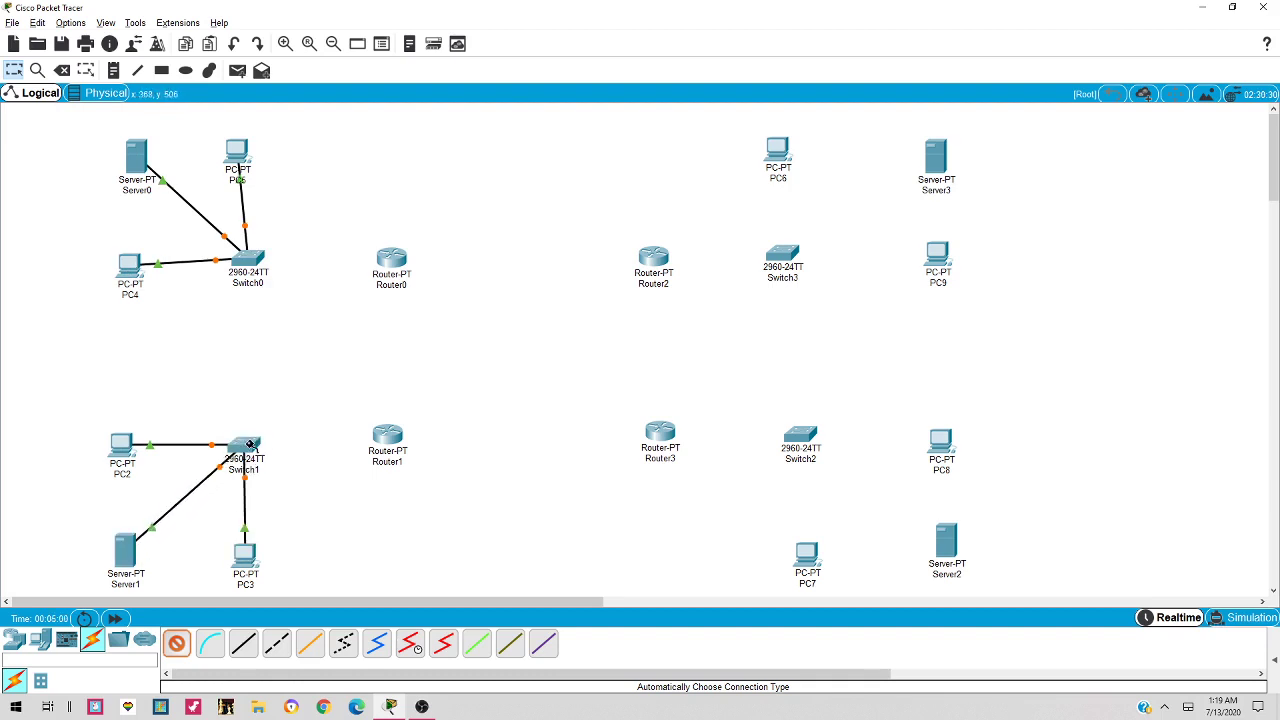
Cable PC7, Server2 and PC8 to Switch2
{"action": "left_click", "coordinate": [818, 548]}
{"action": "left_click", "coordinate": [801, 440]}
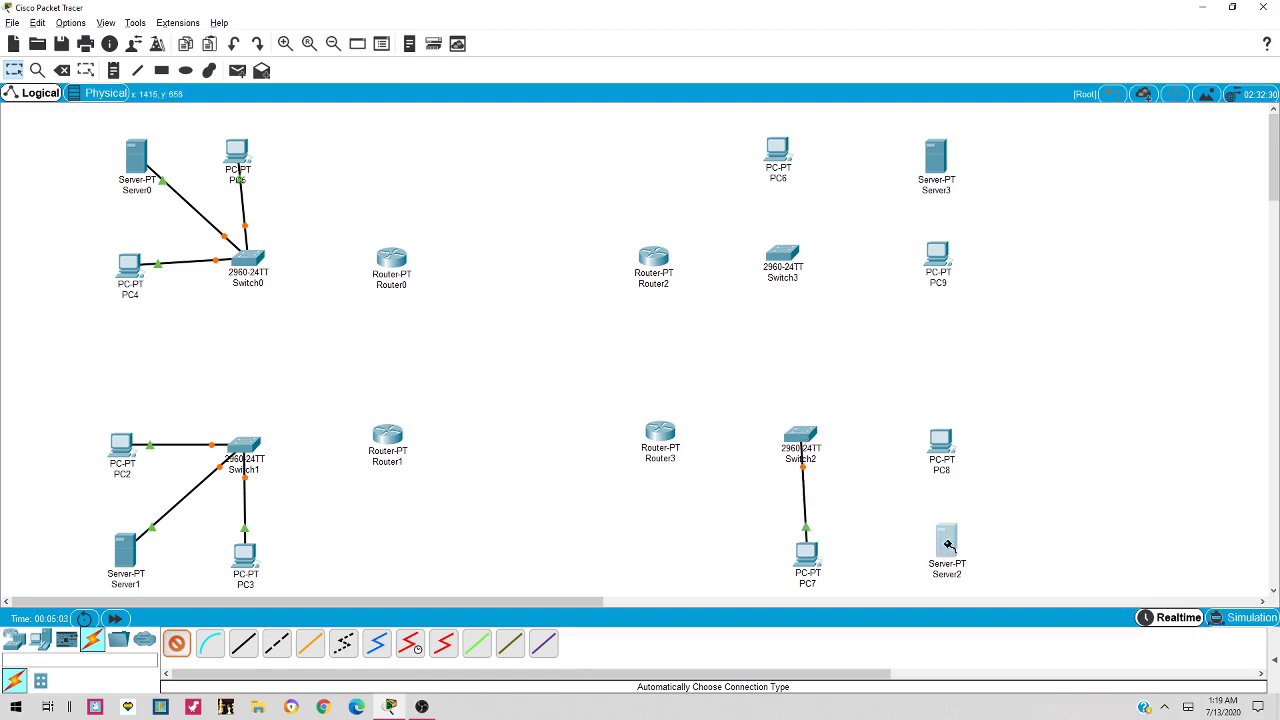
{"action": "left_click", "coordinate": [946, 545]}
{"action": "left_click", "coordinate": [808, 449]}
{"action": "left_click", "coordinate": [941, 444]}
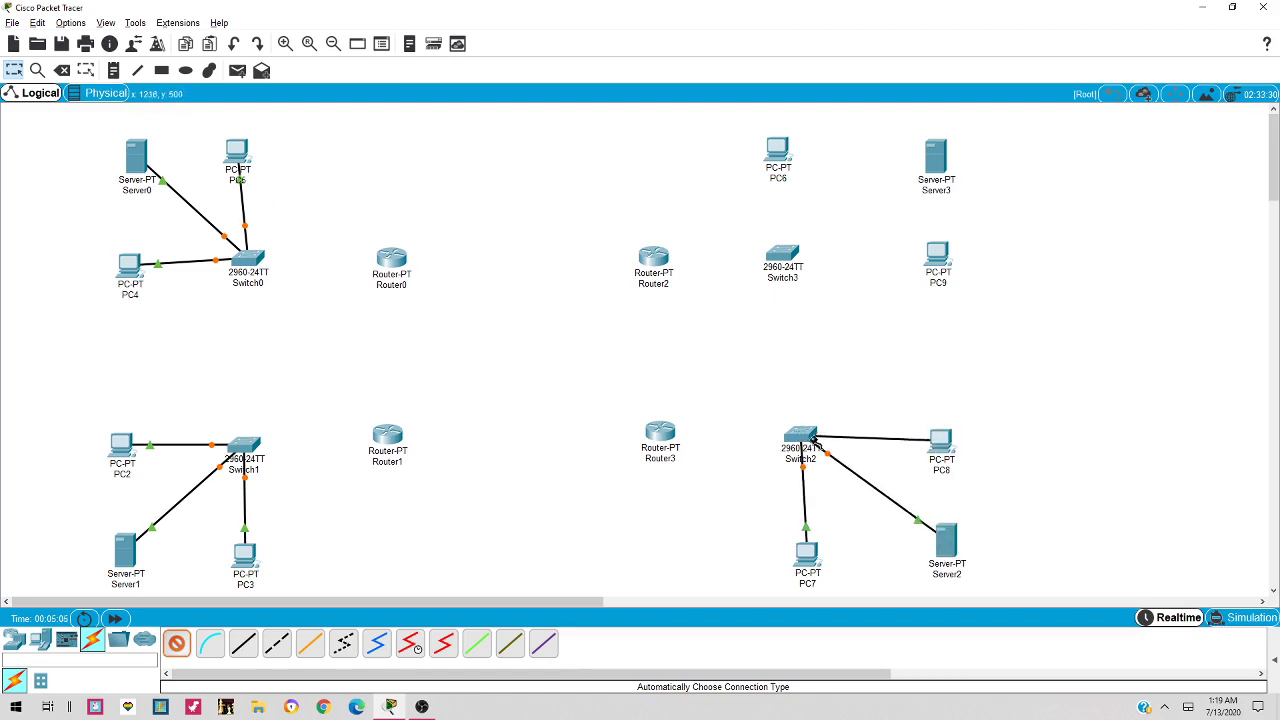
{"action": "left_click", "coordinate": [804, 438]}
Cable PC9, Server3 and PC6 to Switch3, and link Switch2 to Router3
{"action": "left_click", "coordinate": [936, 254]}
{"action": "left_click", "coordinate": [781, 252]}
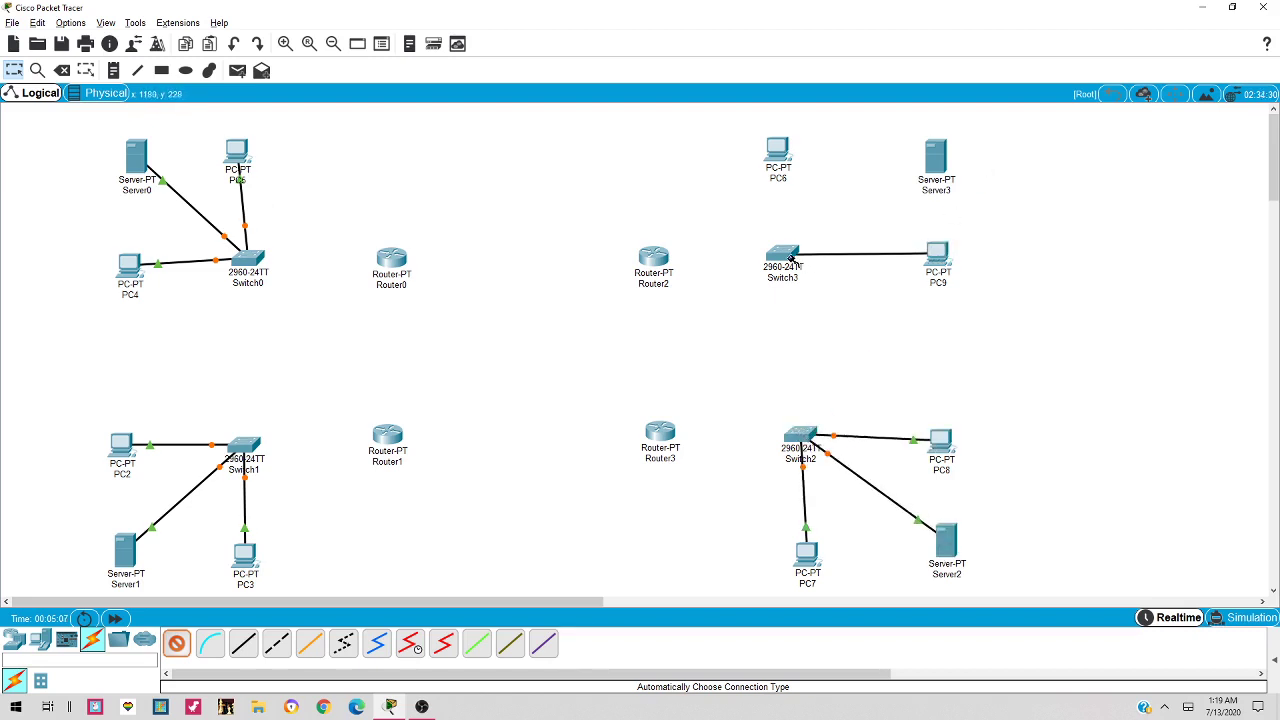
{"action": "left_click", "coordinate": [935, 160]}
{"action": "left_click", "coordinate": [782, 253]}
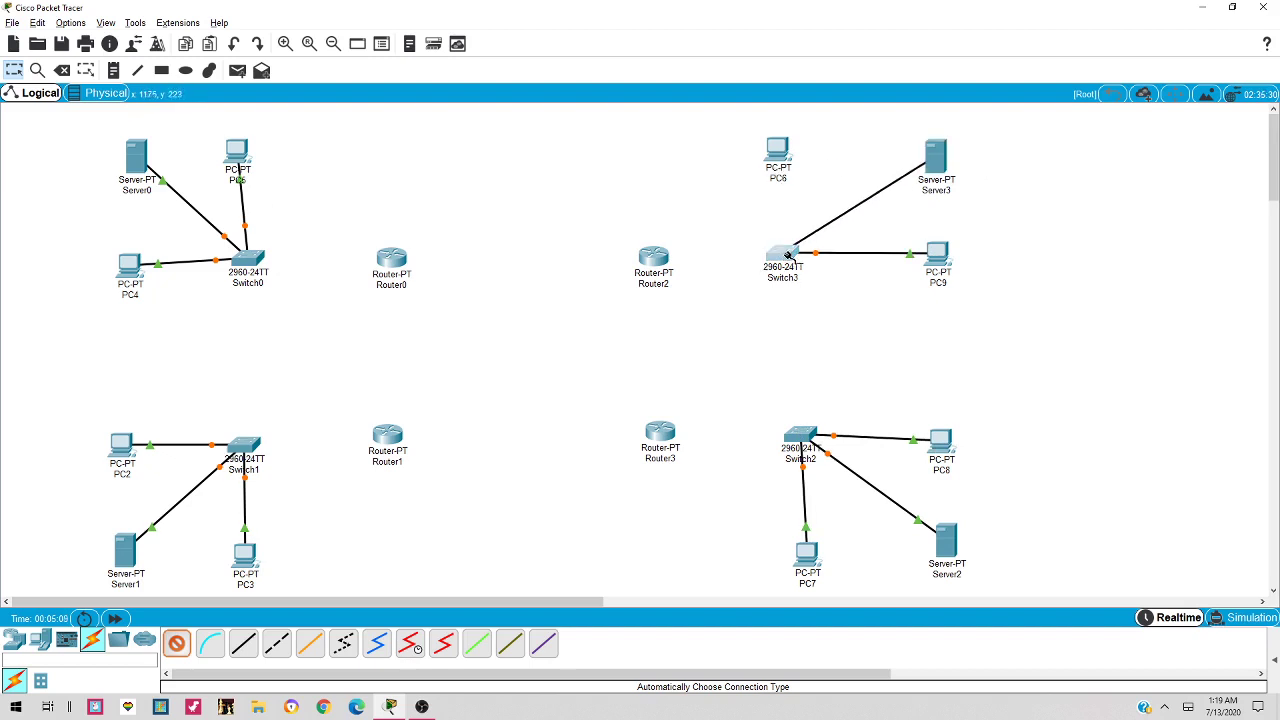
{"action": "left_click", "coordinate": [786, 160]}
{"action": "left_click", "coordinate": [782, 253]}
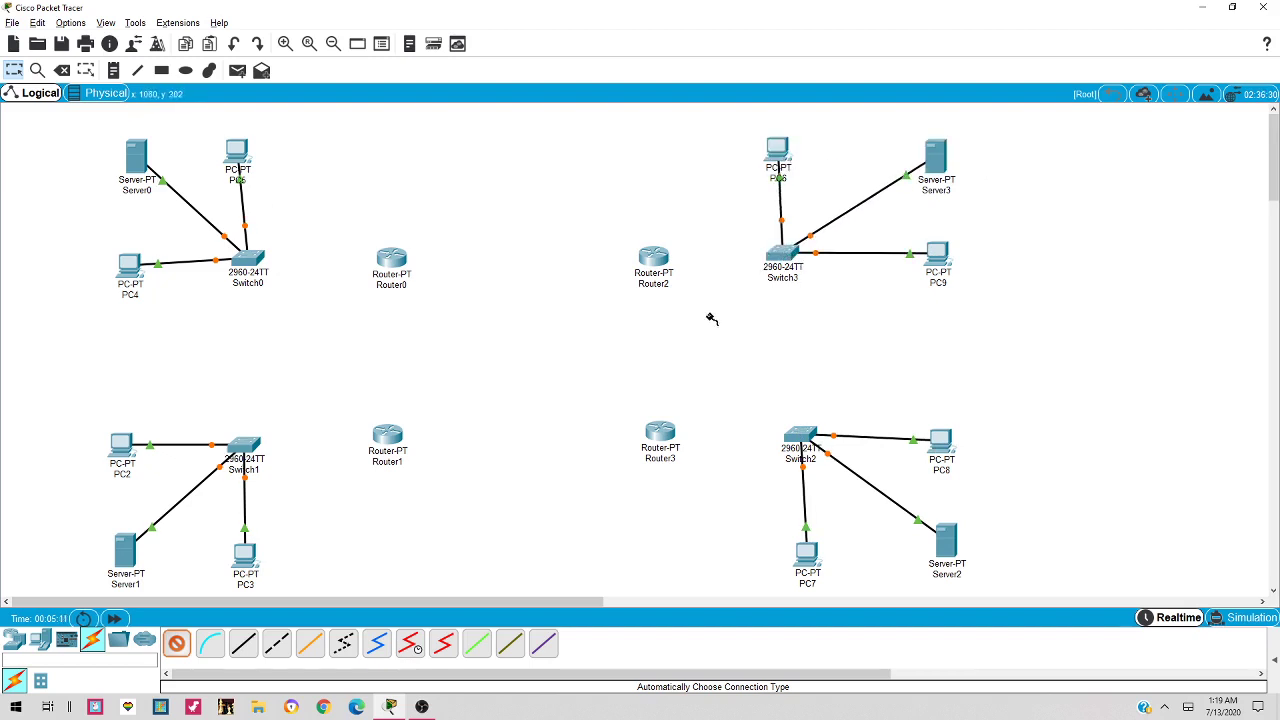
{"action": "left_click", "coordinate": [784, 440]}
{"action": "left_click", "coordinate": [660, 432]}
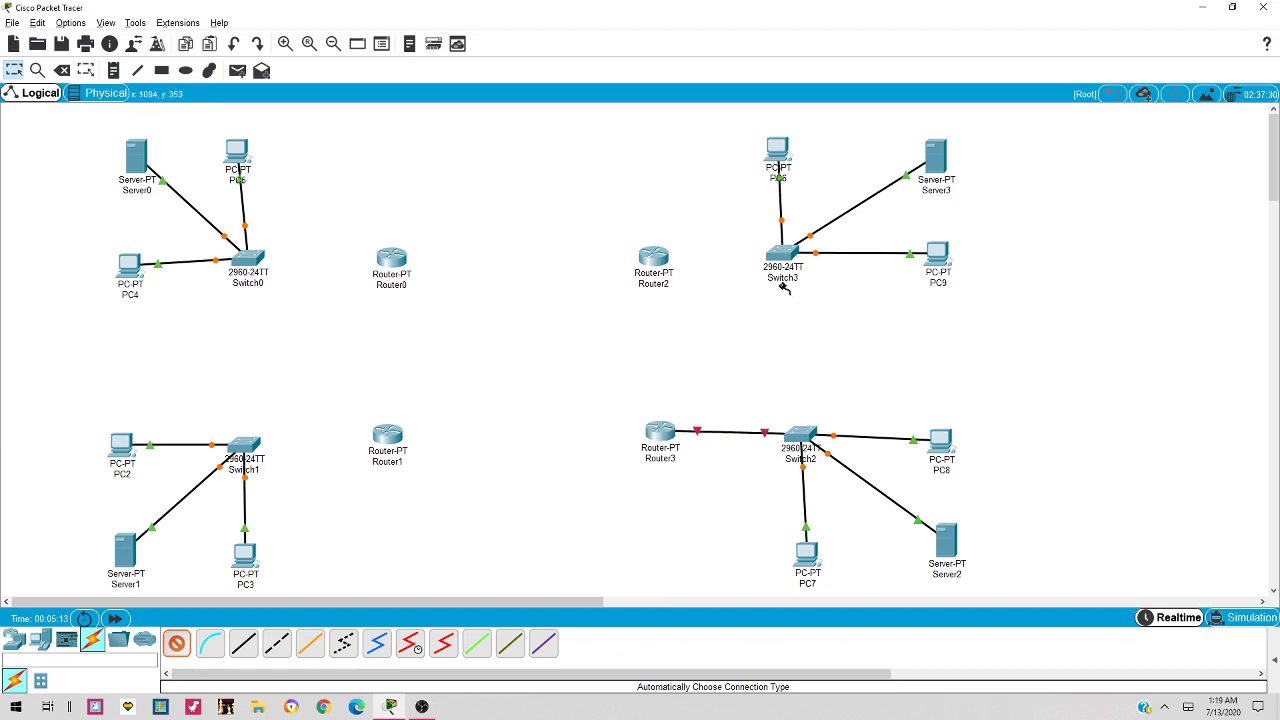
Link Switch3 to Router2, Switch0 to Router0 and Switch1 to Router1
{"action": "left_click", "coordinate": [785, 258]}
{"action": "left_click", "coordinate": [653, 258]}
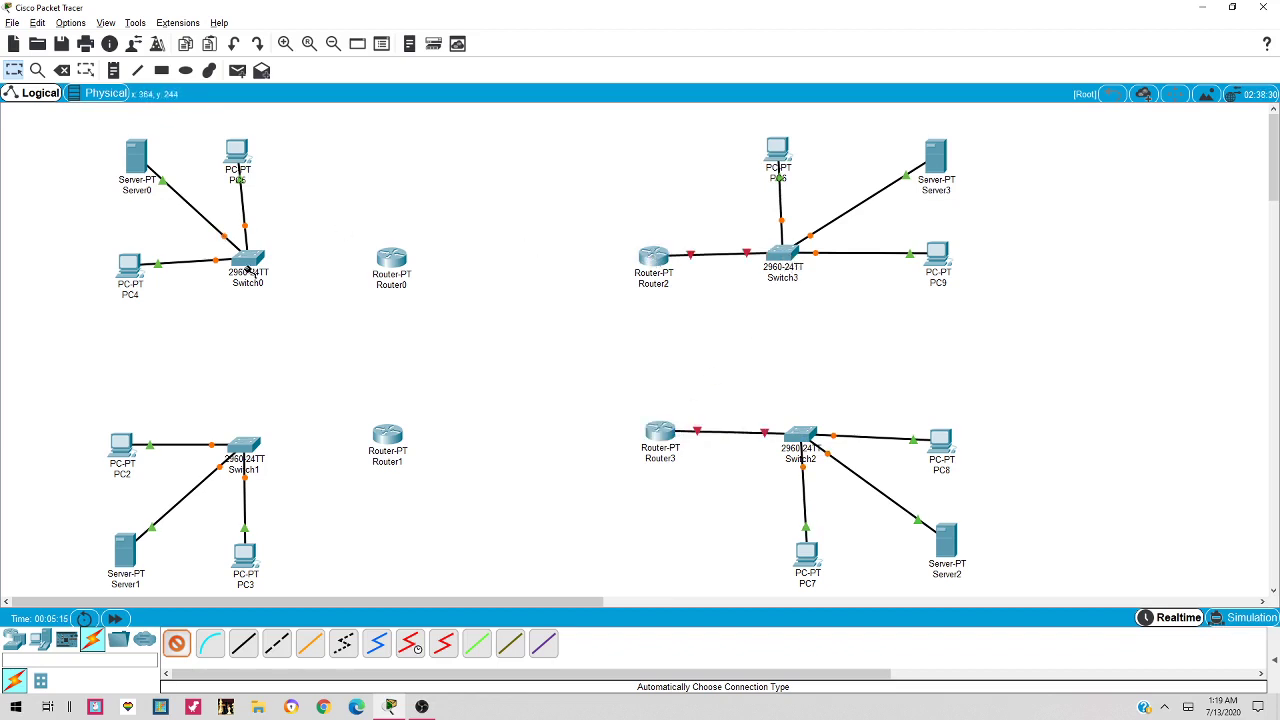
{"action": "left_click", "coordinate": [250, 262]}
{"action": "left_click", "coordinate": [390, 259]}
{"action": "left_click", "coordinate": [247, 449]}
{"action": "left_click", "coordinate": [388, 436]}
Join the routers in a ring: Router0–Router1, Router0–Router2, Router3–Router1, Router3–Router2
{"action": "left_click", "coordinate": [392, 262]}
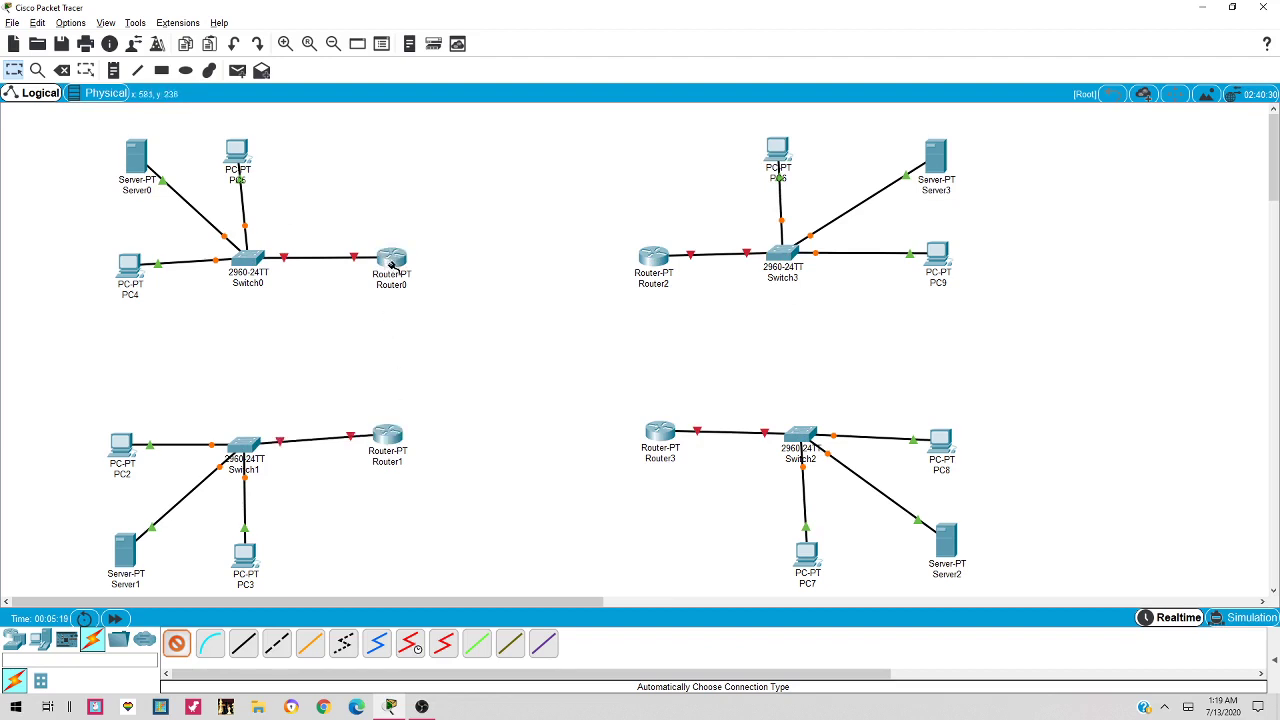
{"action": "left_click", "coordinate": [392, 433]}
{"action": "left_click", "coordinate": [400, 262]}
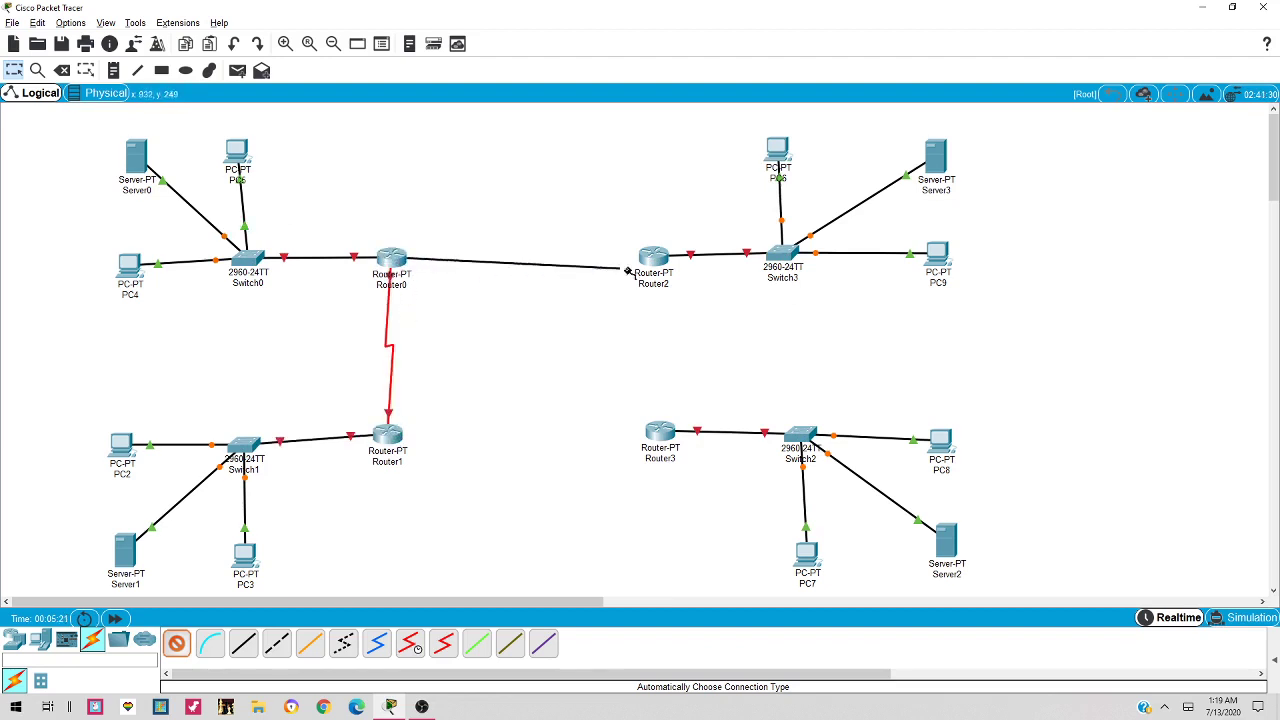
{"action": "left_click", "coordinate": [652, 258]}
{"action": "left_click", "coordinate": [667, 440]}
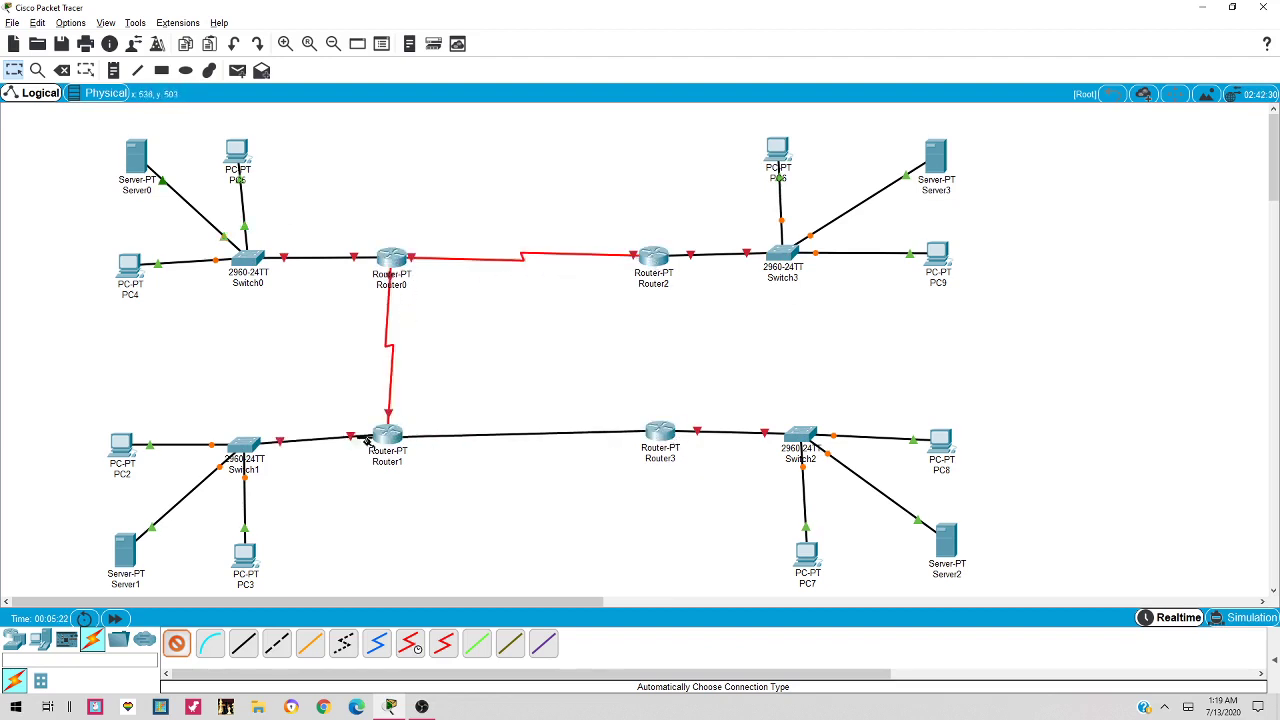
{"action": "left_click", "coordinate": [390, 436]}
{"action": "left_click", "coordinate": [662, 432]}
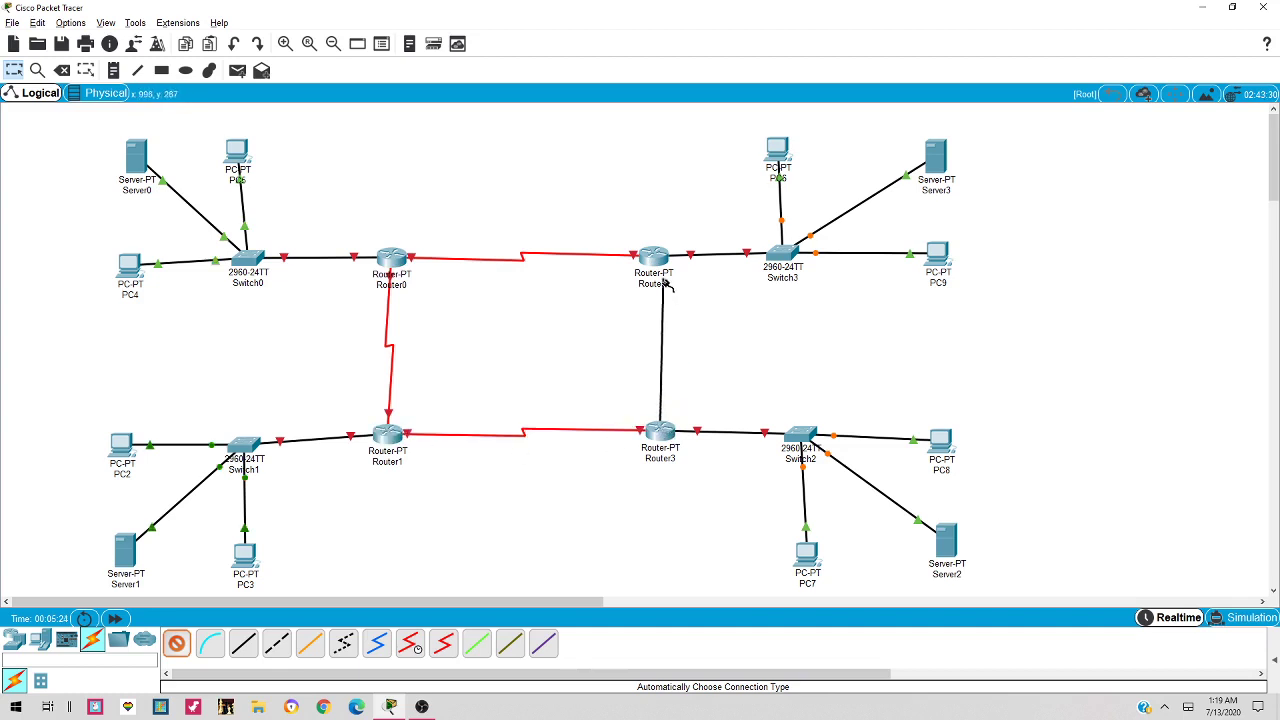
{"action": "left_click", "coordinate": [655, 258]}
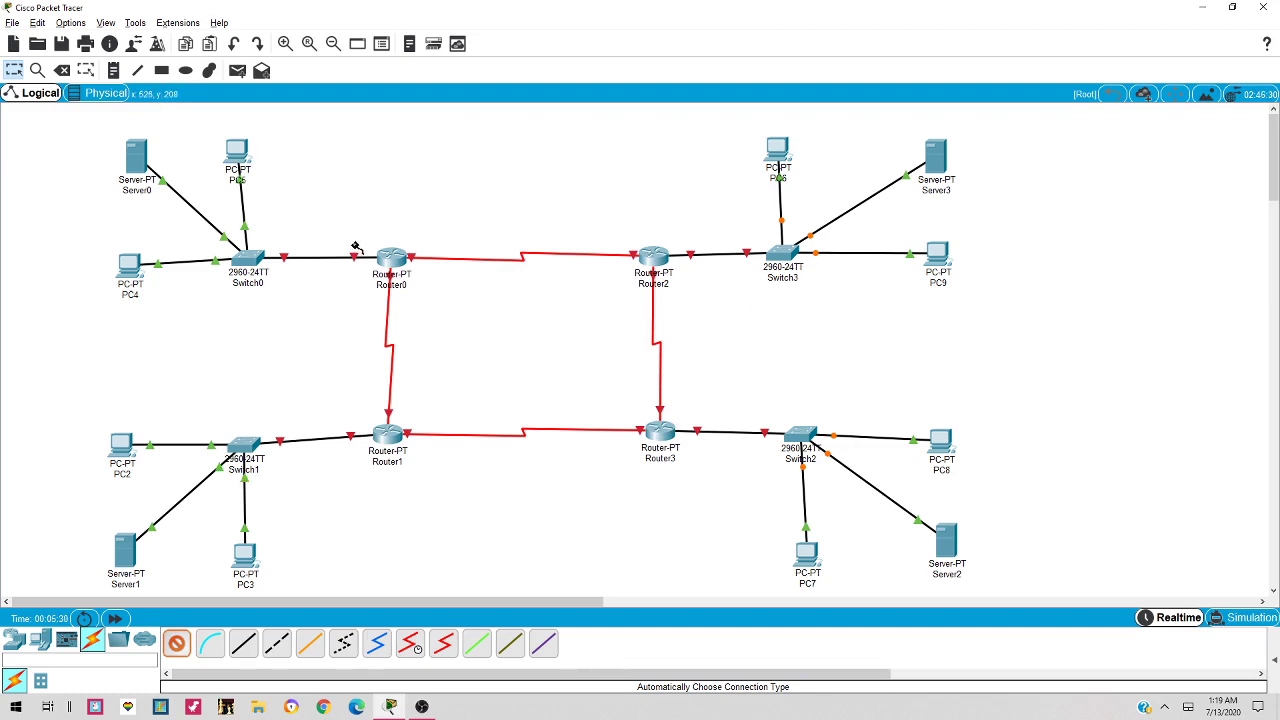
Nudge Router1, Router3, Server3, PC8, PC6, PC5, Server0 and PC4 into neater positions
{"action": "key", "text": "Escape"}
{"action": "left_click_drag", "start_coordinate": [394, 440], "coordinate": [400, 450]}
{"action": "left_click_drag", "start_coordinate": [660, 437], "coordinate": [664, 448]}
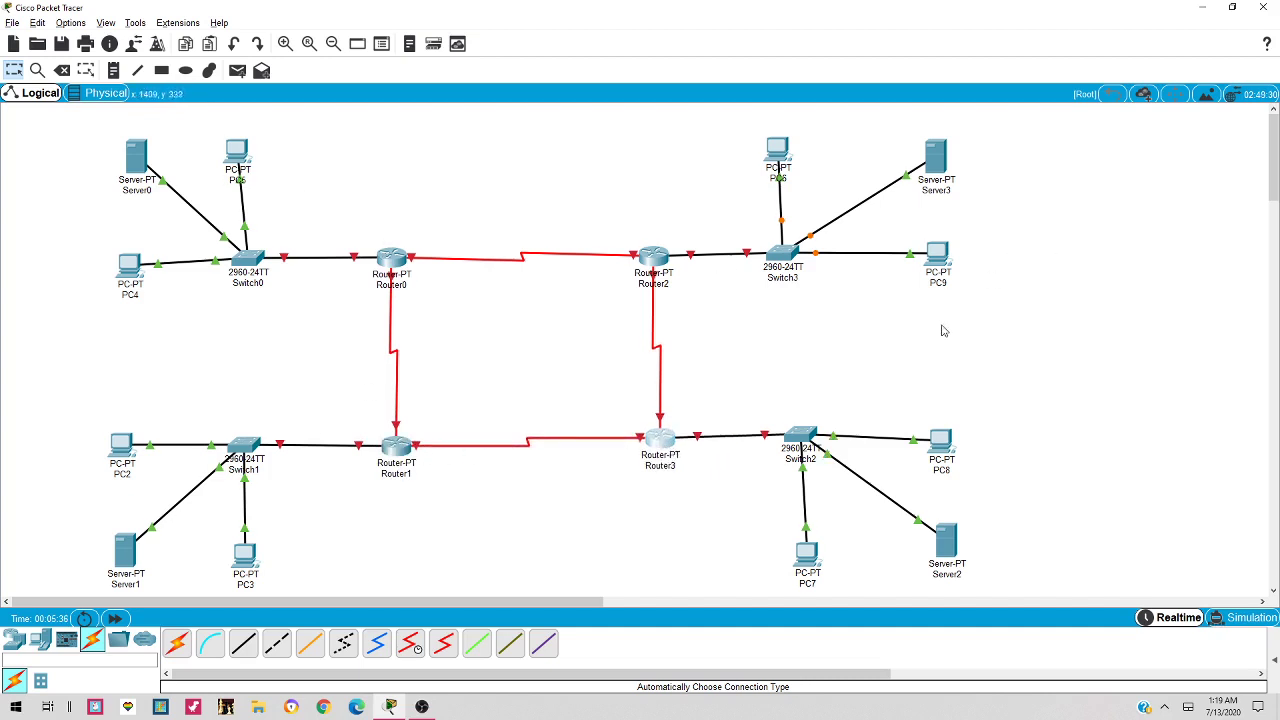
{"action": "left_click_drag", "start_coordinate": [931, 160], "coordinate": [925, 143]}
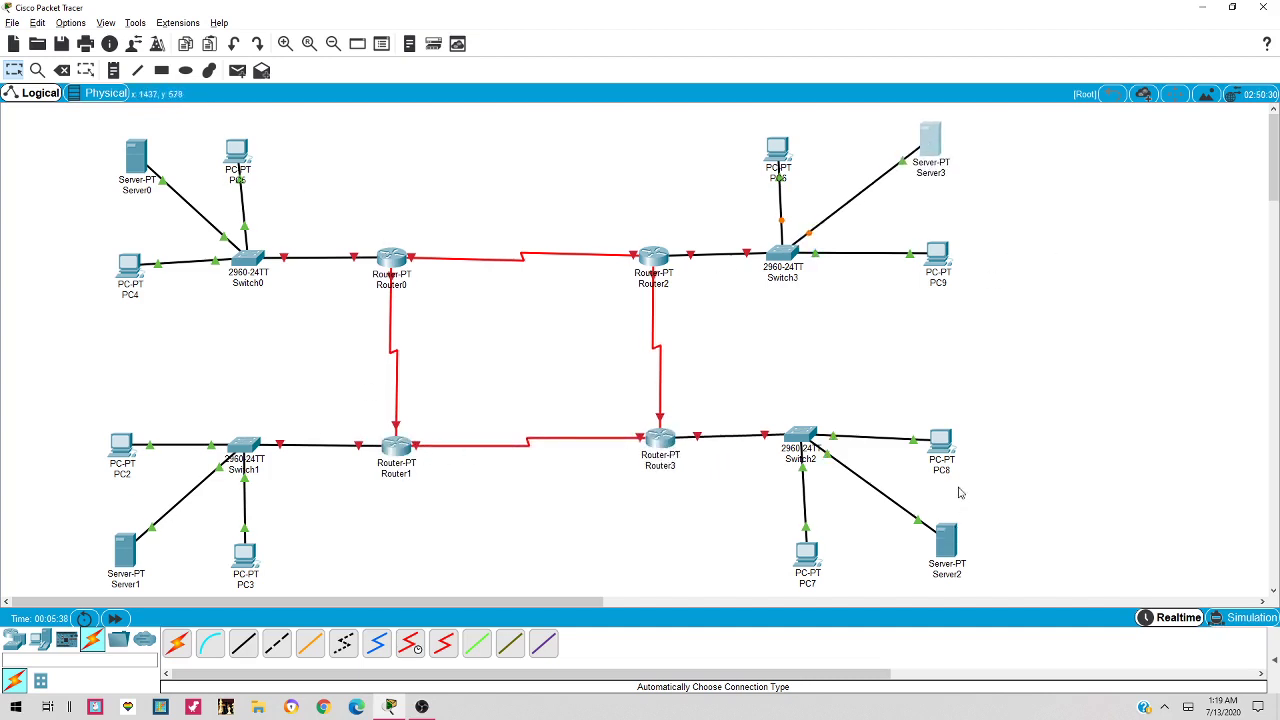
{"action": "left_click_drag", "start_coordinate": [943, 446], "coordinate": [951, 431]}
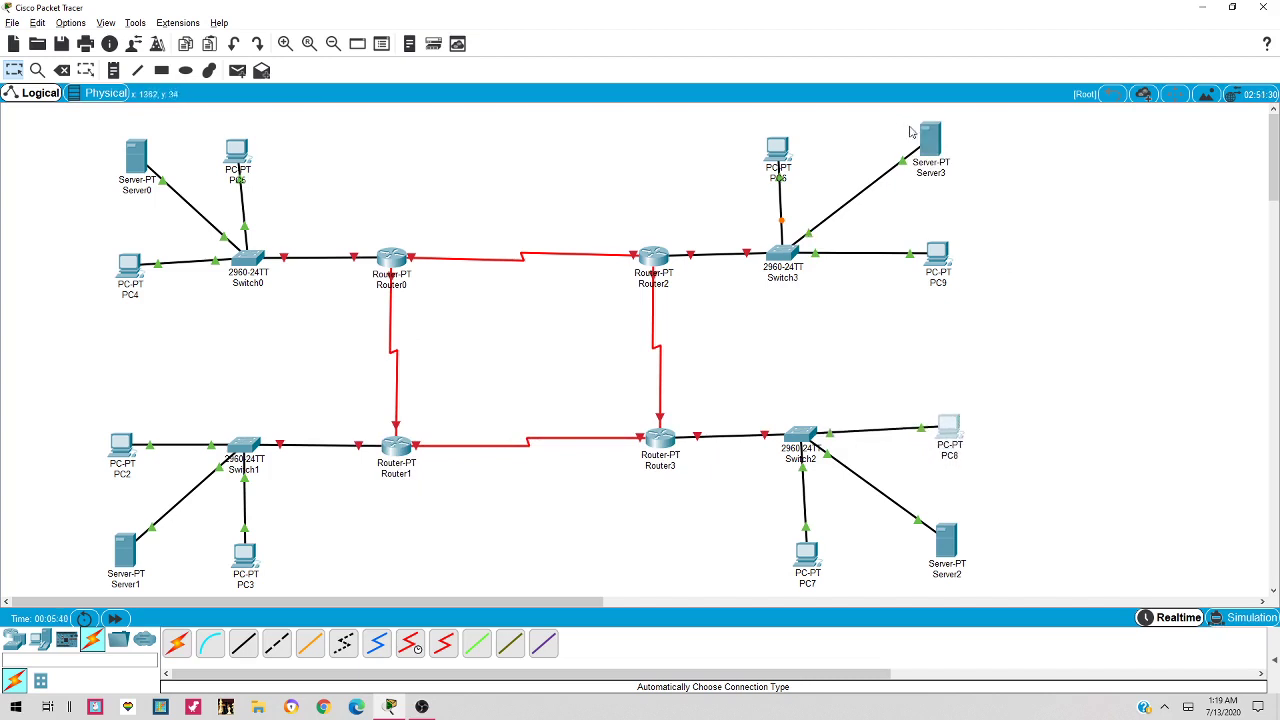
{"action": "left_click_drag", "start_coordinate": [791, 151], "coordinate": [795, 148]}
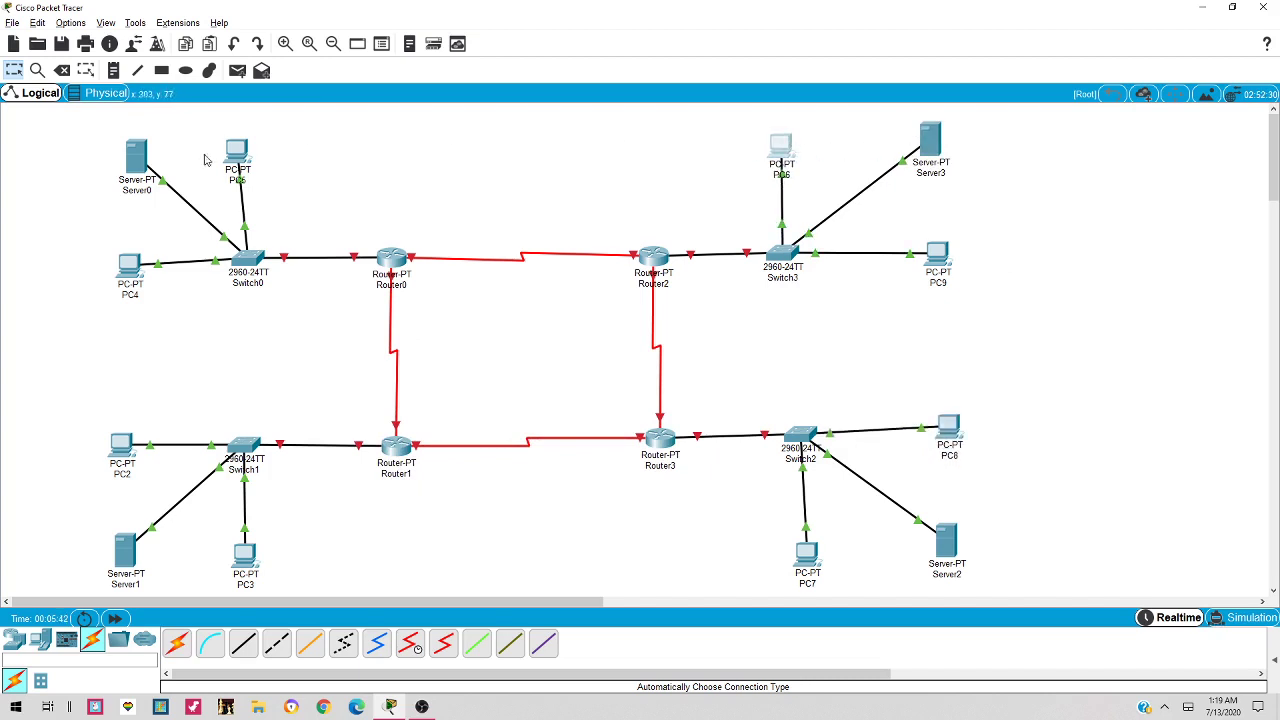
{"action": "left_click_drag", "start_coordinate": [238, 152], "coordinate": [252, 150]}
{"action": "left_click_drag", "start_coordinate": [140, 155], "coordinate": [149, 155]}
{"action": "left_click_drag", "start_coordinate": [136, 283], "coordinate": [143, 277]}
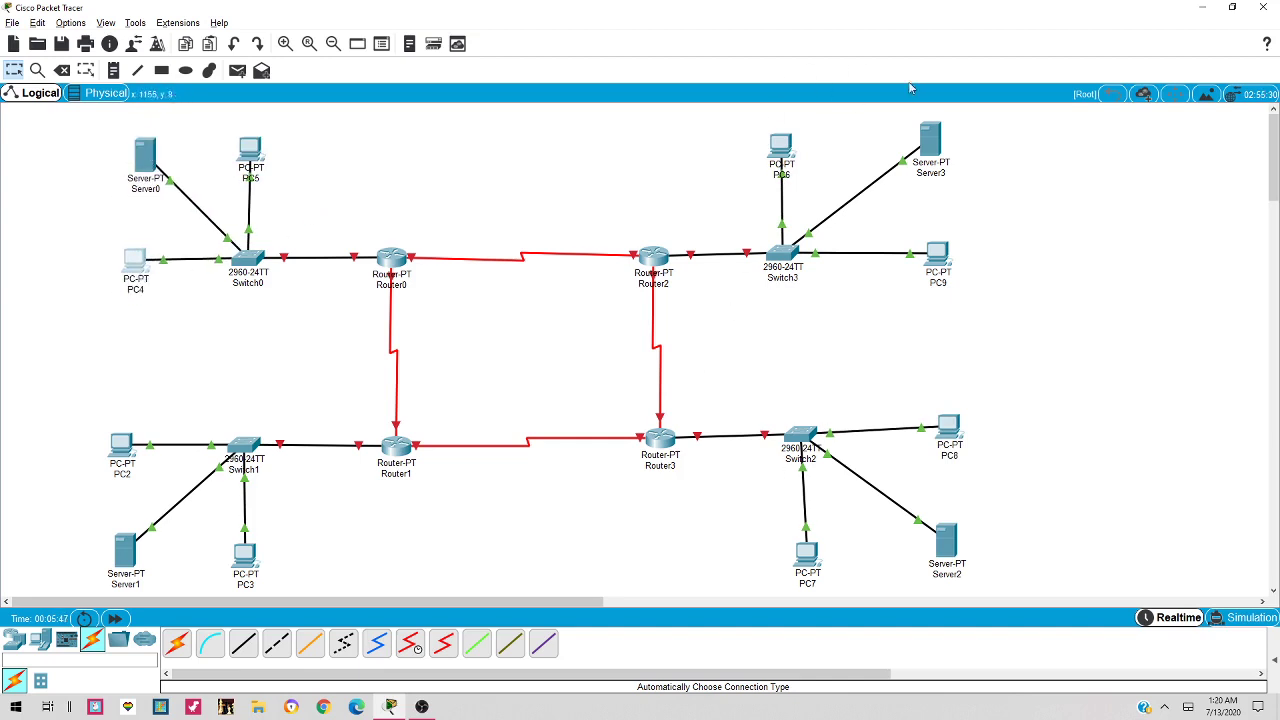
{"action": "left_click_drag", "start_coordinate": [938, 143], "coordinate": [931, 151]}
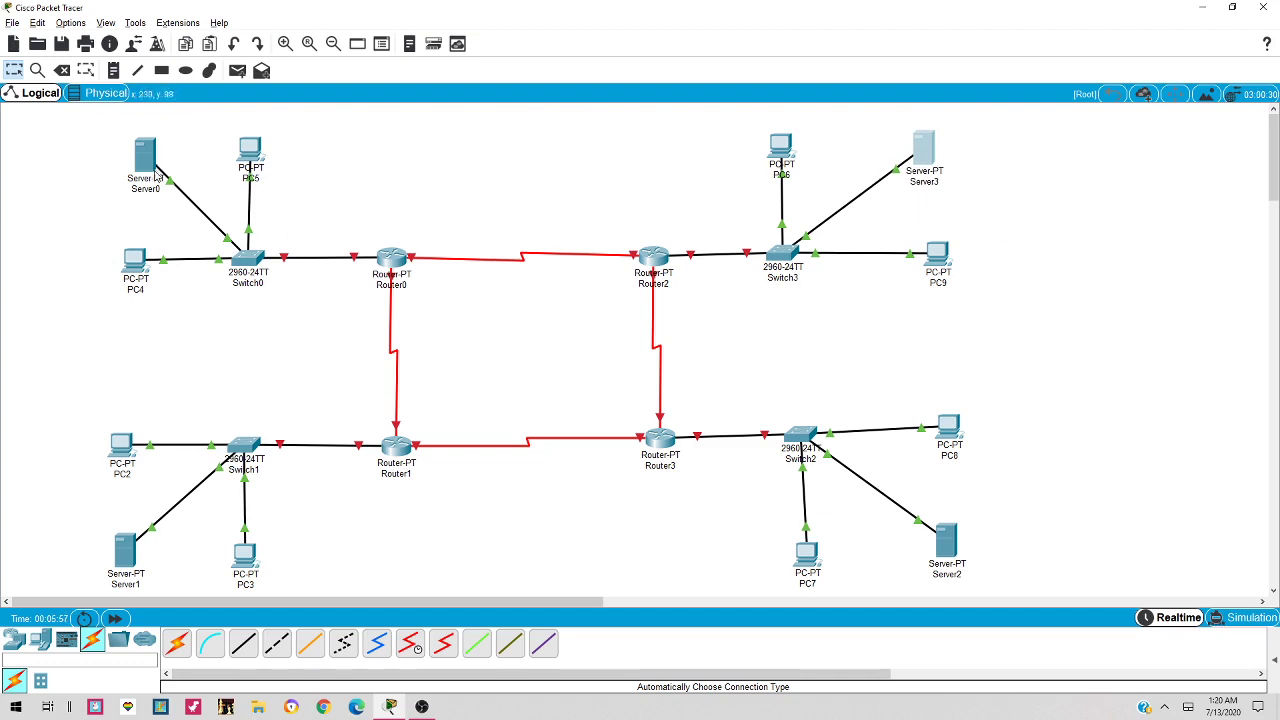
Add a note 'Network 1 / 192.168.1.0' beside Server0
{"action": "left_click", "coordinate": [114, 72]}
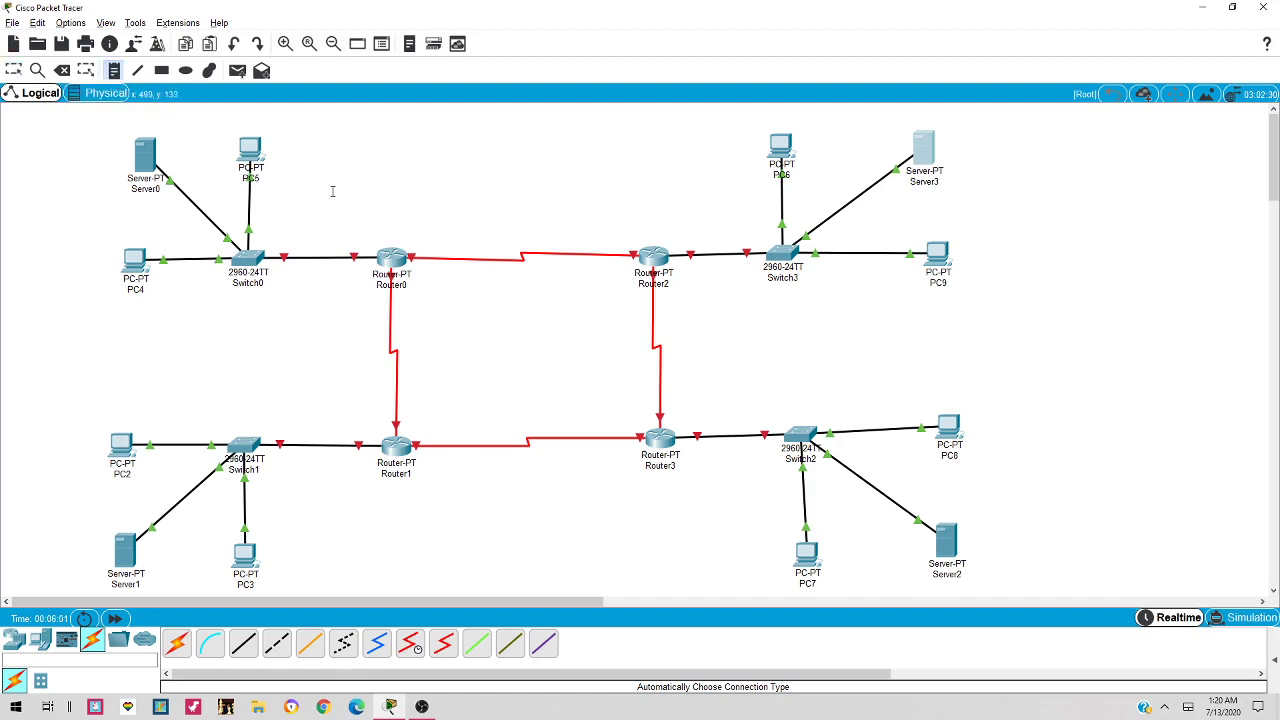
{"action": "left_click", "coordinate": [48, 187]}
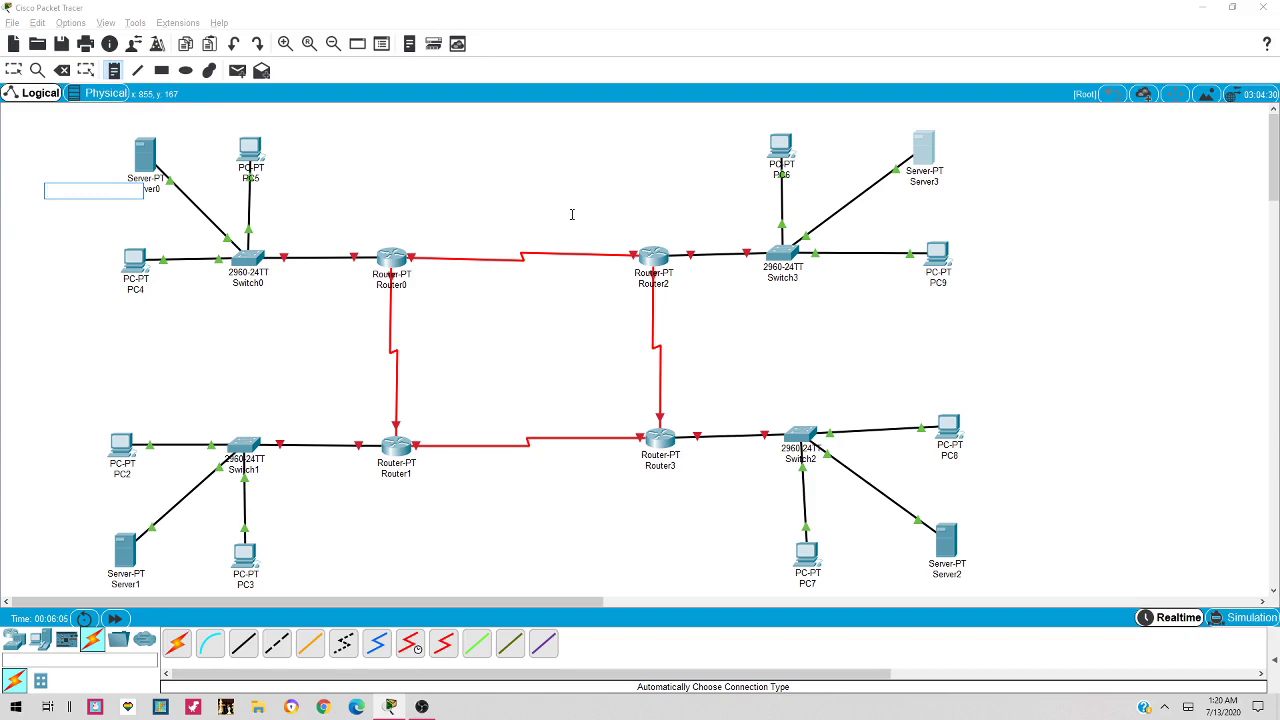
{"action": "type", "text": "Network 1"}
{"action": "key", "text": "Return"}
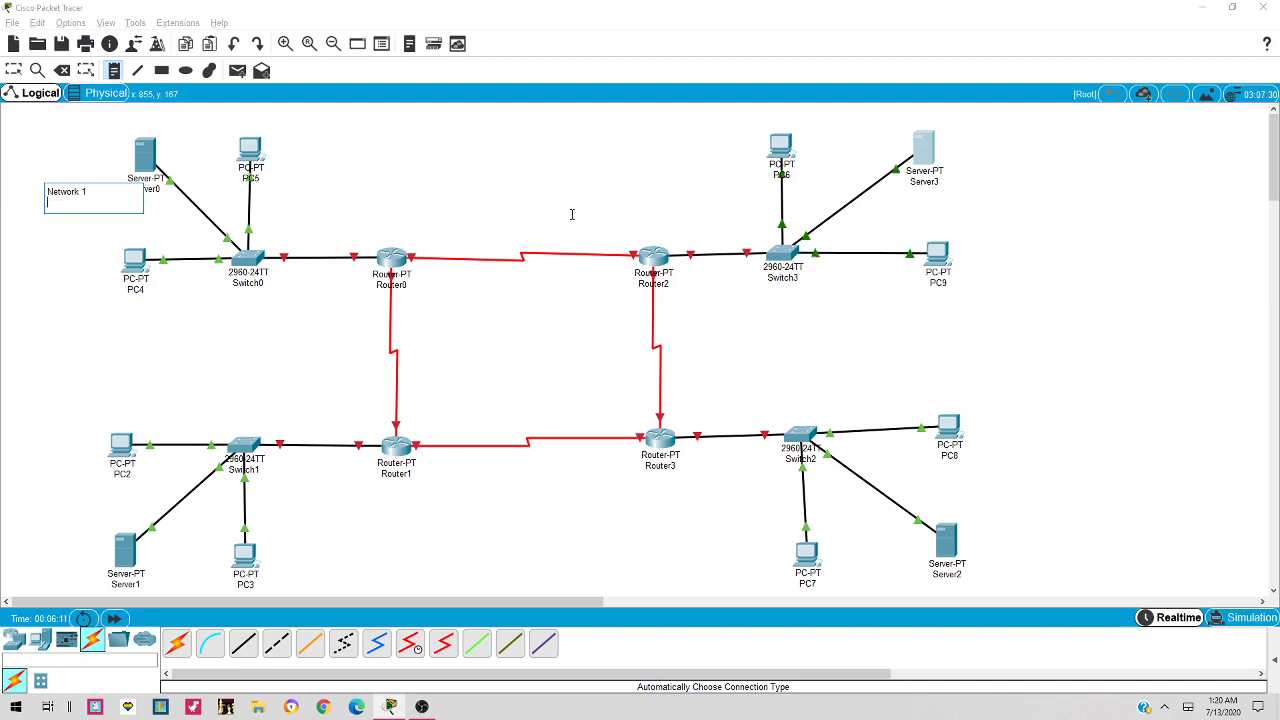
{"action": "type", "text": "192.168.1"}
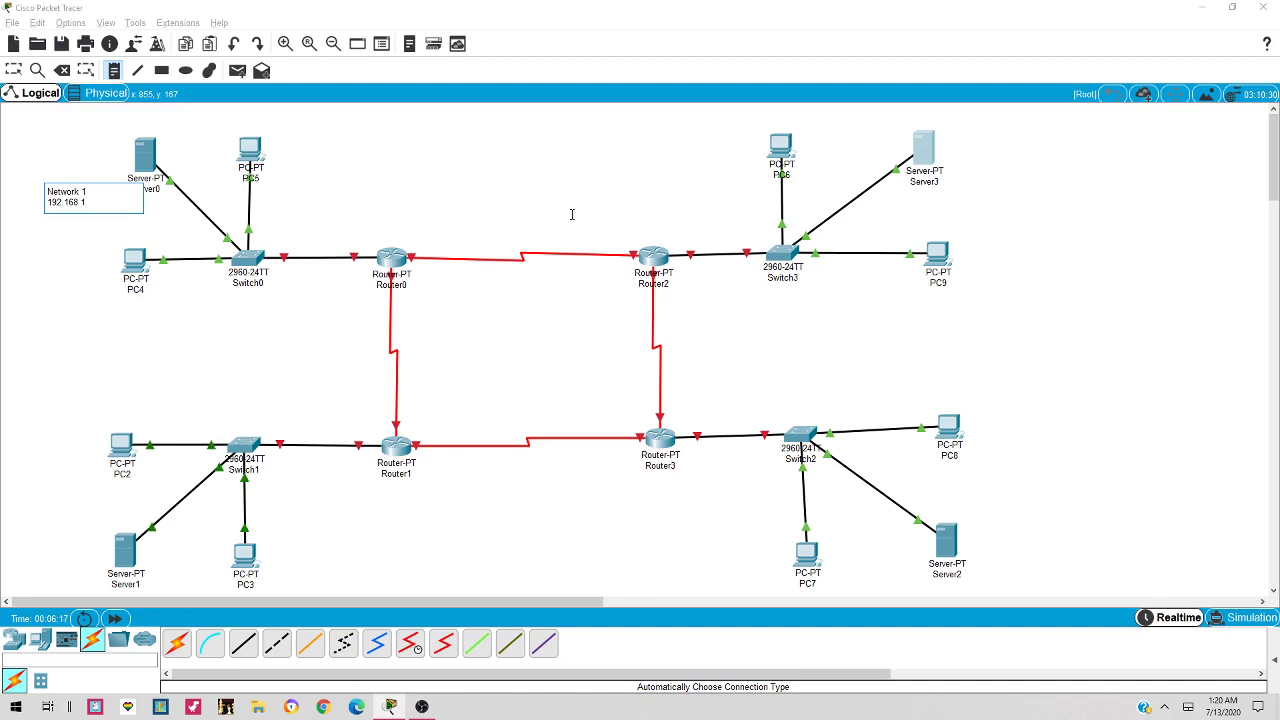
{"action": "type", "text": ".0"}
{"action": "left_click_drag", "start_coordinate": [89, 202], "coordinate": [50, 191]}
{"action": "key", "text": "ctrl+c"}
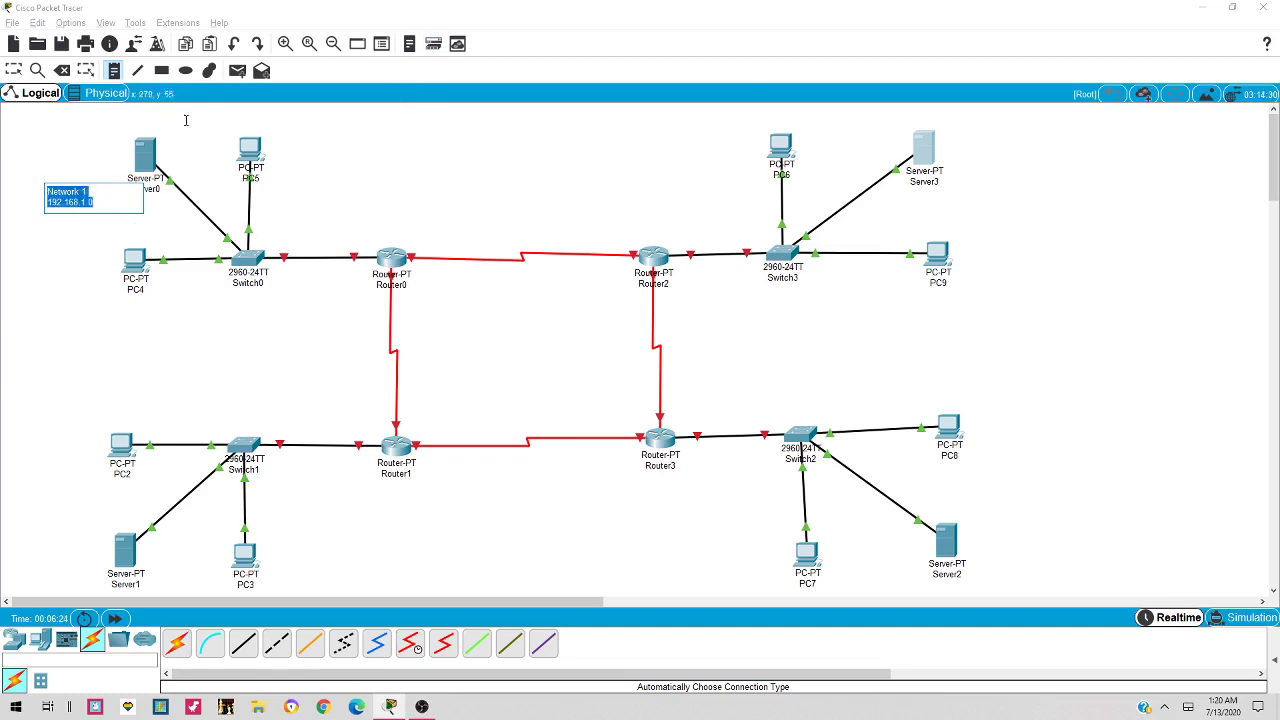
{"action": "left_click", "coordinate": [110, 310]}
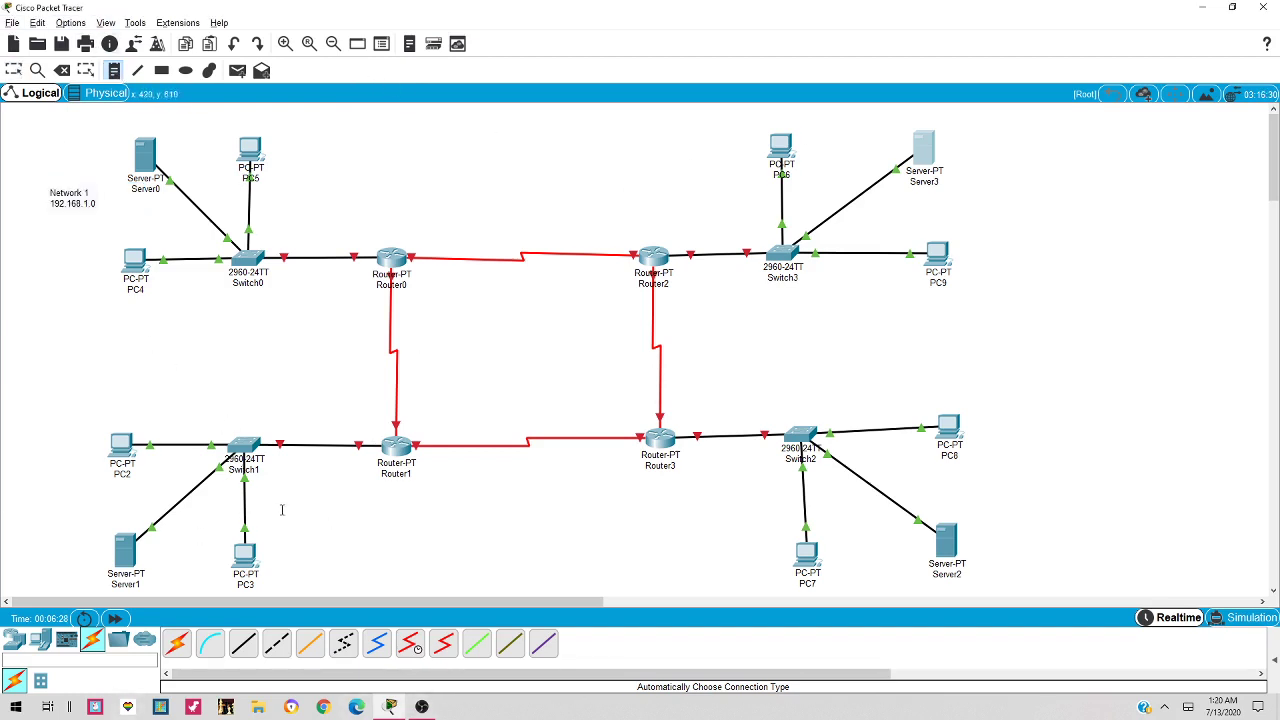
Add a 'Network 2 / 192.168.2.0' note near Server1 from the copied label
{"action": "left_click", "coordinate": [39, 527]}
{"action": "key", "text": "ctrl+v"}
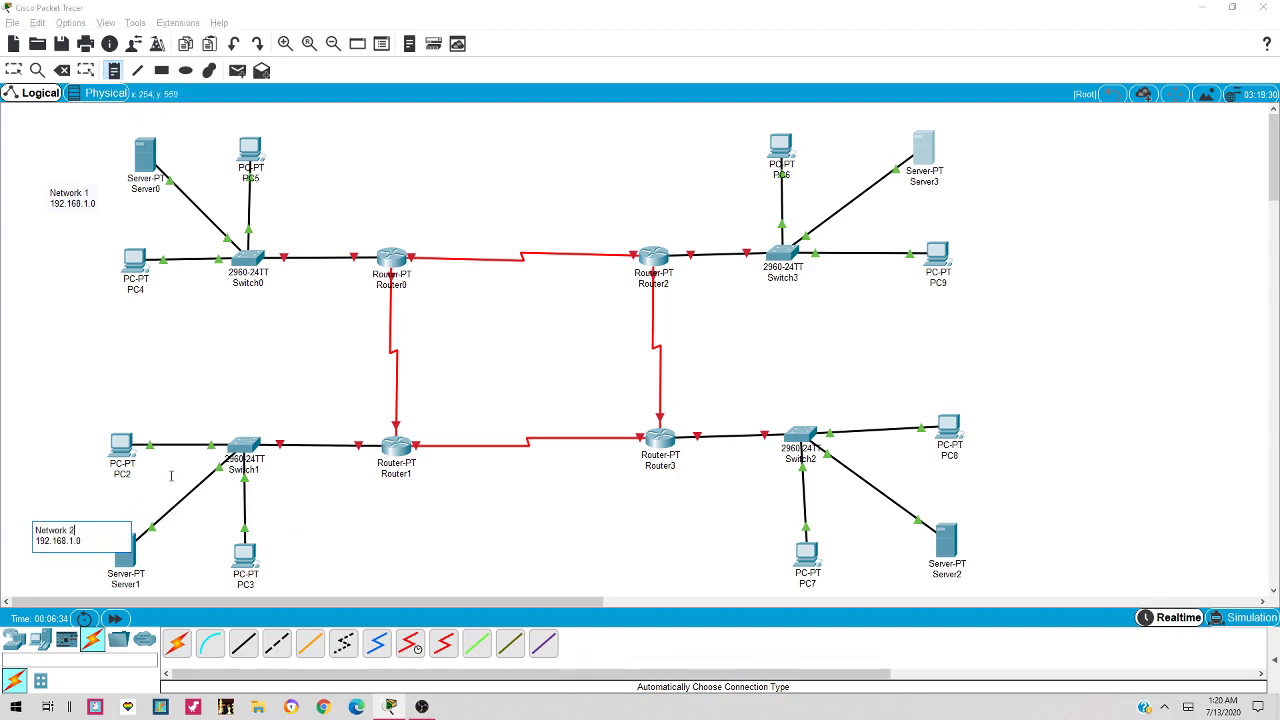
{"action": "key", "text": "Down"}
{"action": "key", "text": "BackSpace"}
{"action": "left_click", "coordinate": [114, 74]}
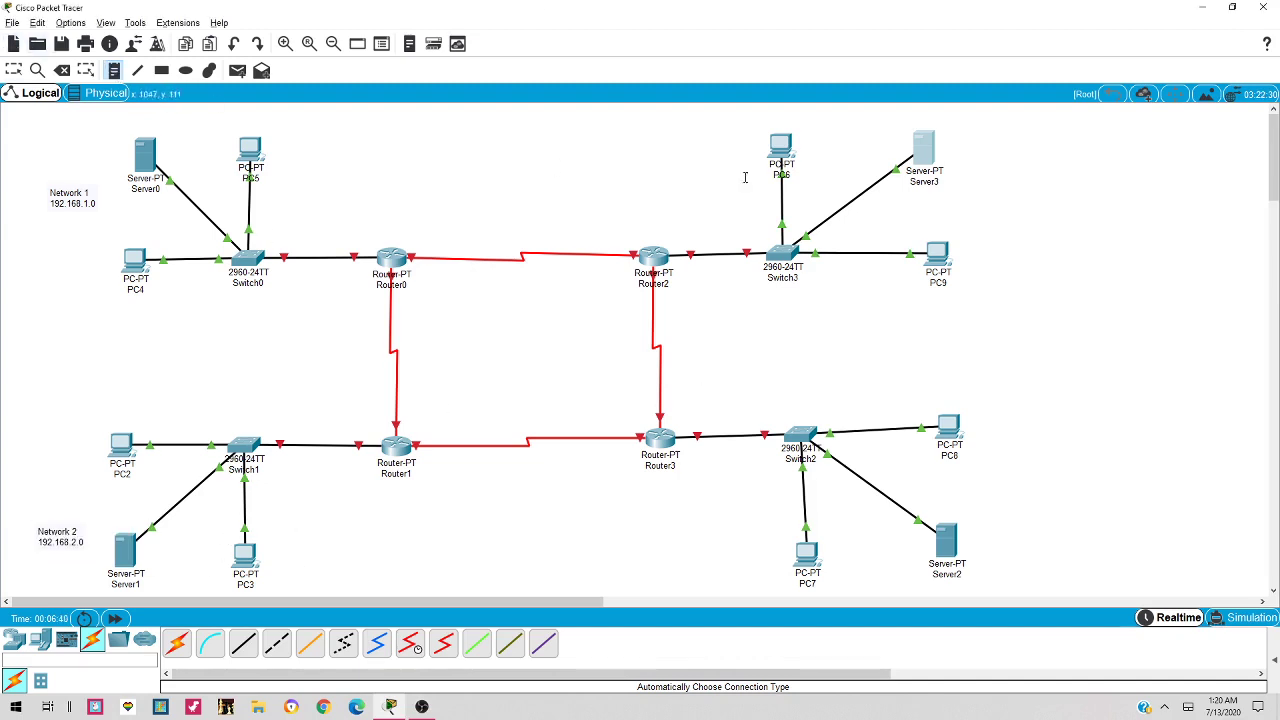
Add a 'Network 3 / 192.168.3.0' note beside Server3
{"action": "left_click", "coordinate": [997, 168]}
{"action": "key", "text": "ctrl+v"}
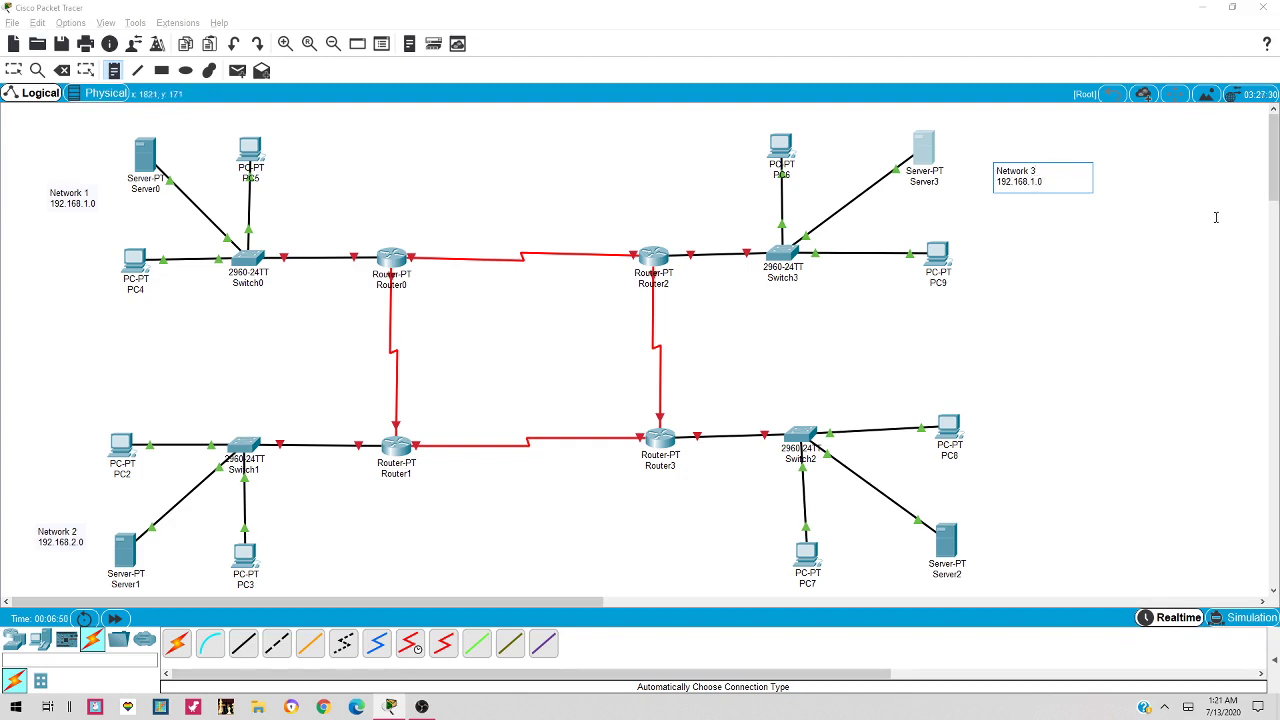
{"action": "key", "text": "BackSpace"}
{"action": "type", "text": "3"}
{"action": "left_click", "coordinate": [177, 117]}
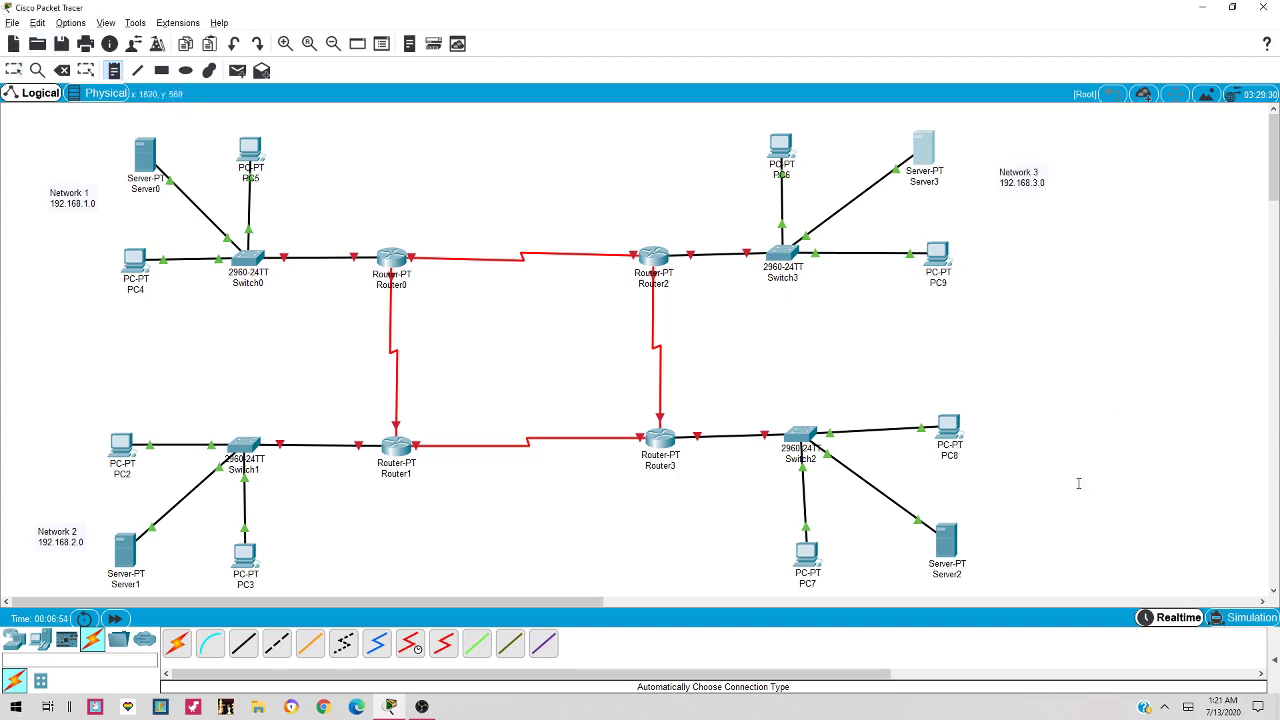
Add a 'Network 4 / 192.168.4.0' note beside the PC8 LAN
{"action": "left_click", "coordinate": [1008, 464]}
{"action": "key", "text": "ctrl+v"}
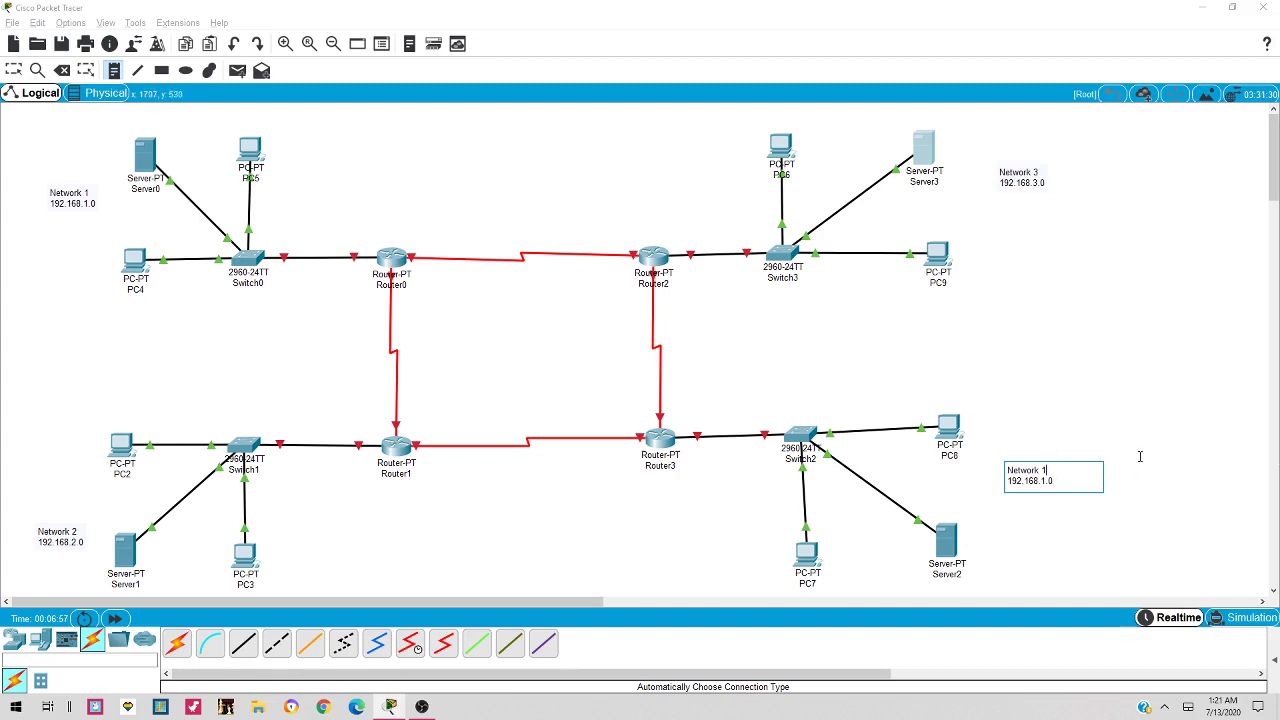
{"action": "key", "text": "Up"}
{"action": "key", "text": "BackSpace"}
{"action": "type", "text": "4"}
{"action": "left_click", "coordinate": [1041, 481]}
{"action": "key", "text": "Delete"}
{"action": "type", "text": "4"}
{"action": "key", "text": "Escape"}
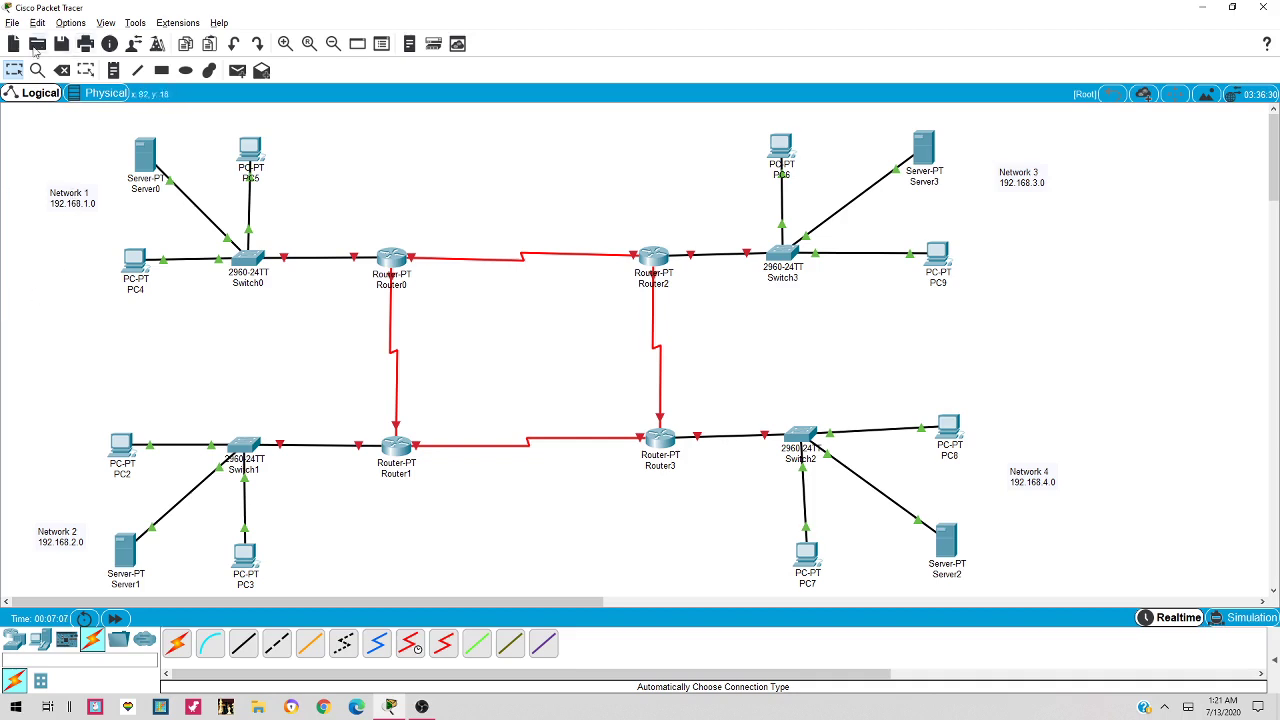
Drag the Network 1–4 notes and Server1 into neater positions
{"action": "left_click_drag", "start_coordinate": [82, 215], "coordinate": [76, 185]}
{"action": "left_click_drag", "start_coordinate": [70, 546], "coordinate": [117, 562]}
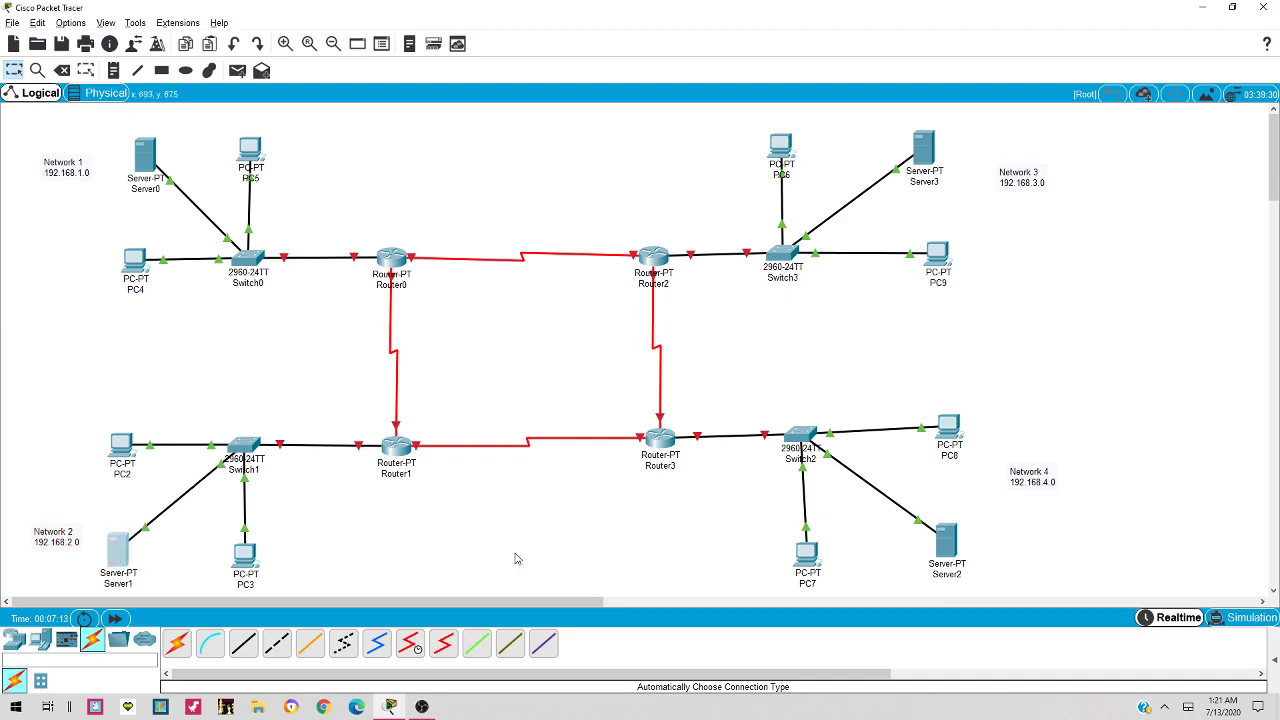
{"action": "left_click_drag", "start_coordinate": [1027, 182], "coordinate": [1034, 175]}
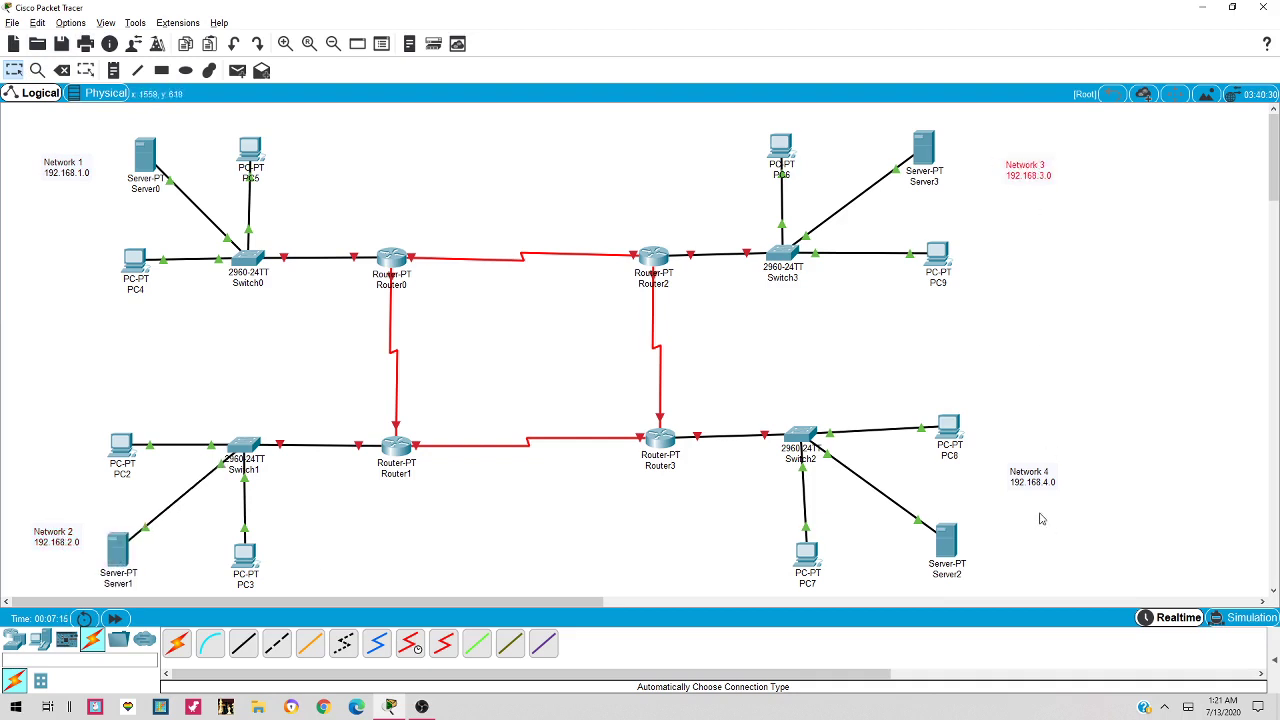
{"action": "left_click_drag", "start_coordinate": [1036, 478], "coordinate": [1040, 499]}
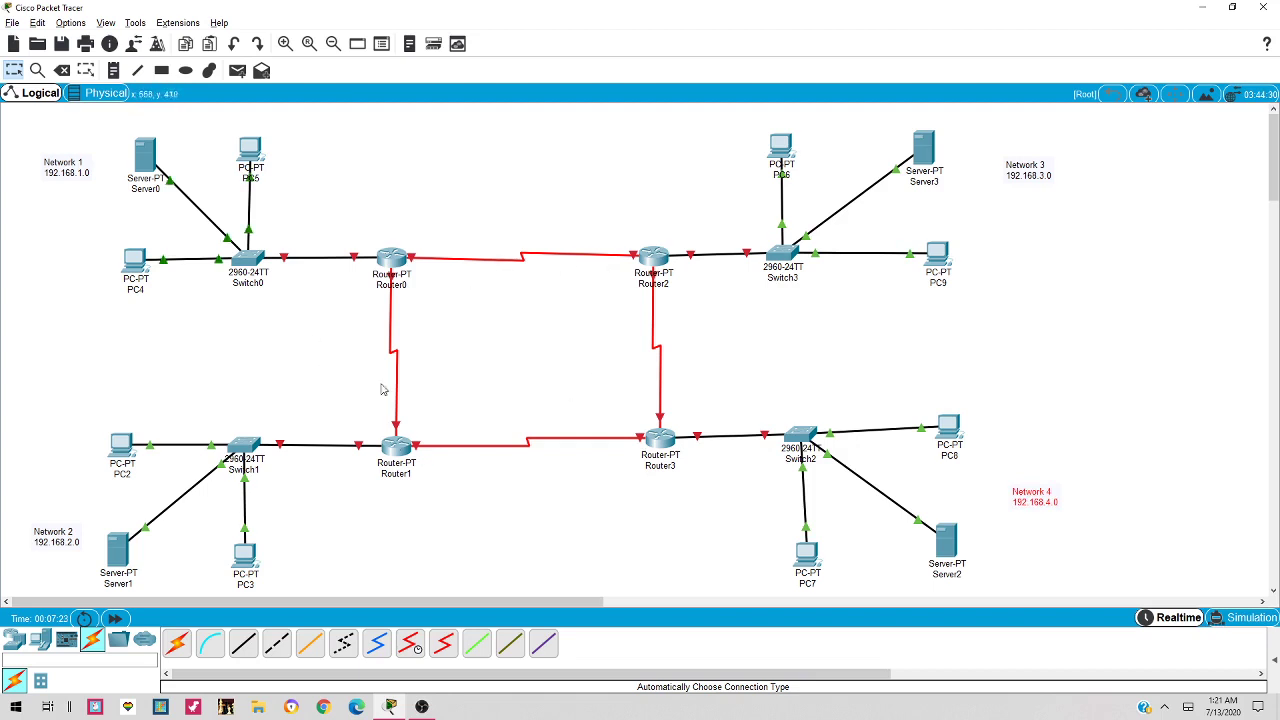
{"action": "left_click", "coordinate": [113, 70]}
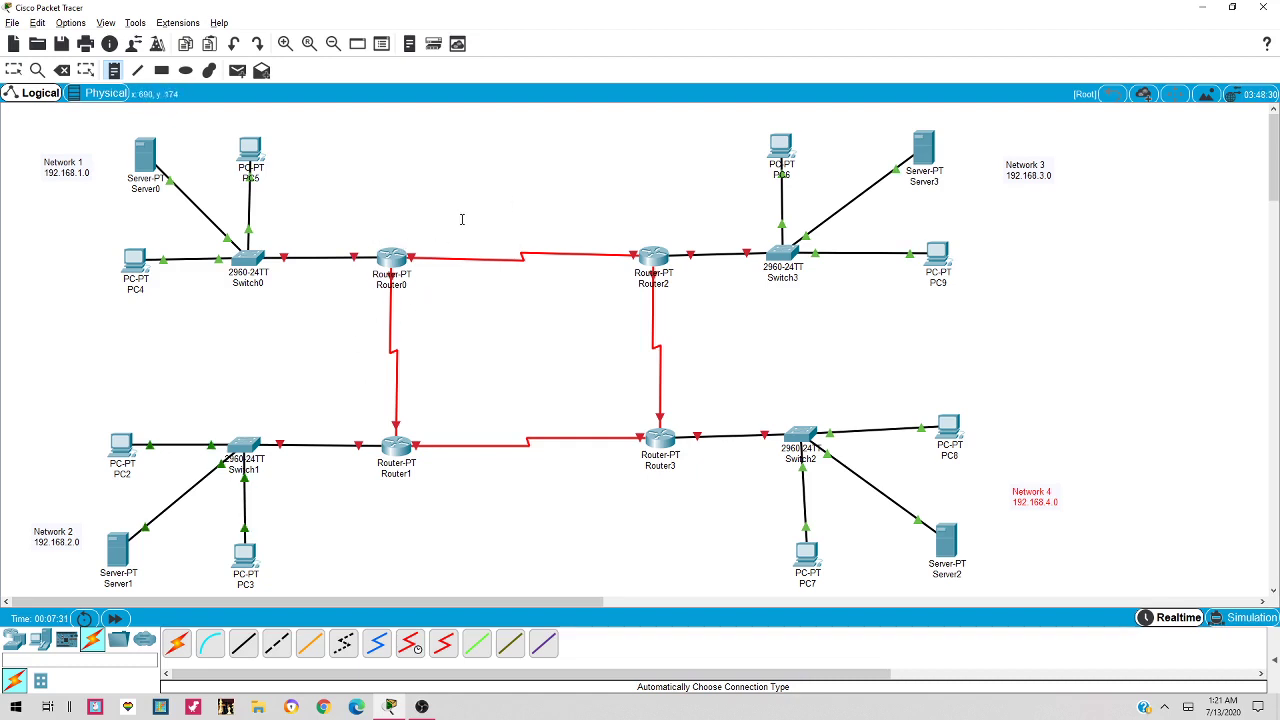
Add notes labelling the Router0–Router2 link 10.0.0.0 and the Router0–Router1 link 20.0.0.0
{"action": "left_click", "coordinate": [466, 221]}
{"action": "type", "text": "10.0.0.0"}
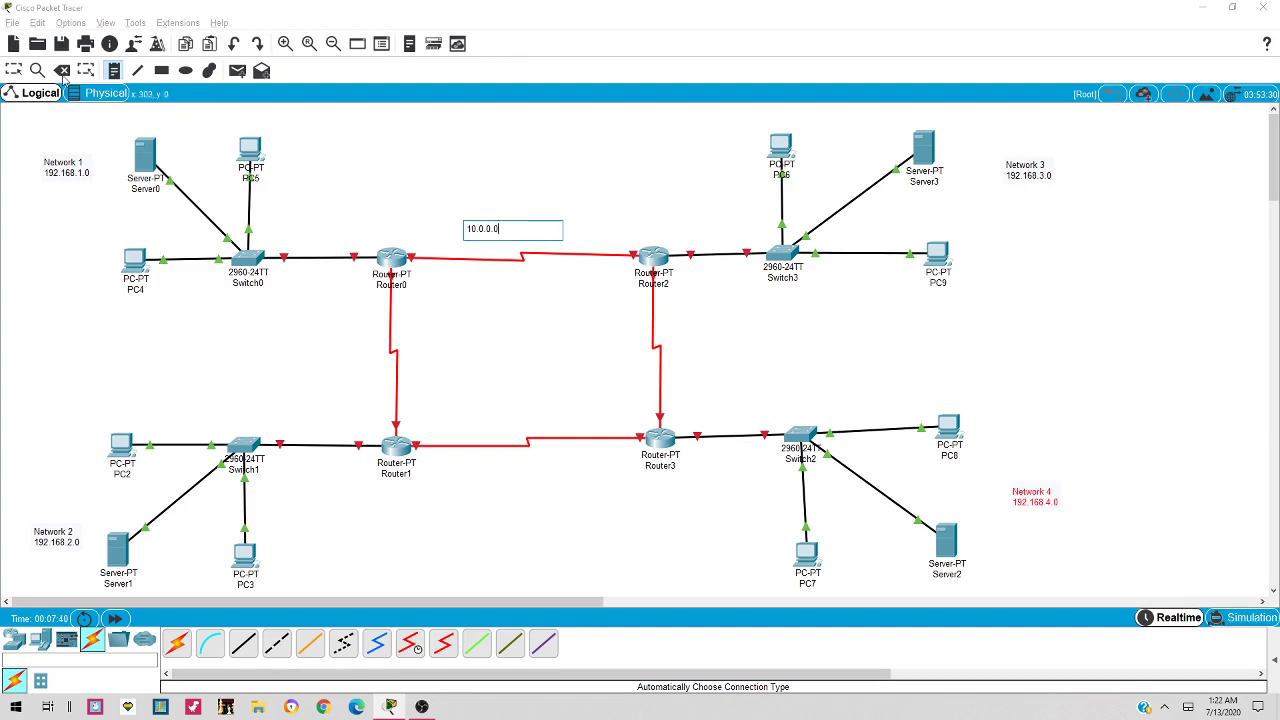
{"action": "left_click", "coordinate": [381, 316]}
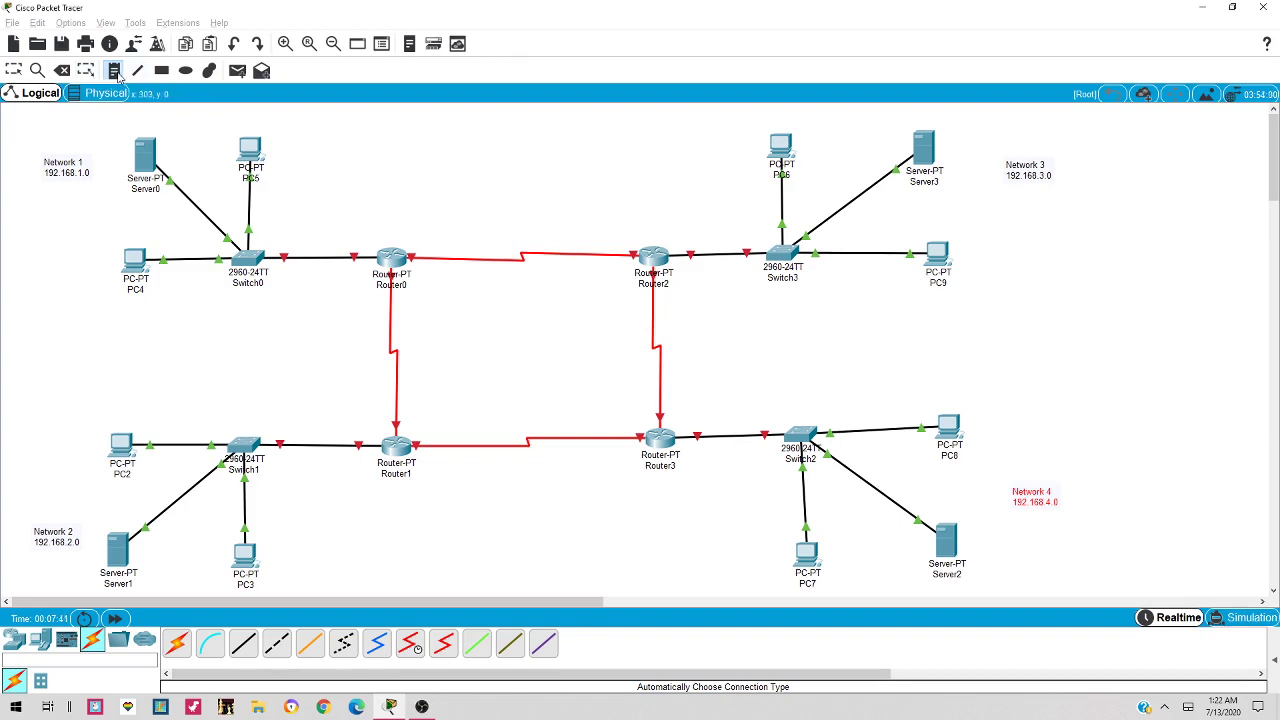
{"action": "left_click", "coordinate": [308, 357]}
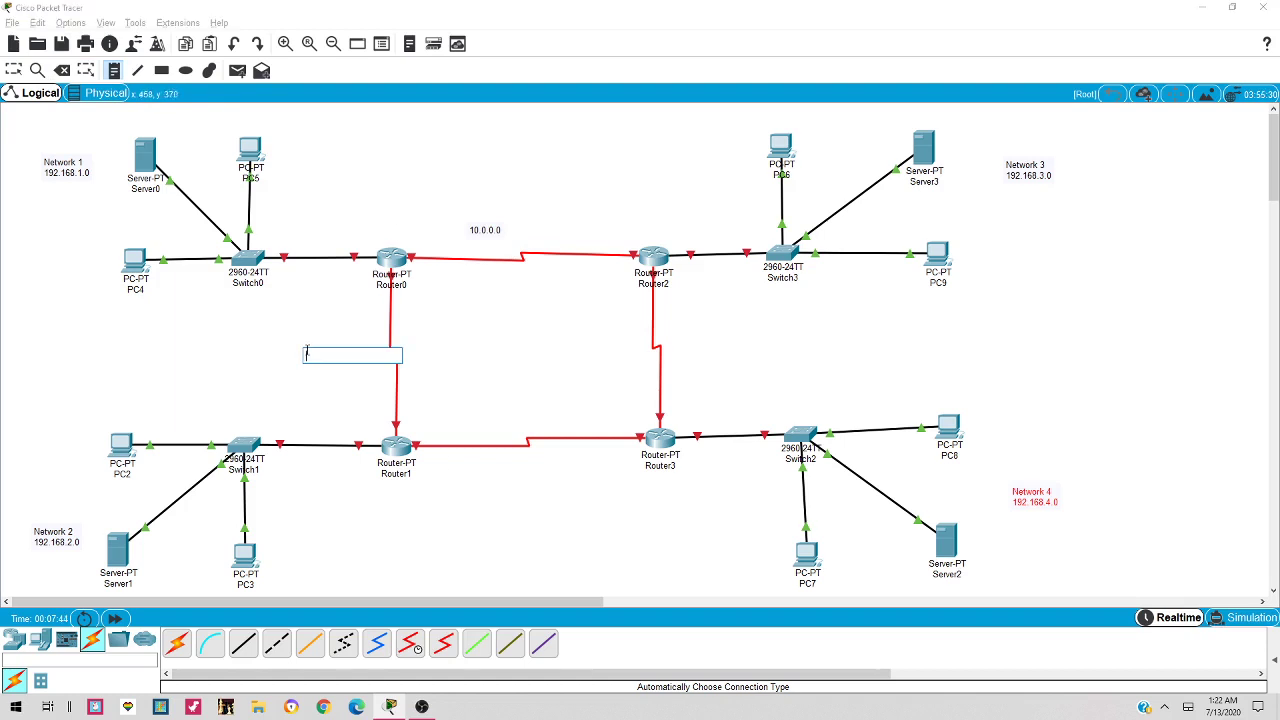
{"action": "type", "text": "20.0.0.0"}
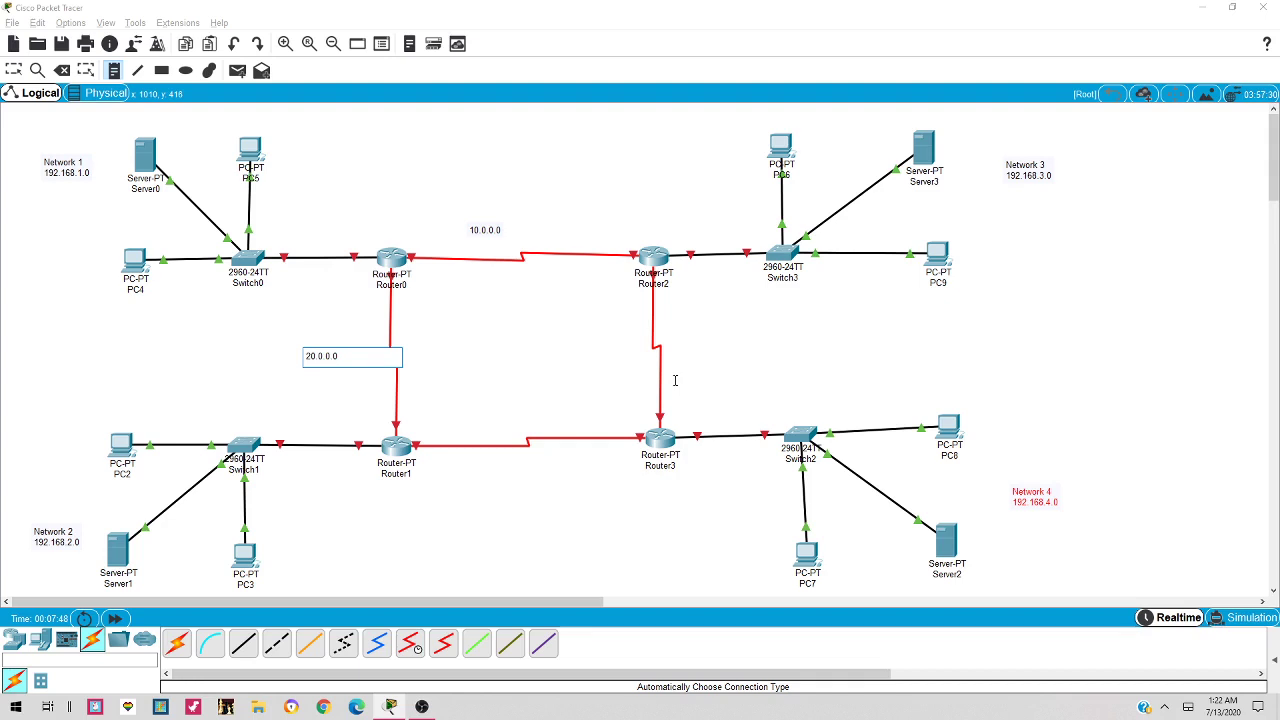
{"action": "left_click", "coordinate": [740, 388]}
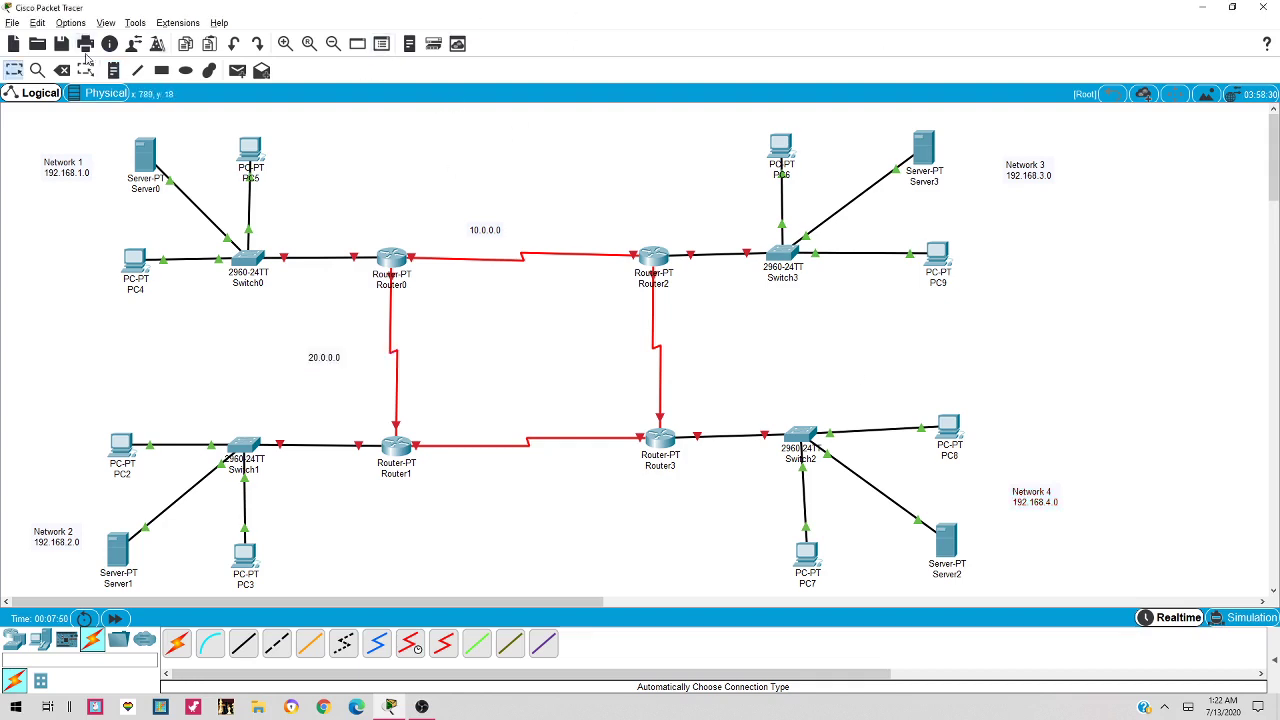
Add notes labelling the Router1–Router3 link 30.0.0.0 and the Router2–Router3 link 40.0.0.0
{"action": "left_click", "coordinate": [113, 70]}
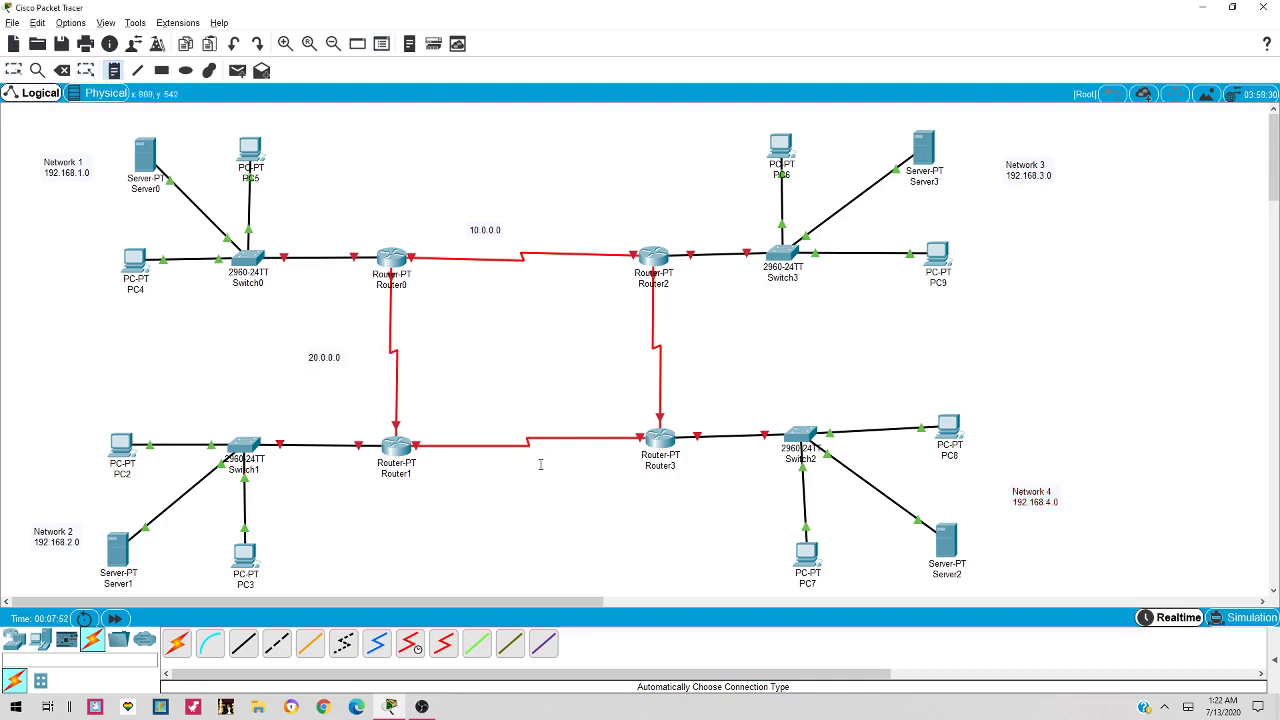
{"action": "left_click", "coordinate": [506, 463]}
{"action": "type", "text": "3"}
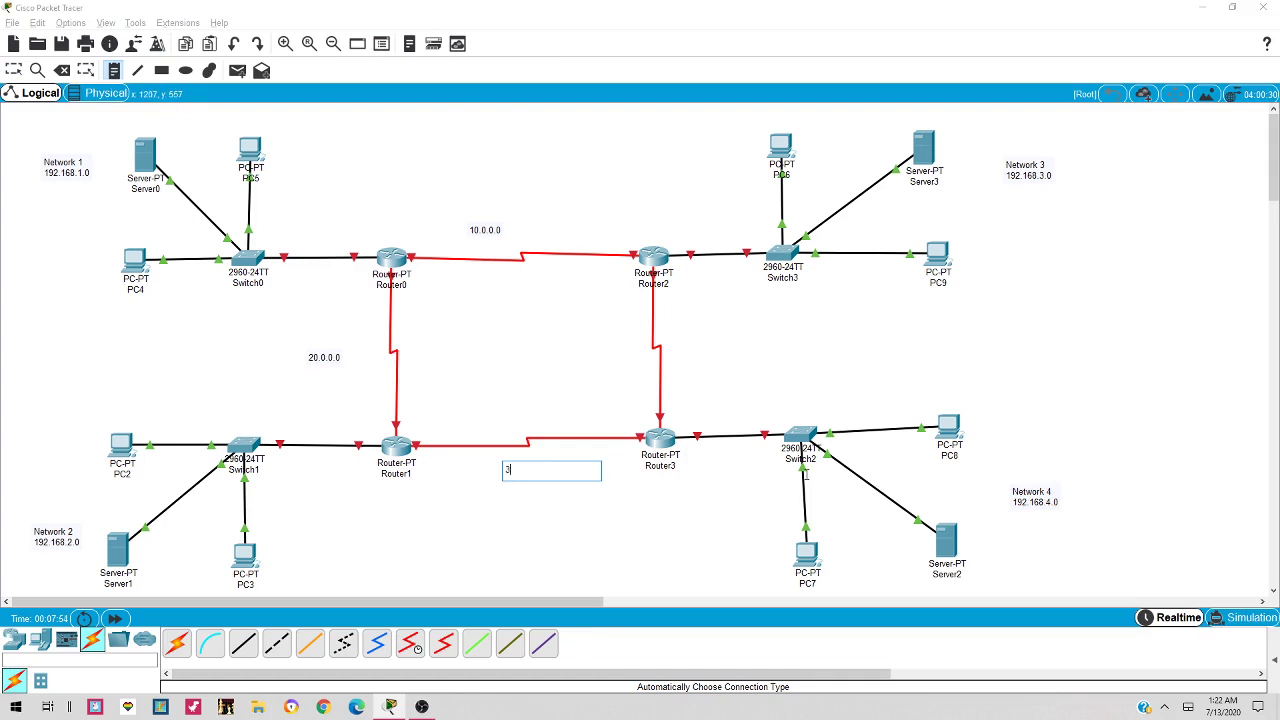
{"action": "type", "text": "0.0.0.0"}
{"action": "left_click", "coordinate": [636, 323]}
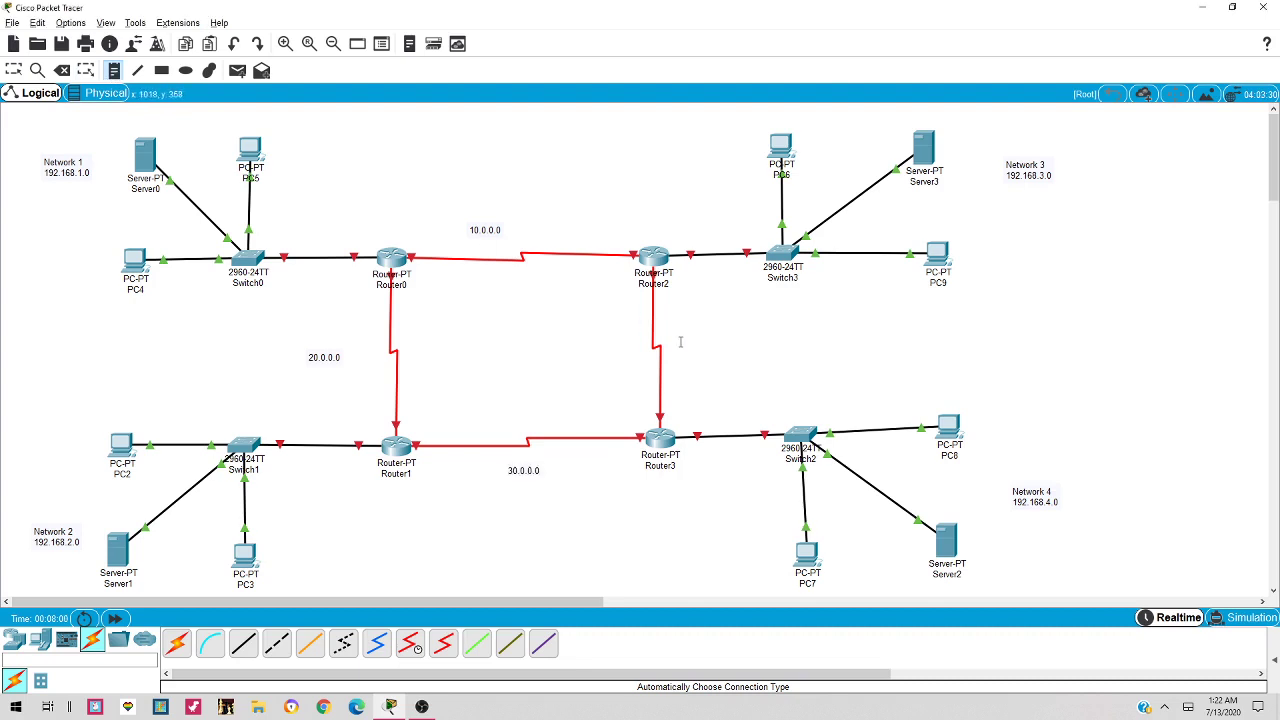
{"action": "left_click", "coordinate": [680, 342]}
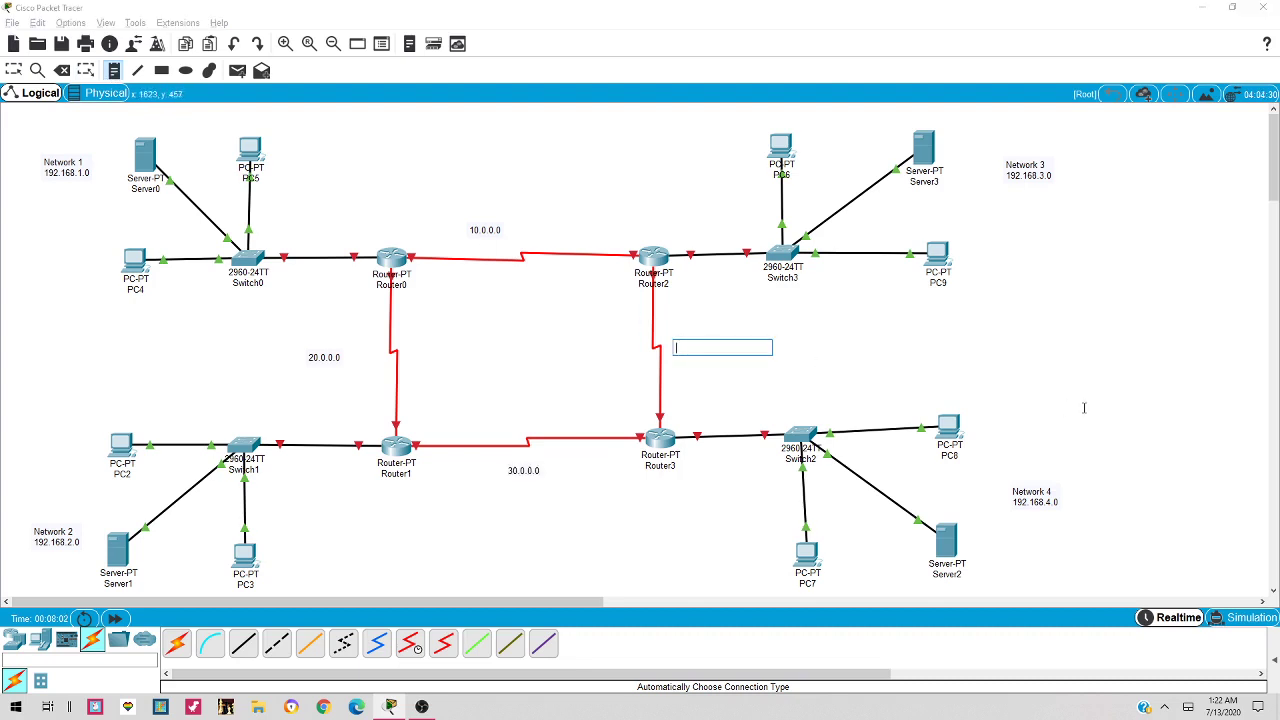
{"action": "type", "text": "40.0"}
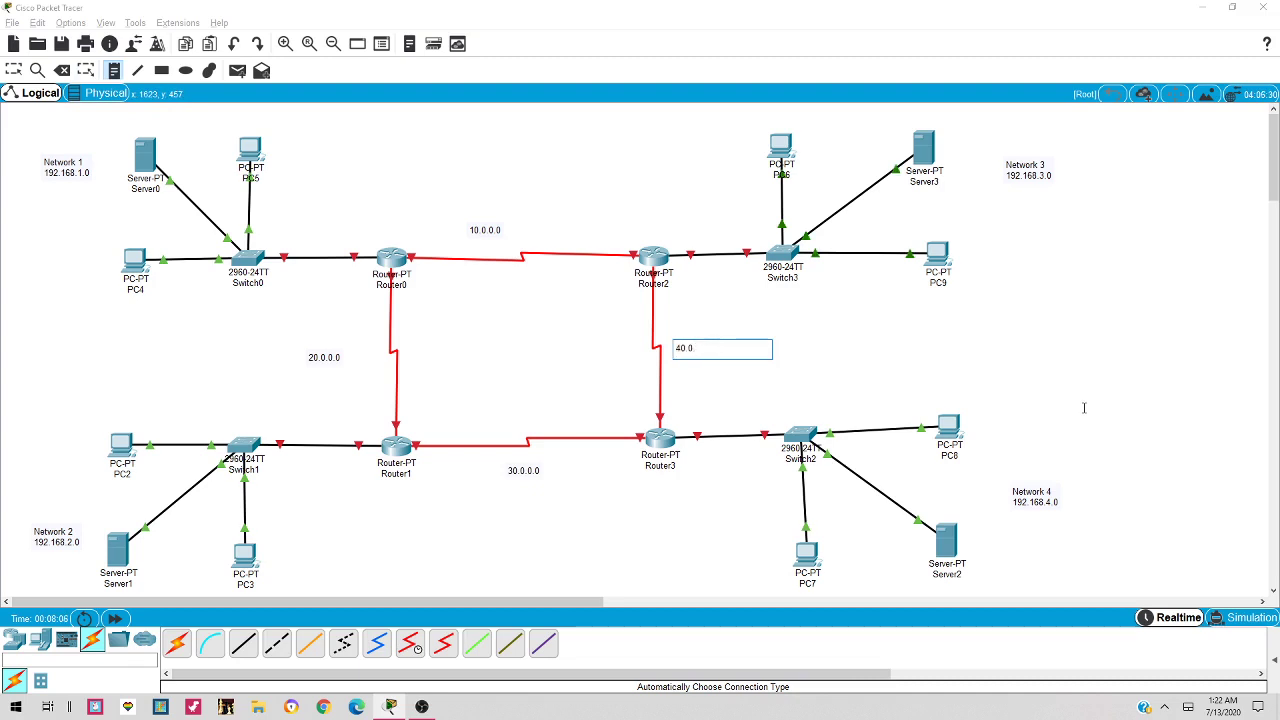
{"action": "type", "text": ".0.0"}
{"action": "key", "text": "Escape"}
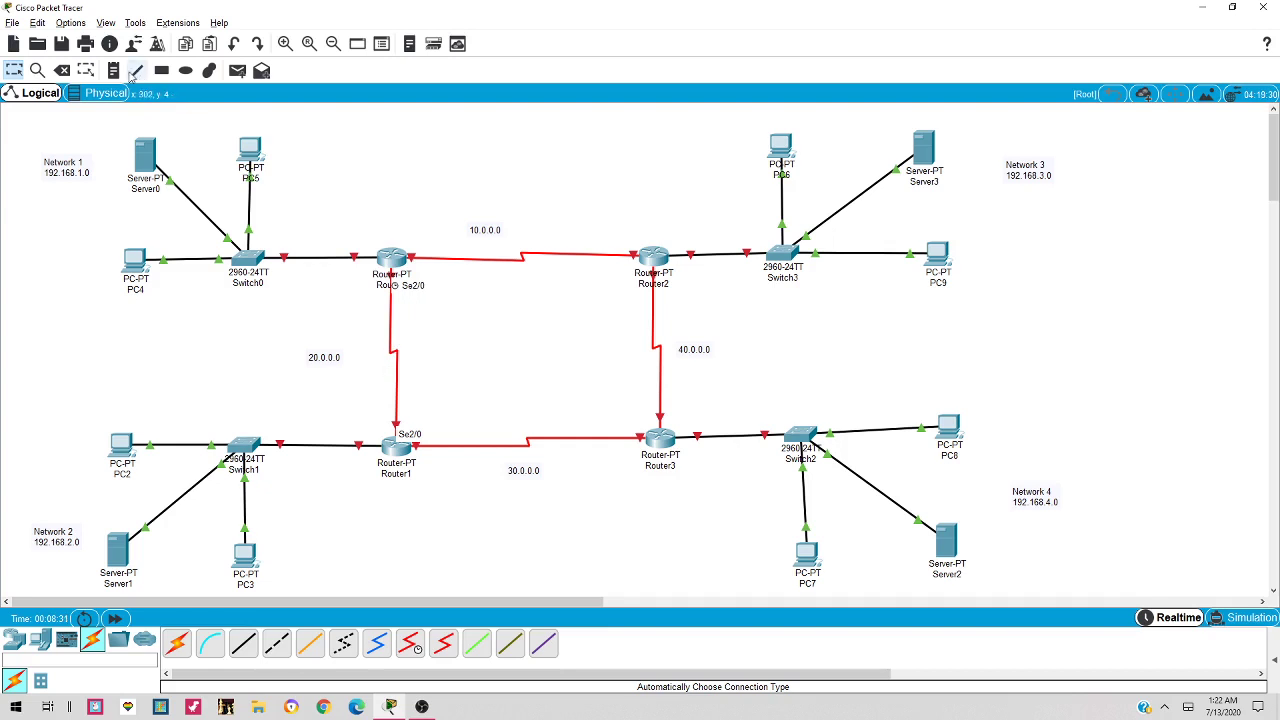
Place 2/0 port notes beside Router0 and Router1 and drag them into position
{"action": "left_click", "coordinate": [113, 70]}
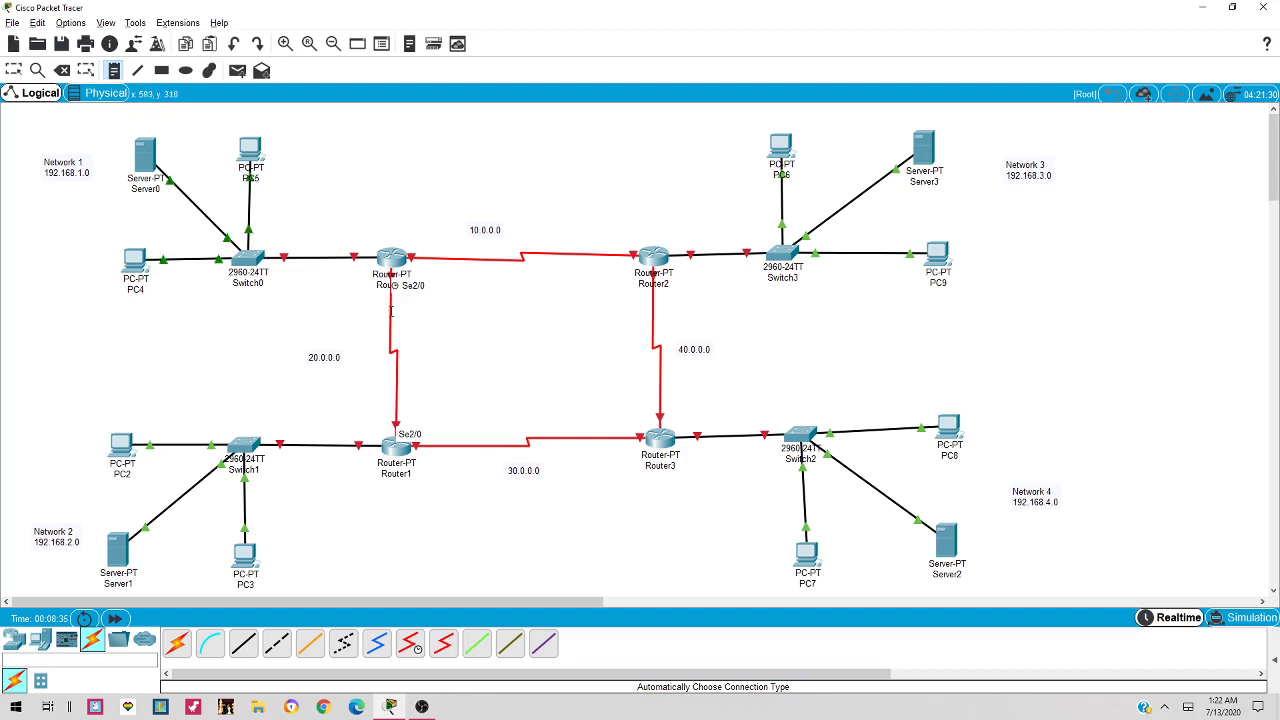
{"action": "left_click", "coordinate": [399, 316]}
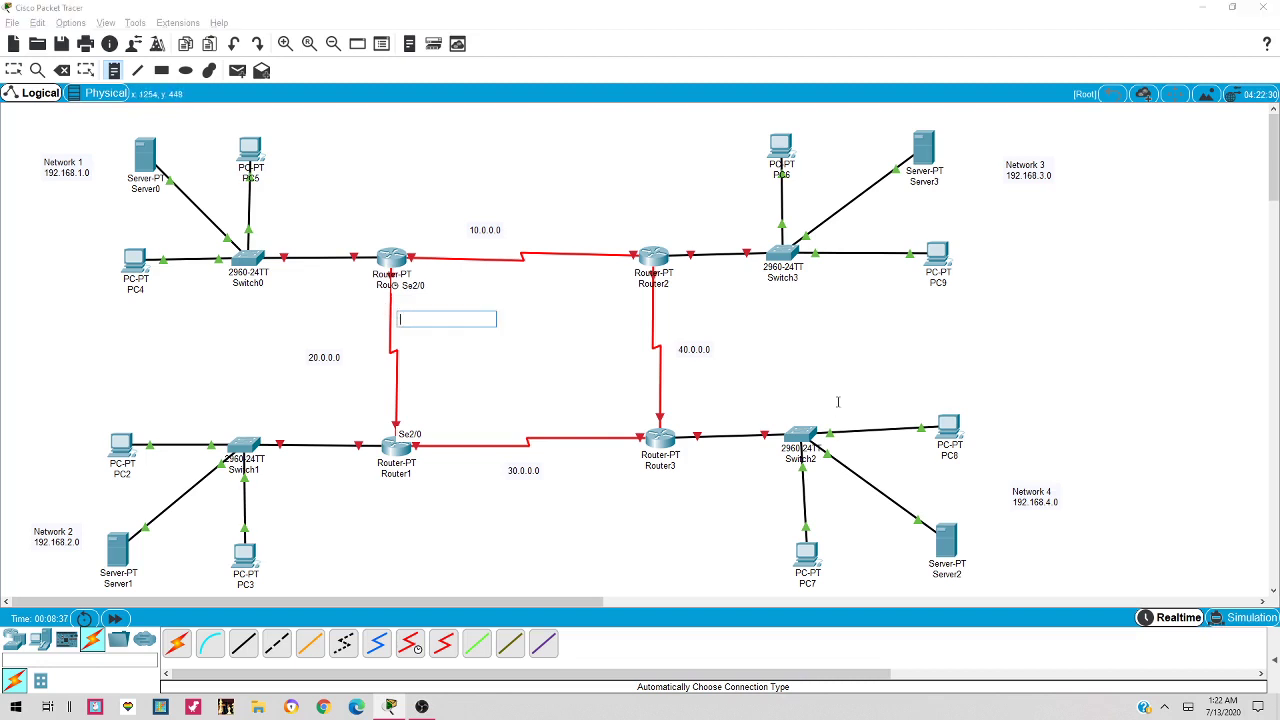
{"action": "type", "text": "2/0"}
{"action": "left_click", "coordinate": [126, 96]}
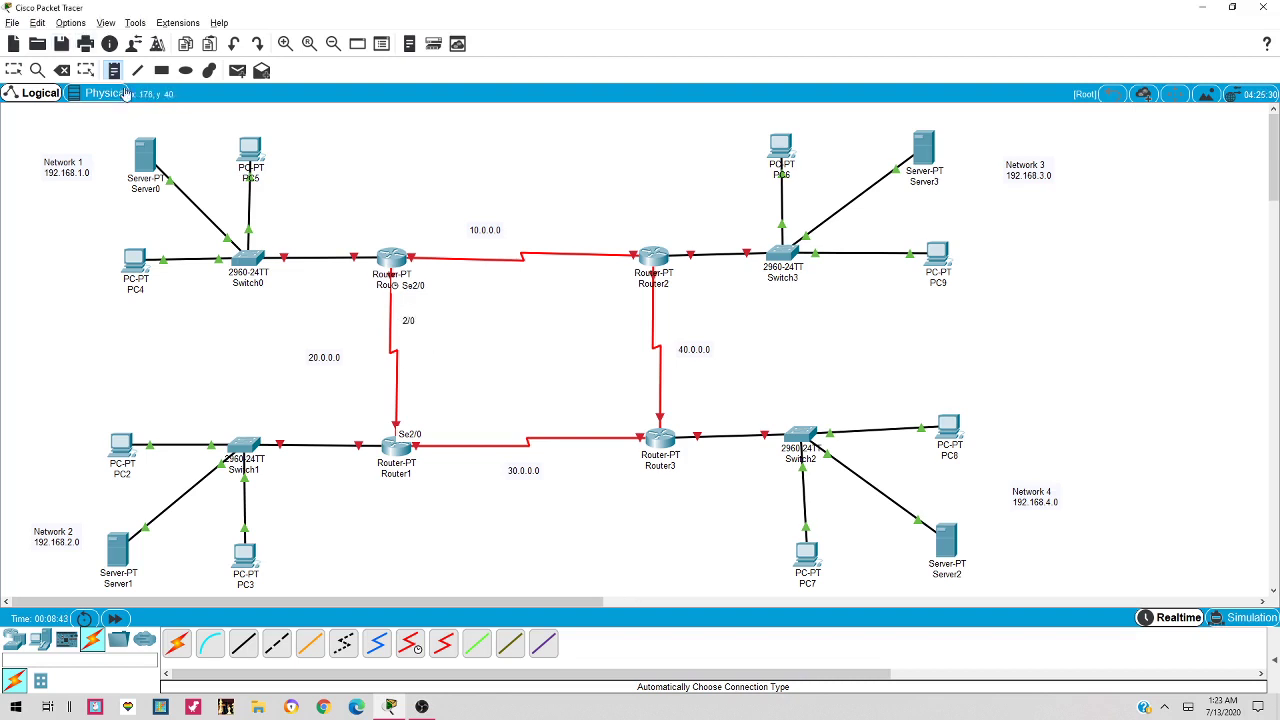
{"action": "left_click", "coordinate": [405, 405]}
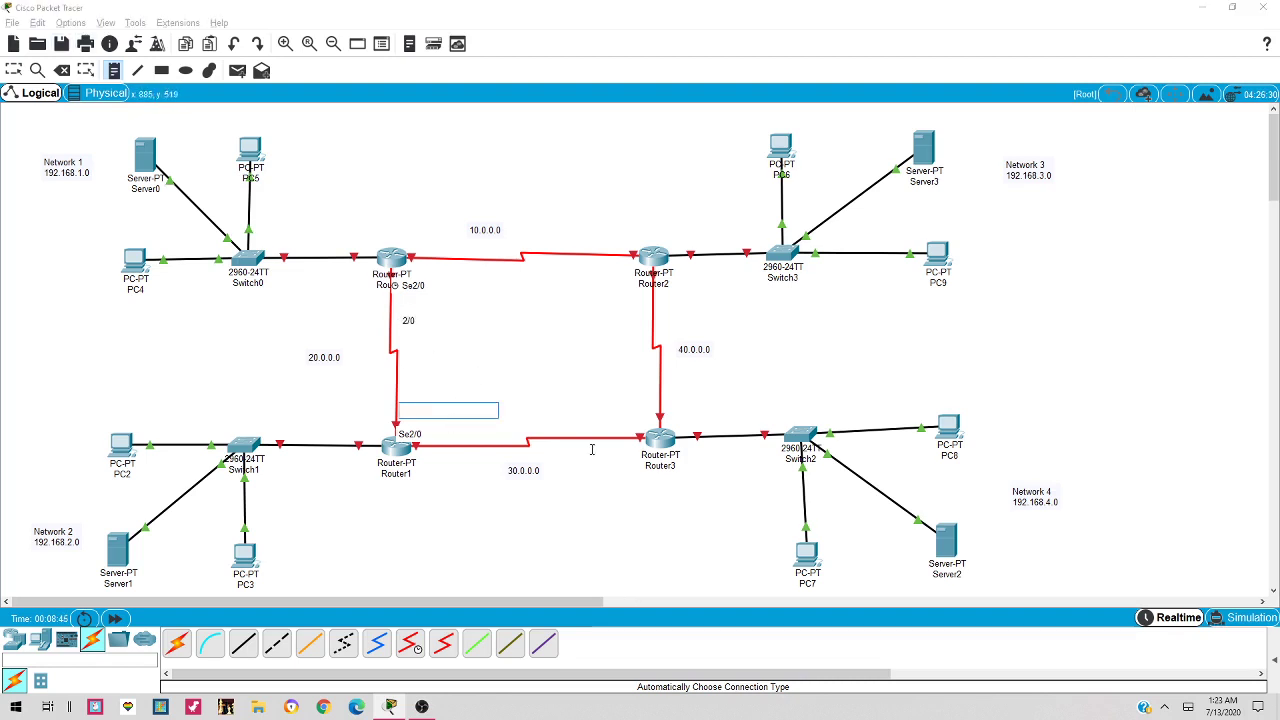
{"action": "type", "text": "2/0"}
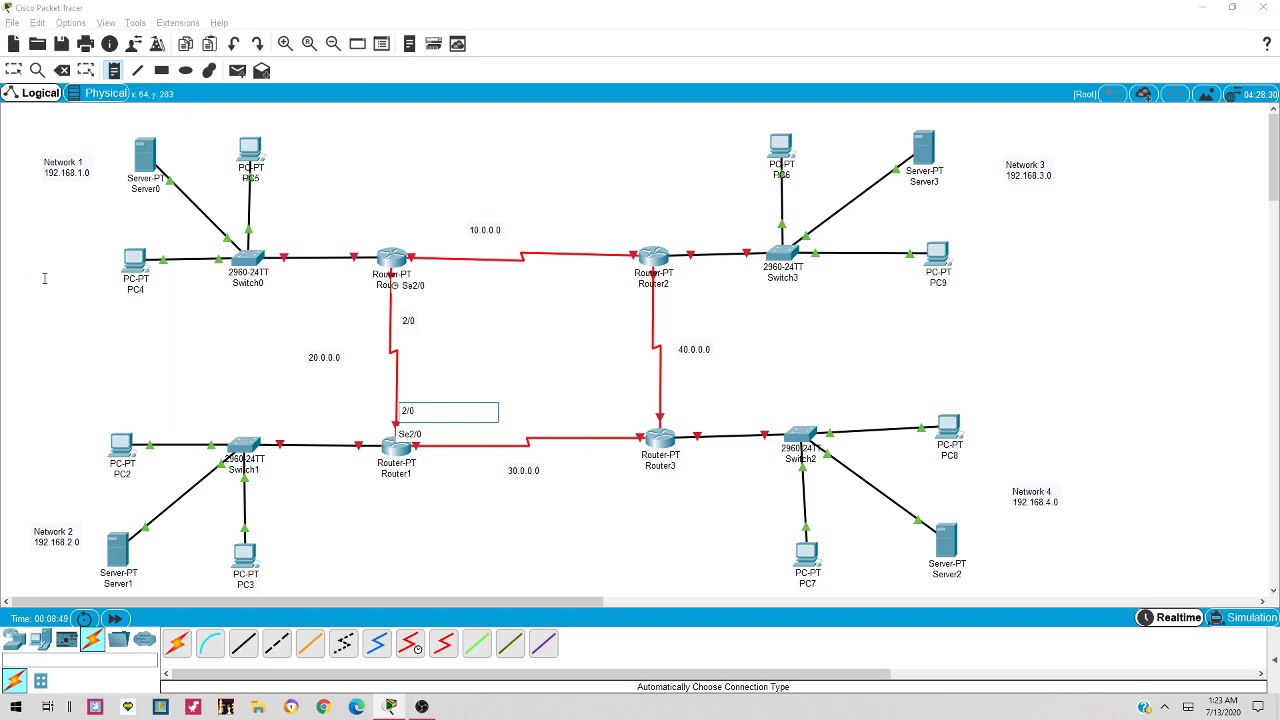
{"action": "key", "text": "Escape"}
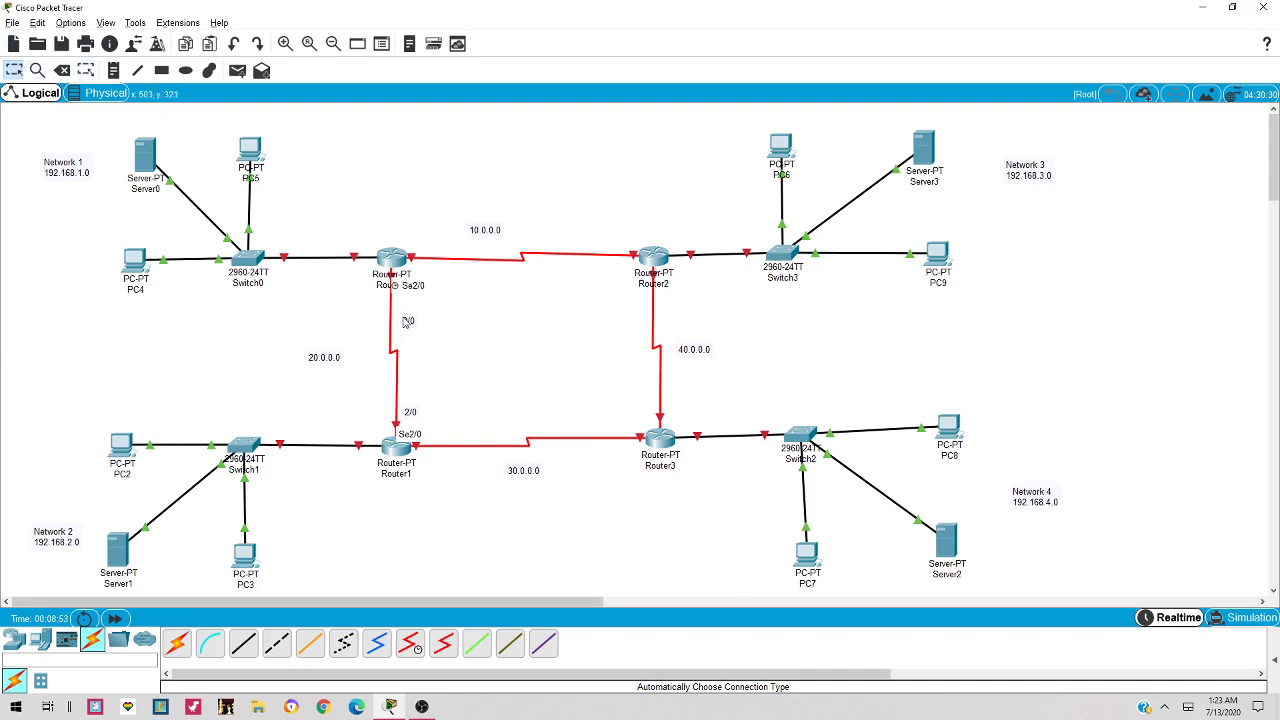
{"action": "left_click_drag", "start_coordinate": [405, 320], "coordinate": [388, 306]}
{"action": "left_click_drag", "start_coordinate": [412, 416], "coordinate": [399, 410]}
{"action": "left_click_drag", "start_coordinate": [393, 311], "coordinate": [396, 315]}
Label the 10.0.0.0 link ends 3/0 at Router0 and 2/0 at Router2
{"action": "mouse_move", "coordinate": [515, 263]}
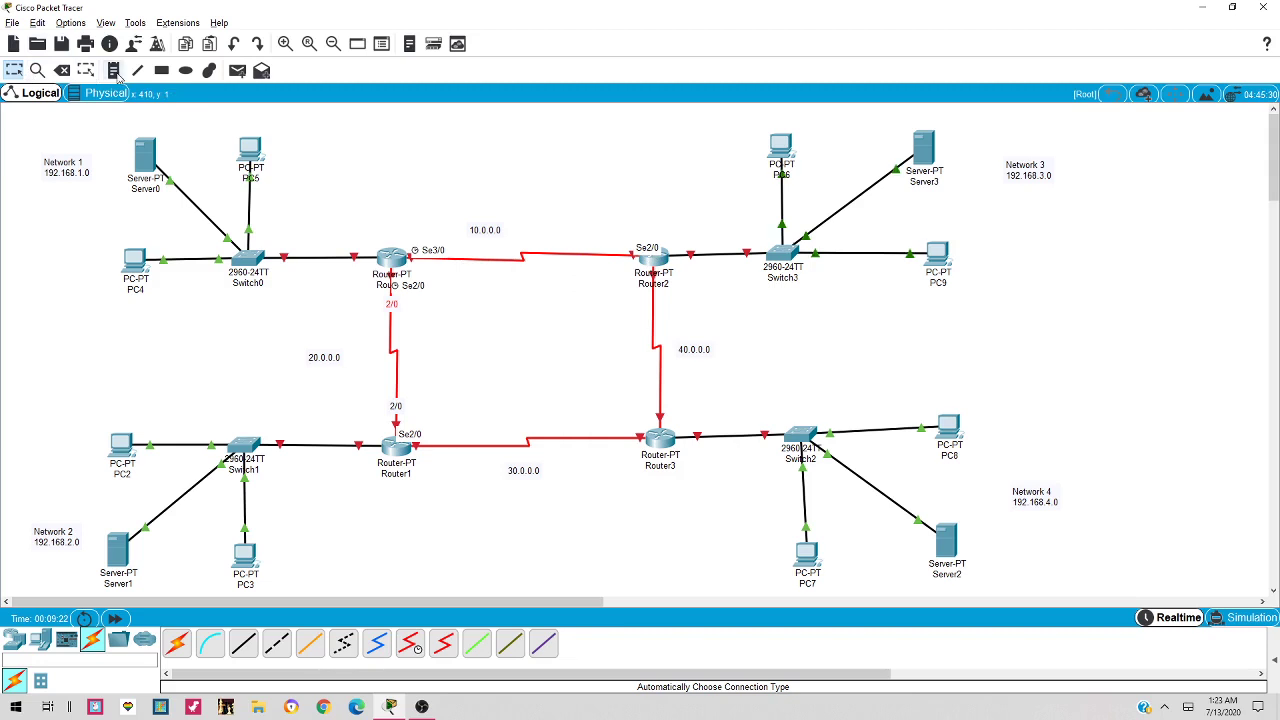
{"action": "left_click", "coordinate": [114, 71]}
{"action": "left_click", "coordinate": [461, 262]}
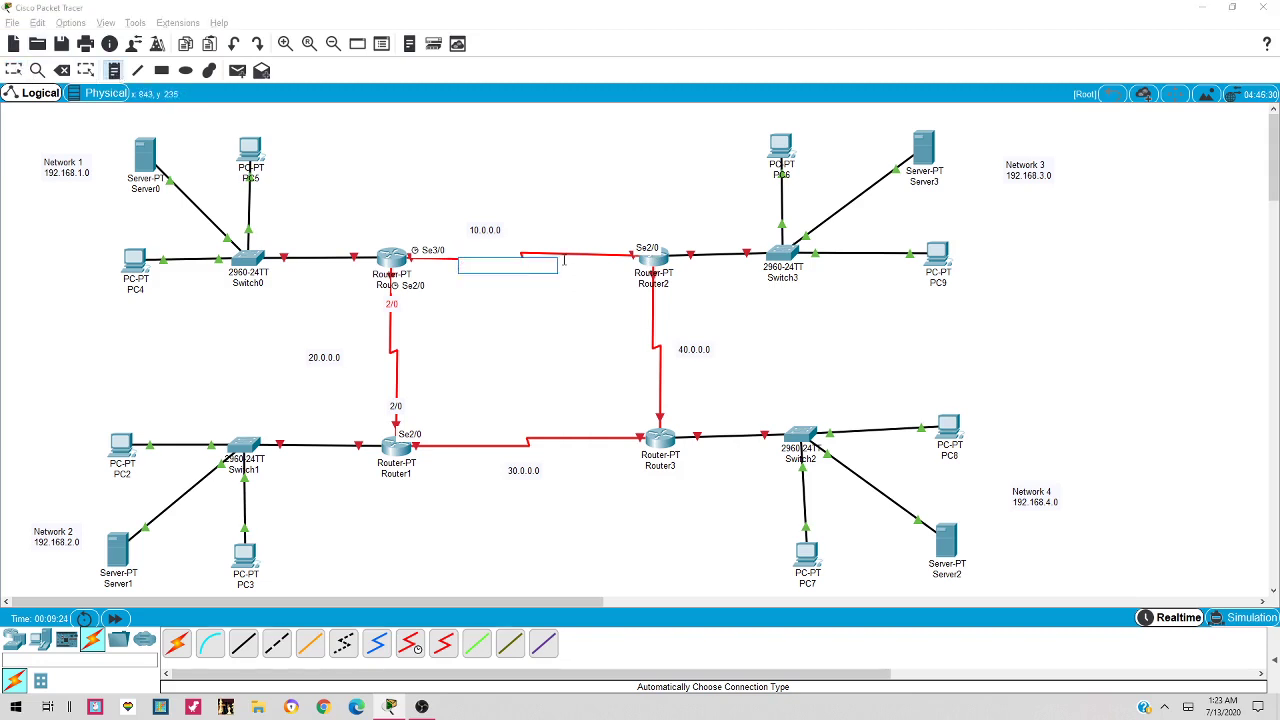
{"action": "type", "text": "3/0"}
{"action": "left_click", "coordinate": [575, 267]}
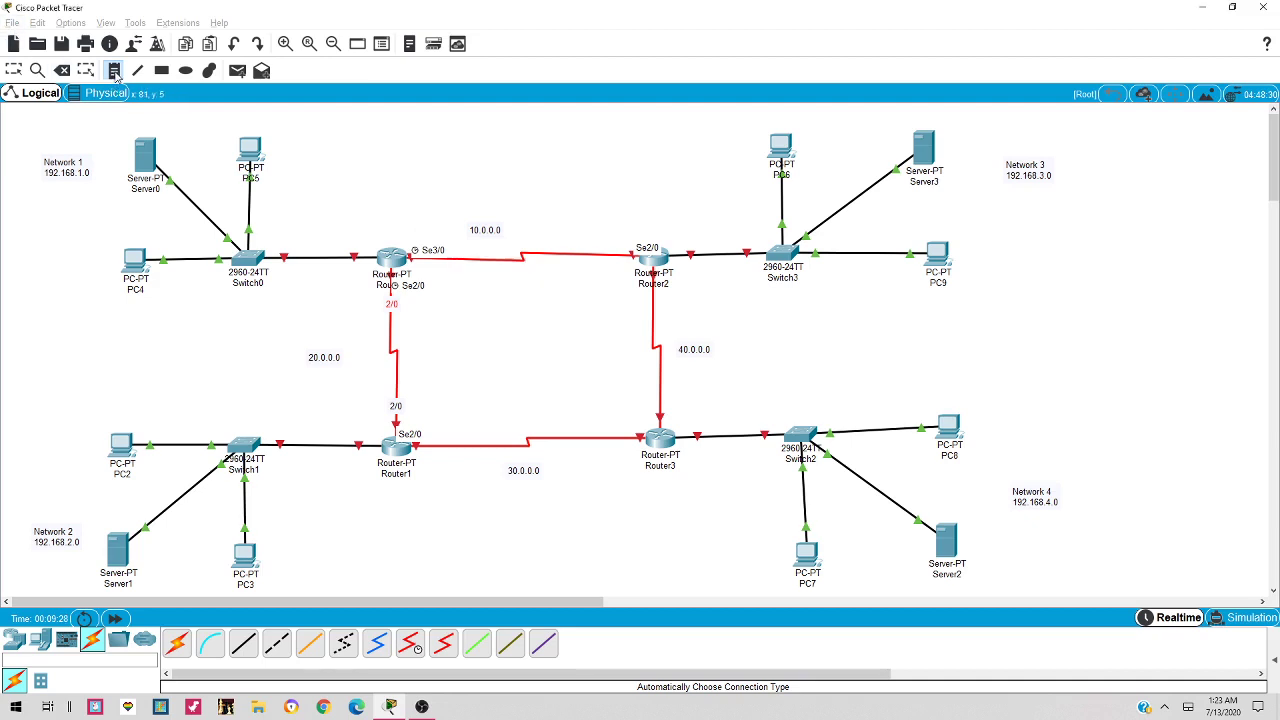
{"action": "left_click", "coordinate": [598, 248]}
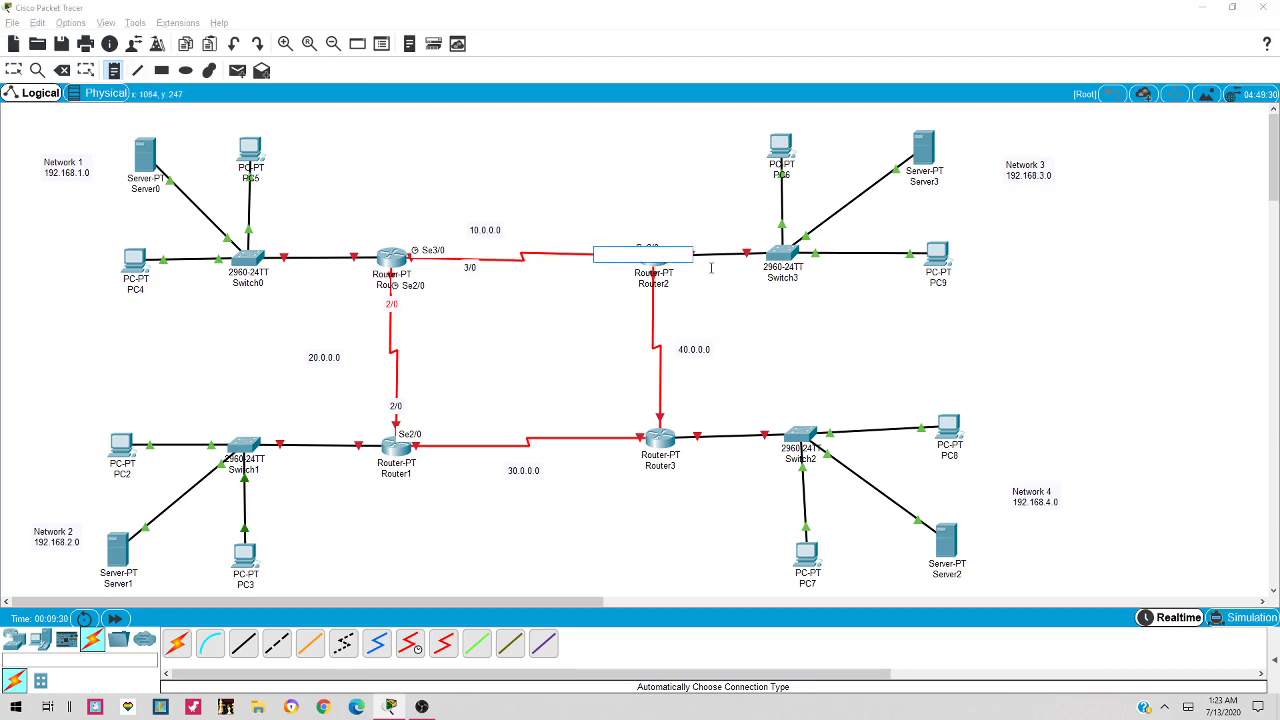
{"action": "type", "text": "2/0"}
{"action": "key", "text": "Escape"}
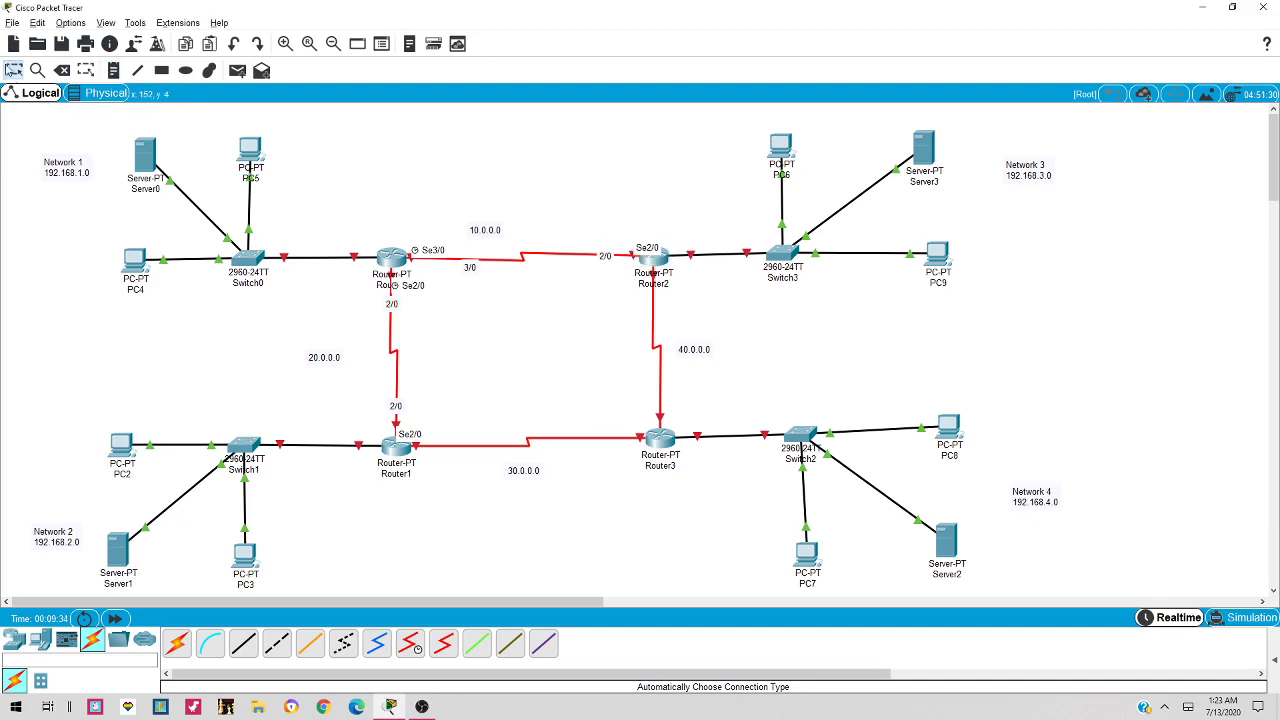
{"action": "left_click_drag", "start_coordinate": [468, 269], "coordinate": [451, 263]}
{"action": "double_click", "coordinate": [608, 256]}
{"action": "key", "text": "Escape"}
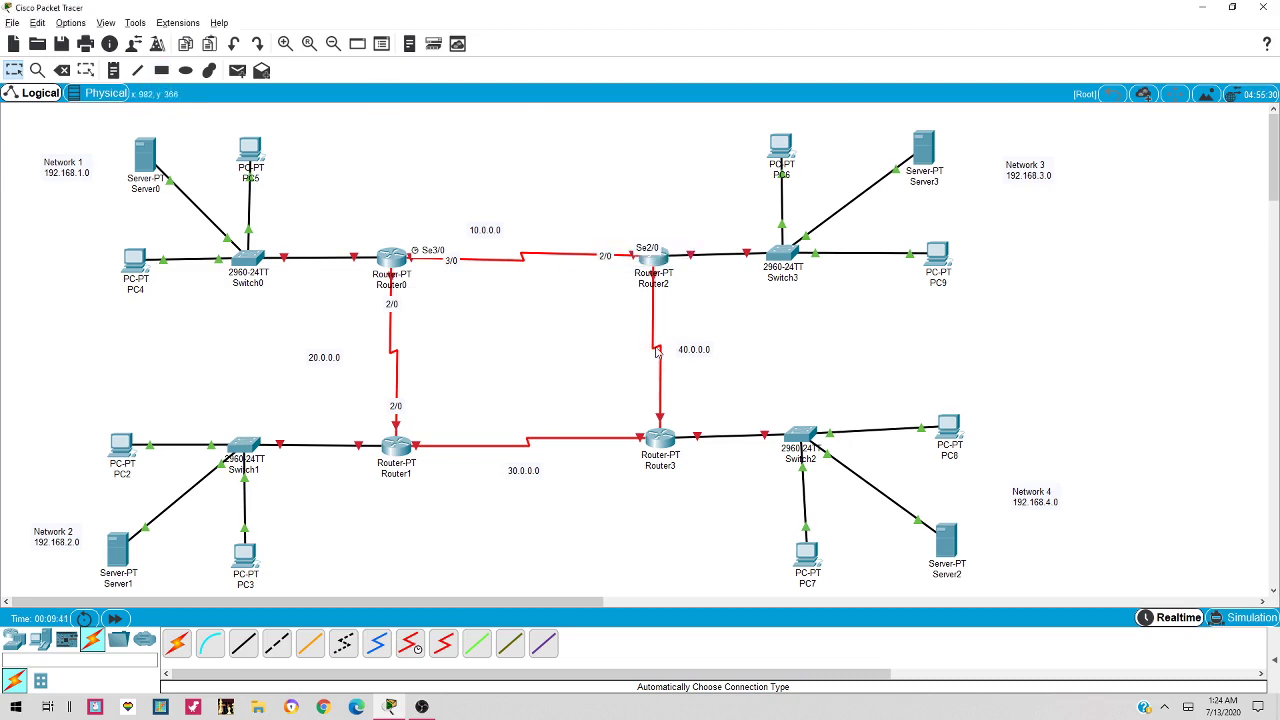
Label both ends of the 40.0.0.0 link 3/0, below Router2 and above Router3
{"action": "mouse_move", "coordinate": [656, 352]}
{"action": "left_click", "coordinate": [113, 70]}
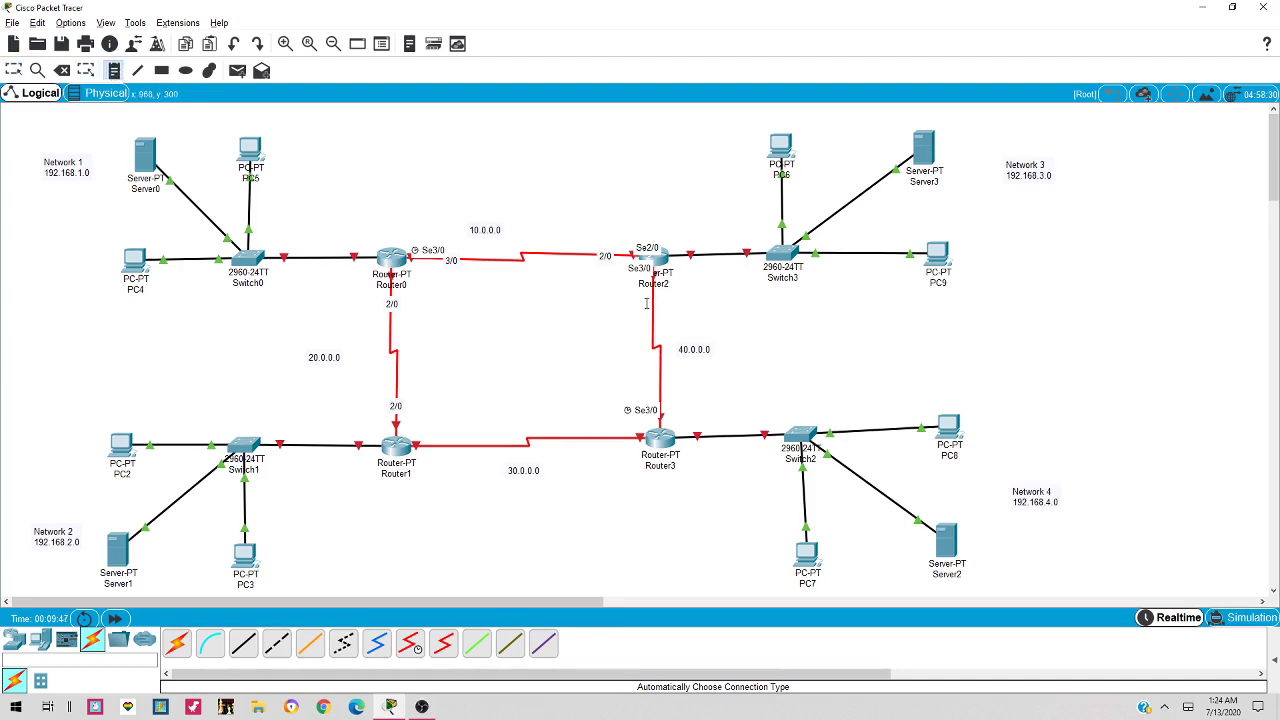
{"action": "left_click", "coordinate": [646, 303]}
{"action": "type", "text": "3"}
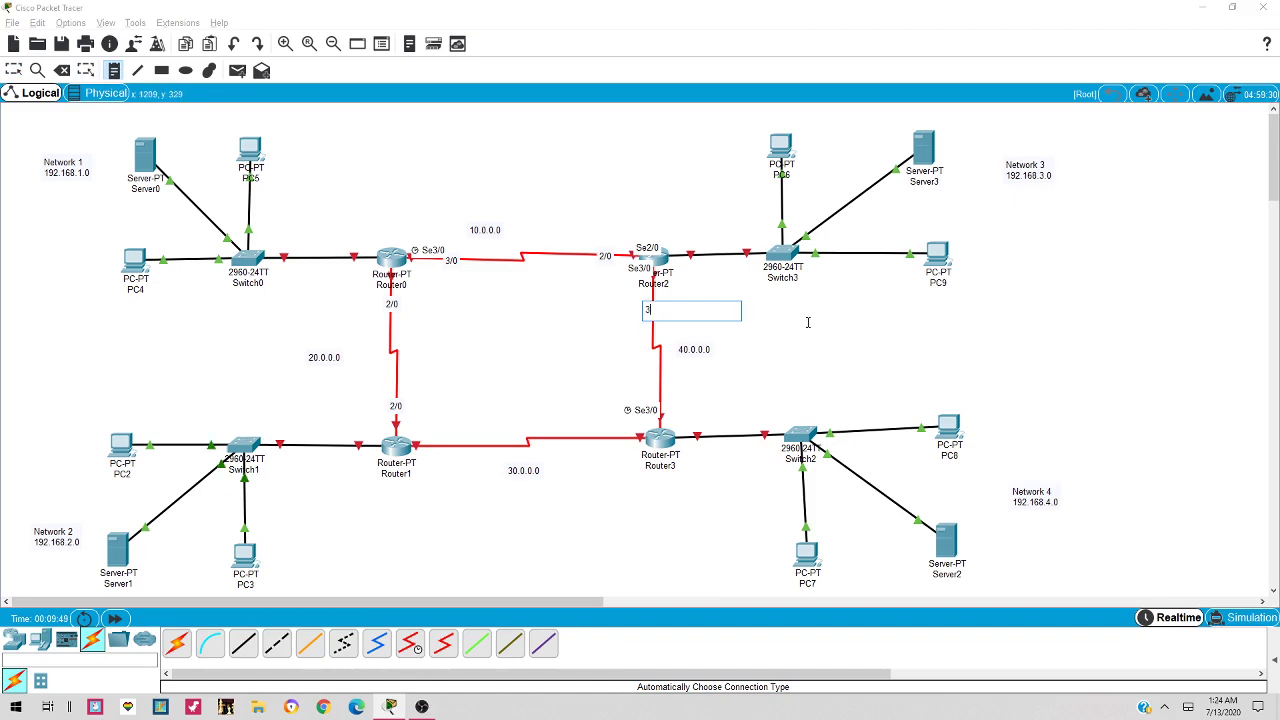
{"action": "type", "text": "/0"}
{"action": "left_click", "coordinate": [610, 343]}
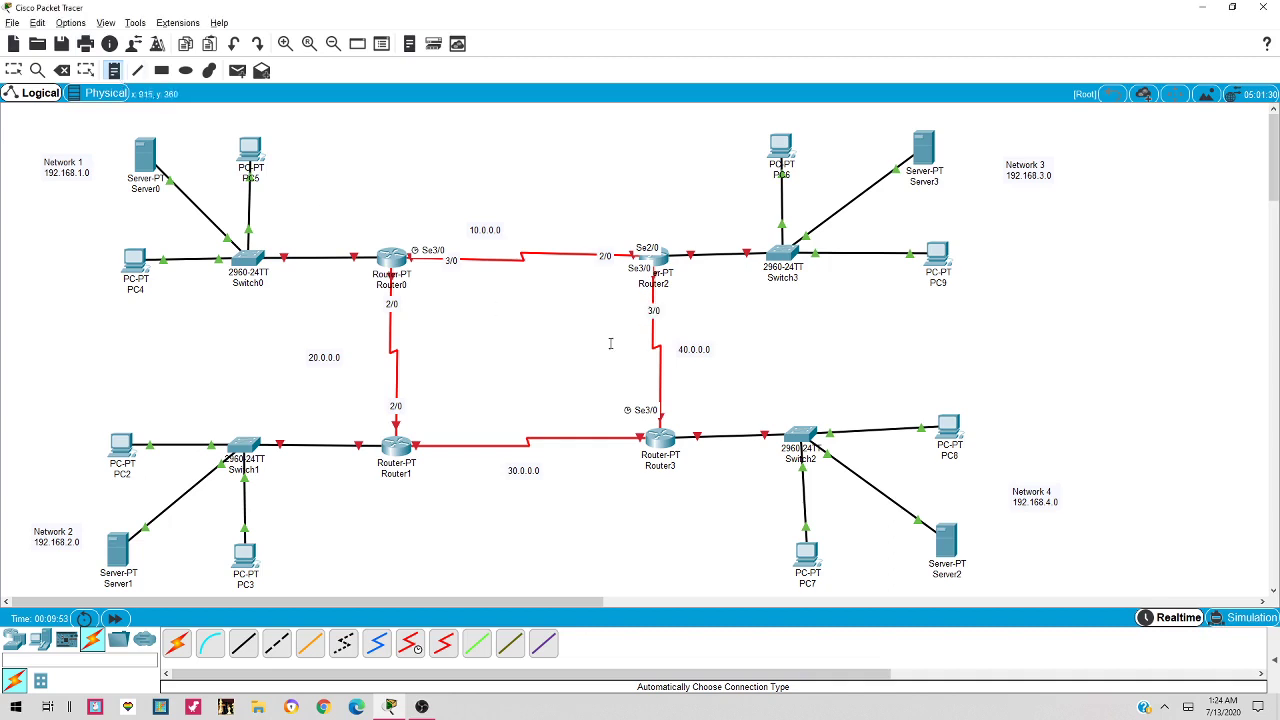
{"action": "left_click", "coordinate": [652, 387]}
{"action": "type", "text": "3/0"}
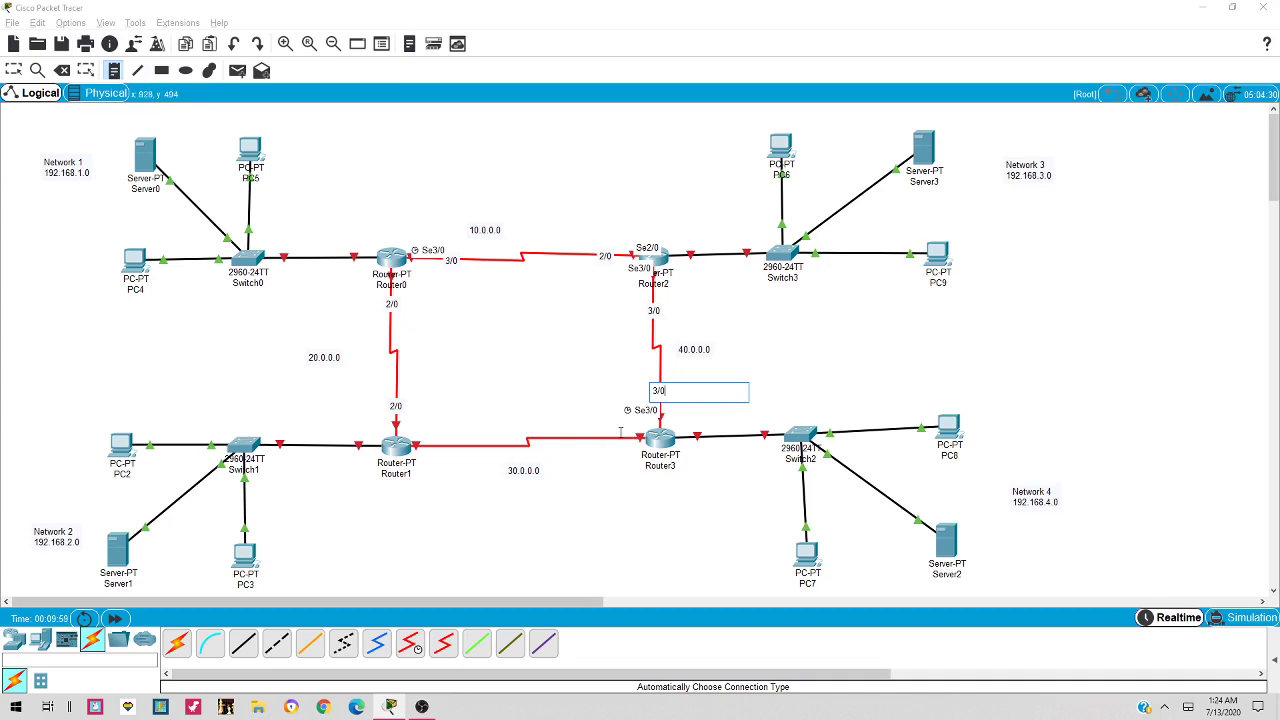
{"action": "key", "text": "Escape"}
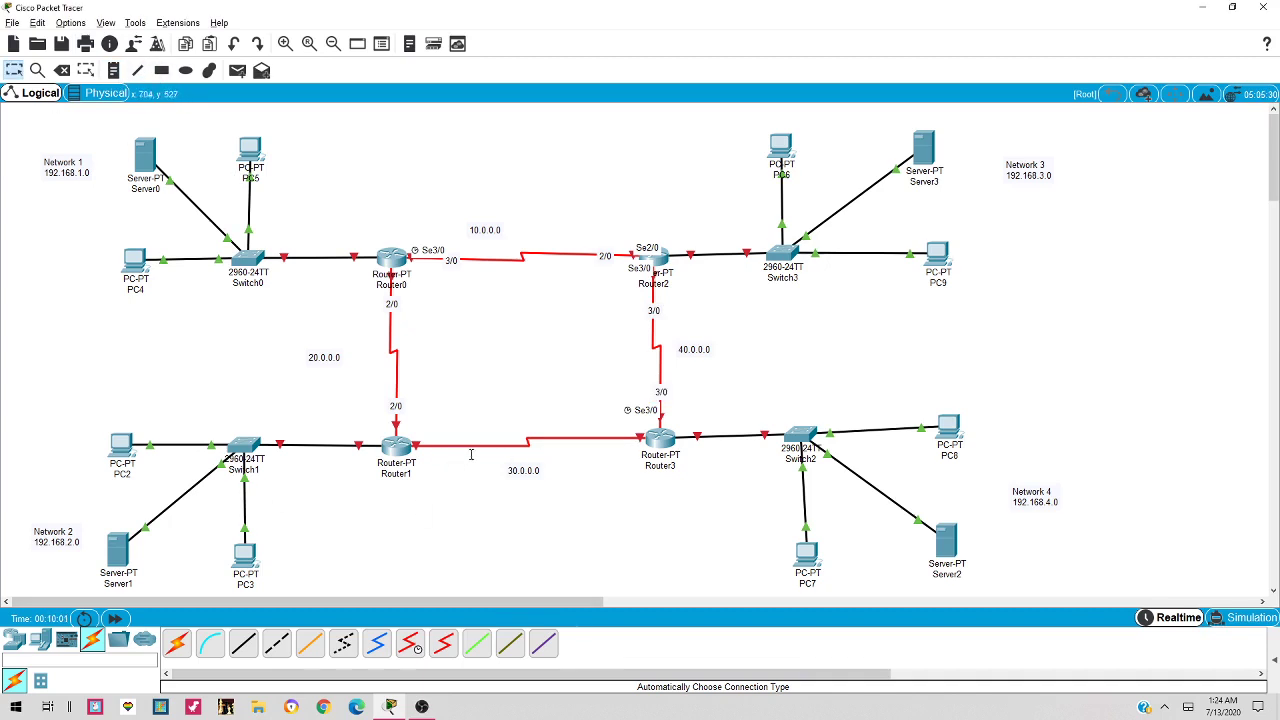
Label the 30.0.0.0 link ends 3/0 at Router1 and 2/0 at Router3, then position them
{"action": "mouse_move", "coordinate": [477, 444]}
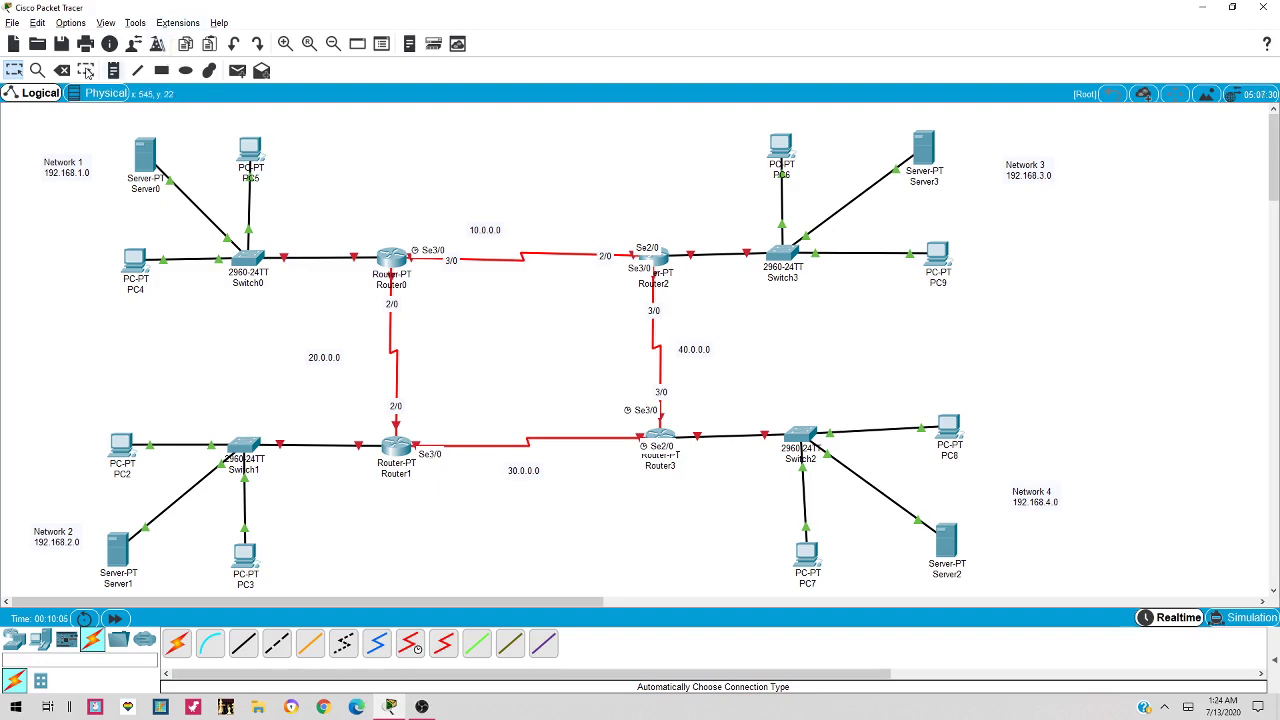
{"action": "left_click", "coordinate": [113, 71]}
{"action": "left_click", "coordinate": [434, 440]}
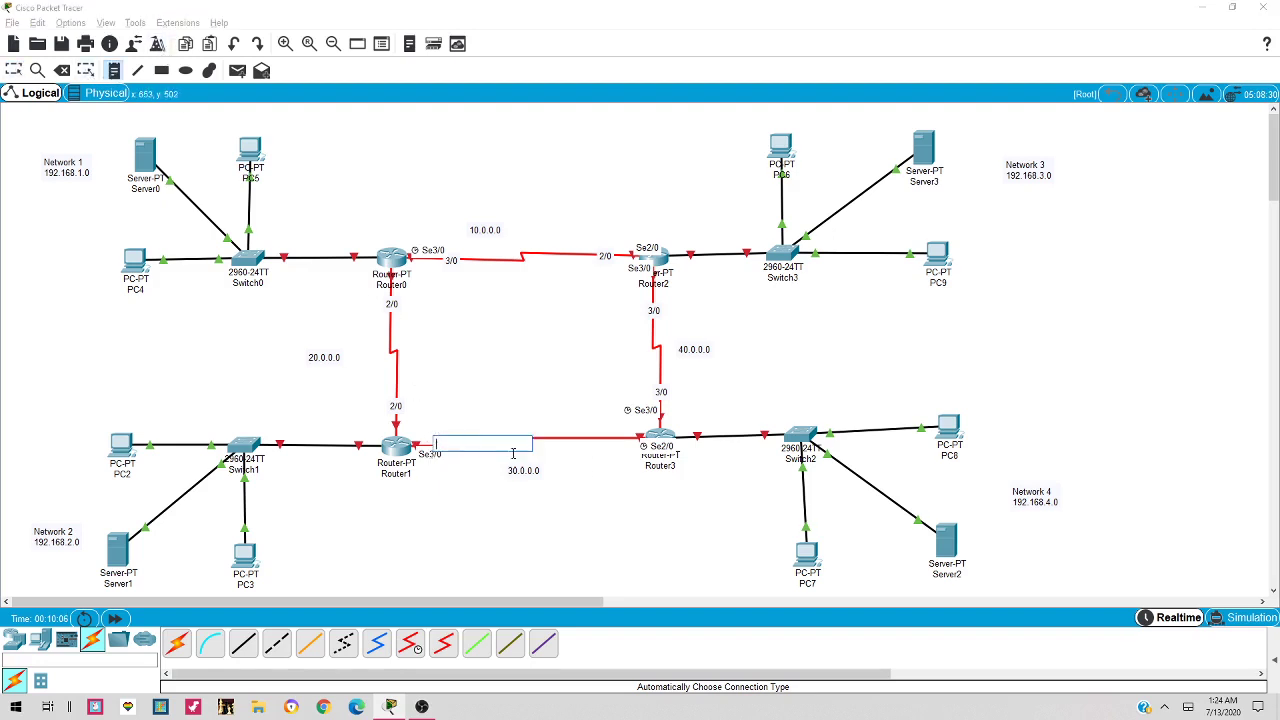
{"action": "type", "text": "3/0"}
{"action": "left_click", "coordinate": [349, 296]}
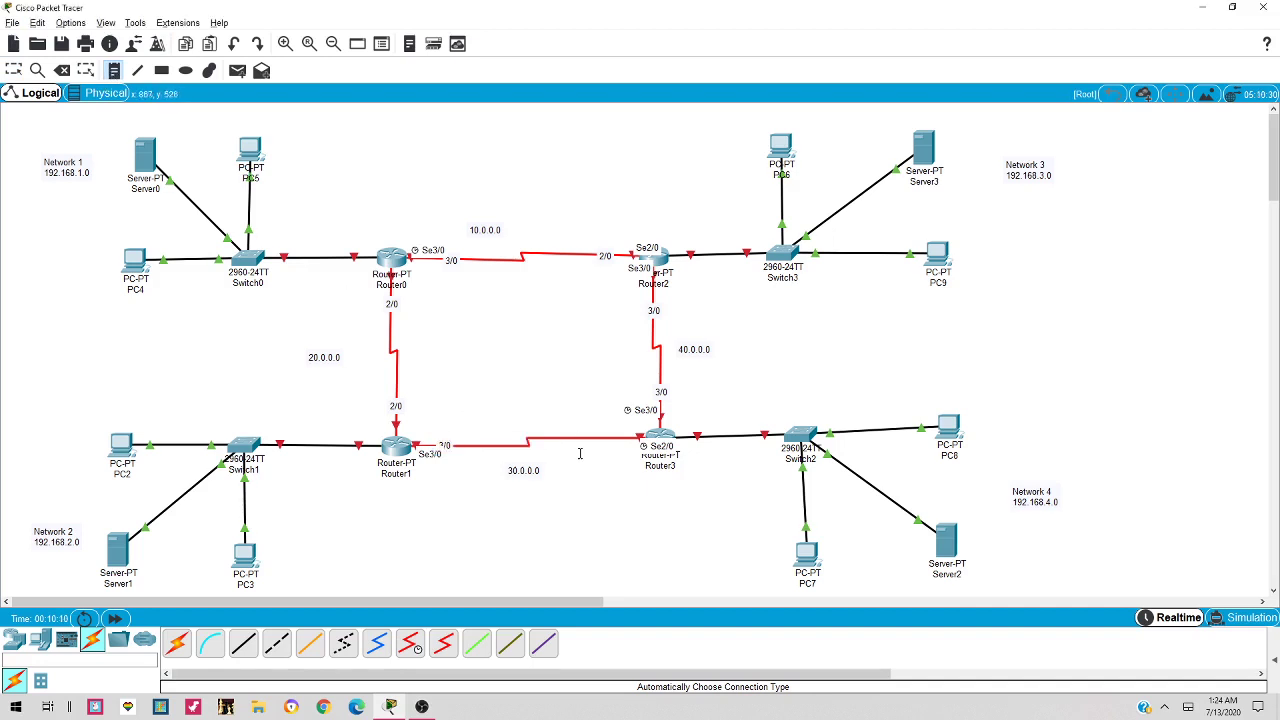
{"action": "left_click", "coordinate": [585, 444]}
{"action": "type", "text": "2"}
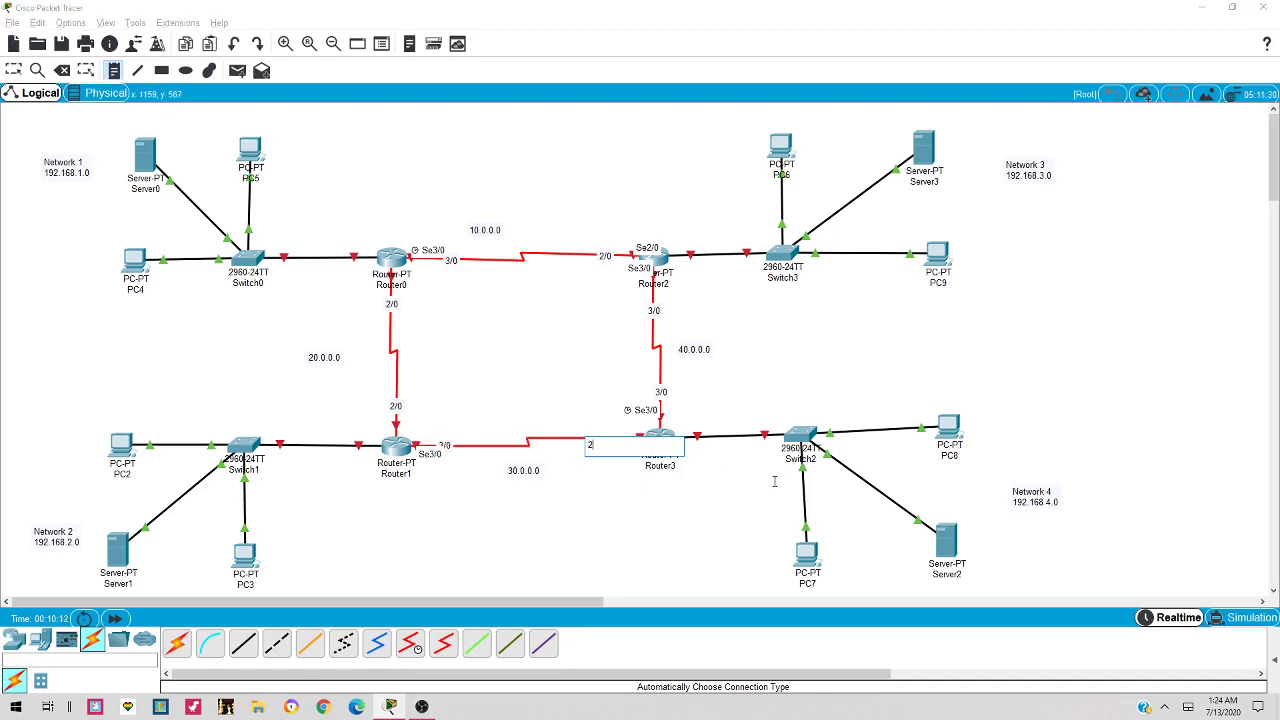
{"action": "type", "text": "/0"}
{"action": "key", "text": "Escape"}
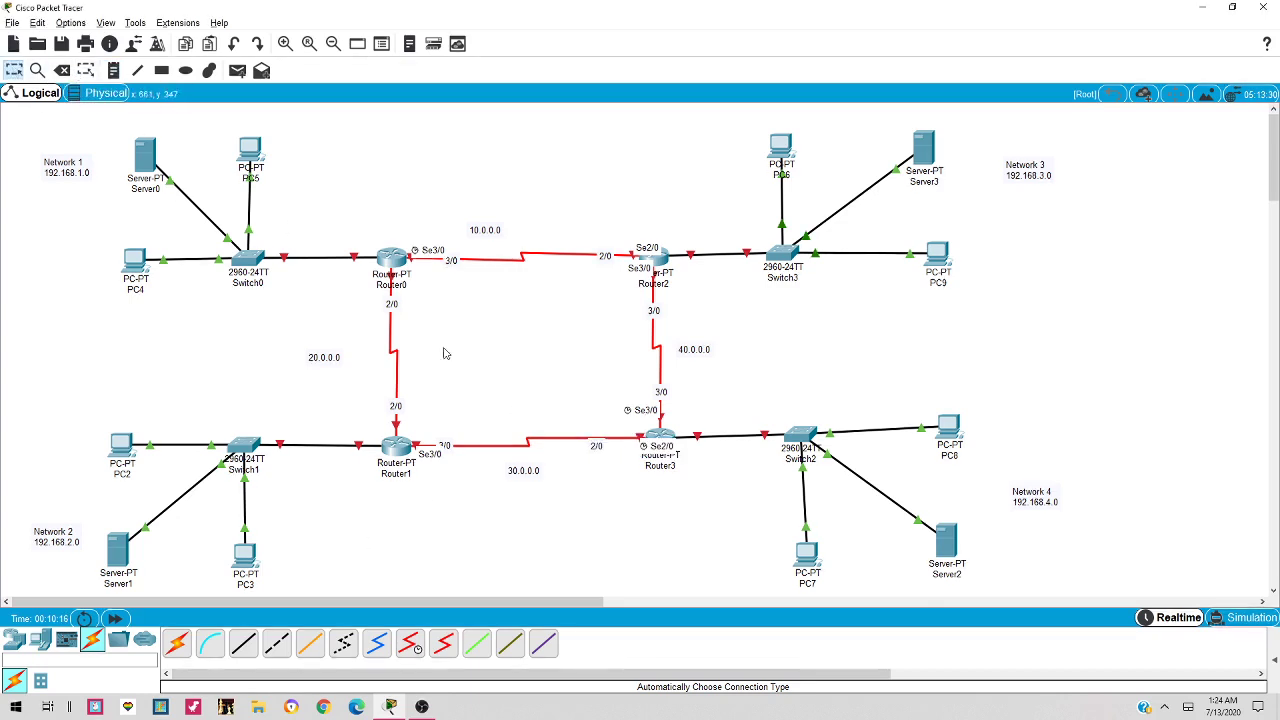
{"action": "left_click_drag", "start_coordinate": [603, 449], "coordinate": [618, 440]}
{"action": "left_click_drag", "start_coordinate": [451, 449], "coordinate": [461, 446]}
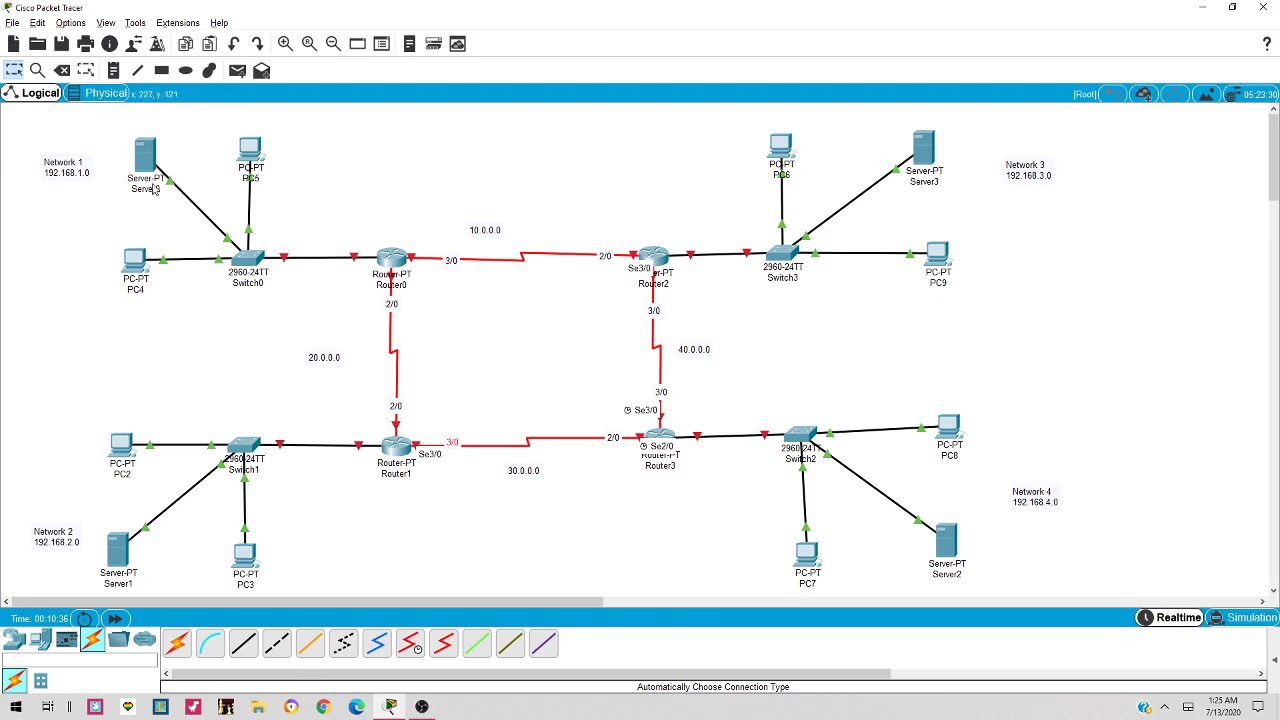
{"action": "left_click_drag", "start_coordinate": [147, 152], "coordinate": [147, 148]}
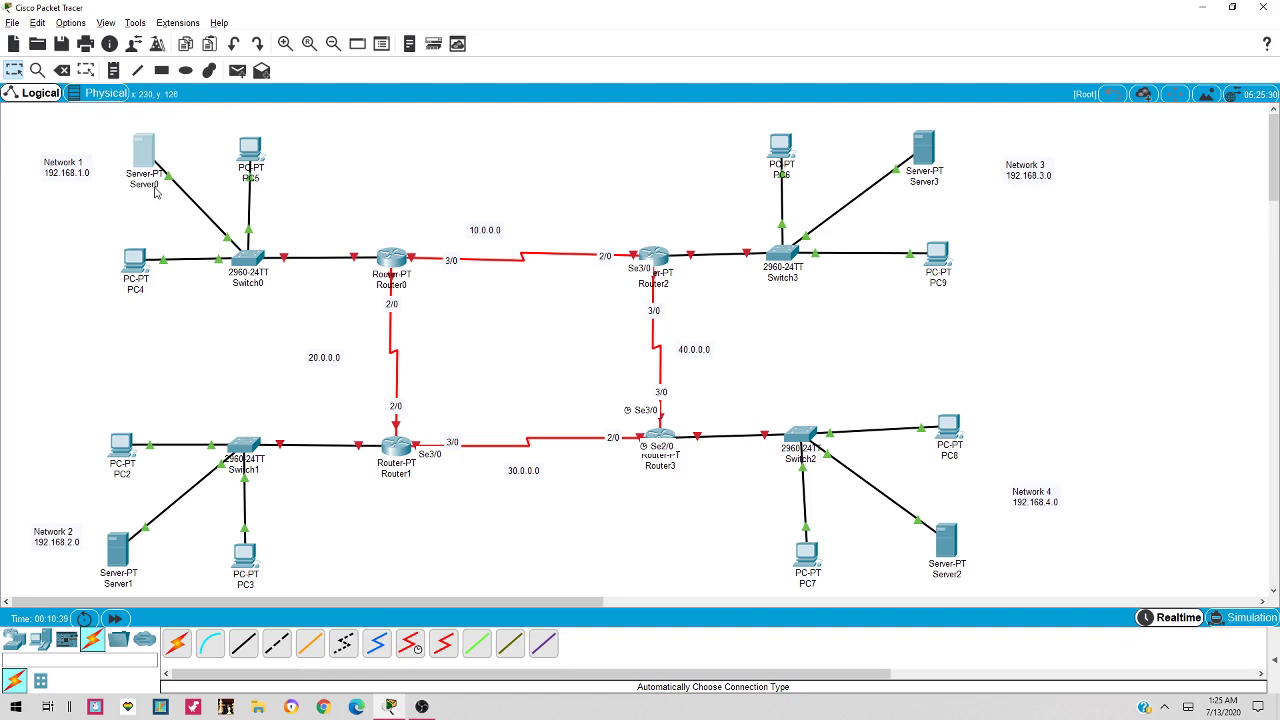
Change the Server0 label to 'DHCP SERVER', fixing the mistyped characters
{"action": "left_click", "coordinate": [155, 190]}
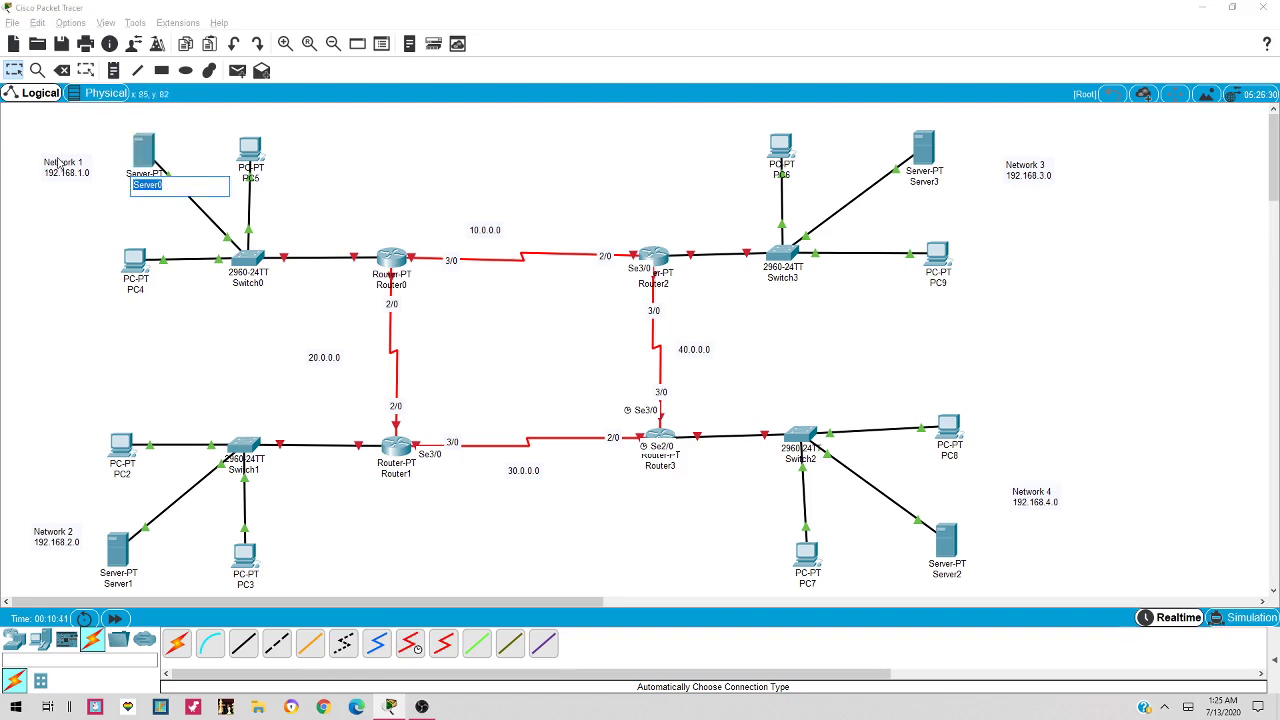
{"action": "type", "text": "h"}
{"action": "type", "text": "DHCP"}
{"action": "key", "text": "Return"}
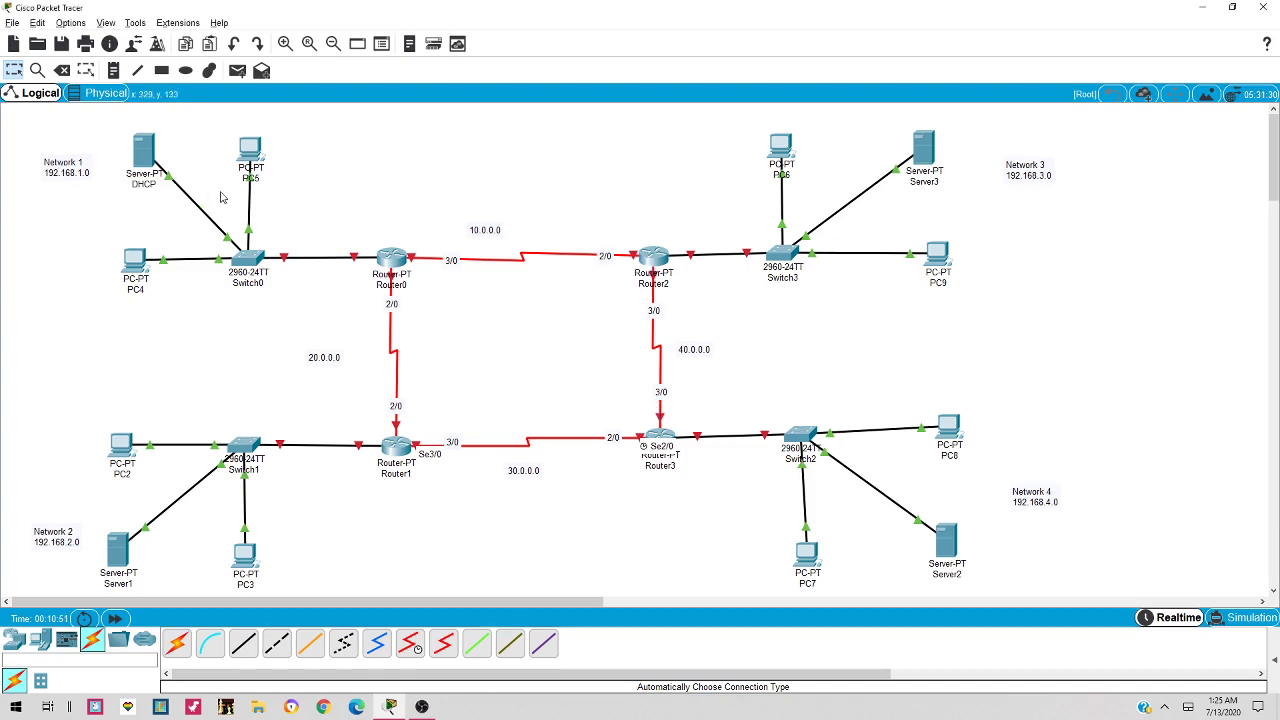
{"action": "left_click", "coordinate": [143, 186]}
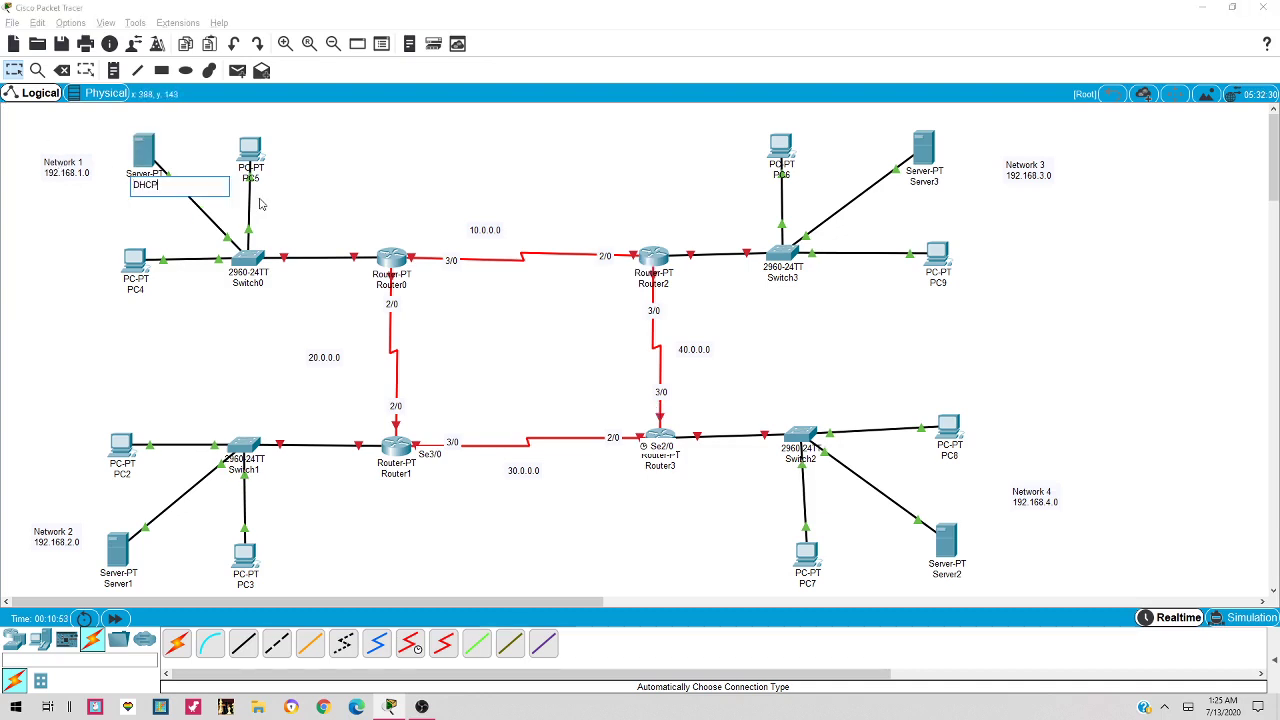
{"action": "type", "text": "WEB"}
{"action": "key", "text": "BackSpace"}
{"action": "key", "text": "BackSpace"}
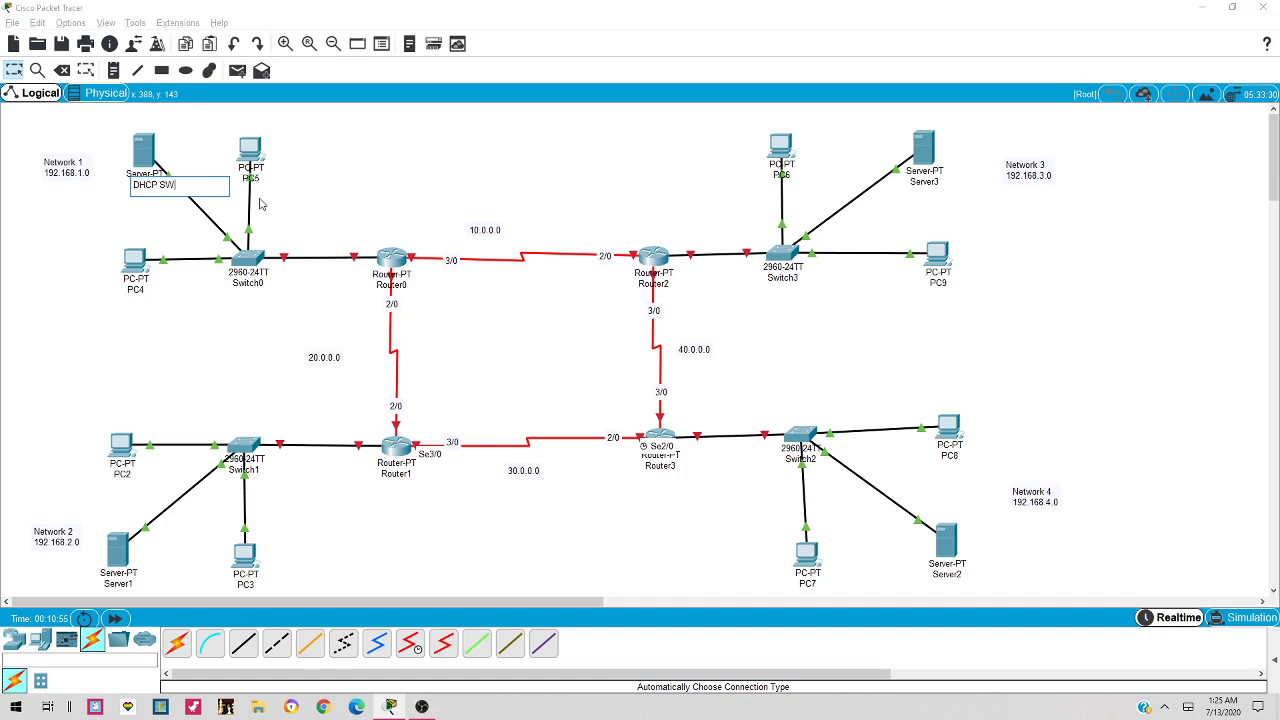
{"action": "key", "text": "BackSpace"}
{"action": "type", "text": "EERV"}
{"action": "type", "text": "R"}
{"action": "type", "text": "VER"}
{"action": "left_click", "coordinate": [259, 204]}
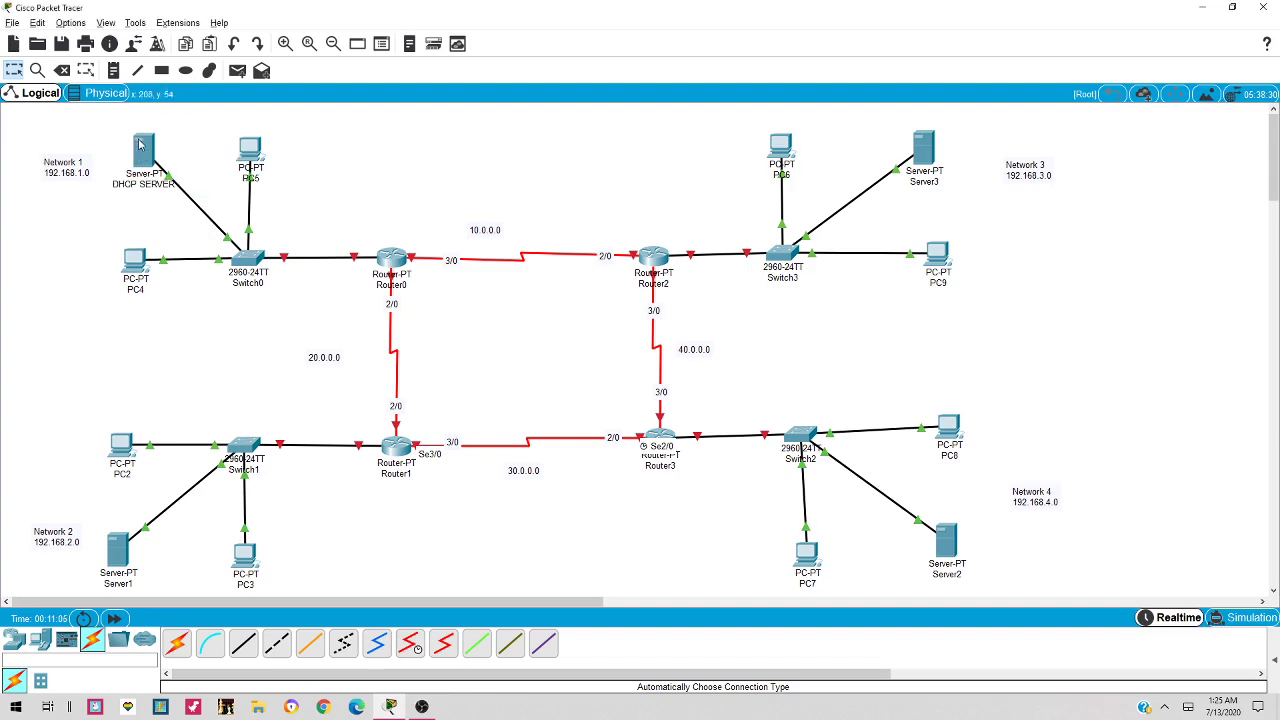
In the server's IP Configuration, enter 192.168.1.2, mask 255.255.255.0 and gateway 192.168.1.1
{"action": "left_click", "coordinate": [146, 148]}
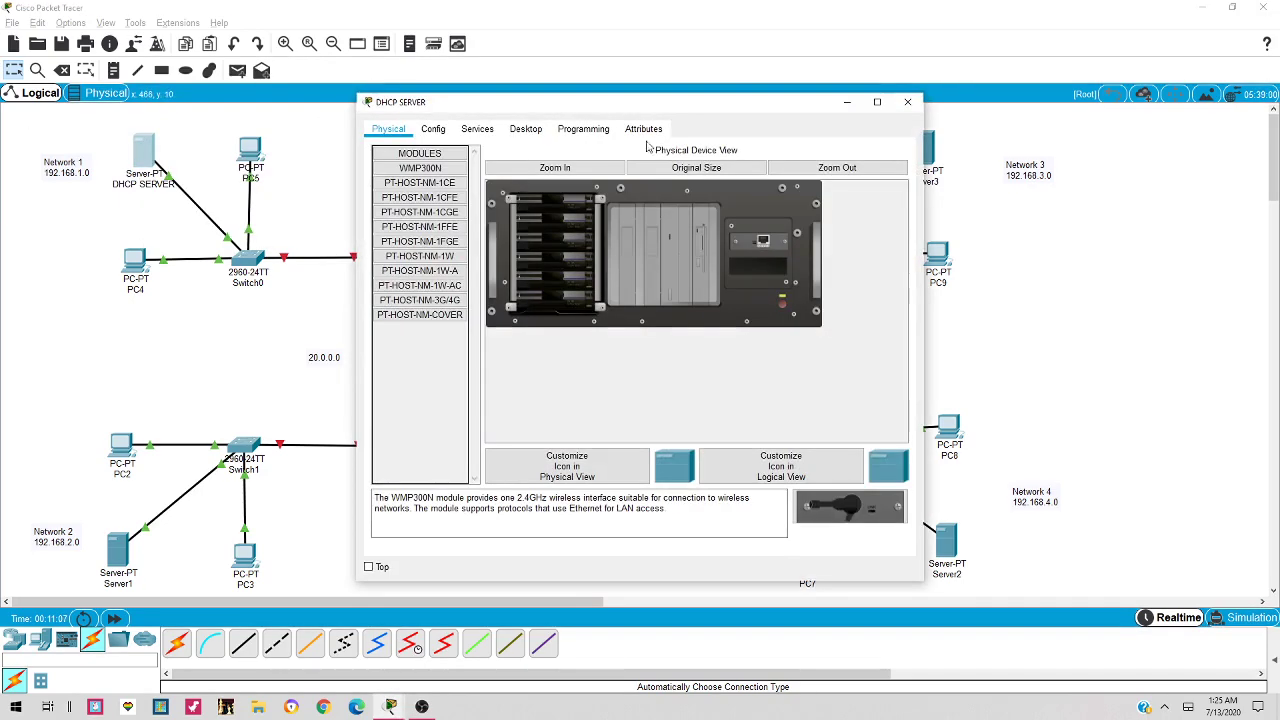
{"action": "left_click", "coordinate": [525, 129]}
{"action": "left_click", "coordinate": [425, 190]}
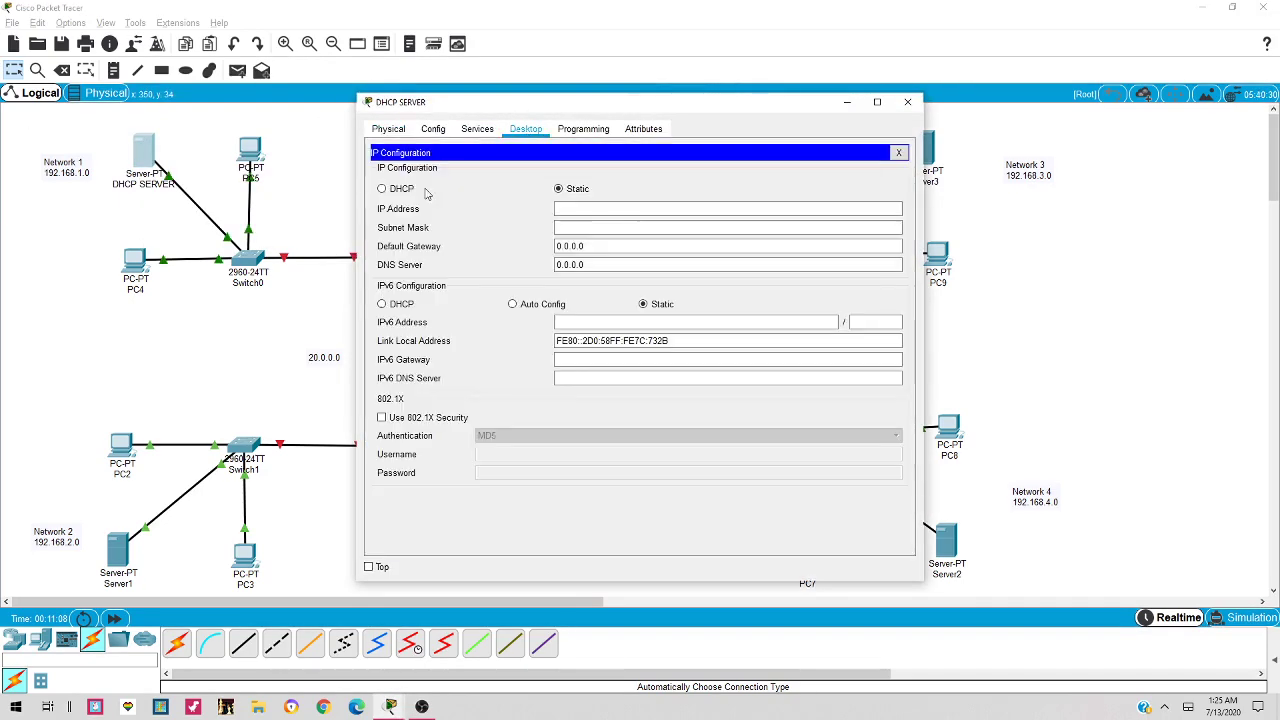
{"action": "left_click", "coordinate": [626, 207]}
{"action": "type", "text": "1"}
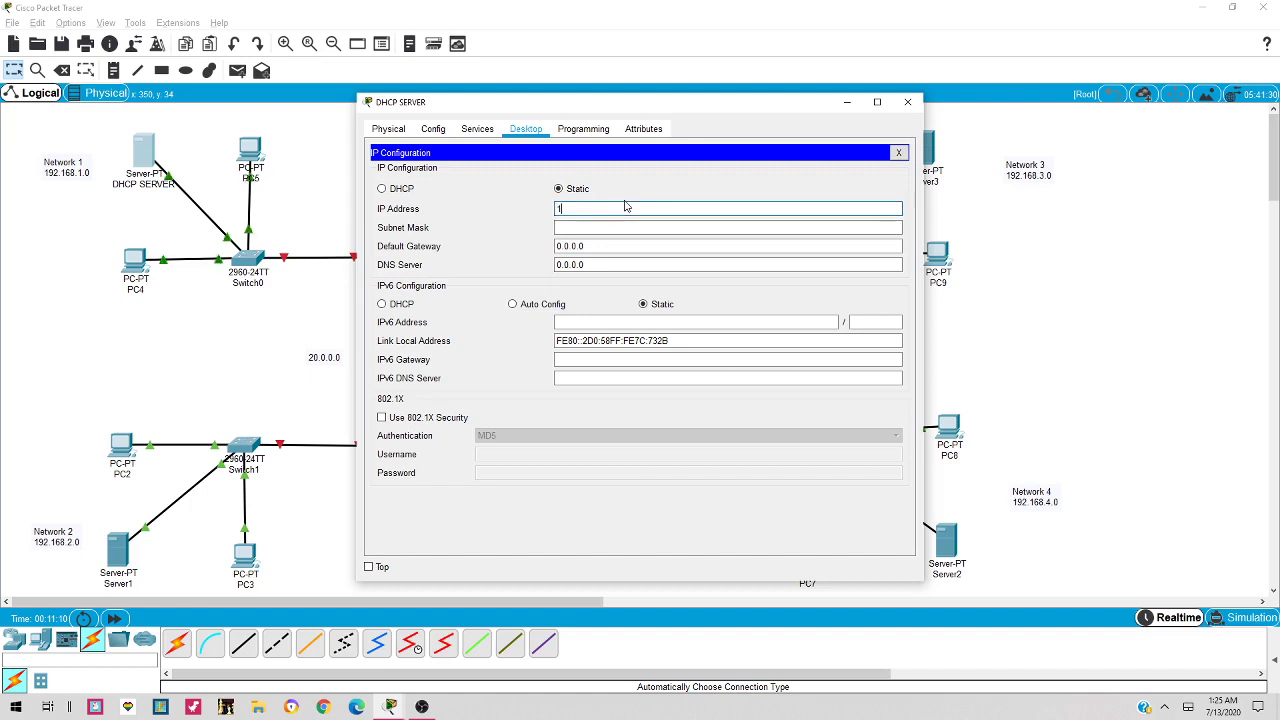
{"action": "type", "text": "92.168.1.2"}
{"action": "key", "text": "Tab"}
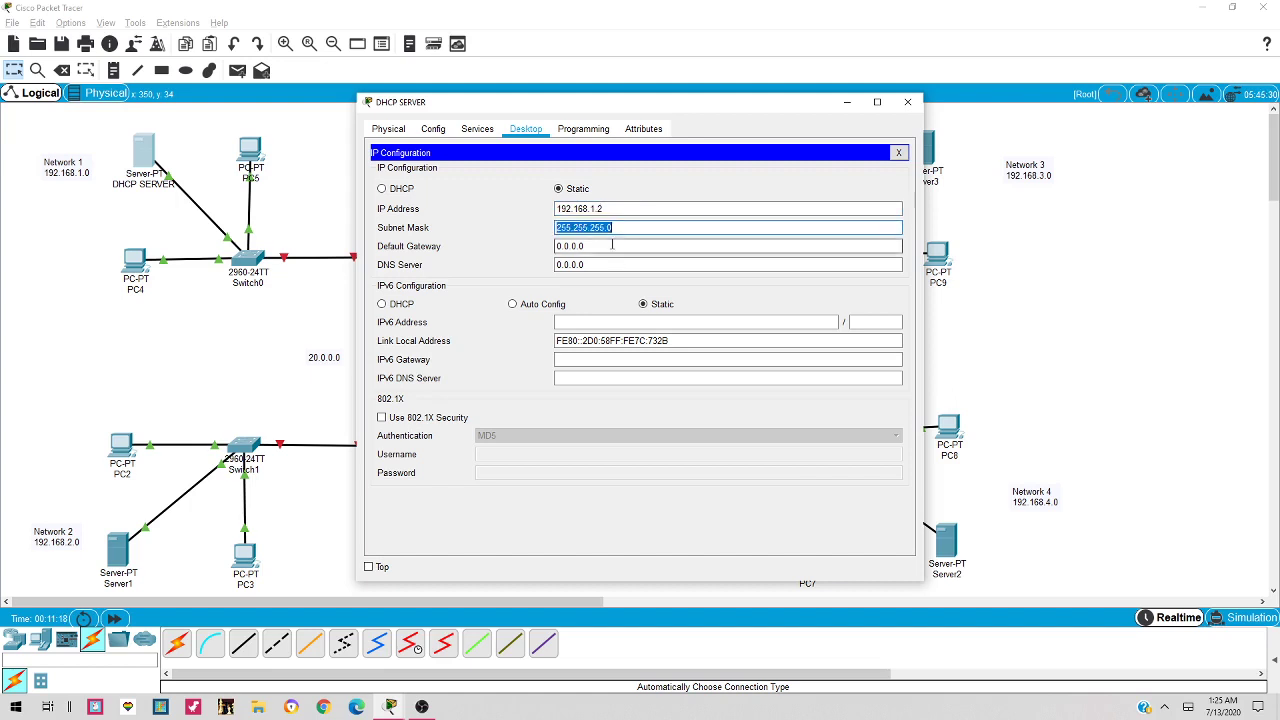
{"action": "key", "text": "Tab"}
{"action": "left_click", "coordinate": [646, 208]}
{"action": "key", "text": "ctrl+c"}
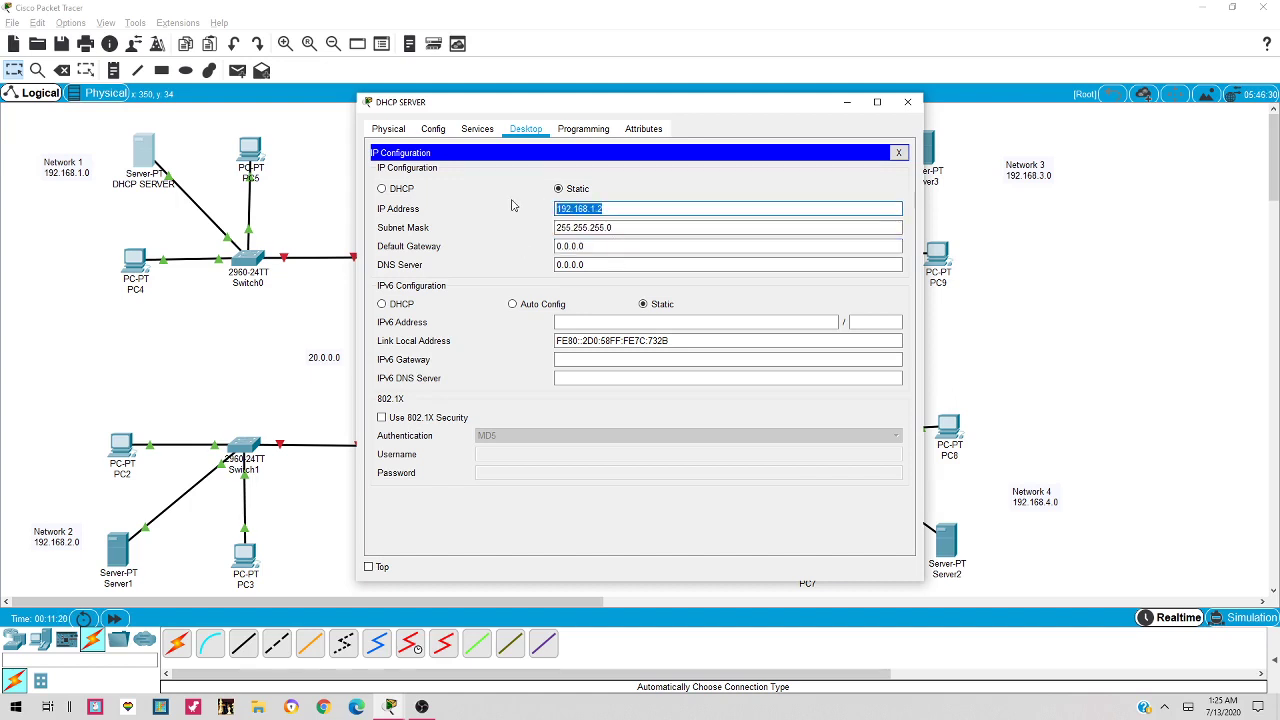
{"action": "left_click", "coordinate": [617, 246]}
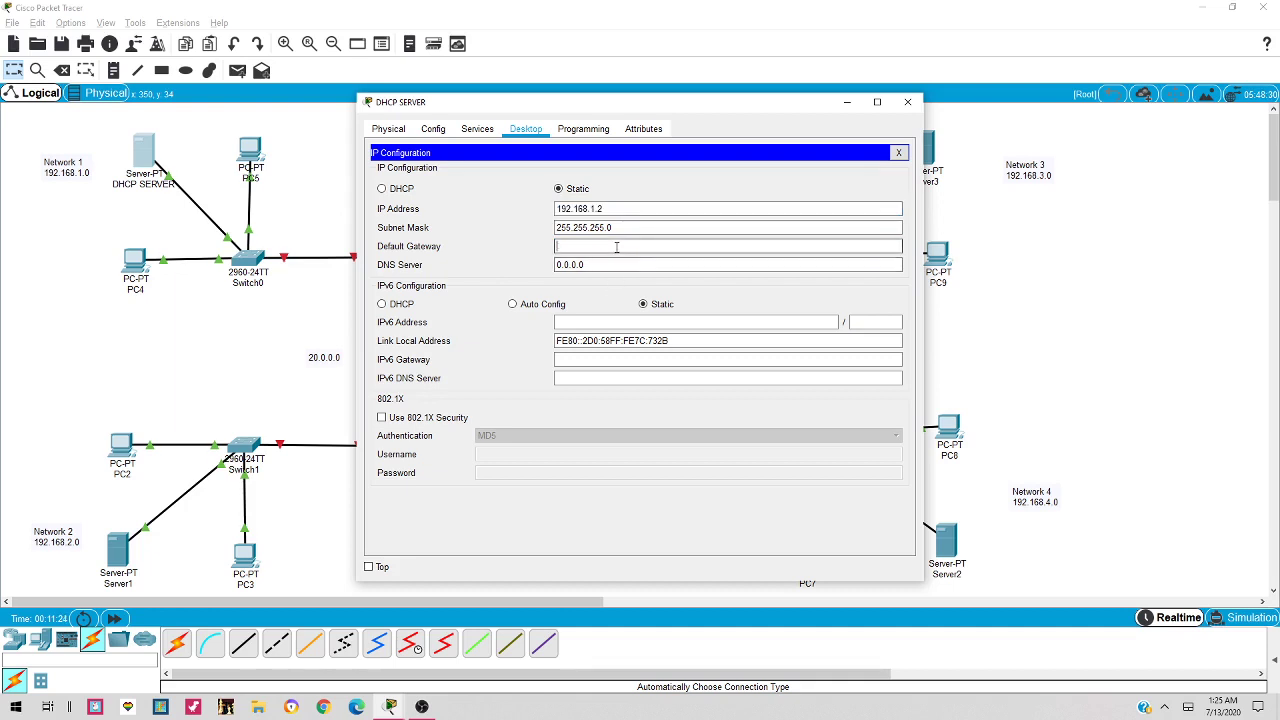
{"action": "key", "text": "ctrl+v"}
{"action": "key", "text": "BackSpace"}
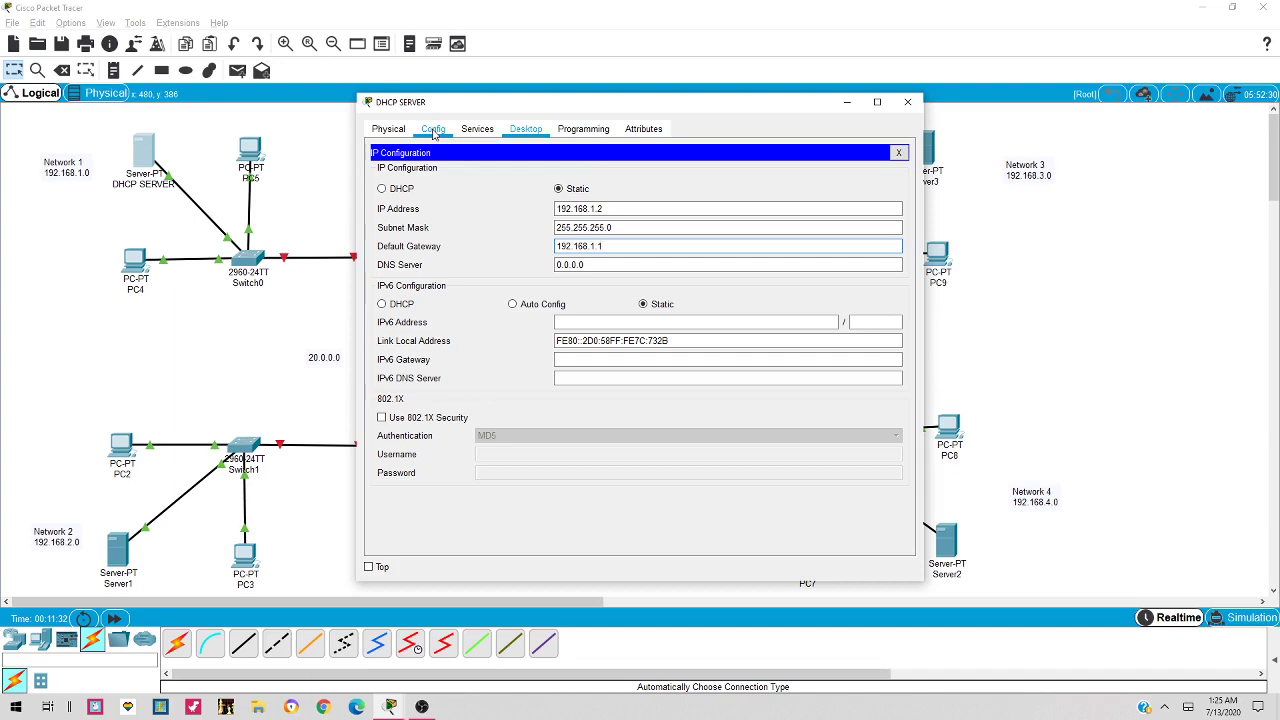
Turn on the server's DHCP service and name the pool NETWORK 1
{"action": "left_click", "coordinate": [477, 130]}
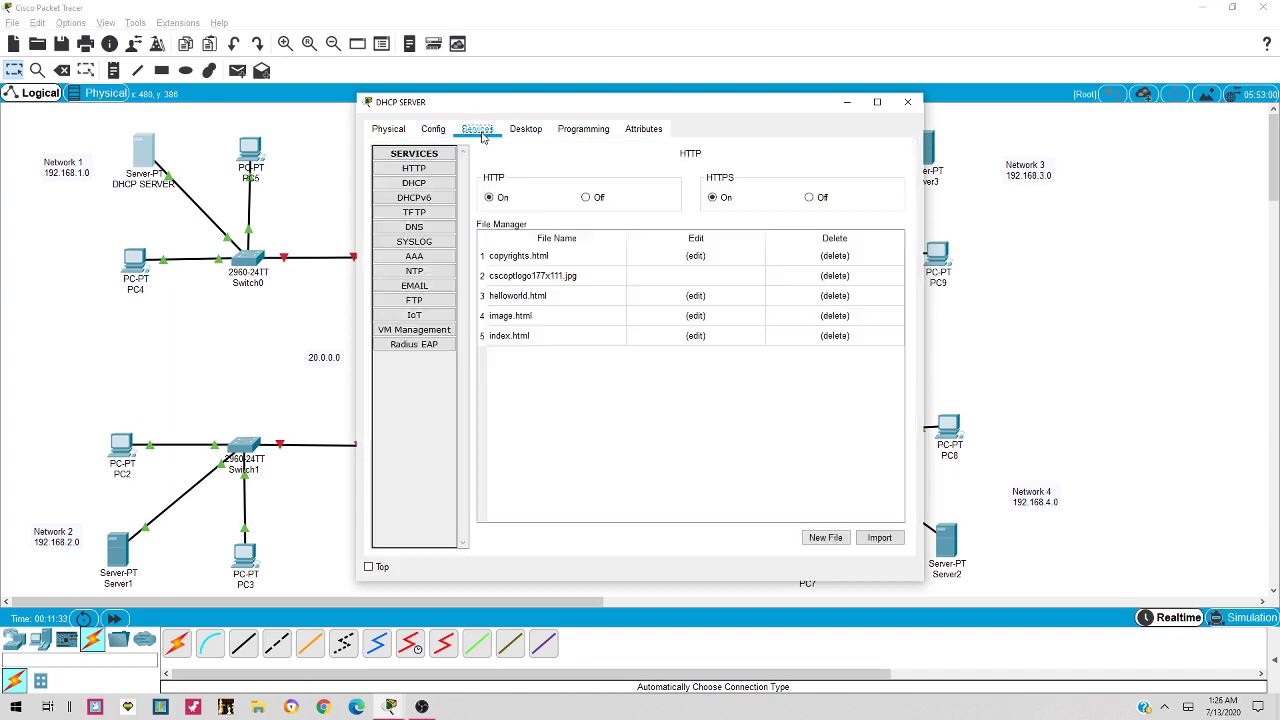
{"action": "left_click", "coordinate": [441, 185]}
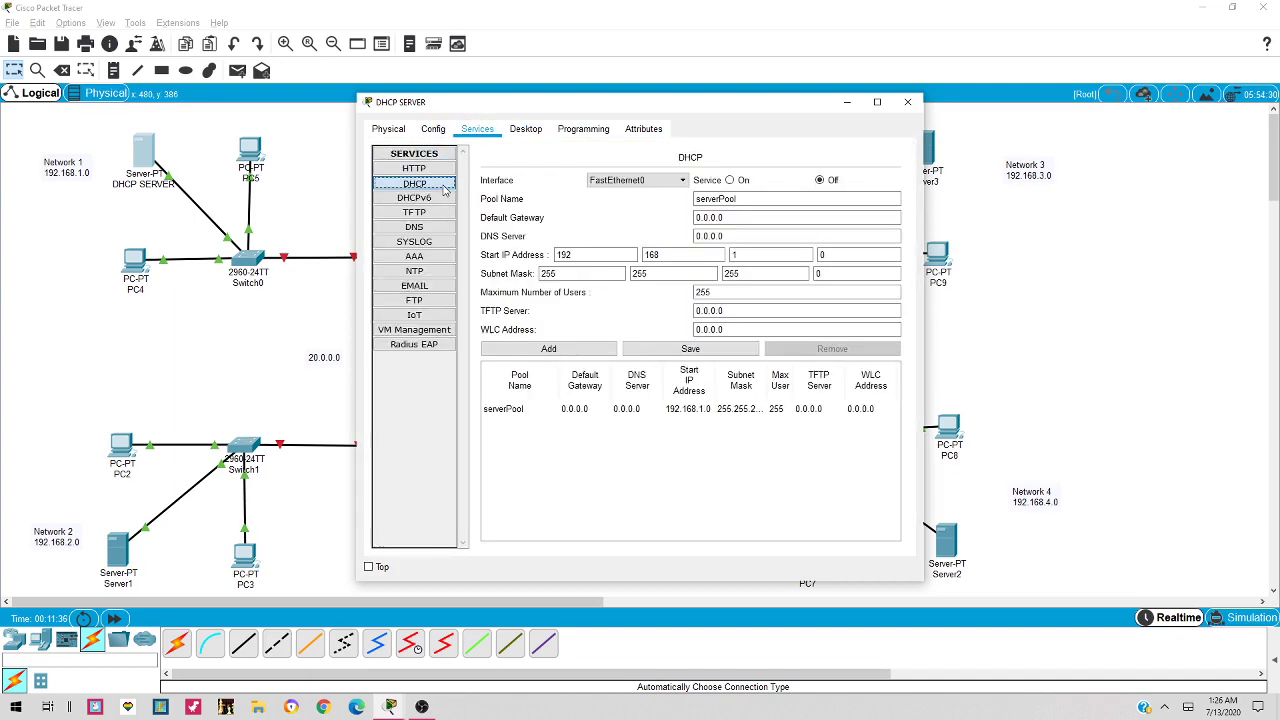
{"action": "left_click", "coordinate": [731, 181]}
{"action": "left_click_drag", "start_coordinate": [740, 199], "coordinate": [692, 199]}
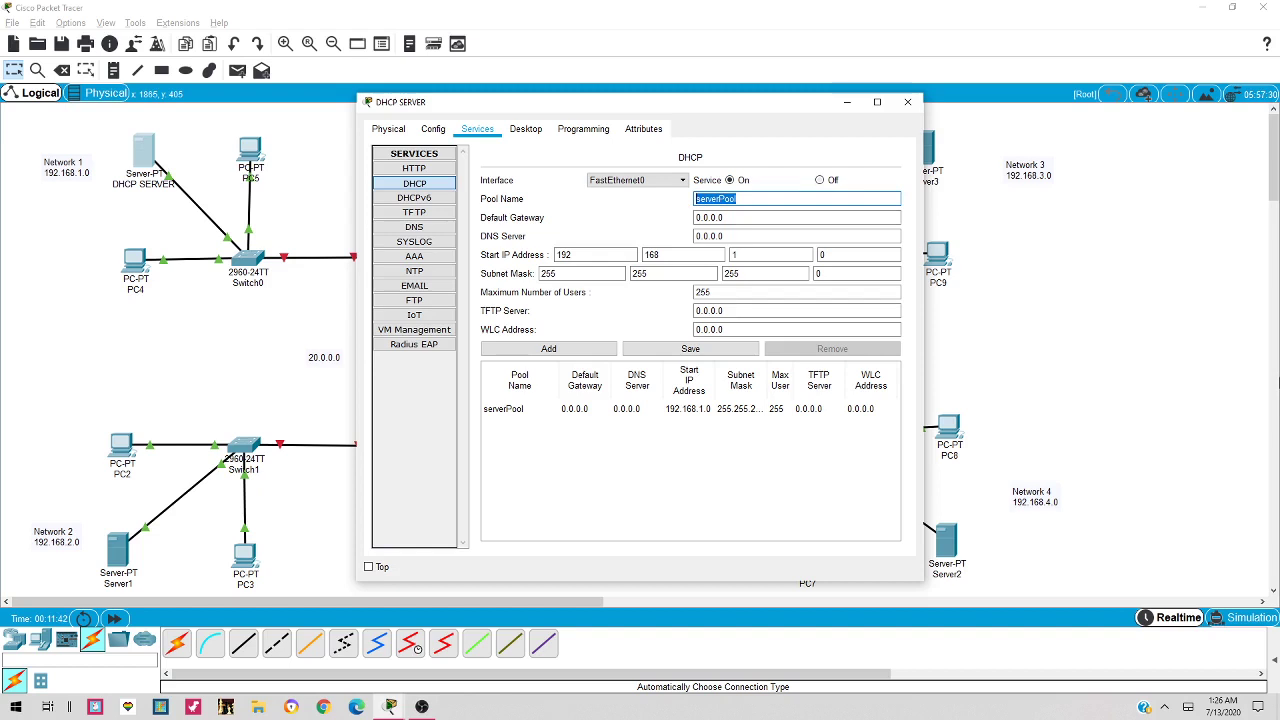
{"action": "type", "text": "n"}
Set gateway 192.168.1.1 and start address 192.168.1.10, then add the NETWORK 1 pool
{"action": "triple_click", "coordinate": [737, 216]}
{"action": "type", "text": "192.168."}
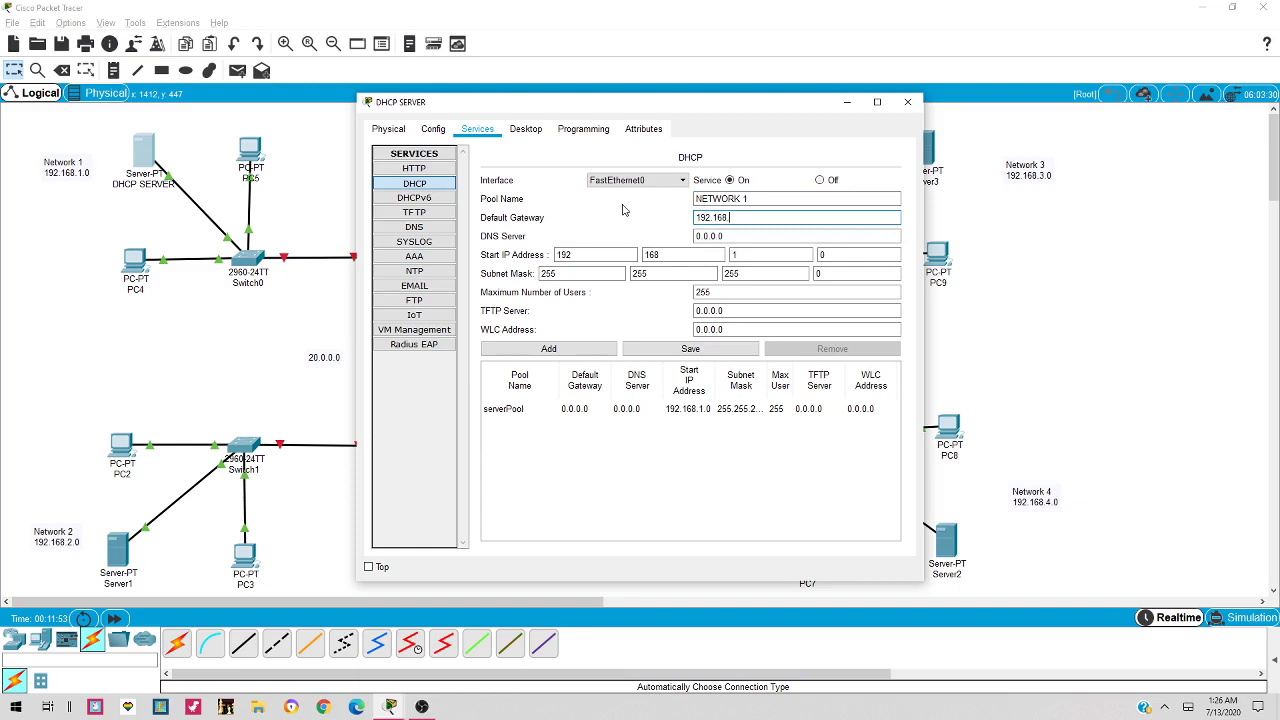
{"action": "key", "text": "Tab"}
{"action": "key", "text": "Tab"}
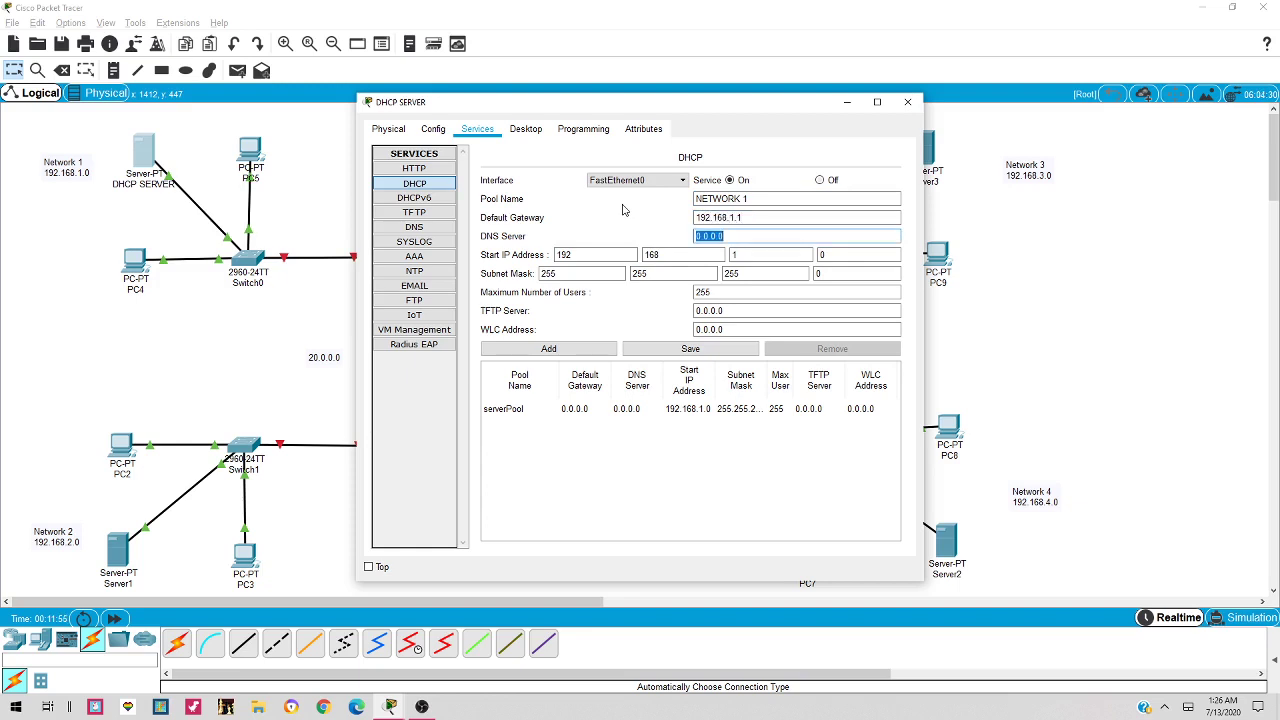
{"action": "left_click", "coordinate": [760, 258]}
{"action": "key", "text": "Tab"}
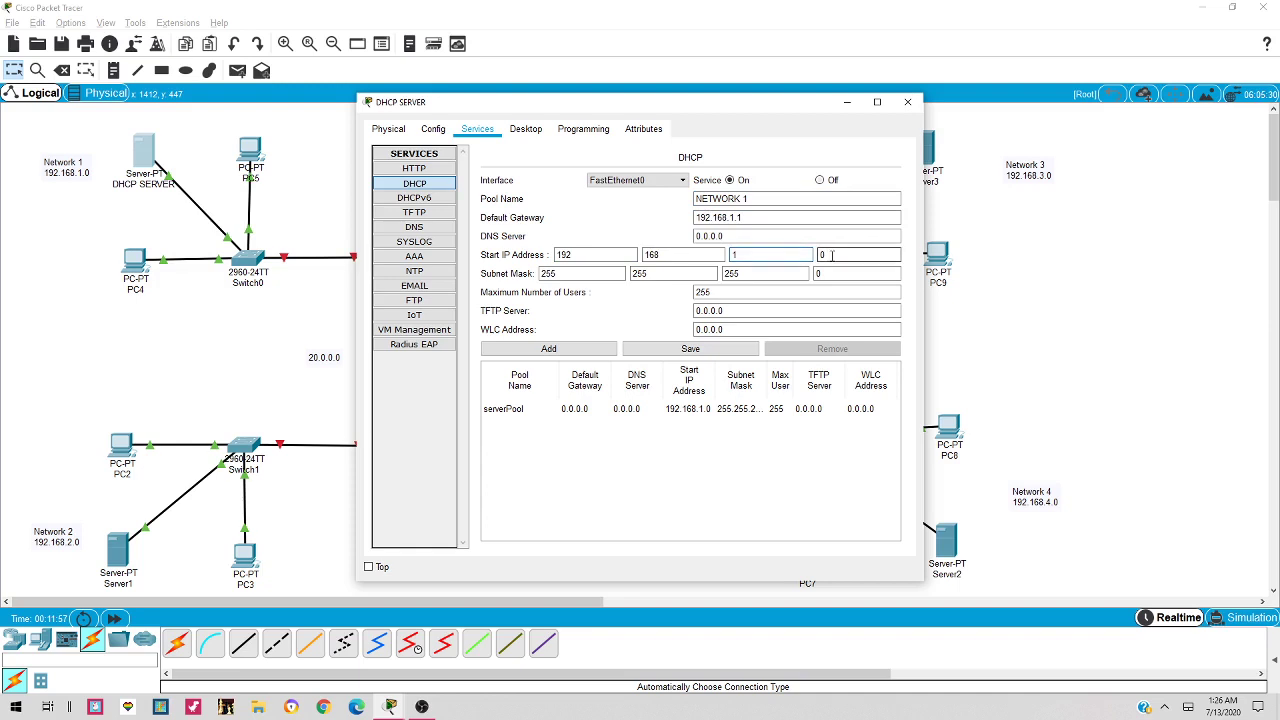
{"action": "type", "text": "1"}
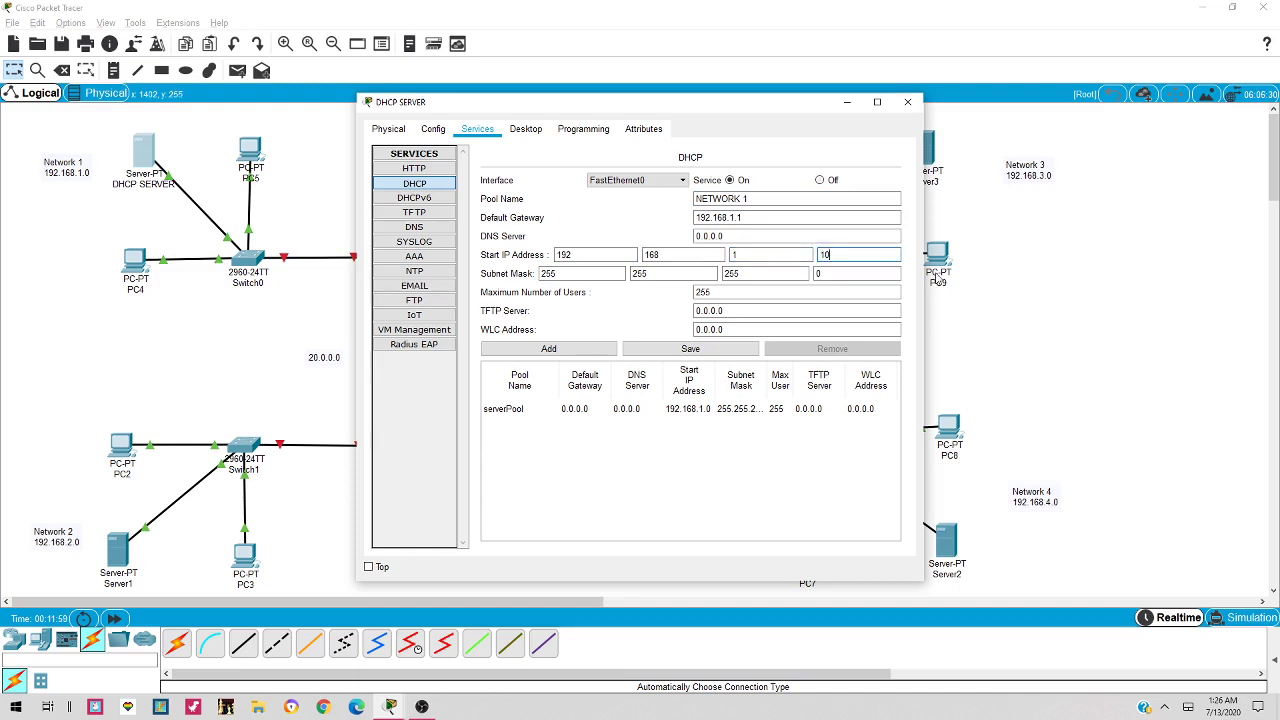
{"action": "left_click", "coordinate": [600, 354]}
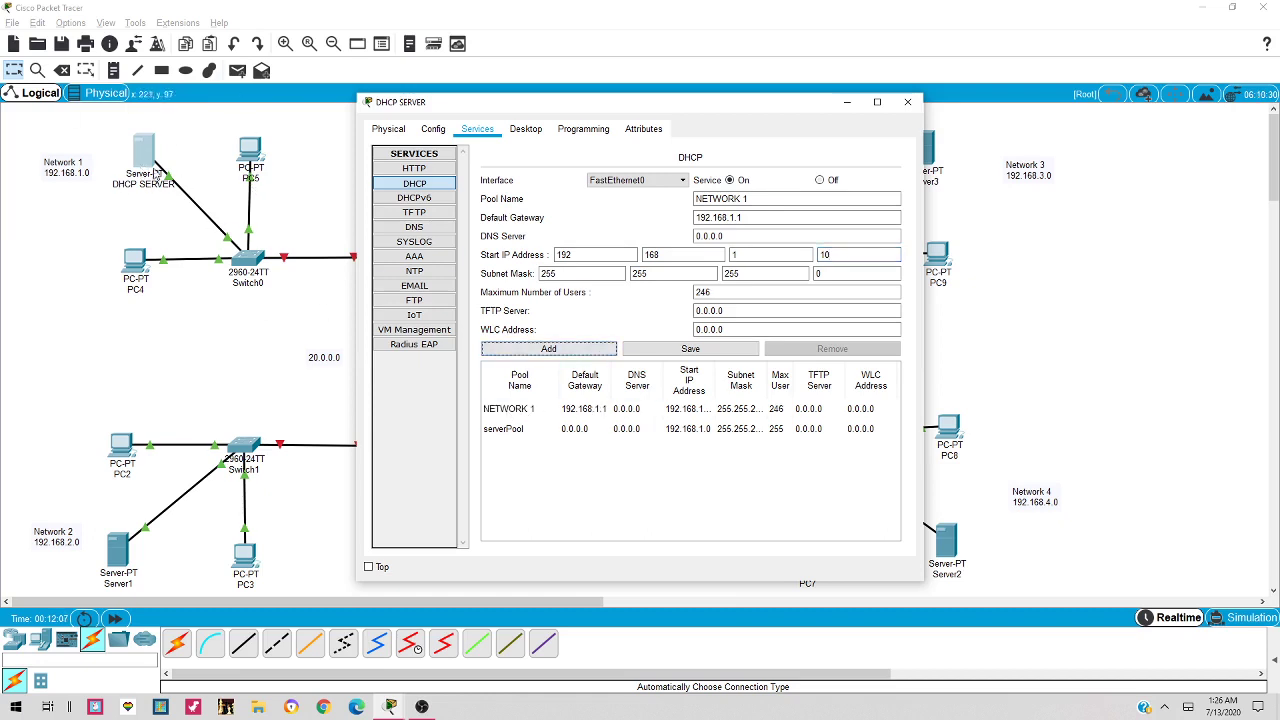
{"action": "left_click", "coordinate": [769, 202]}
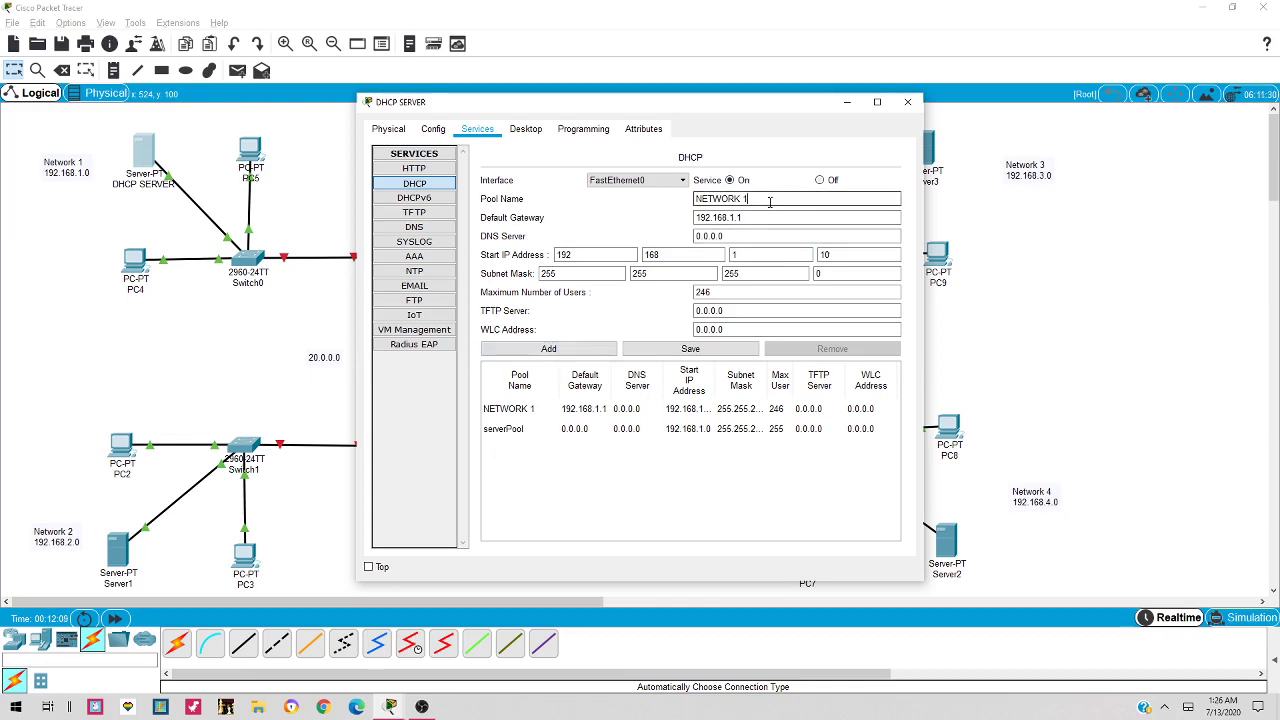
Add pool NETWORK 2 with gateway 192.168.2.1 and start address 192.168.2.10
{"action": "type", "text": "2"}
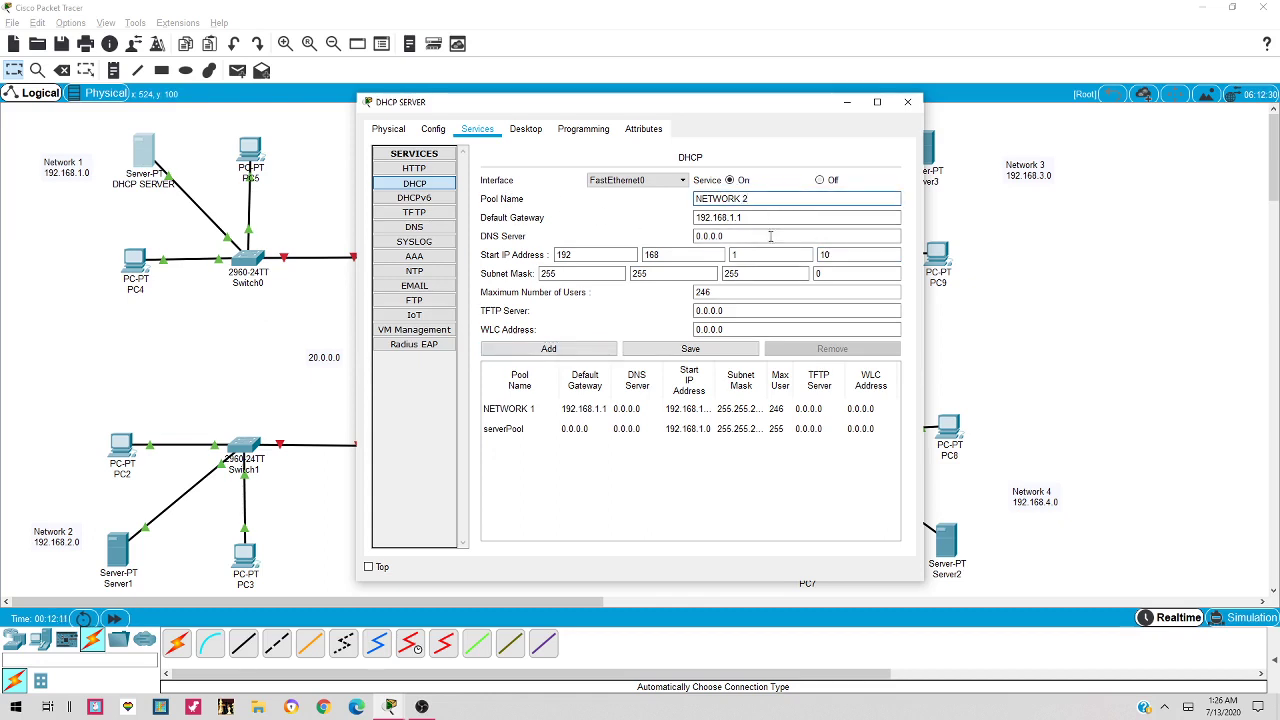
{"action": "left_click", "coordinate": [739, 217]}
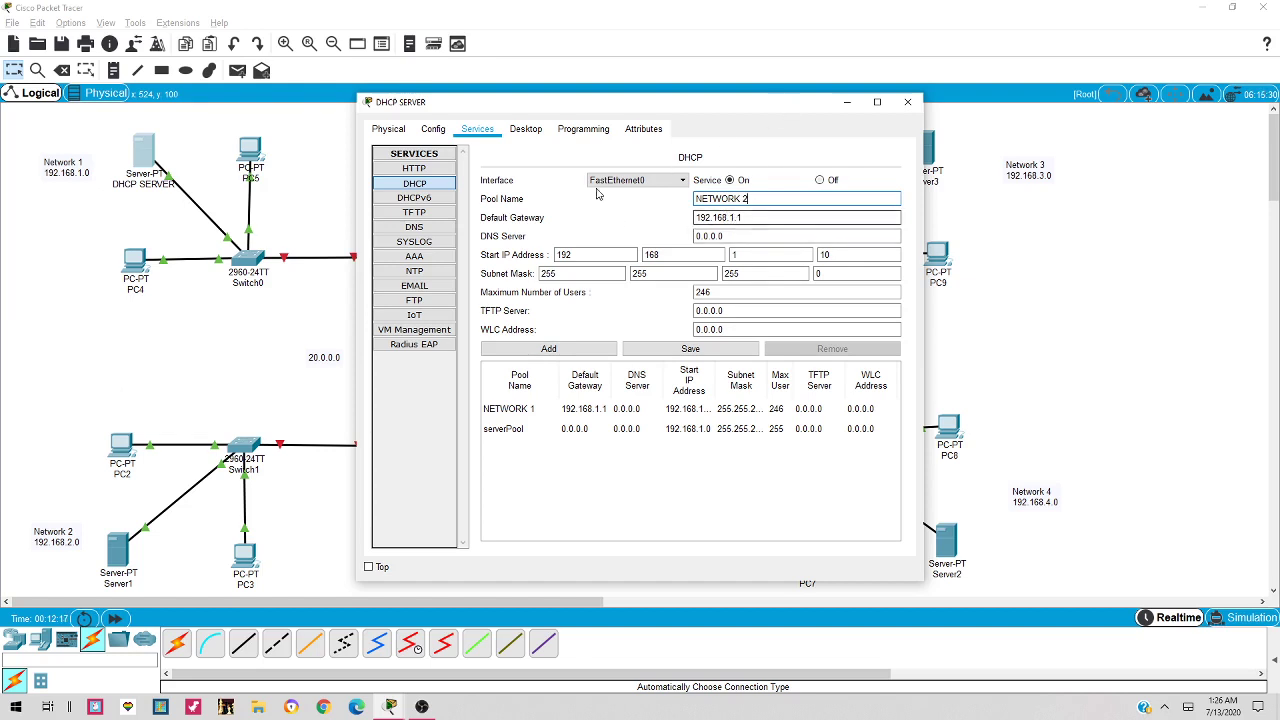
{"action": "left_click", "coordinate": [733, 217]}
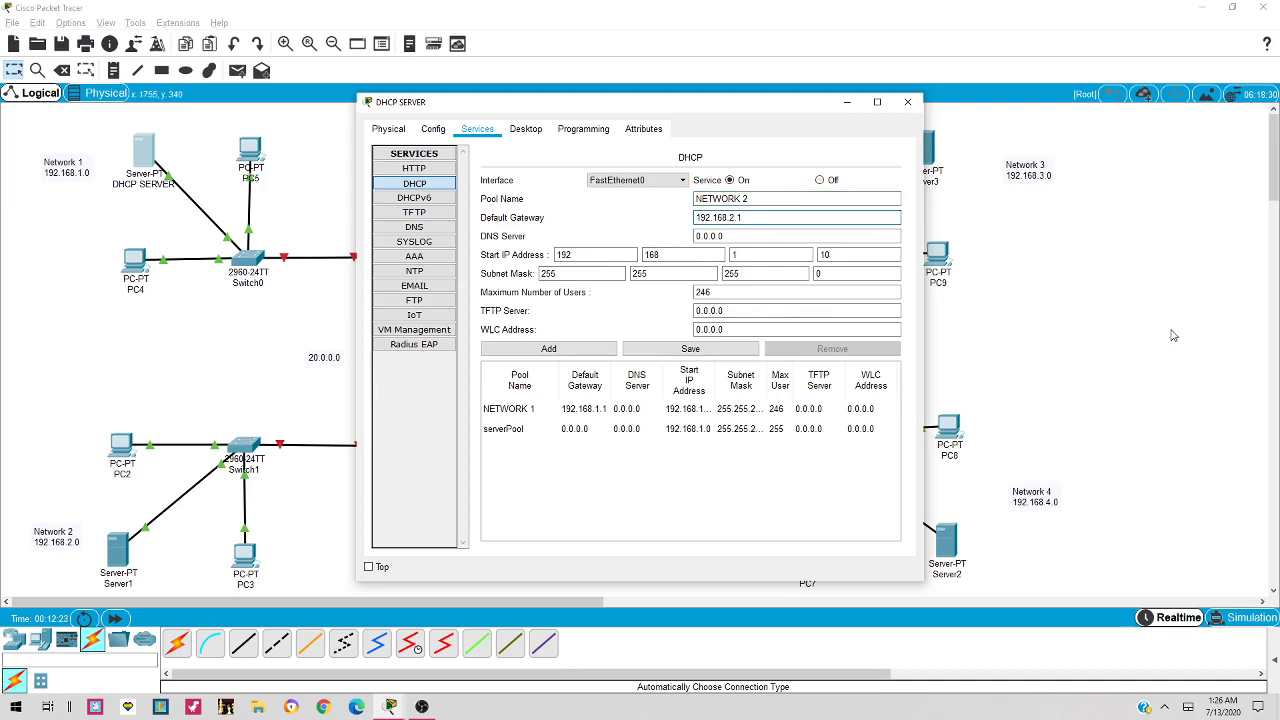
{"action": "double_click", "coordinate": [765, 254]}
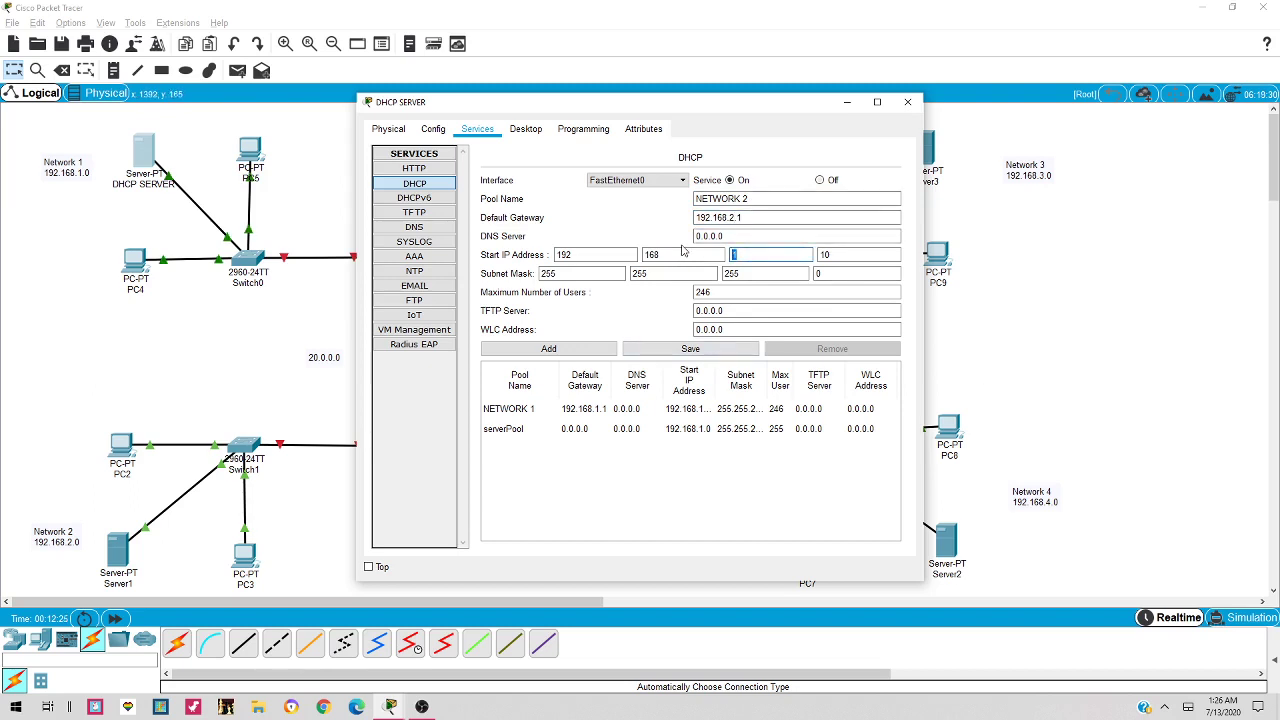
{"action": "type", "text": "2"}
{"action": "left_click", "coordinate": [563, 351]}
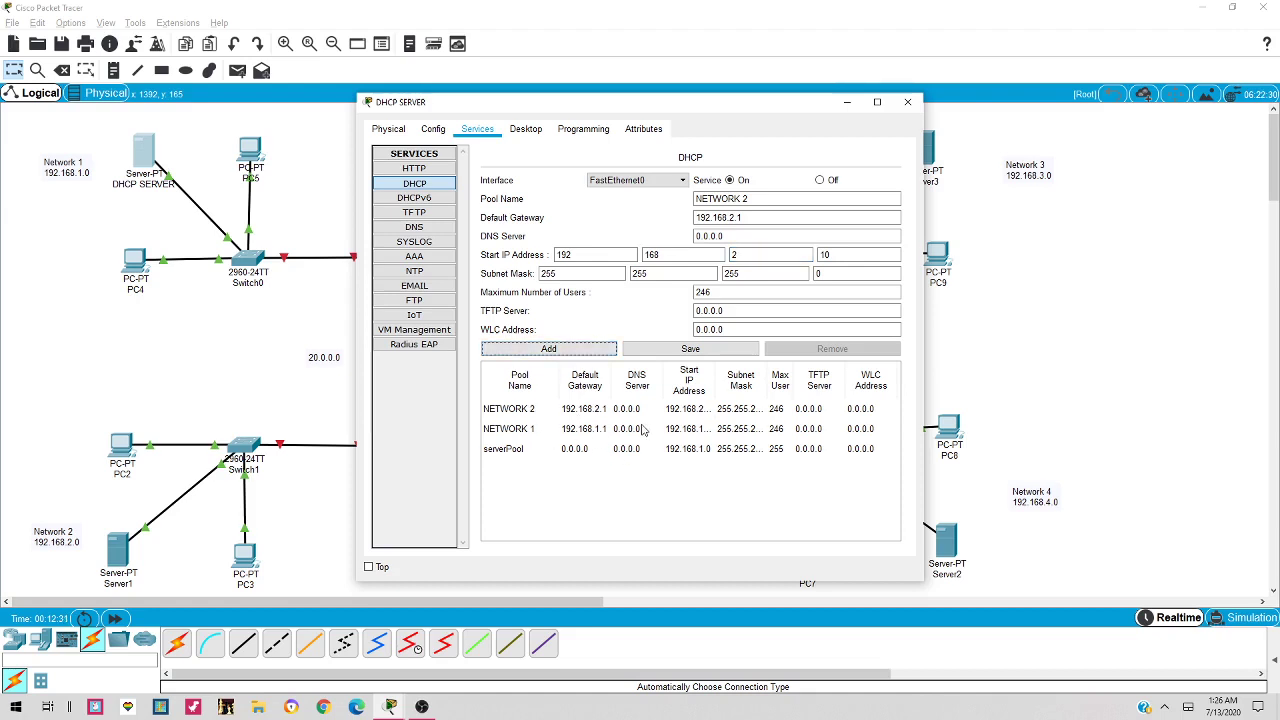
Add pool NETWORK 3 with gateway 192.168.3.1 and start address 192.168.3.10
{"action": "left_click", "coordinate": [759, 200]}
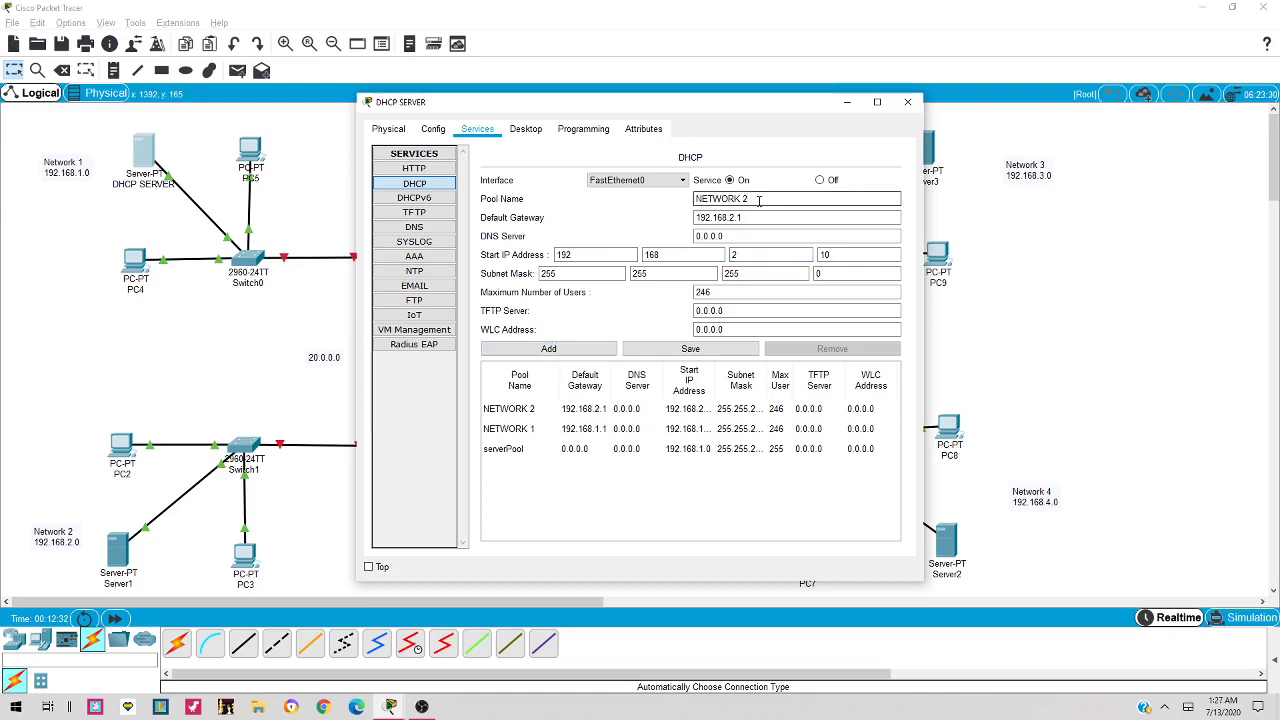
{"action": "key", "text": "BackSpace"}
{"action": "left_click", "coordinate": [740, 217]}
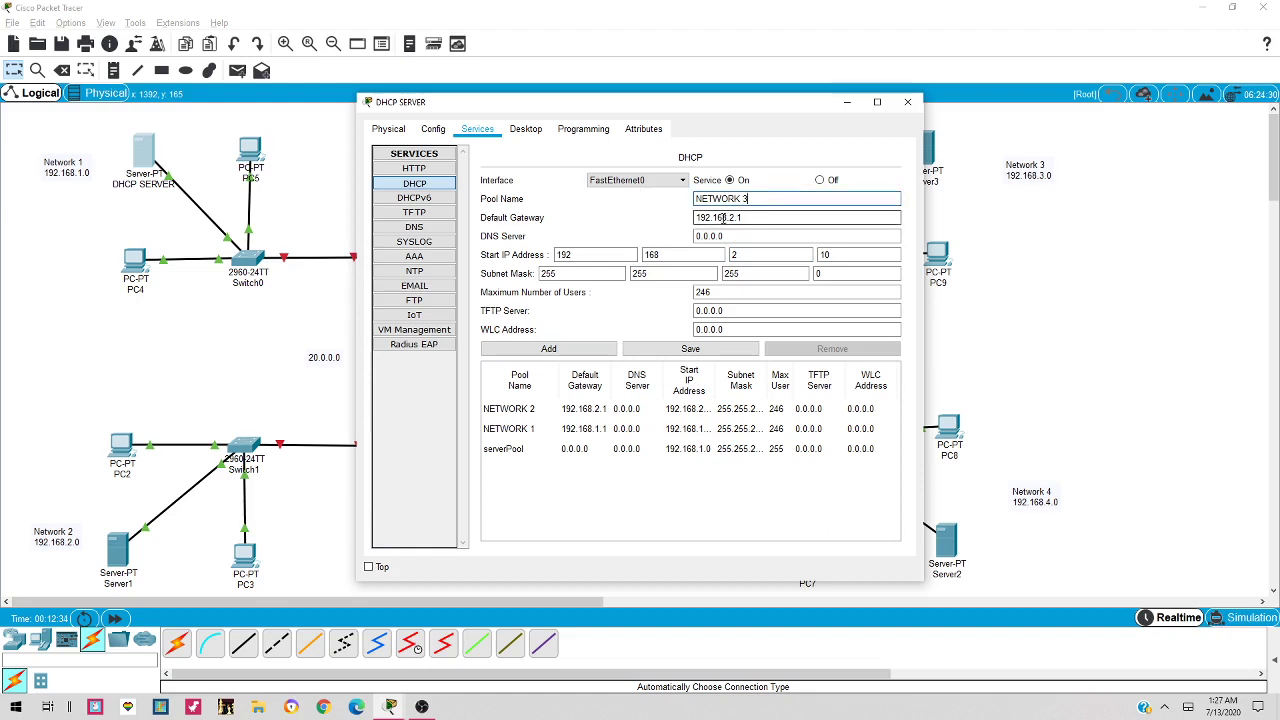
{"action": "type", "text": "3"}
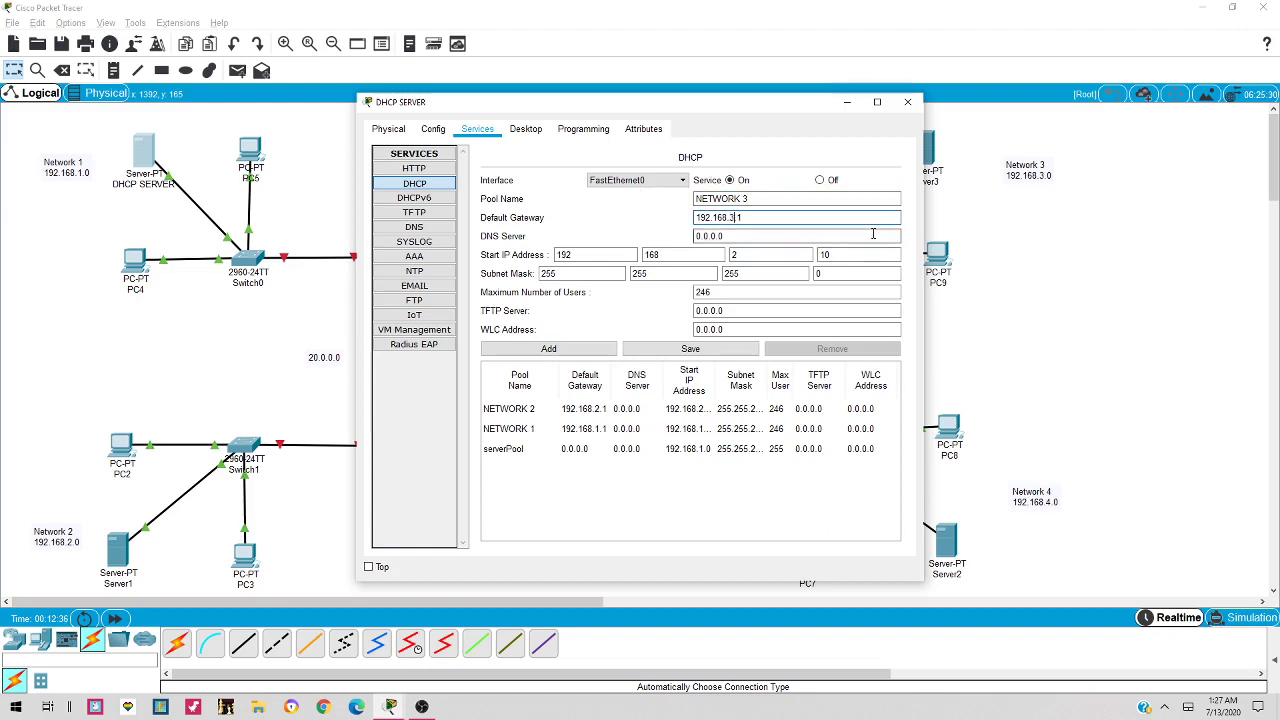
{"action": "key", "text": "Tab"}
{"action": "key", "text": "Tab"}
{"action": "key", "text": "Tab"}
{"action": "key", "text": "Tab"}
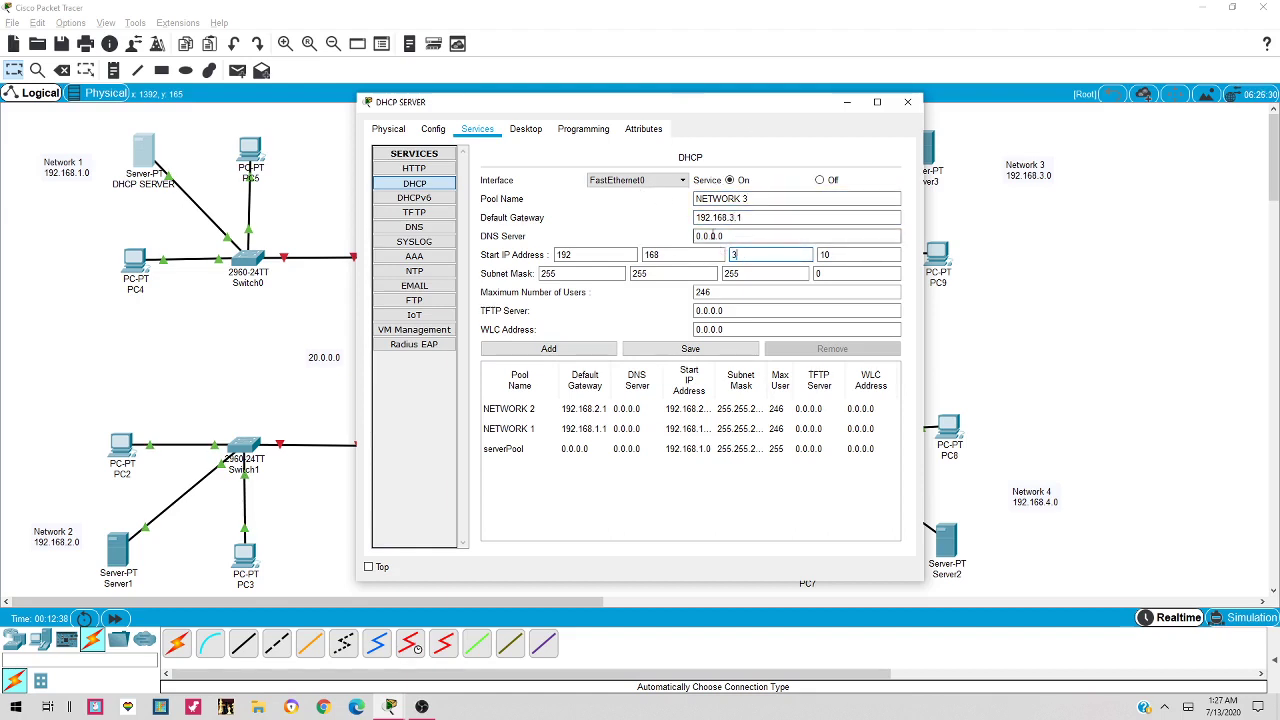
{"action": "type", "text": "3"}
{"action": "left_click", "coordinate": [555, 349]}
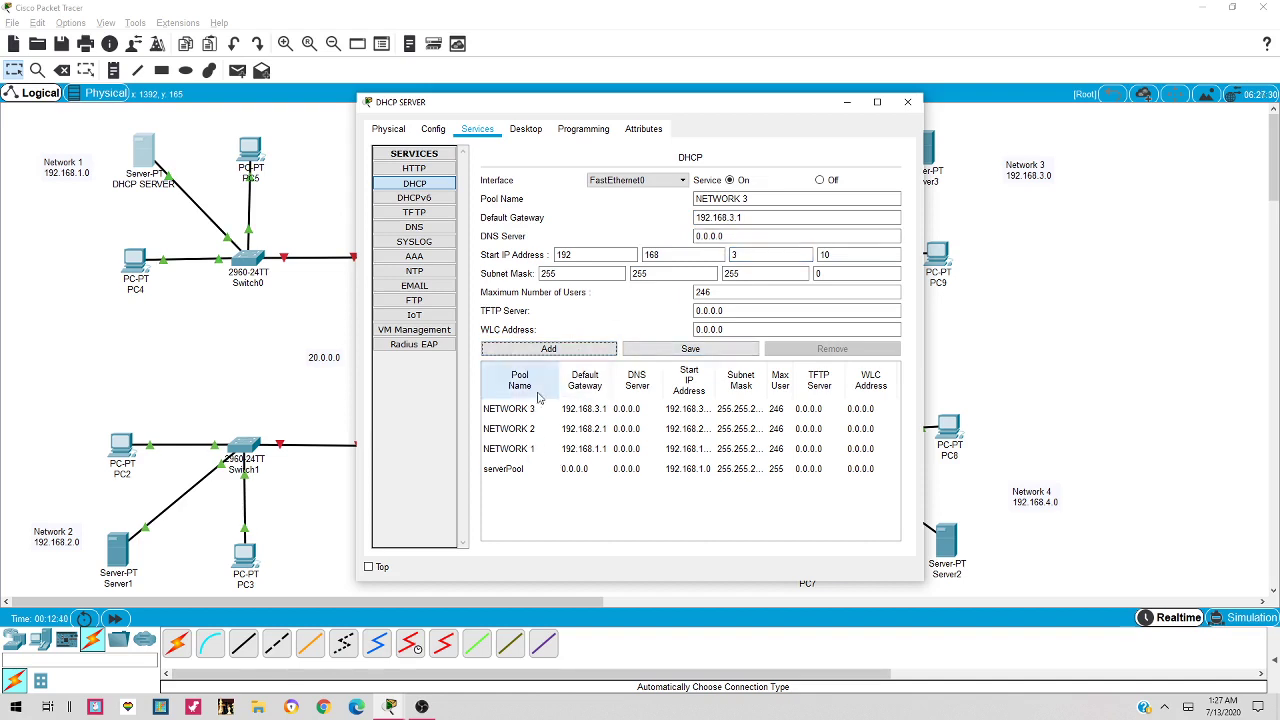
Add pool NETWORK 4 with gateway 192.168.4.1, then close the server window
{"action": "left_click", "coordinate": [758, 198]}
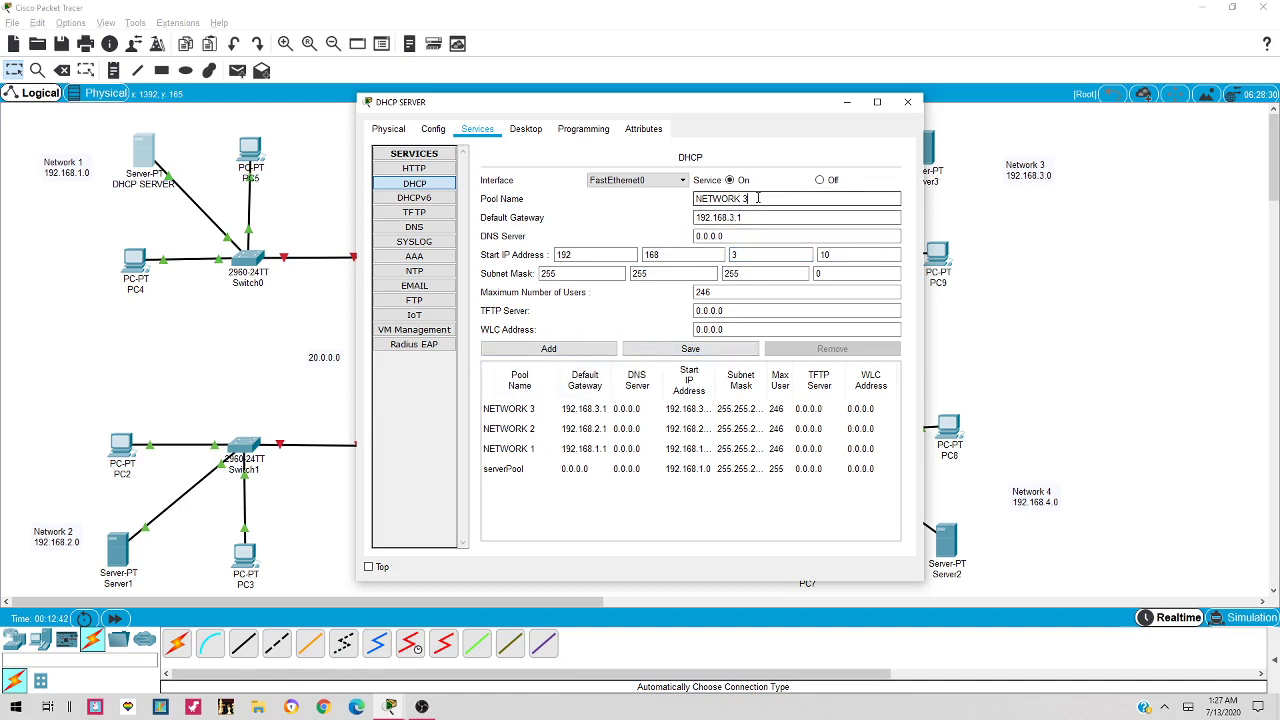
{"action": "left_click", "coordinate": [805, 217]}
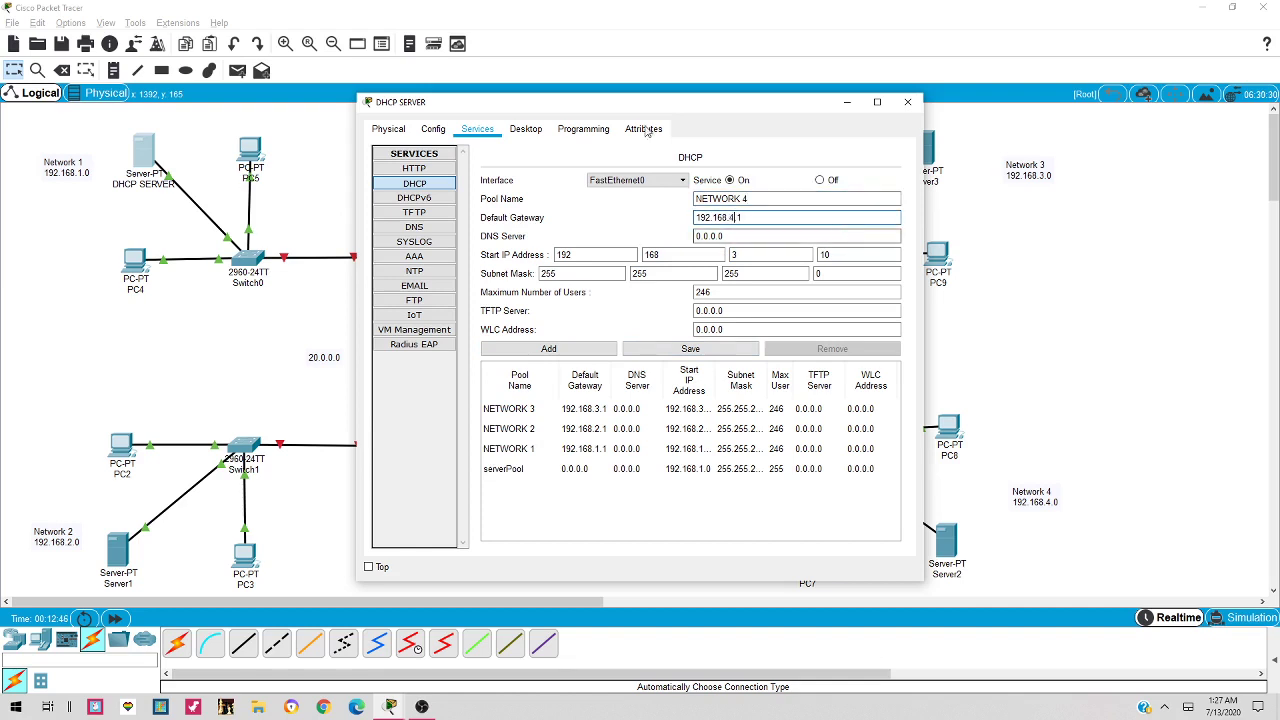
{"action": "key", "text": "Tab"}
{"action": "key", "text": "Tab"}
{"action": "key", "text": "Tab"}
{"action": "key", "text": "Tab"}
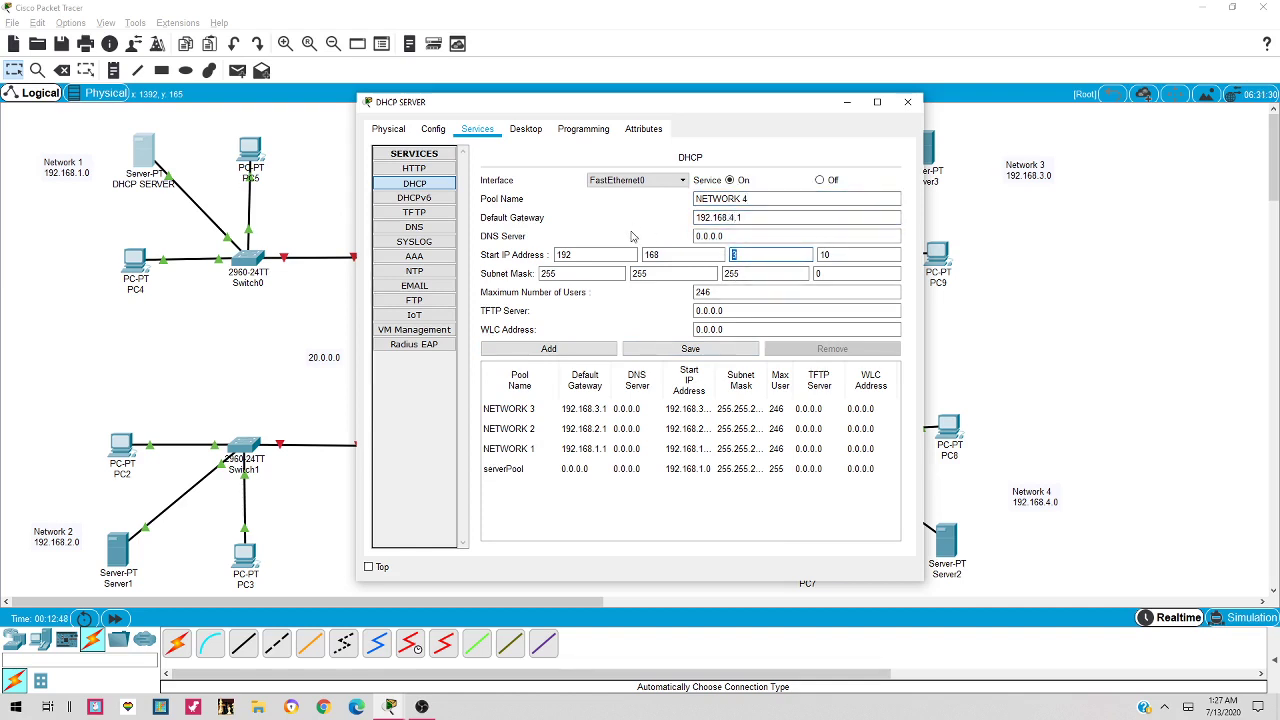
{"action": "type", "text": "4"}
{"action": "left_click", "coordinate": [549, 348]}
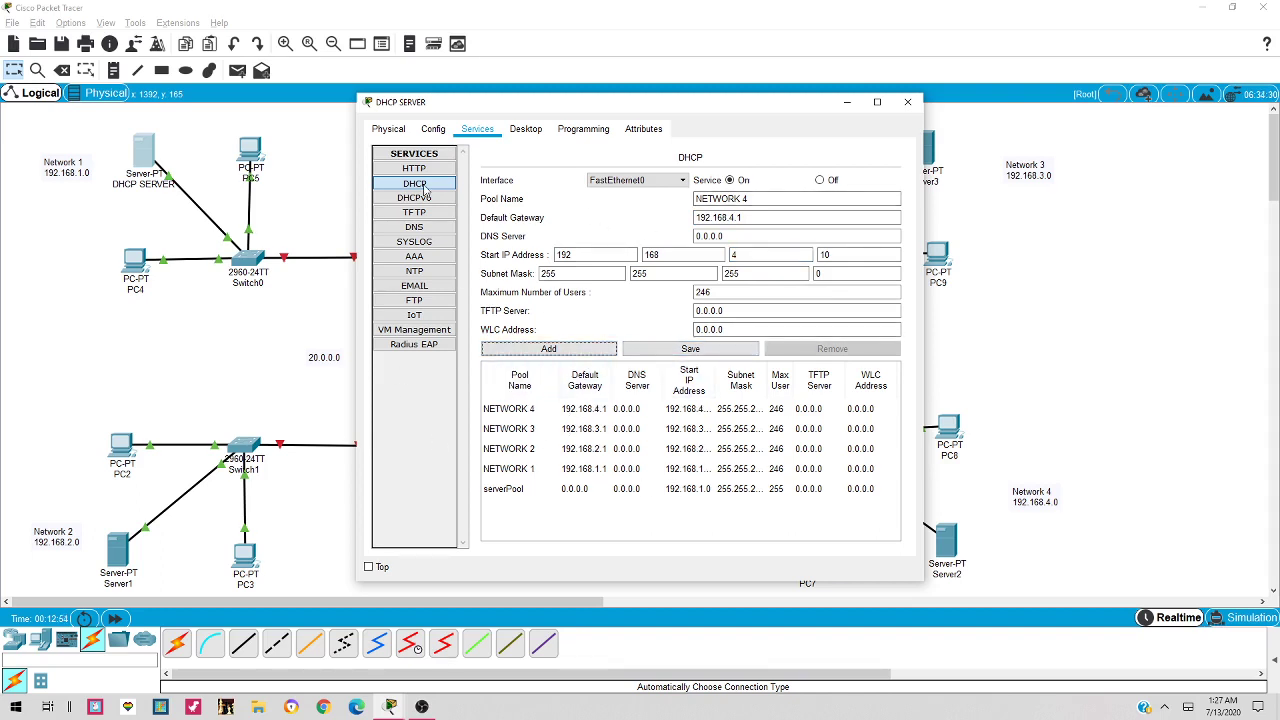
{"action": "left_click", "coordinate": [907, 102]}
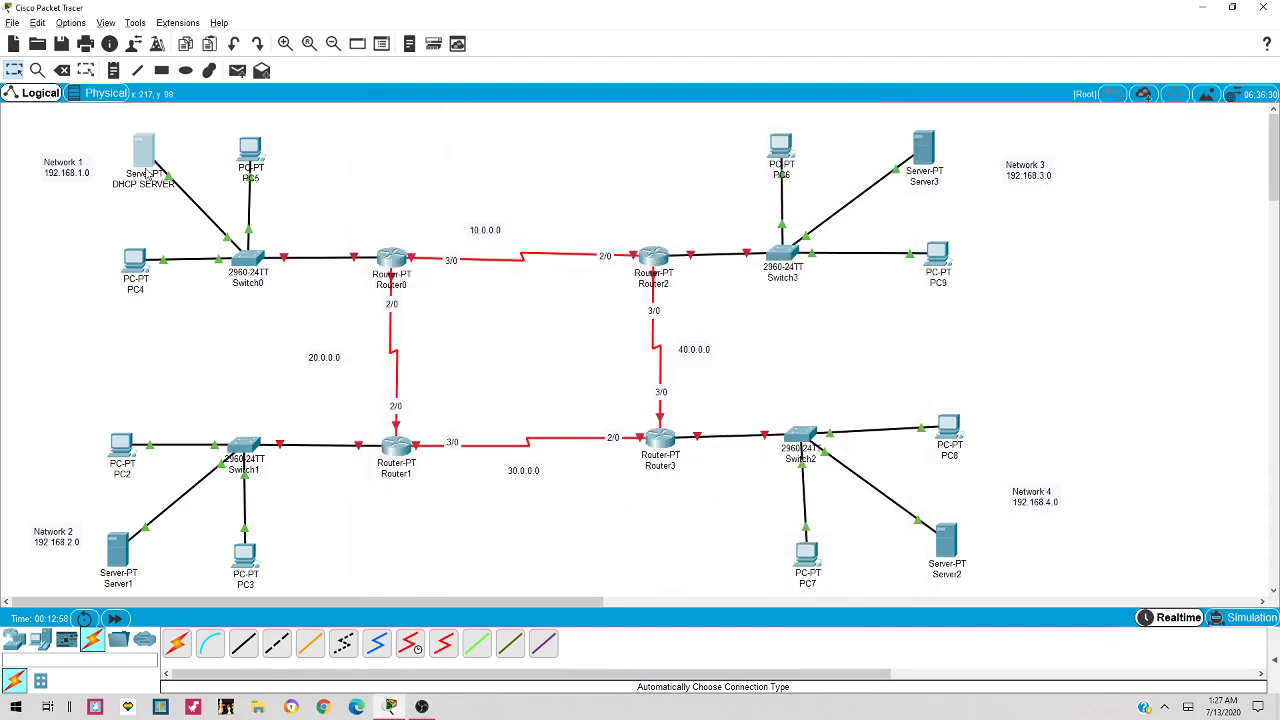
Switch PC4's IP Configuration to DHCP and close its window once the request succeeds
{"action": "mouse_move", "coordinate": [147, 173]}
{"action": "left_click", "coordinate": [130, 268]}
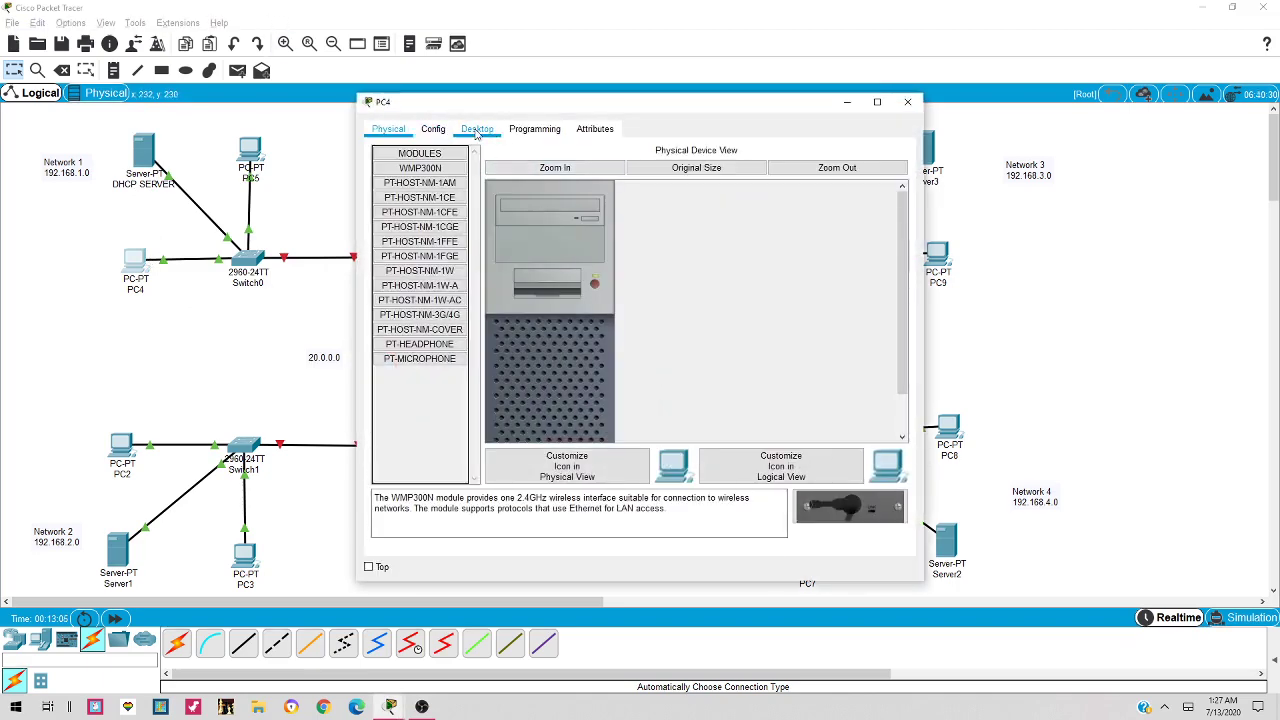
{"action": "left_click", "coordinate": [477, 128]}
{"action": "left_click", "coordinate": [407, 198]}
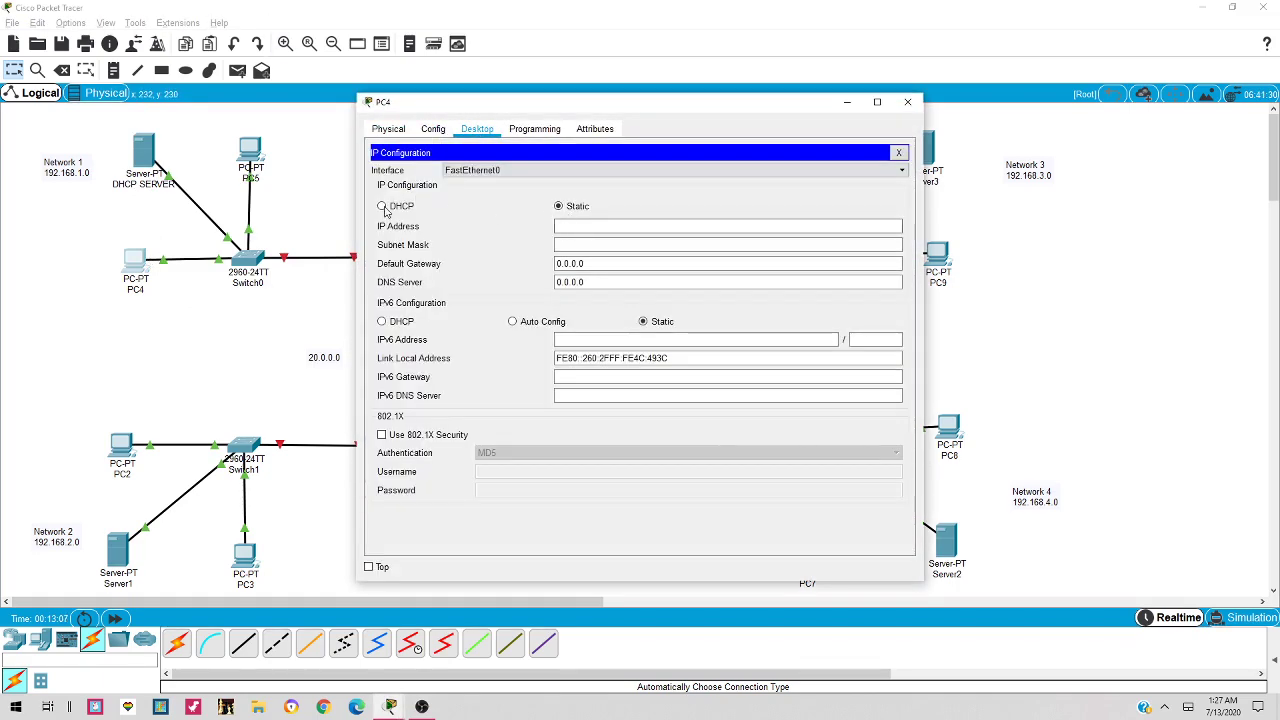
{"action": "left_click", "coordinate": [401, 206]}
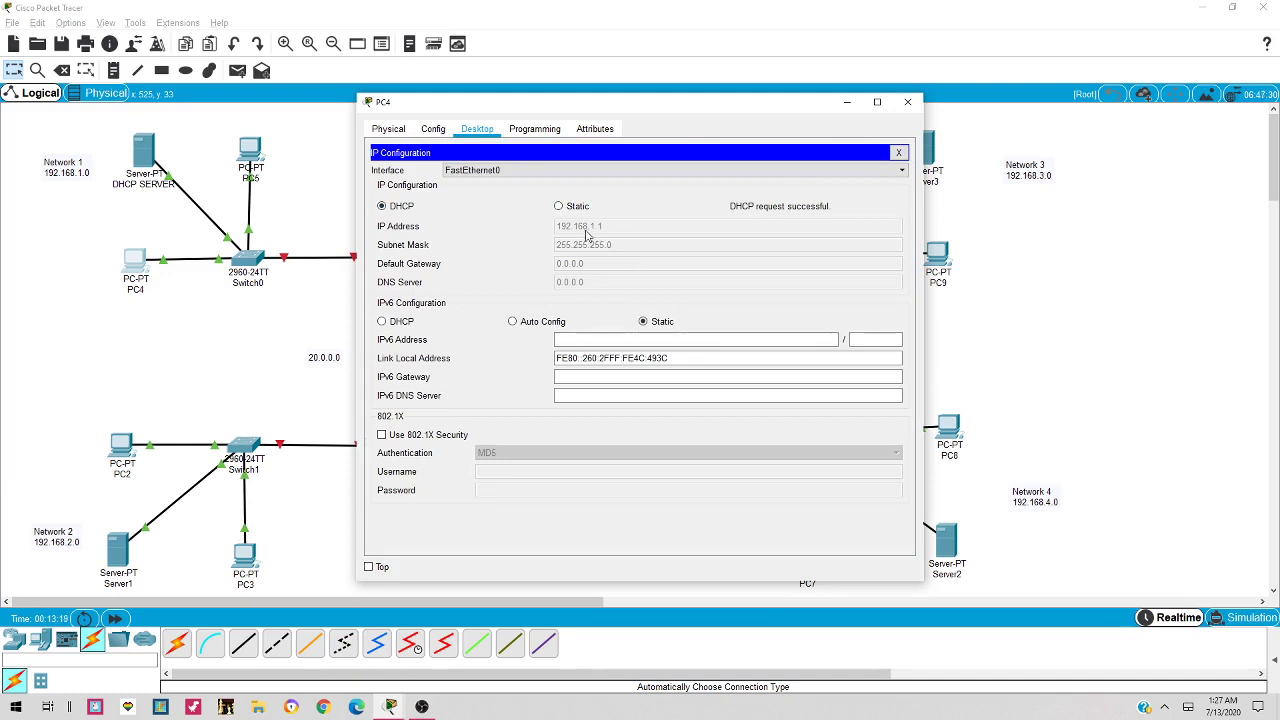
{"action": "left_click_drag", "start_coordinate": [646, 103], "coordinate": [812, 115]}
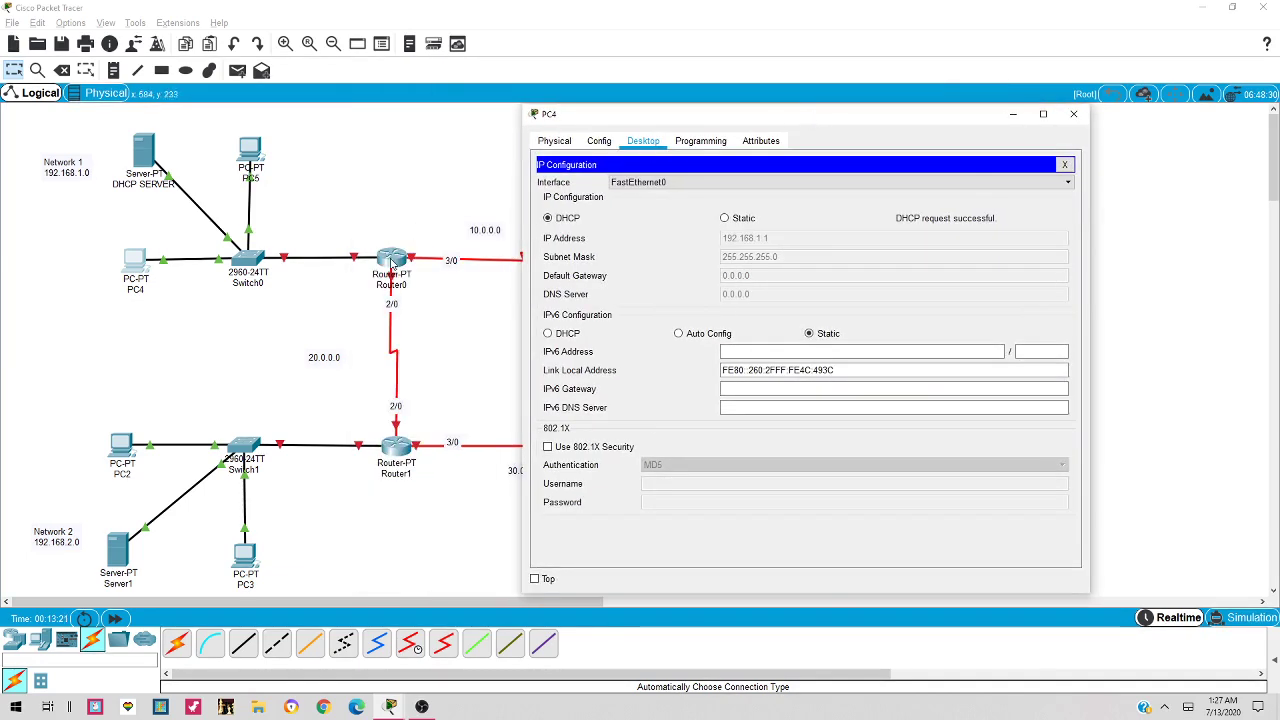
{"action": "left_click", "coordinate": [1074, 115]}
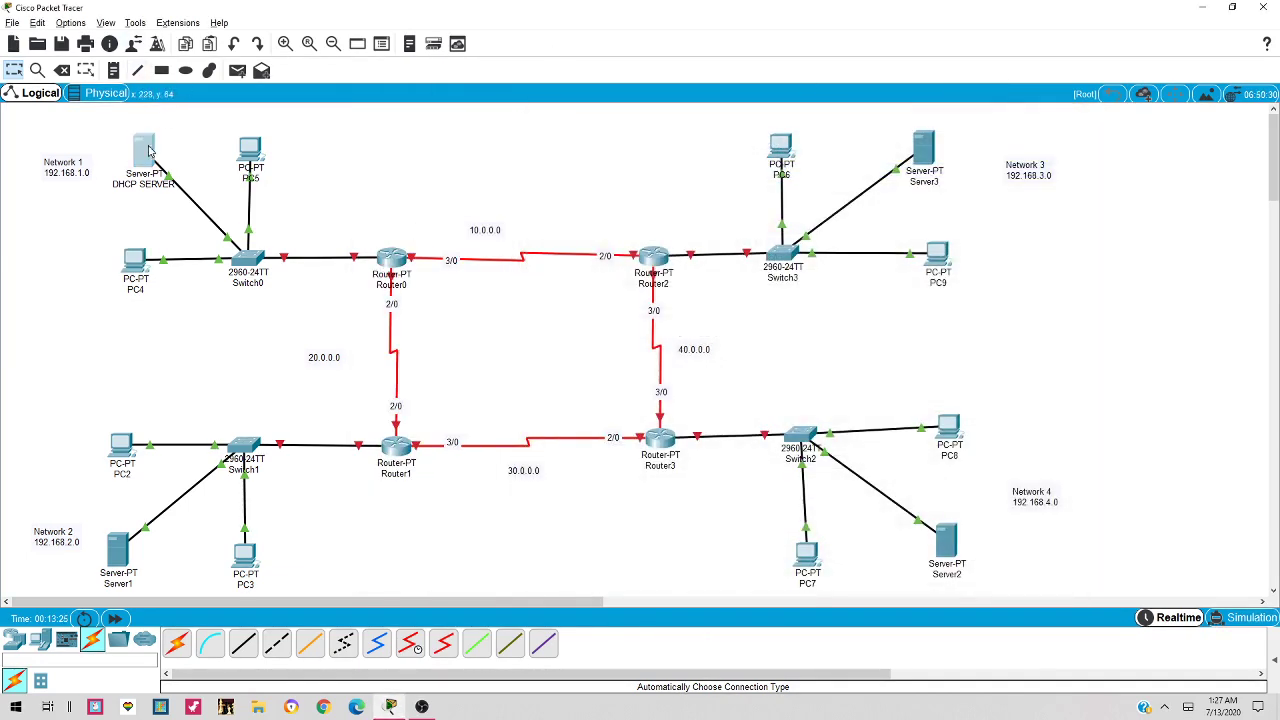
Change serverPool's start address to 192.168.0.0, save it, and close the server window
{"action": "left_click", "coordinate": [148, 150]}
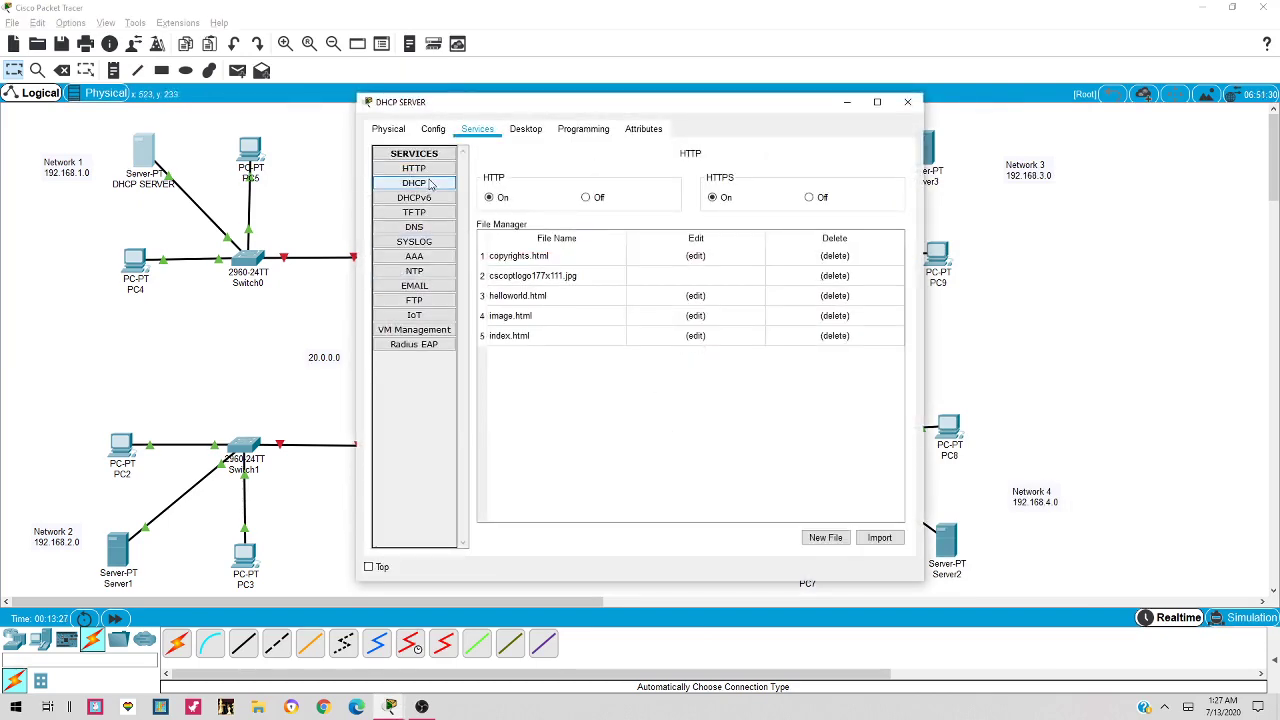
{"action": "left_click", "coordinate": [414, 183]}
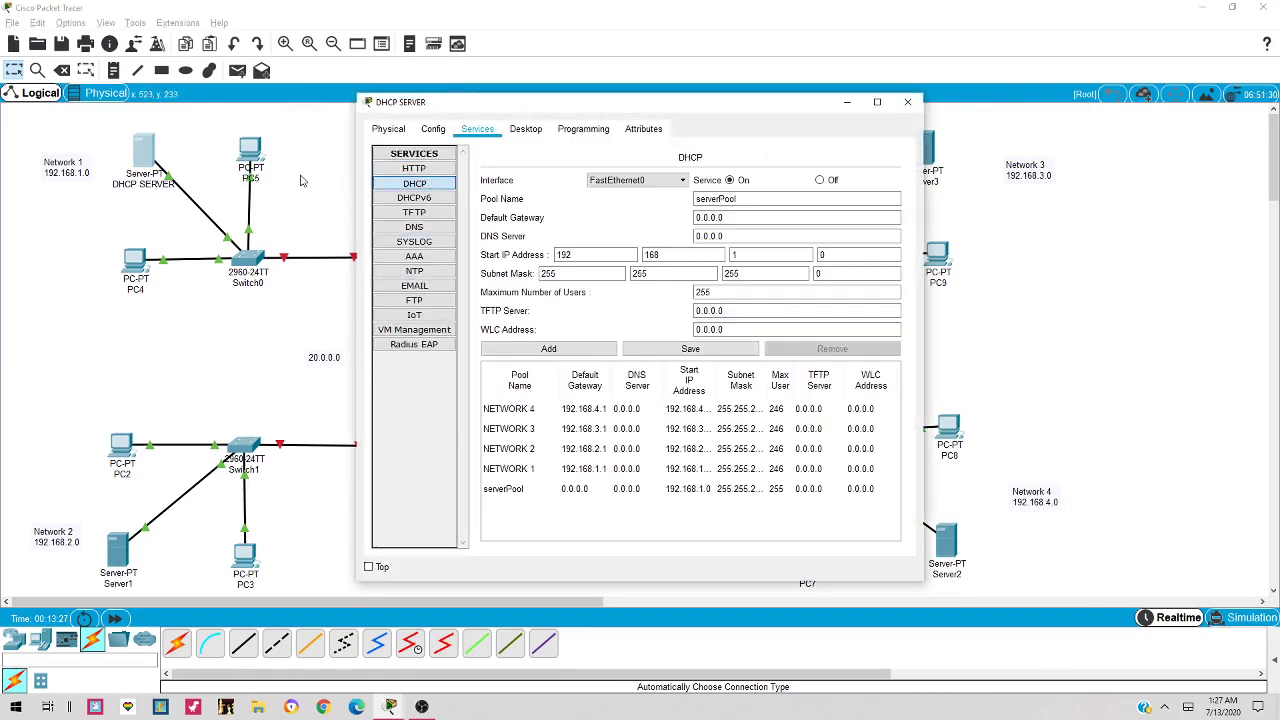
{"action": "left_click", "coordinate": [544, 491]}
{"action": "double_click", "coordinate": [765, 254]}
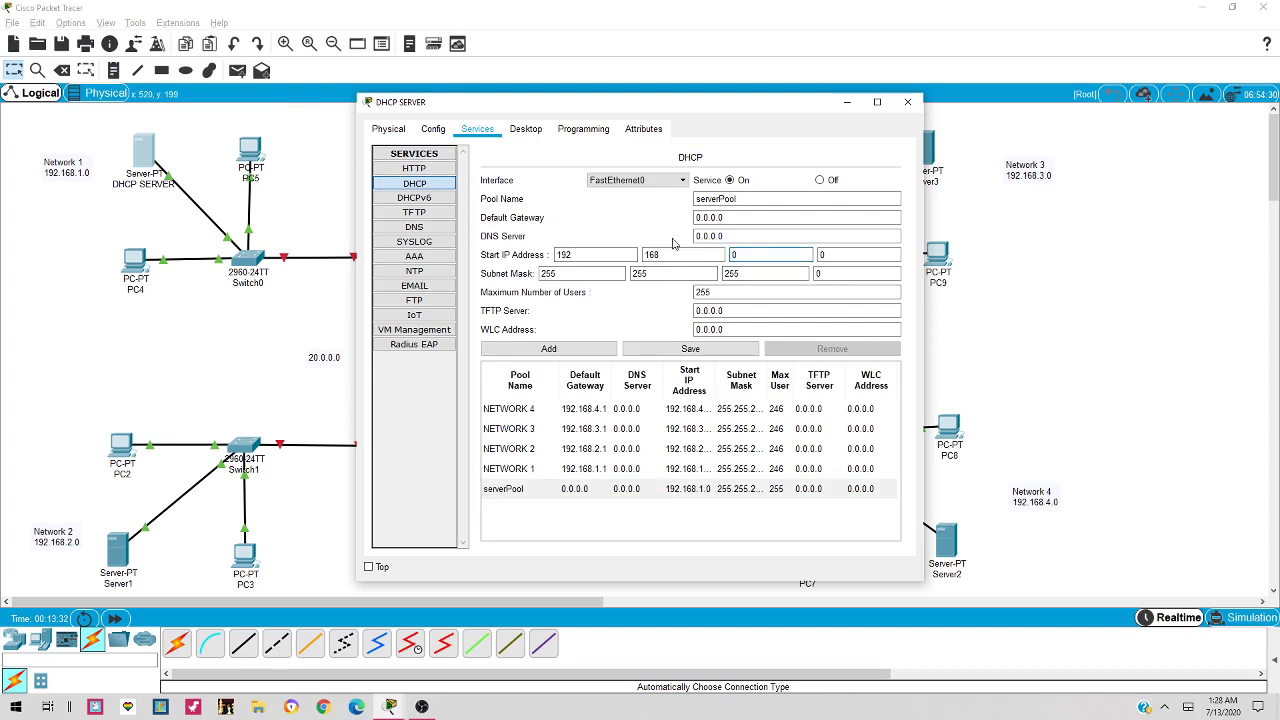
{"action": "left_click", "coordinate": [690, 349]}
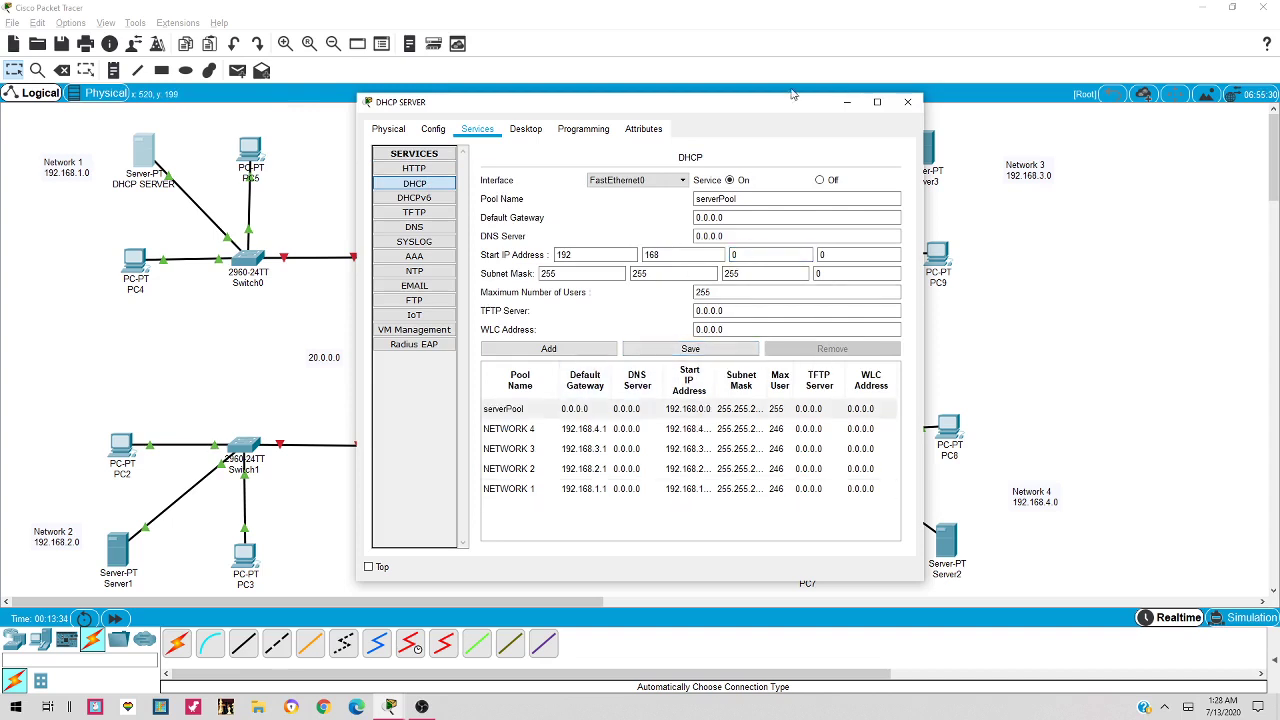
{"action": "left_click", "coordinate": [907, 101]}
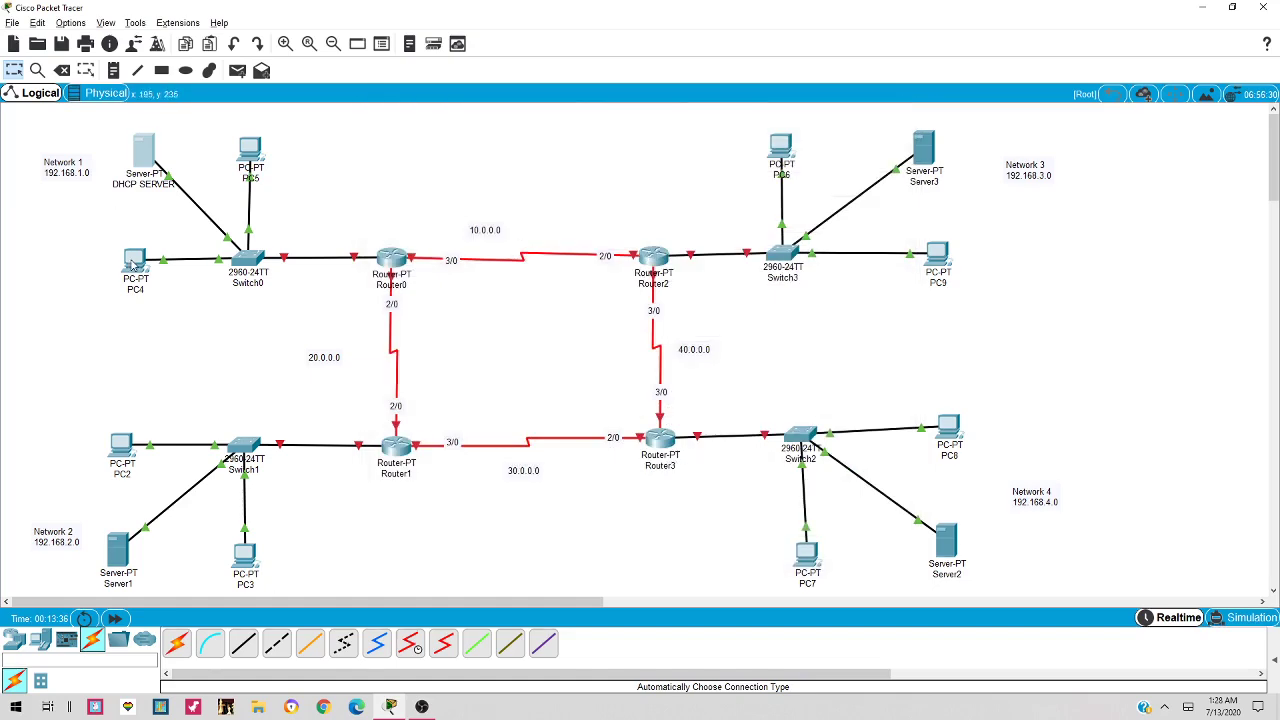
Set PC4 to DHCP so it receives 192.168.1.10, then close its window
{"action": "left_click", "coordinate": [133, 262]}
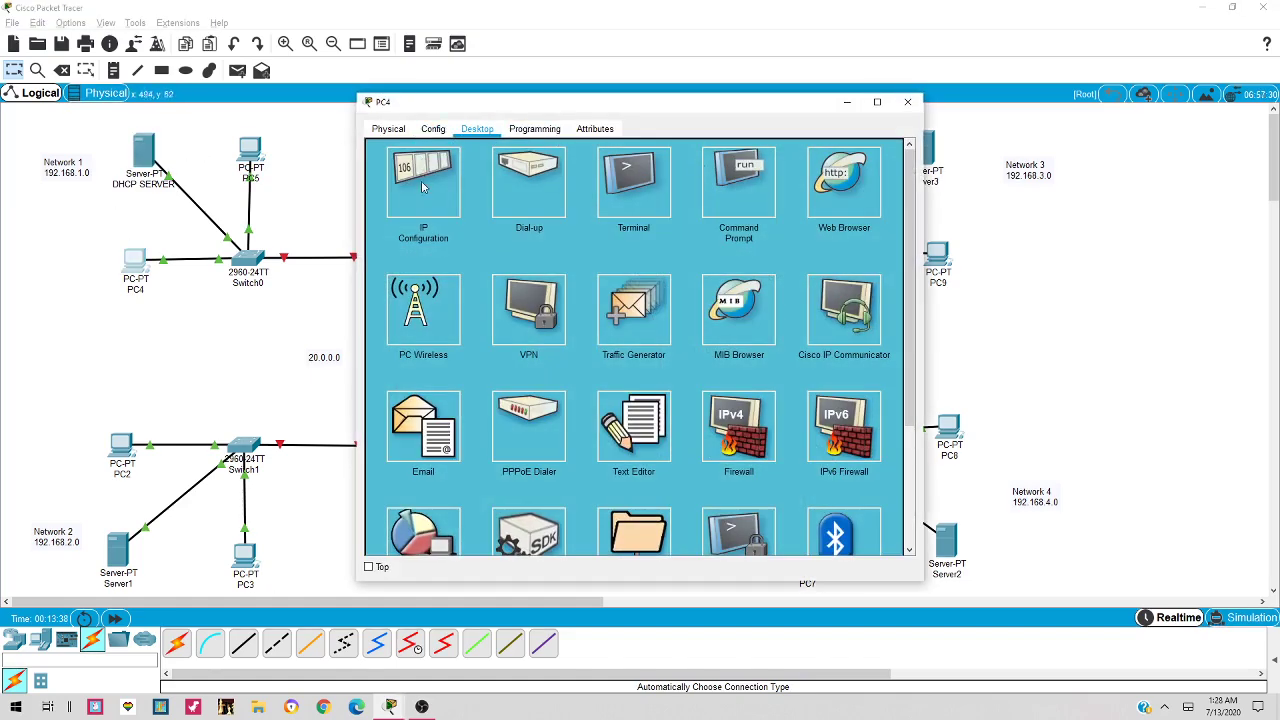
{"action": "left_click", "coordinate": [422, 187]}
{"action": "left_click", "coordinate": [559, 206]}
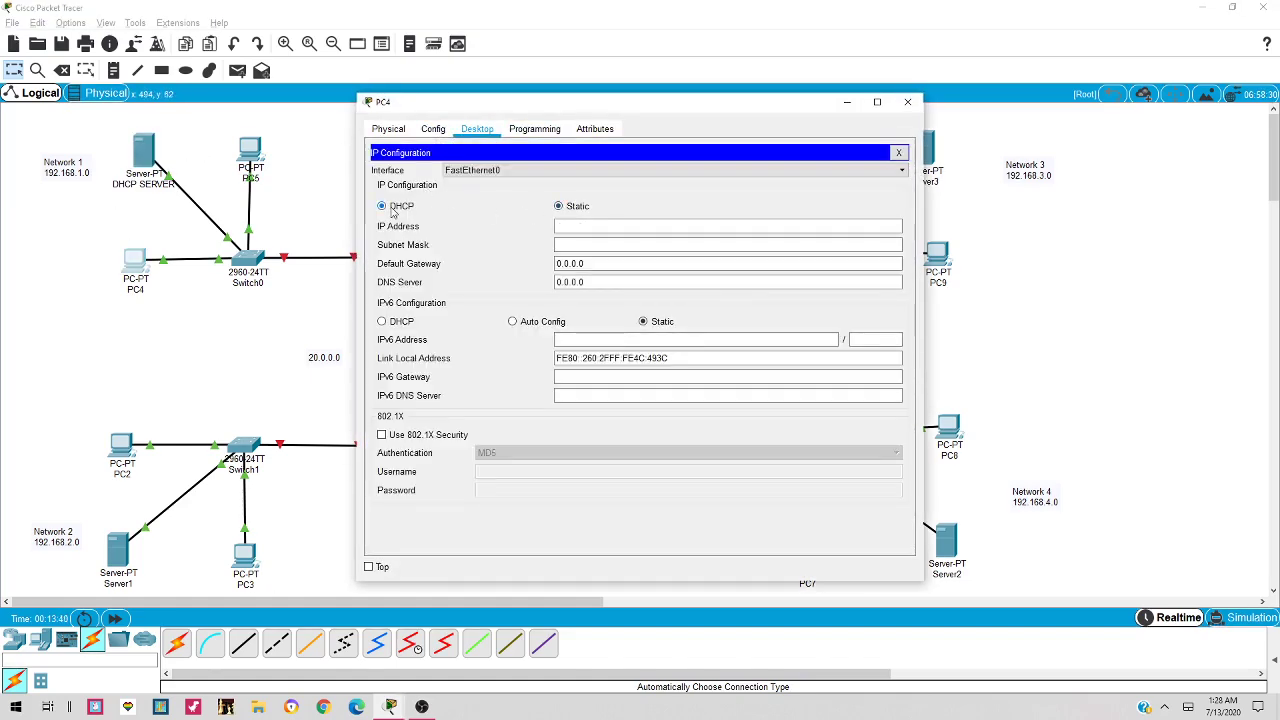
{"action": "left_click", "coordinate": [384, 206]}
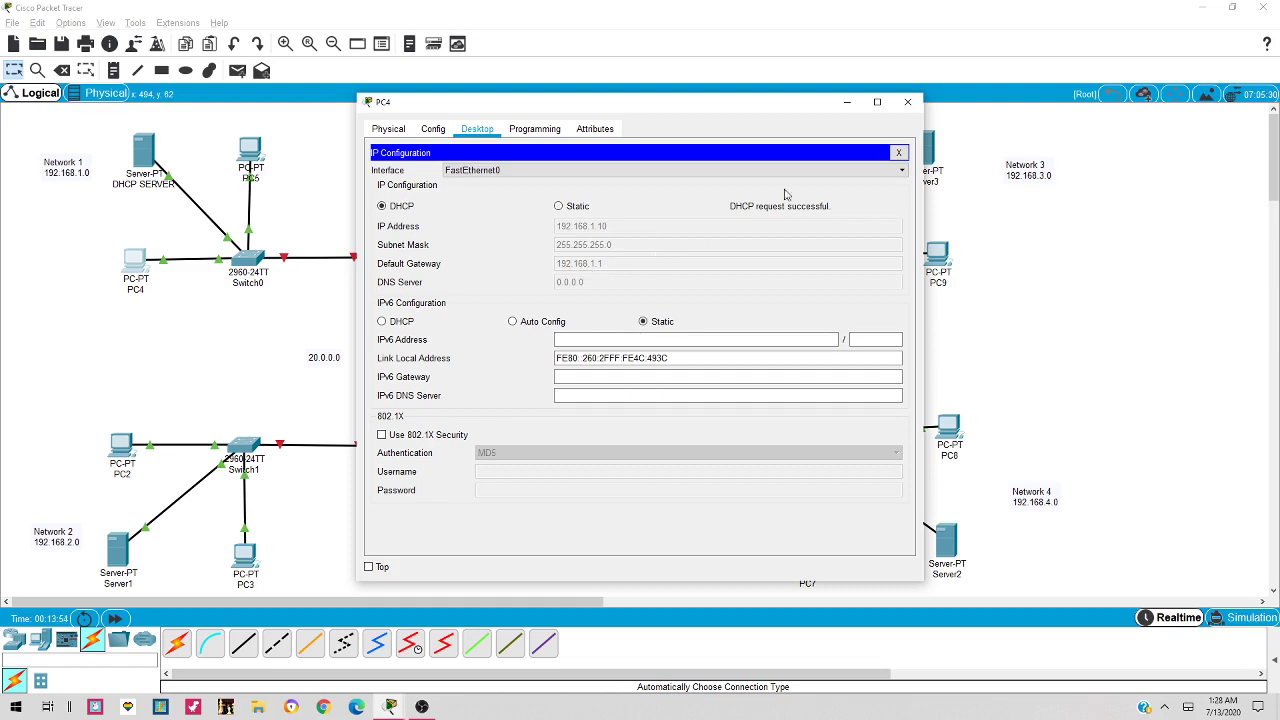
{"action": "left_click", "coordinate": [907, 101]}
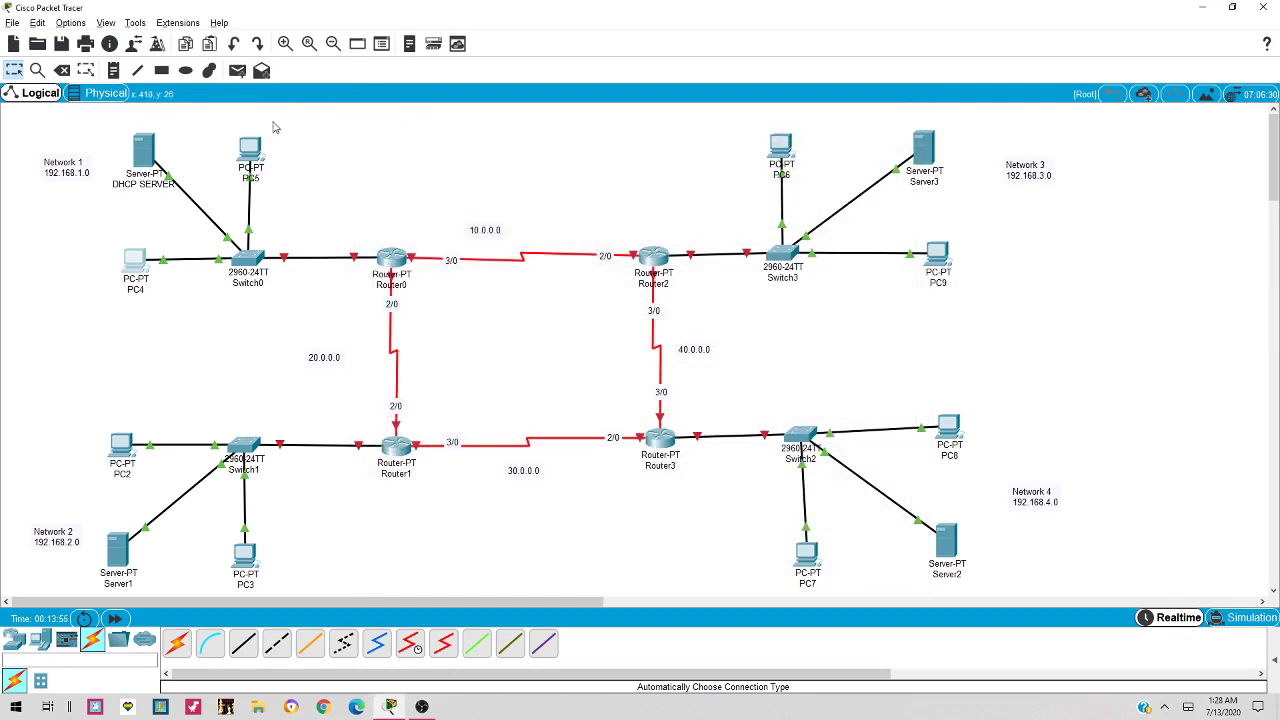
Set PC5 to DHCP so it receives 192.168.1.11, then close its window
{"action": "left_click", "coordinate": [250, 150]}
{"action": "left_click", "coordinate": [477, 130]}
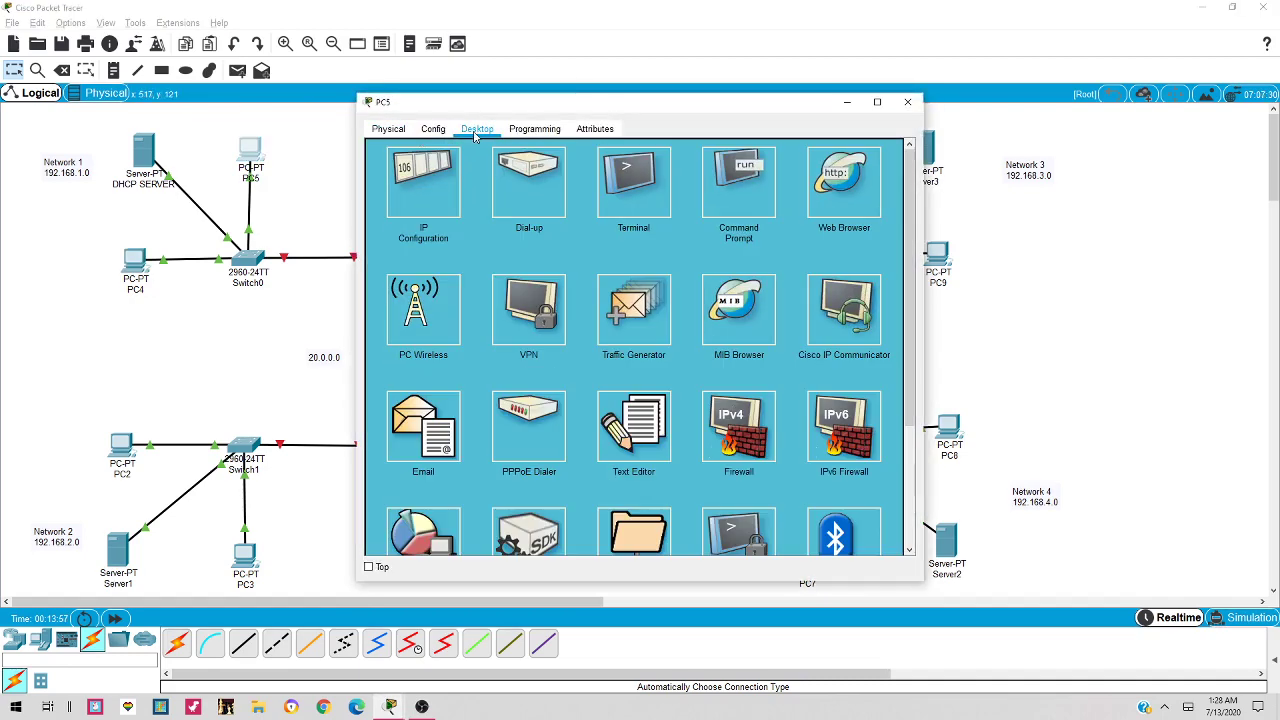
{"action": "left_click", "coordinate": [420, 226]}
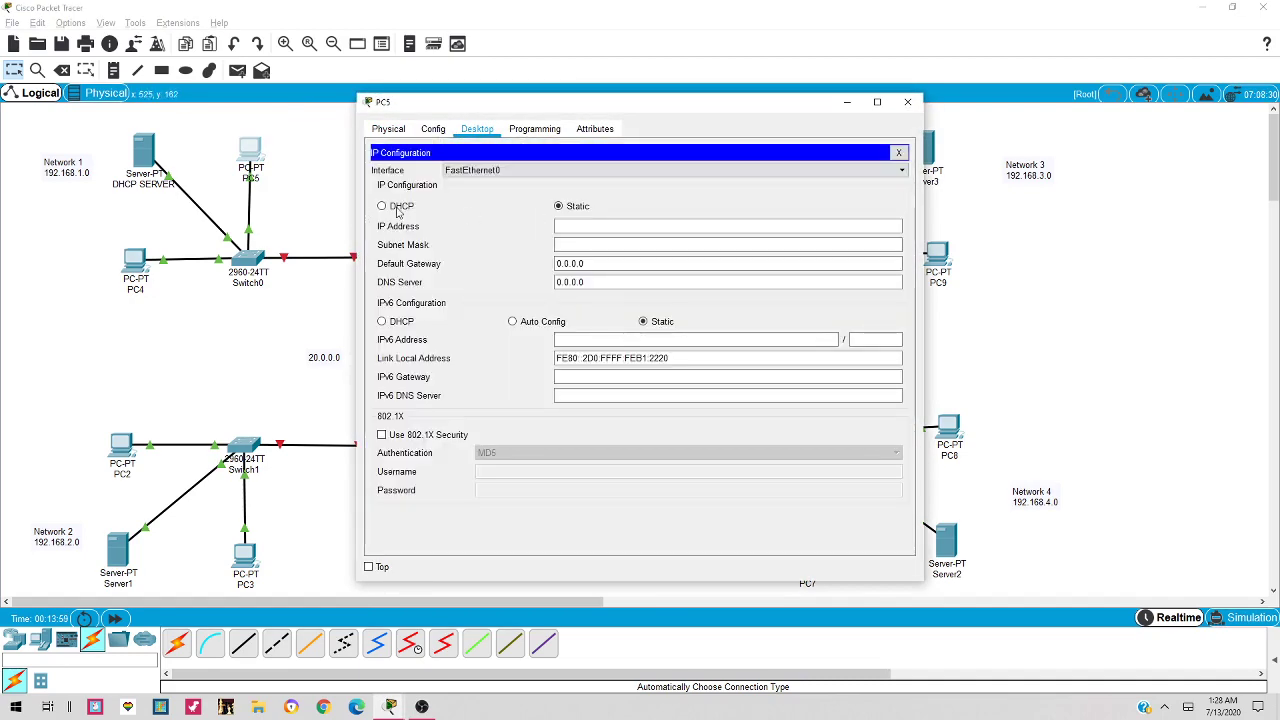
{"action": "left_click", "coordinate": [398, 207]}
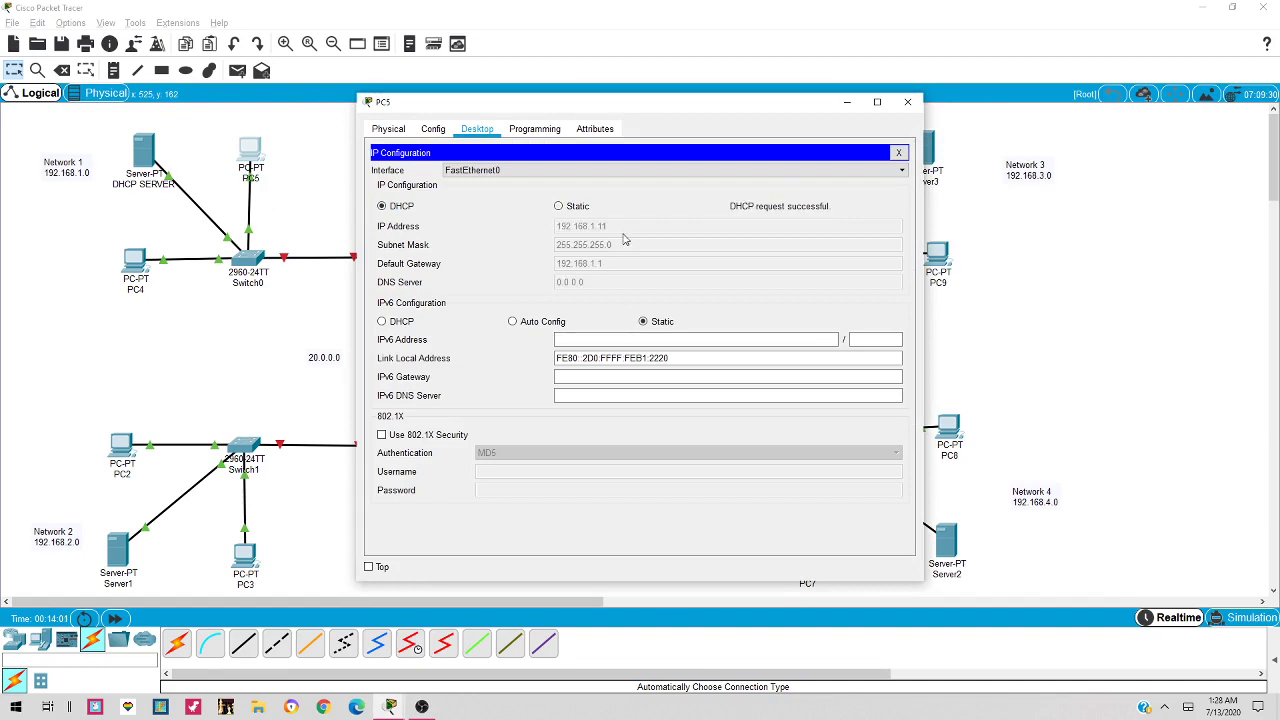
{"action": "left_click", "coordinate": [907, 101]}
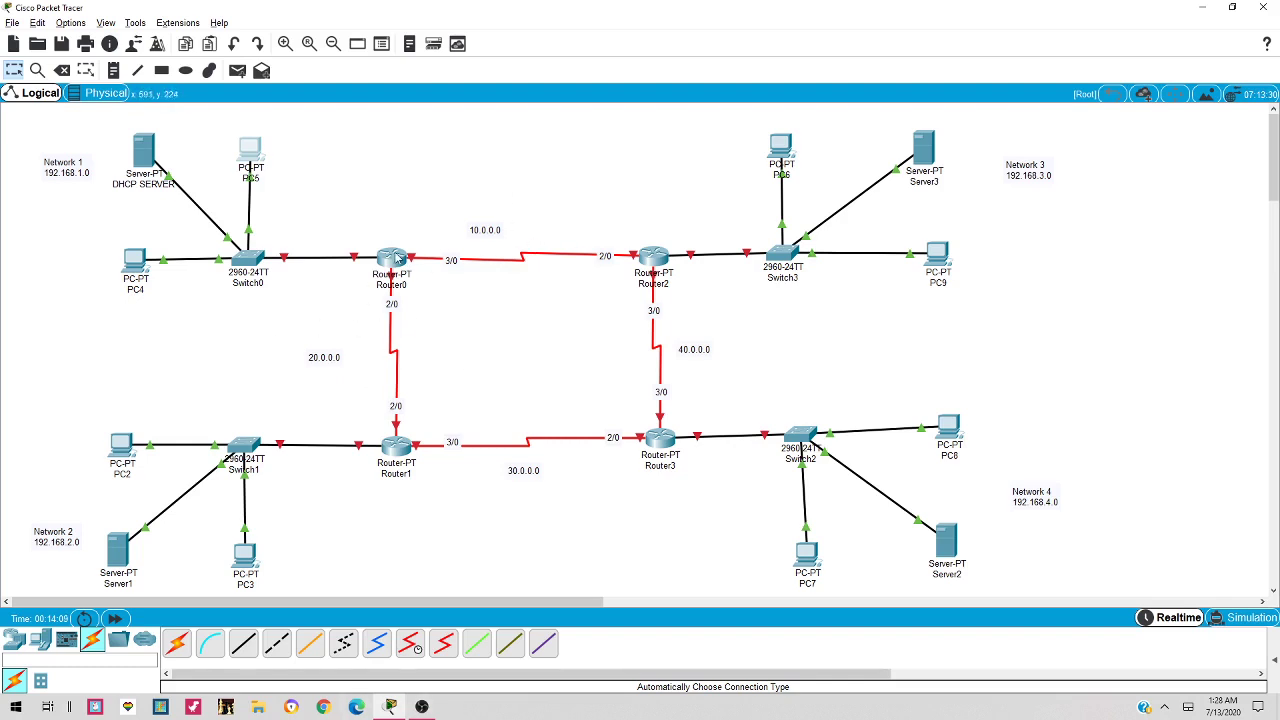
Assign Router0 FastEthernet0/0 192.168.1.1/255.255.255.0, switch the port on, and close the window
{"action": "mouse_move", "coordinate": [397, 258]}
{"action": "left_mouse_down"}
{"action": "mouse_move", "coordinate": [369, 274]}
{"action": "mouse_move", "coordinate": [388, 278]}
{"action": "mouse_move", "coordinate": [356, 262]}
{"action": "left_mouse_up"}
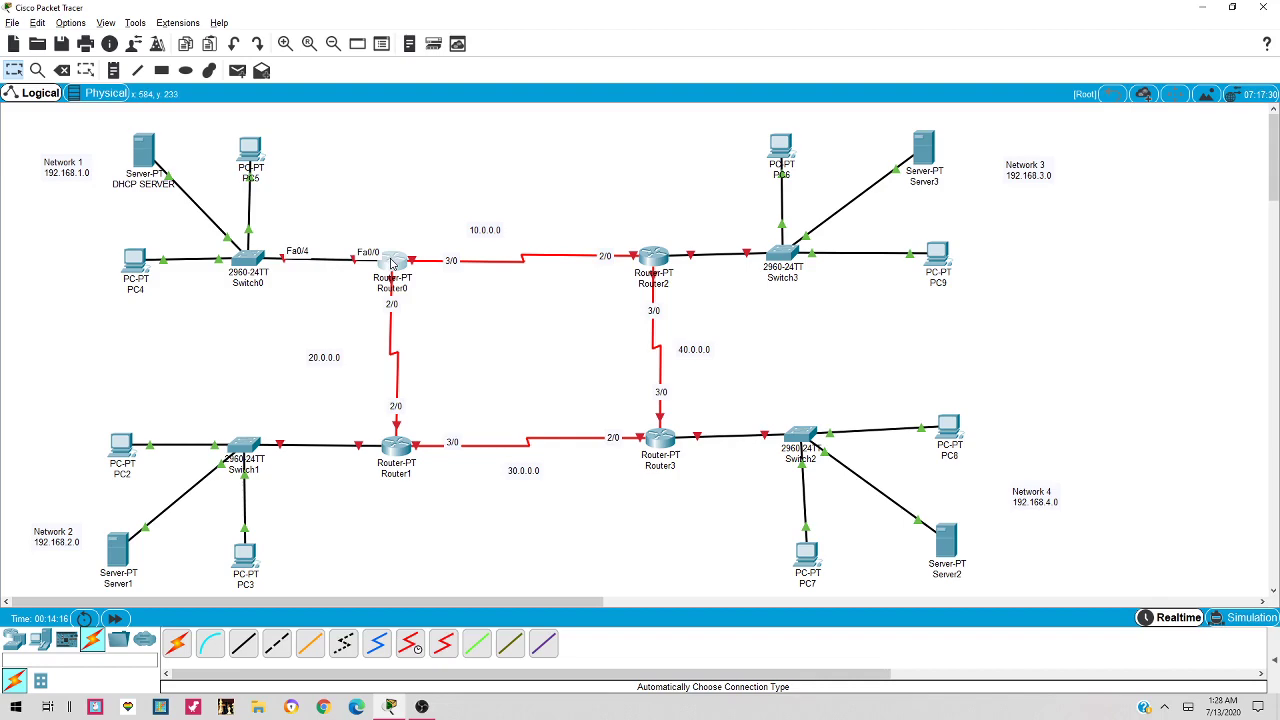
{"action": "left_click", "coordinate": [392, 263]}
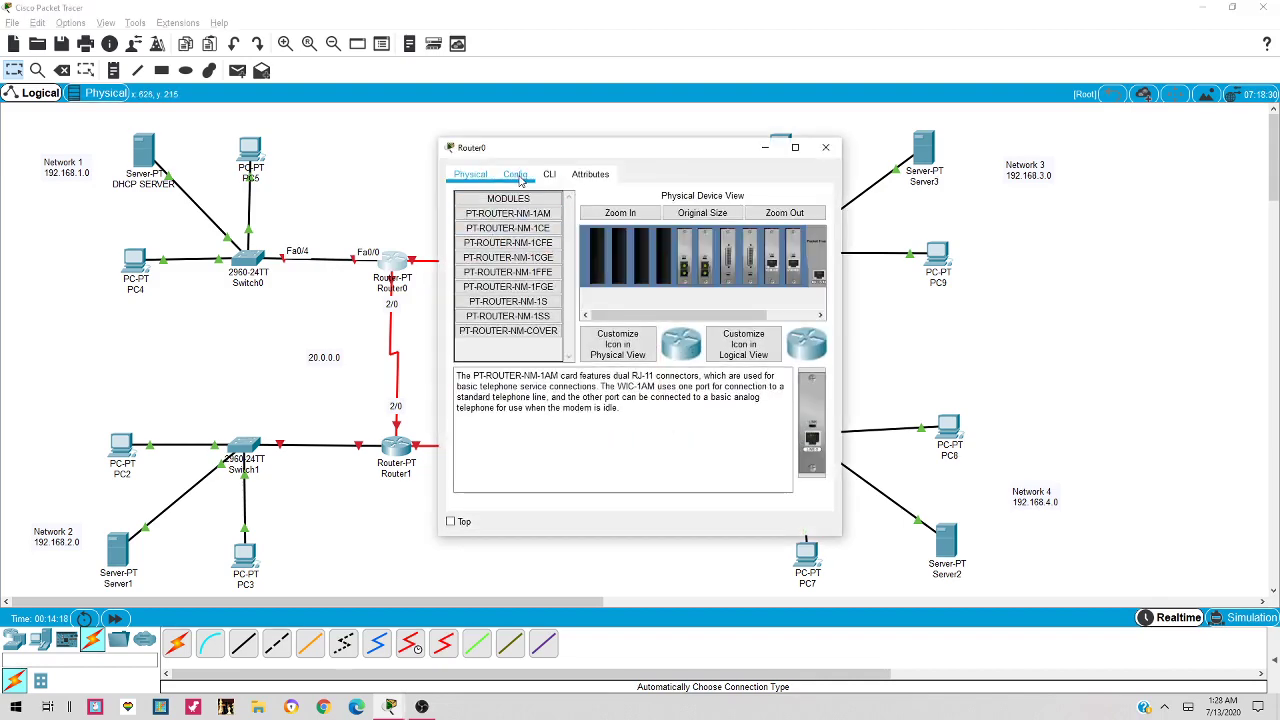
{"action": "left_click", "coordinate": [517, 176]}
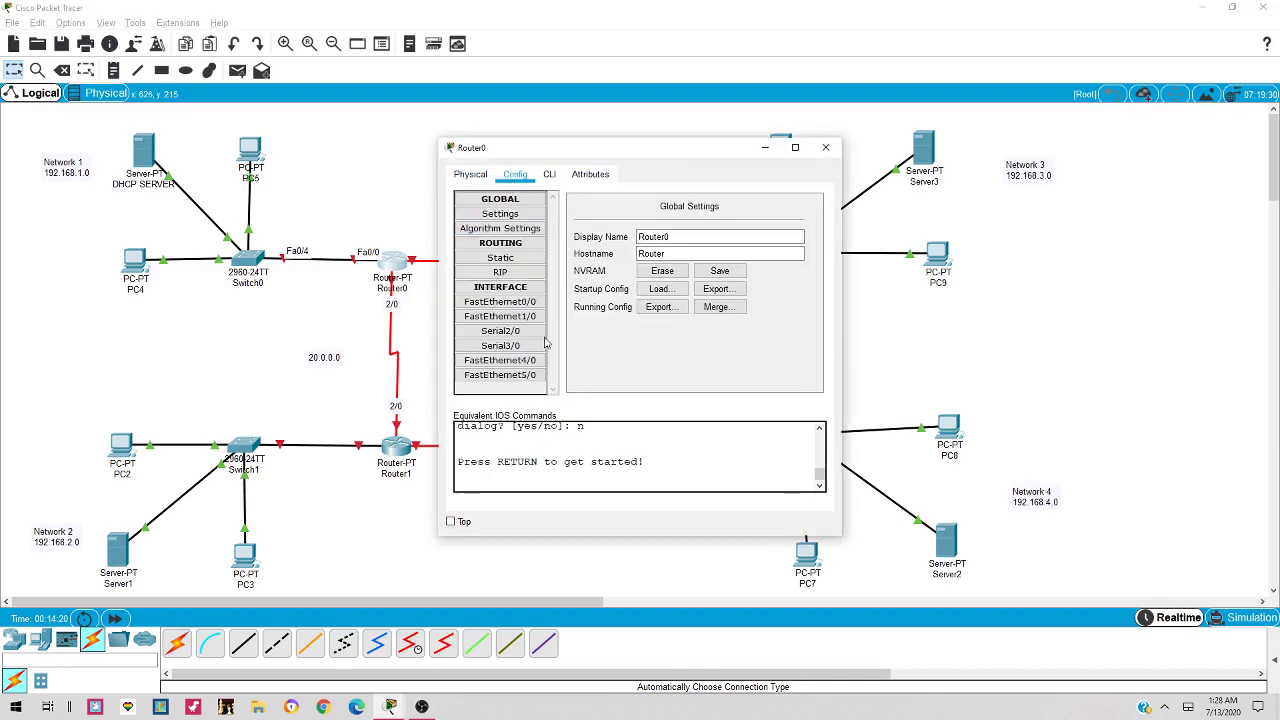
{"action": "left_click", "coordinate": [520, 302]}
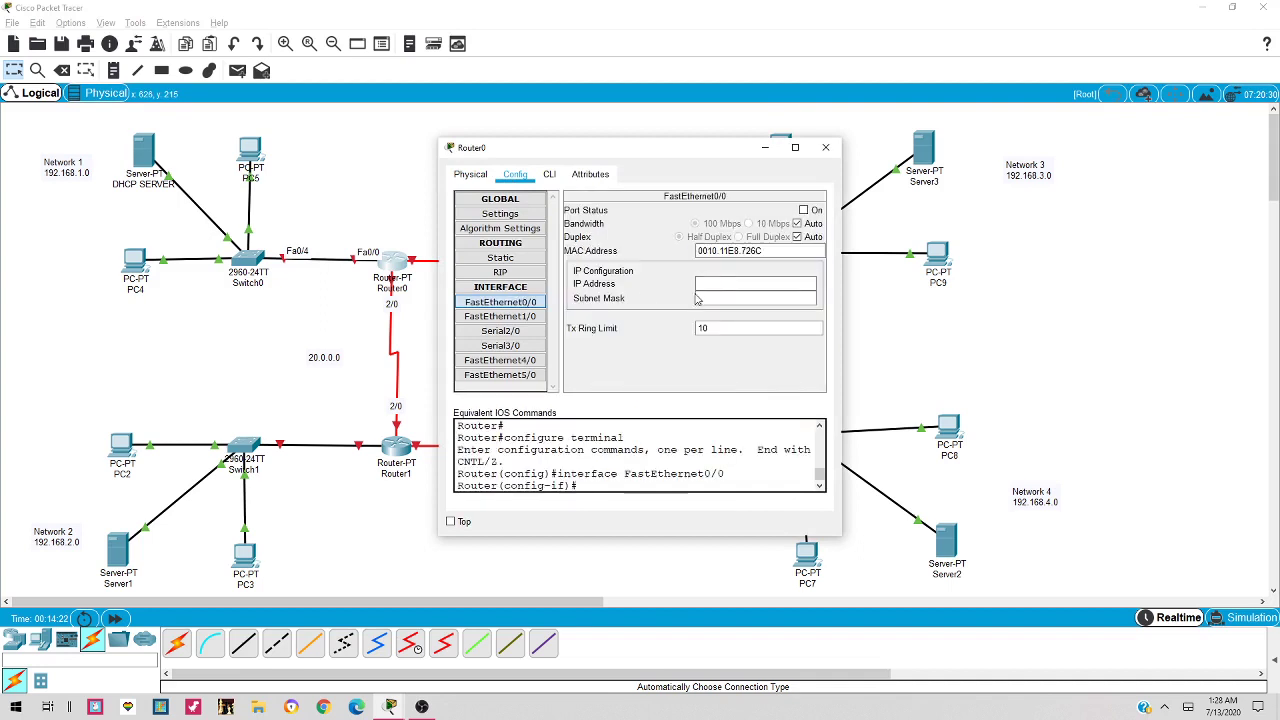
{"action": "left_click", "coordinate": [716, 286]}
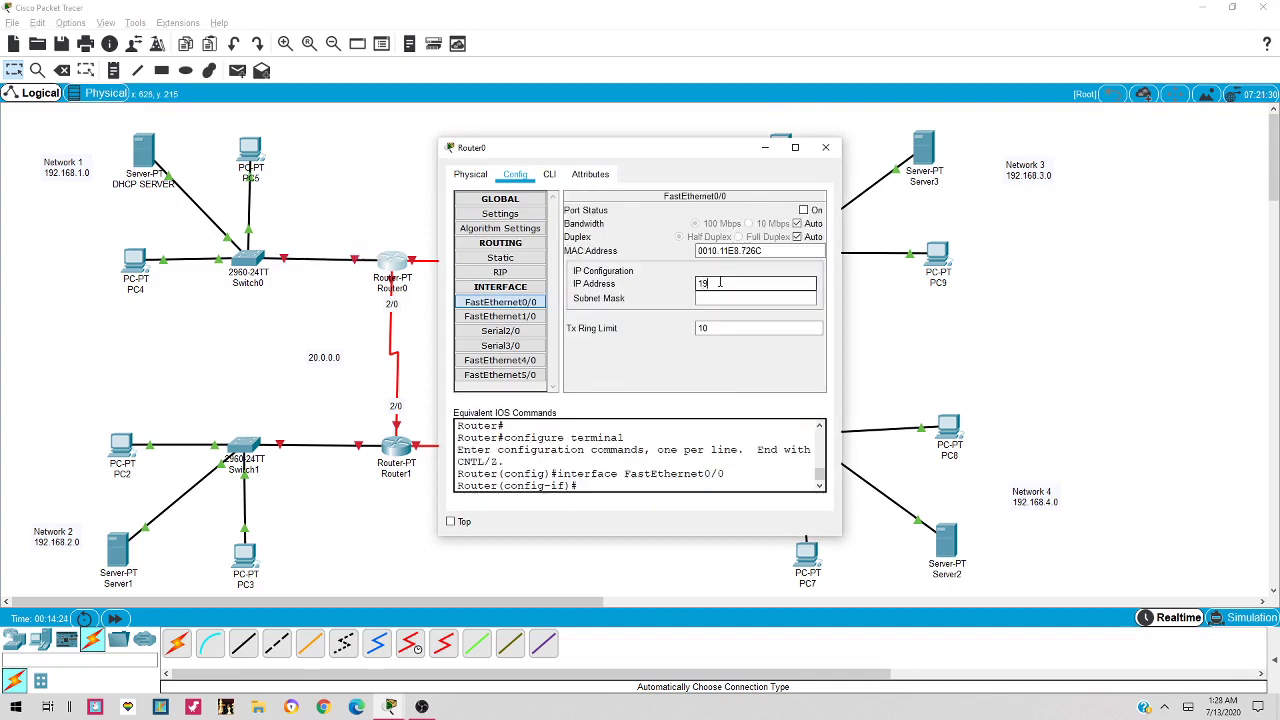
{"action": "type", "text": "192.168.1.1"}
{"action": "key", "text": "Tab"}
{"action": "left_click", "coordinate": [804, 210]}
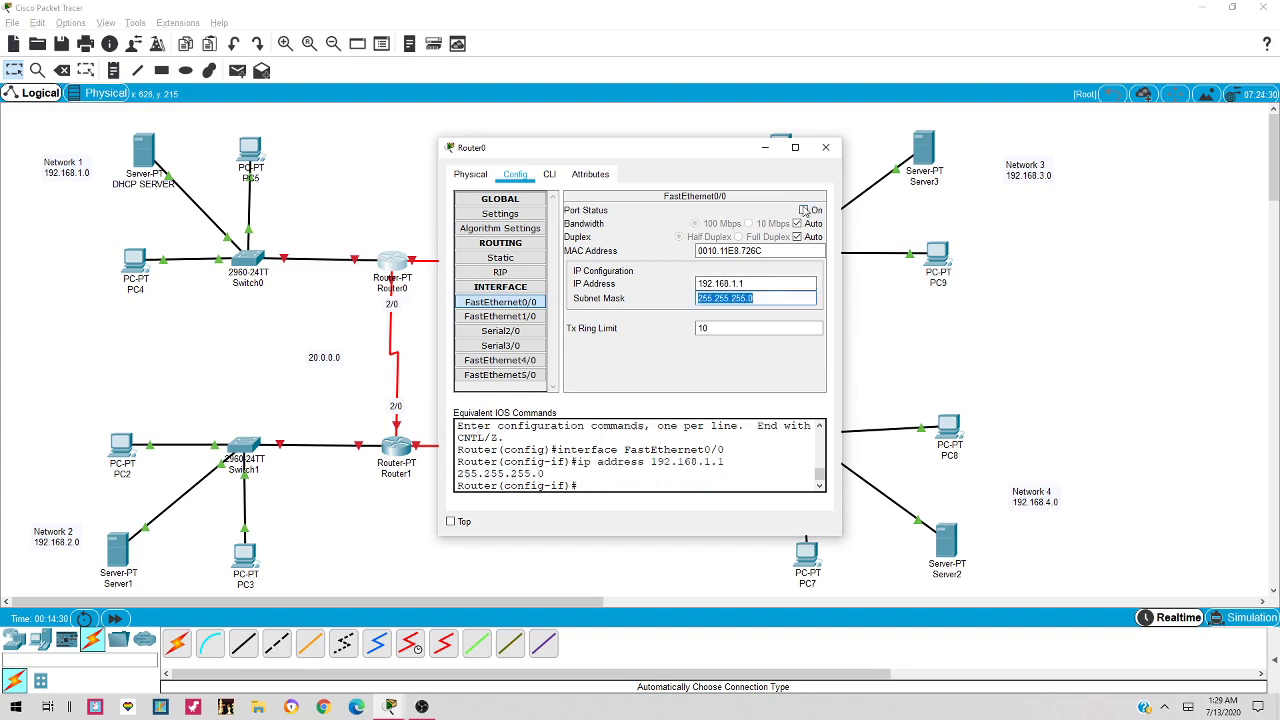
{"action": "left_click", "coordinate": [826, 148]}
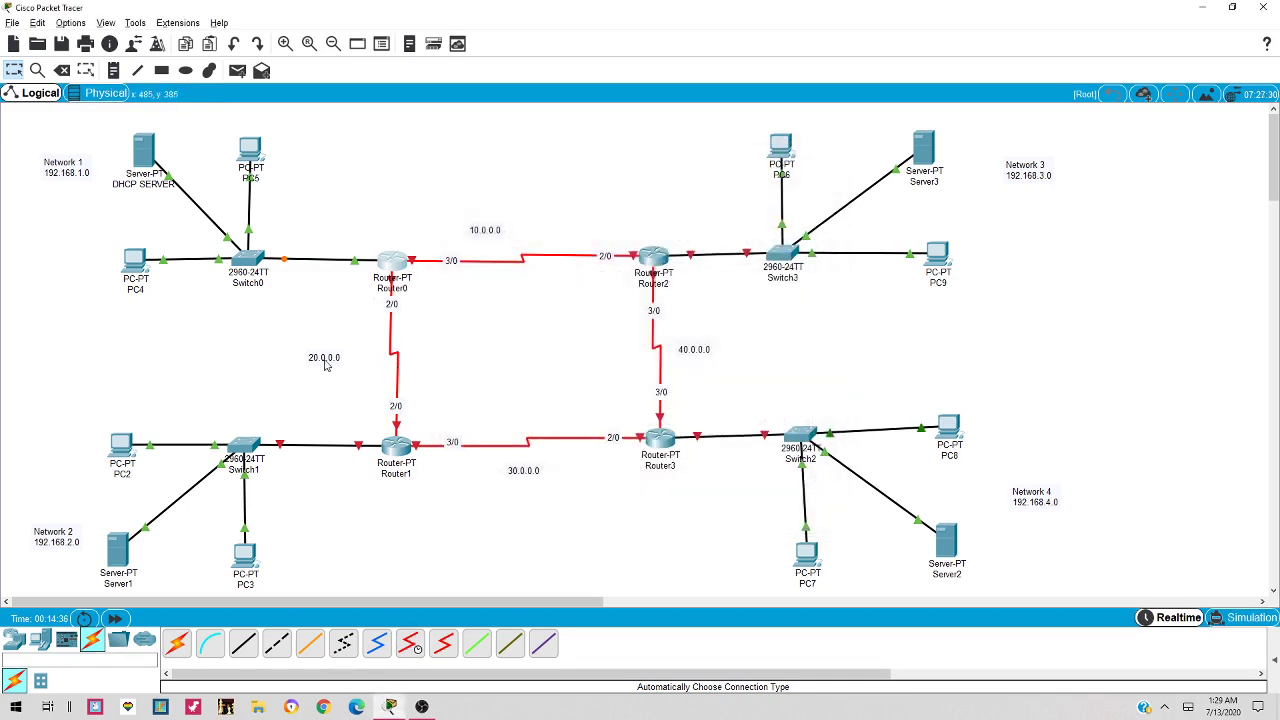
Give Router0's Serial2/0 the address 20.0.0.1 with mask 255.0.0.0 and switch it on
{"action": "left_click_drag", "start_coordinate": [325, 364], "coordinate": [331, 351]}
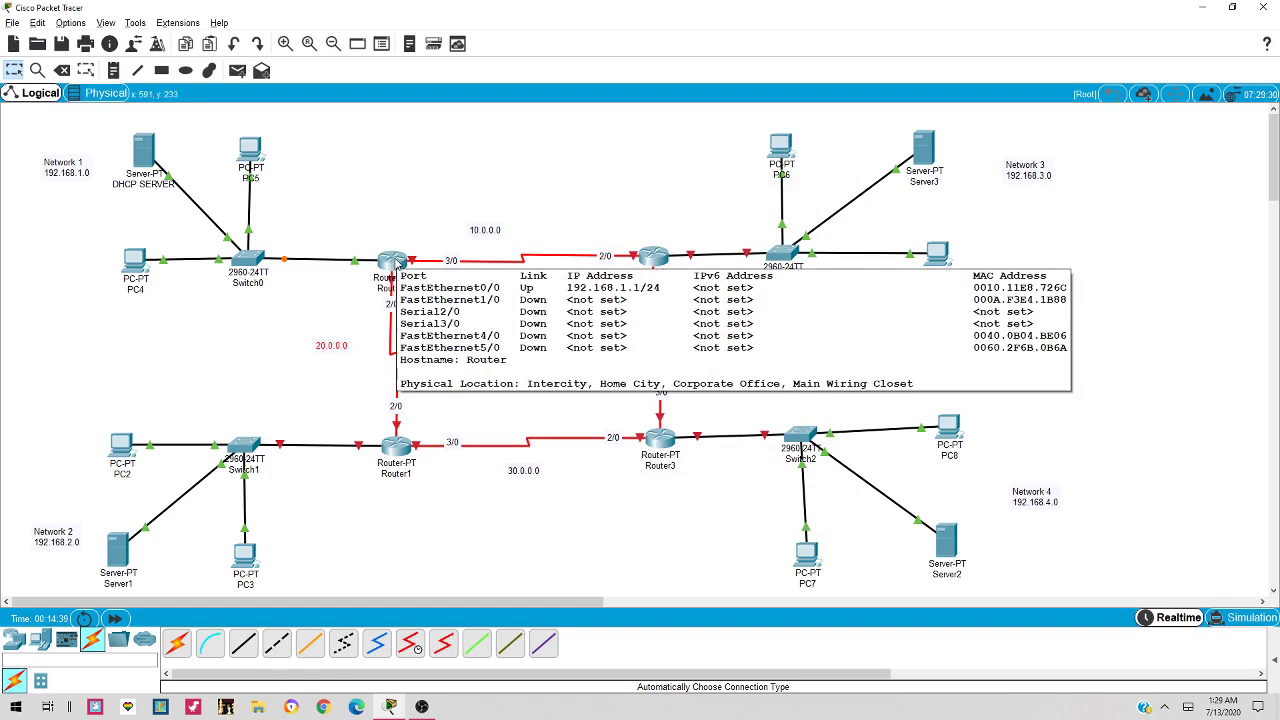
{"action": "left_click", "coordinate": [397, 262]}
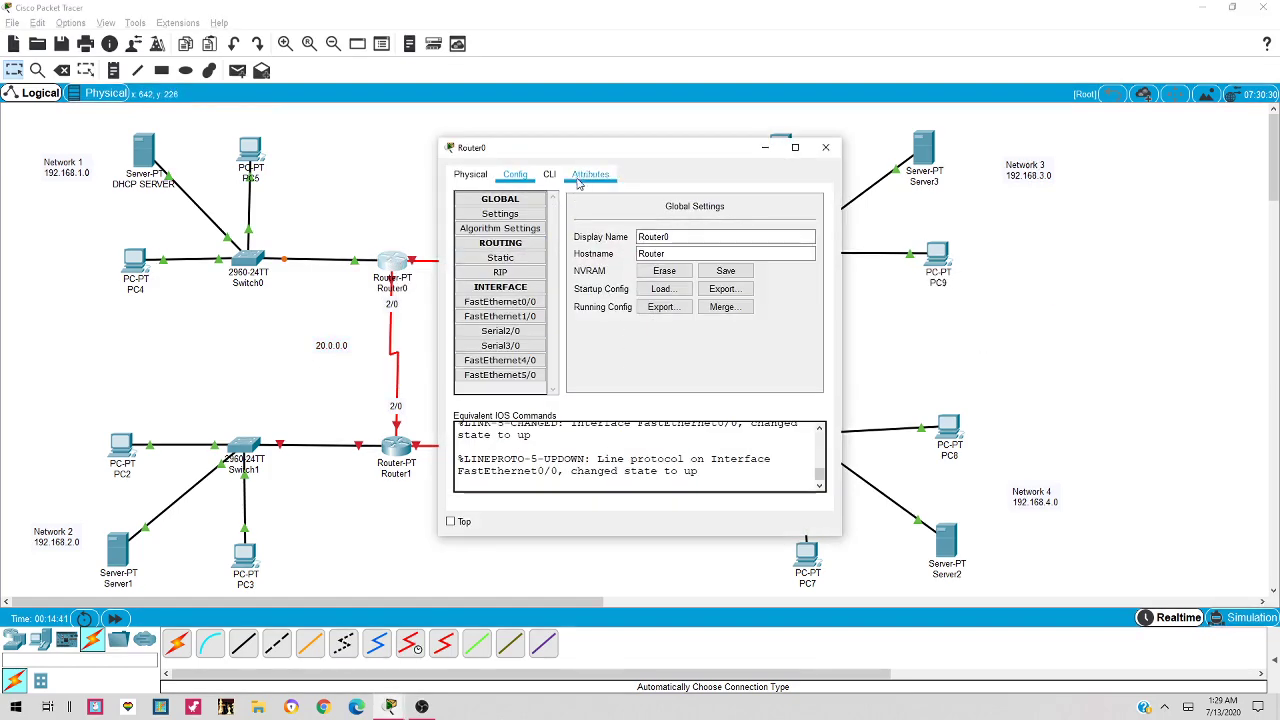
{"action": "left_click_drag", "start_coordinate": [650, 142], "coordinate": [769, 140]}
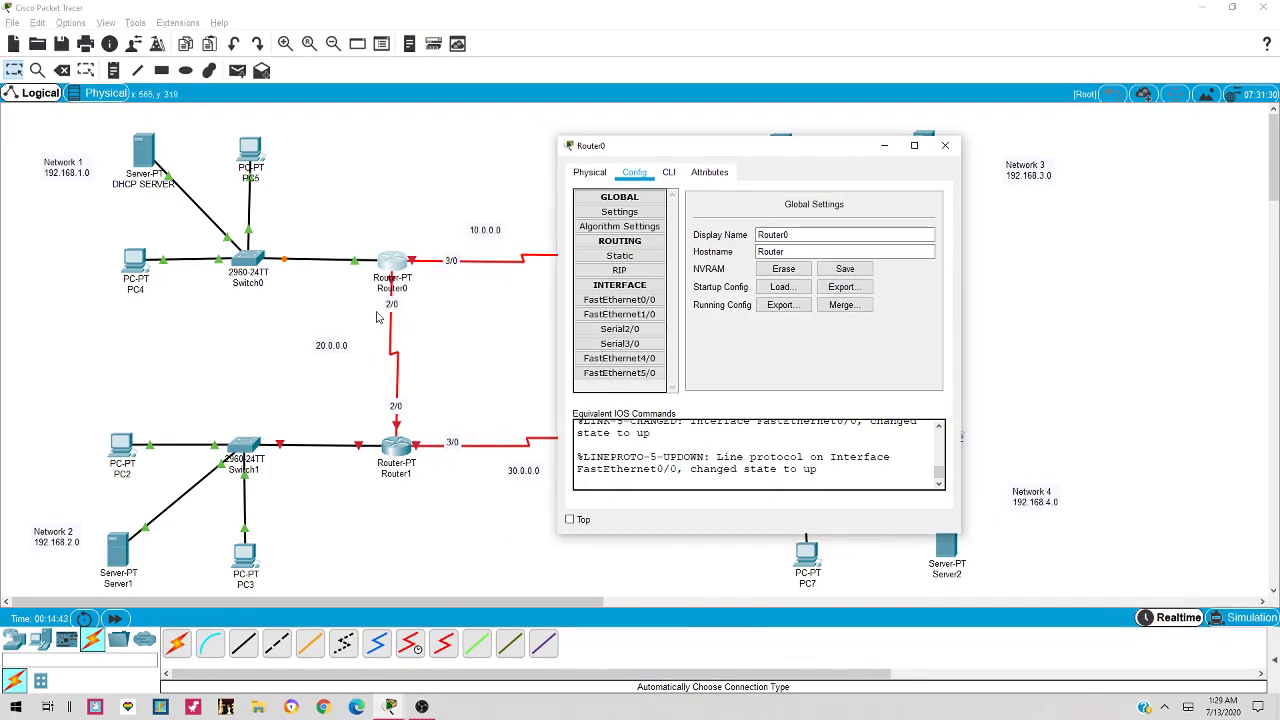
{"action": "left_click", "coordinate": [636, 336]}
{"action": "left_click", "coordinate": [886, 270]}
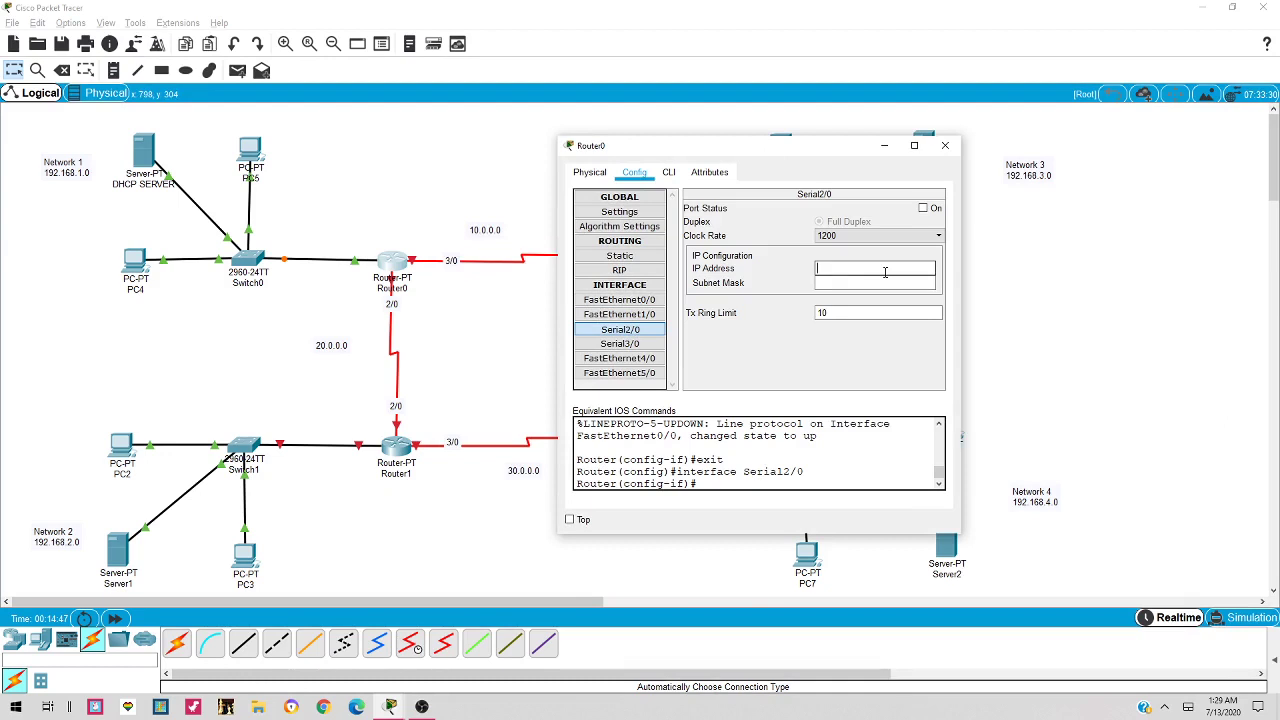
{"action": "type", "text": "20.0.0.1"}
{"action": "key", "text": "Tab"}
{"action": "left_click", "coordinate": [923, 208]}
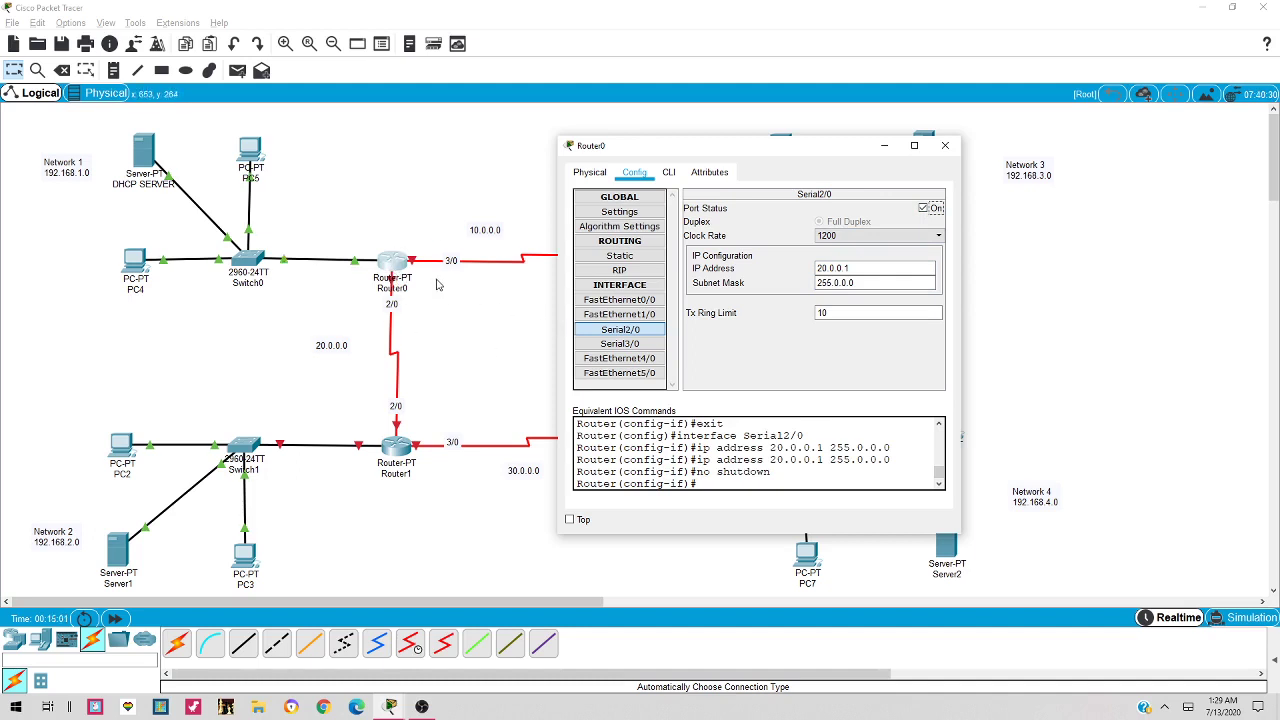
Set Router0's Serial3/0 to 10.0.0.1/255.0.0.0, switch it on at clock rate 72000, and close Router0
{"action": "left_click", "coordinate": [643, 347]}
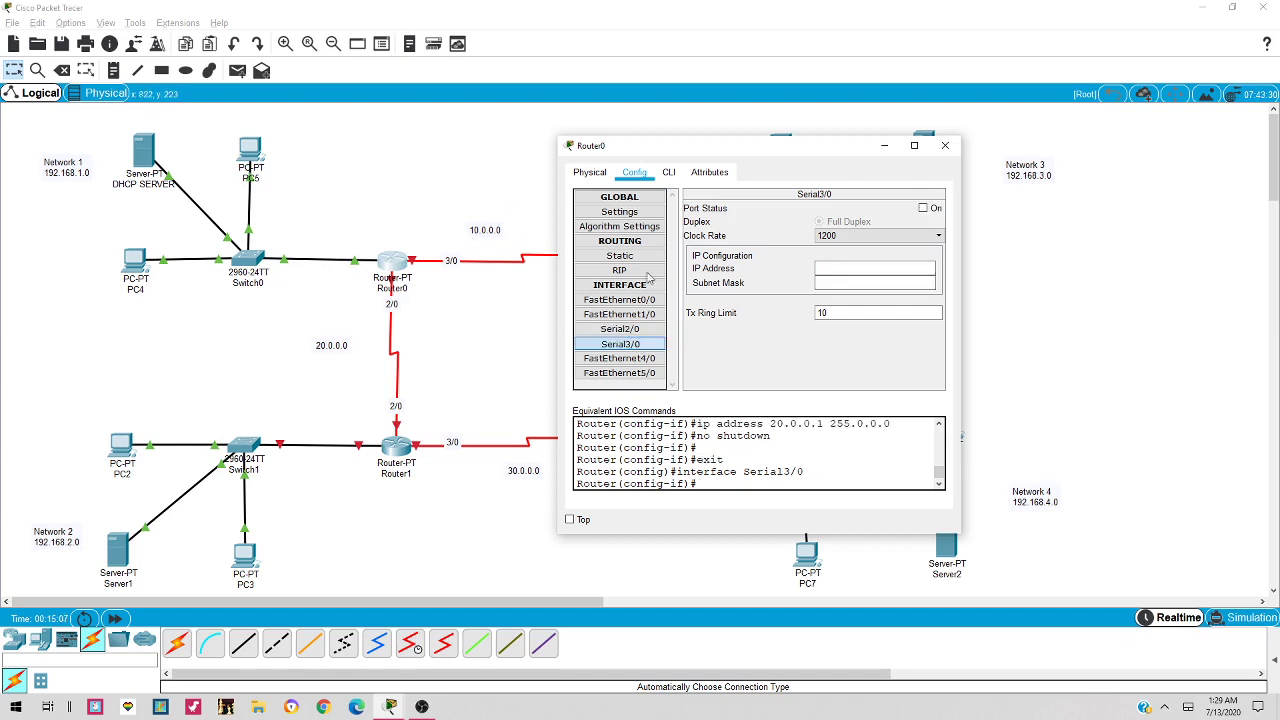
{"action": "left_click", "coordinate": [844, 266]}
{"action": "type", "text": "10.0.0.1"}
{"action": "key", "text": "Tab"}
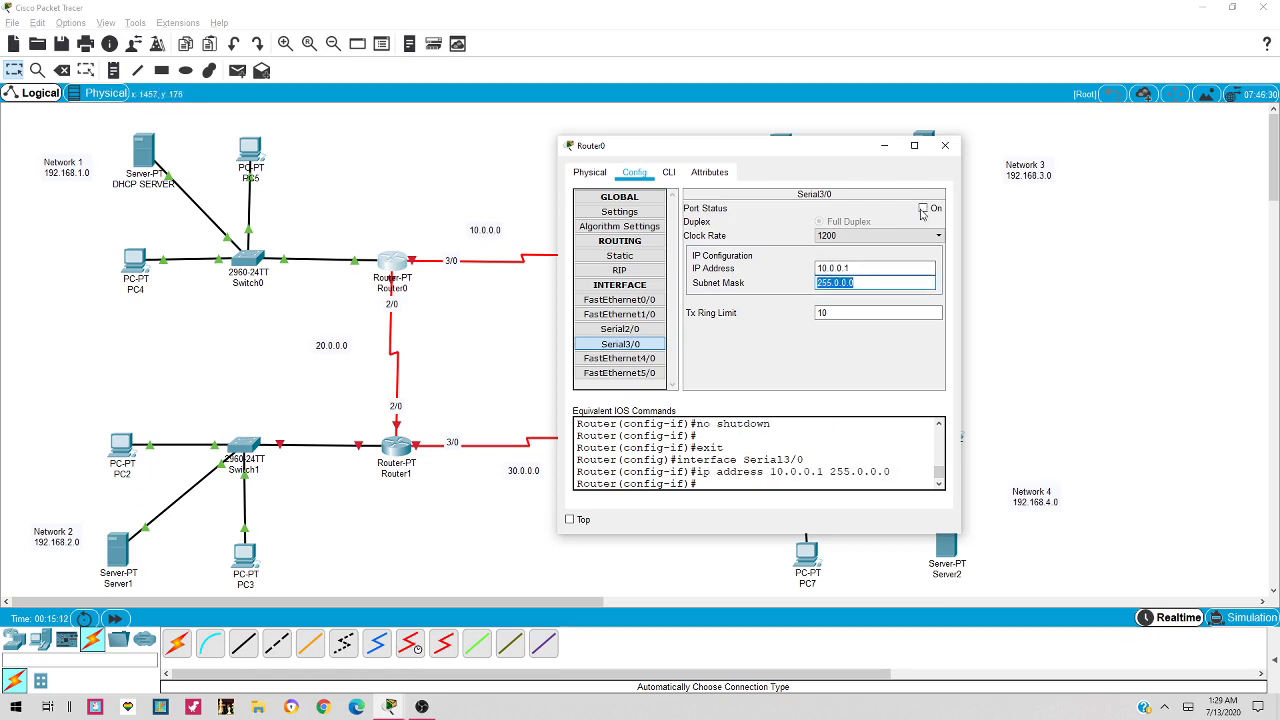
{"action": "left_click", "coordinate": [923, 209]}
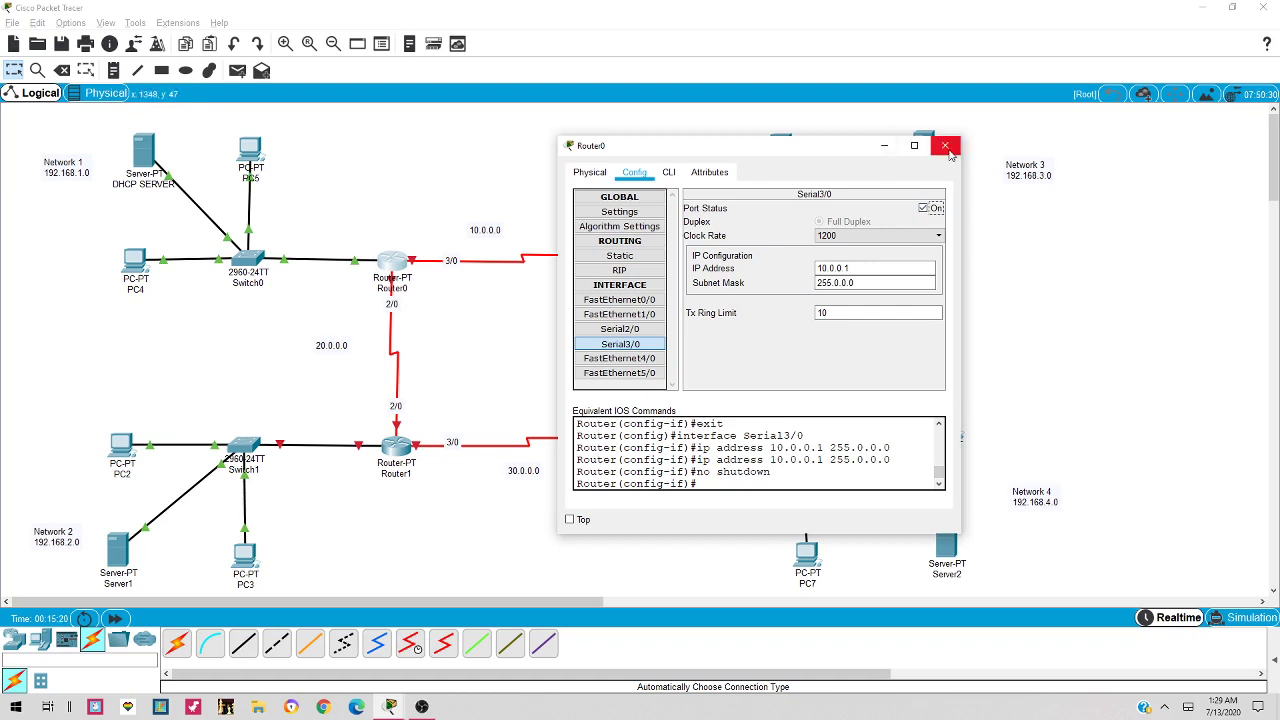
{"action": "left_click", "coordinate": [930, 236]}
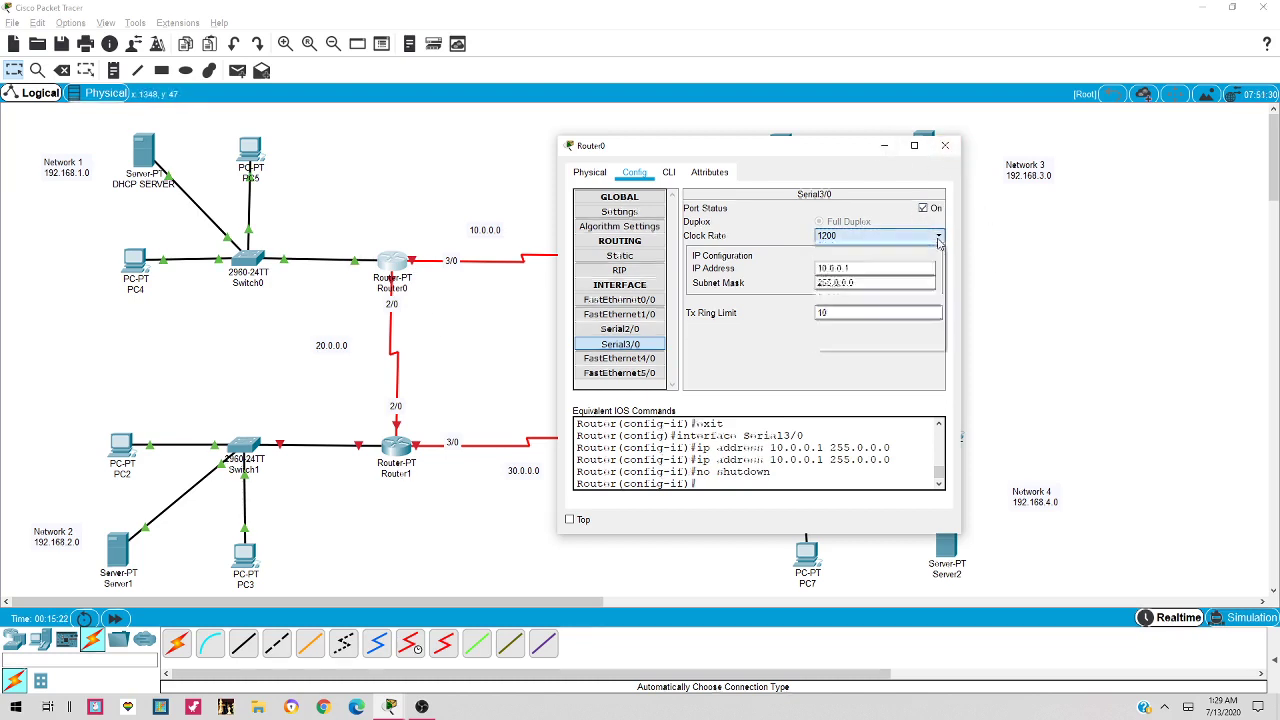
{"action": "left_click", "coordinate": [886, 334]}
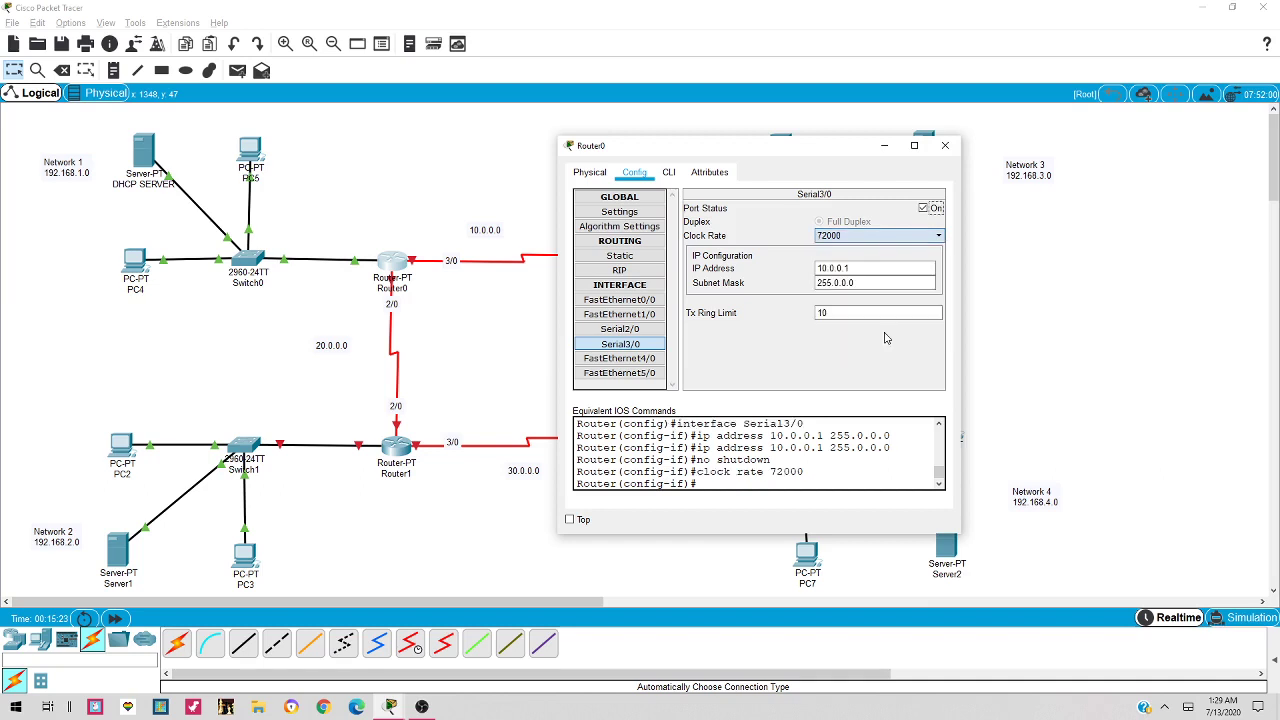
{"action": "left_click", "coordinate": [946, 147]}
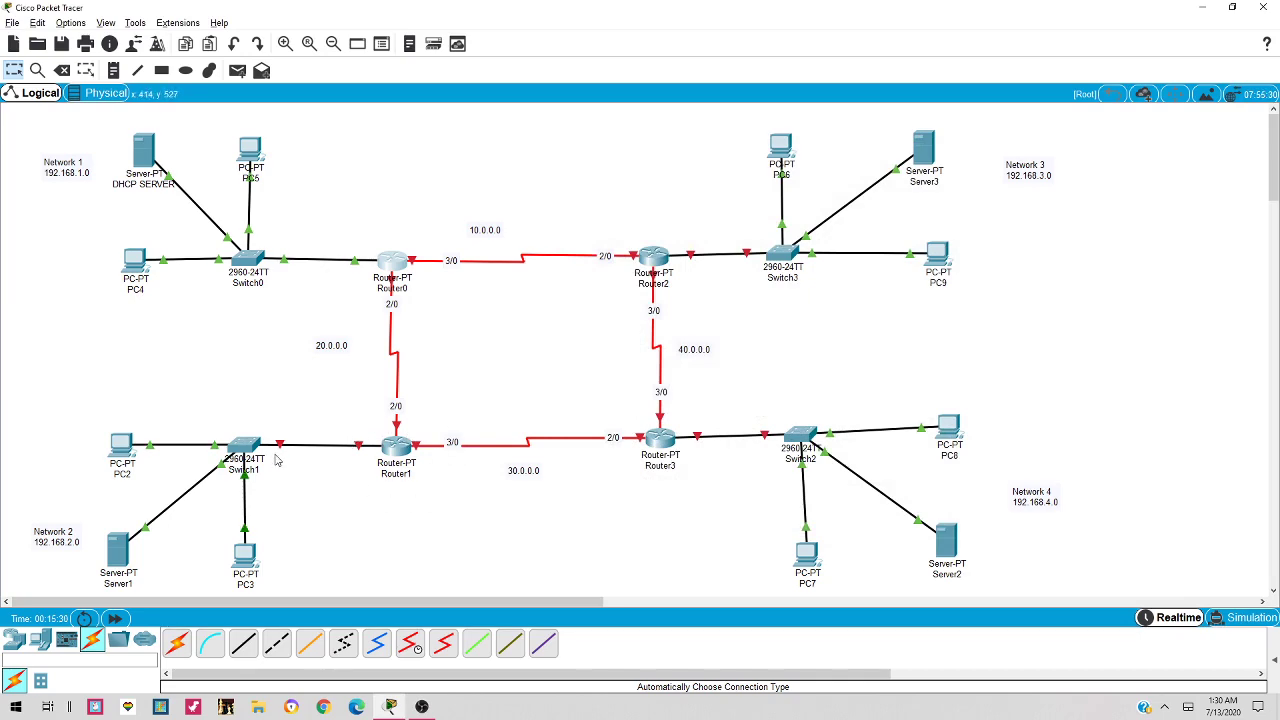
Assign Router1's FastEthernet0/0 192.168.2.1 with mask 255.255.255.0 and turn the port on
{"action": "left_click", "coordinate": [396, 448]}
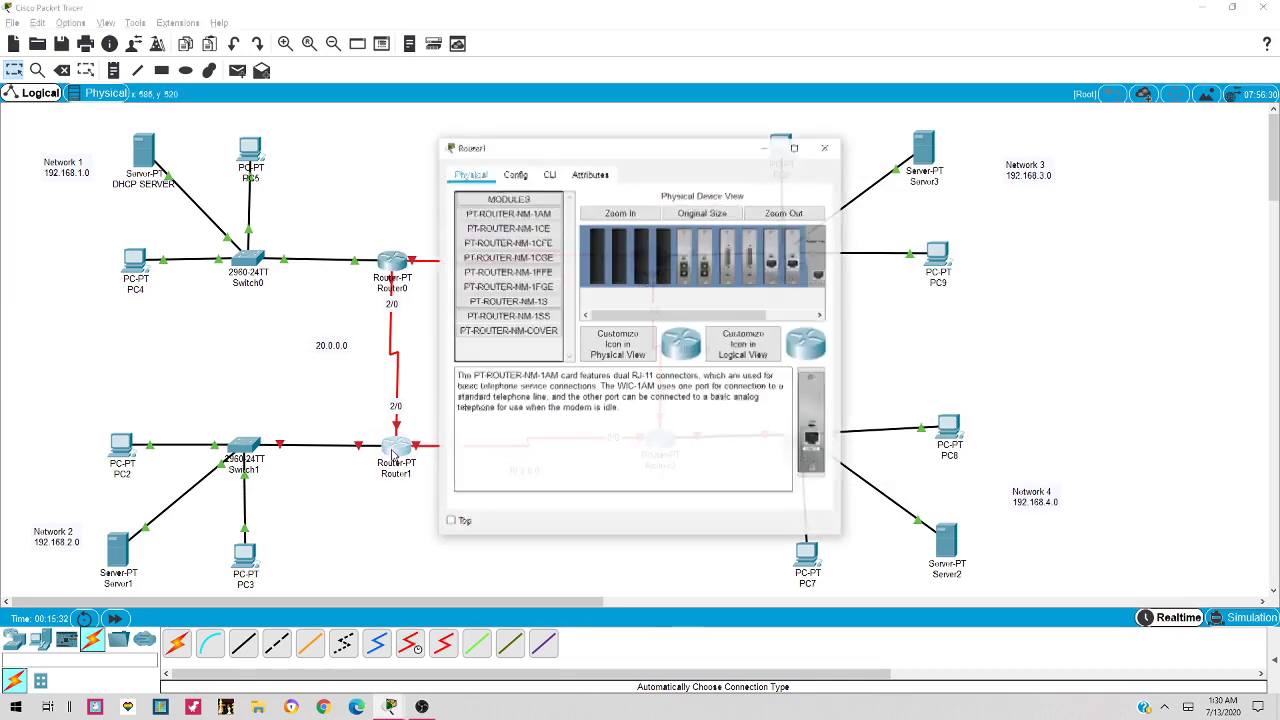
{"action": "left_click", "coordinate": [516, 175]}
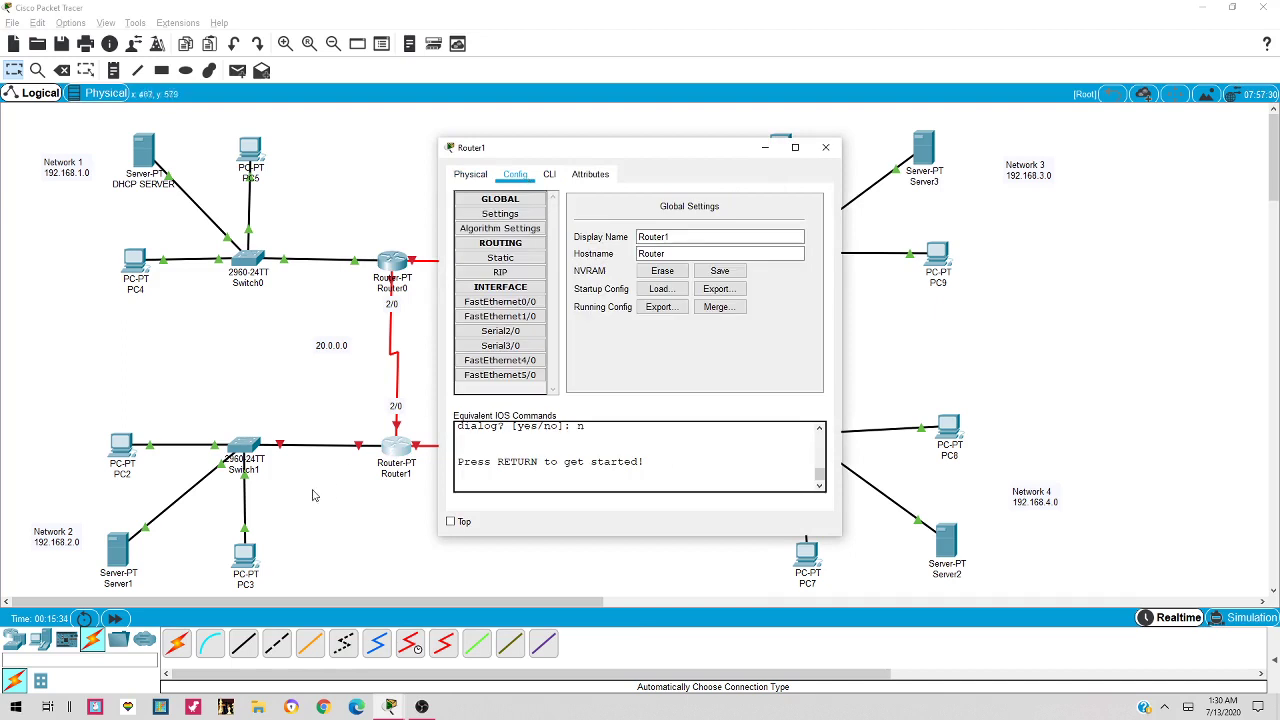
{"action": "left_click", "coordinate": [825, 147]}
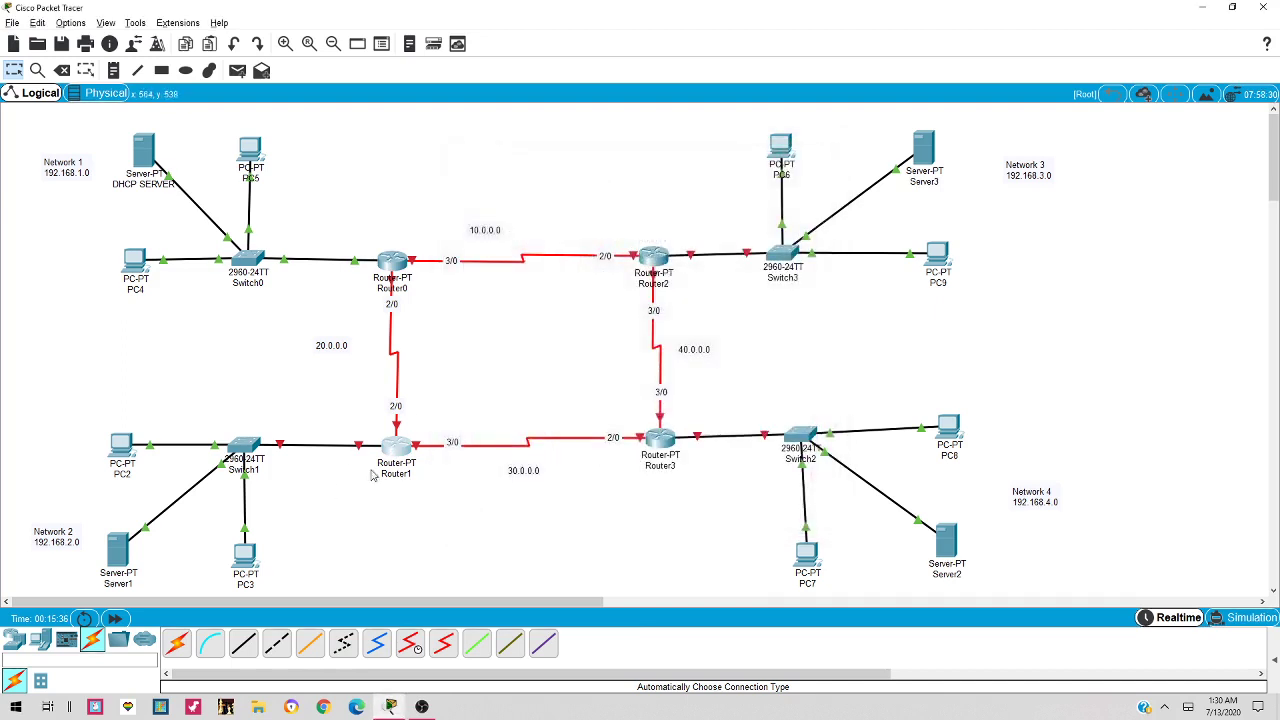
{"action": "mouse_move", "coordinate": [371, 449]}
{"action": "left_click", "coordinate": [400, 452]}
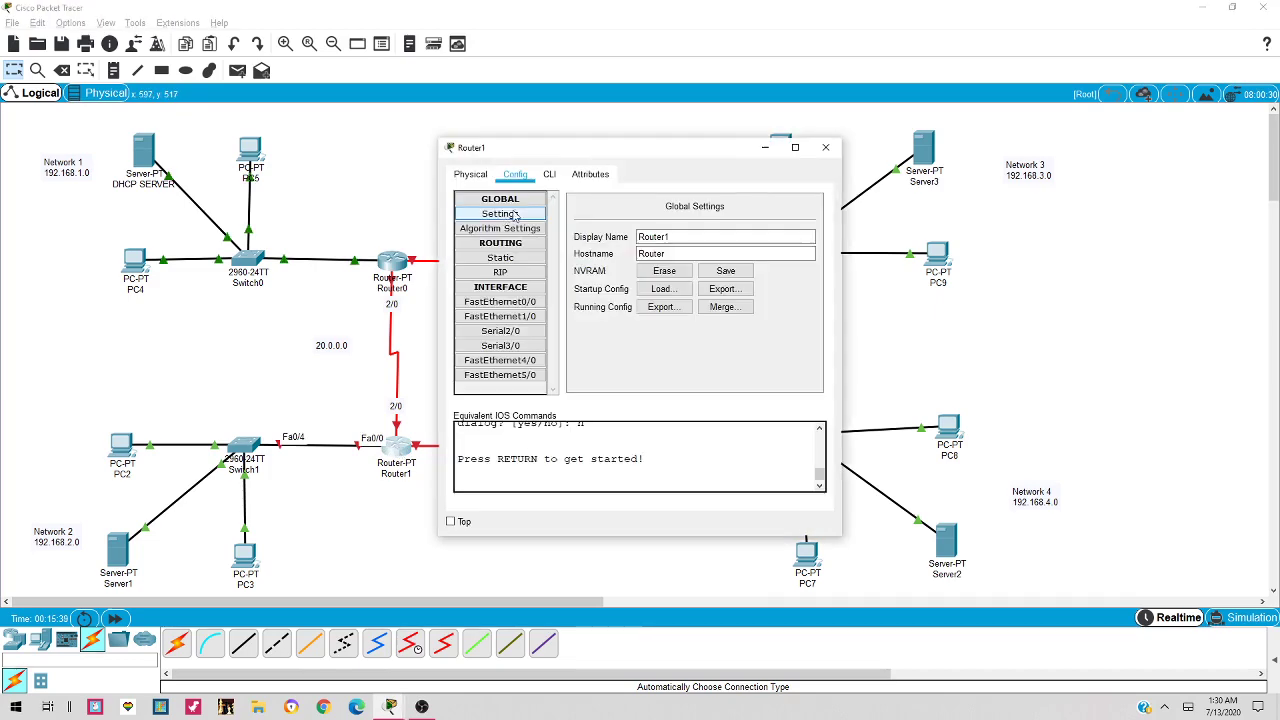
{"action": "left_click", "coordinate": [519, 304]}
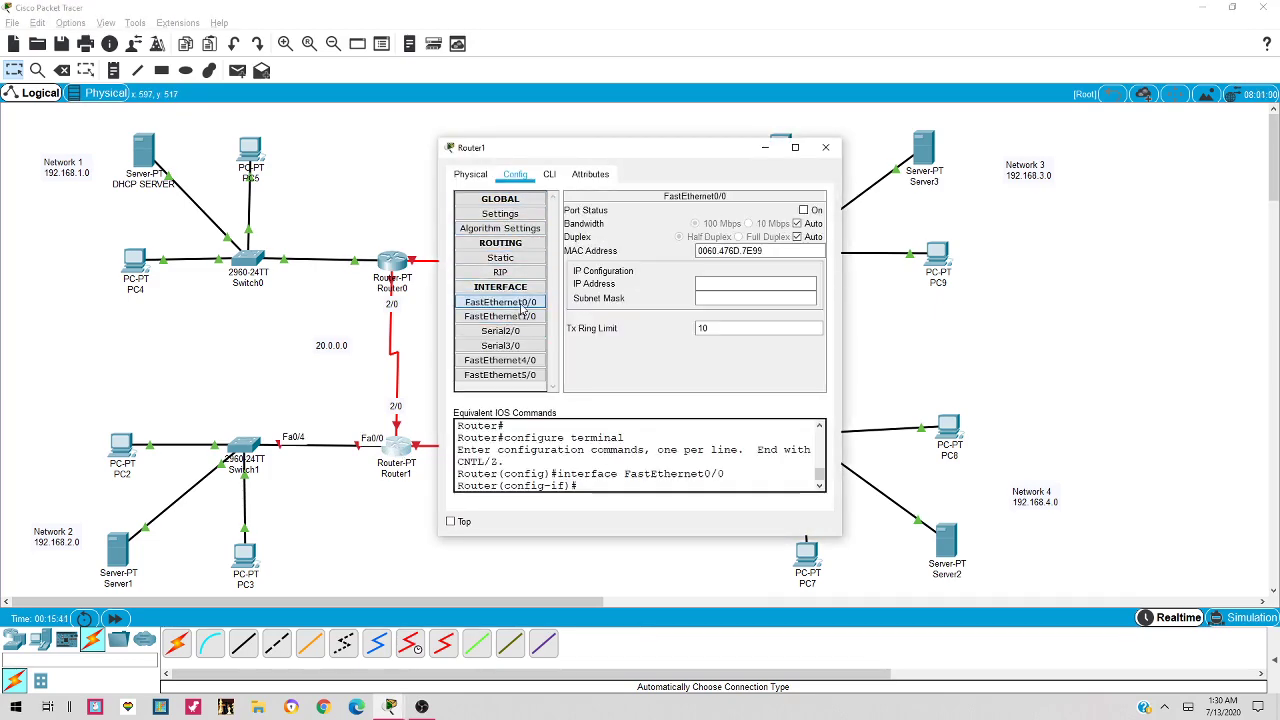
{"action": "left_click", "coordinate": [778, 286]}
{"action": "type", "text": "192.168.1.2"}
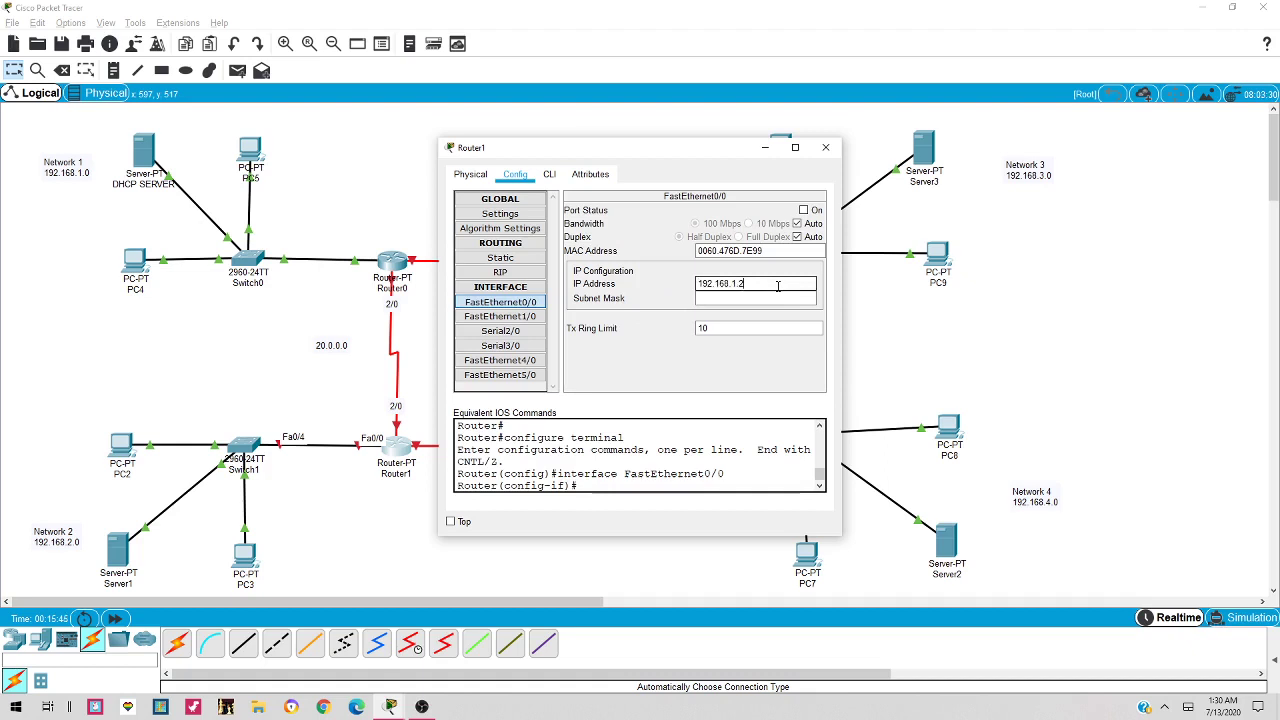
{"action": "type", "text": "2.1"}
{"action": "key", "text": "Tab"}
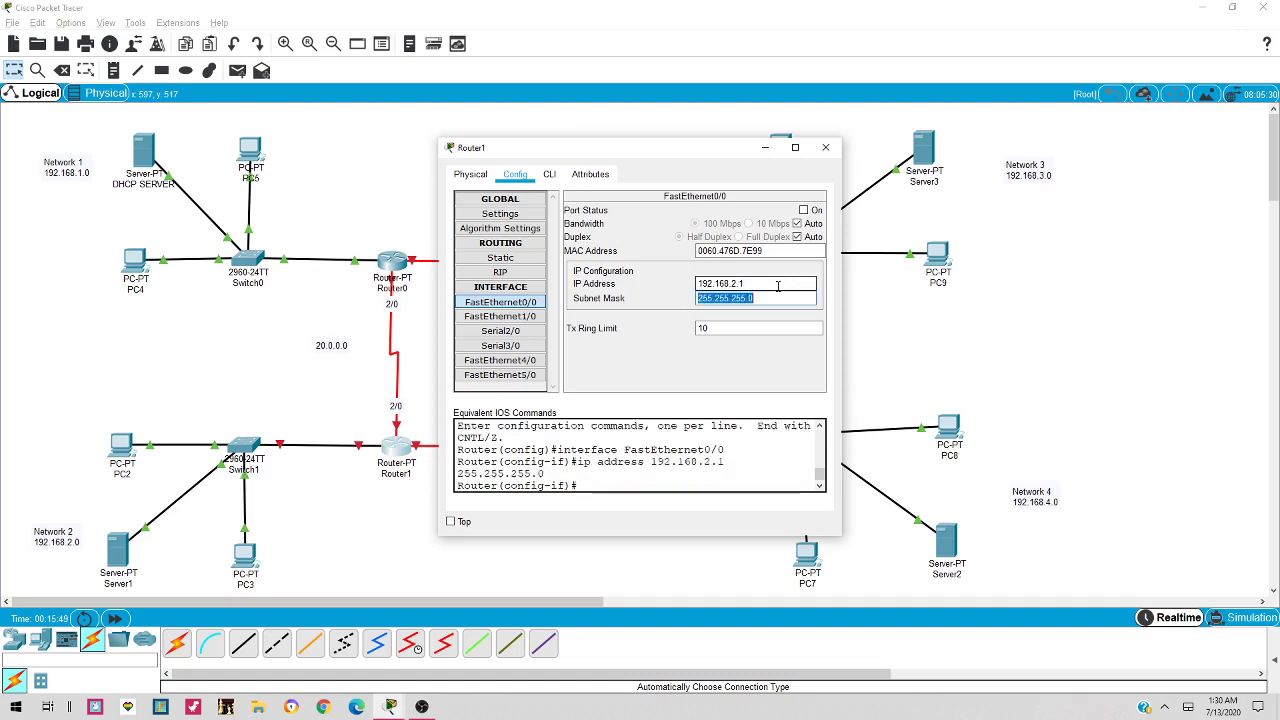
{"action": "left_click", "coordinate": [804, 210]}
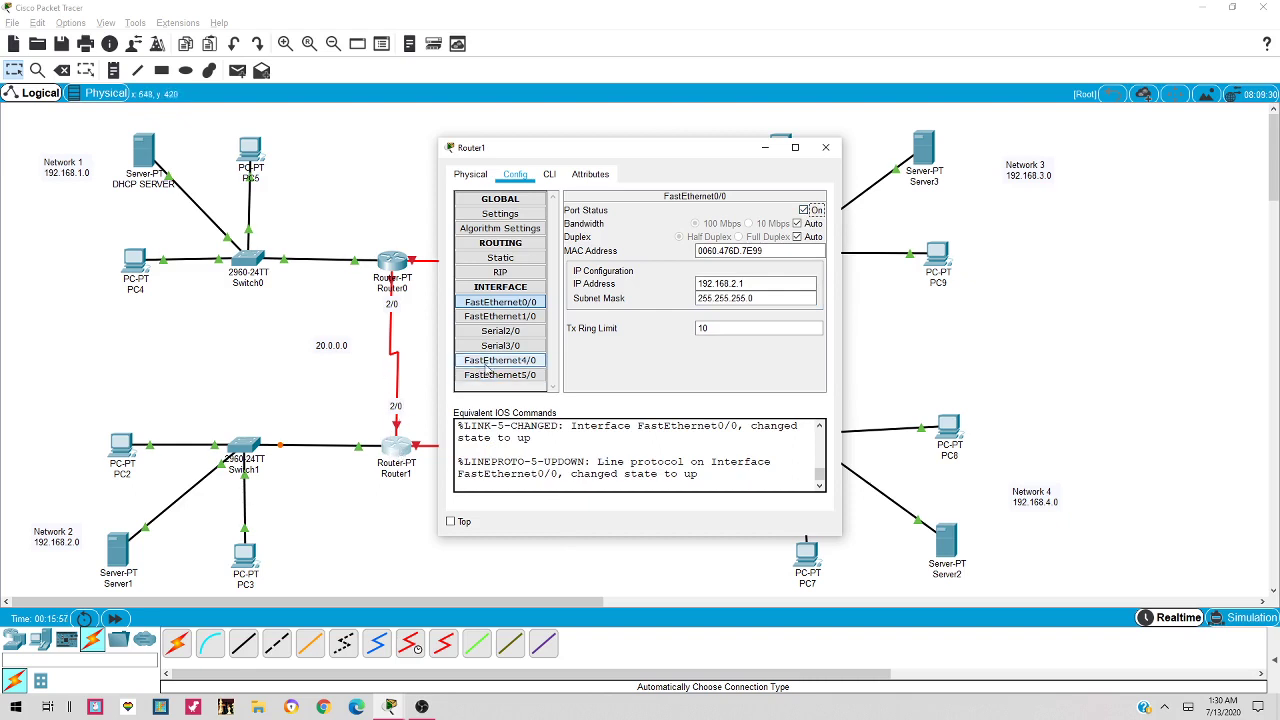
{"action": "left_click", "coordinate": [503, 331]}
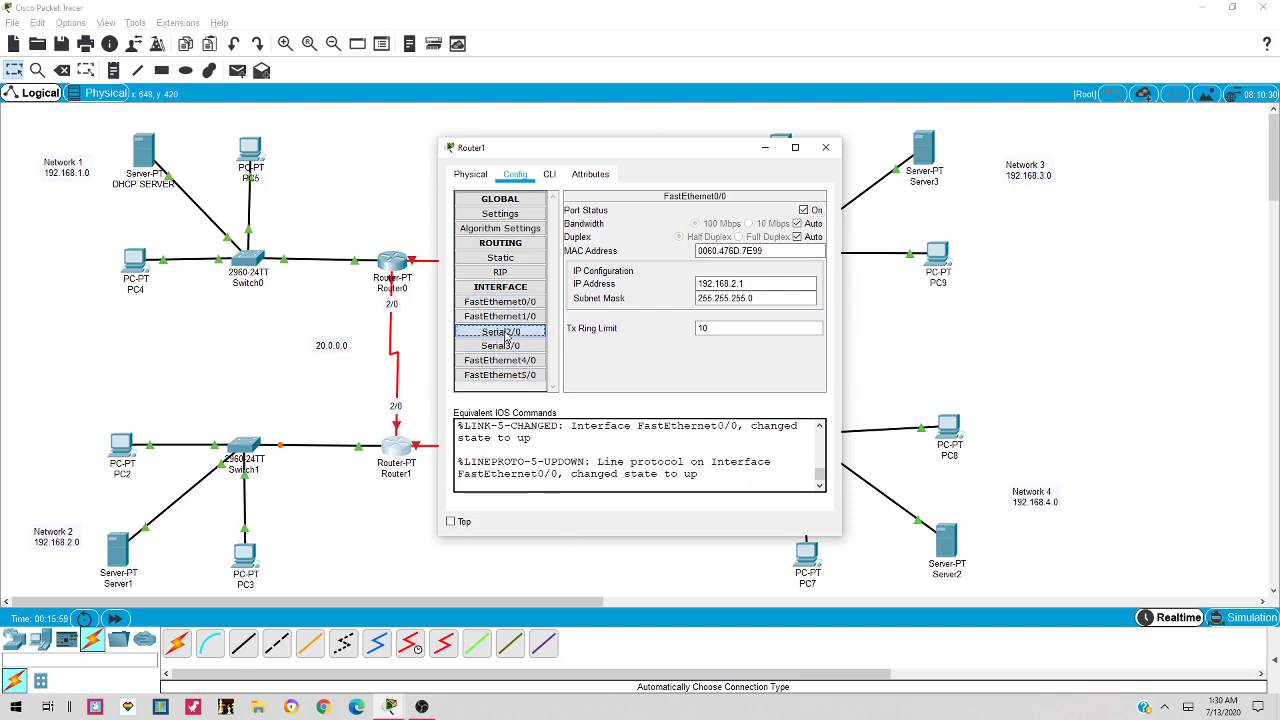
Give Router1's Serial2/0 the address 20.0.0.2 and switch it on
{"action": "left_click", "coordinate": [787, 270]}
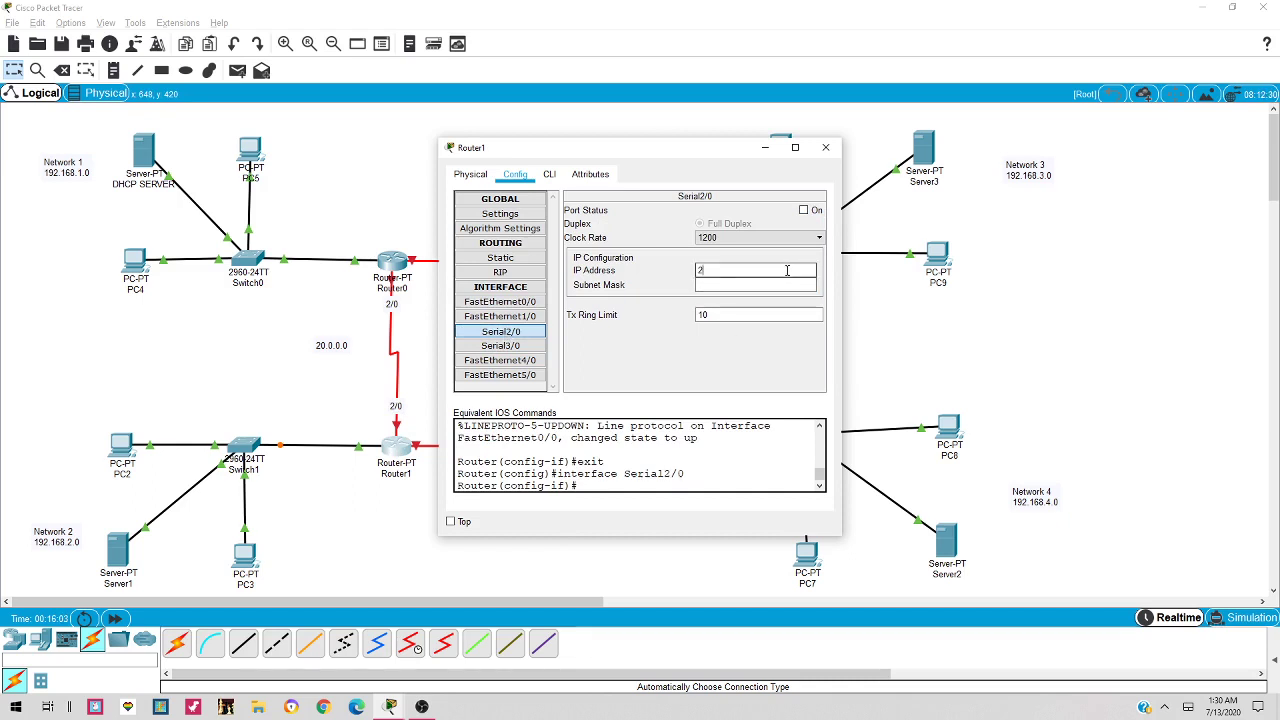
{"action": "type", "text": "20.0.0.2"}
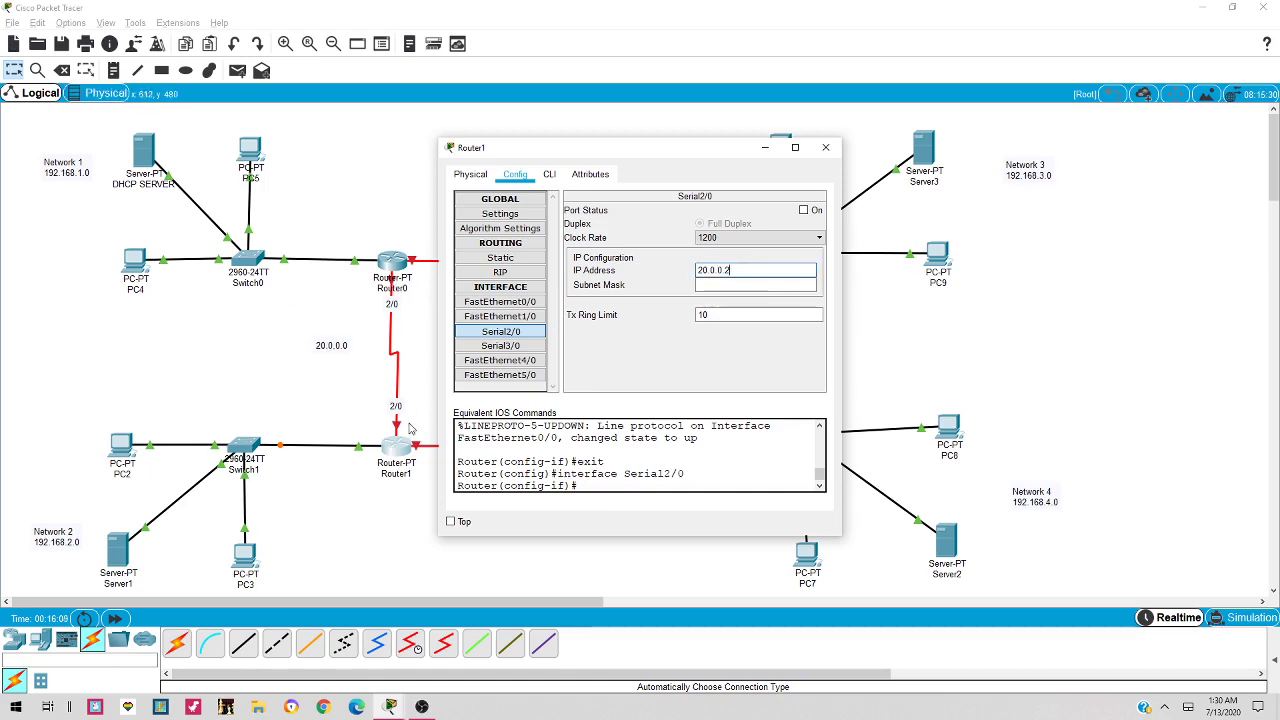
{"action": "left_click", "coordinate": [804, 211]}
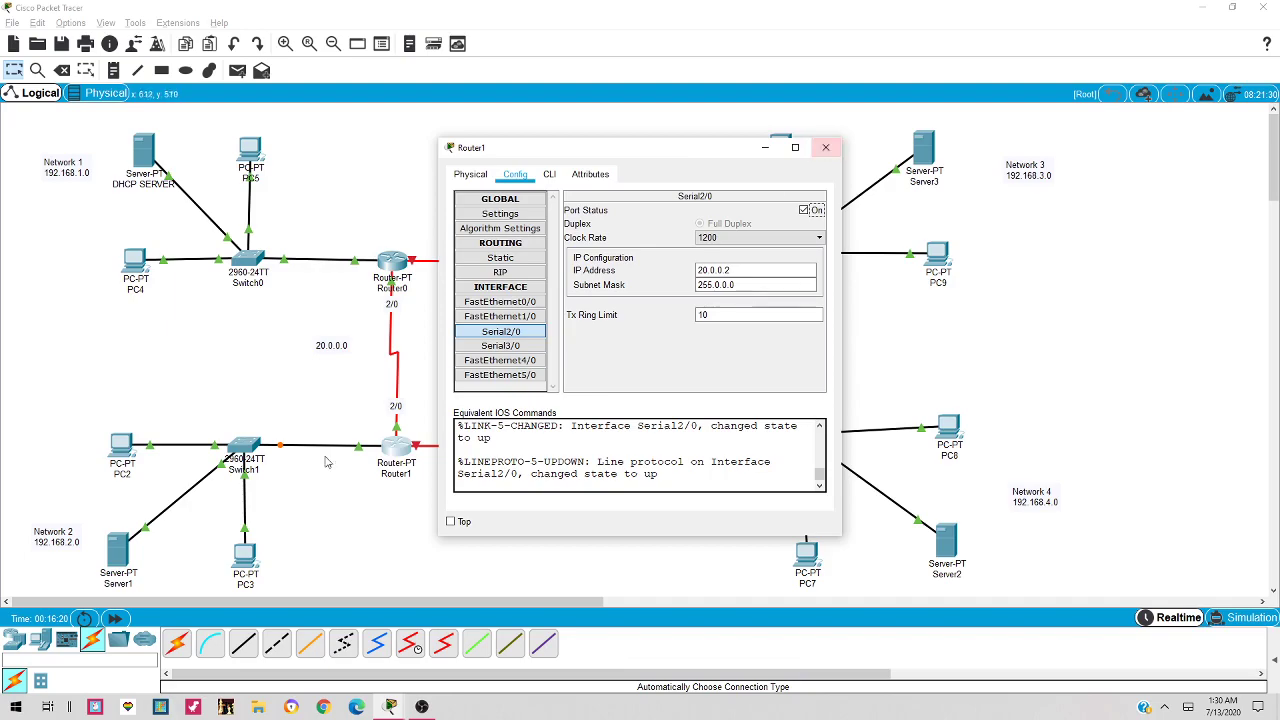
Set Router1's Serial3/0 to 30.0.0.1/255.0.0.0, switch it on, and close Router1
{"action": "left_click_drag", "start_coordinate": [601, 150], "coordinate": [483, 32]}
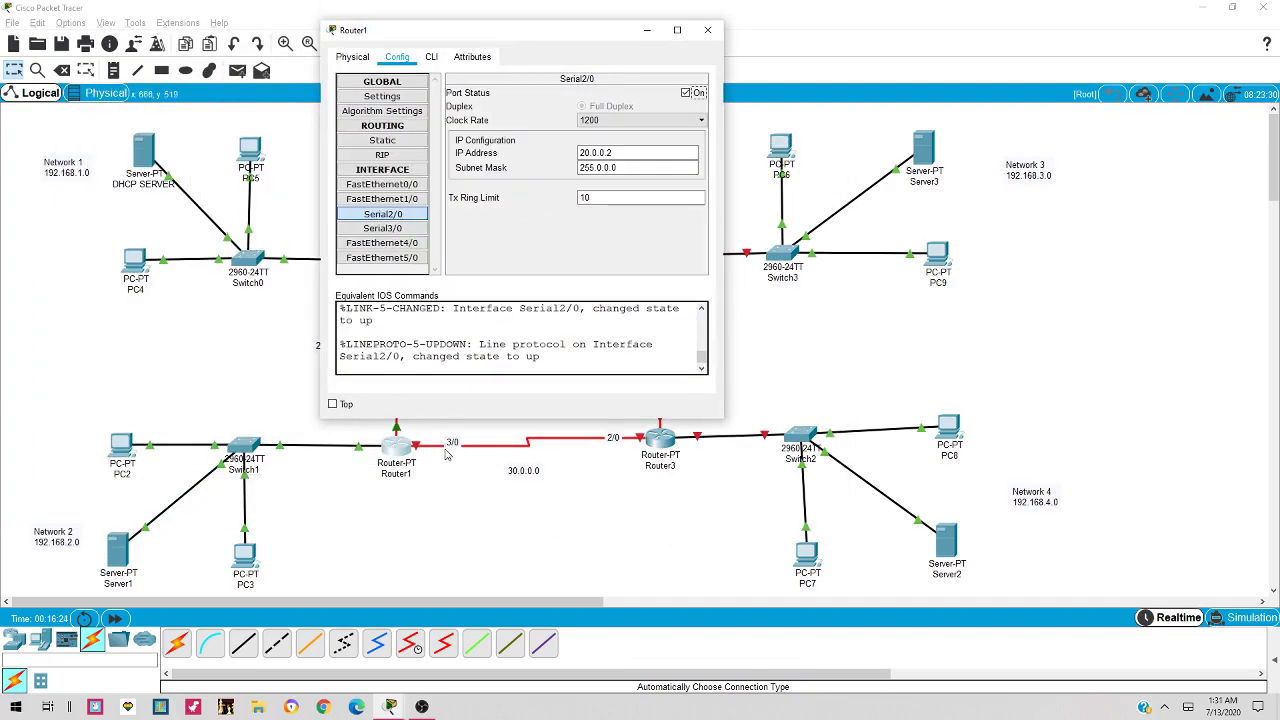
{"action": "left_click", "coordinate": [401, 231]}
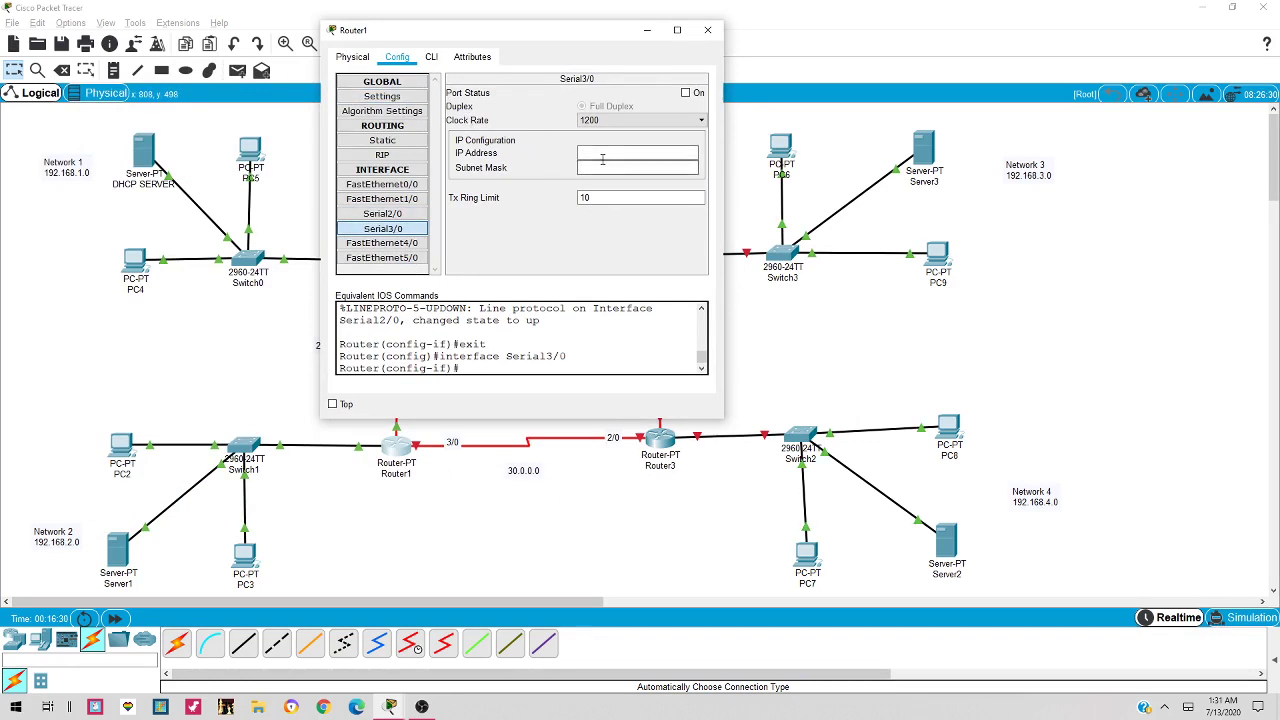
{"action": "left_click", "coordinate": [603, 157]}
{"action": "type", "text": "30"}
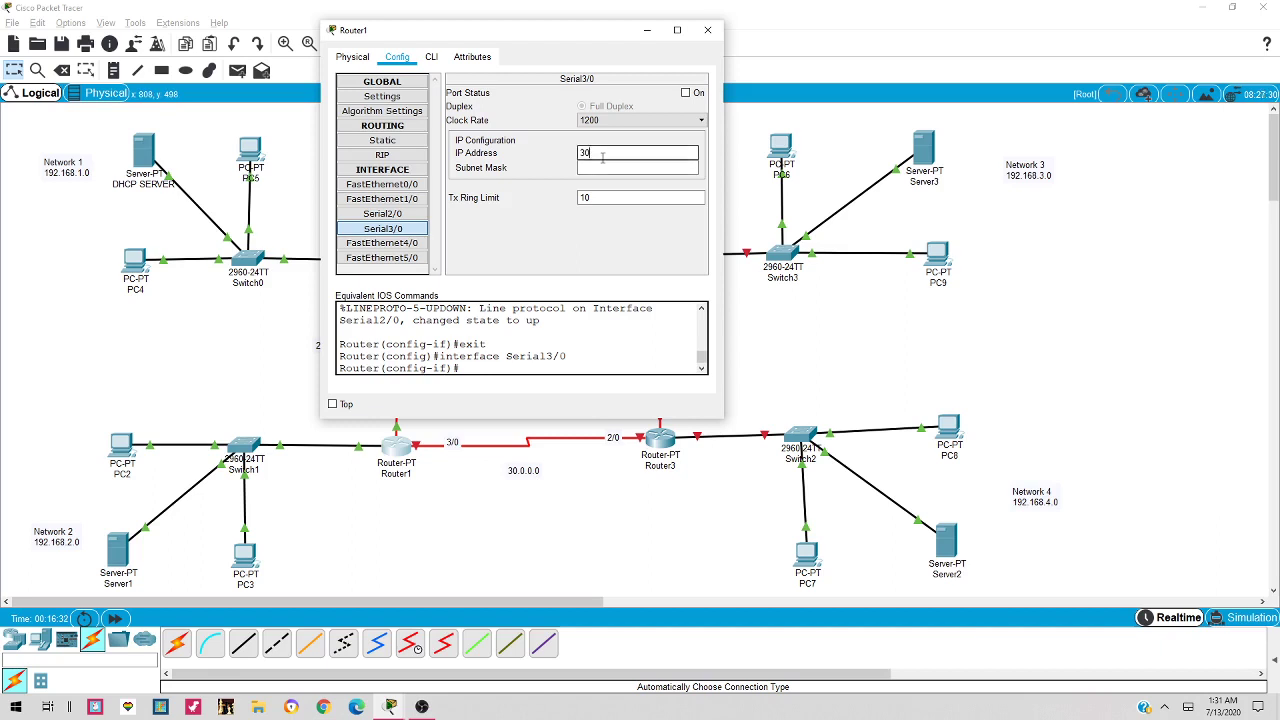
{"action": "type", "text": ".0.0.1"}
{"action": "key", "text": "Tab"}
{"action": "left_click", "coordinate": [686, 93]}
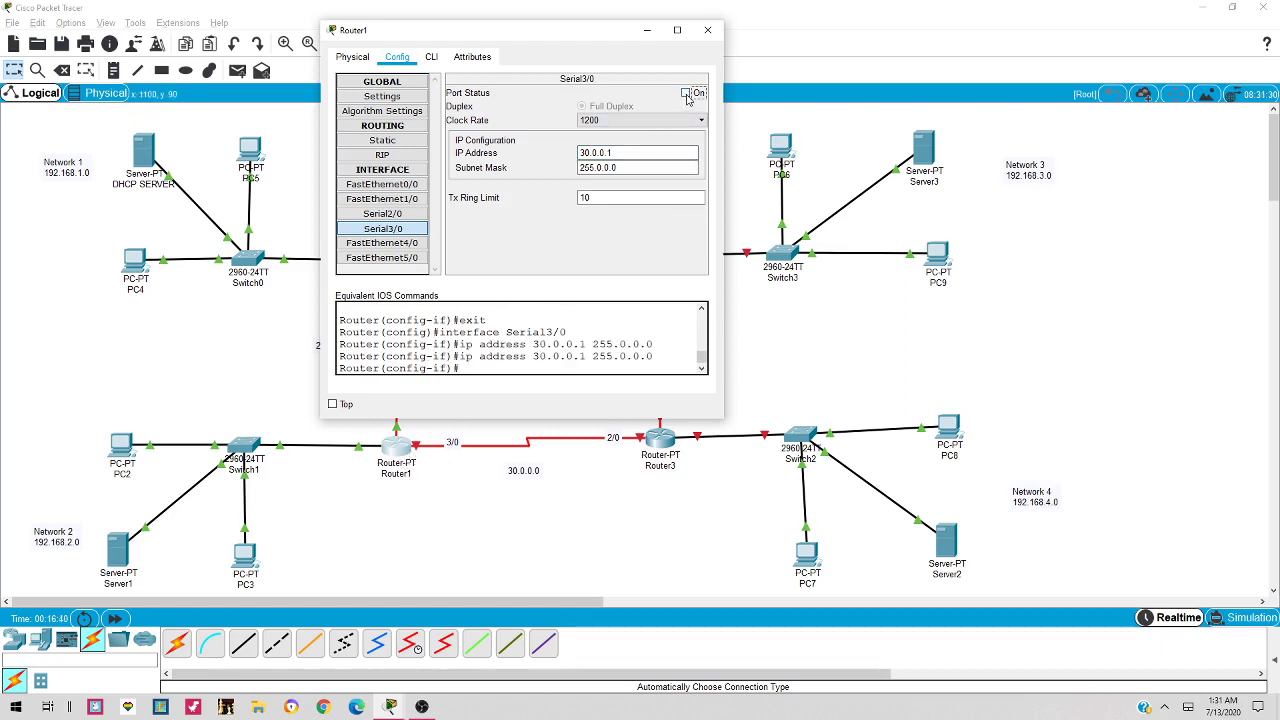
{"action": "left_click", "coordinate": [686, 93]}
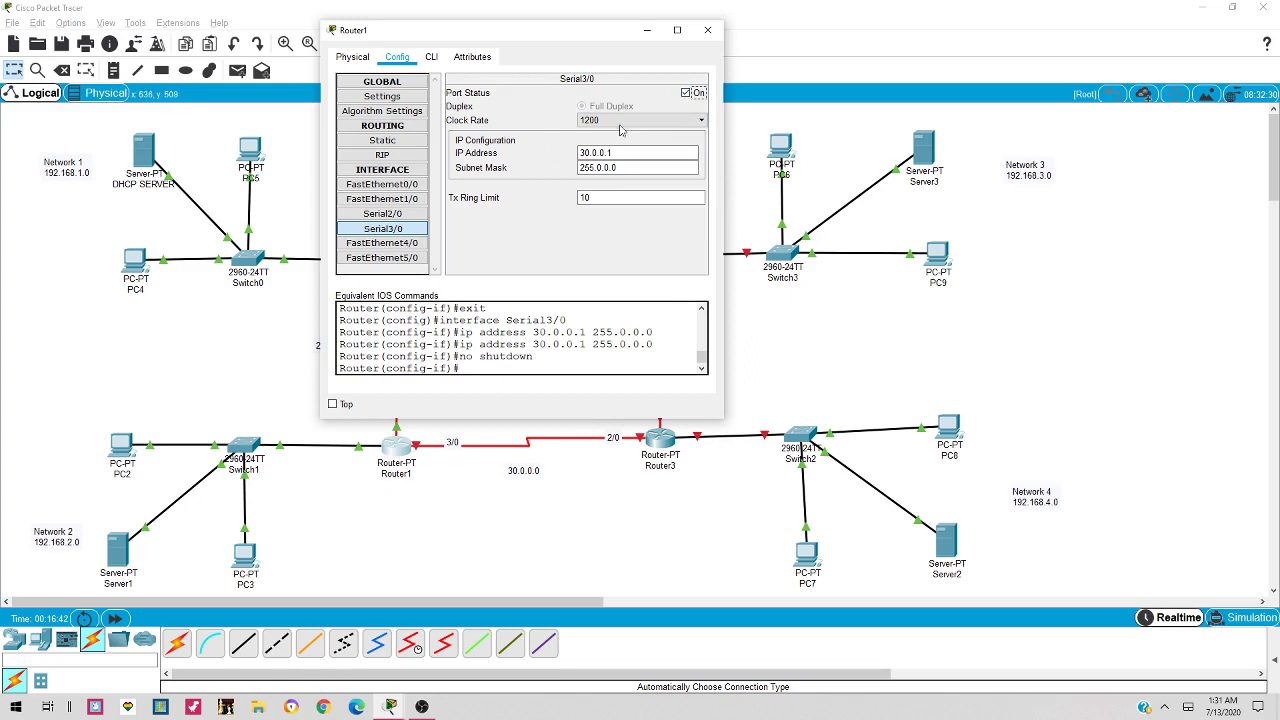
{"action": "left_click", "coordinate": [707, 30]}
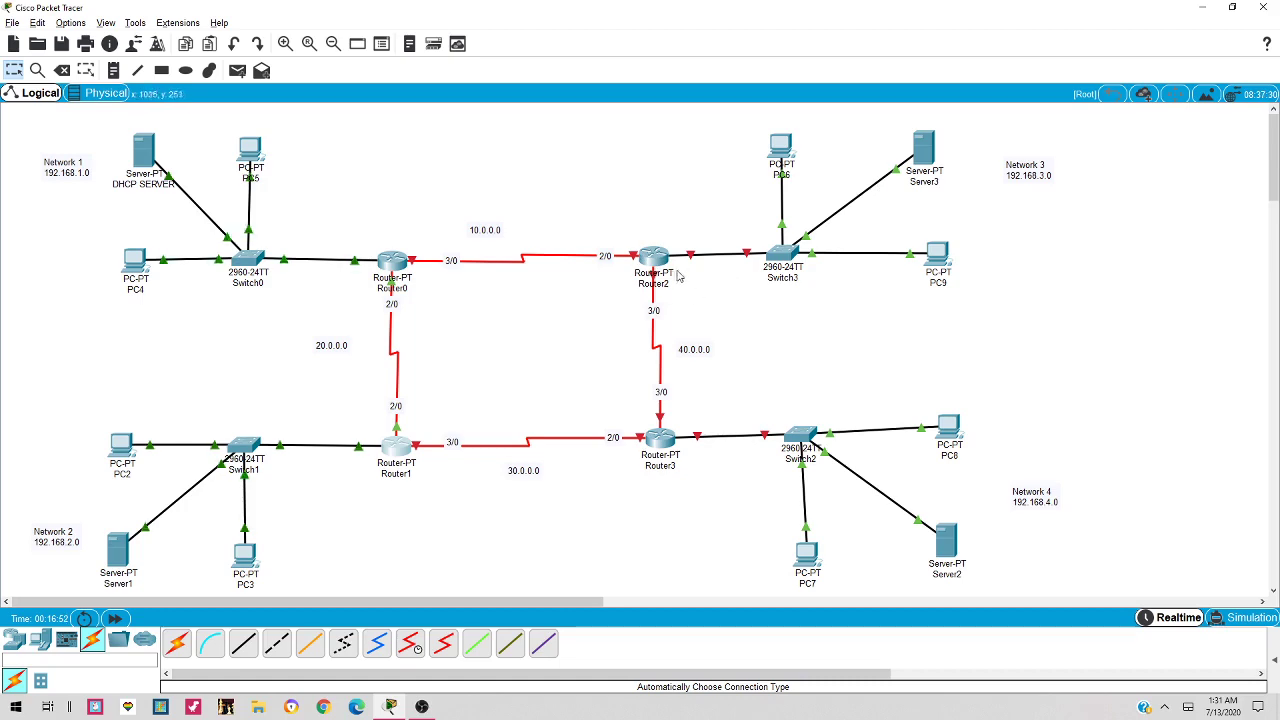
Assign Router2's FastEthernet0/0 192.168.3.1 with mask 255.255.255.0 and switch the port on
{"action": "left_click", "coordinate": [645, 258]}
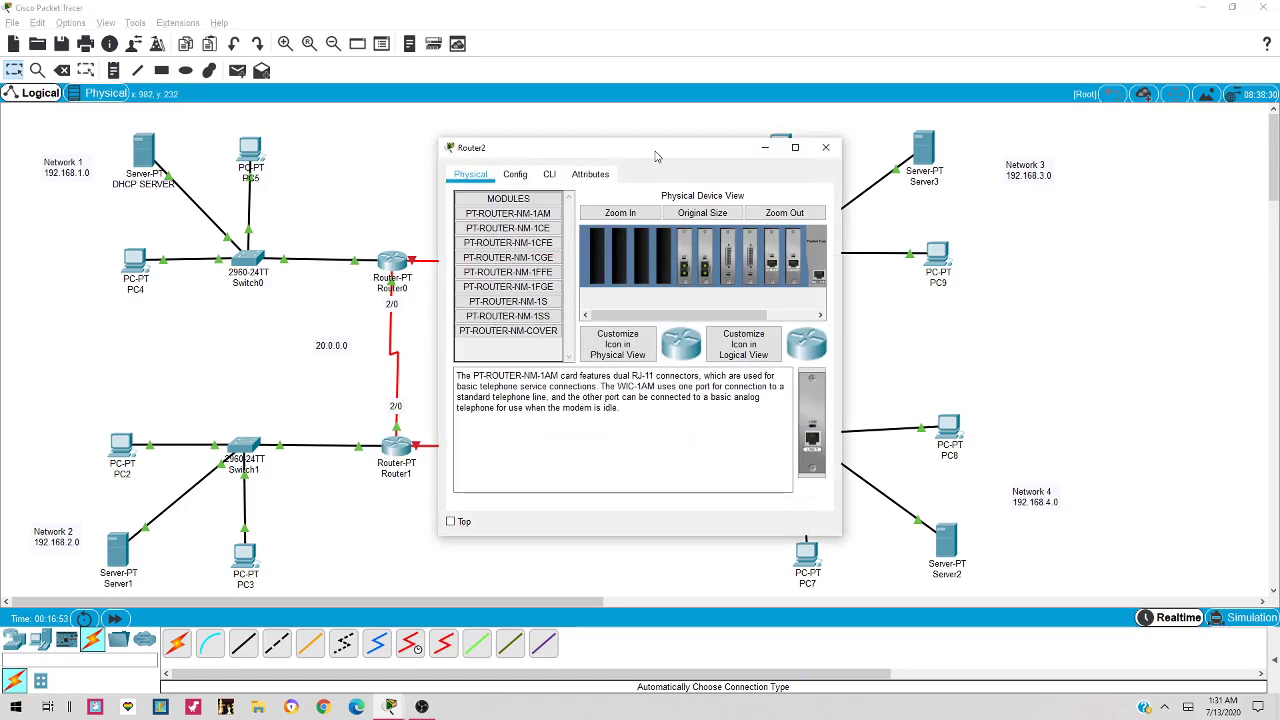
{"action": "left_click_drag", "start_coordinate": [656, 156], "coordinate": [616, 359]}
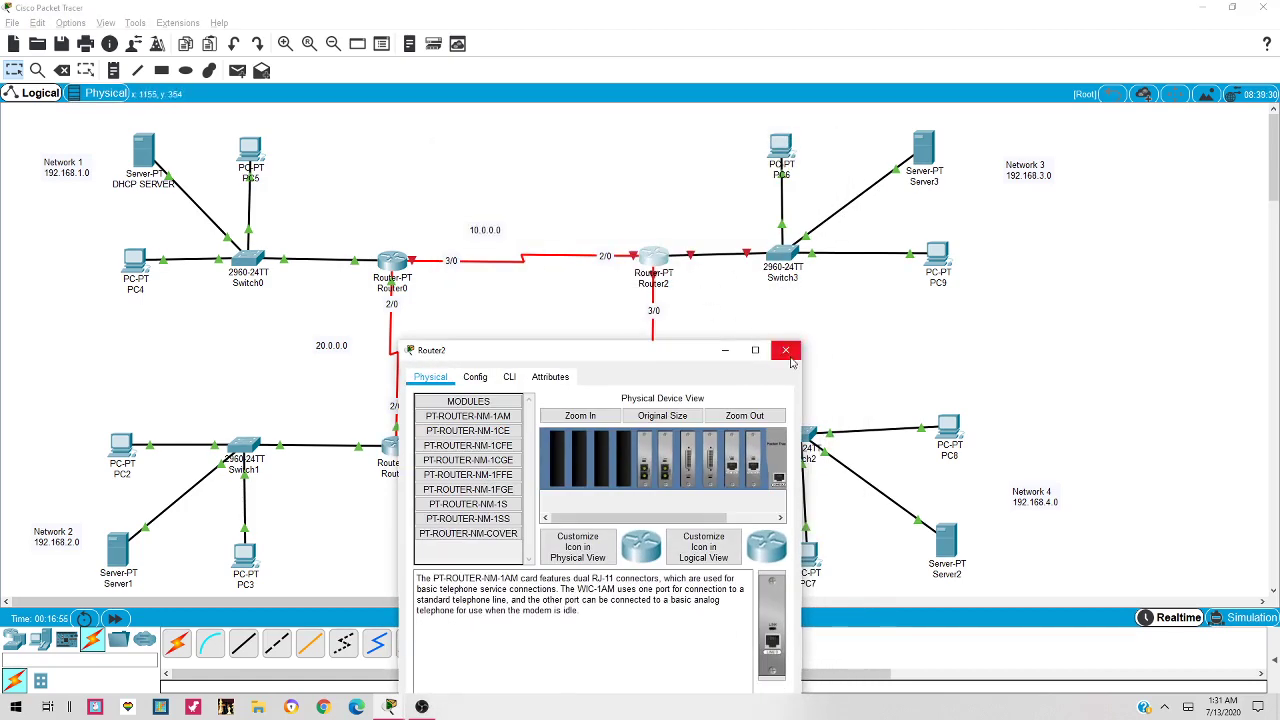
{"action": "left_click", "coordinate": [786, 351]}
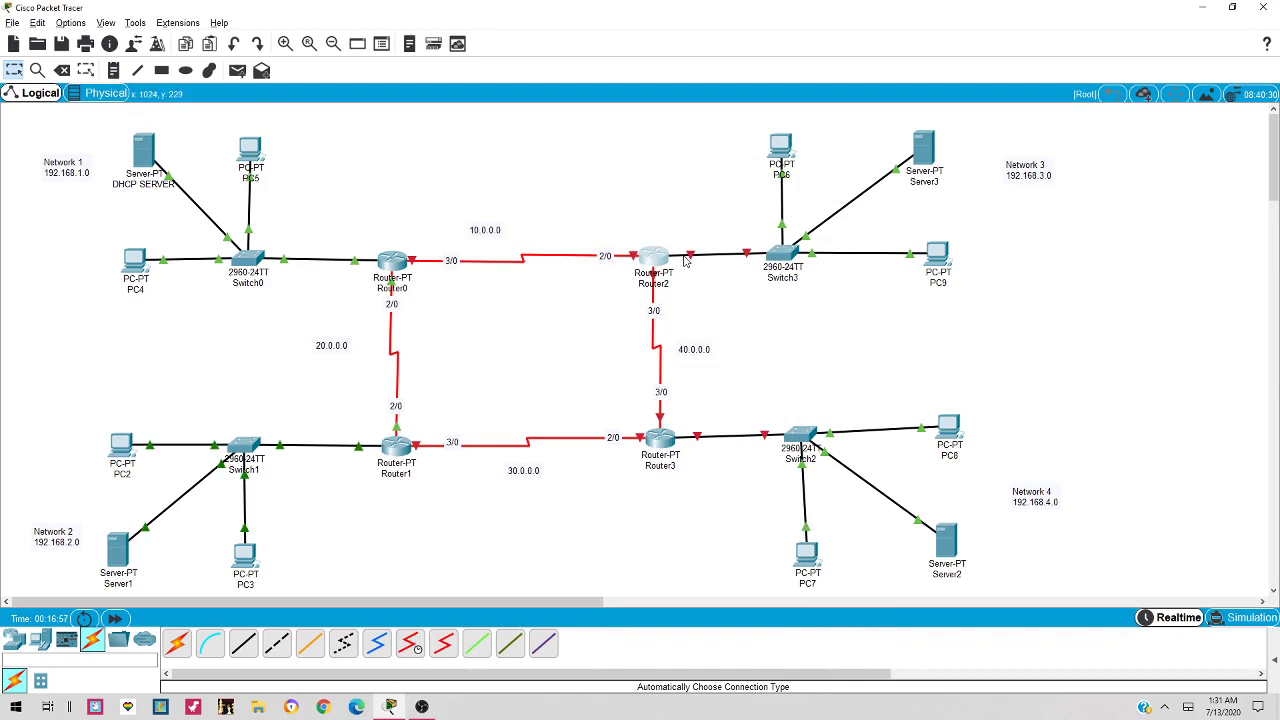
{"action": "left_click", "coordinate": [658, 260]}
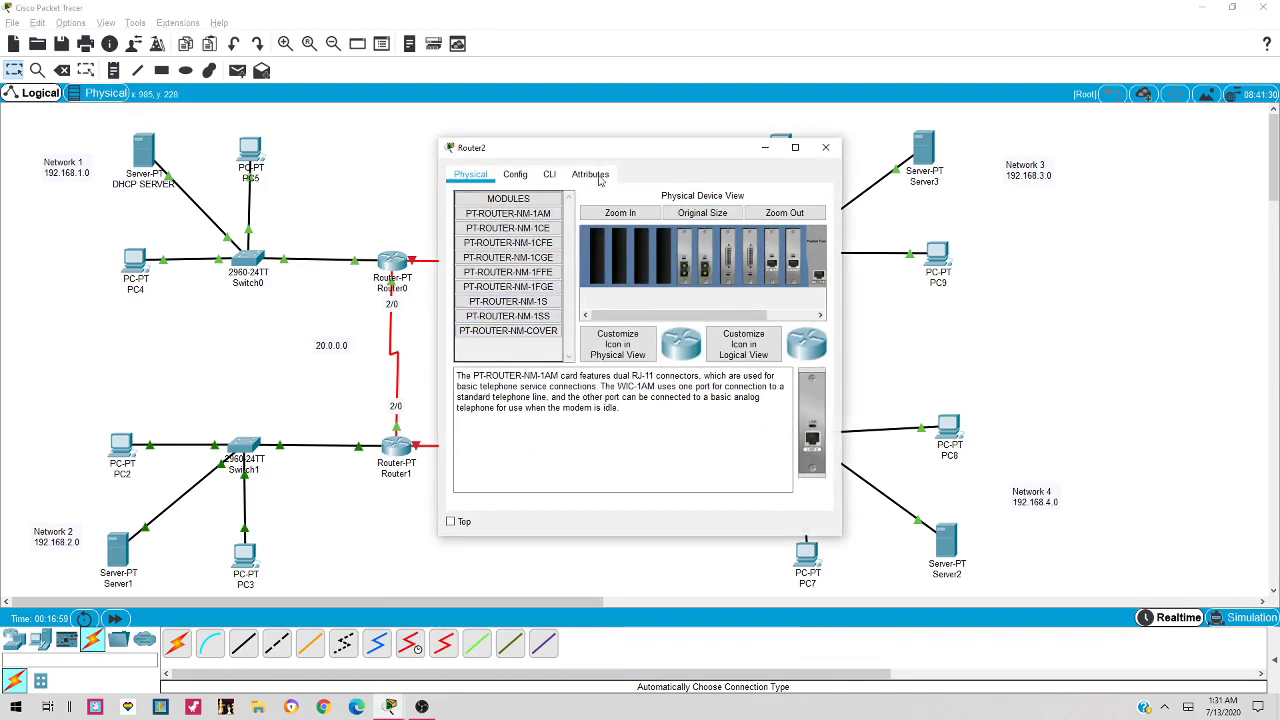
{"action": "left_click", "coordinate": [515, 174]}
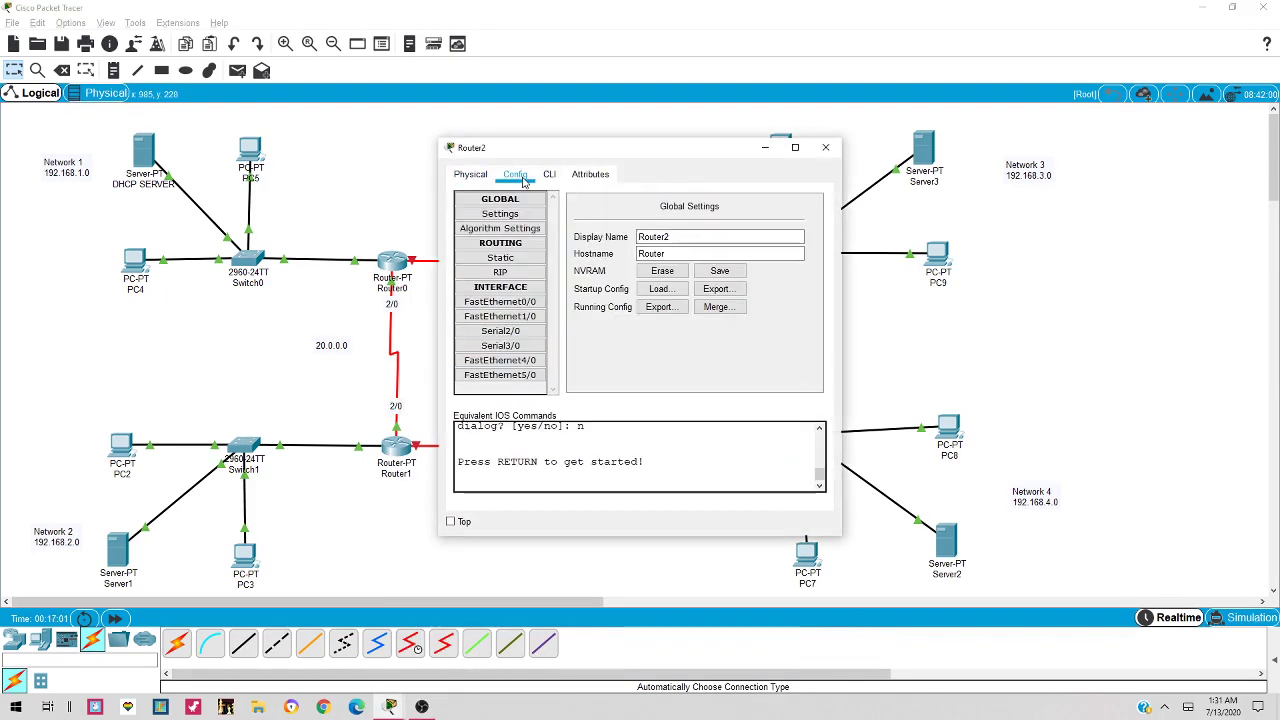
{"action": "left_click", "coordinate": [526, 302]}
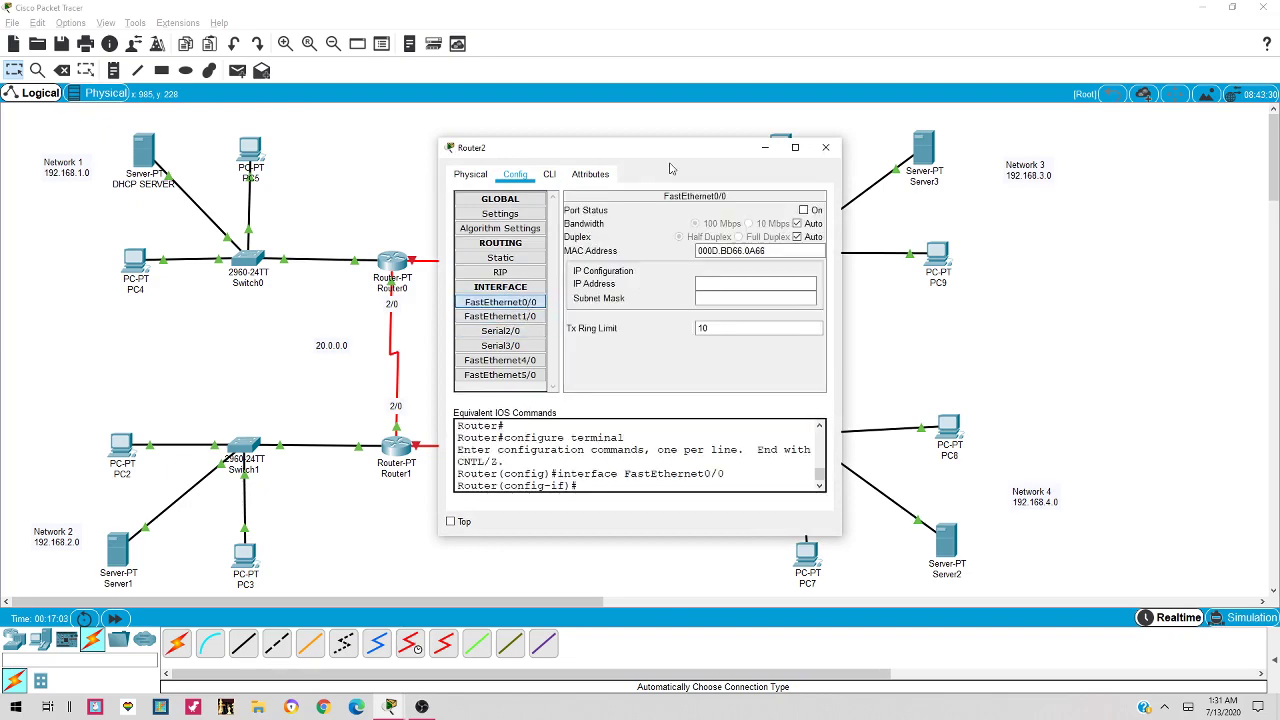
{"action": "left_click_drag", "start_coordinate": [670, 150], "coordinate": [538, 153]}
{"action": "left_click", "coordinate": [592, 290]}
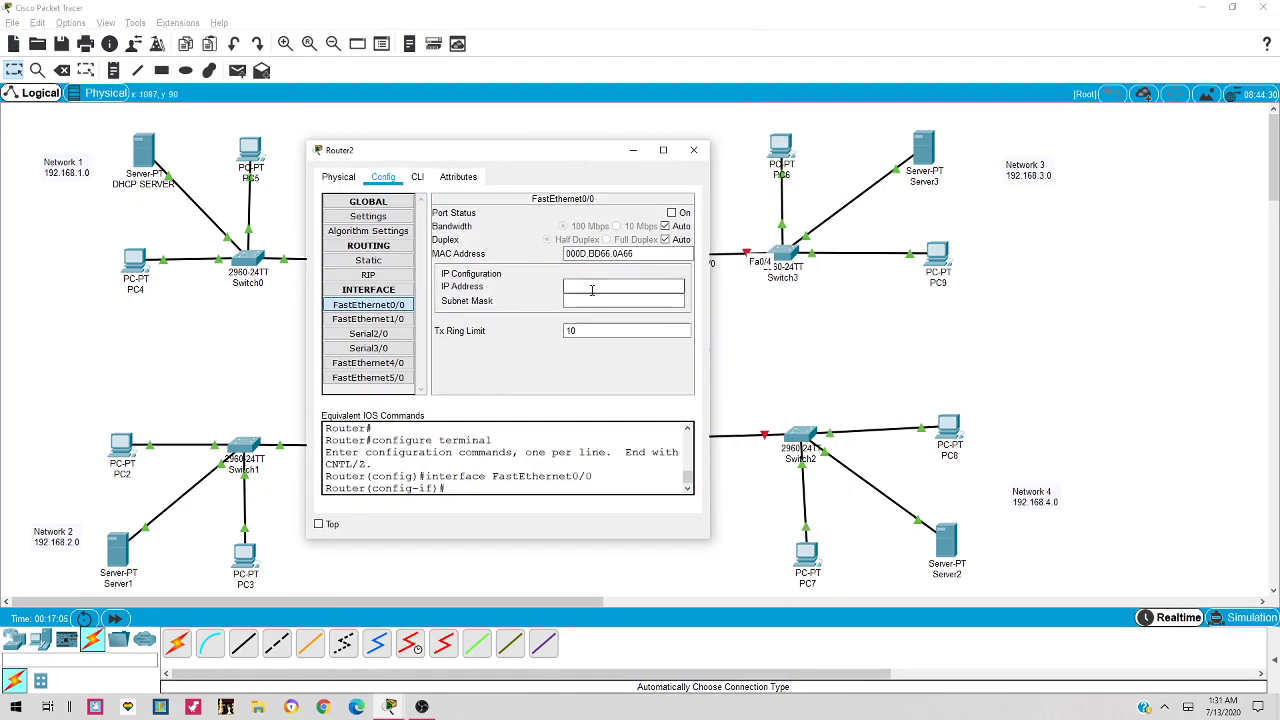
{"action": "type", "text": "192.168.1.2"}
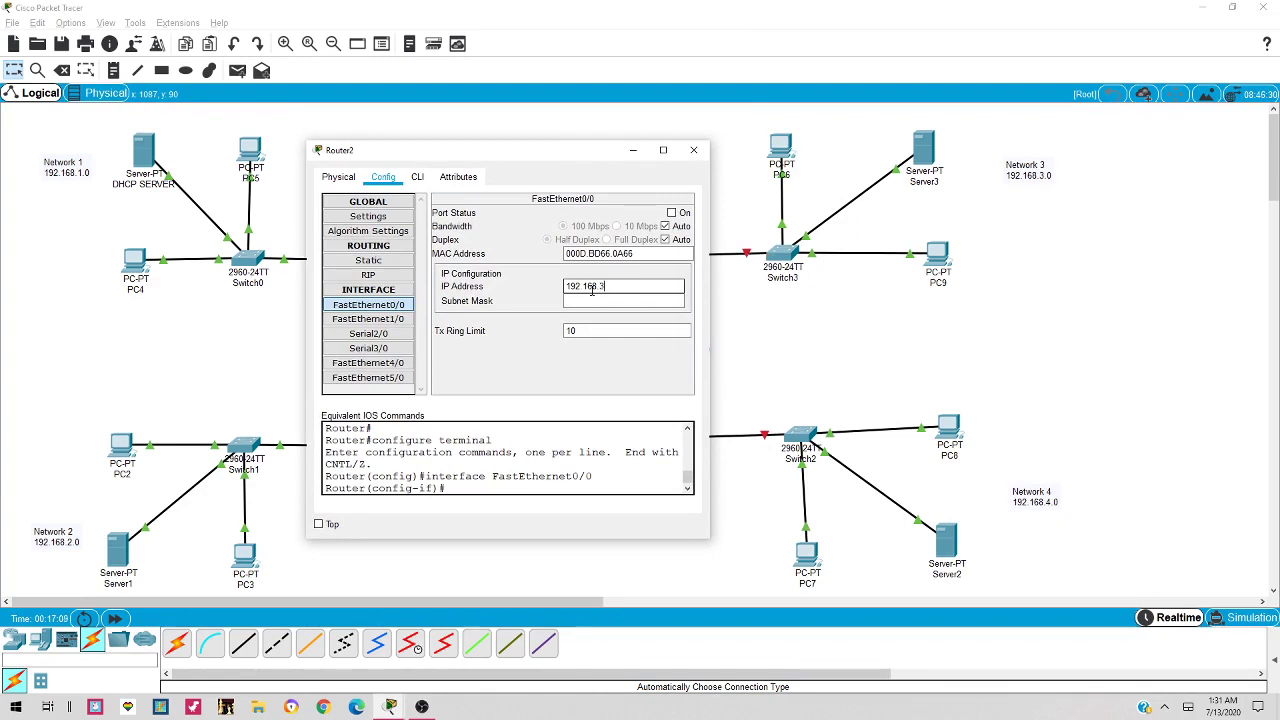
{"action": "type", "text": "1"}
{"action": "key", "text": "Tab"}
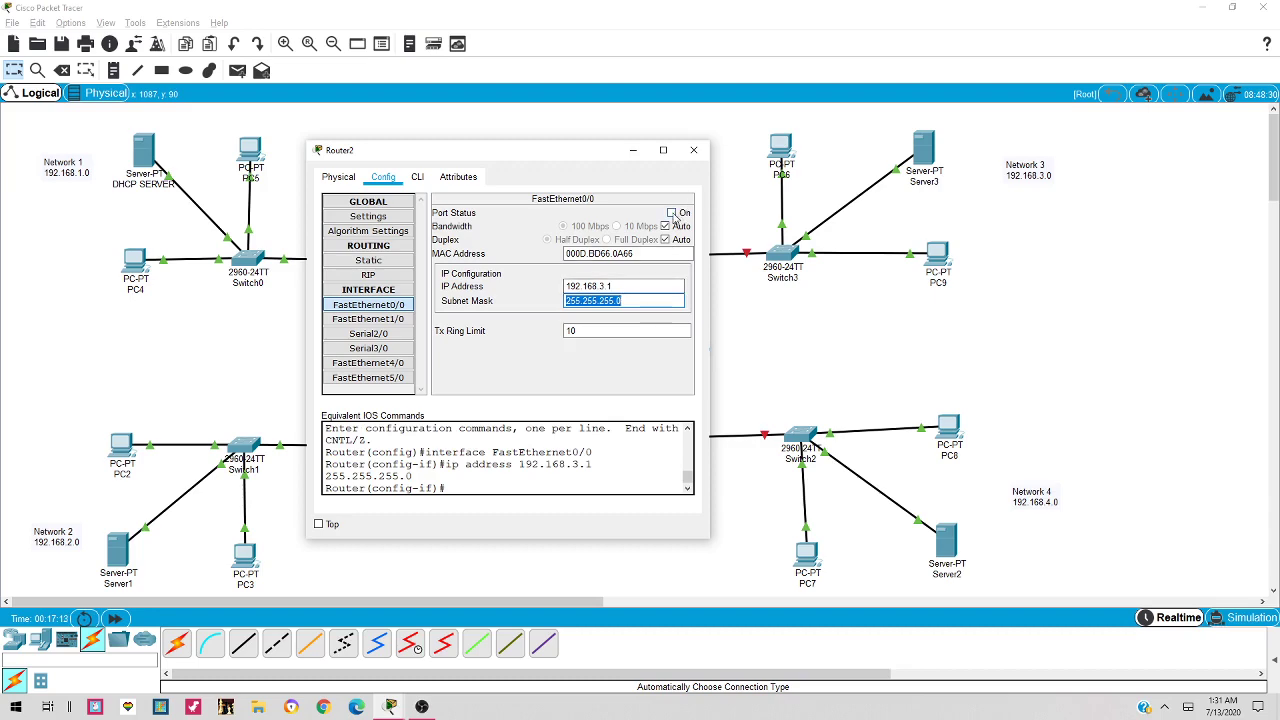
{"action": "left_click", "coordinate": [673, 213]}
{"action": "left_click_drag", "start_coordinate": [520, 150], "coordinate": [409, 133]}
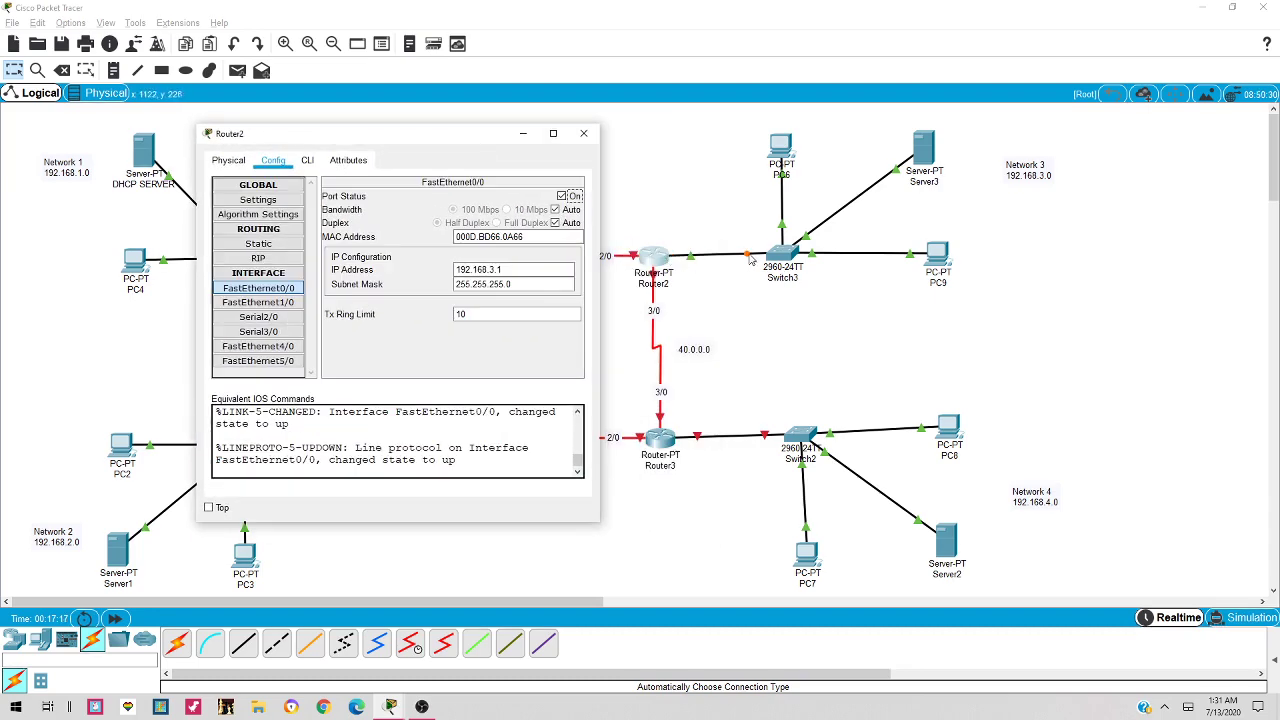
{"action": "left_click_drag", "start_coordinate": [466, 140], "coordinate": [381, 188]}
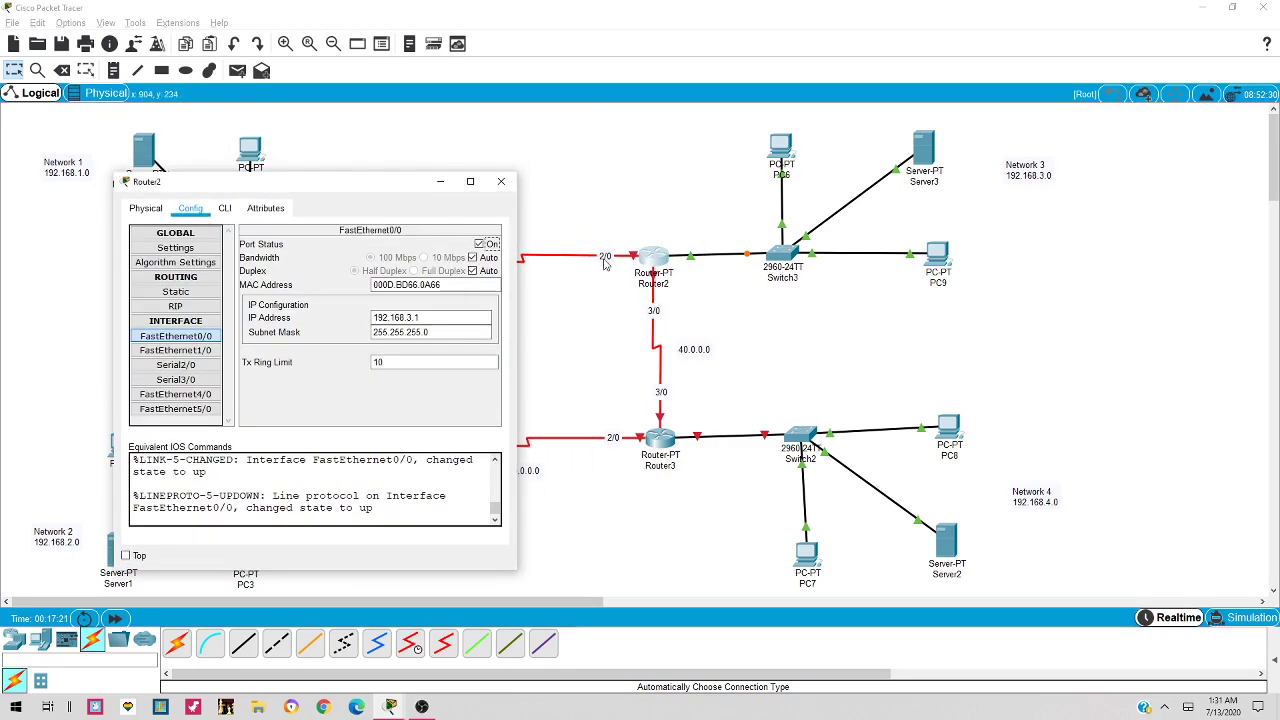
Give Router2's Serial2/0 the address 10.0.0.2 with mask 255.0.0.0 and bring it up
{"action": "left_click", "coordinate": [197, 370]}
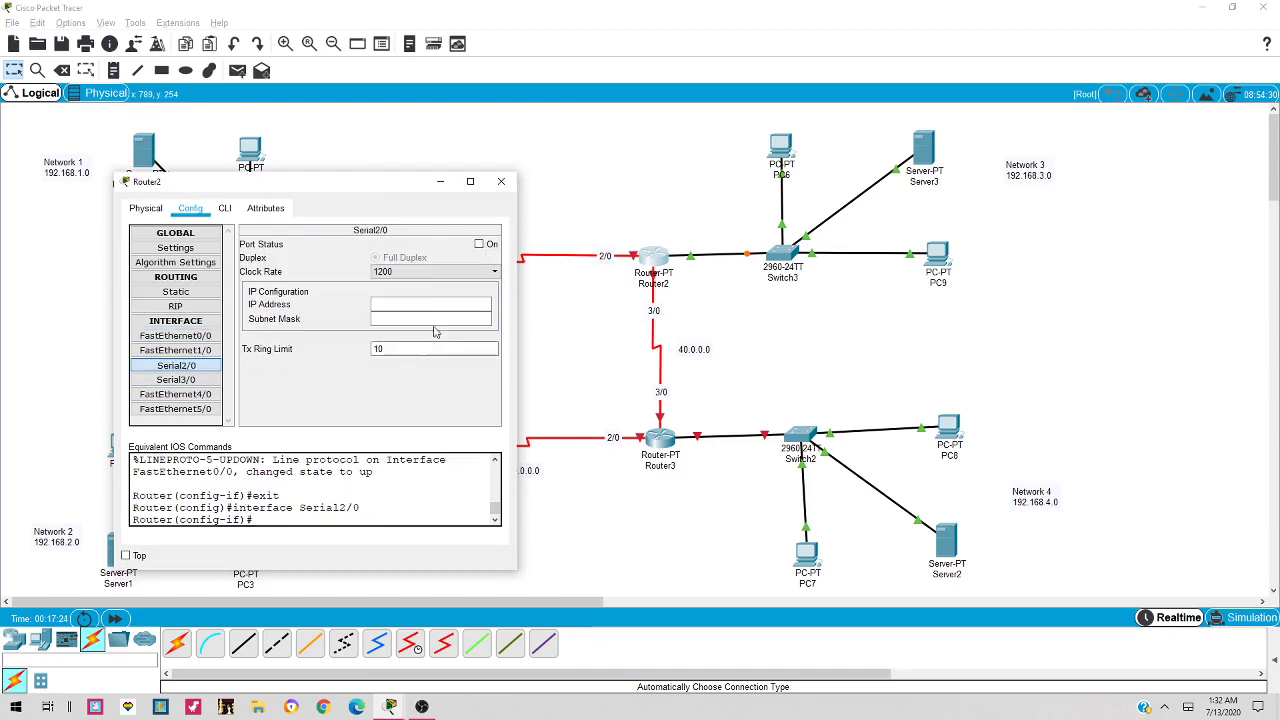
{"action": "left_click_drag", "start_coordinate": [393, 190], "coordinate": [421, 281]}
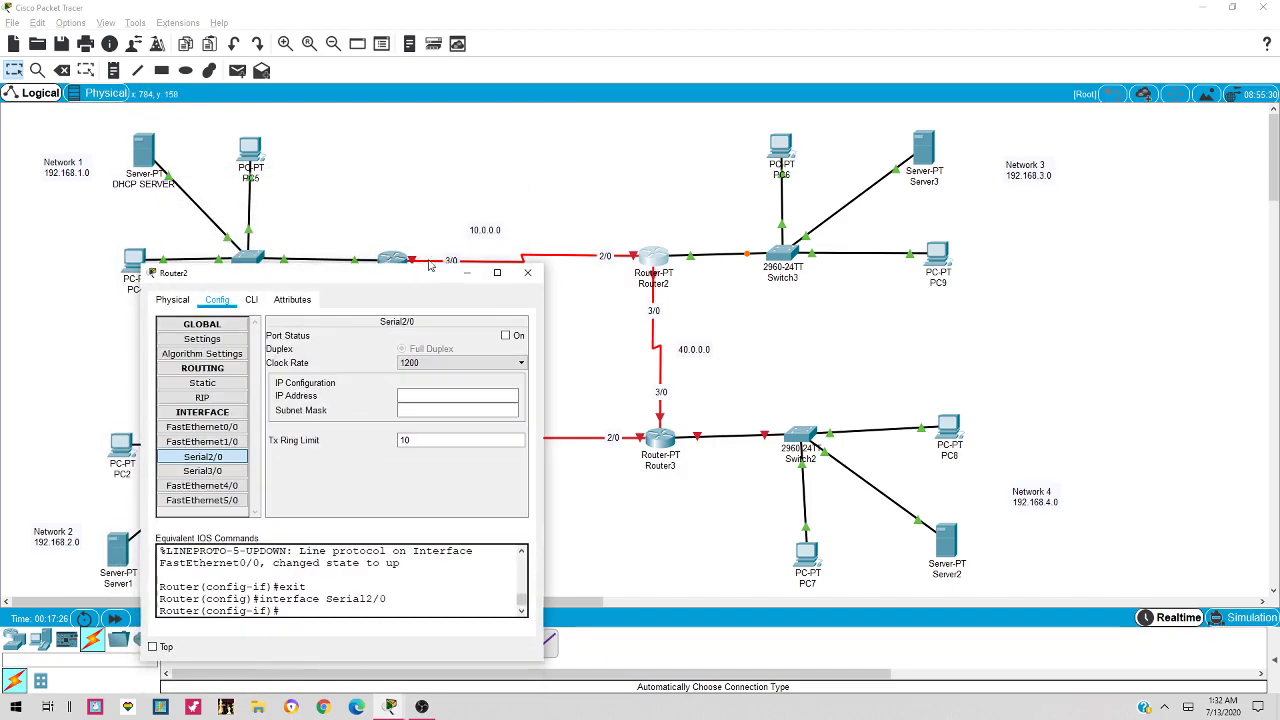
{"action": "left_click", "coordinate": [456, 399]}
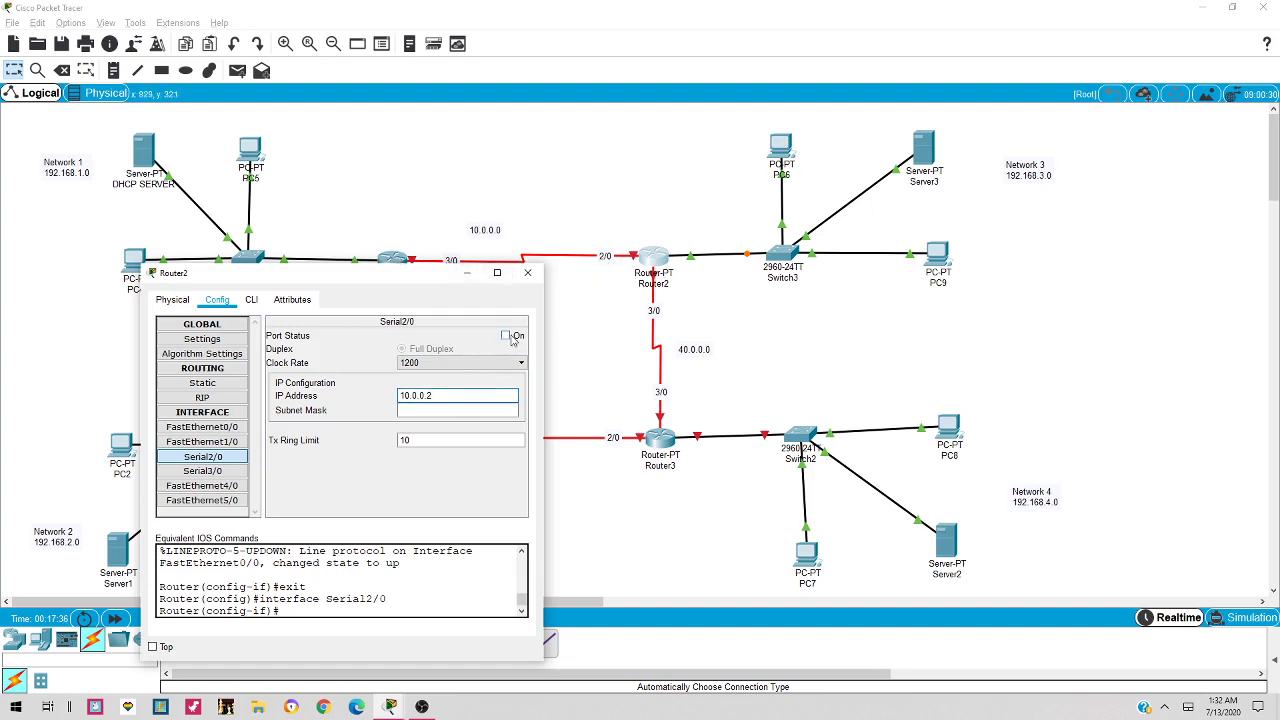
{"action": "key", "text": "Tab"}
{"action": "left_click", "coordinate": [506, 336]}
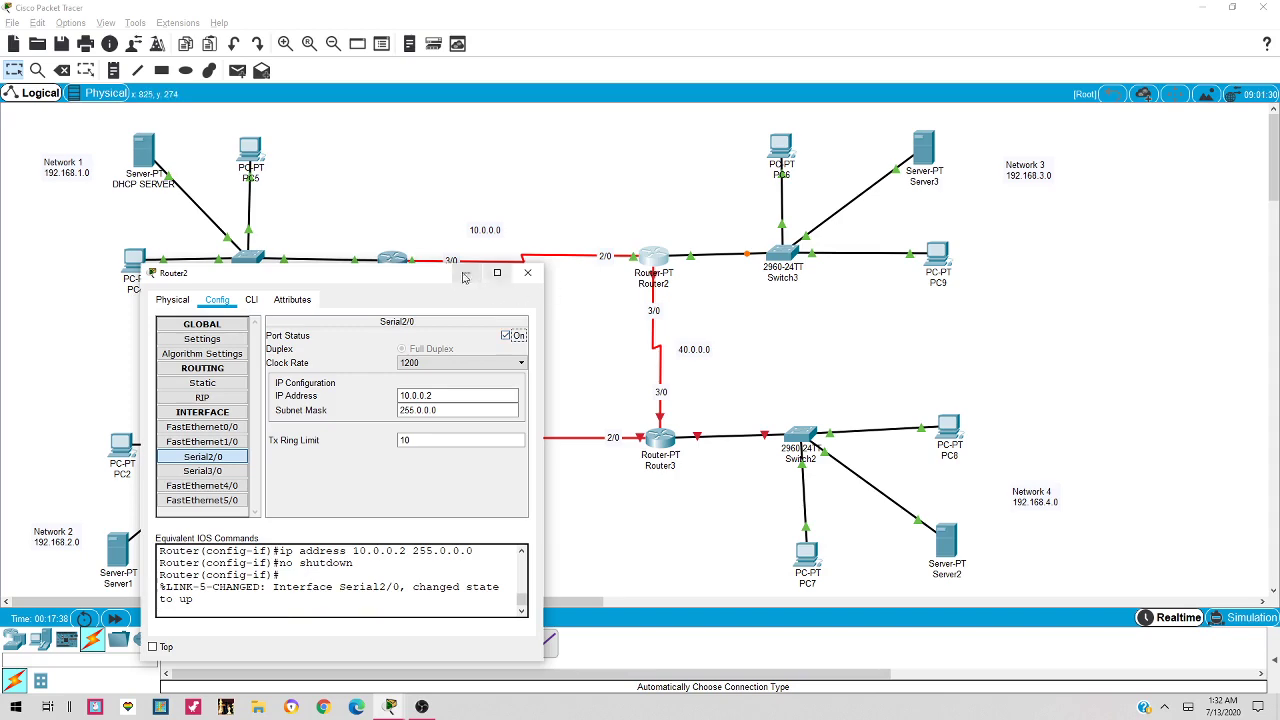
{"action": "left_click_drag", "start_coordinate": [410, 278], "coordinate": [415, 294]}
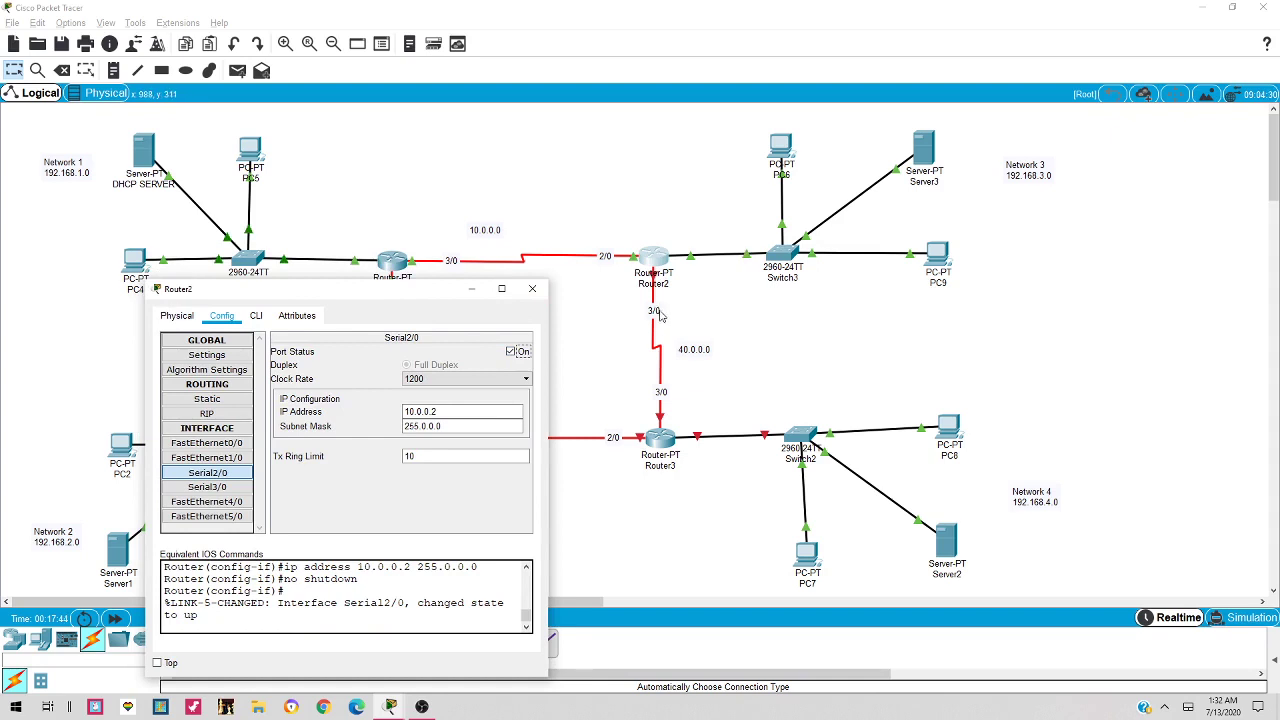
Set Router2's Serial3/0 to 40.0.0.1/255.0.0.0, bring it up, and close Router2
{"action": "left_click", "coordinate": [212, 488]}
{"action": "left_click", "coordinate": [452, 412]}
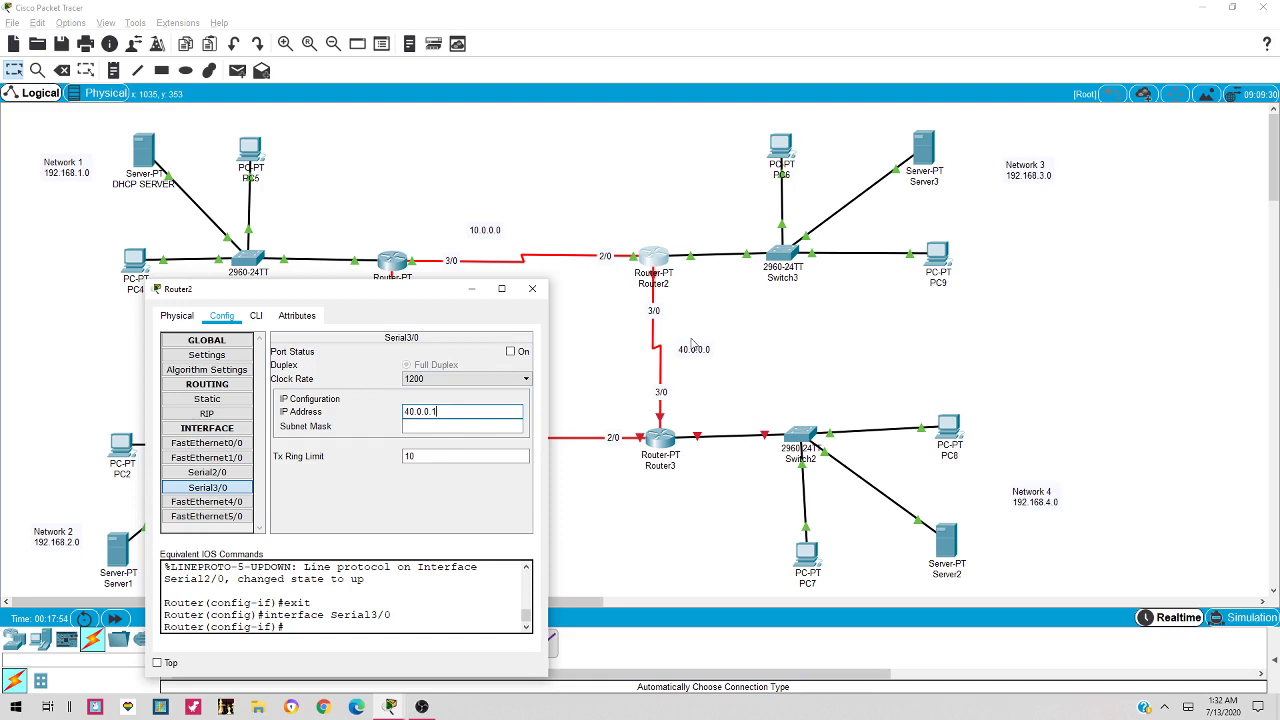
{"action": "key", "text": "Tab"}
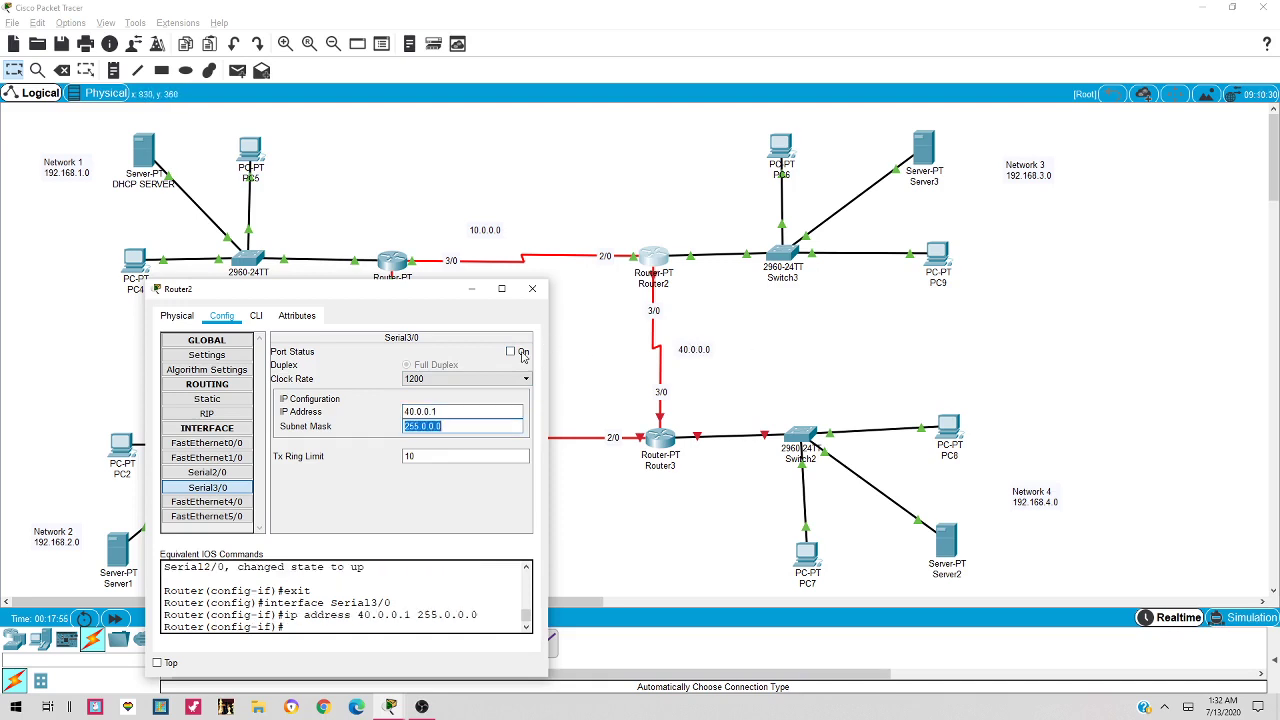
{"action": "left_click", "coordinate": [512, 352]}
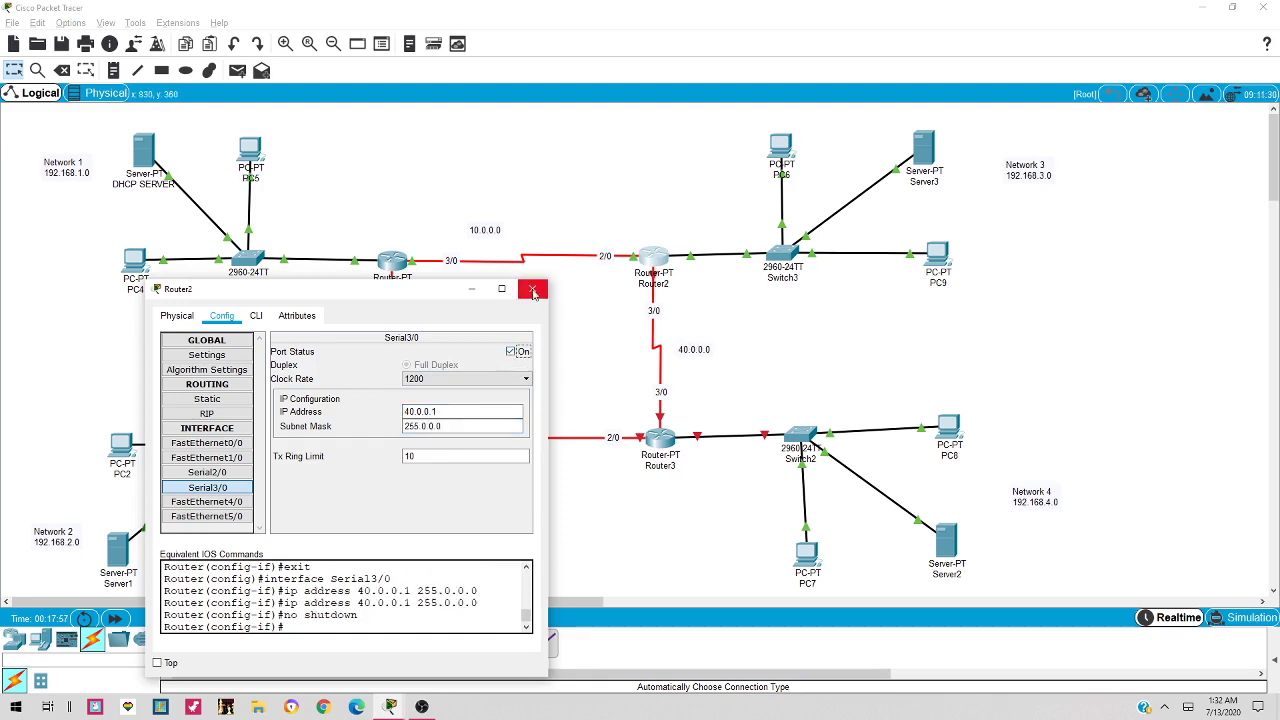
{"action": "left_click", "coordinate": [532, 288]}
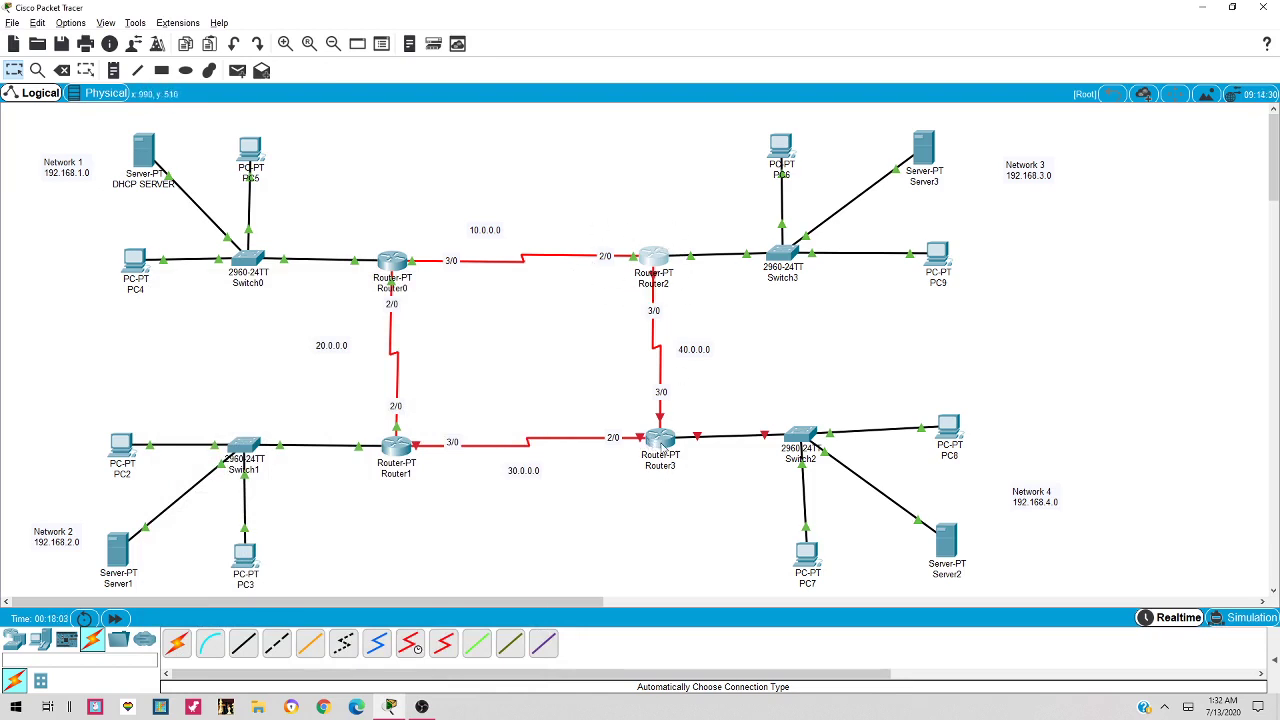
Give Router3's FastEthernet0/0 192.168.4.1/255.255.255.0, switch it on, then reopen Router3's window
{"action": "left_click", "coordinate": [658, 445]}
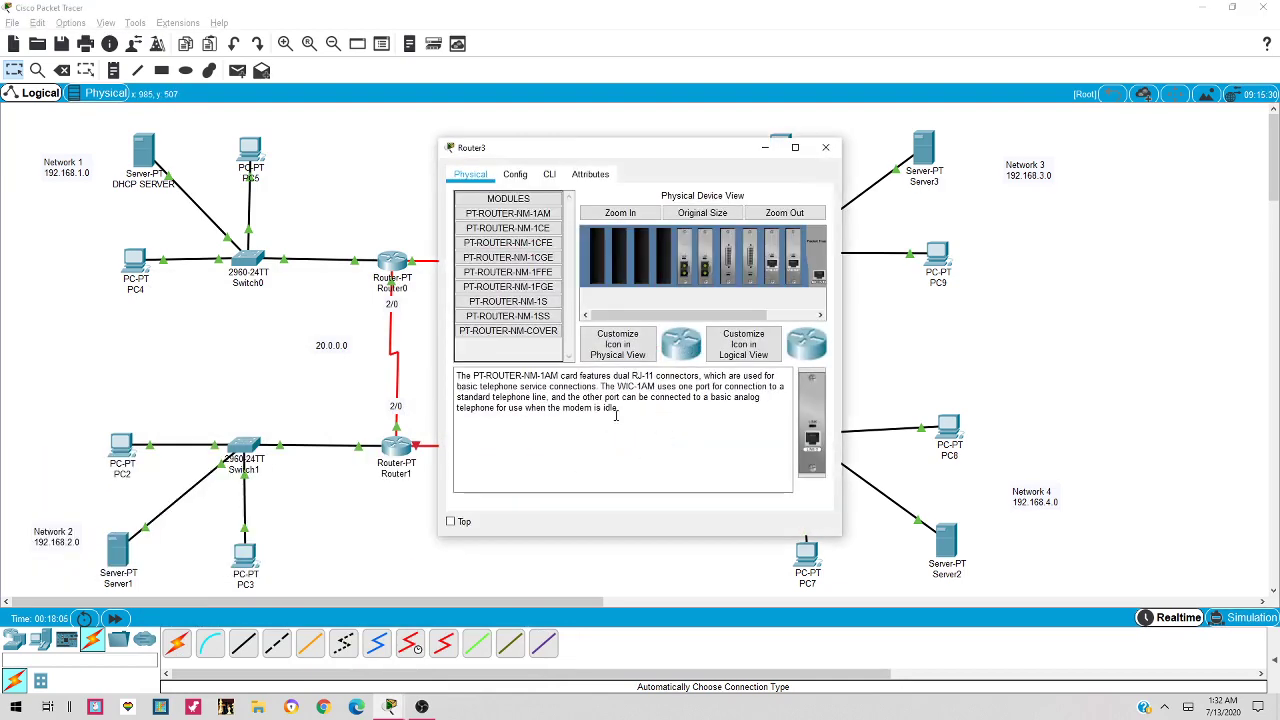
{"action": "left_click", "coordinate": [825, 147]}
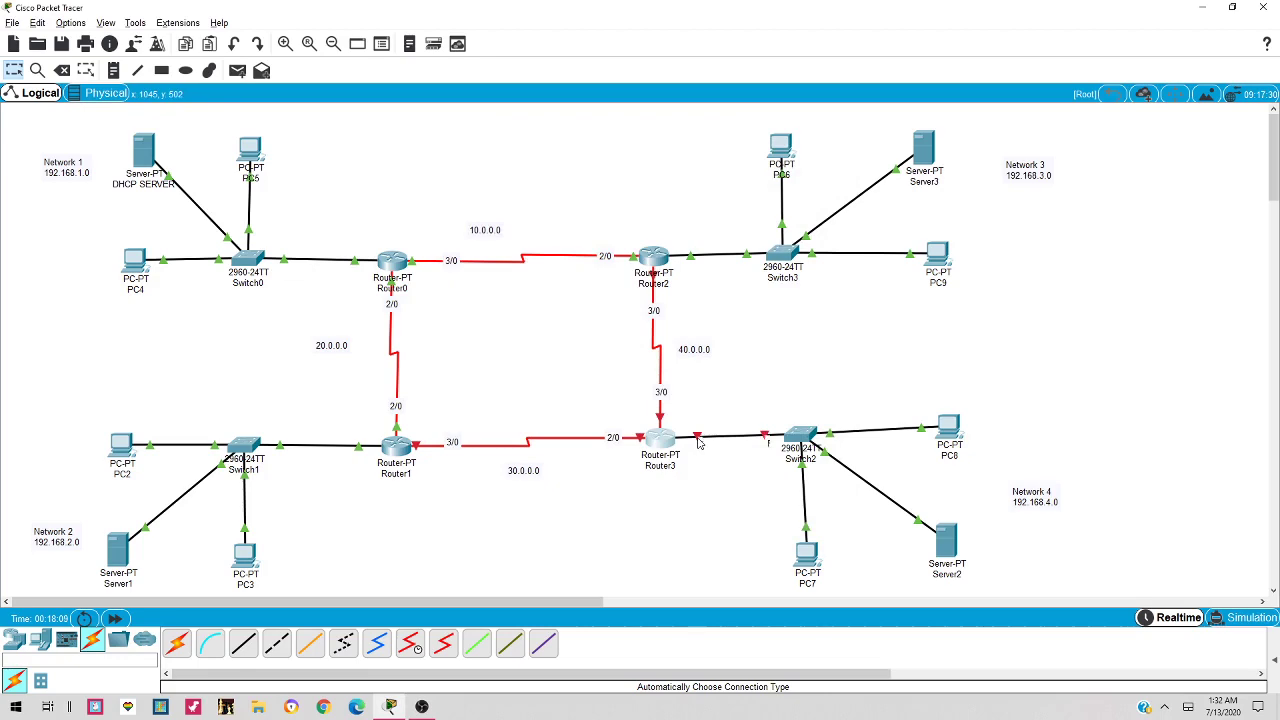
{"action": "left_click", "coordinate": [661, 444]}
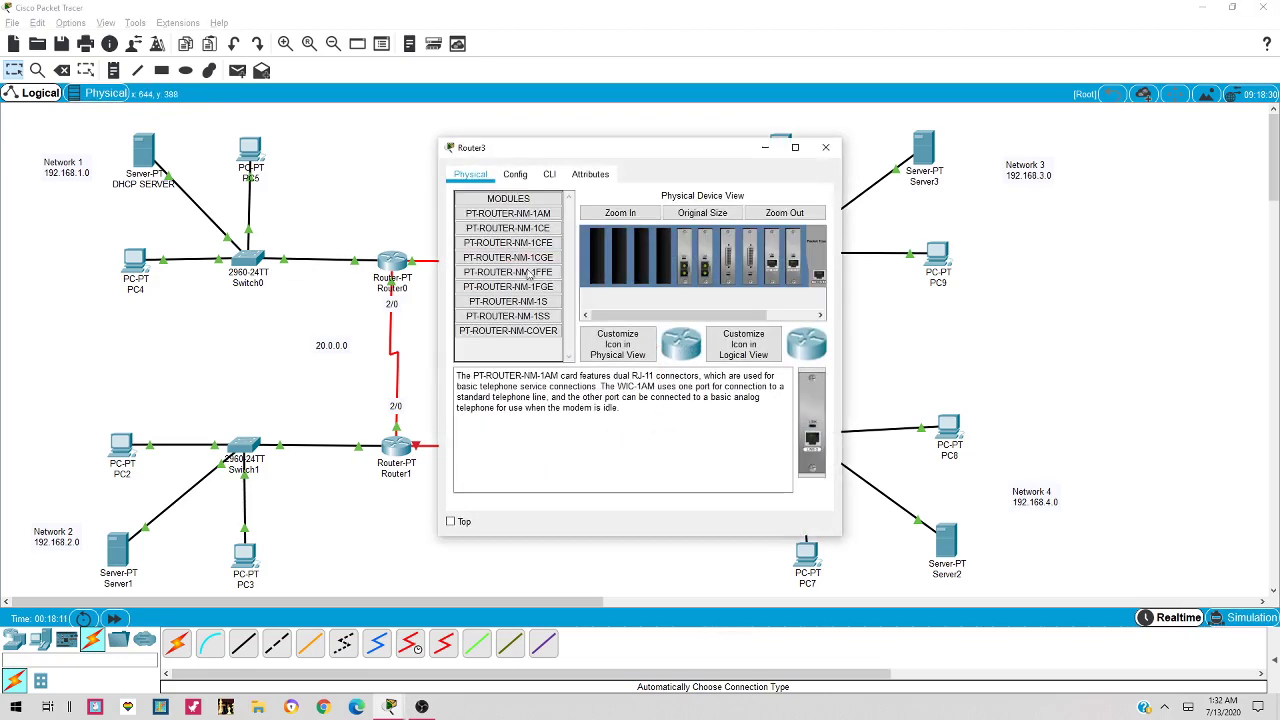
{"action": "left_click", "coordinate": [515, 175]}
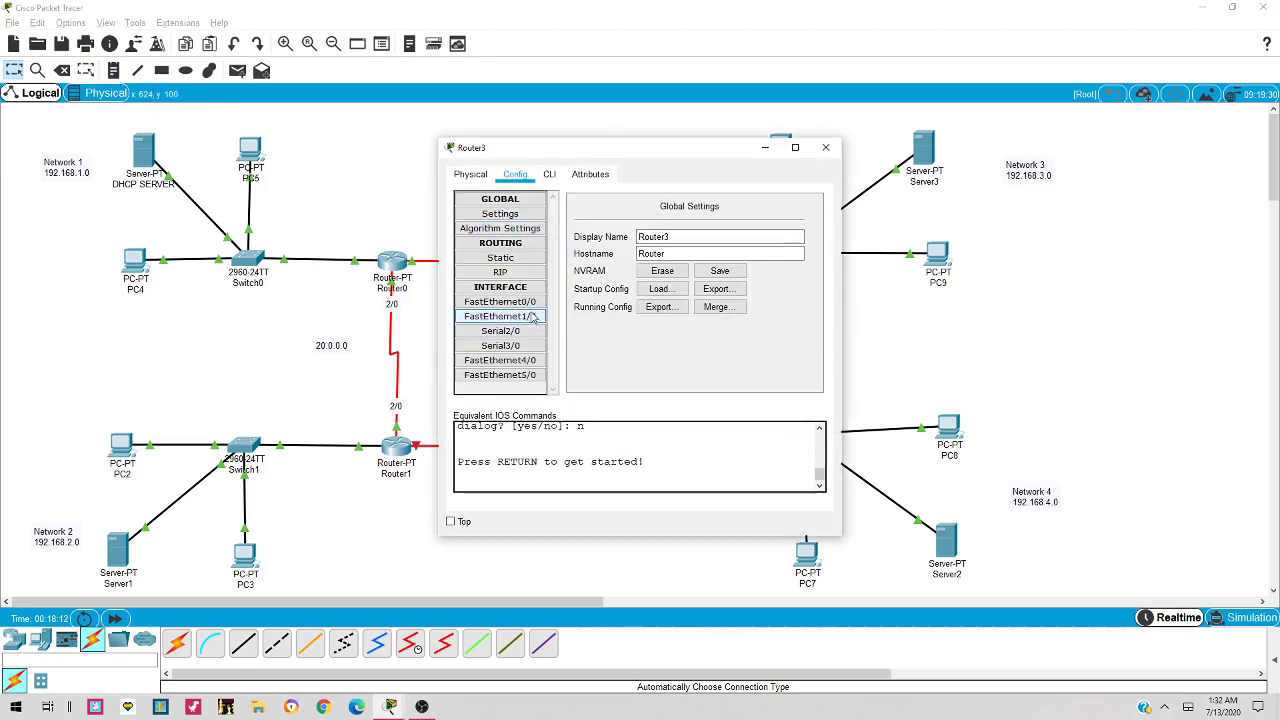
{"action": "left_click", "coordinate": [505, 302]}
{"action": "left_click_drag", "start_coordinate": [652, 148], "coordinate": [372, 152]}
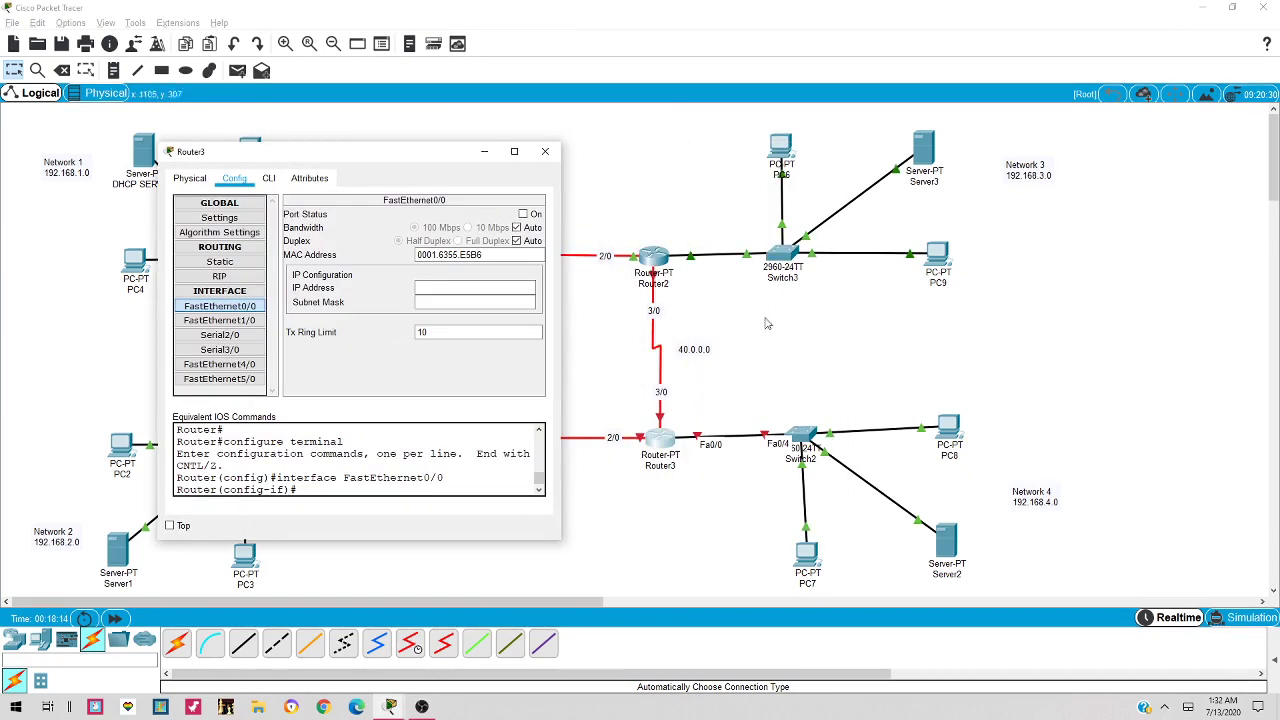
{"action": "left_click", "coordinate": [491, 287]}
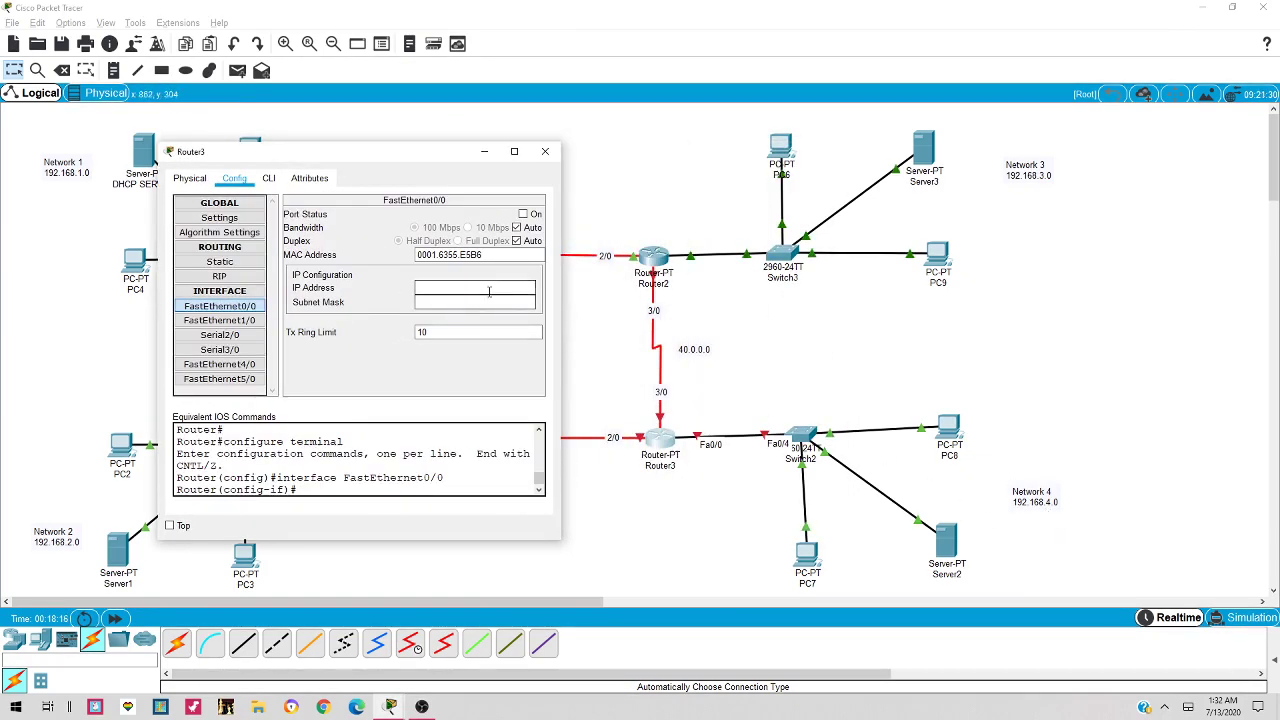
{"action": "type", "text": "192.168.1.2"}
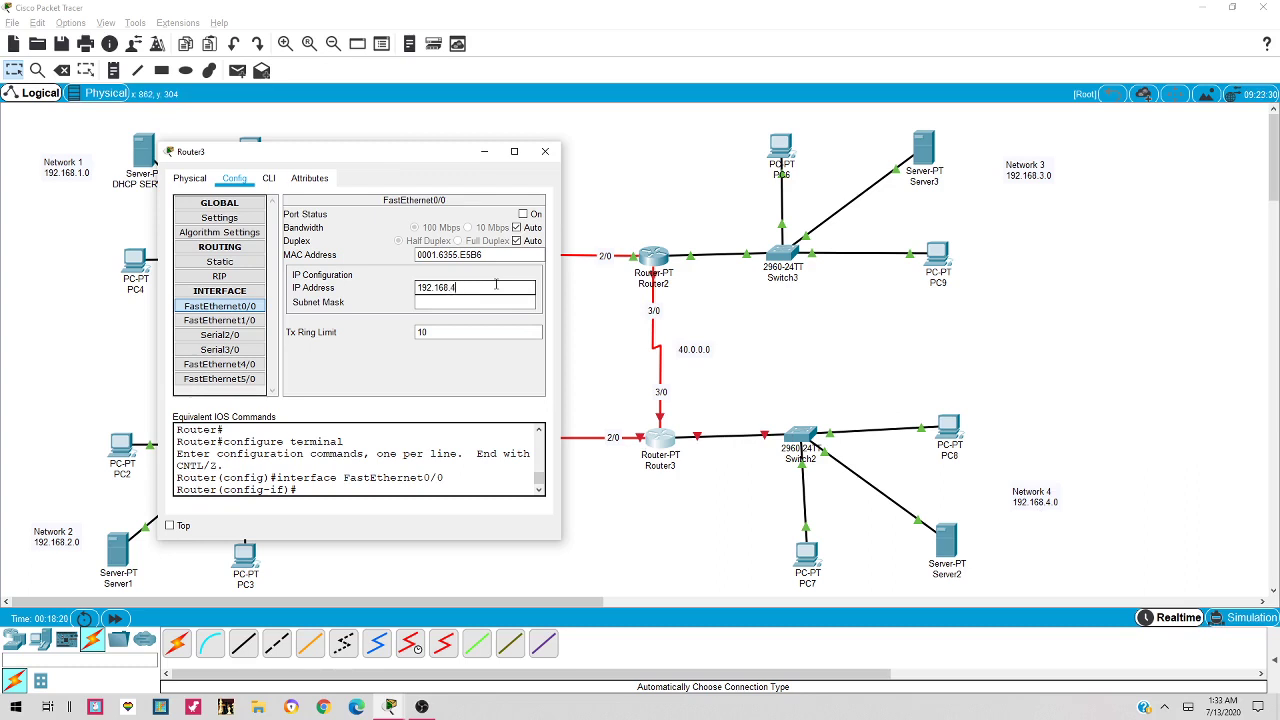
{"action": "key", "text": "Tab"}
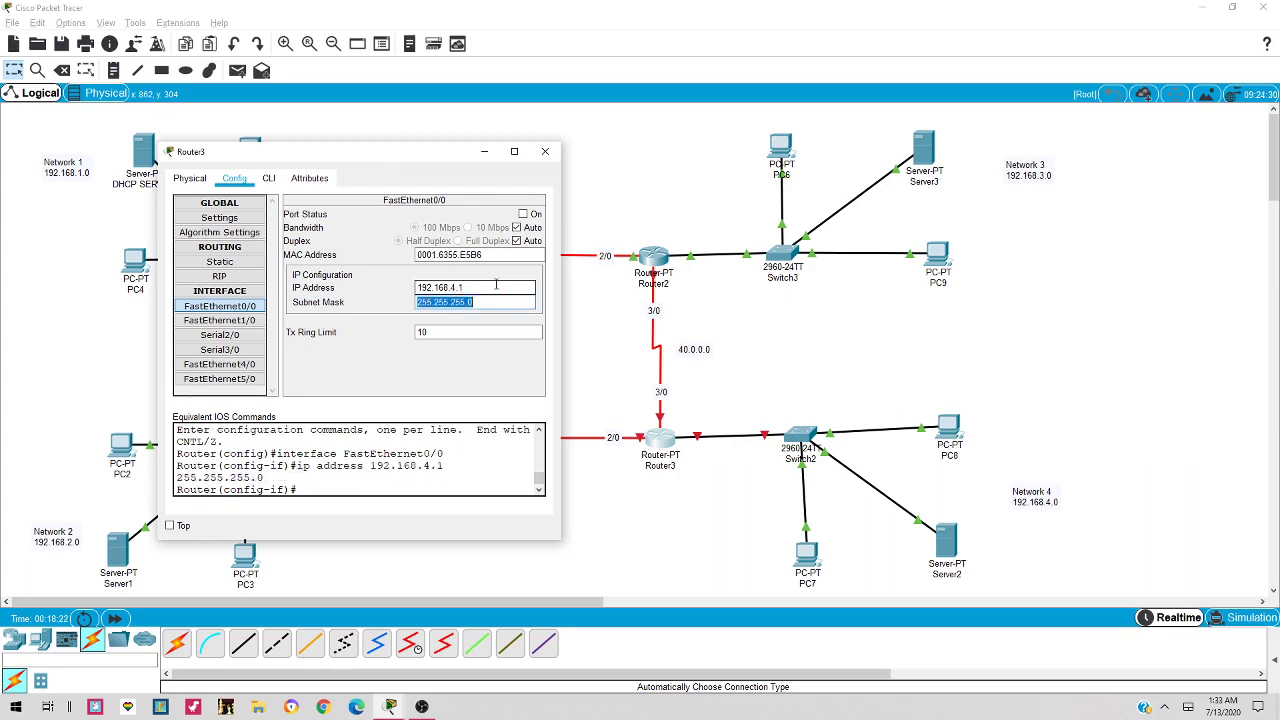
{"action": "key", "text": "Return"}
{"action": "left_click", "coordinate": [530, 214]}
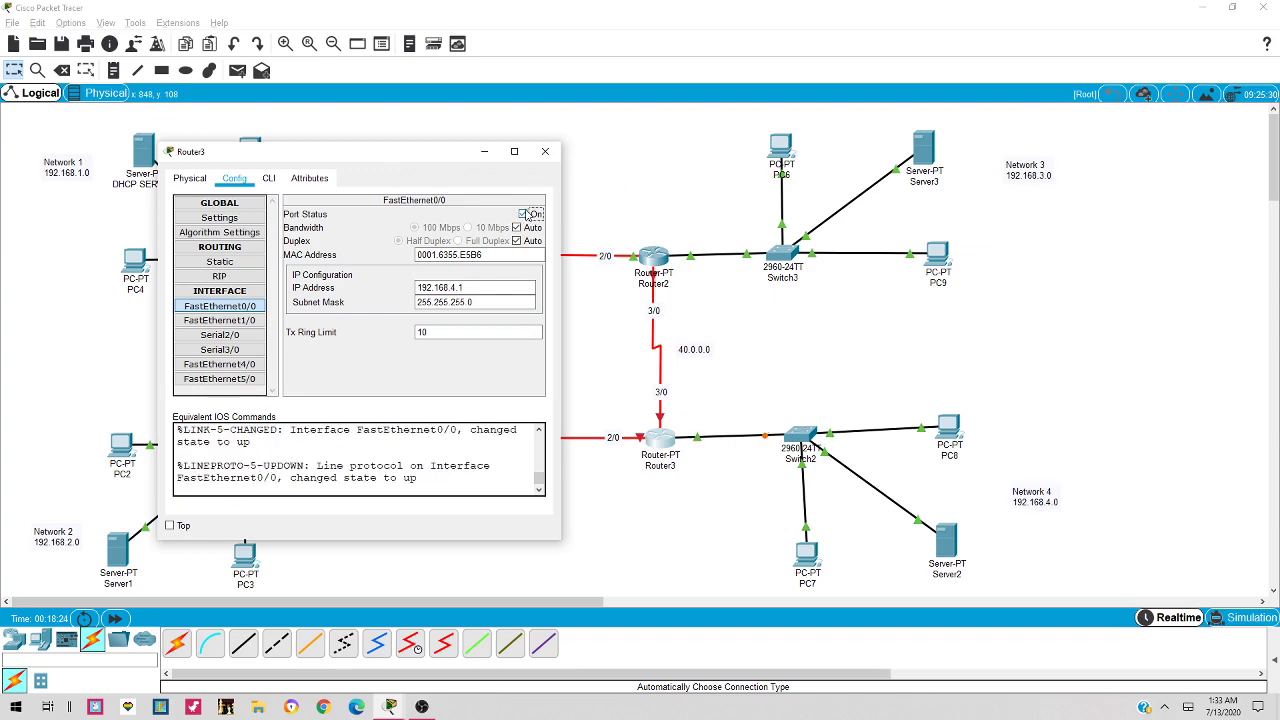
{"action": "left_click", "coordinate": [545, 151]}
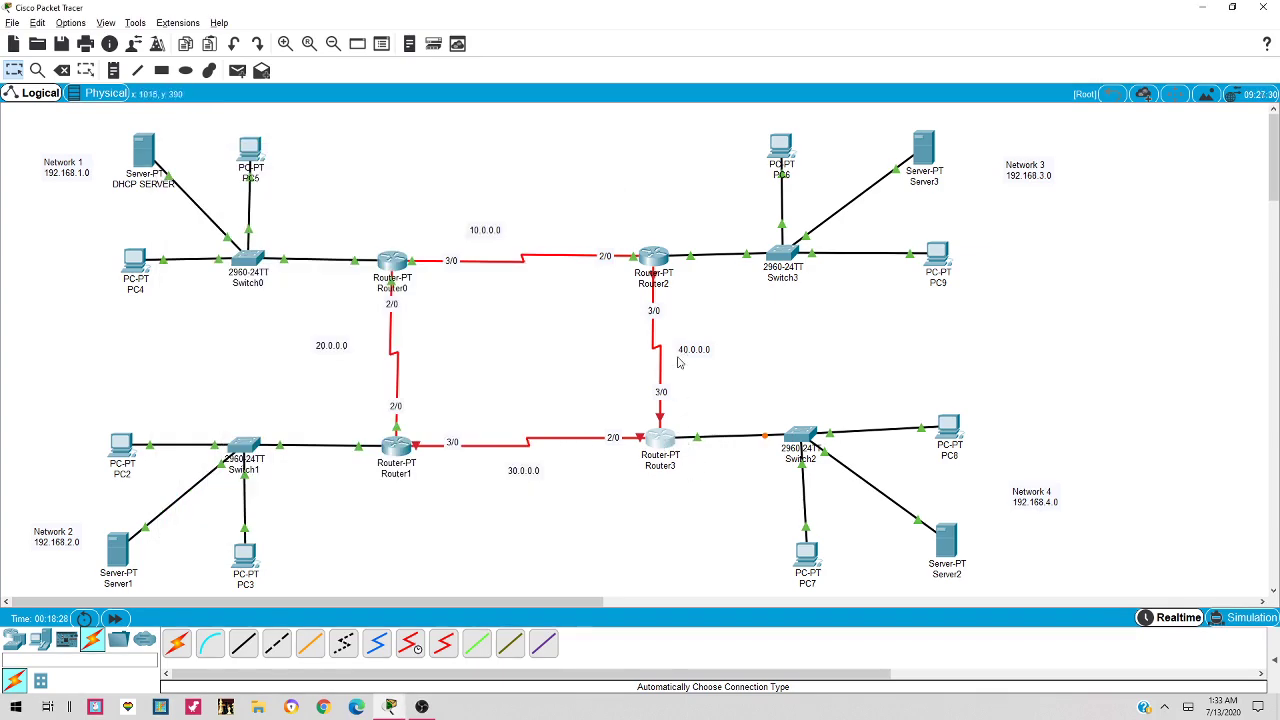
{"action": "left_click", "coordinate": [664, 448]}
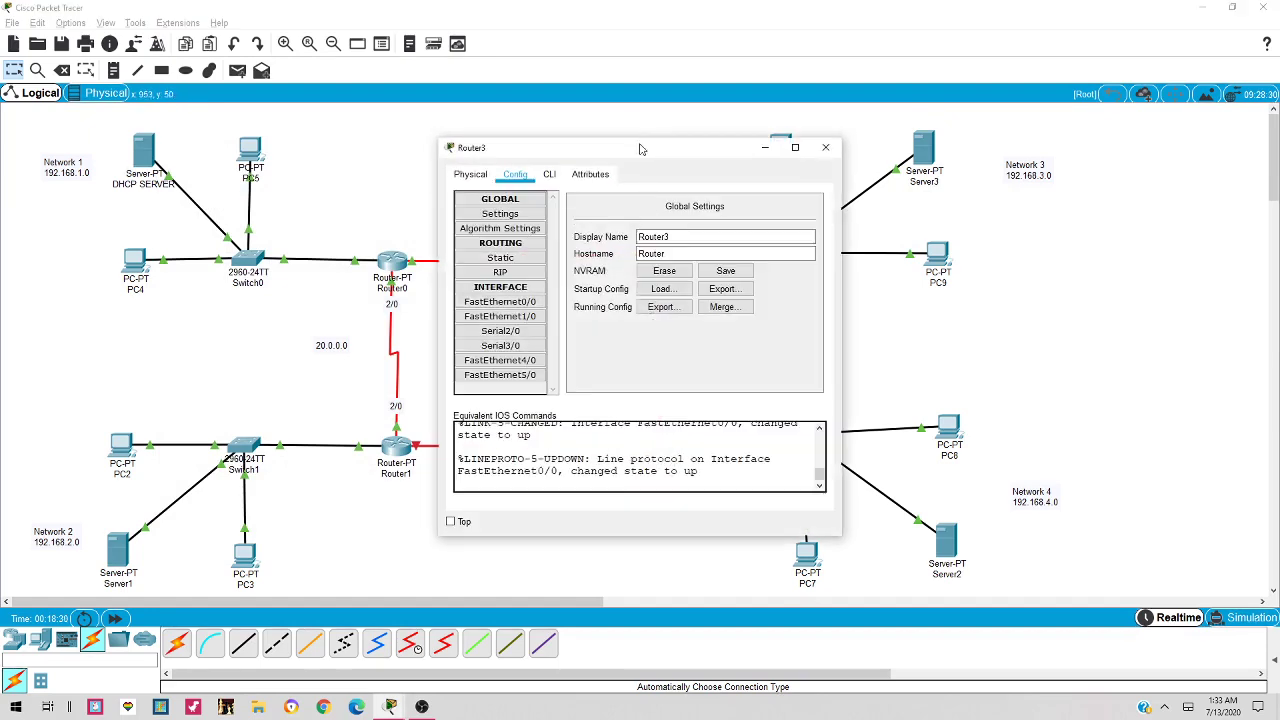
{"action": "left_click_drag", "start_coordinate": [640, 151], "coordinate": [920, 151]}
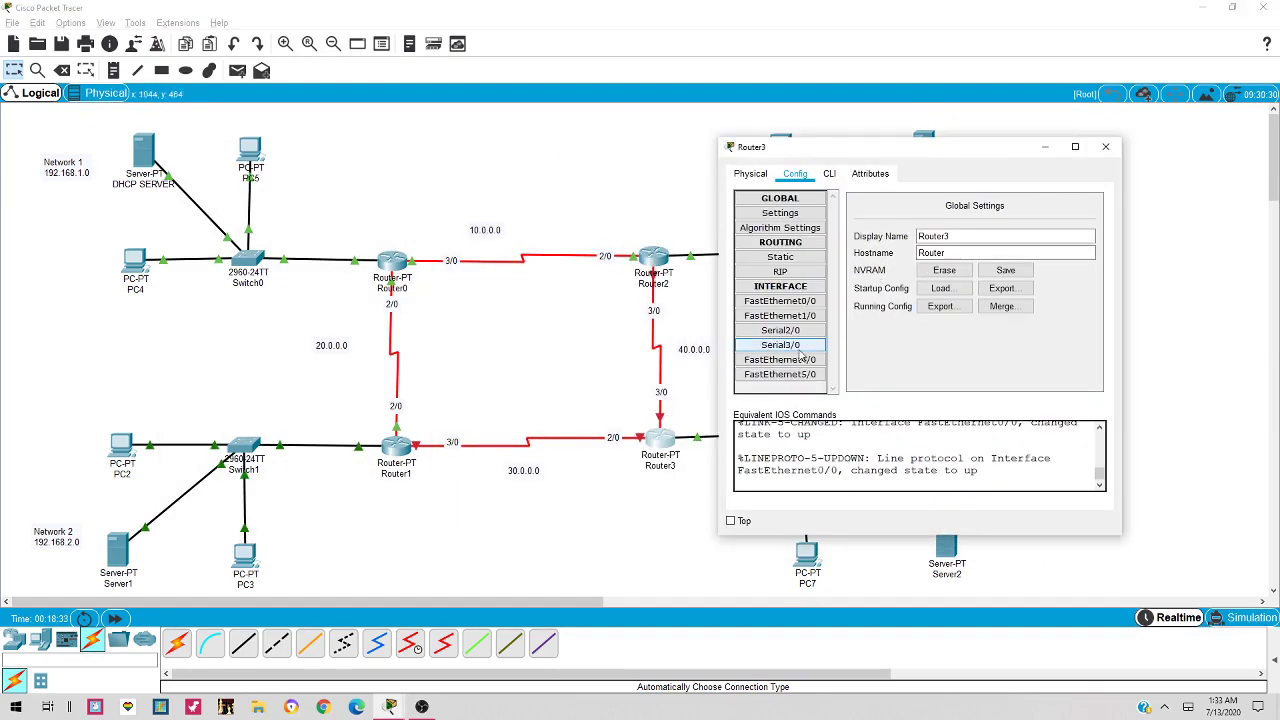
Give Router3's Serial3/0 the address 40.0.0.2 with mask 255.0.0.0 and bring it up
{"action": "left_click", "coordinate": [806, 346]}
{"action": "left_click", "coordinate": [1026, 268]}
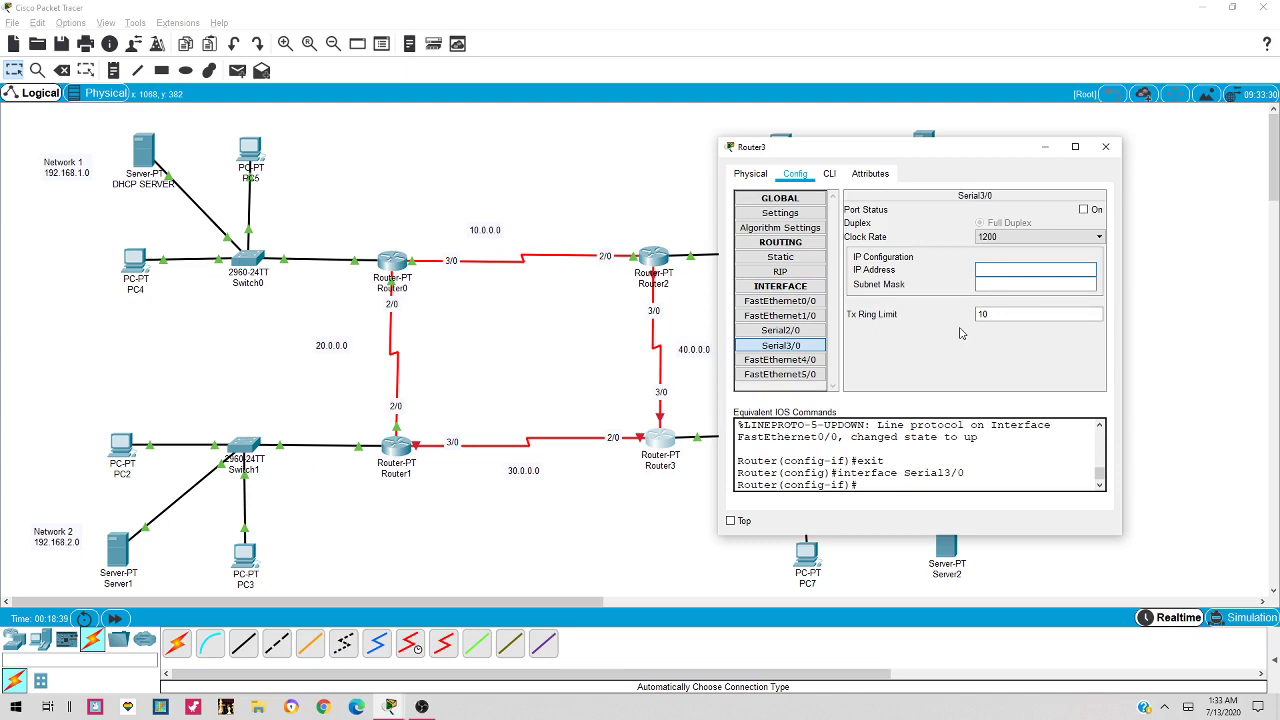
{"action": "type", "text": "40.0.0.2"}
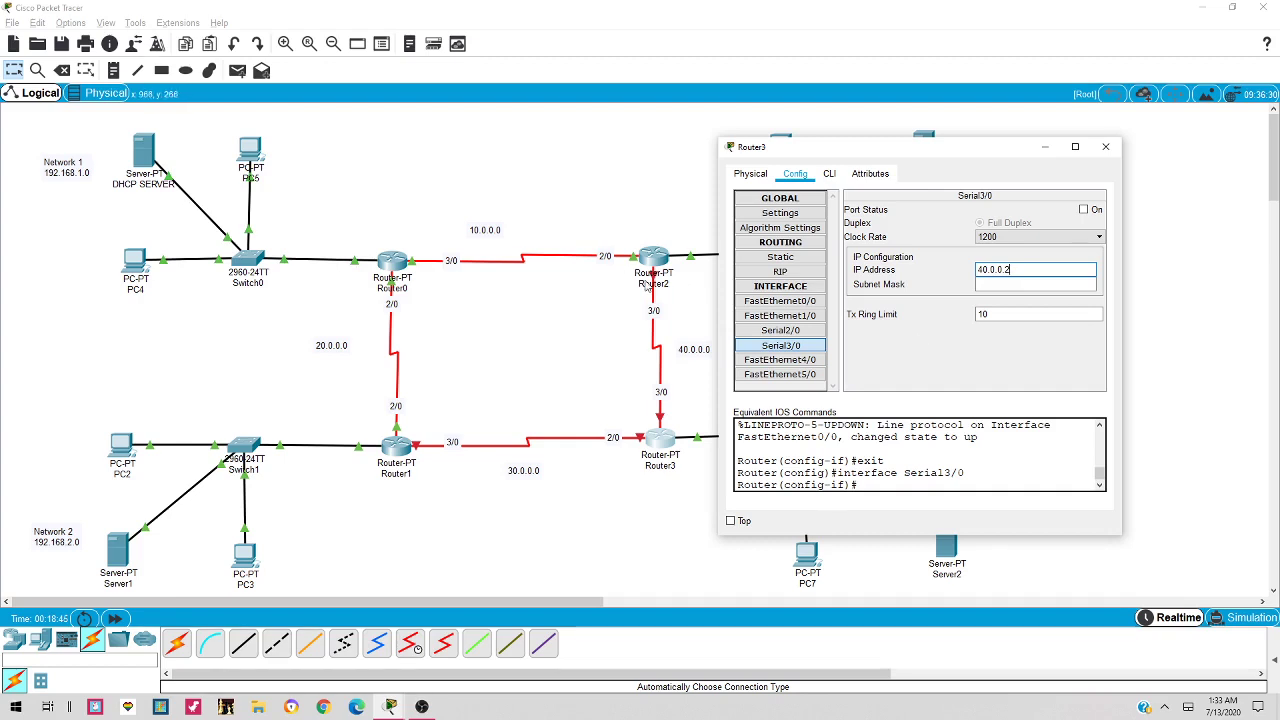
{"action": "key", "text": "Tab"}
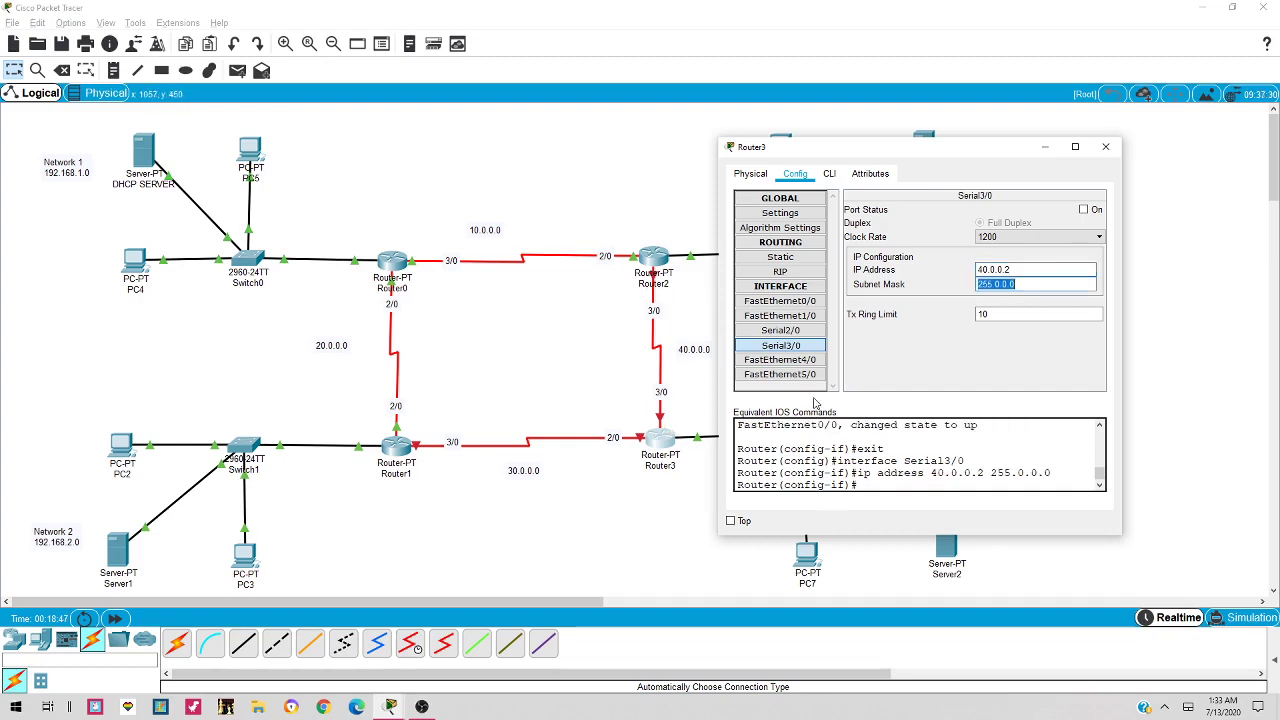
{"action": "left_click", "coordinate": [1084, 210]}
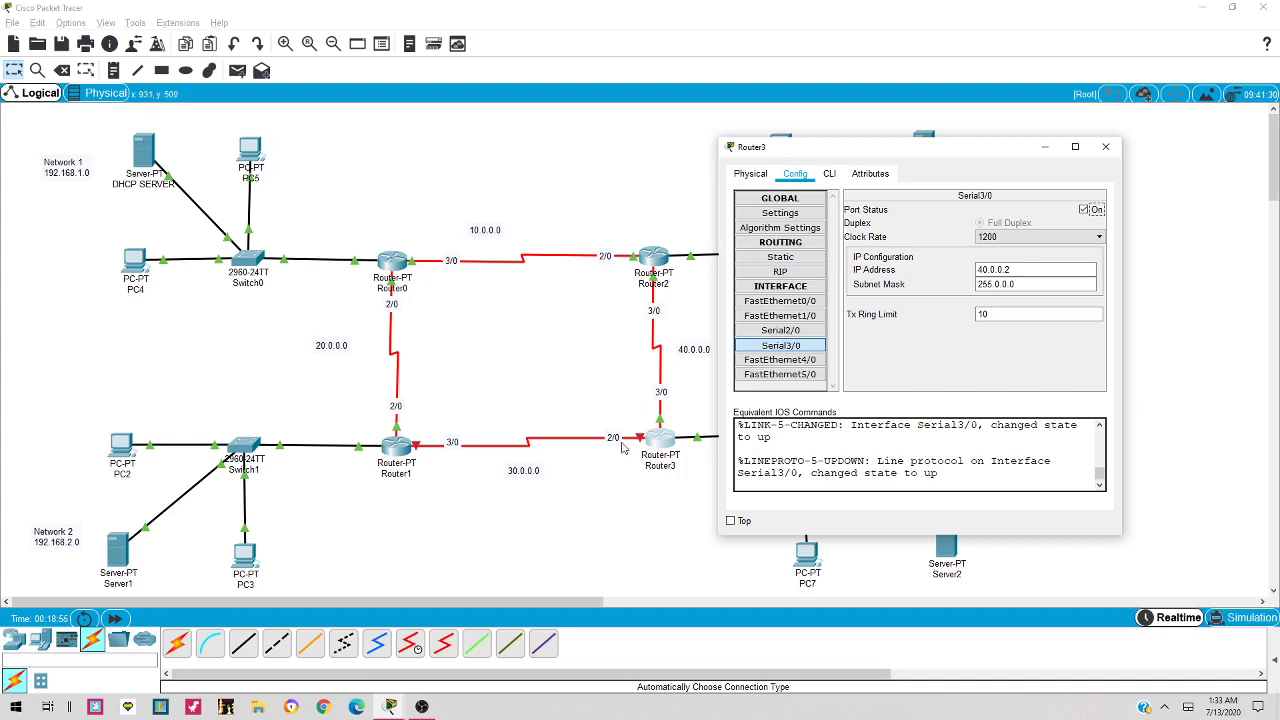
Set Router3's Serial2/0 to 30.0.0.2/255.0.0.0, bring it up, and close Router3
{"action": "left_click", "coordinate": [781, 330]}
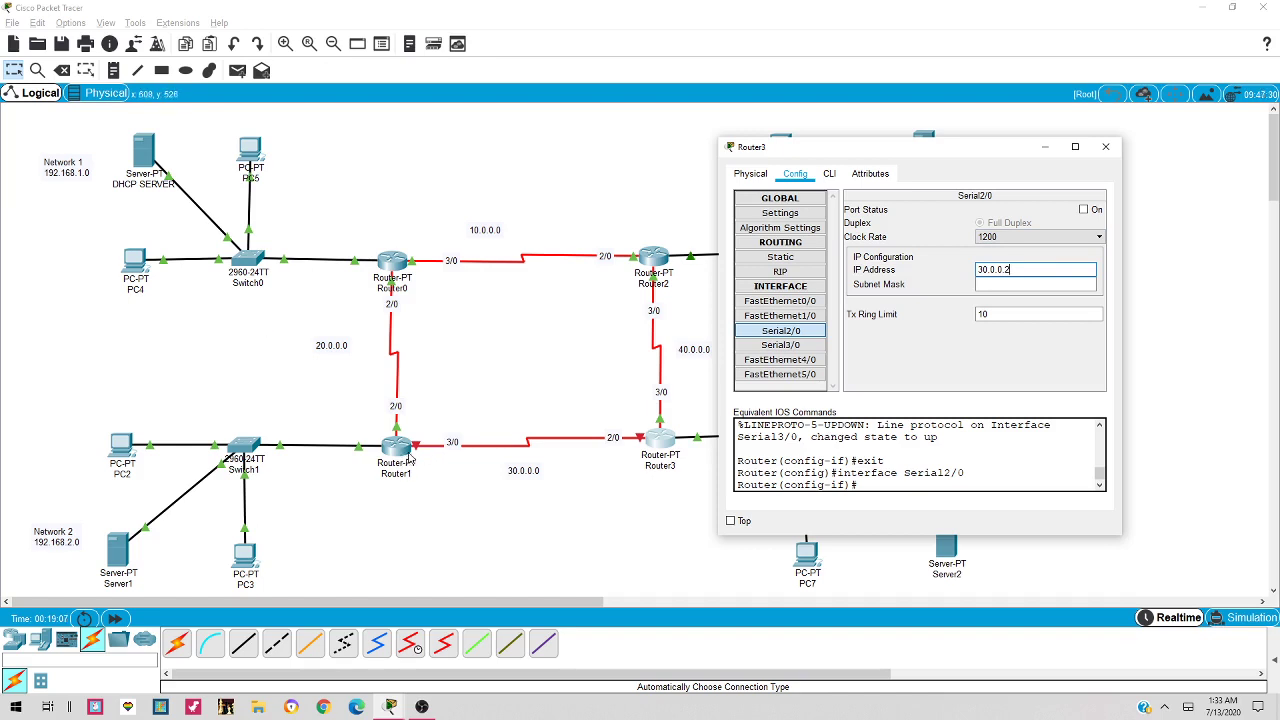
{"action": "key", "text": "Tab"}
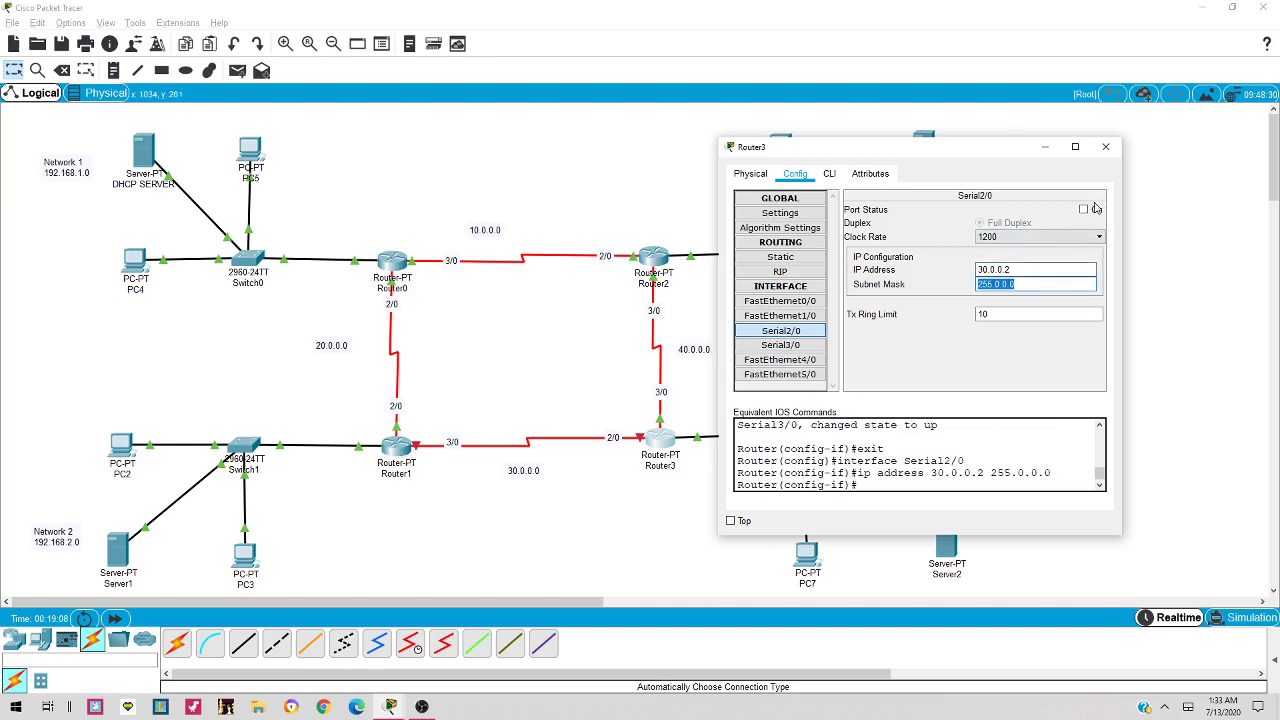
{"action": "left_click", "coordinate": [1094, 209]}
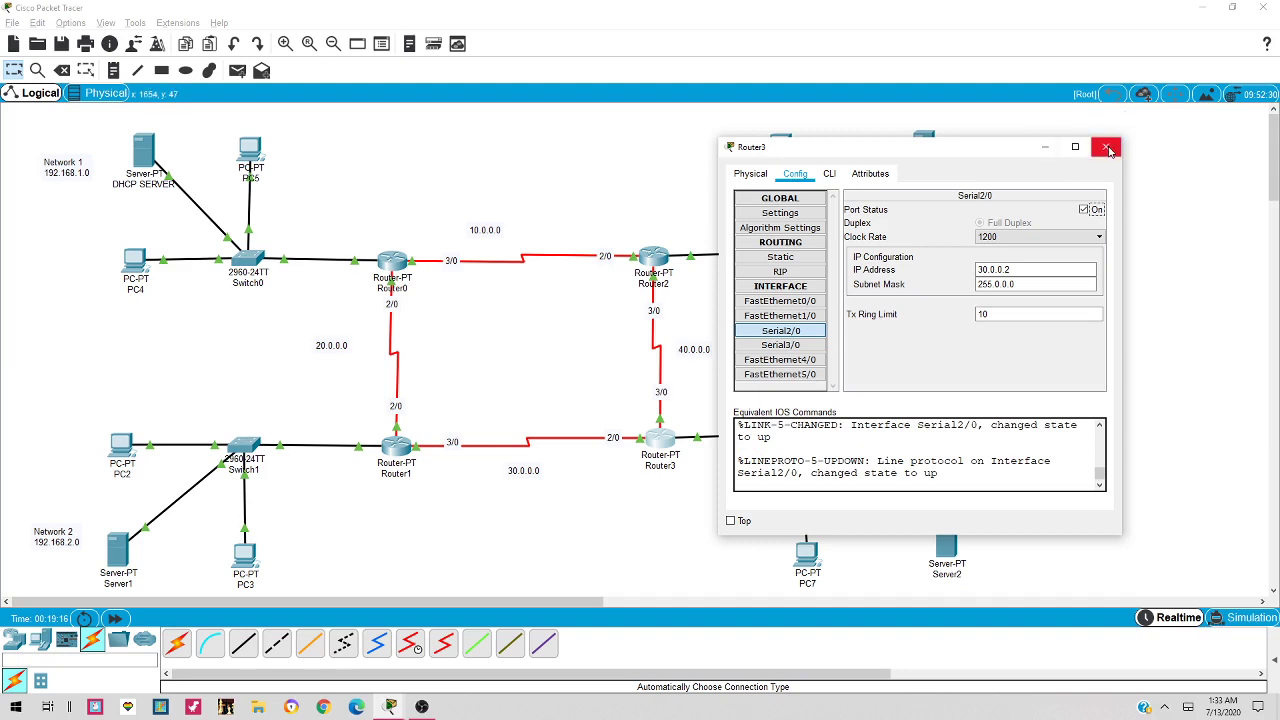
{"action": "left_click", "coordinate": [1105, 146]}
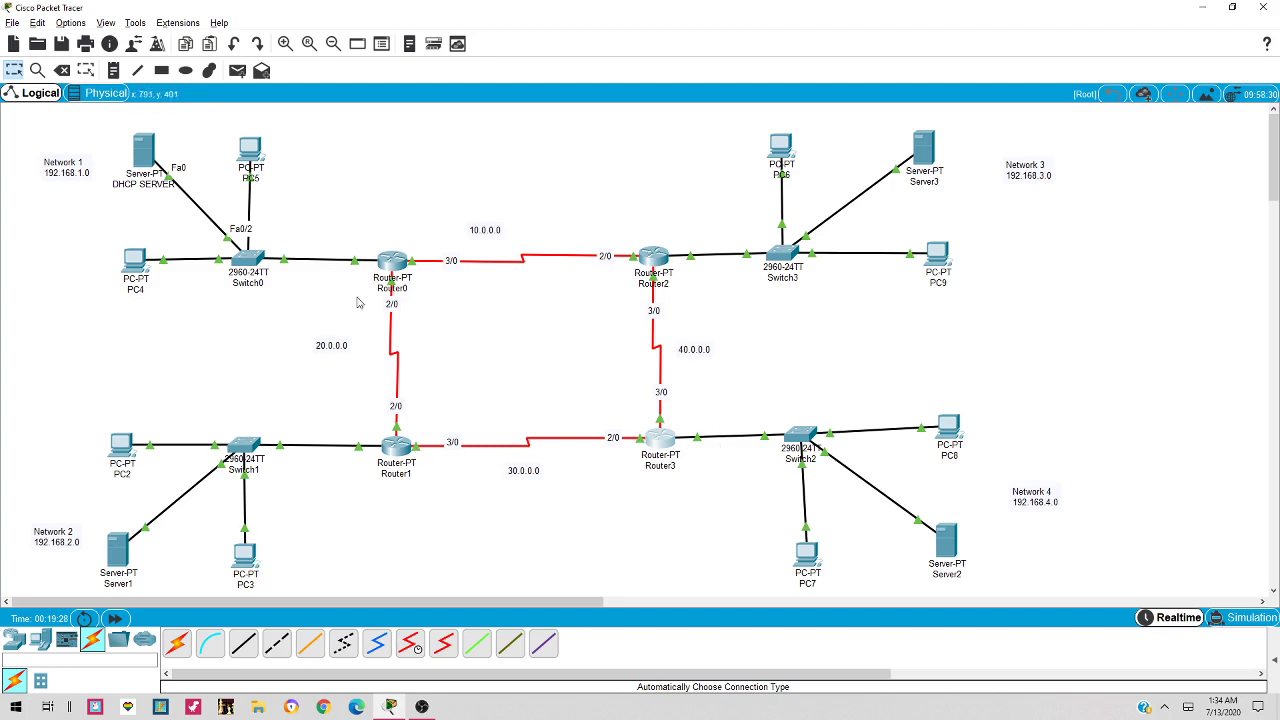
On Router0's FastEthernet0/0 CLI, try a misspelled helper-address command for 192.168
{"action": "left_click", "coordinate": [393, 262]}
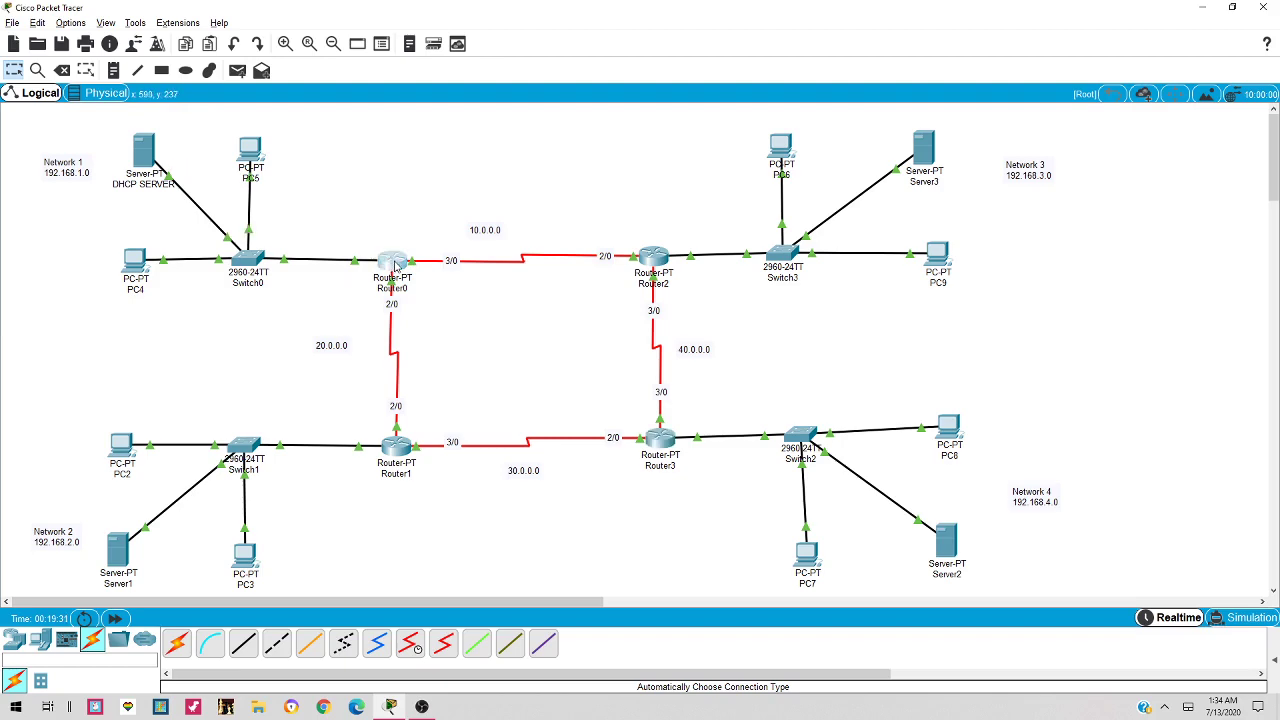
{"action": "left_click_drag", "start_coordinate": [602, 158], "coordinate": [727, 158]}
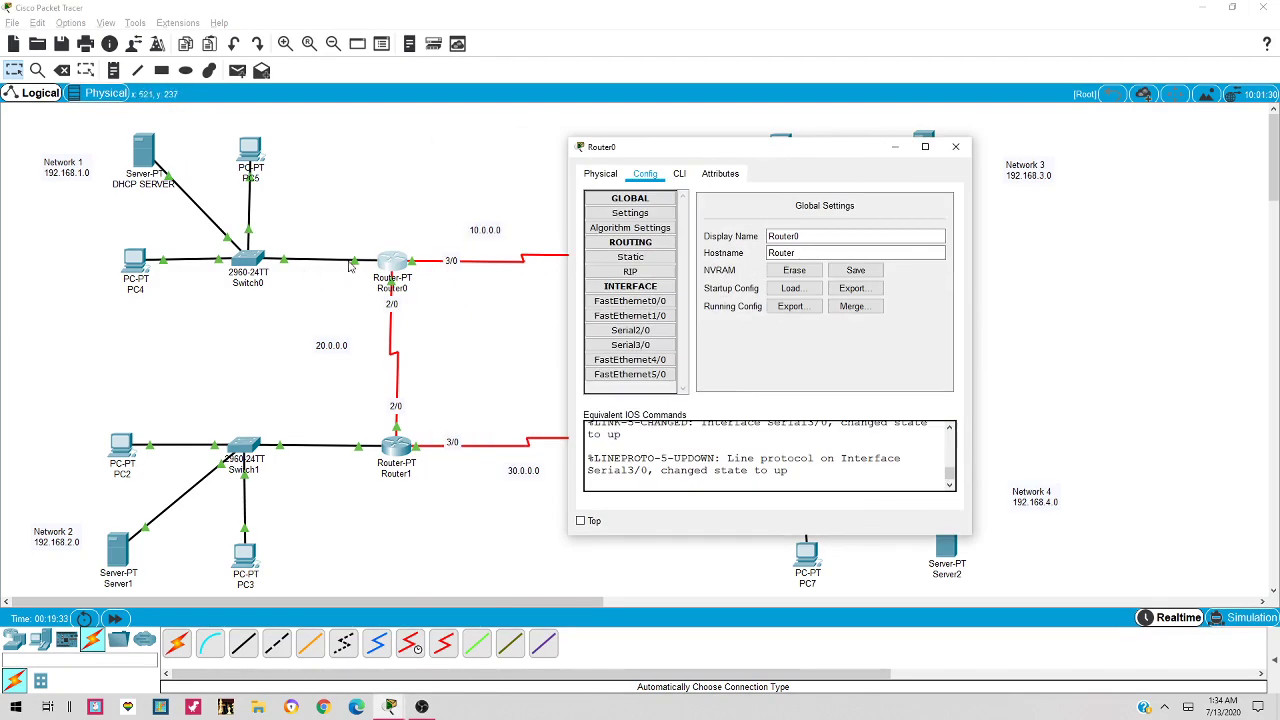
{"action": "left_click", "coordinate": [644, 306]}
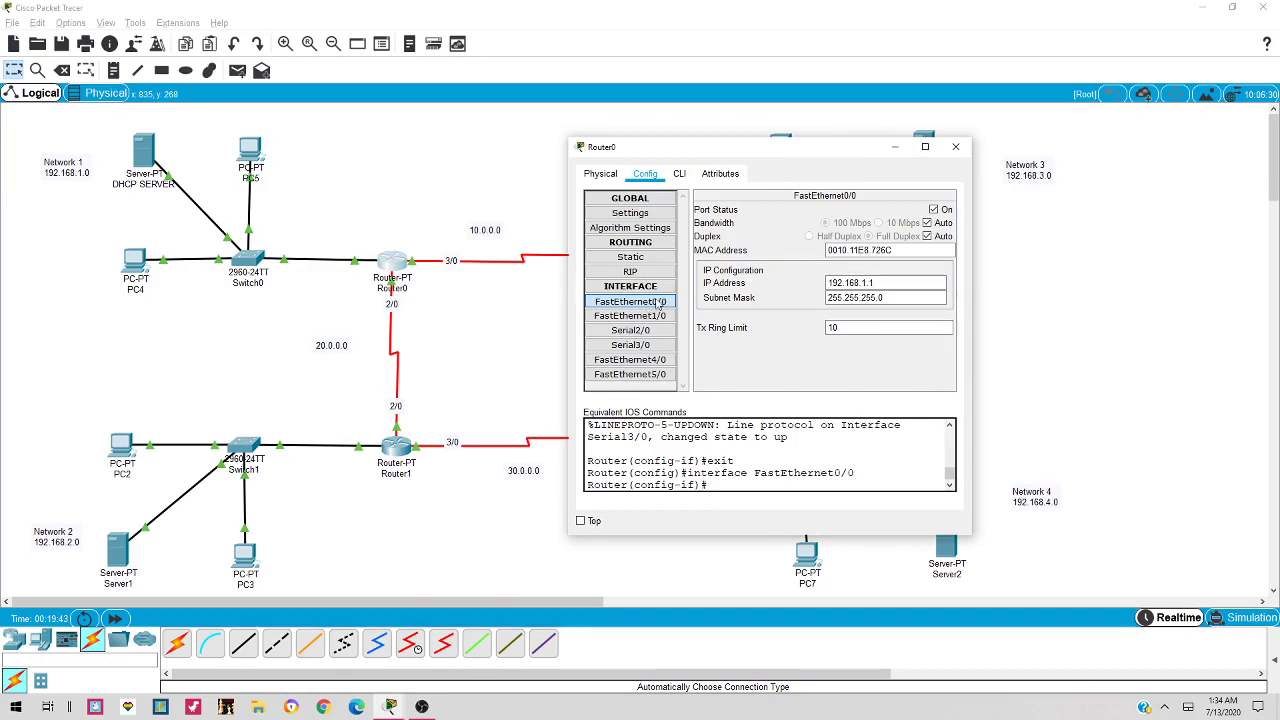
{"action": "left_click", "coordinate": [660, 302]}
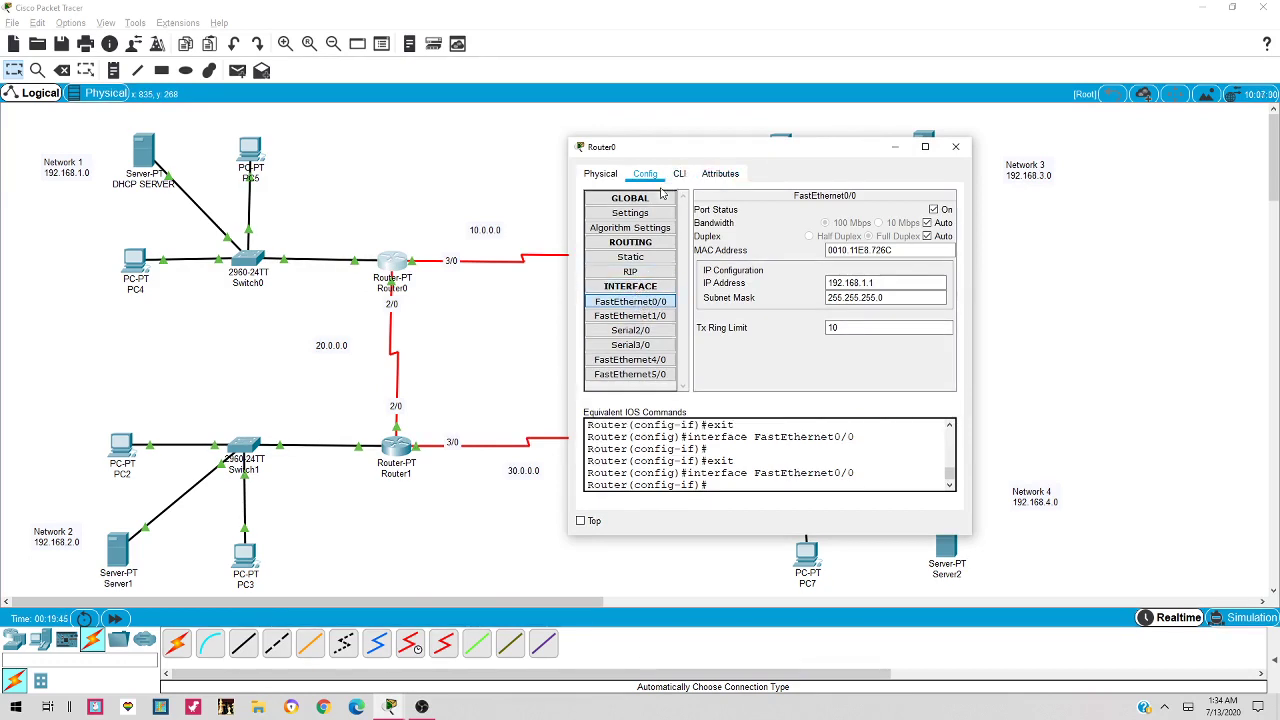
{"action": "left_click", "coordinate": [680, 175]}
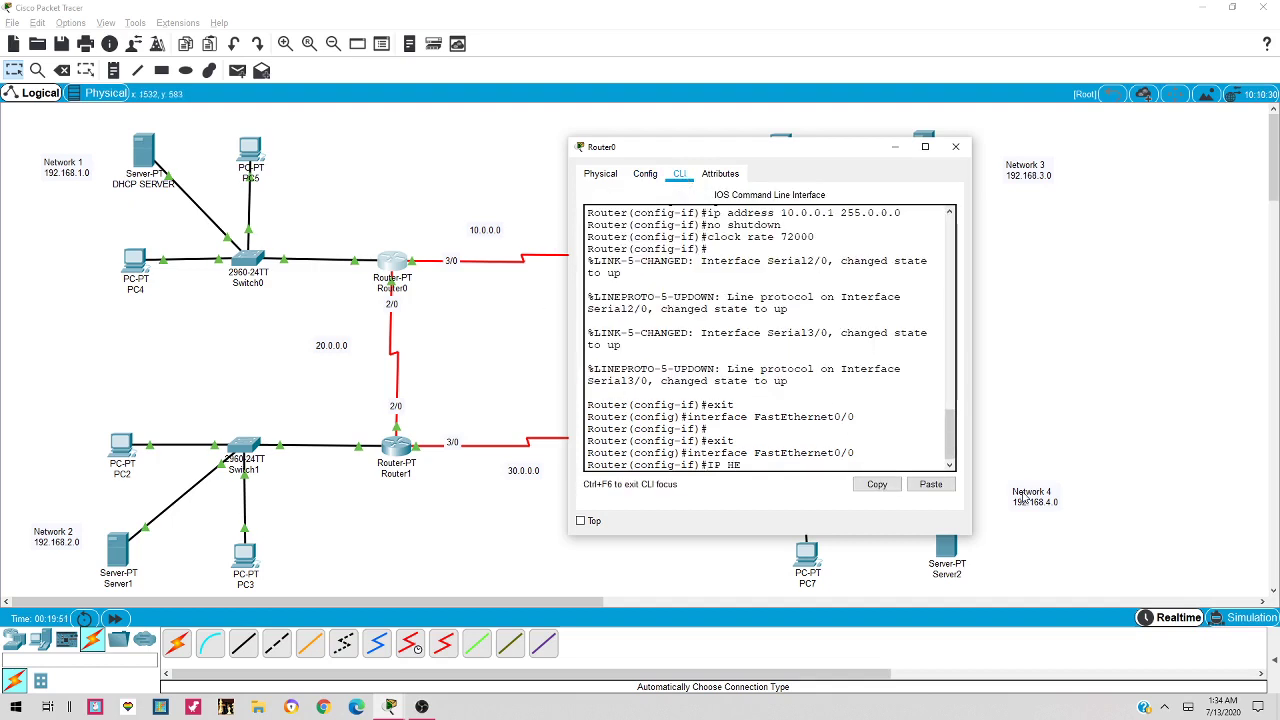
{"action": "key", "text": "BackSpace"}
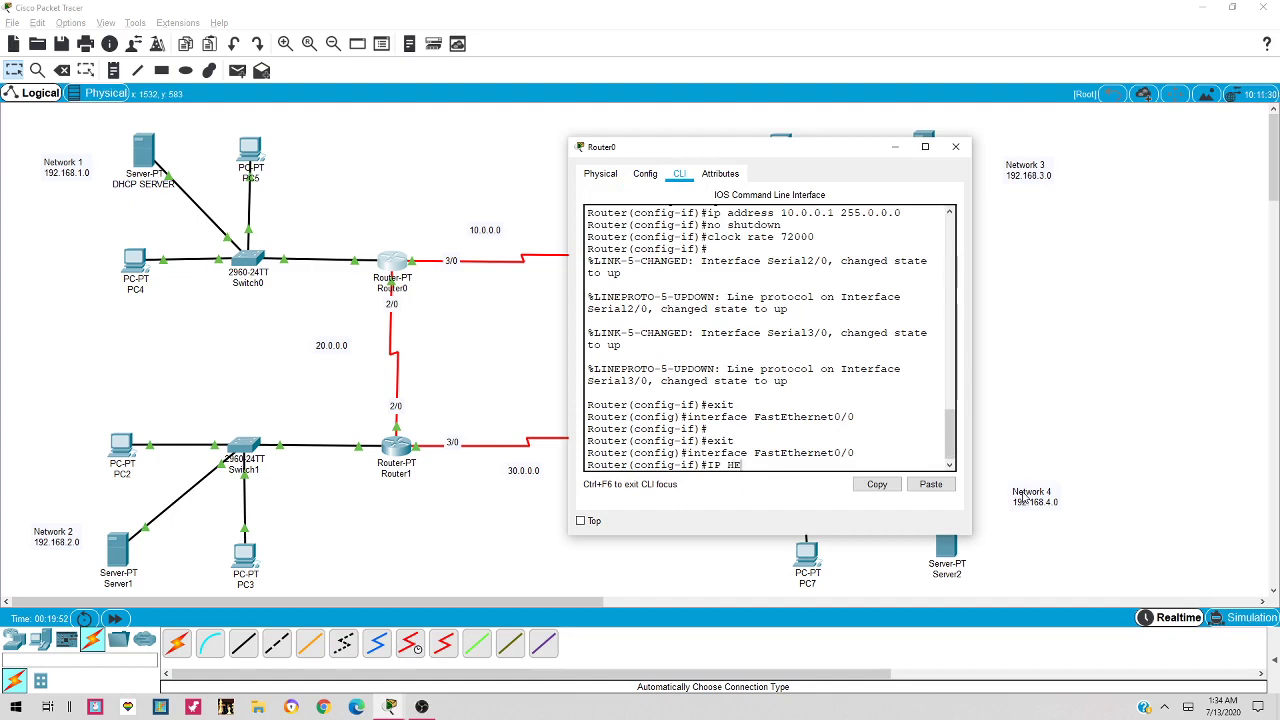
{"action": "type", "text": "ELPER-ADDDRESS 192.168.1.2"}
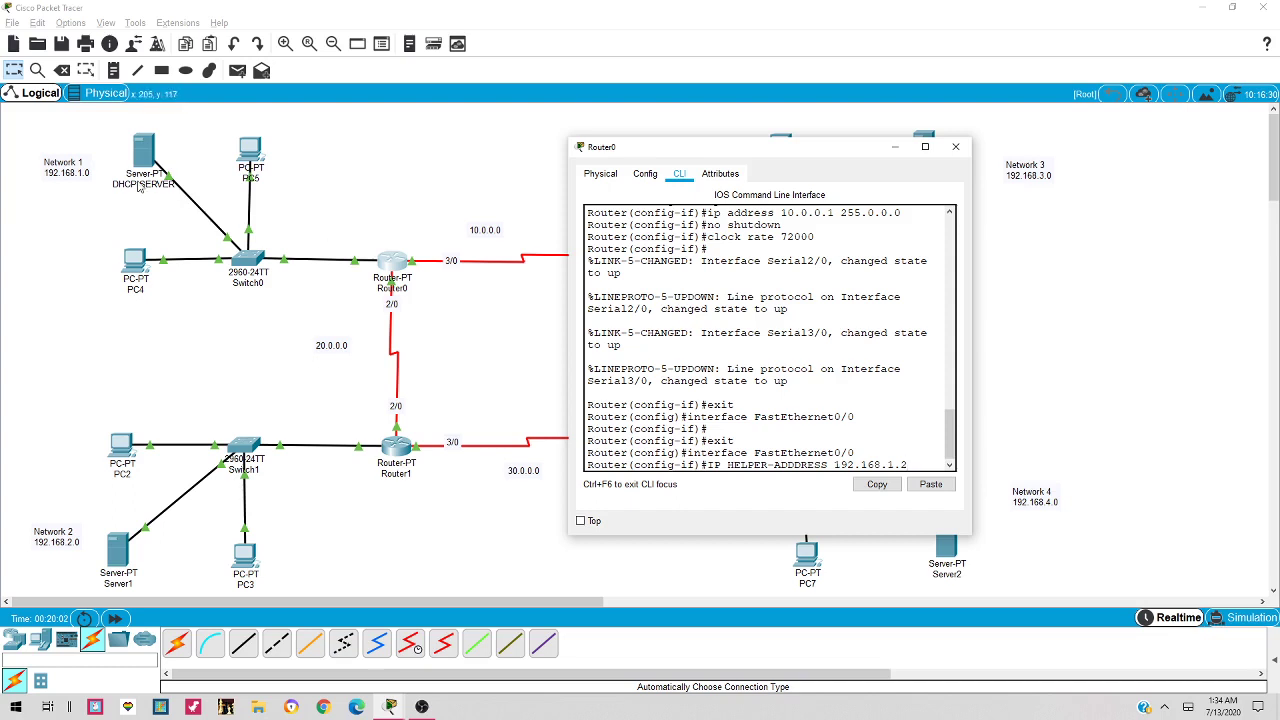
{"action": "key", "text": "Return"}
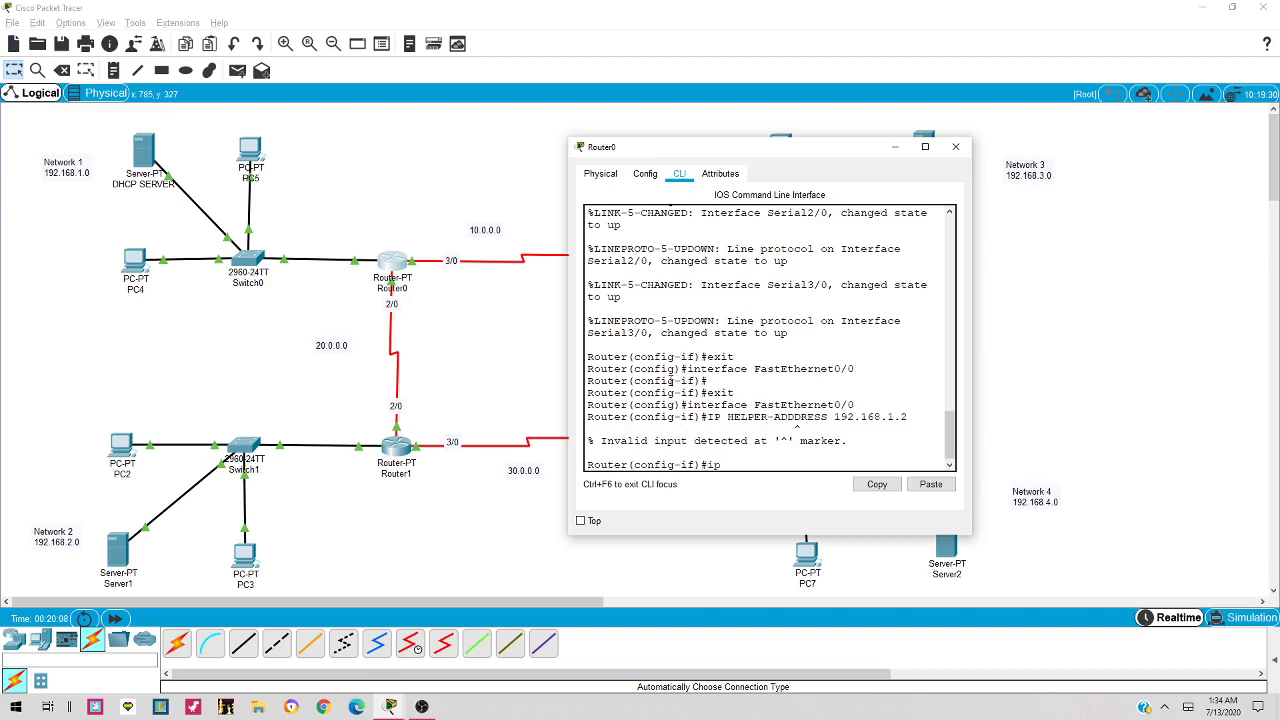
Enter 'ip helper-address 192.168.1.2' on Router0's FastEthernet0/0 and copy the command
{"action": "type", "text": "ip helper-address 192.168.1.2"}
{"action": "key", "text": "Return"}
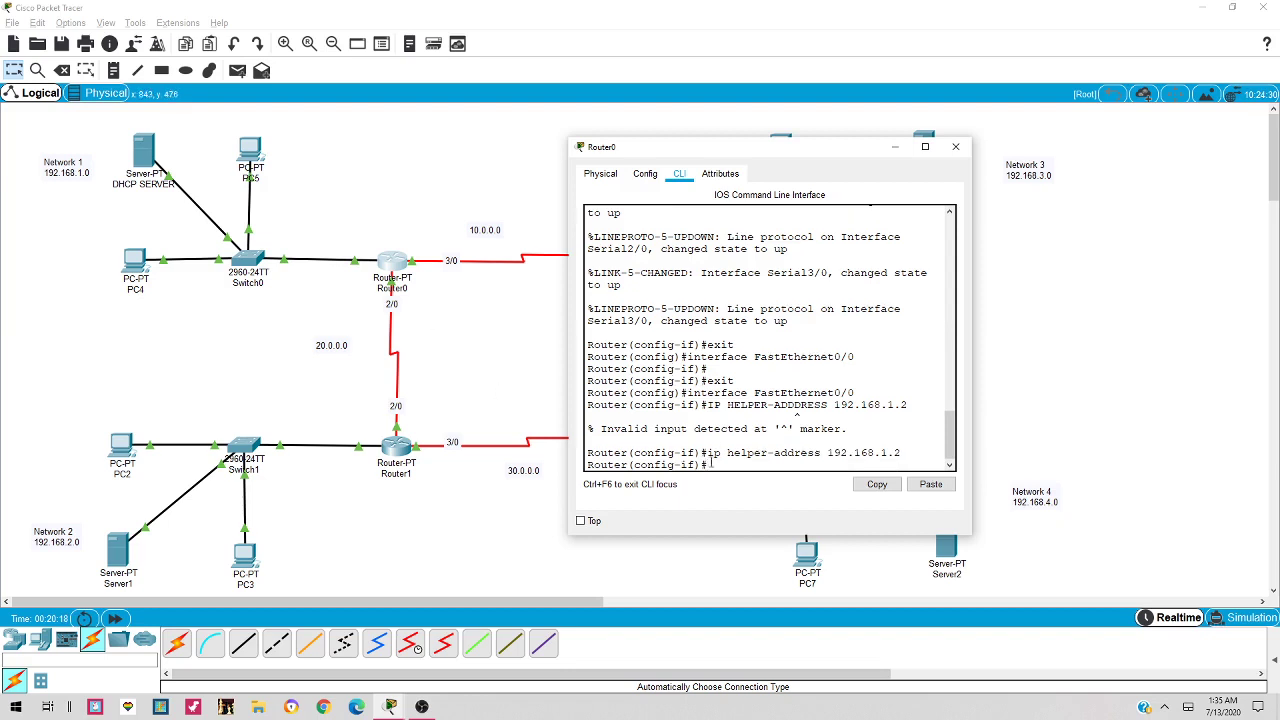
{"action": "left_click_drag", "start_coordinate": [902, 453], "coordinate": [706, 453]}
{"action": "left_click", "coordinate": [889, 491]}
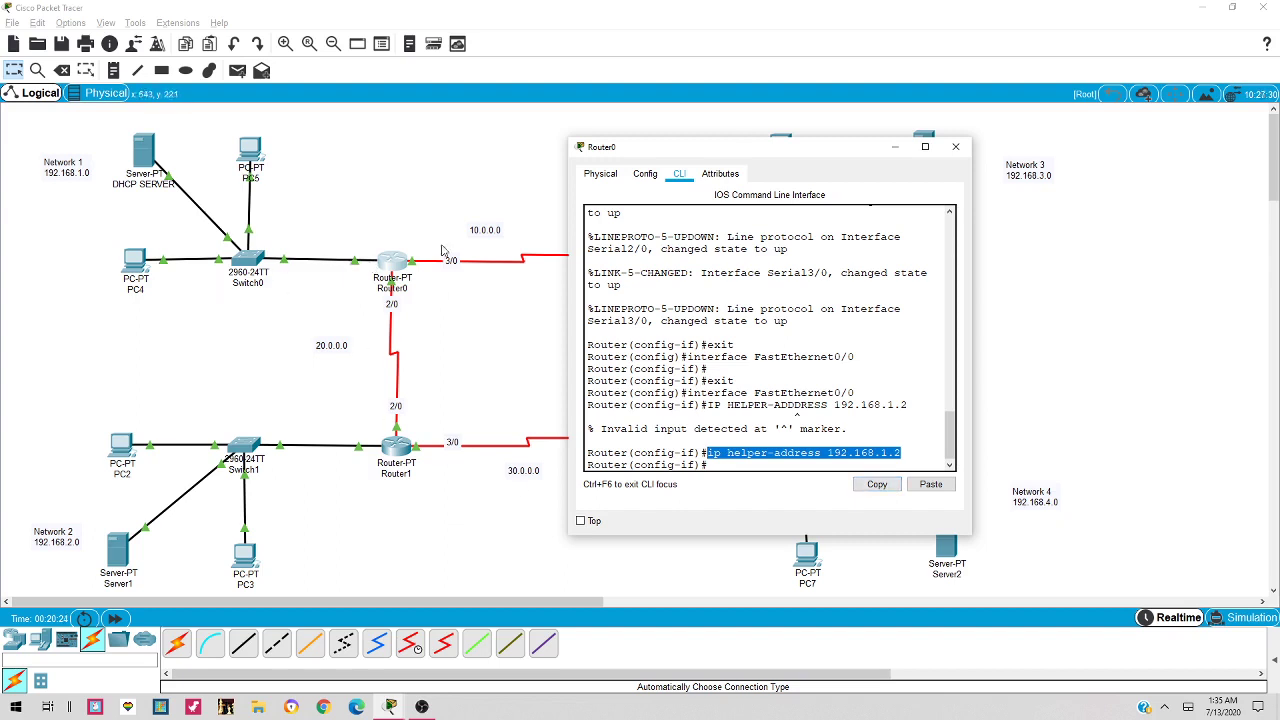
{"action": "left_click", "coordinate": [957, 151]}
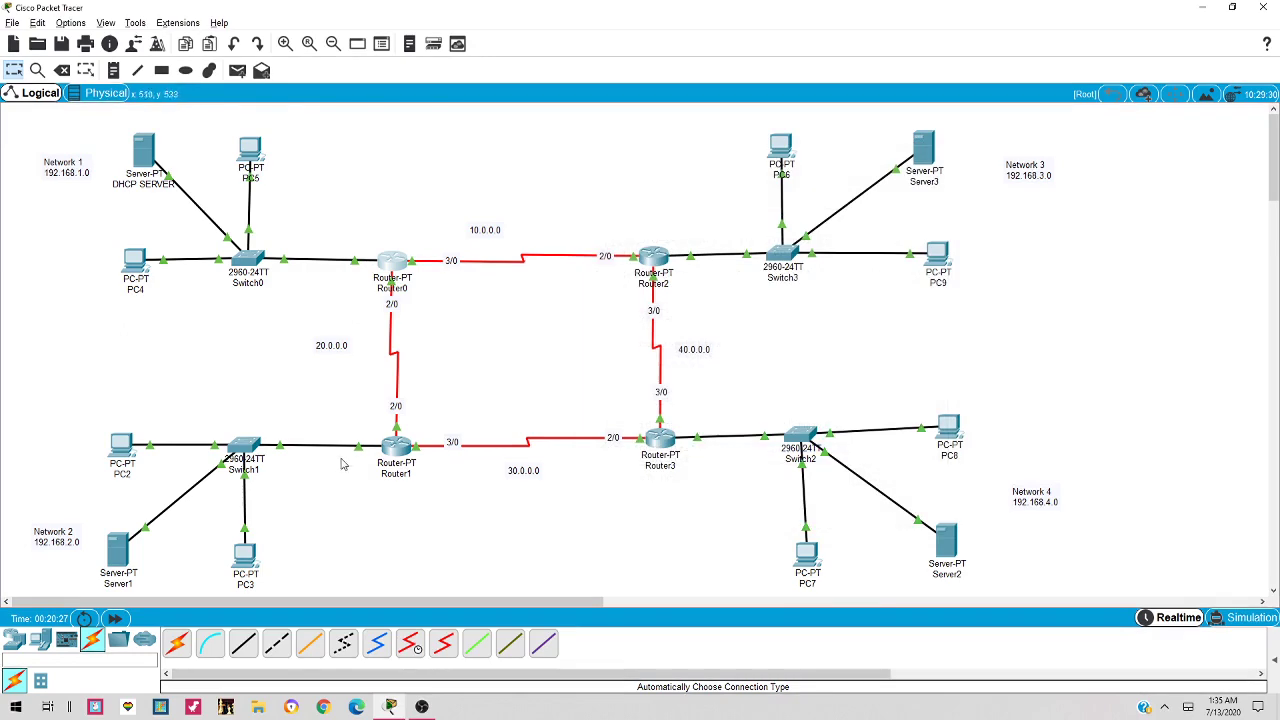
Apply the pasted helper address 192.168.1.2 to Router1's FastEthernet0/0
{"action": "left_click", "coordinate": [397, 450]}
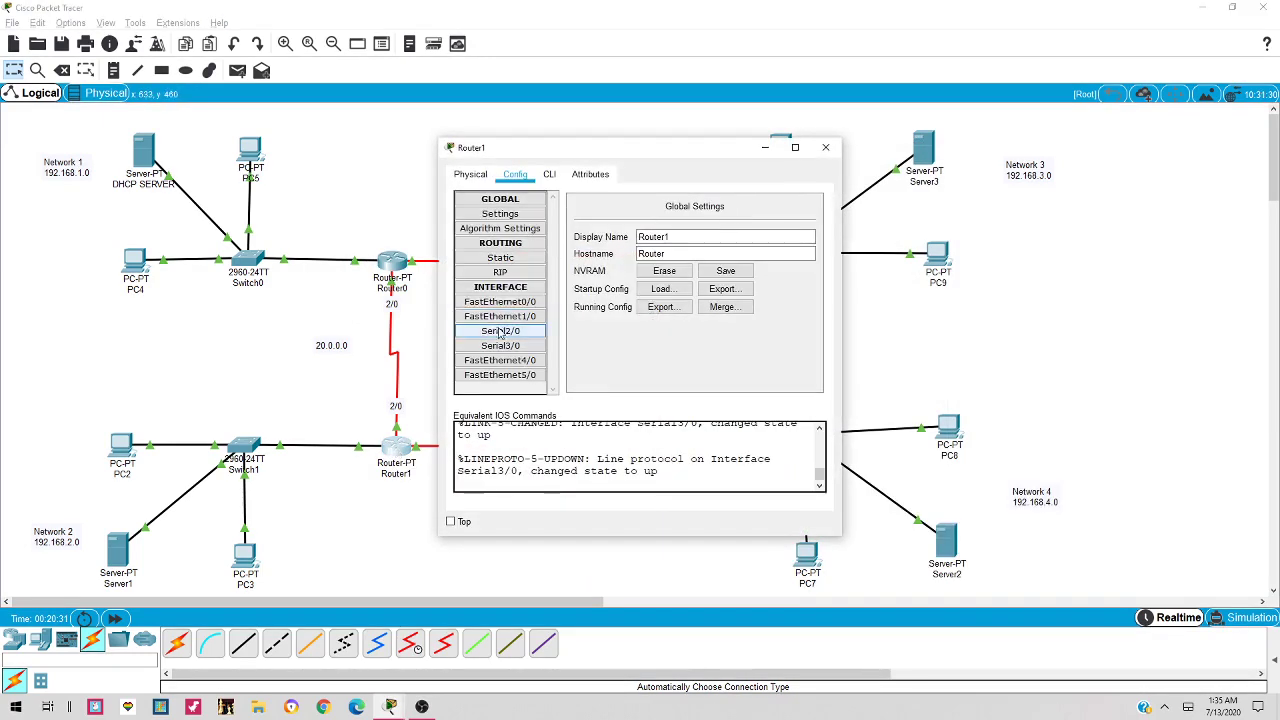
{"action": "left_click", "coordinate": [533, 302]}
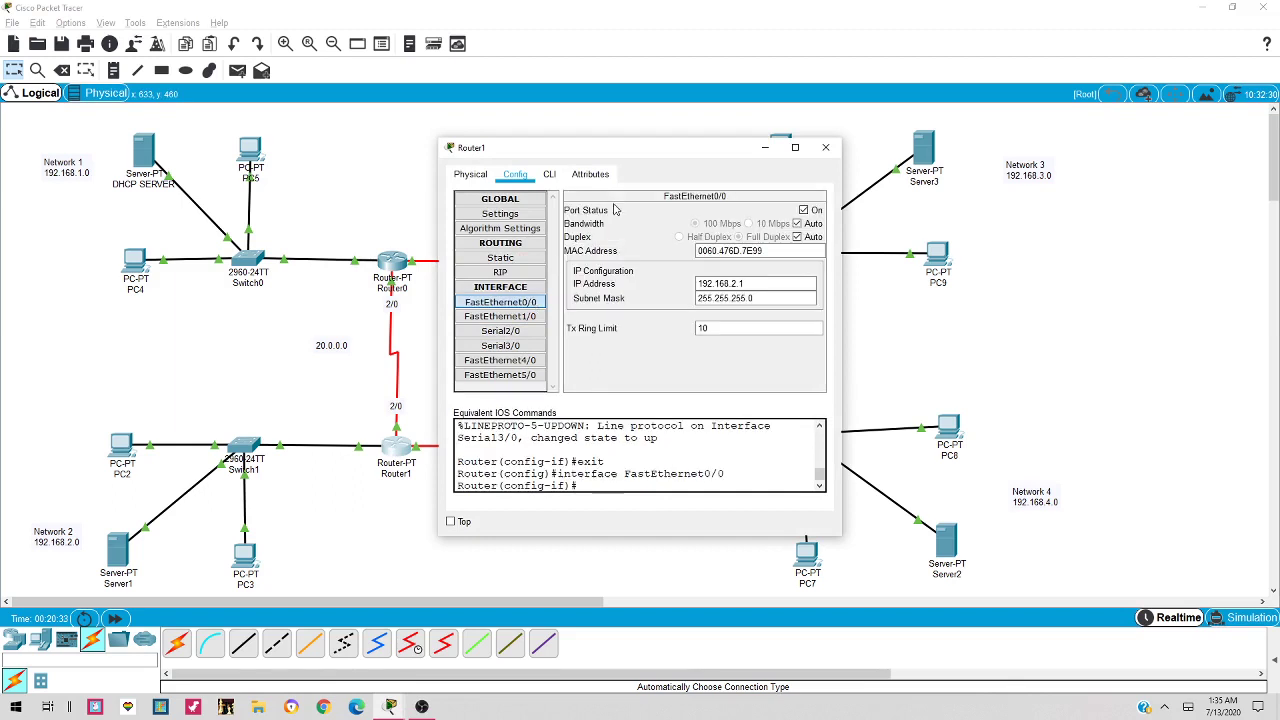
{"action": "left_click", "coordinate": [556, 180]}
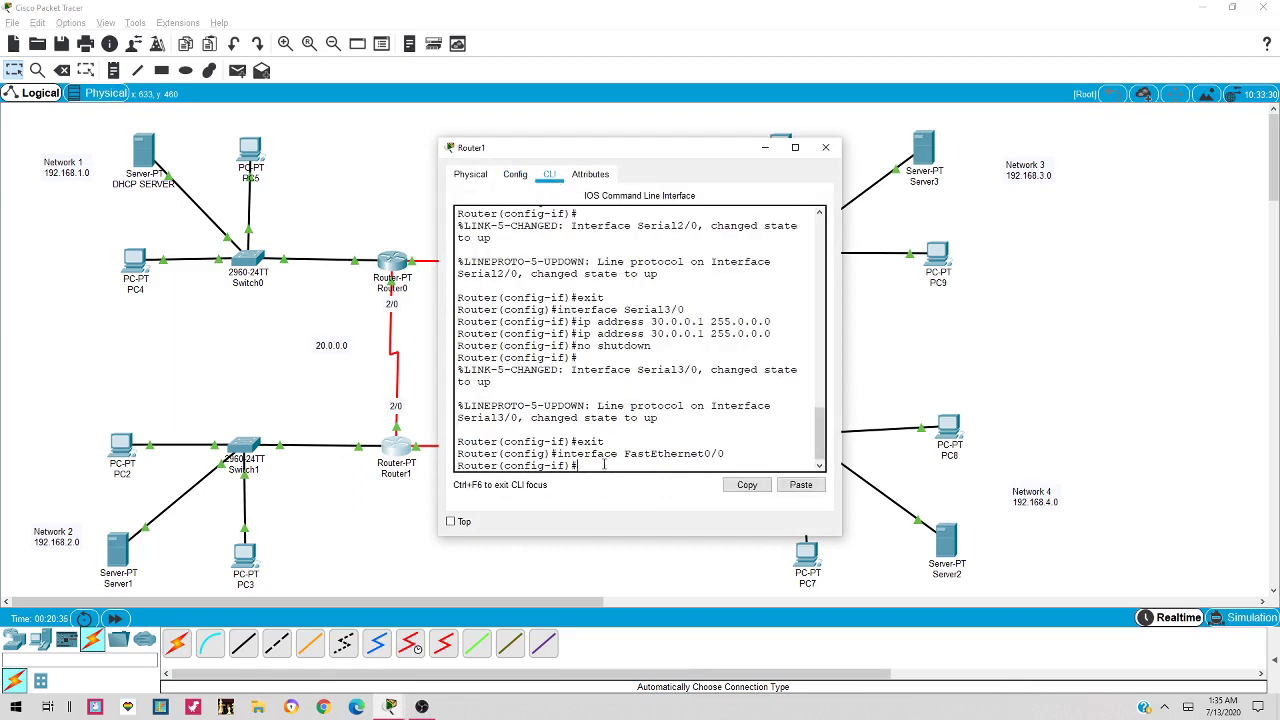
{"action": "left_click", "coordinate": [800, 484]}
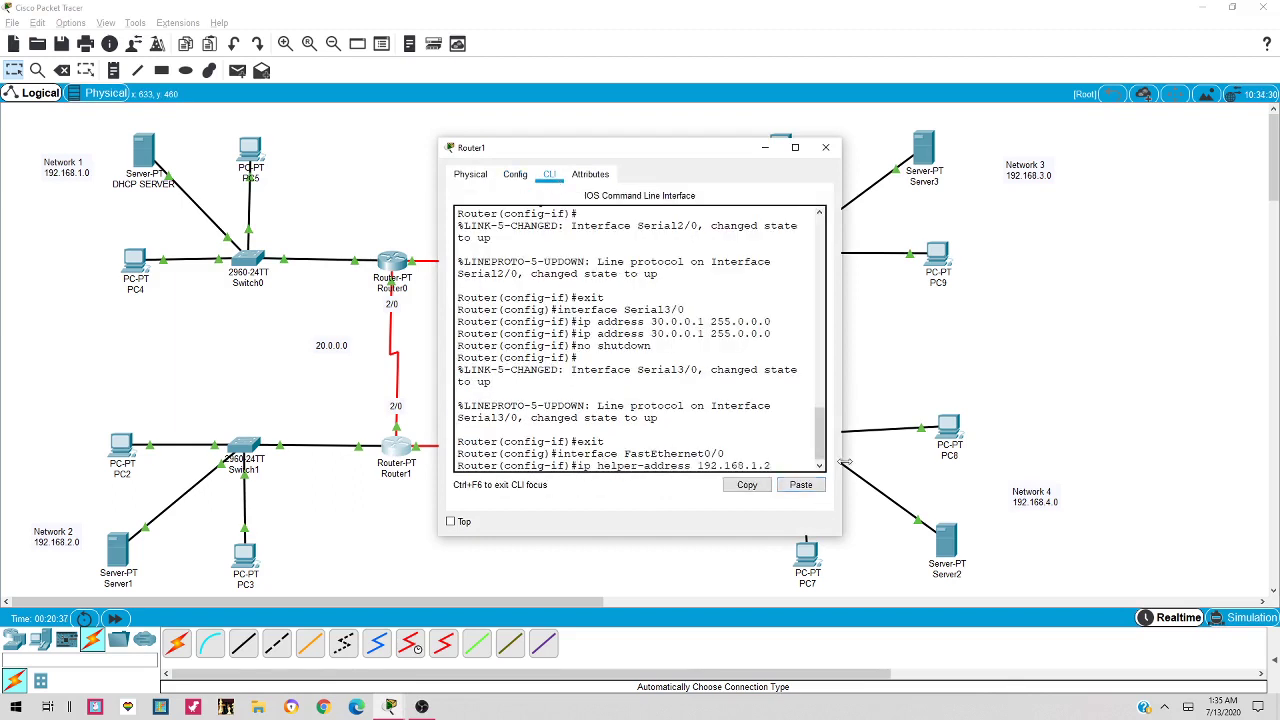
{"action": "key", "text": "Return"}
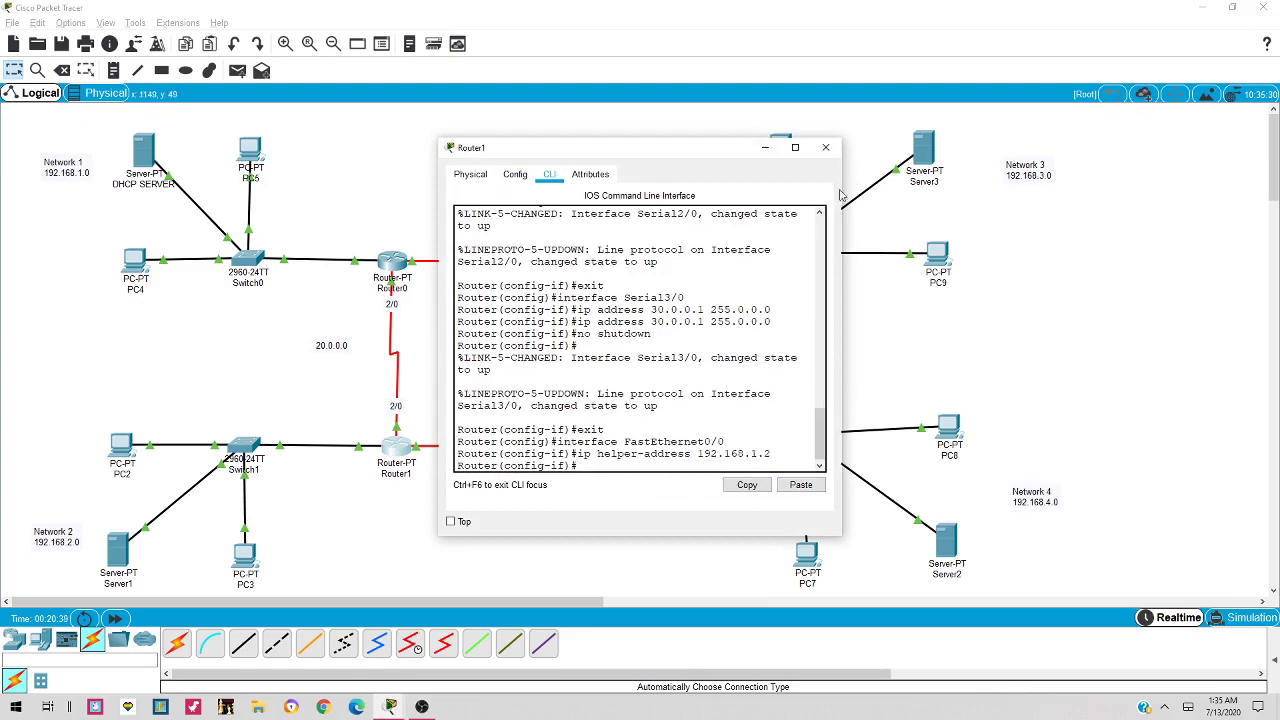
{"action": "left_click", "coordinate": [826, 148]}
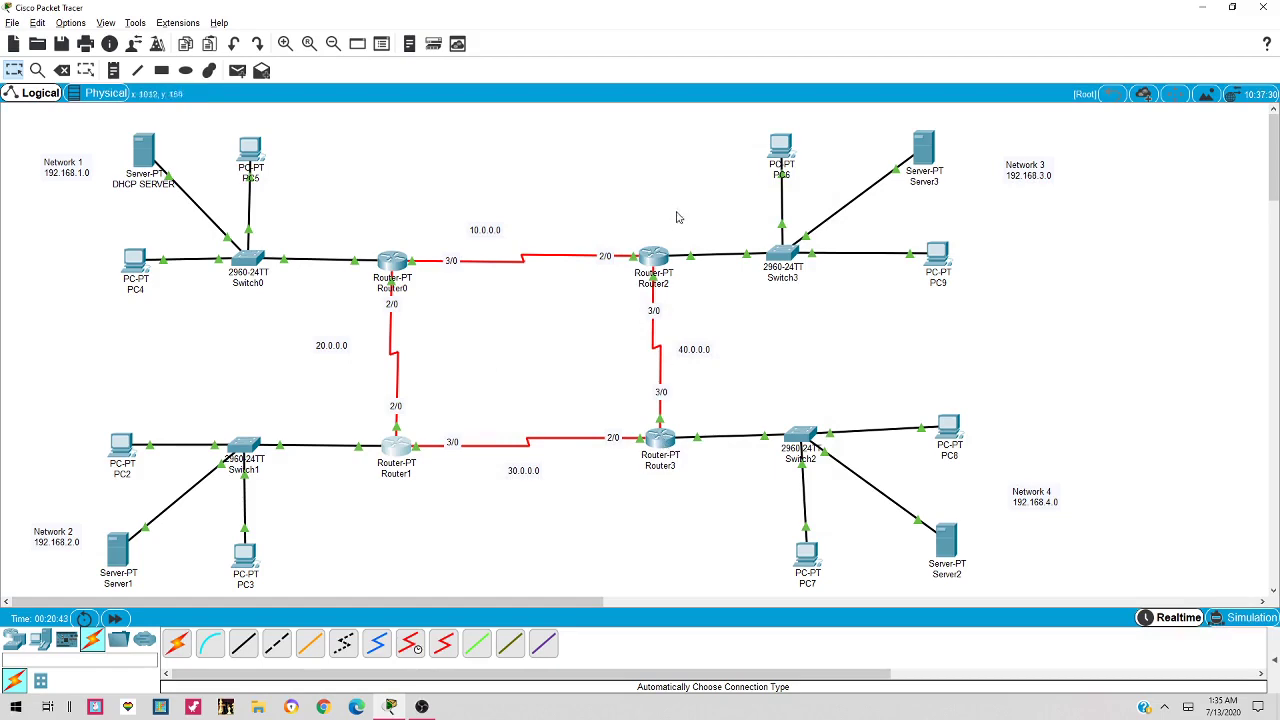
Apply the pasted helper address 192.168.1.2 to Router2's FastEthernet0/0
{"action": "left_click", "coordinate": [655, 258]}
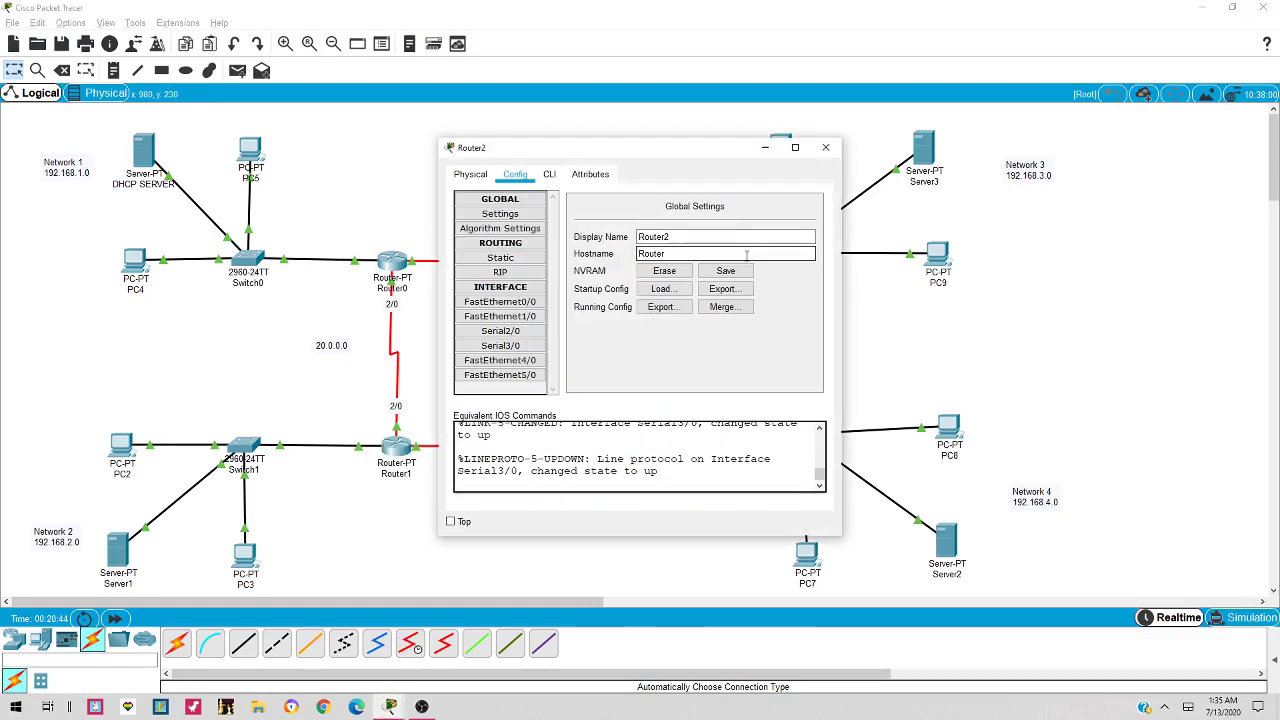
{"action": "left_click", "coordinate": [537, 305]}
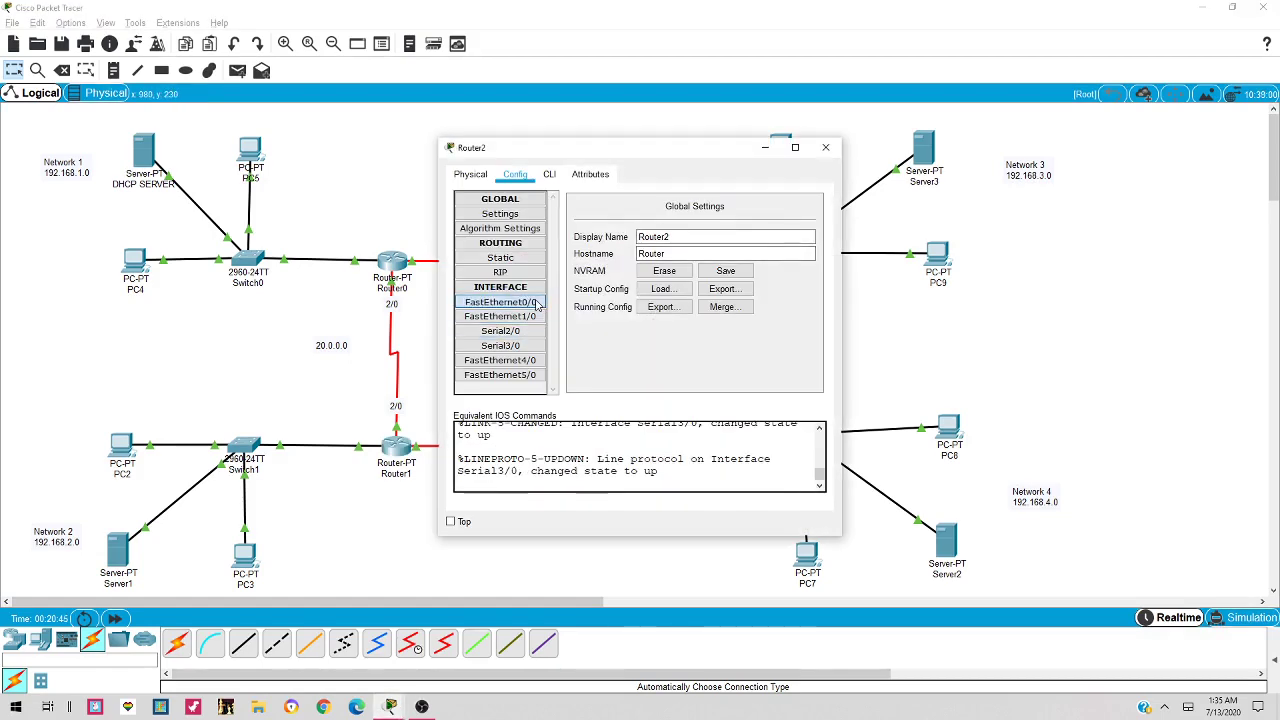
{"action": "left_click", "coordinate": [551, 176]}
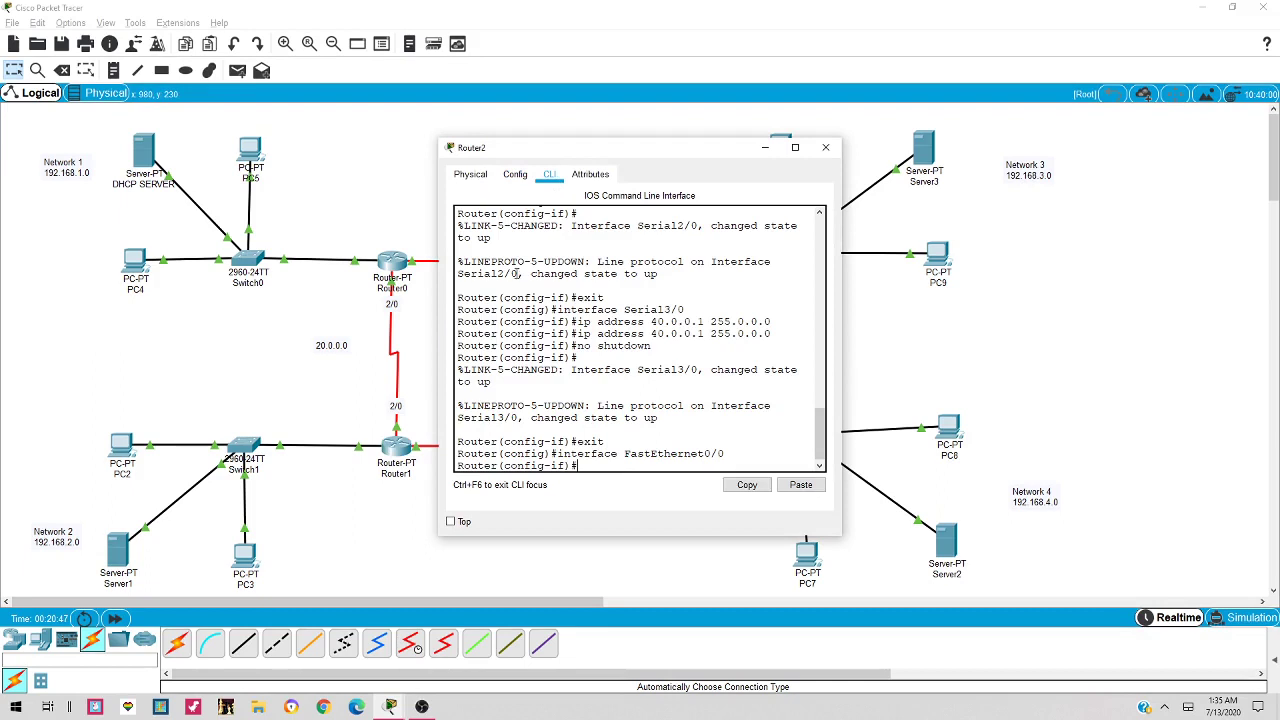
{"action": "left_click", "coordinate": [800, 485]}
{"action": "key", "text": "Return"}
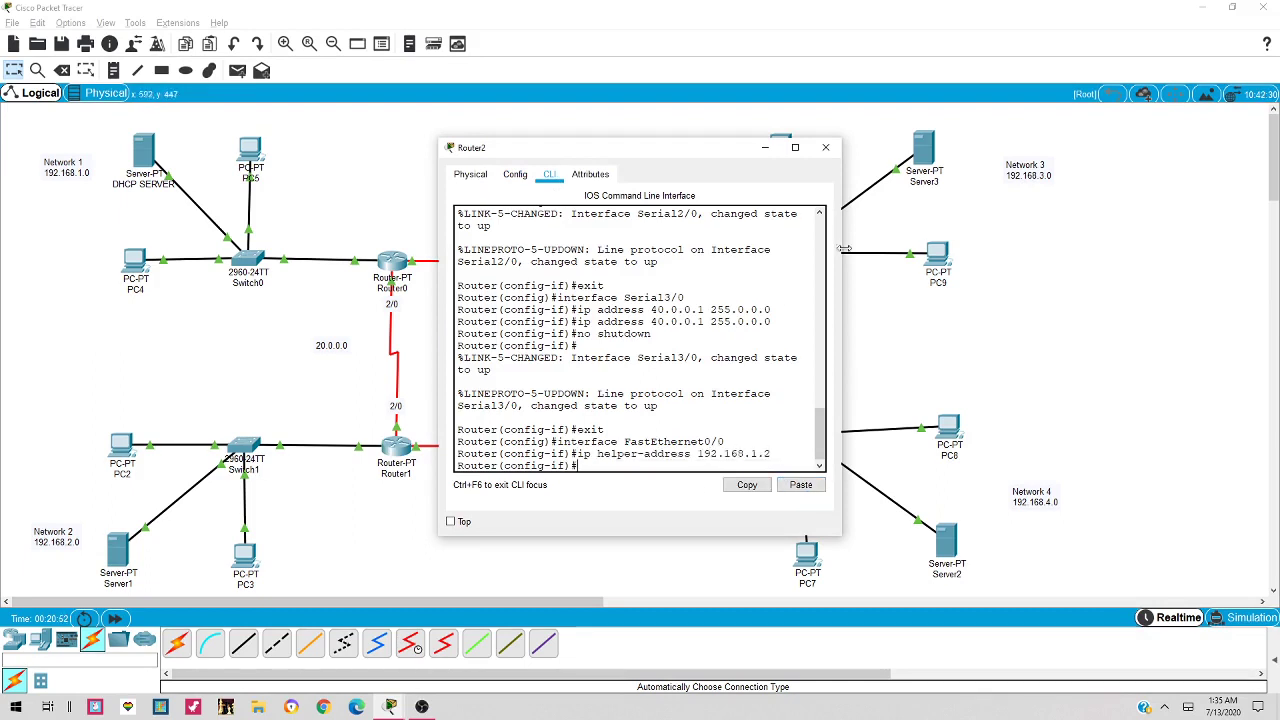
{"action": "left_click", "coordinate": [826, 148]}
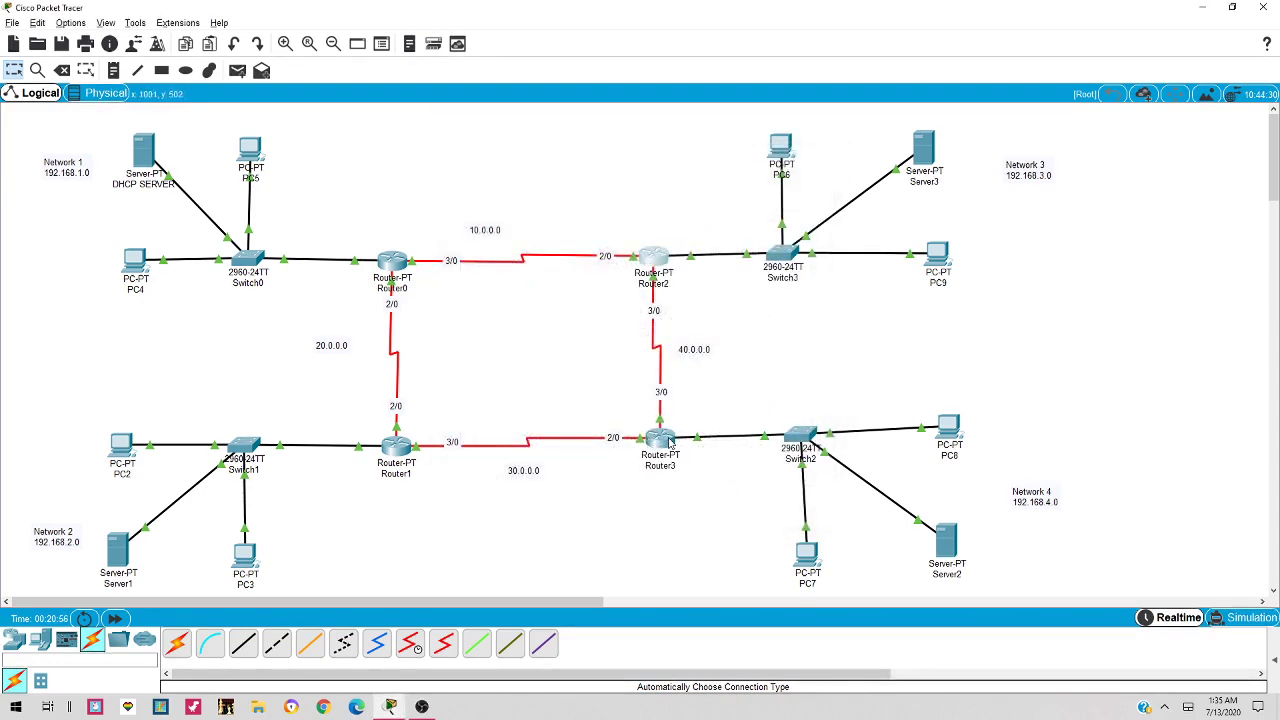
Apply the pasted helper address 192.168.1.2 to Router3's FastEthernet0/0
{"action": "left_click", "coordinate": [662, 440]}
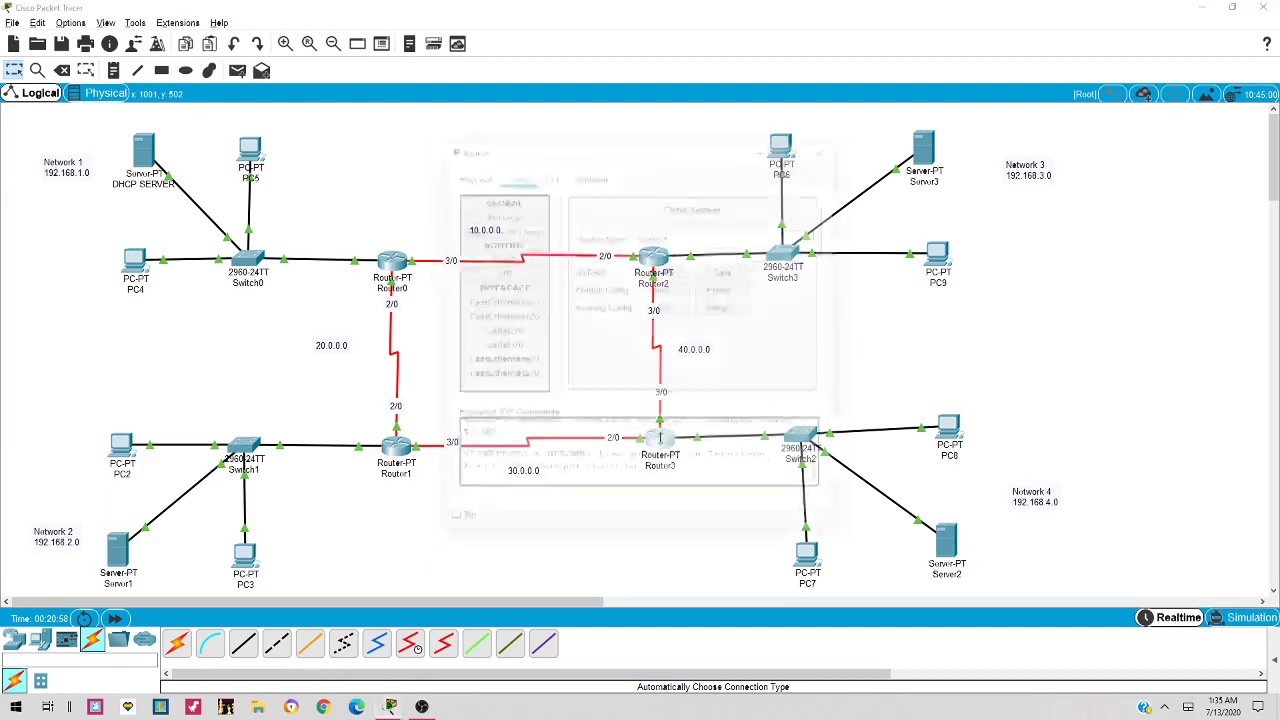
{"action": "left_click", "coordinate": [500, 301]}
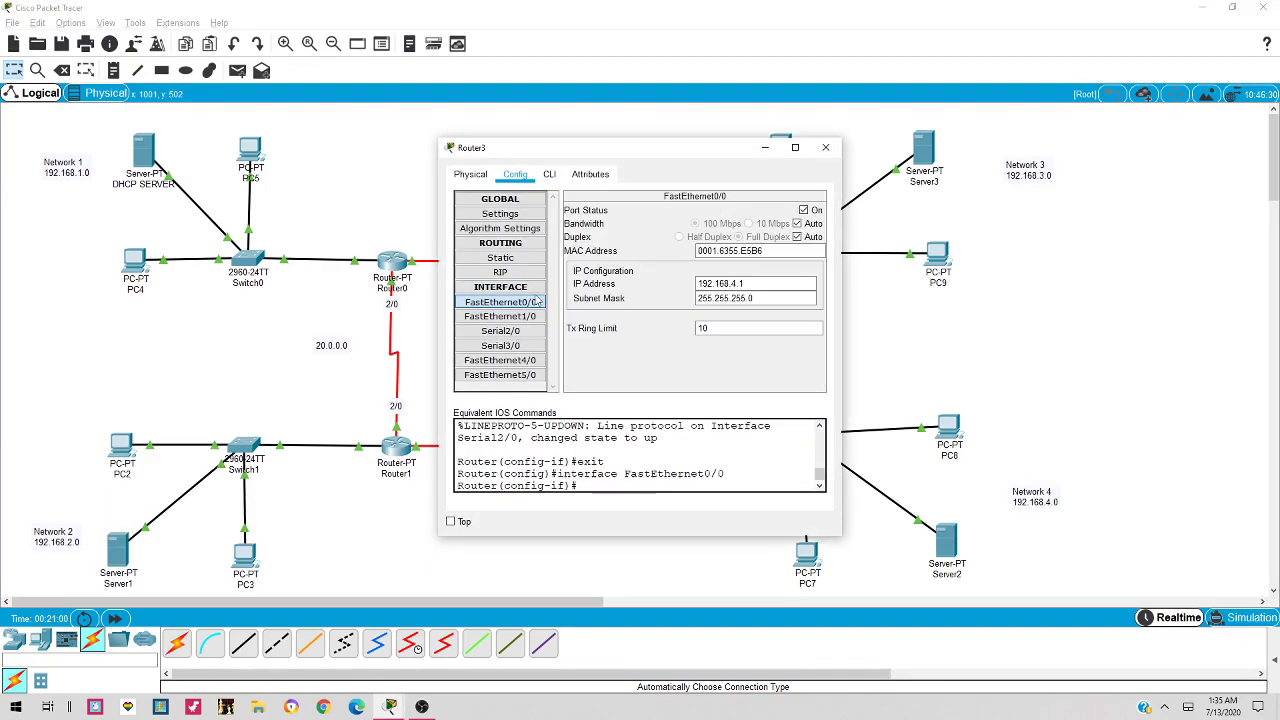
{"action": "left_click", "coordinate": [549, 174]}
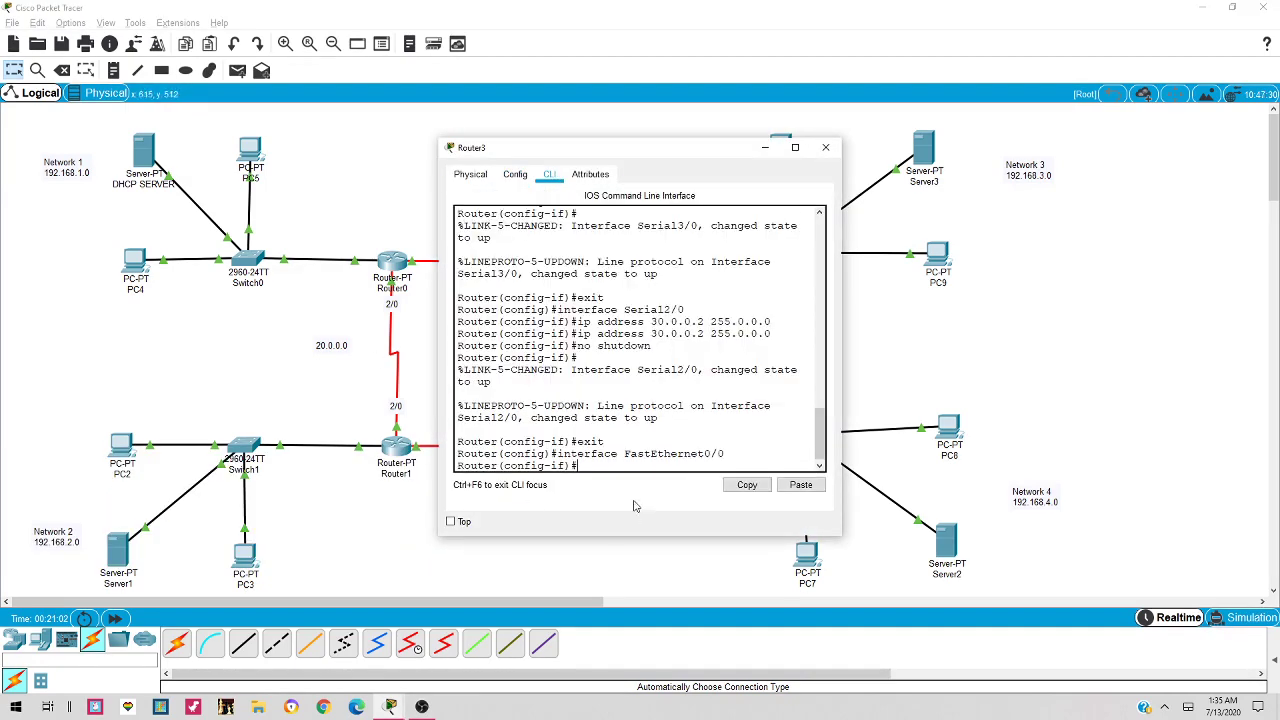
{"action": "left_click", "coordinate": [801, 485]}
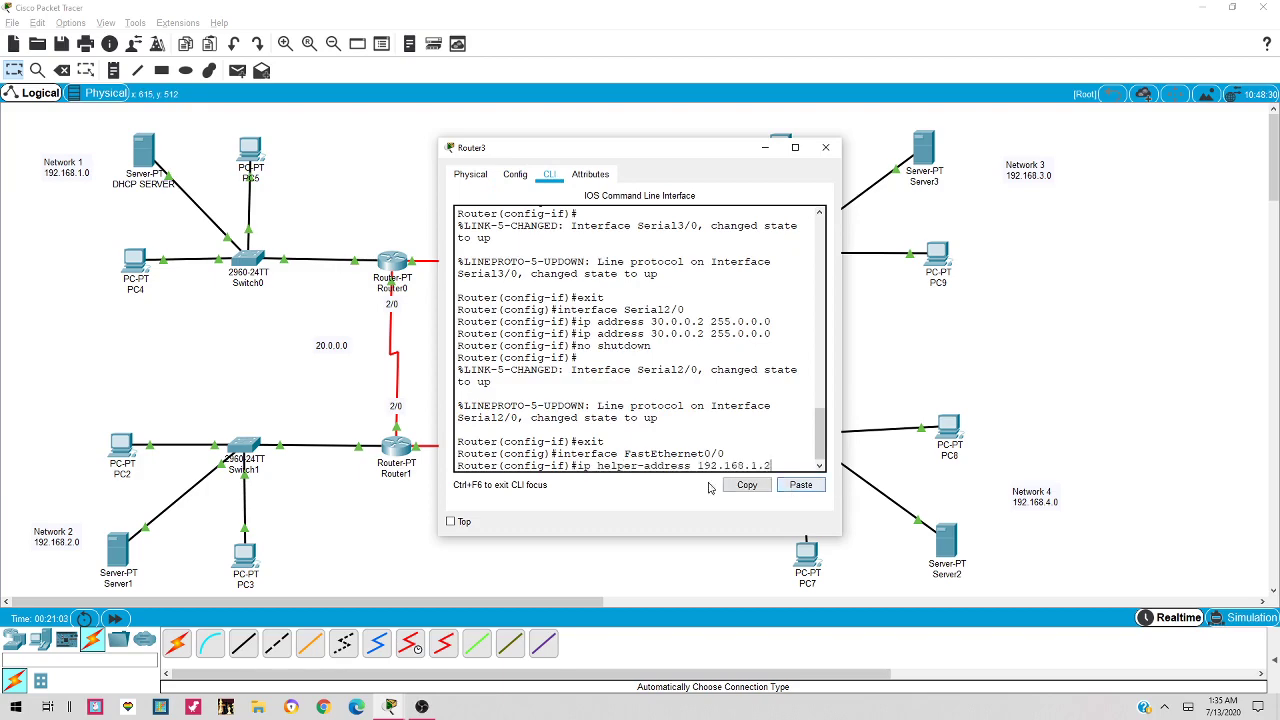
{"action": "key", "text": "Return"}
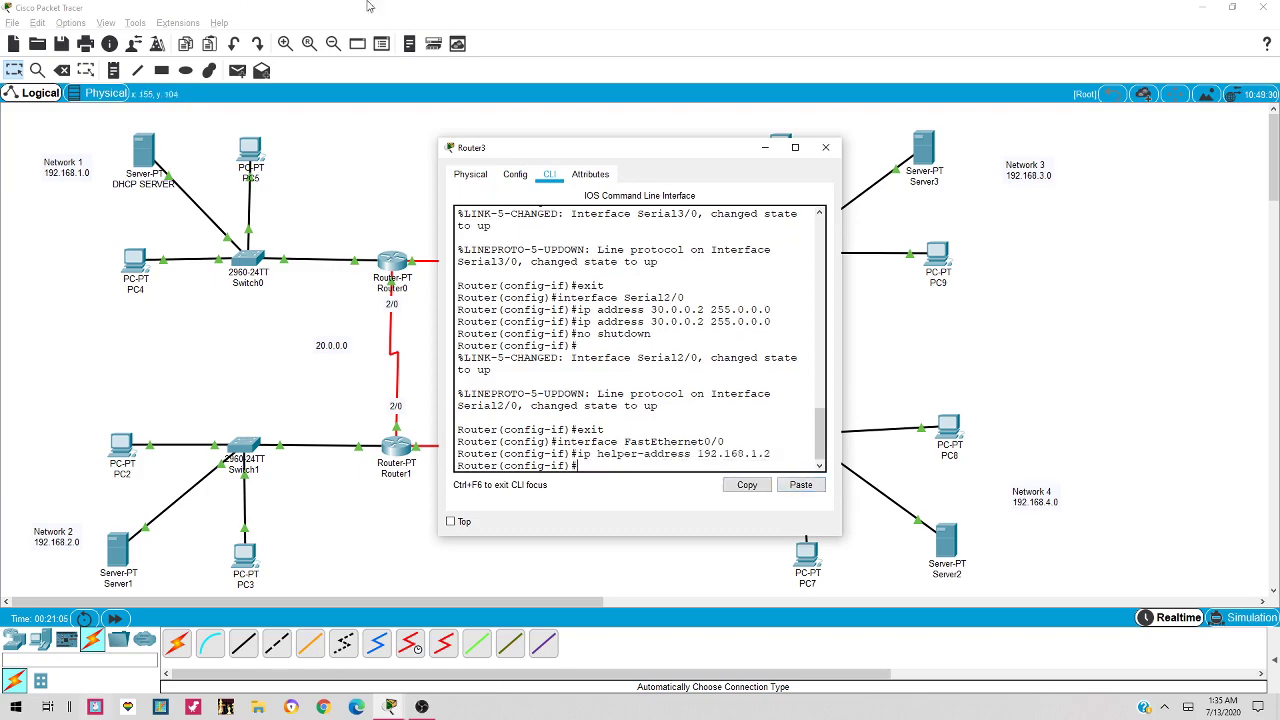
{"action": "left_click", "coordinate": [826, 147]}
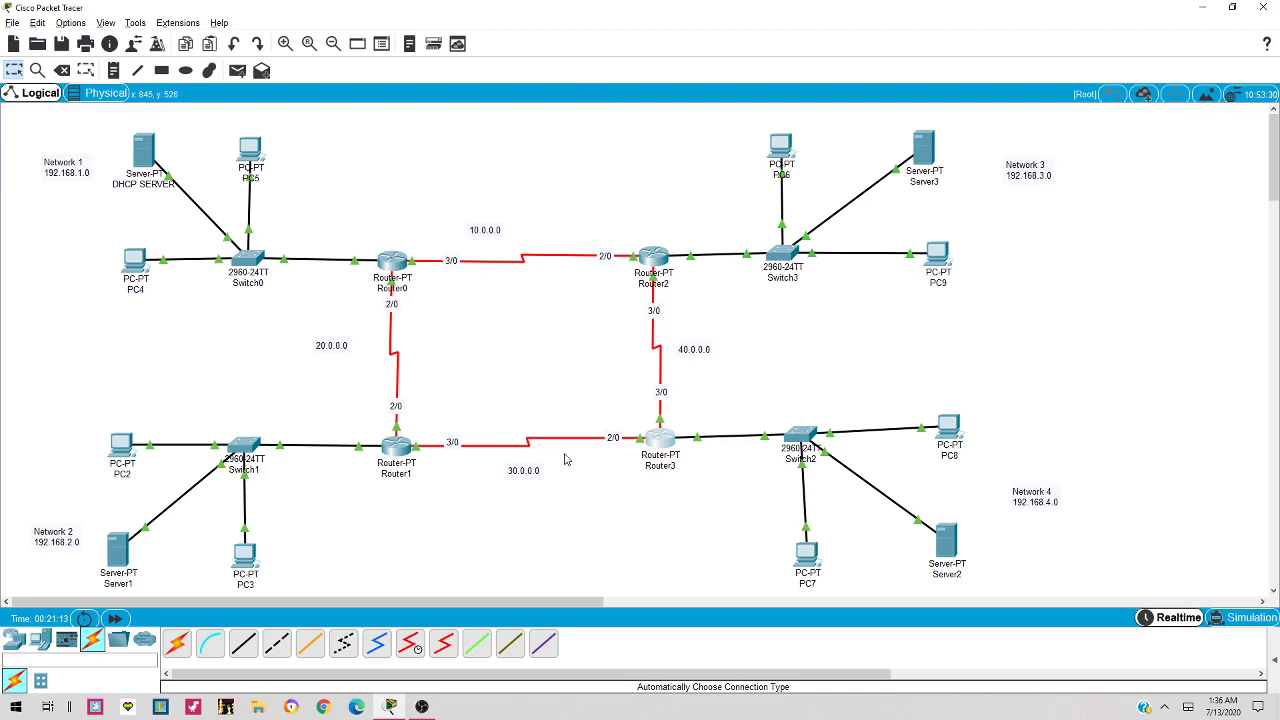
Place a 'RIP' note at the centre of the topology between the four routers
{"action": "left_click", "coordinate": [113, 70]}
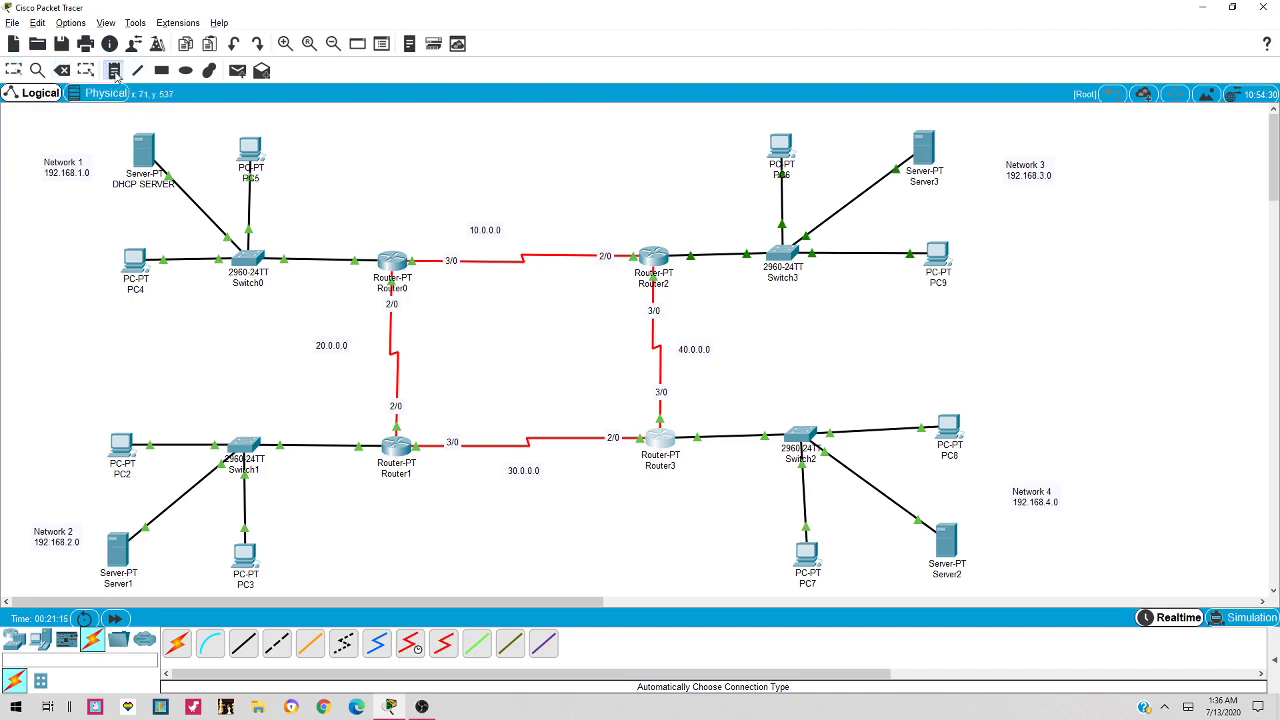
{"action": "left_click", "coordinate": [482, 343]}
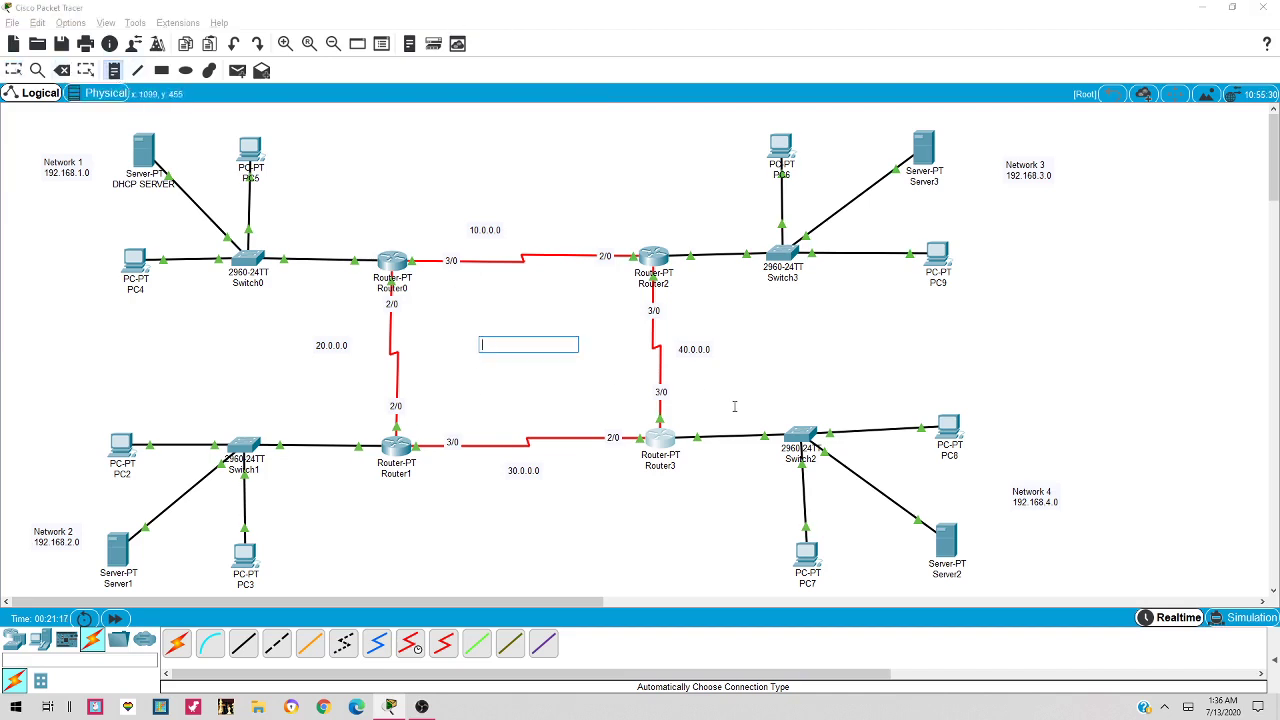
{"action": "type", "text": "r"}
{"action": "key", "text": "Escape"}
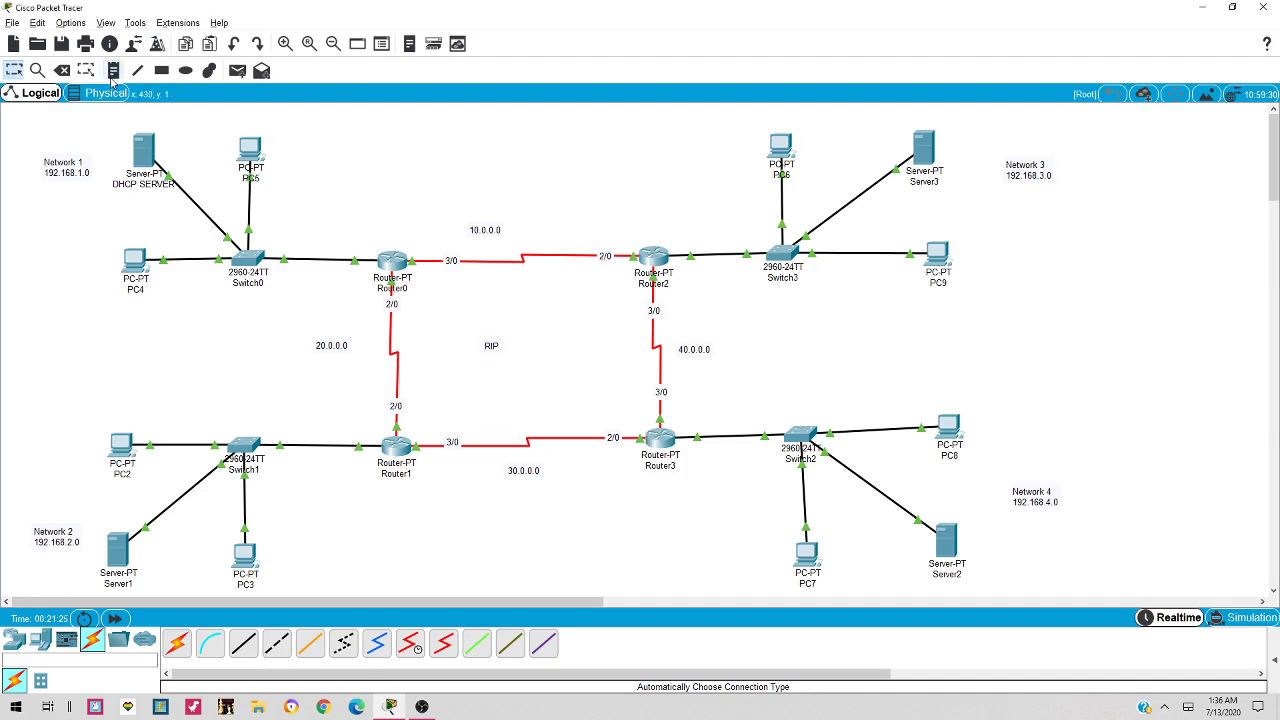
{"action": "left_click_drag", "start_coordinate": [488, 347], "coordinate": [515, 354]}
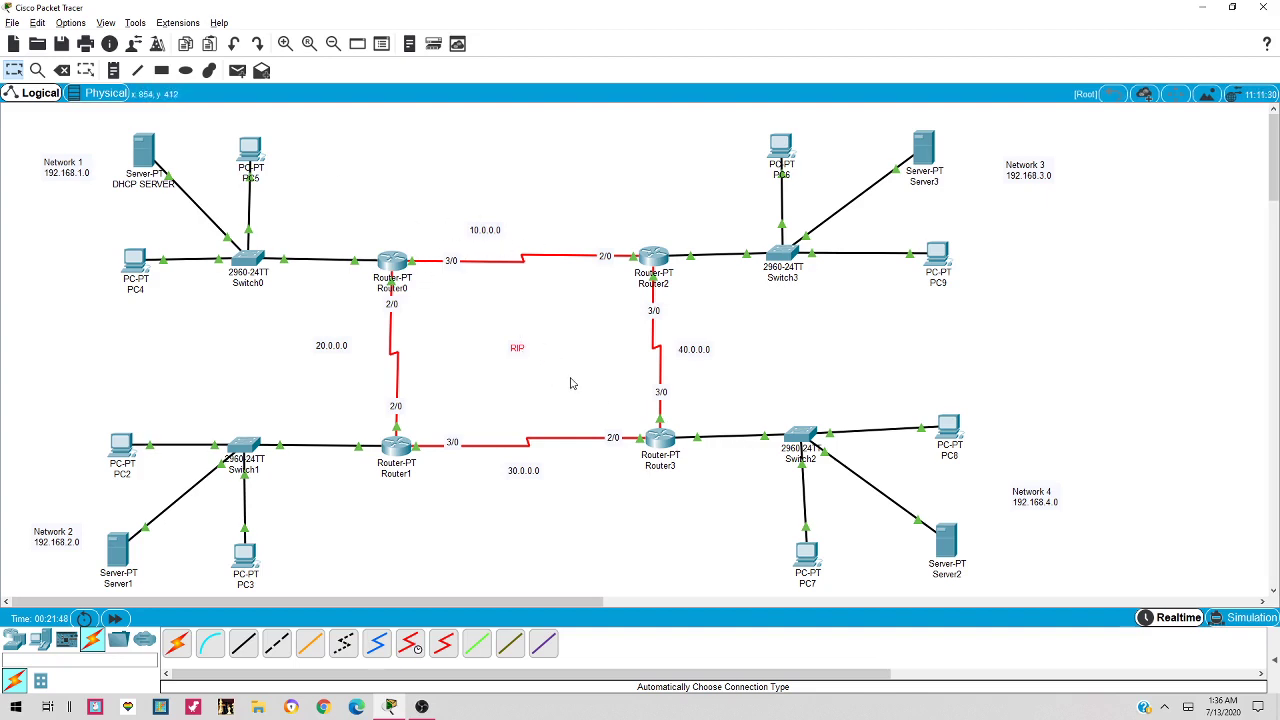
Add network 192.168.1.0 to Router0's RIP configuration
{"action": "left_click", "coordinate": [394, 264]}
{"action": "left_click", "coordinate": [470, 176]}
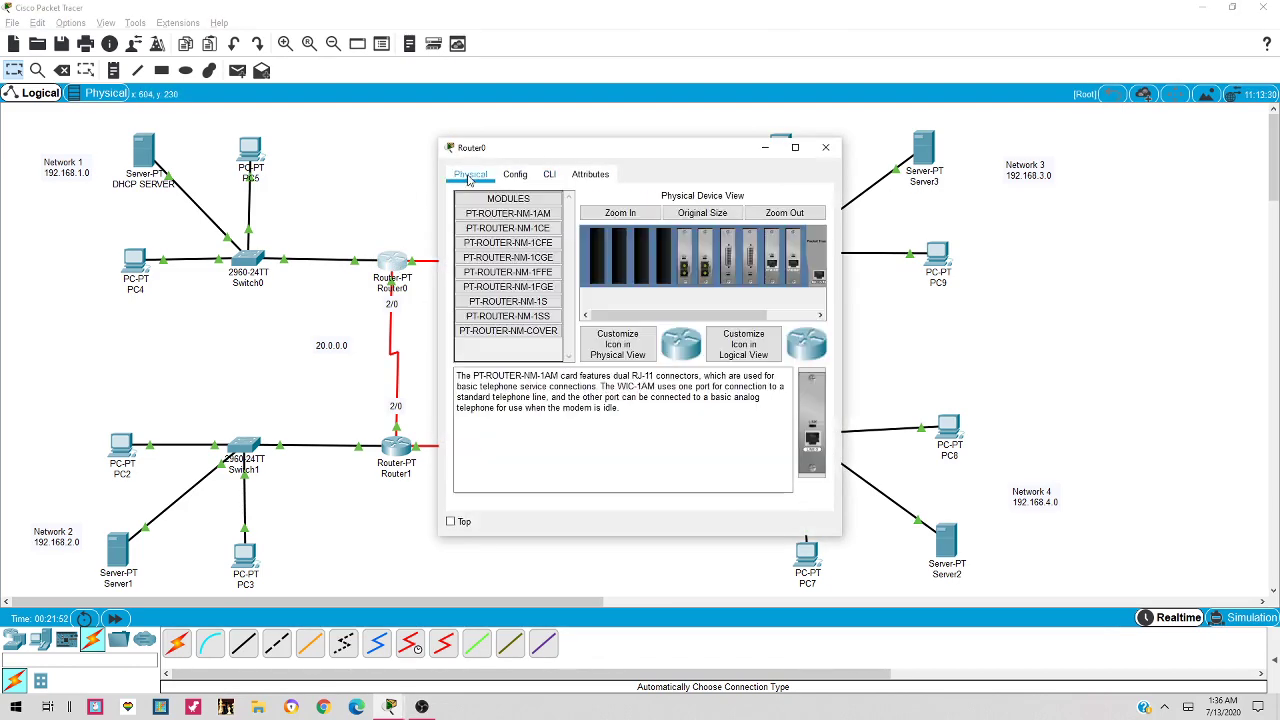
{"action": "left_click", "coordinate": [510, 176]}
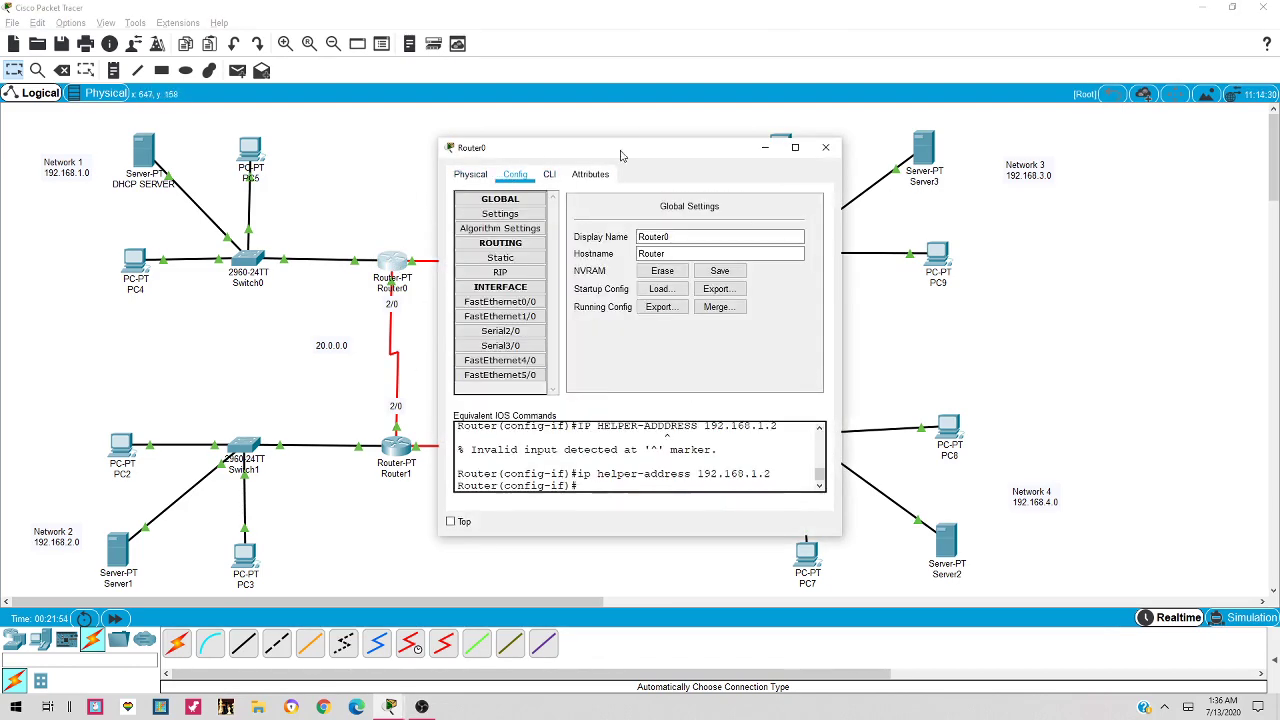
{"action": "left_click_drag", "start_coordinate": [678, 142], "coordinate": [678, 139]}
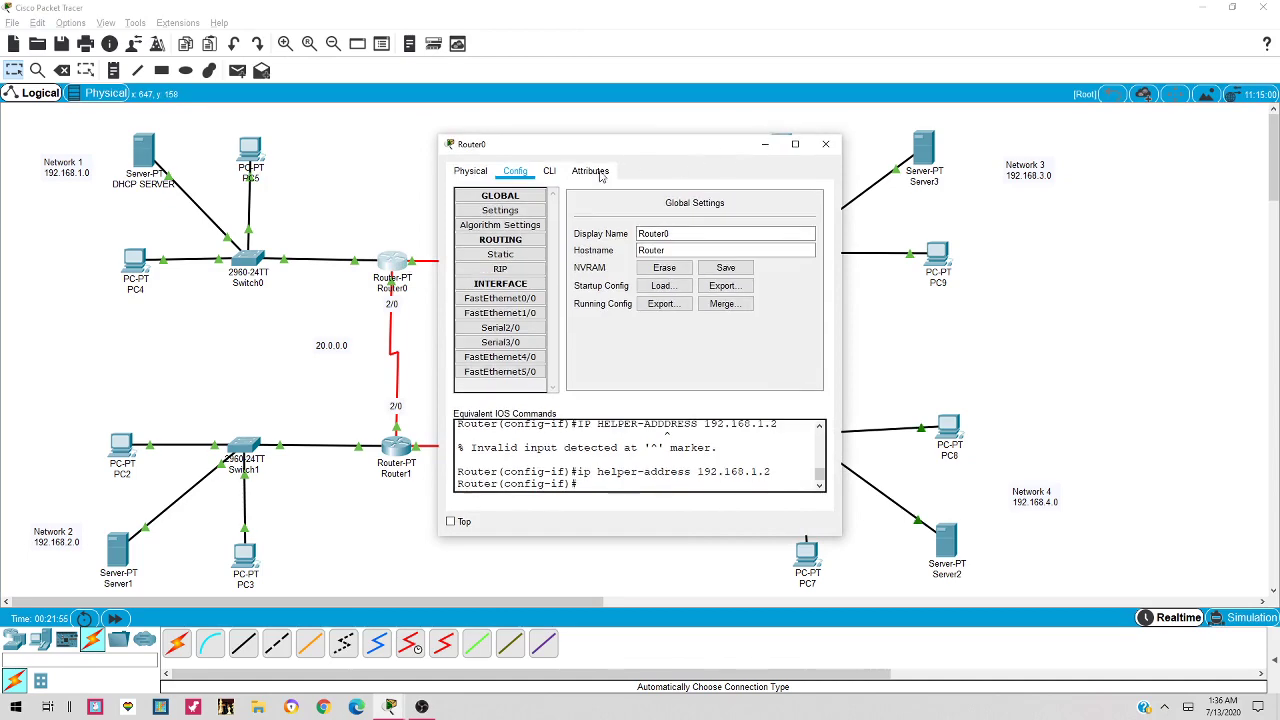
{"action": "left_click", "coordinate": [503, 270]}
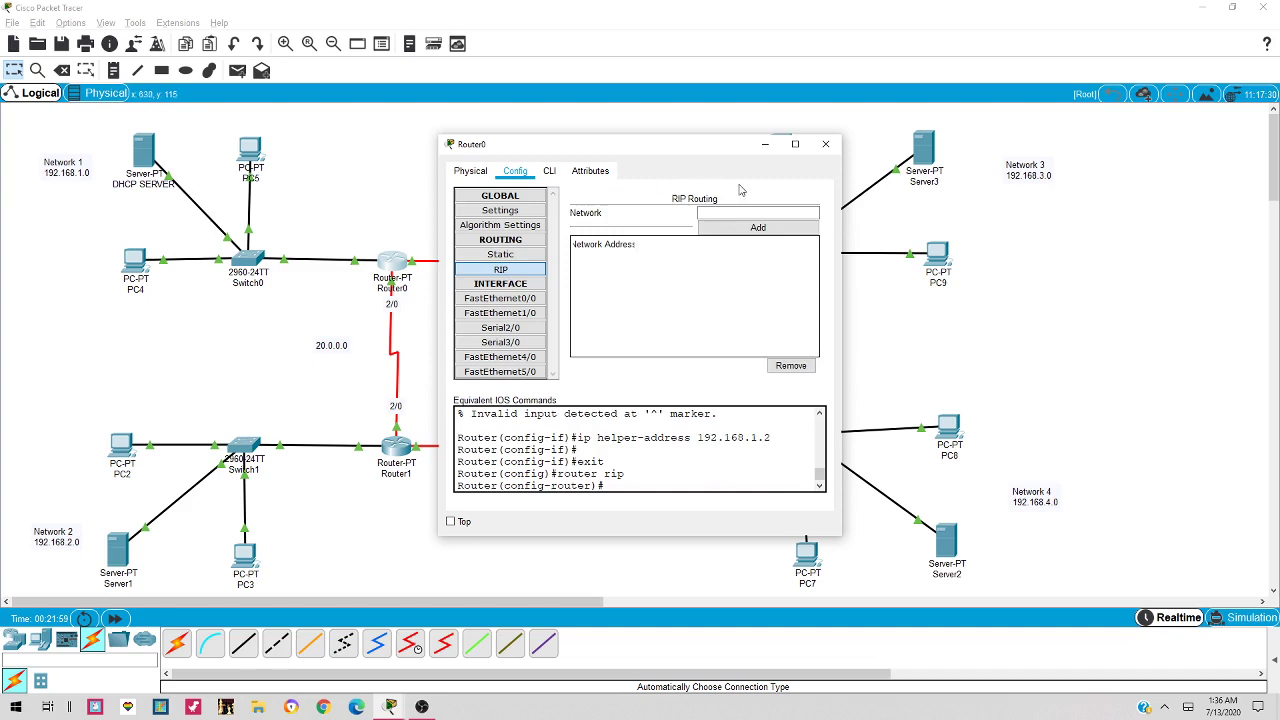
{"action": "left_click", "coordinate": [716, 211]}
{"action": "type", "text": "ip helper-address 192.168.1.2"}
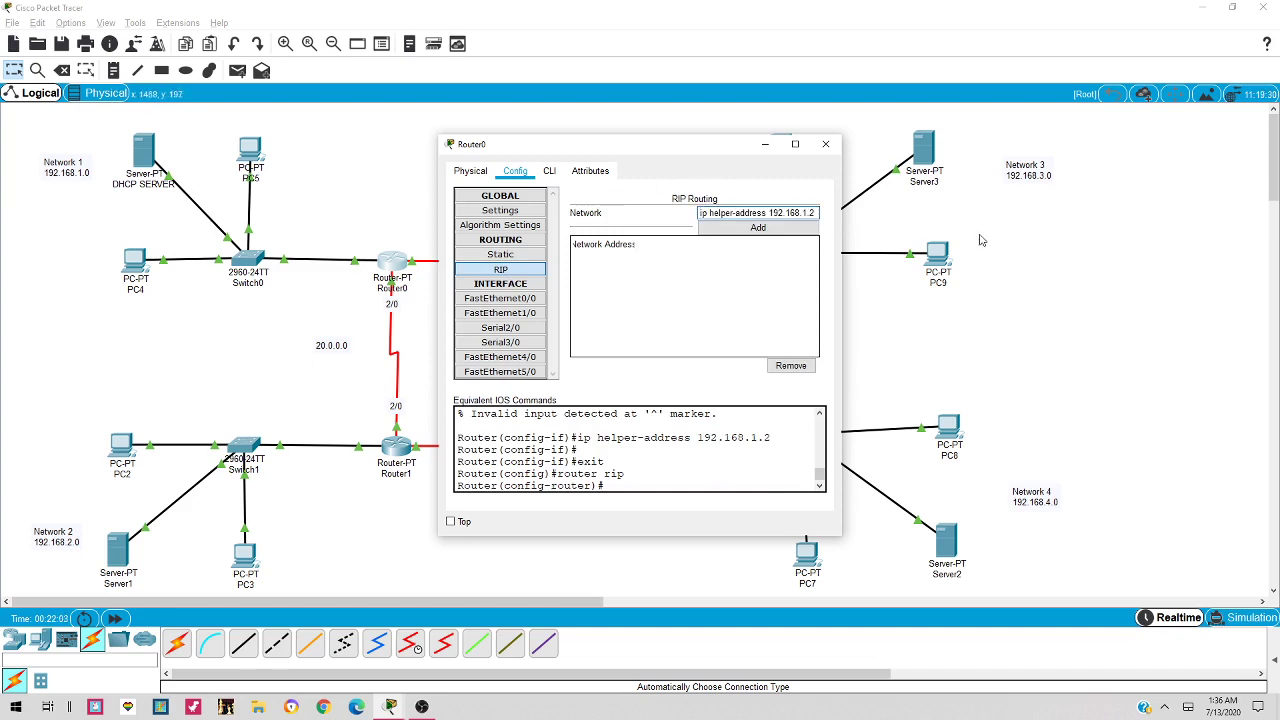
{"action": "key", "text": "BackSpace"}
{"action": "key", "text": "BackSpace"}
{"action": "key", "text": "BackSpace"}
{"action": "key", "text": "BackSpace"}
{"action": "key", "text": "BackSpace"}
{"action": "key", "text": "BackSpace"}
{"action": "key", "text": "BackSpace"}
{"action": "key", "text": "BackSpace"}
{"action": "key", "text": "BackSpace"}
{"action": "key", "text": "BackSpace"}
{"action": "key", "text": "BackSpace"}
{"action": "key", "text": "BackSpace"}
{"action": "type", "text": "192.1"}
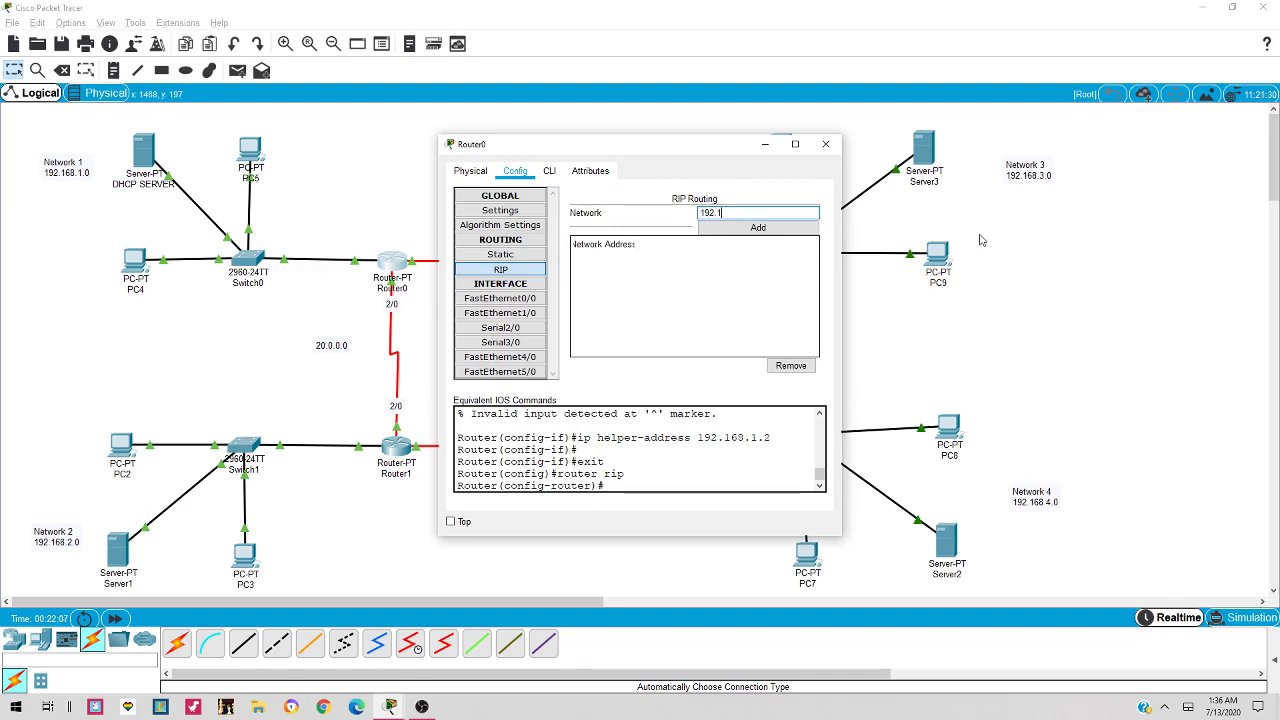
{"action": "type", "text": "68.1.0"}
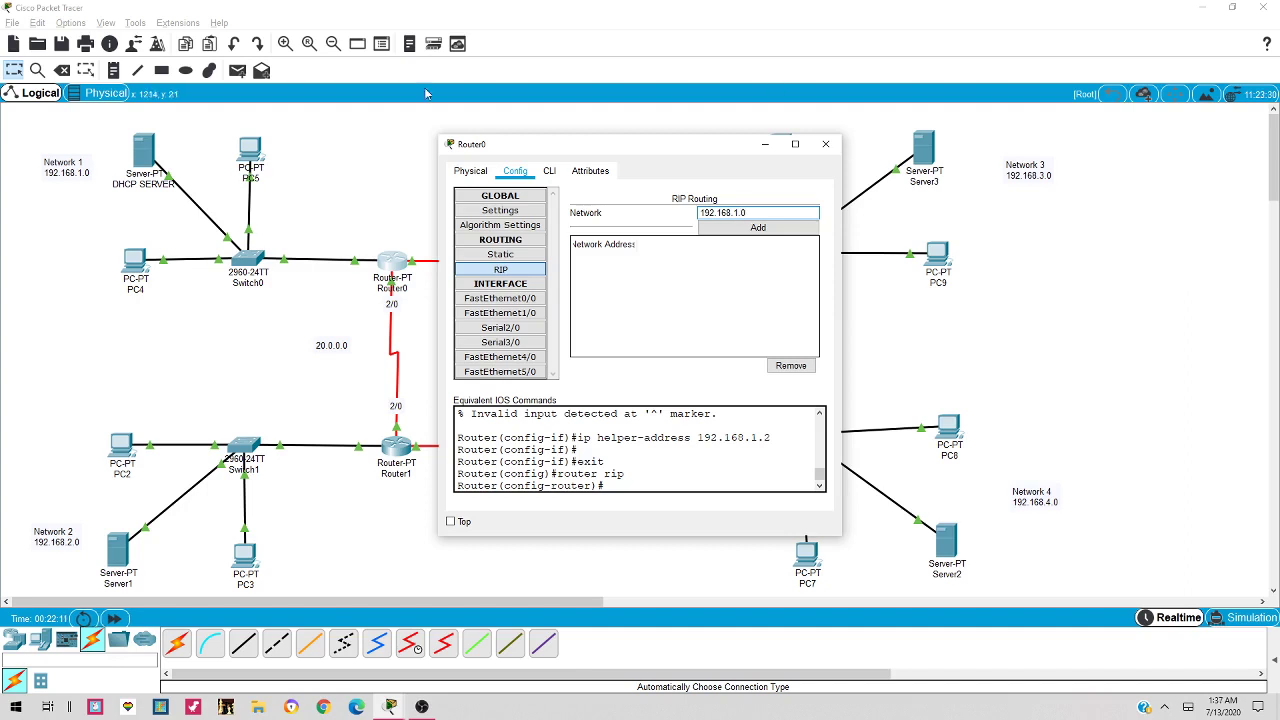
{"action": "left_click", "coordinate": [730, 230]}
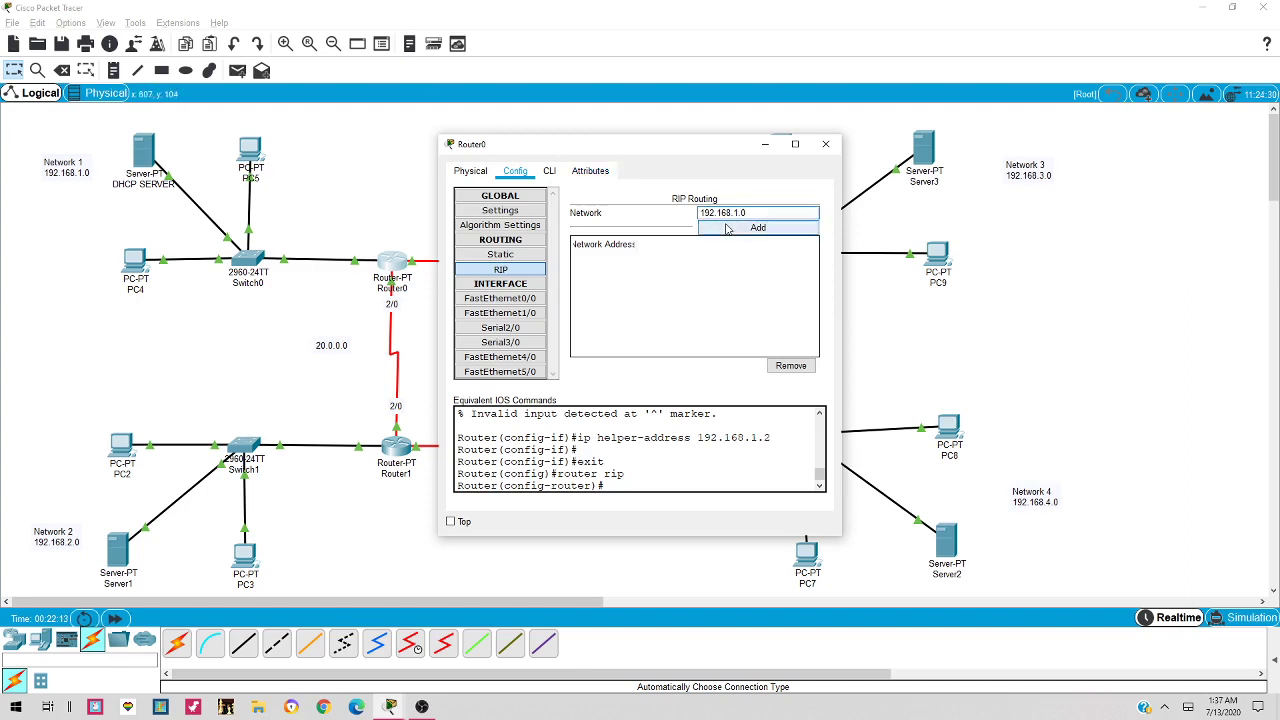
Add networks 10.0.0.0 and 20.0.0.0 to Router0's RIP list
{"action": "left_click_drag", "start_coordinate": [650, 148], "coordinate": [722, 143]}
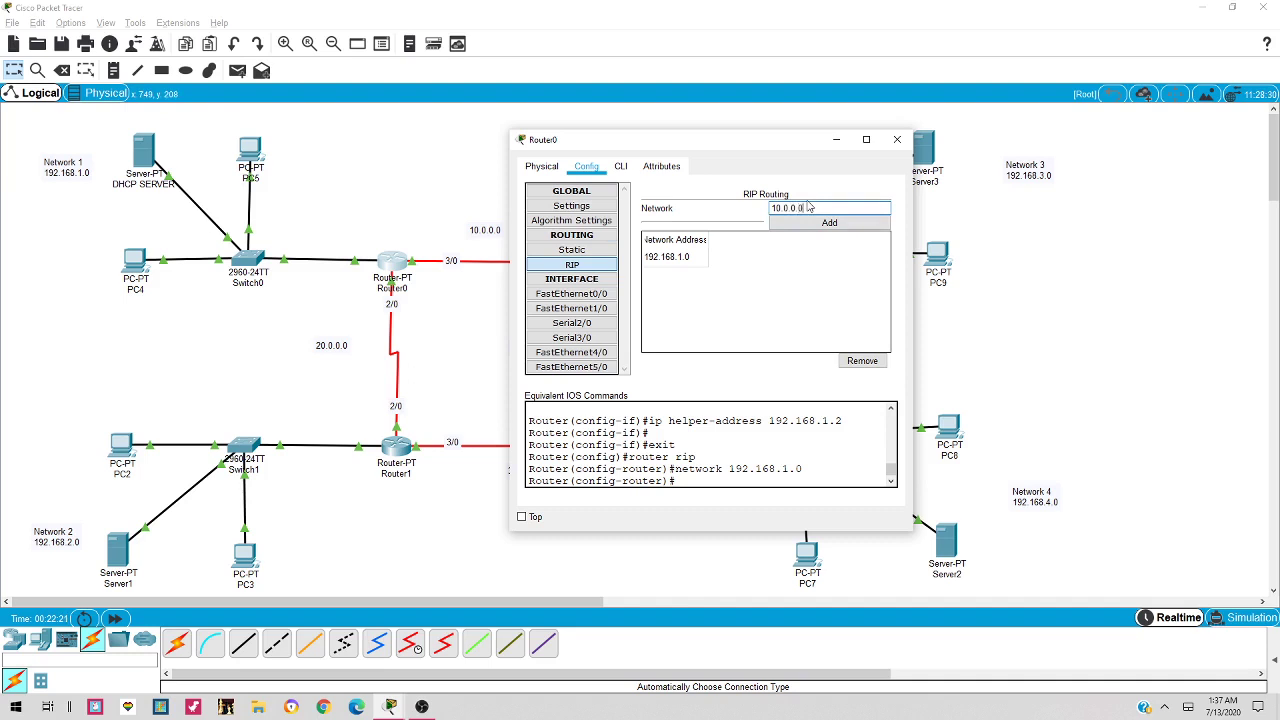
{"action": "left_click", "coordinate": [812, 224]}
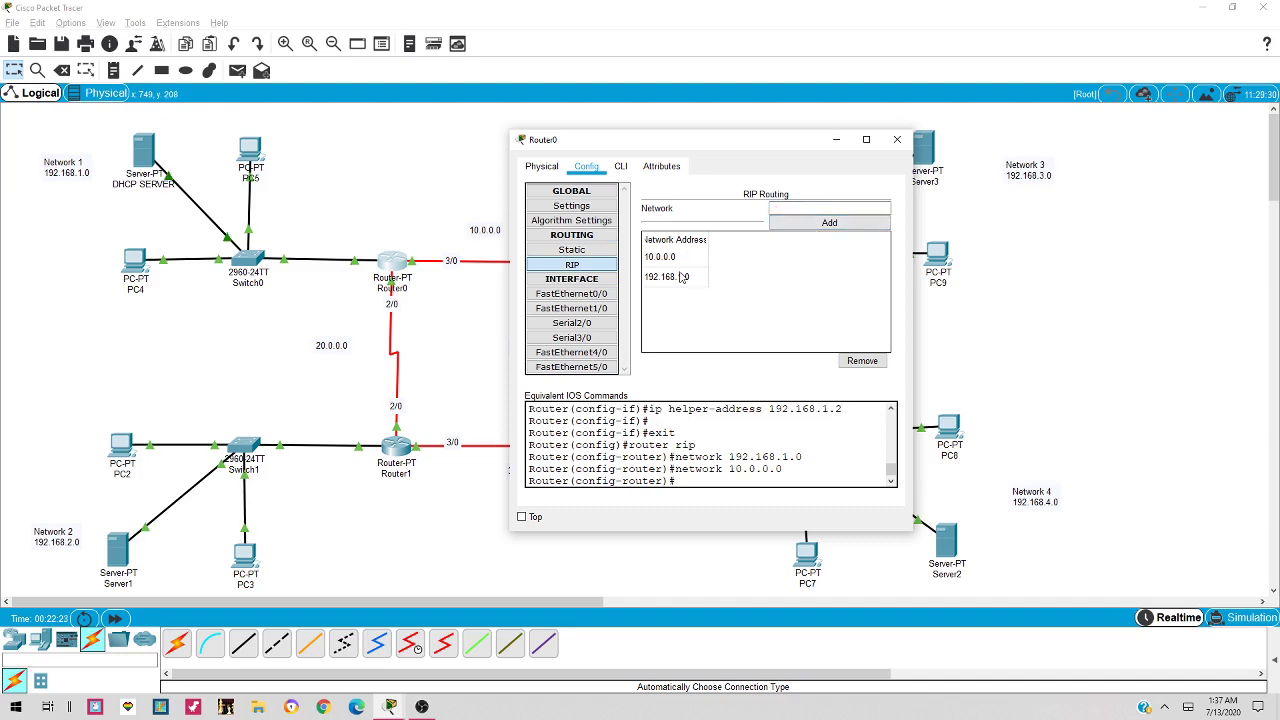
{"action": "left_click", "coordinate": [809, 213]}
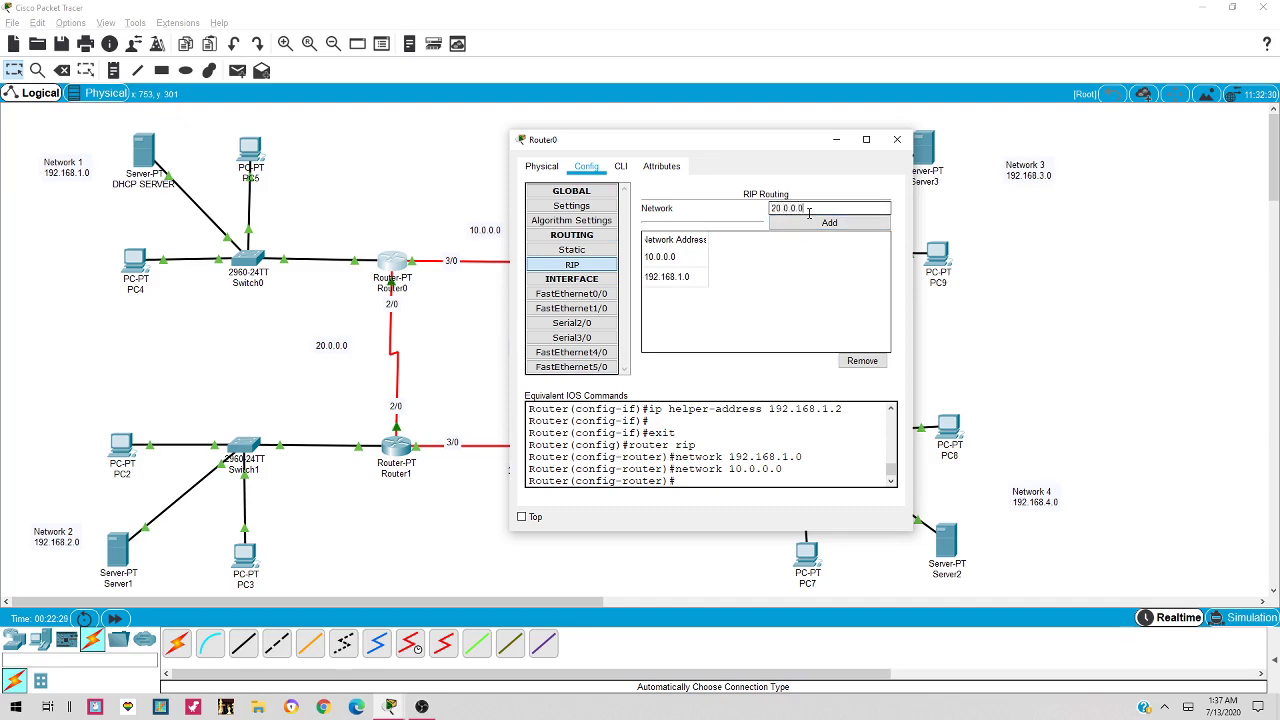
{"action": "left_click", "coordinate": [811, 223]}
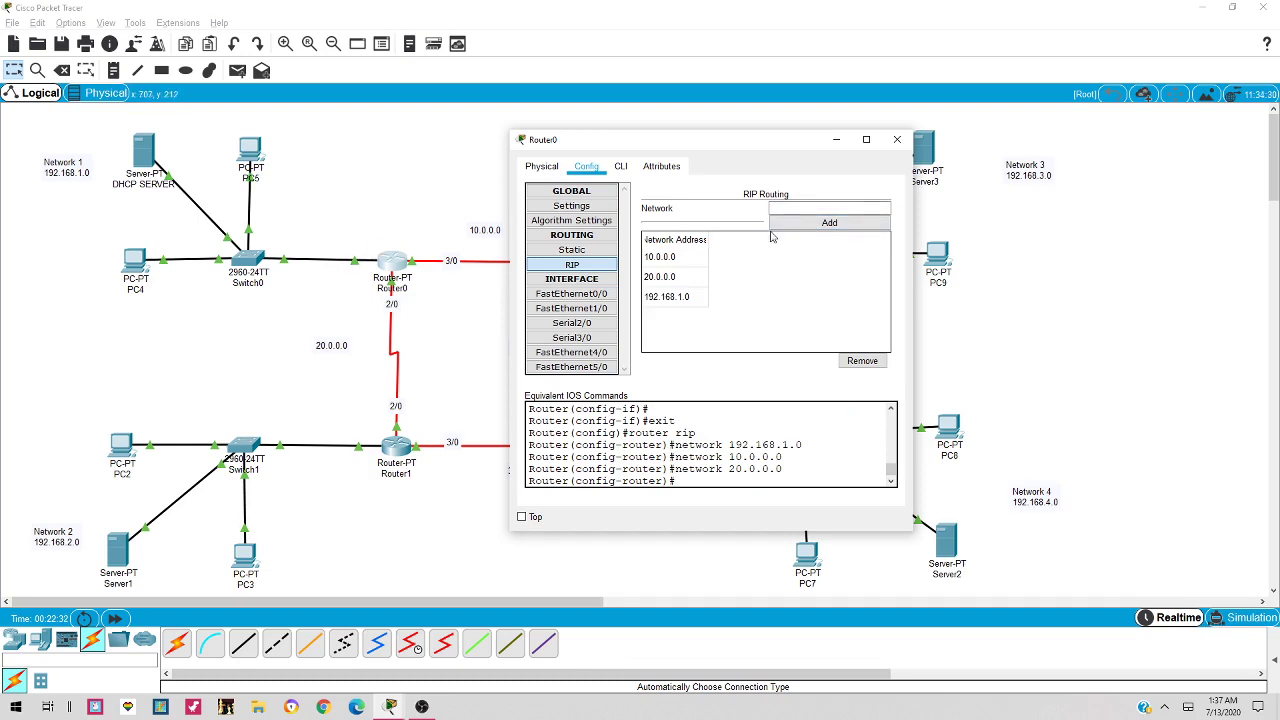
{"action": "left_click", "coordinate": [897, 139]}
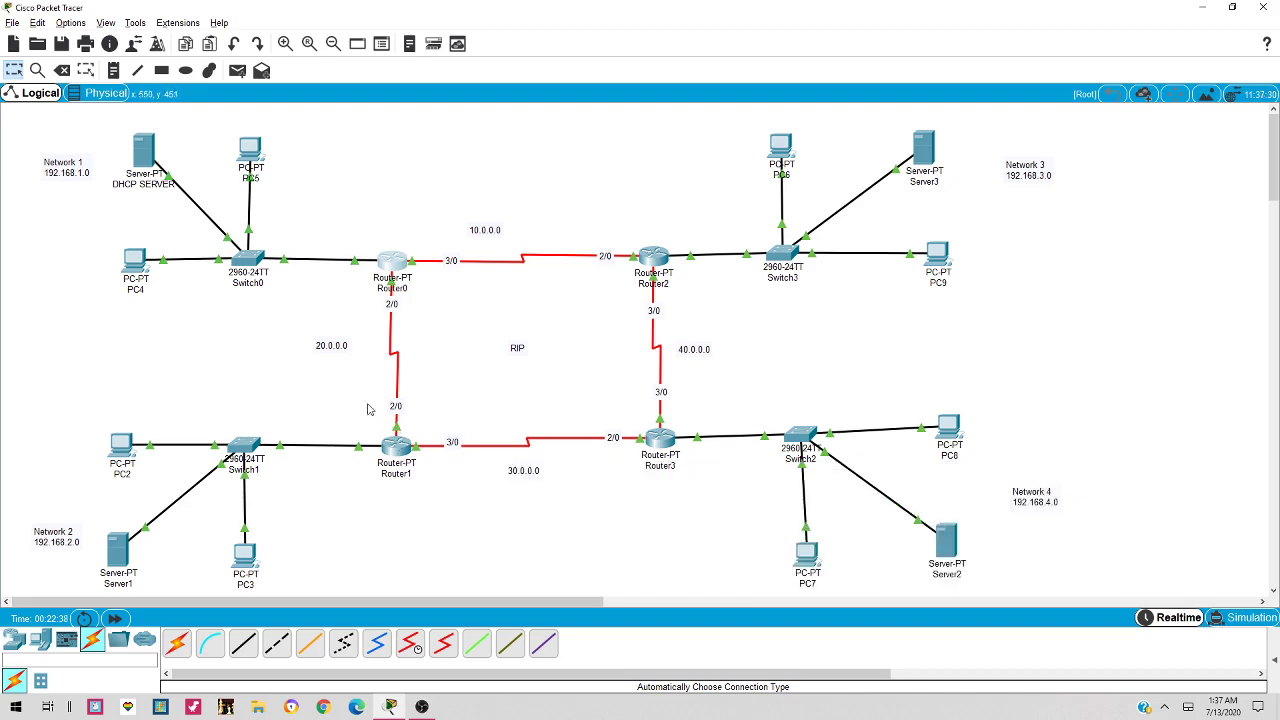
Add network 192.168.2.0 to Router1's RIP configuration
{"action": "left_click", "coordinate": [397, 450]}
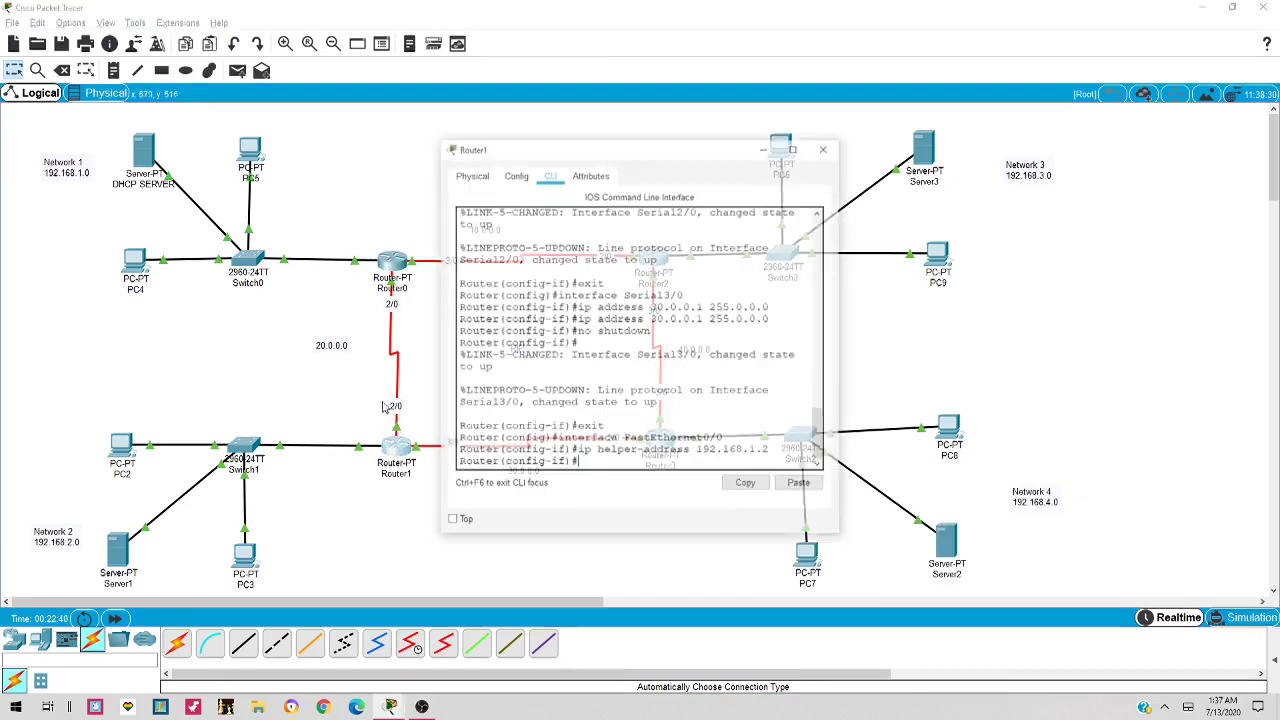
{"action": "left_click_drag", "start_coordinate": [520, 142], "coordinate": [745, 142]}
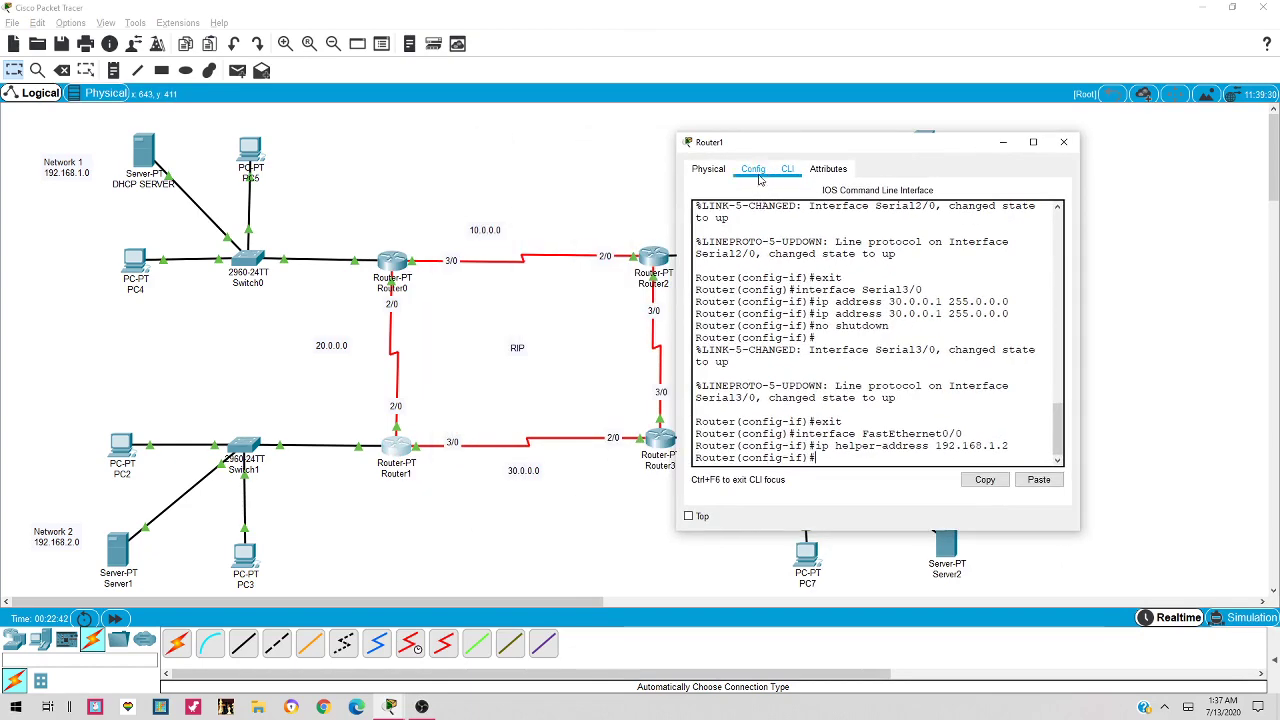
{"action": "left_click", "coordinate": [753, 168]}
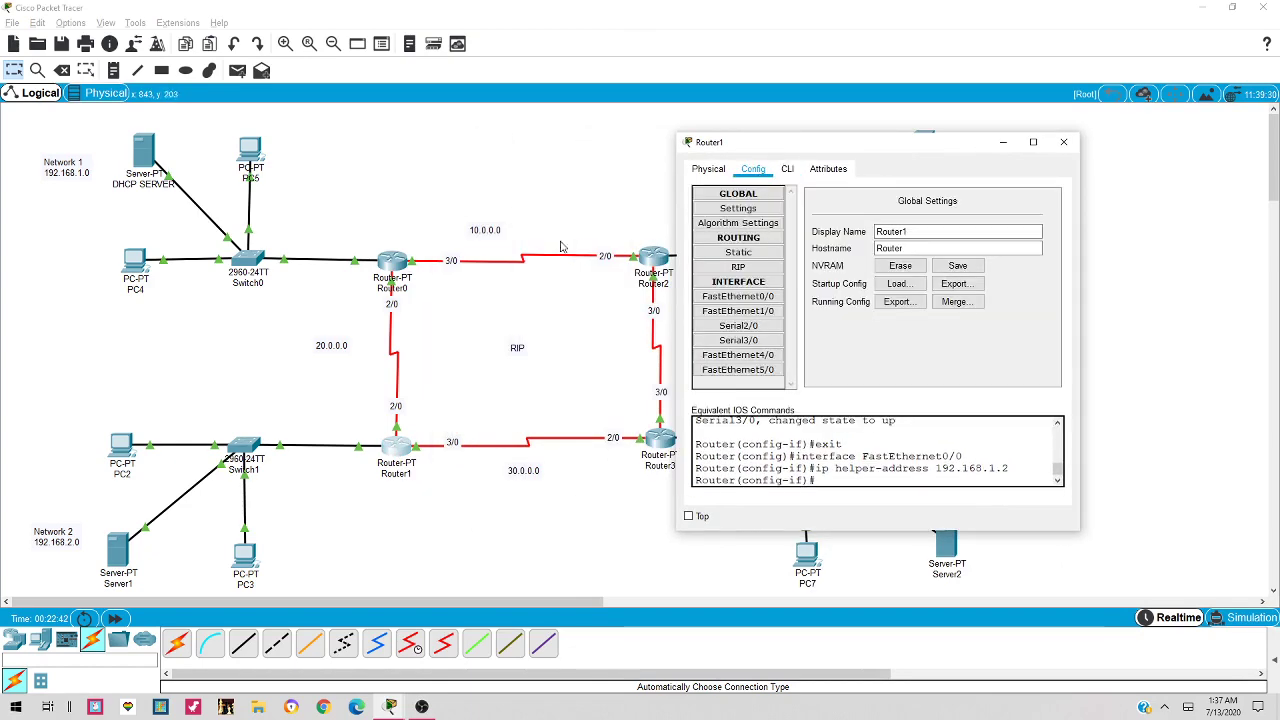
{"action": "left_click", "coordinate": [752, 268]}
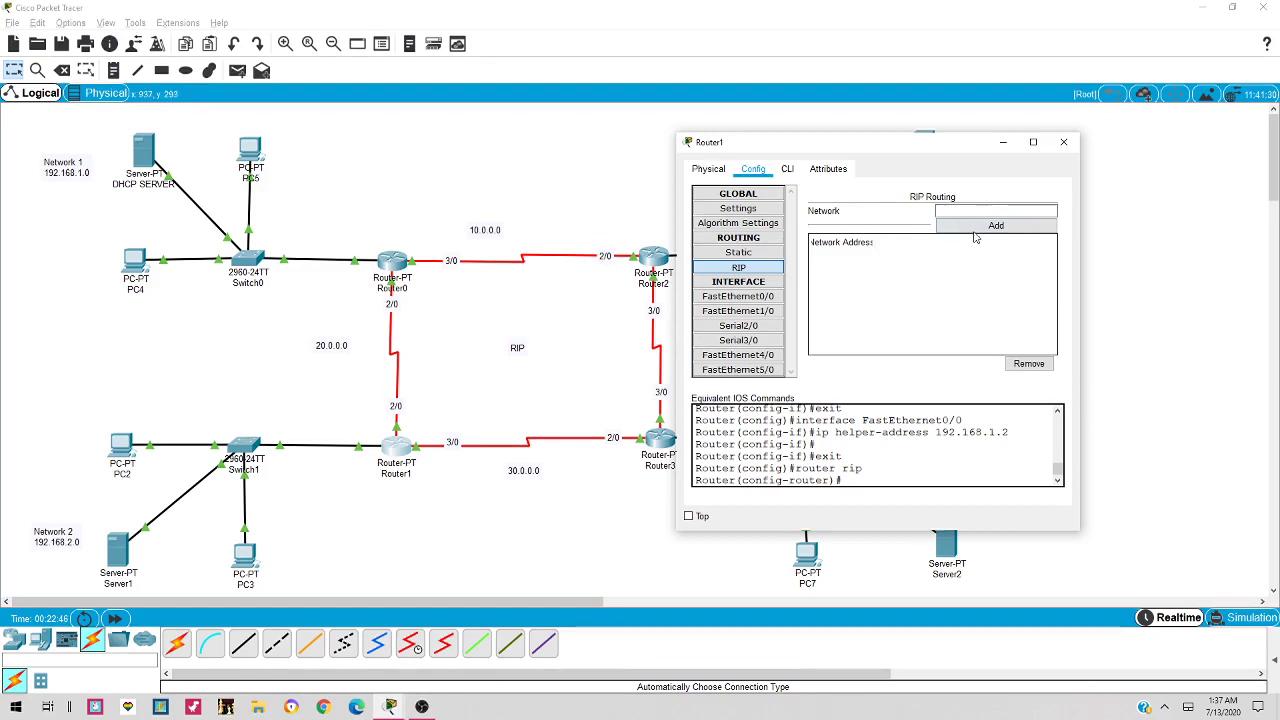
{"action": "left_click", "coordinate": [950, 210]}
{"action": "type", "text": "19"}
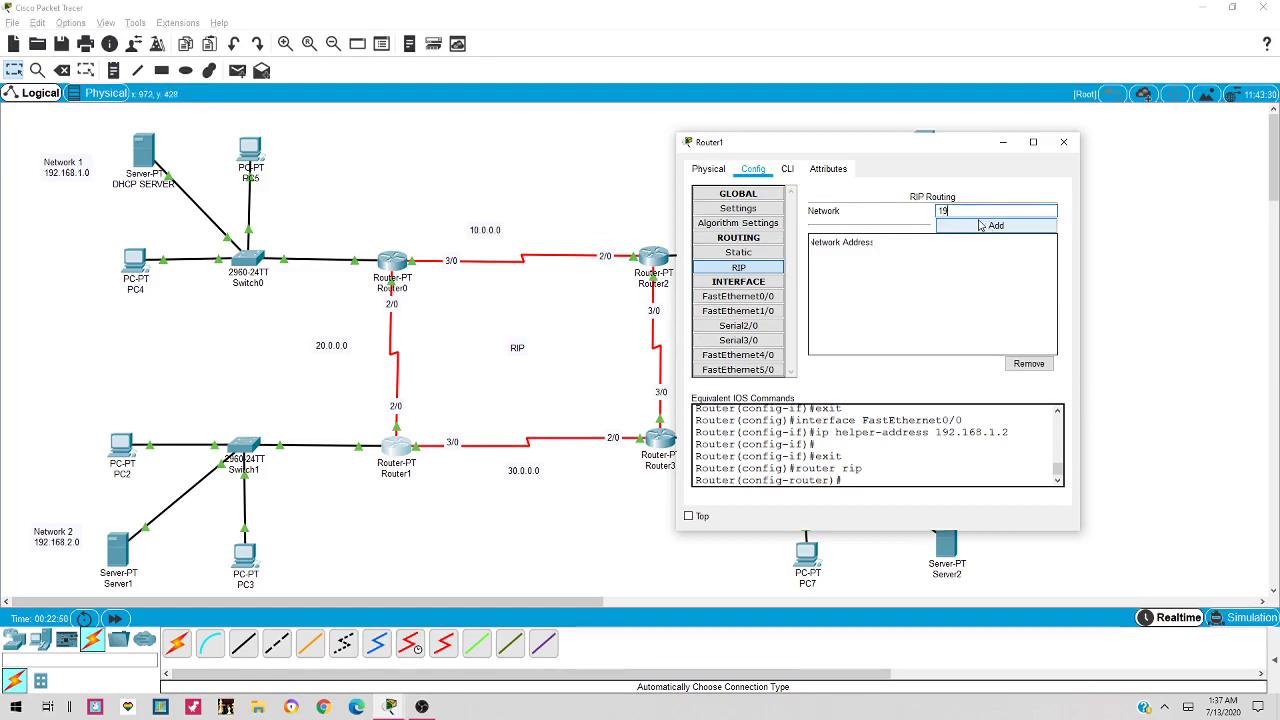
{"action": "type", "text": "2.168.2.0"}
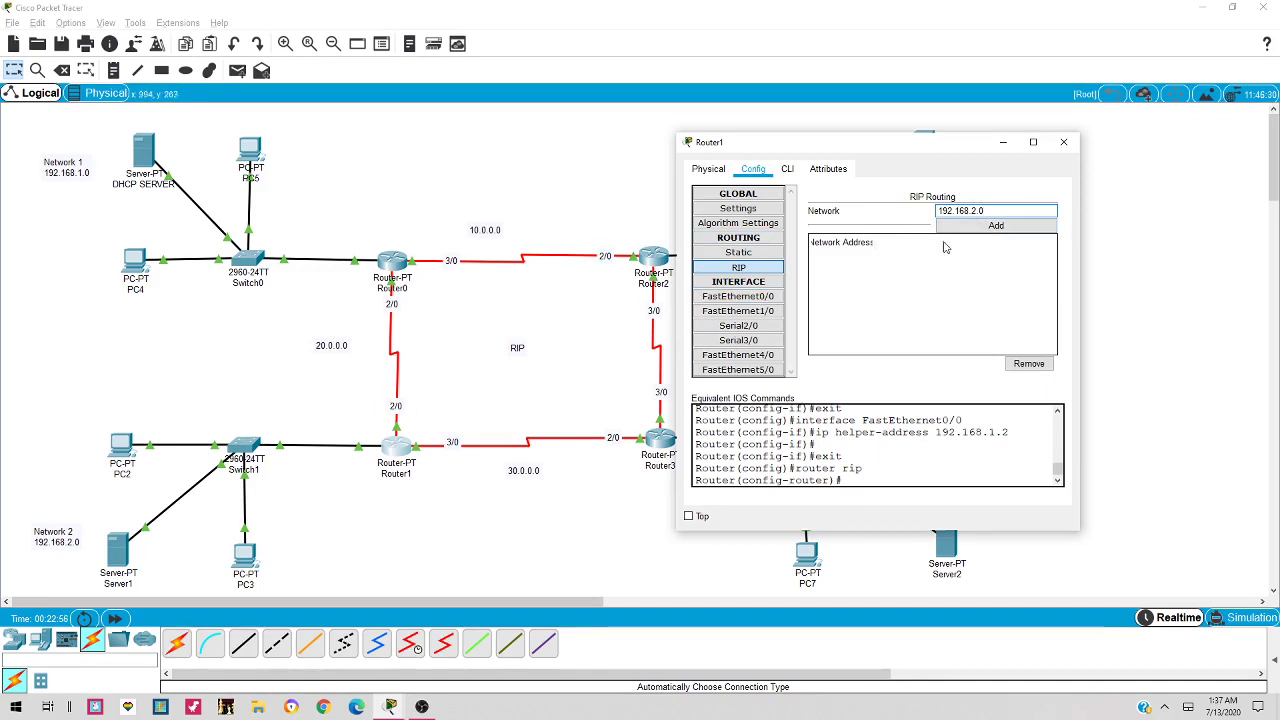
{"action": "left_click", "coordinate": [1013, 228]}
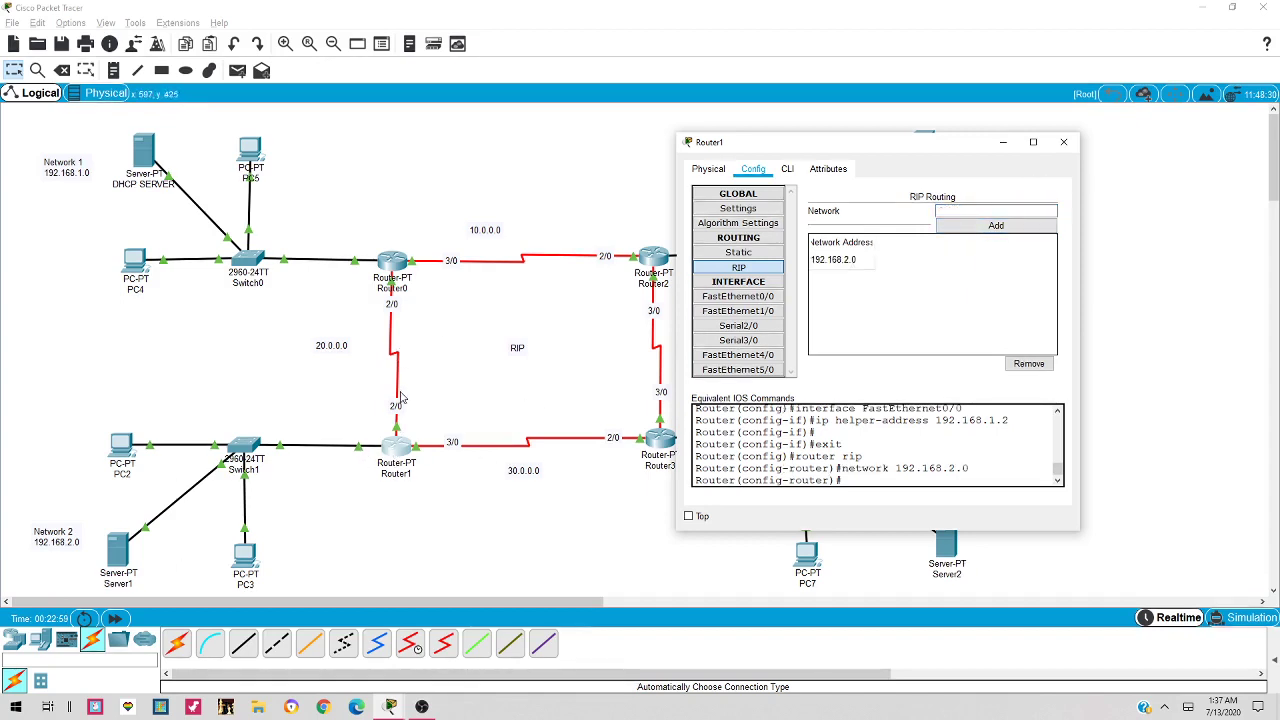
Add networks 20.0.0.0 and 30.0.0.0 to Router1's RIP list
{"action": "left_click", "coordinate": [962, 208]}
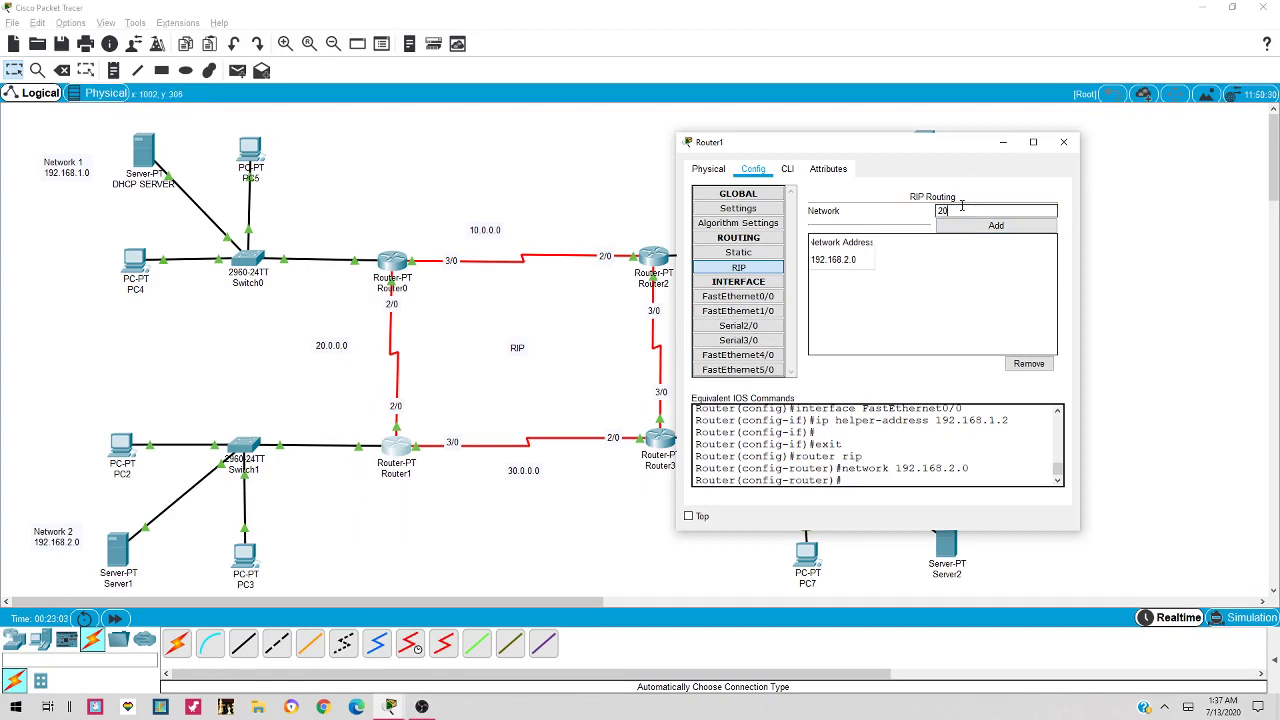
{"action": "type", "text": "20.0.0.0"}
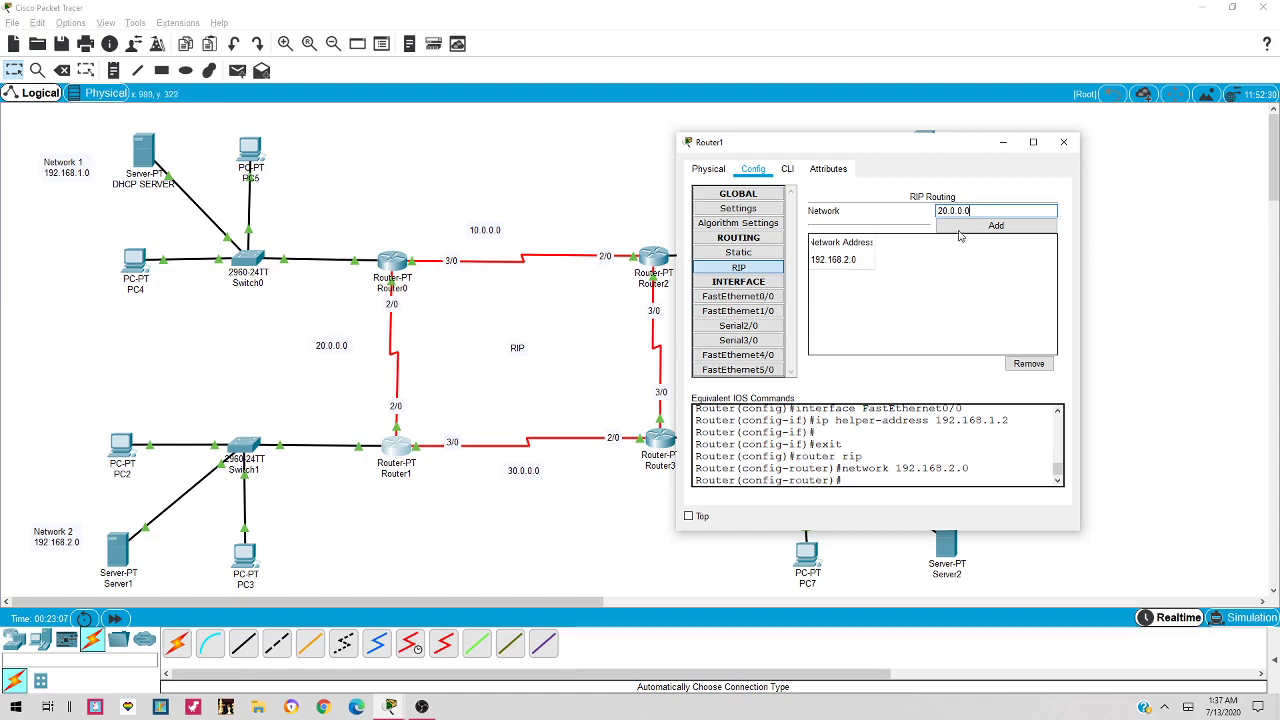
{"action": "left_click", "coordinate": [977, 229]}
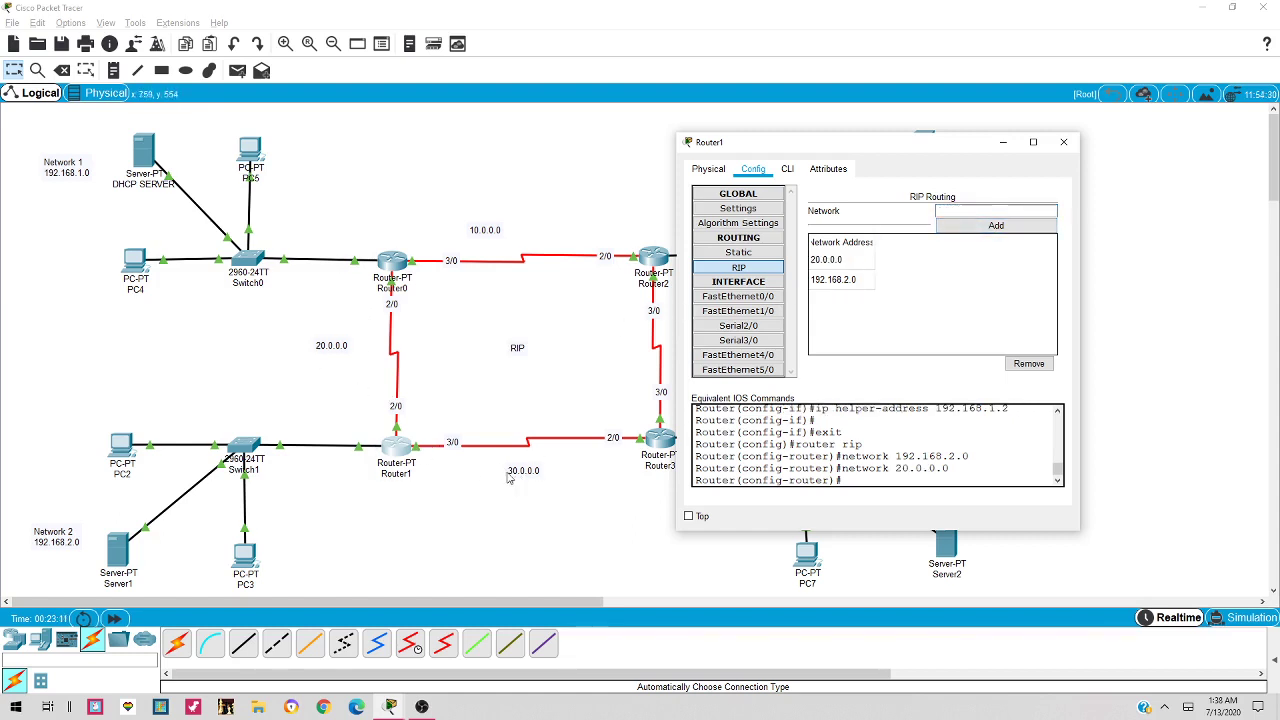
{"action": "left_click", "coordinate": [1004, 209]}
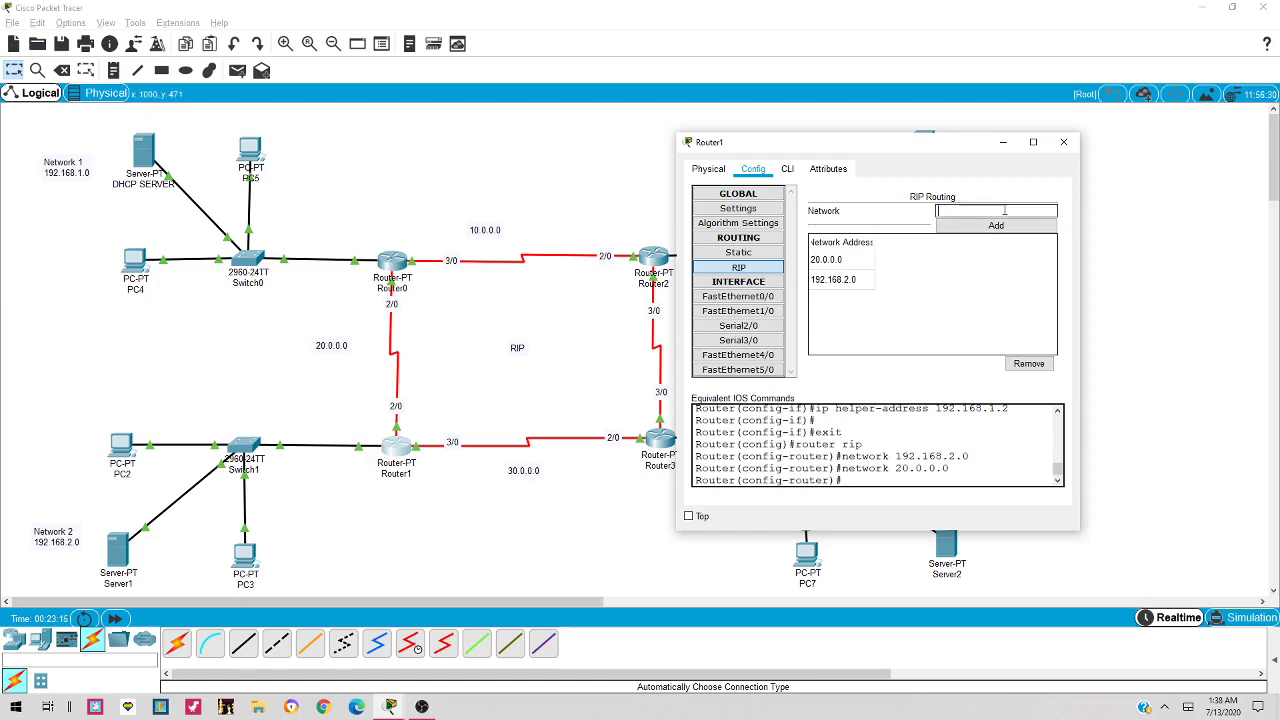
{"action": "type", "text": "30.0.0.0"}
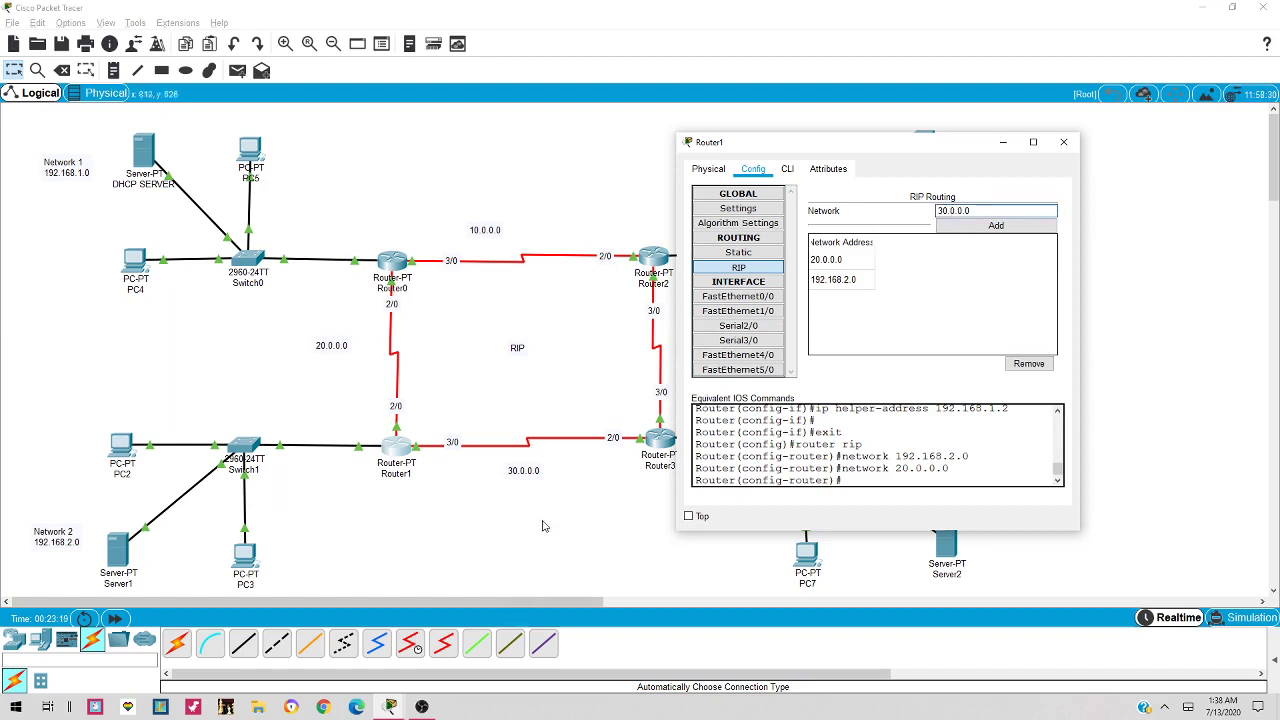
{"action": "left_click", "coordinate": [980, 228]}
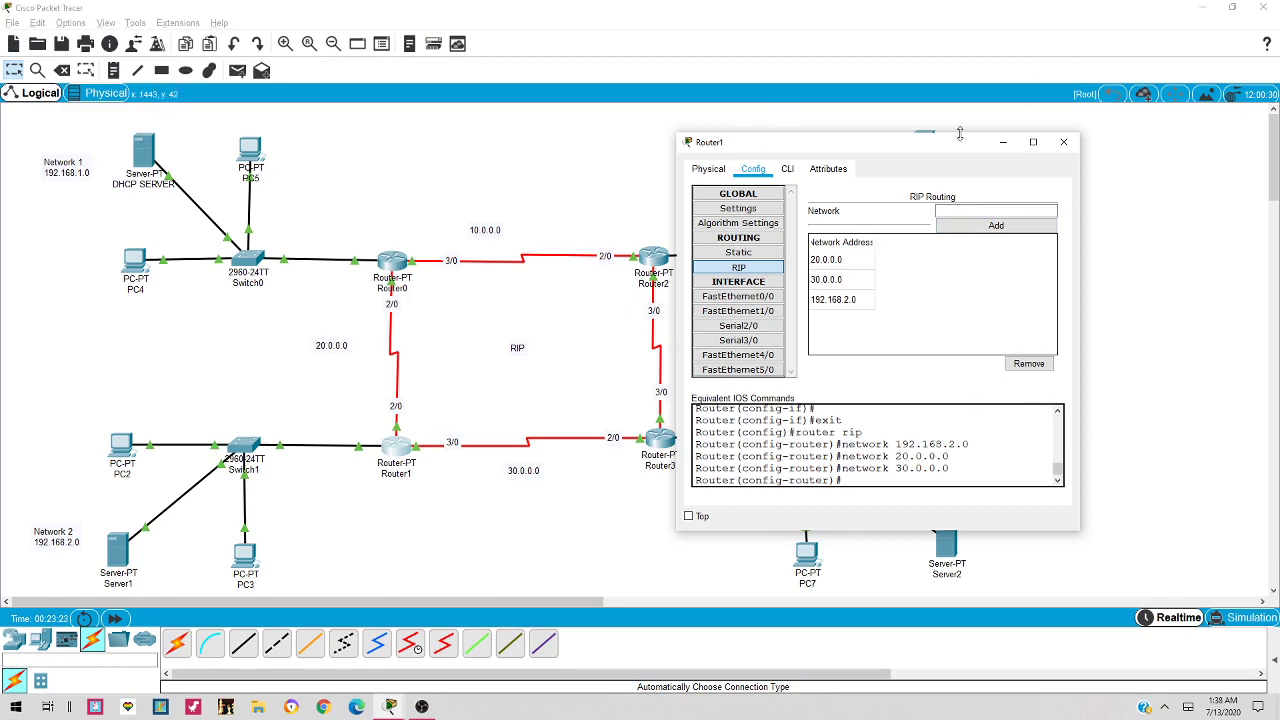
{"action": "left_click", "coordinate": [1063, 141]}
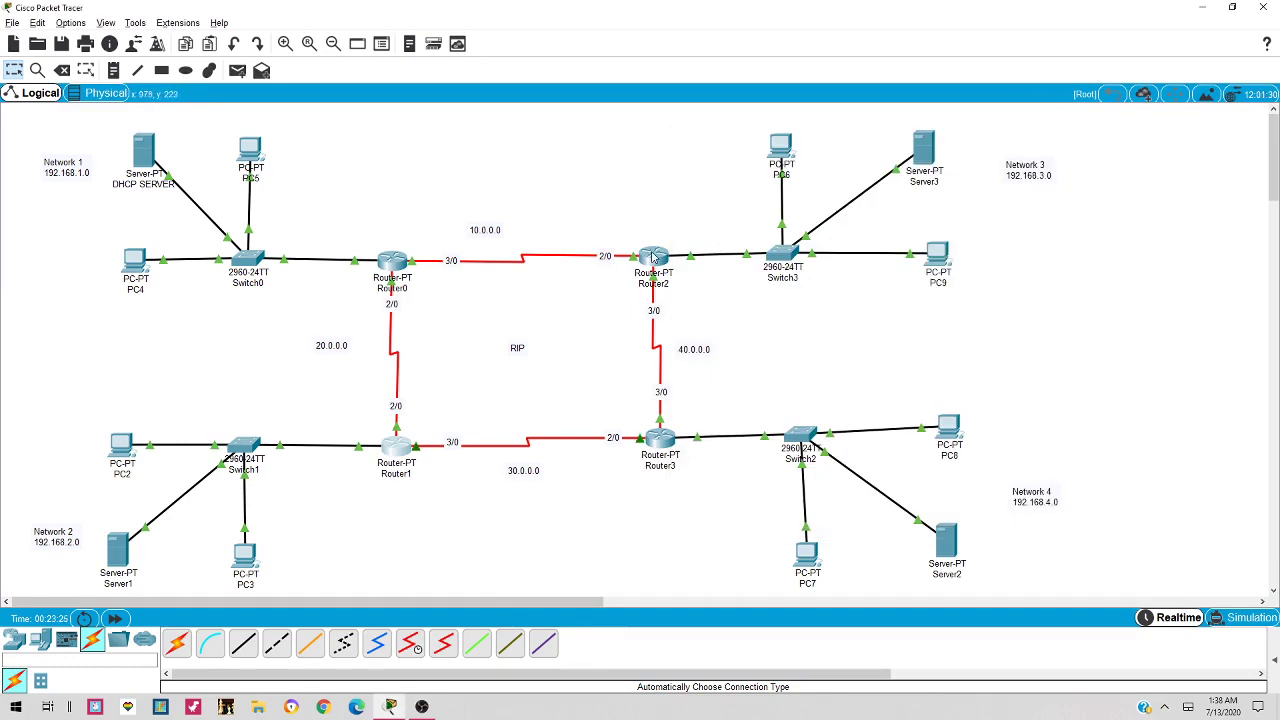
Add network 192.168.3.0 to Router2's RIP configuration
{"action": "left_click", "coordinate": [654, 258]}
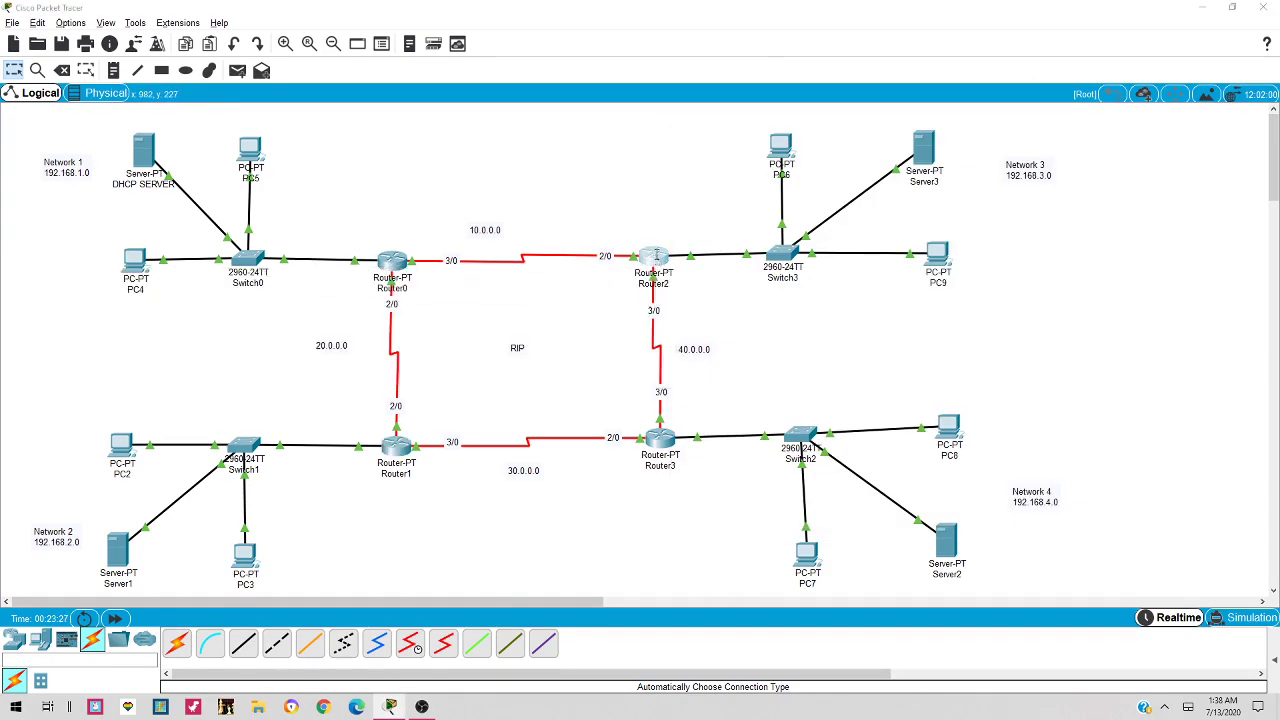
{"action": "left_click_drag", "start_coordinate": [713, 150], "coordinate": [1129, 133]}
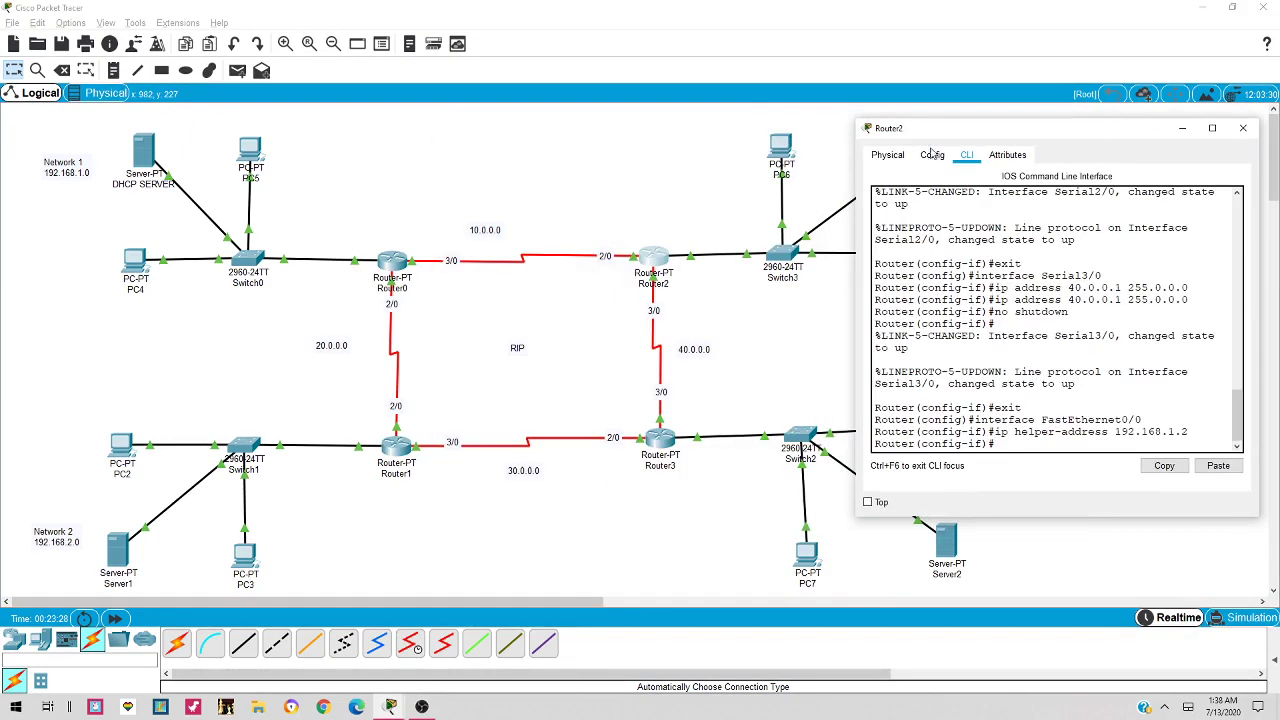
{"action": "left_click", "coordinate": [932, 154]}
{"action": "left_click", "coordinate": [917, 253]}
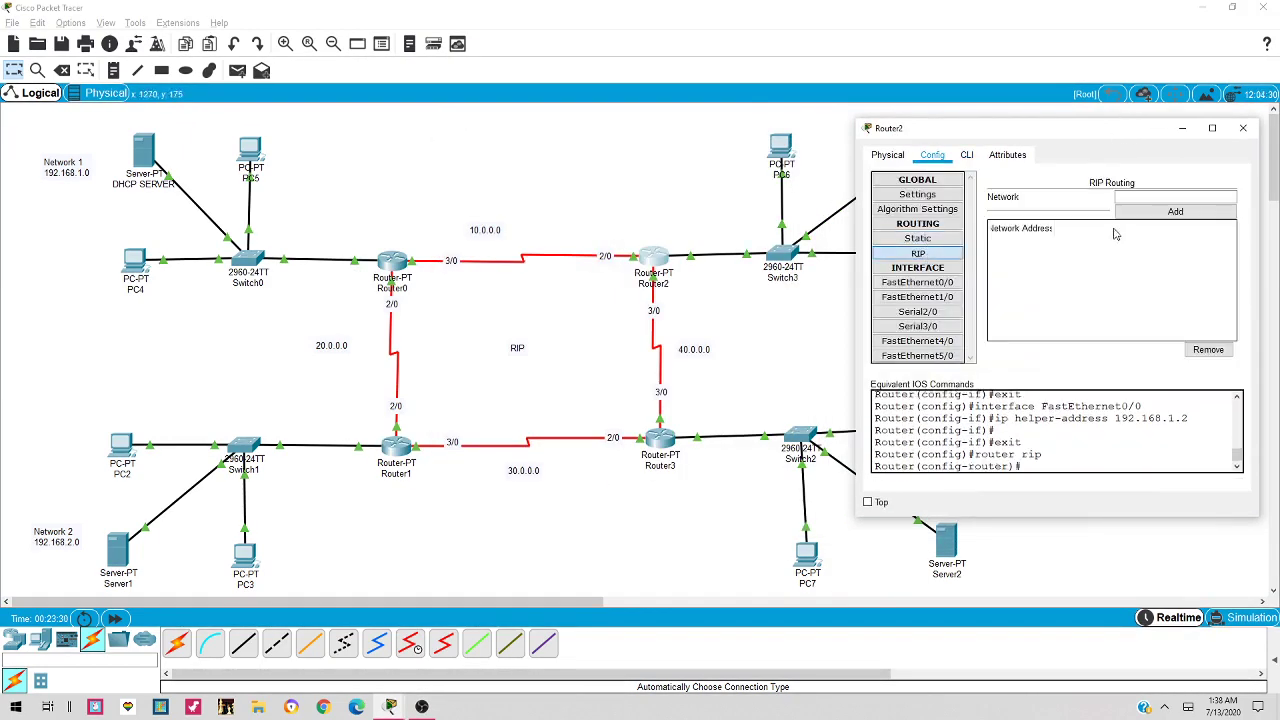
{"action": "left_click_drag", "start_coordinate": [1034, 136], "coordinate": [930, 255]}
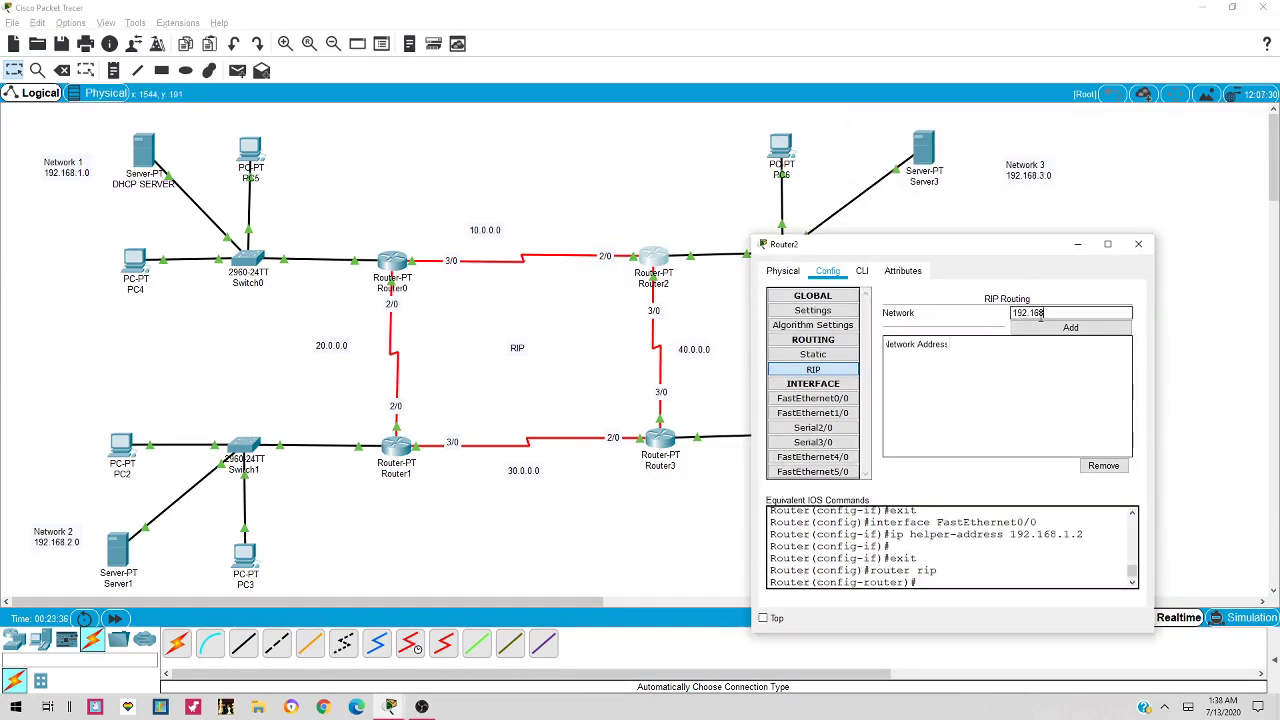
{"action": "type", "text": "192.168.3.0"}
{"action": "left_click", "coordinate": [1066, 327]}
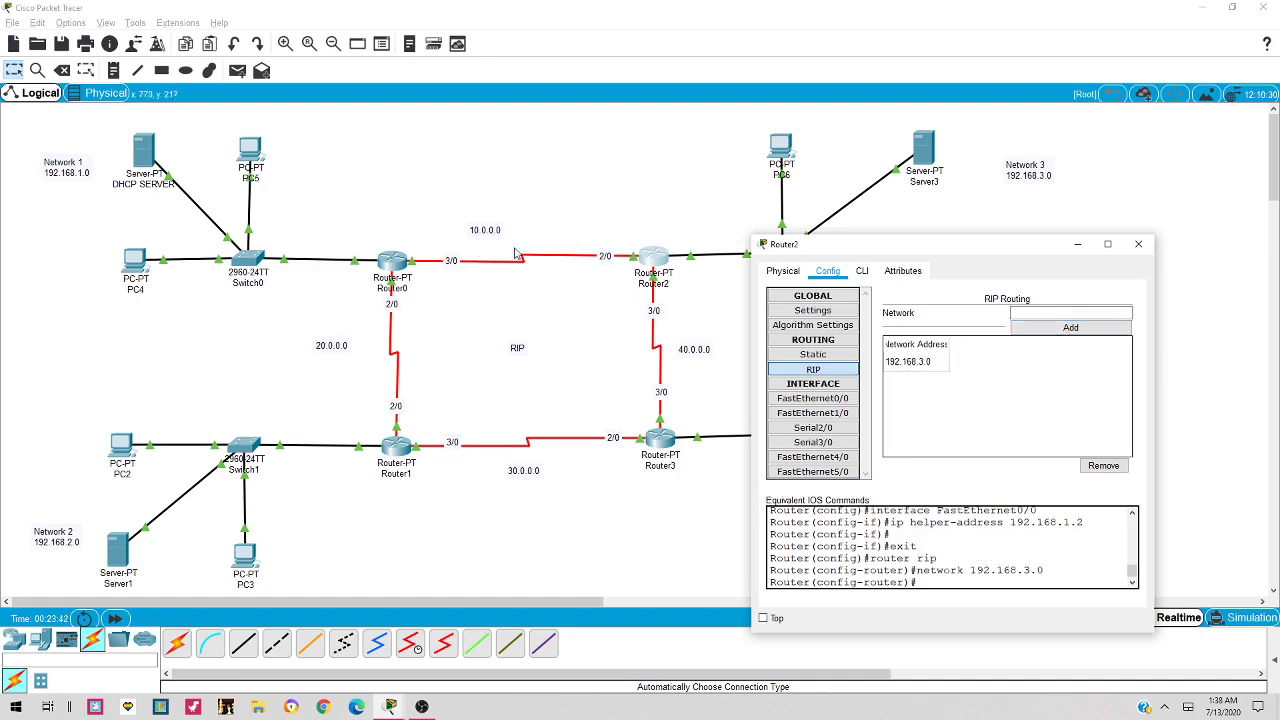
Add networks 10.0.0.0 and 40.0.0.0 to Router2's RIP list
{"action": "left_click", "coordinate": [1031, 314]}
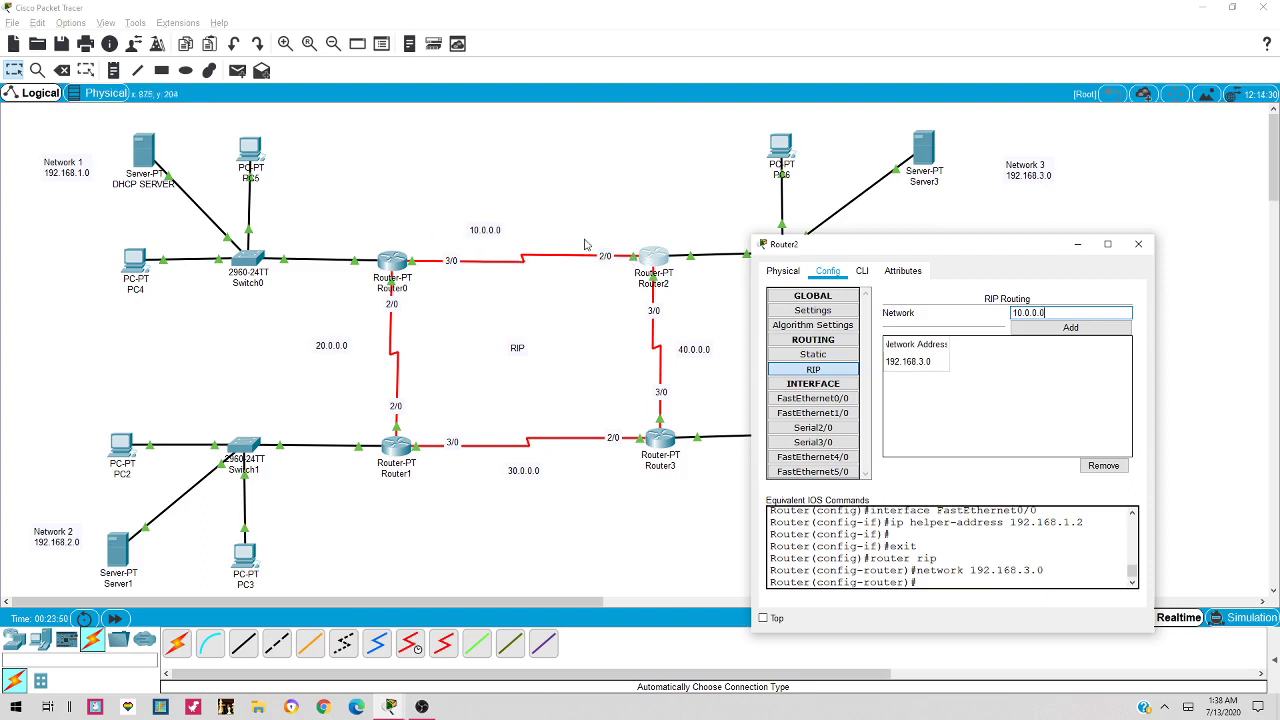
{"action": "left_click", "coordinate": [1084, 329]}
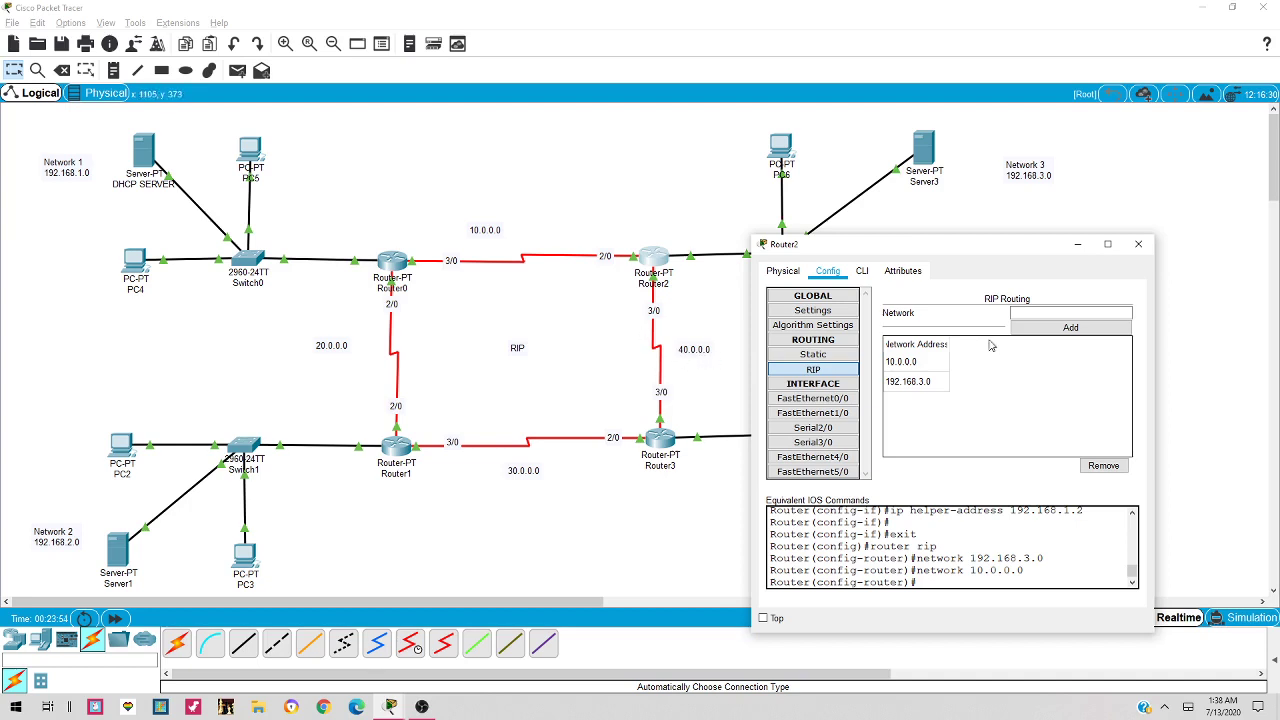
{"action": "left_click", "coordinate": [1035, 312]}
{"action": "type", "text": "40.0.0.0"}
{"action": "left_click", "coordinate": [1086, 330]}
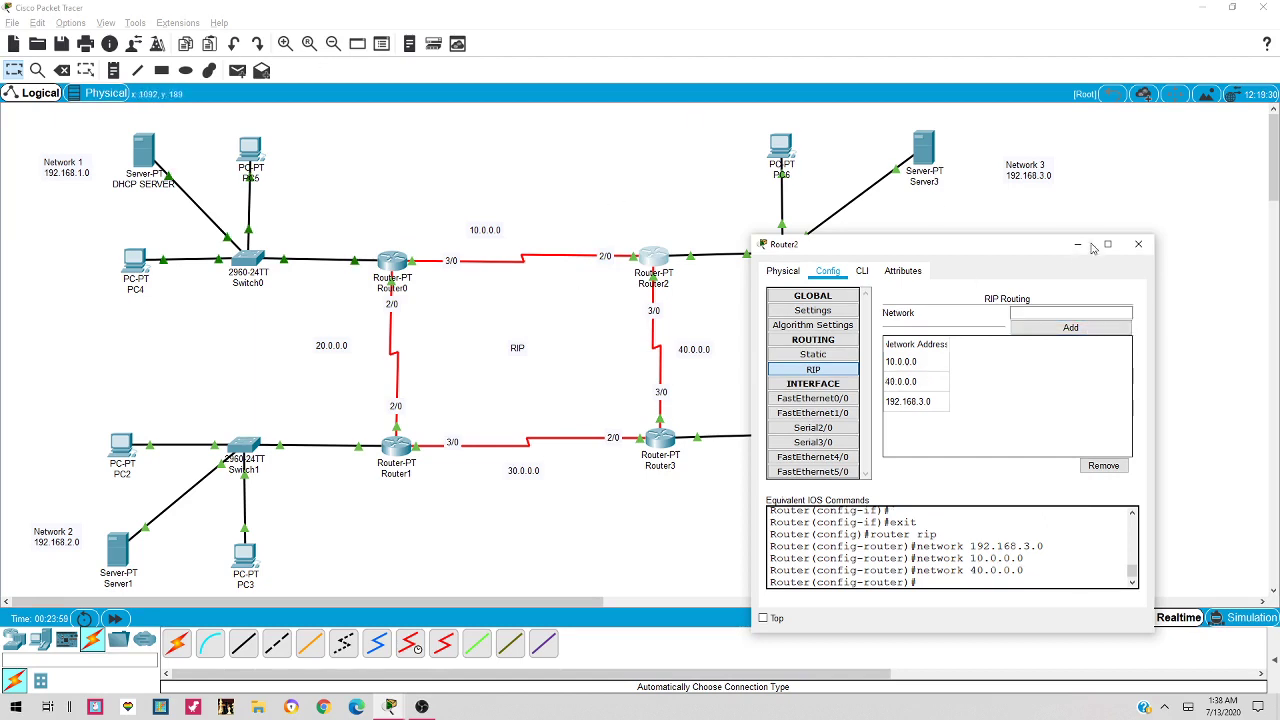
{"action": "left_click", "coordinate": [1138, 244]}
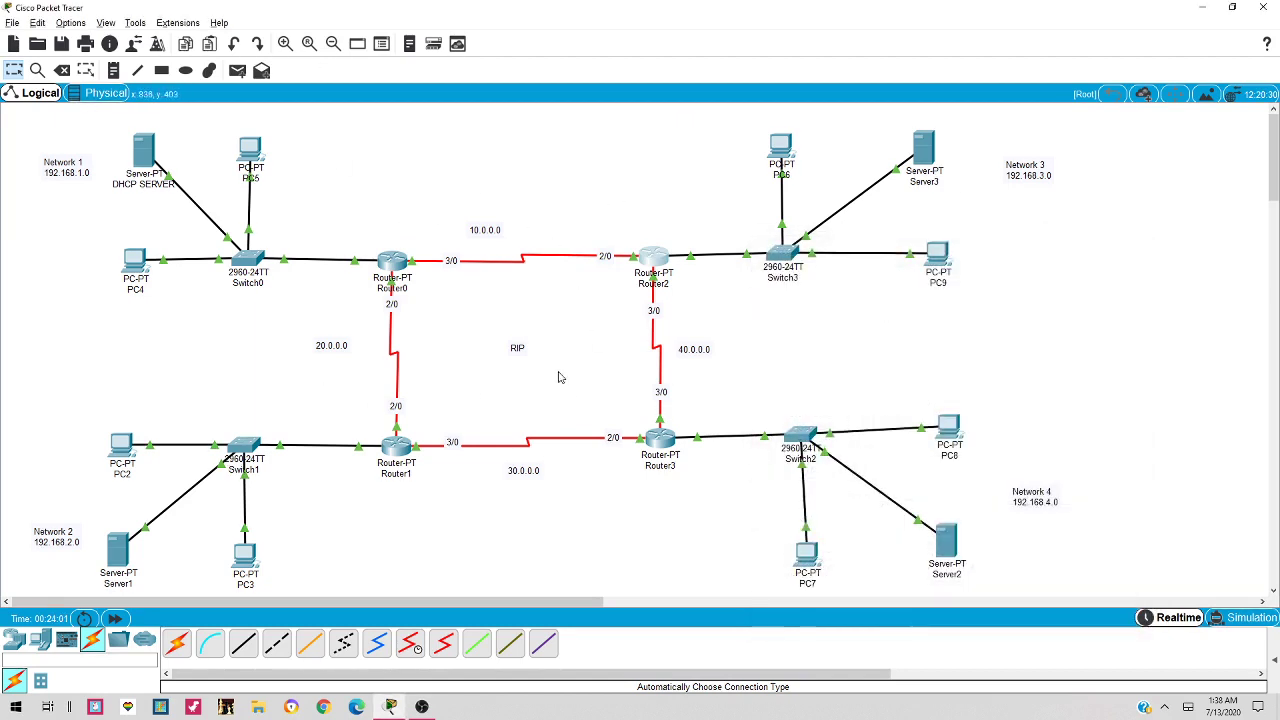
Add network 192.168.4.0 to Router3's RIP configuration
{"action": "left_click", "coordinate": [672, 455]}
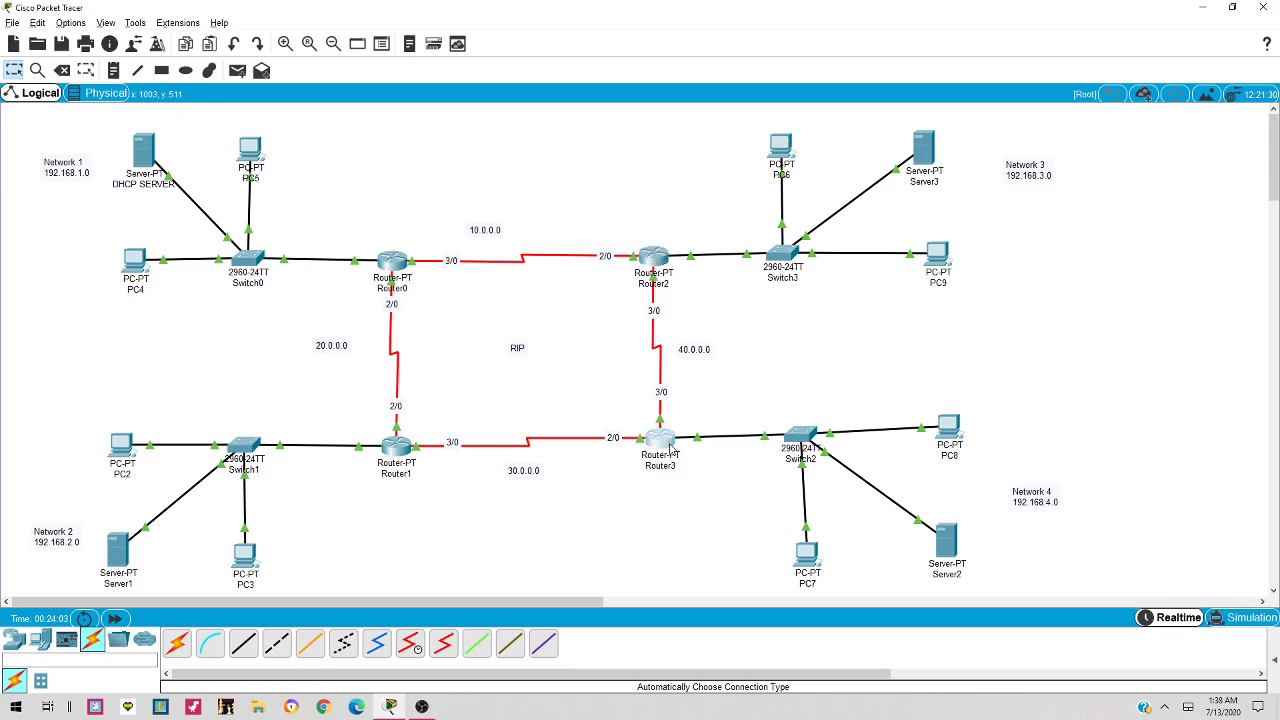
{"action": "left_click_drag", "start_coordinate": [704, 158], "coordinate": [1057, 119]}
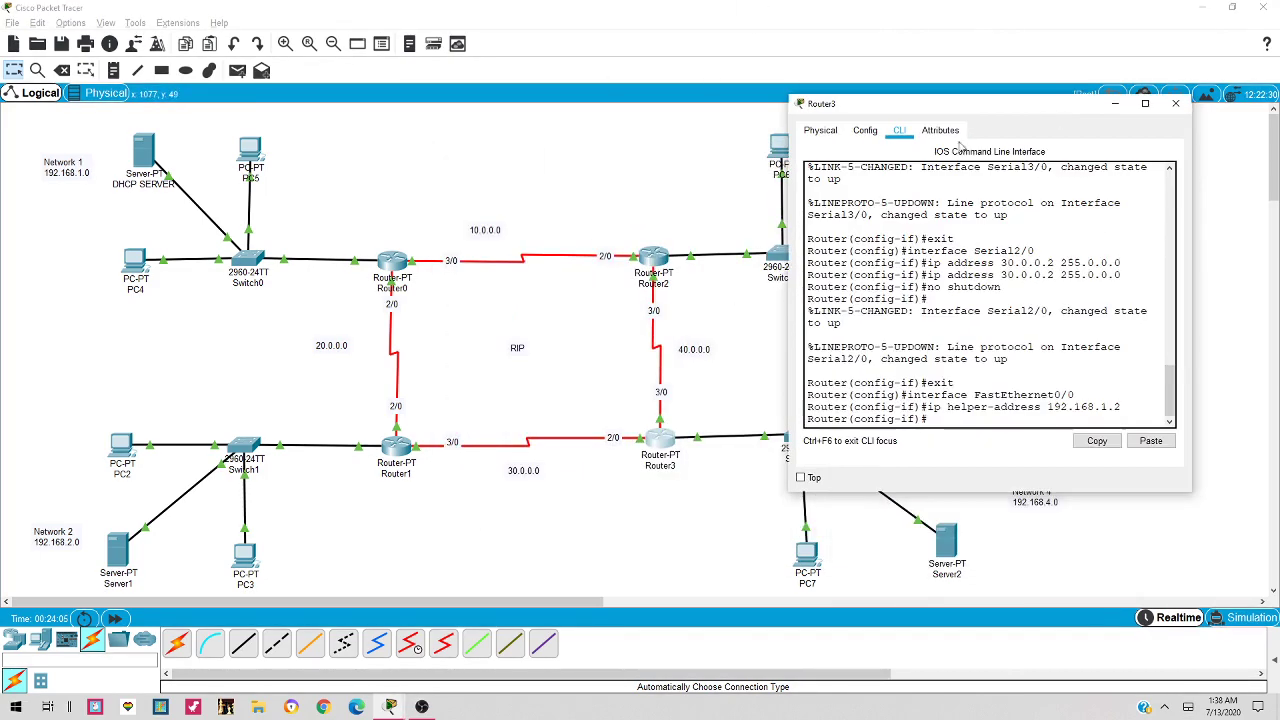
{"action": "left_click", "coordinate": [865, 130]}
{"action": "left_click", "coordinate": [876, 230]}
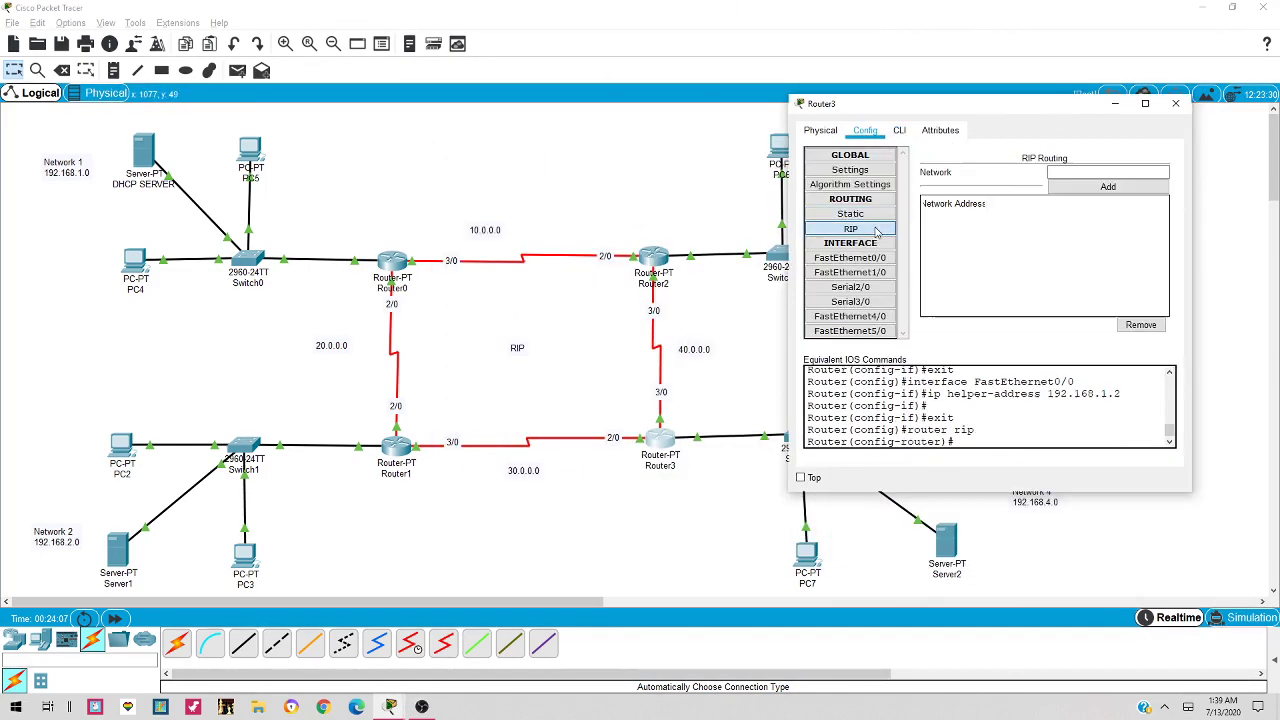
{"action": "left_click_drag", "start_coordinate": [1006, 99], "coordinate": [655, 78]}
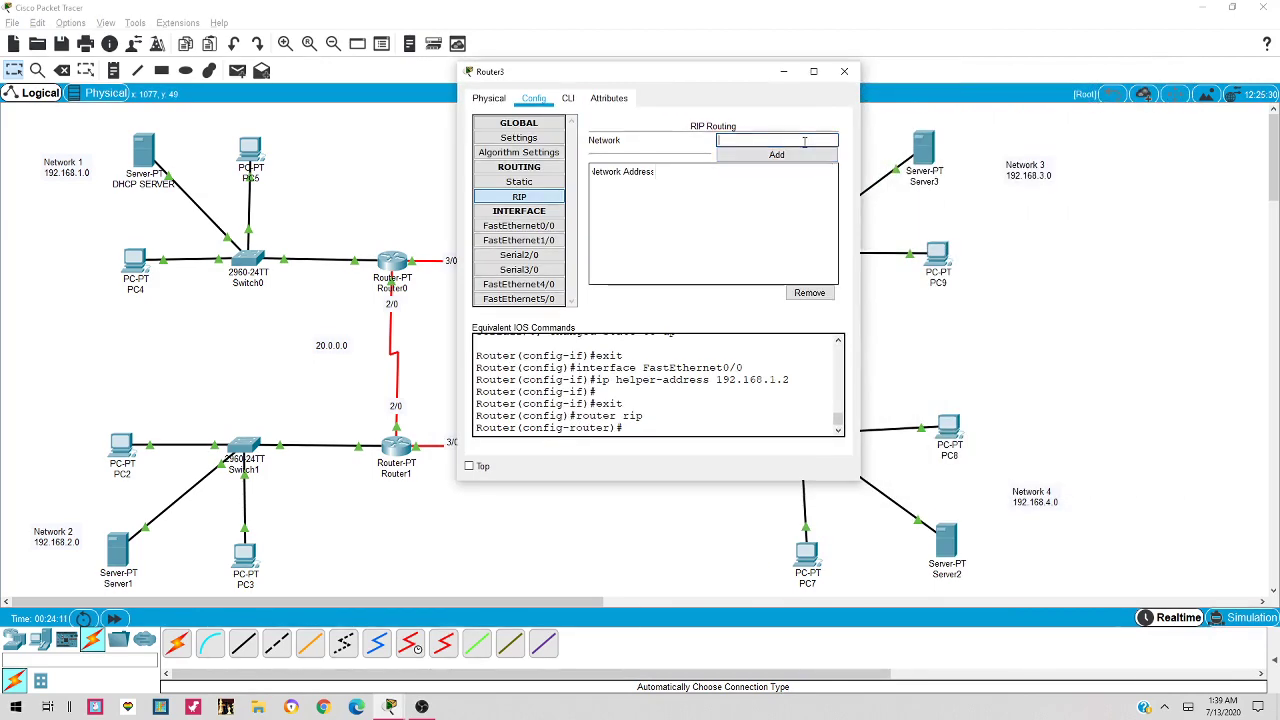
{"action": "type", "text": "192.168.4.0"}
{"action": "left_click", "coordinate": [776, 154]}
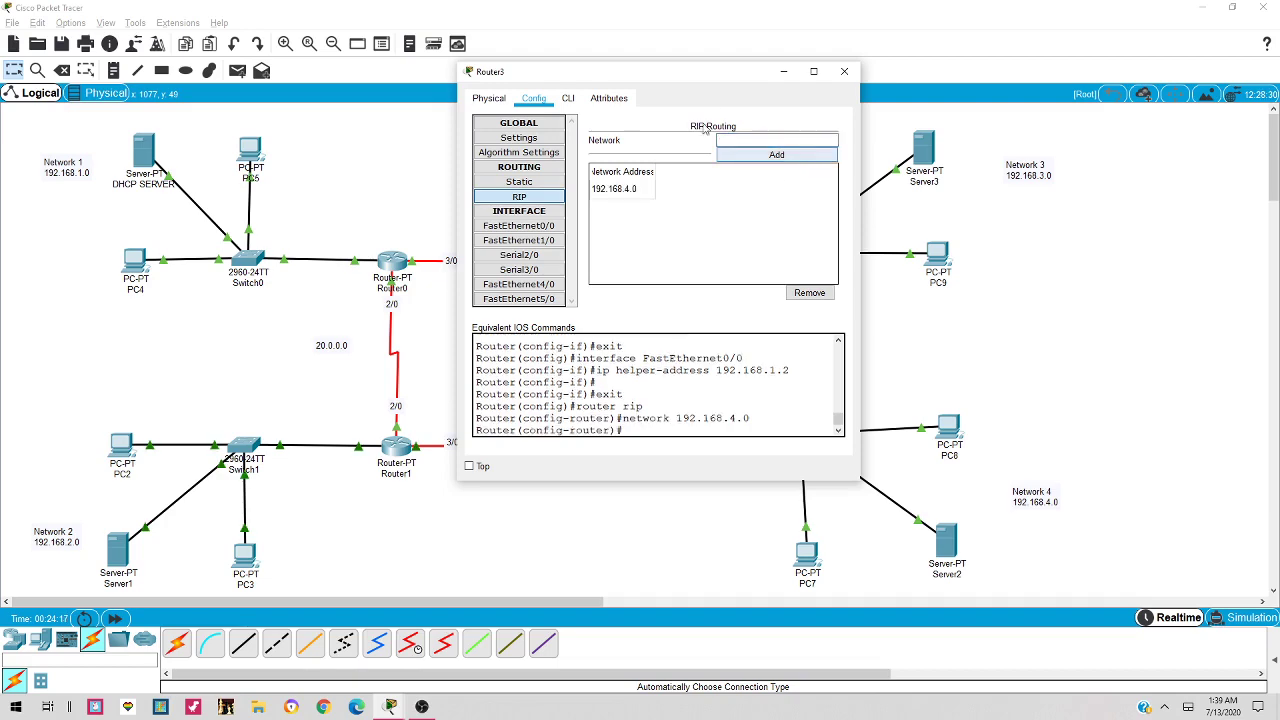
Add networks 30.0.0.0 and 40.0.0.0 to Router3's RIP list
{"action": "left_click_drag", "start_coordinate": [720, 78], "coordinate": [370, 40]}
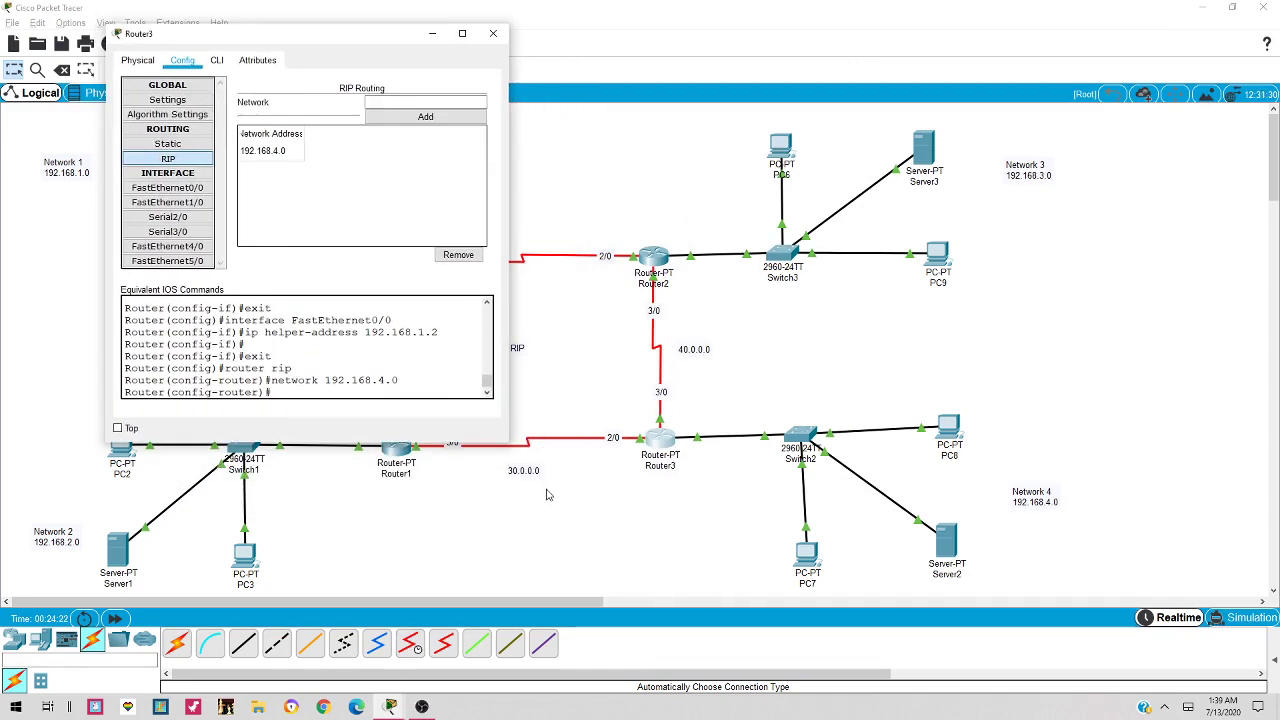
{"action": "left_click", "coordinate": [409, 100]}
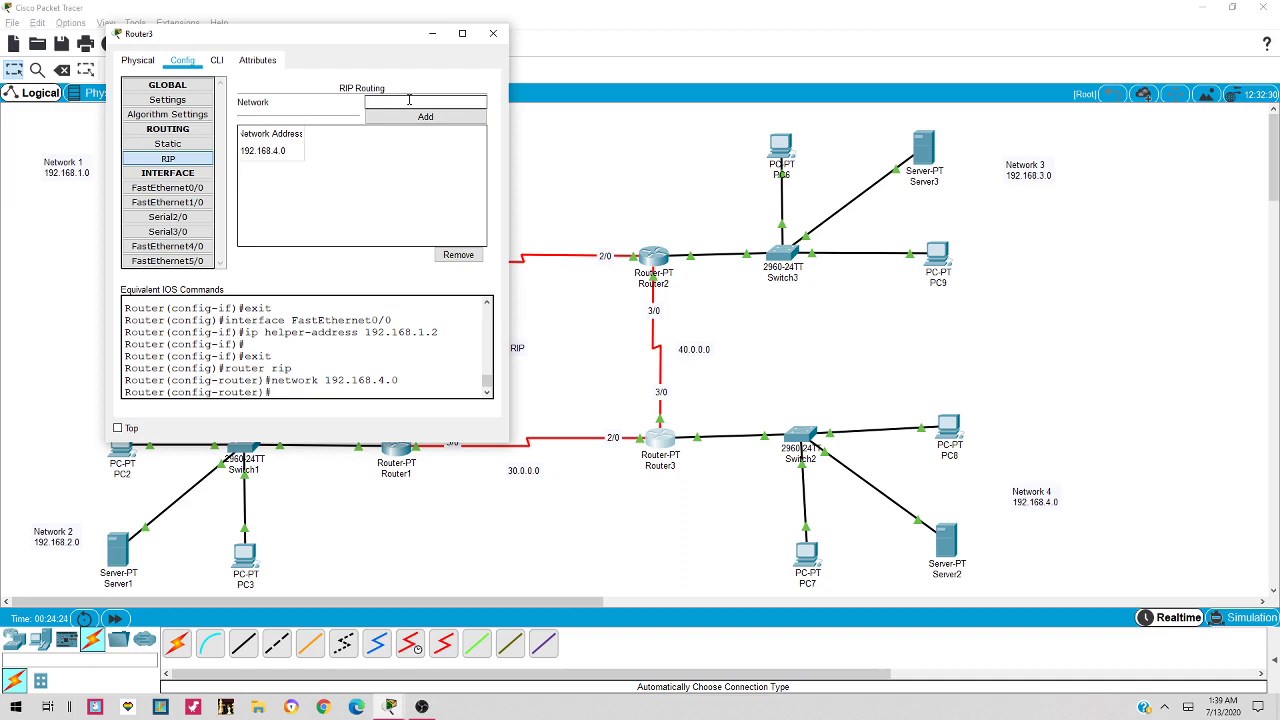
{"action": "type", "text": "30.0.0.0"}
{"action": "left_click", "coordinate": [428, 117]}
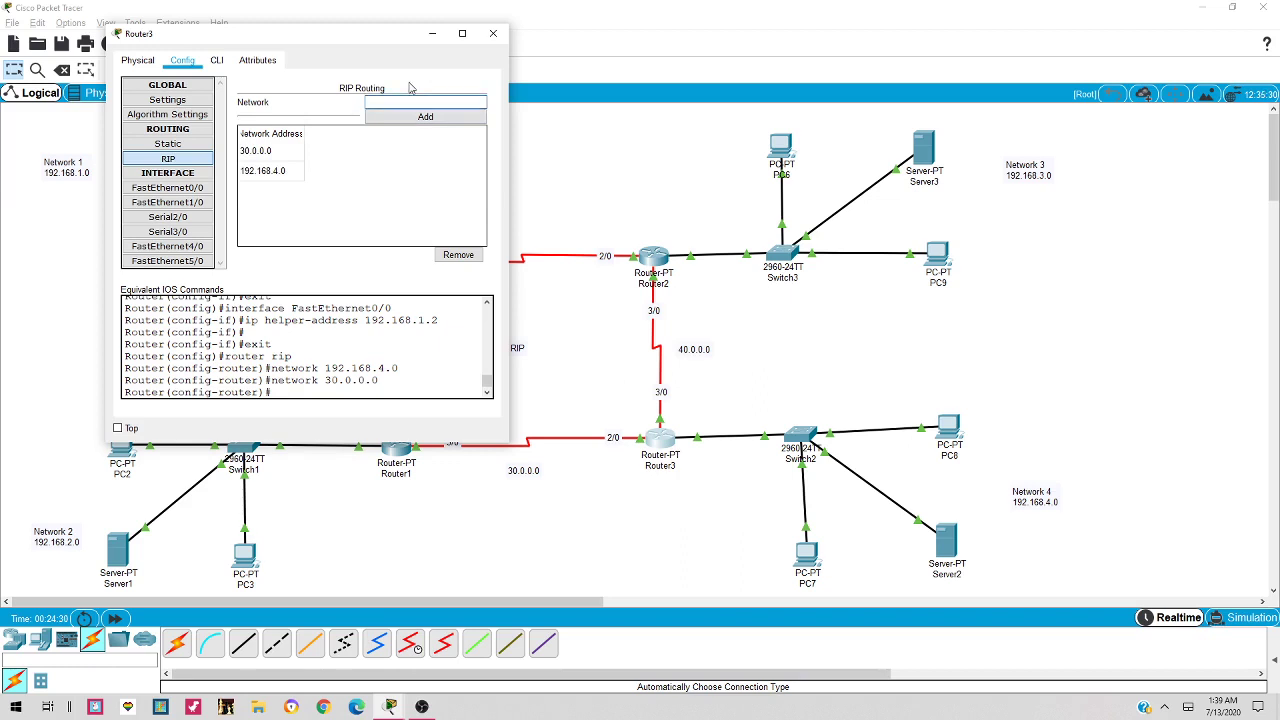
{"action": "type", "text": "40.0.0.0"}
{"action": "left_click", "coordinate": [428, 117]}
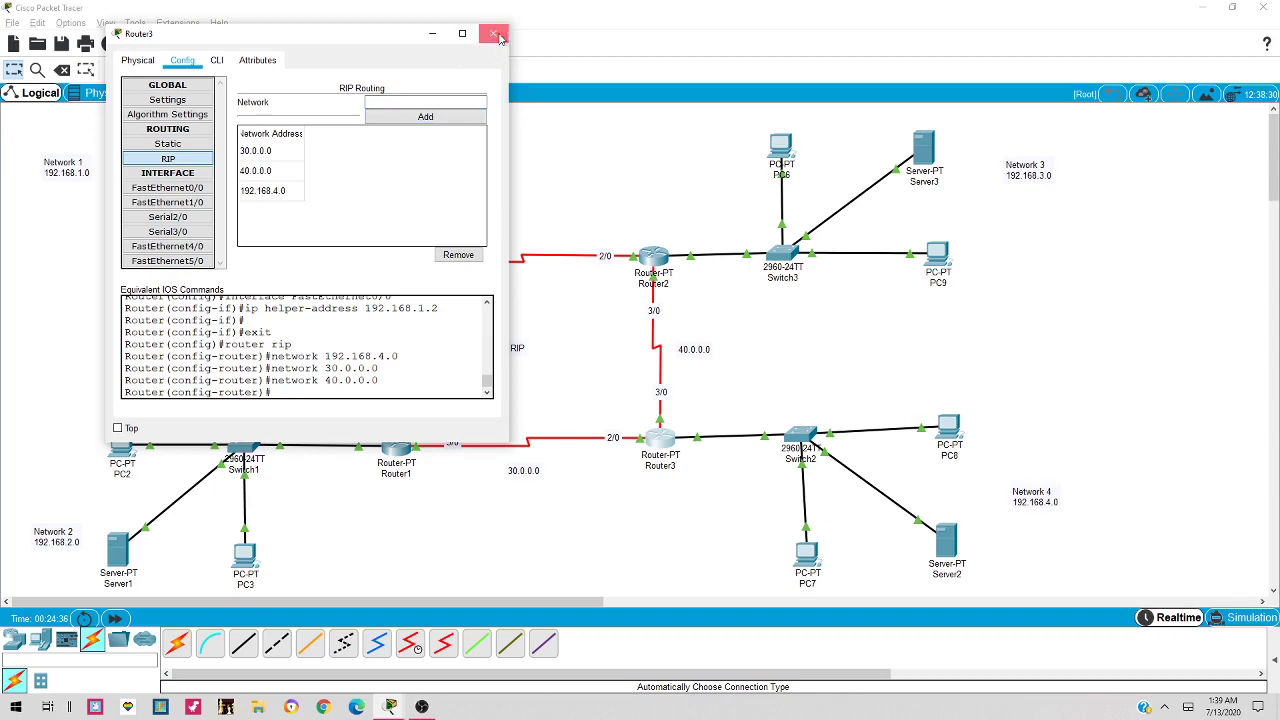
{"action": "left_click", "coordinate": [497, 36]}
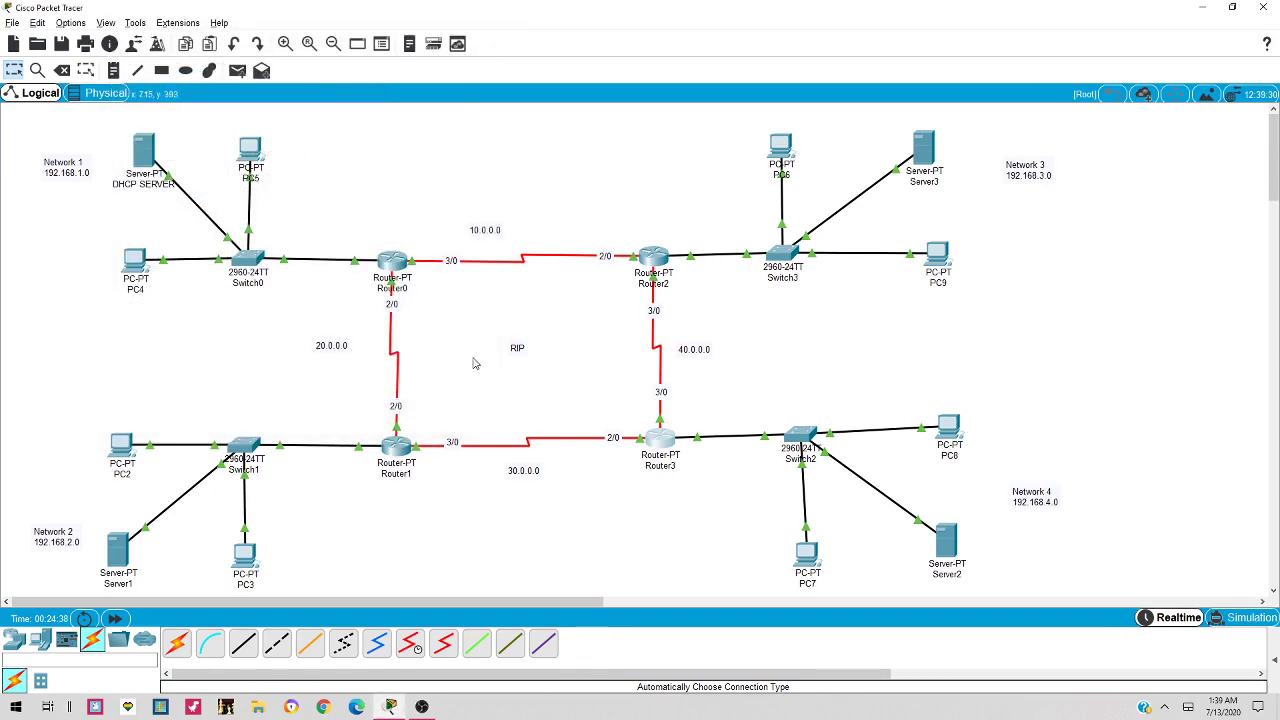
Switch PC6's IP configuration to DHCP
{"action": "left_click_drag", "start_coordinate": [262, 155], "coordinate": [248, 150]}
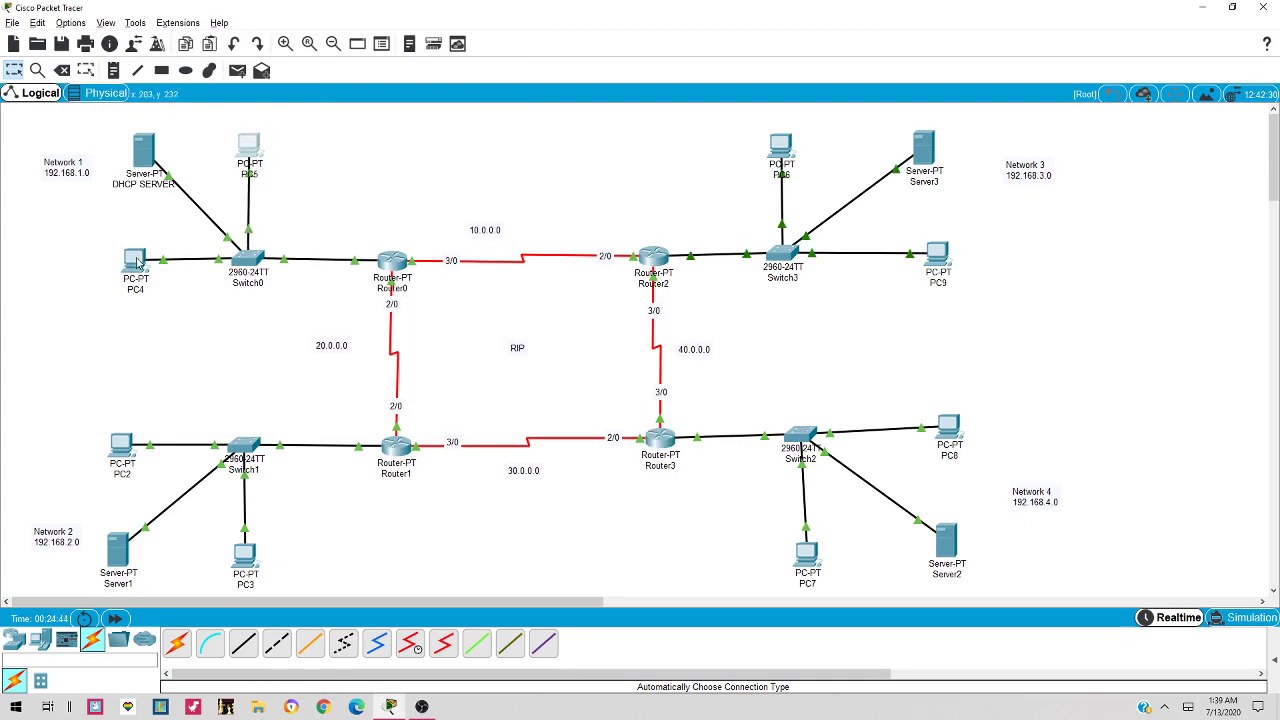
{"action": "left_click", "coordinate": [785, 148]}
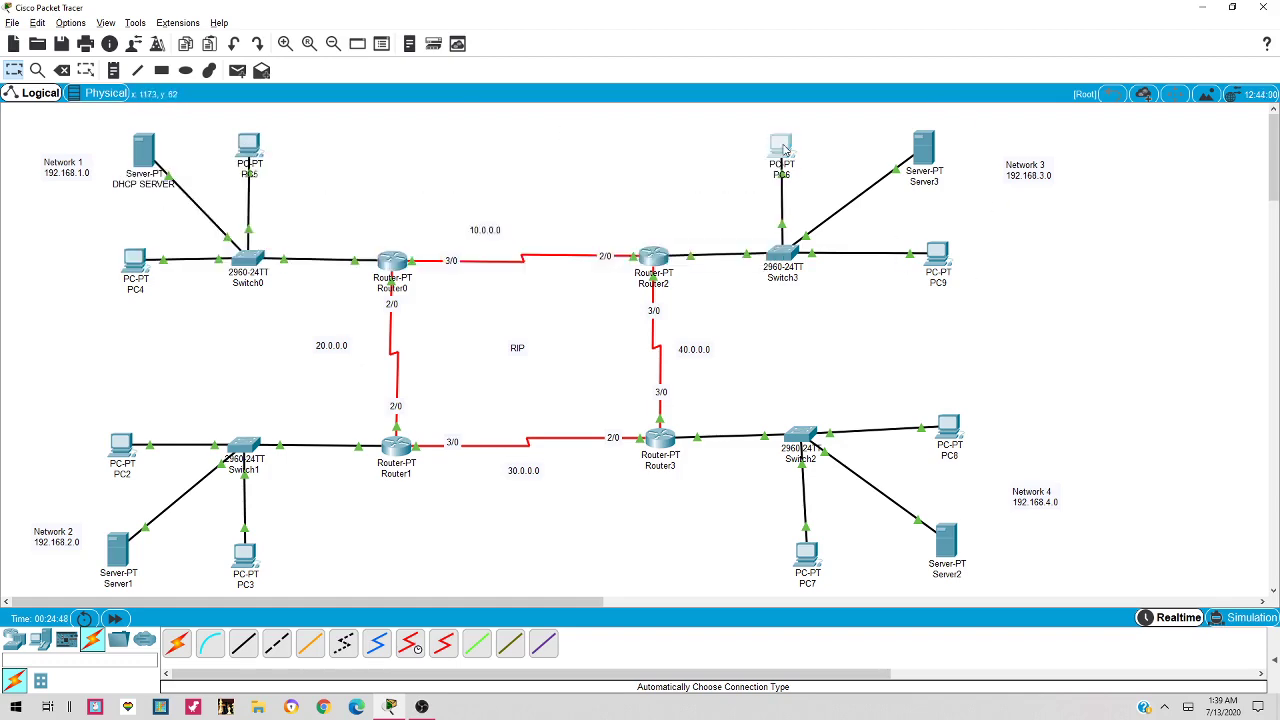
{"action": "left_click", "coordinate": [478, 130]}
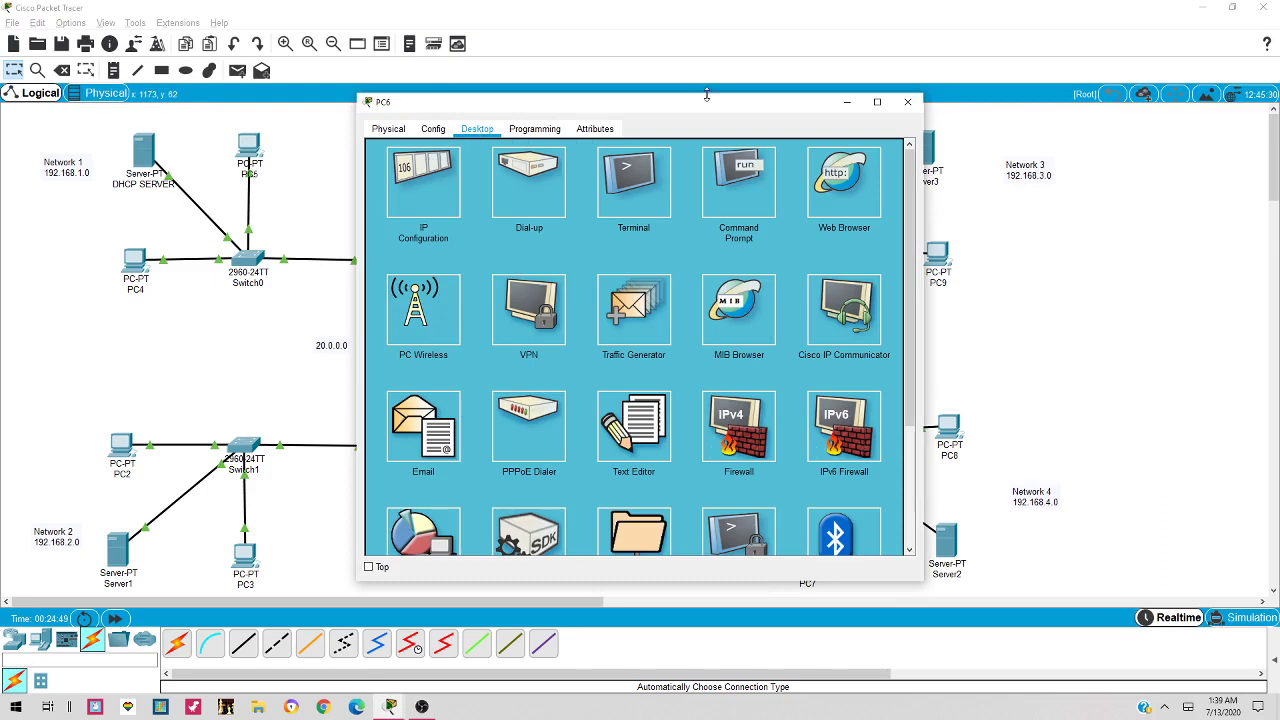
{"action": "left_click_drag", "start_coordinate": [706, 97], "coordinate": [1014, 106]}
{"action": "left_click", "coordinate": [731, 190]}
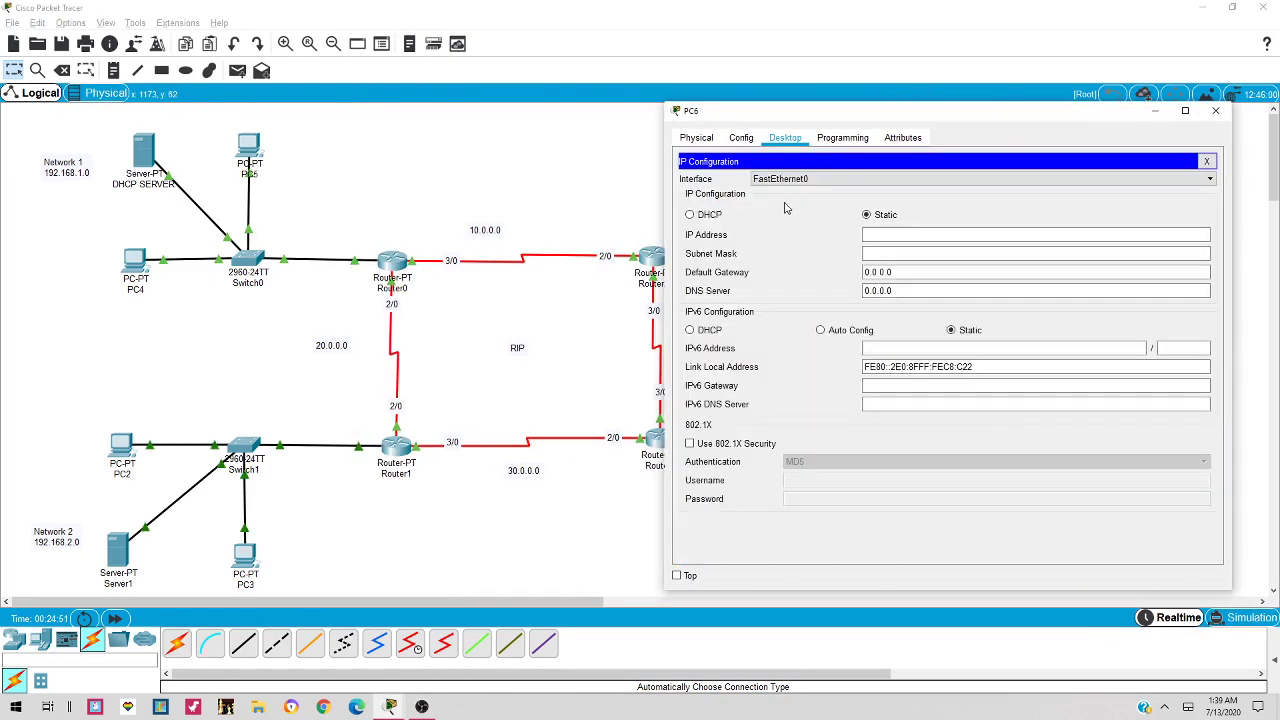
{"action": "left_click", "coordinate": [705, 215]}
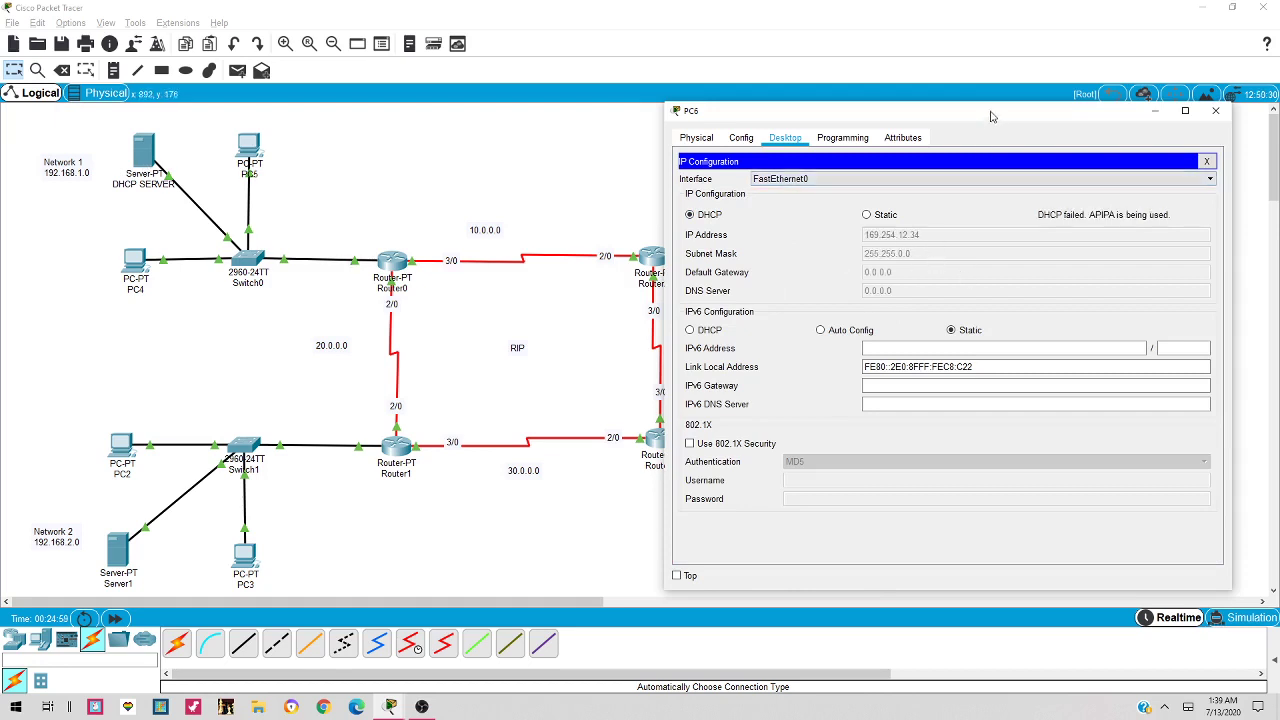
Retry DHCP on PC6 until it gets 192.168.3.10 with gateway 192.168.3.1
{"action": "left_click_drag", "start_coordinate": [1000, 117], "coordinate": [1001, 135]}
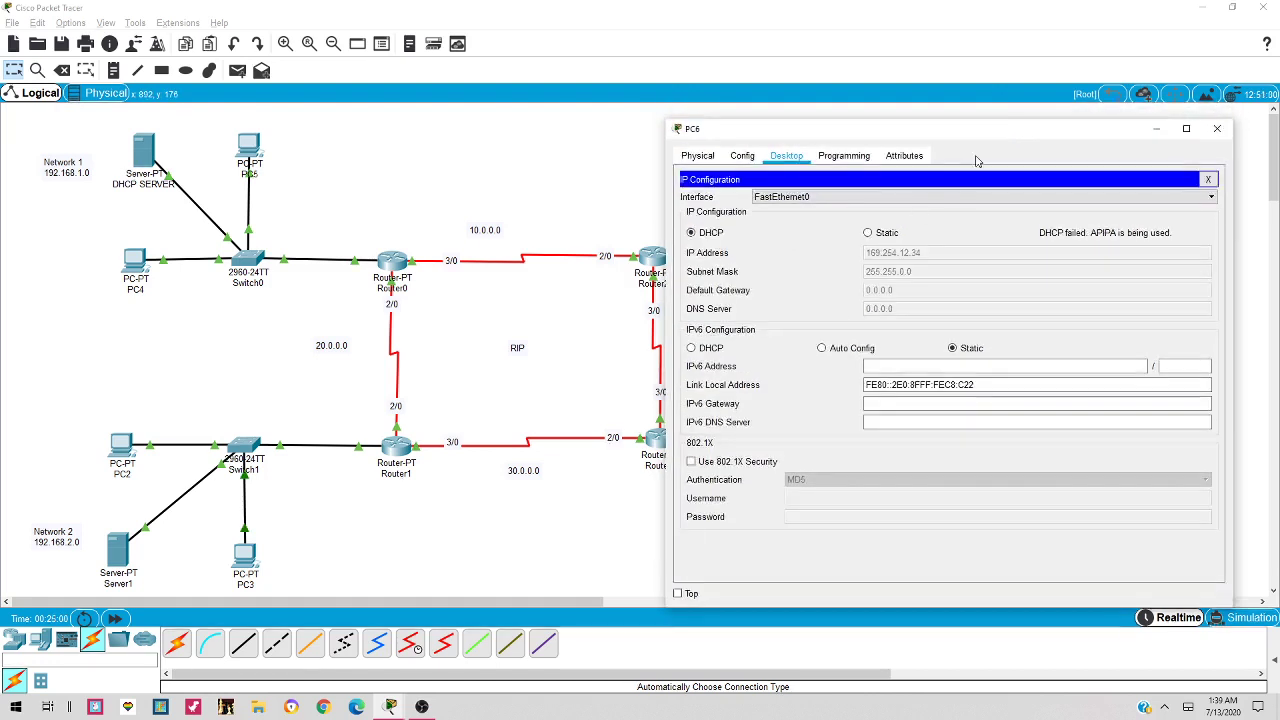
{"action": "left_click", "coordinate": [868, 233]}
{"action": "left_click", "coordinate": [691, 232]}
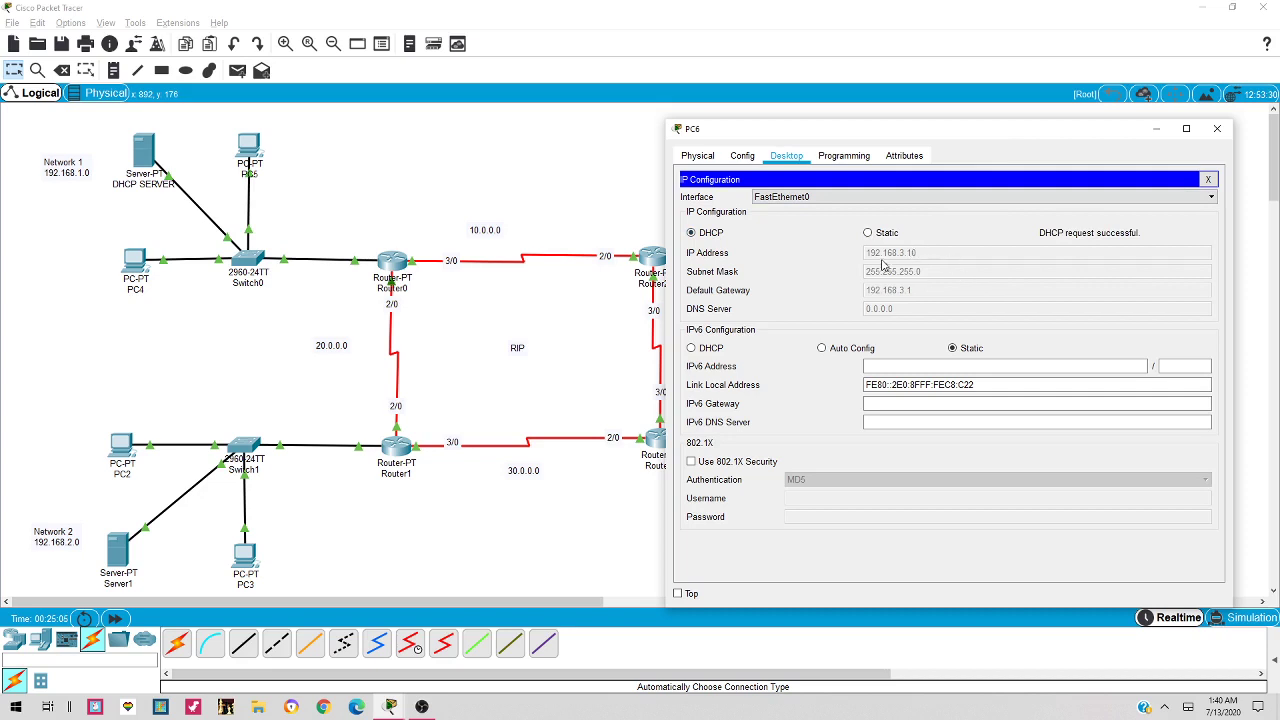
{"action": "left_click_drag", "start_coordinate": [978, 130], "coordinate": [930, 168]}
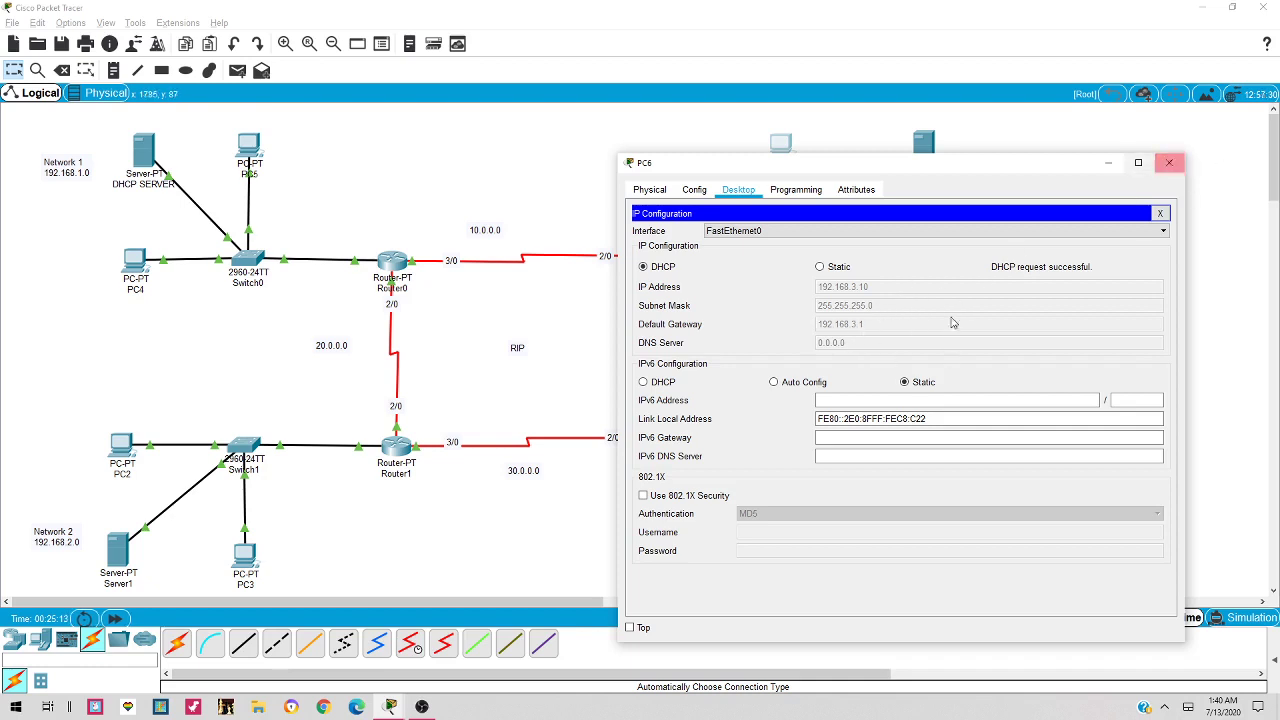
{"action": "left_click", "coordinate": [1169, 162]}
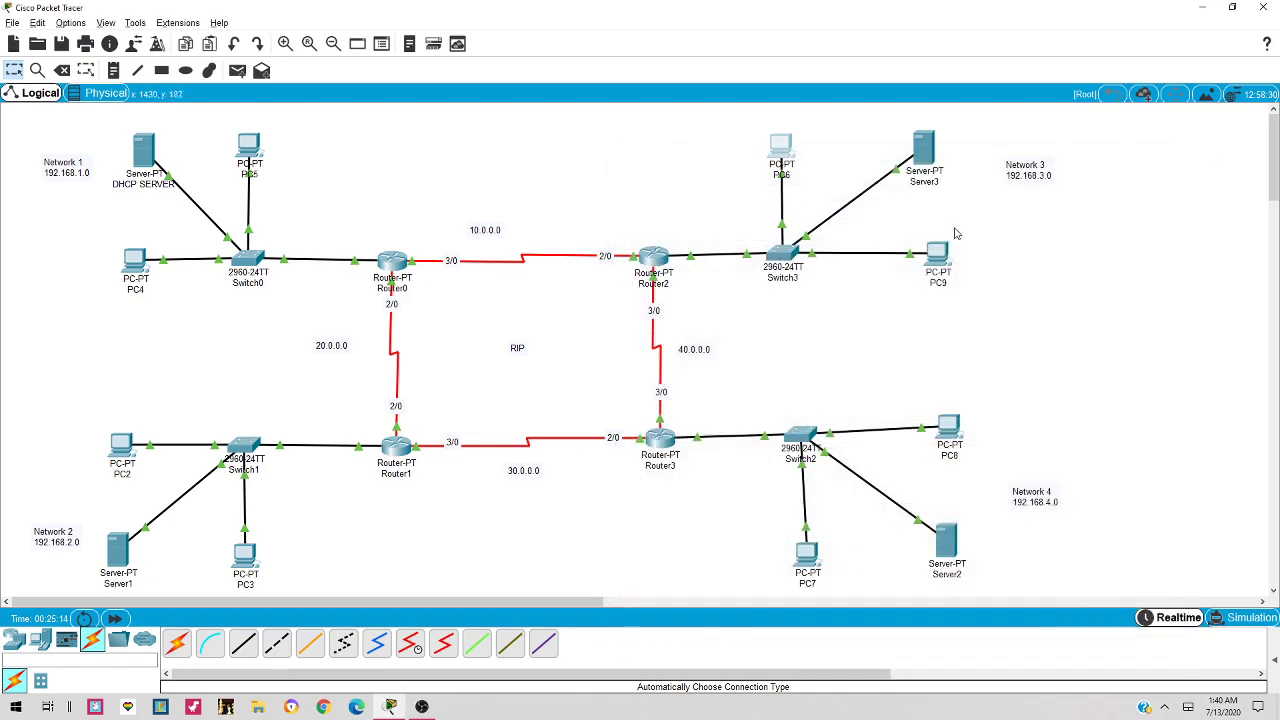
Set PC9's IP configuration to DHCP
{"action": "left_click", "coordinate": [940, 262]}
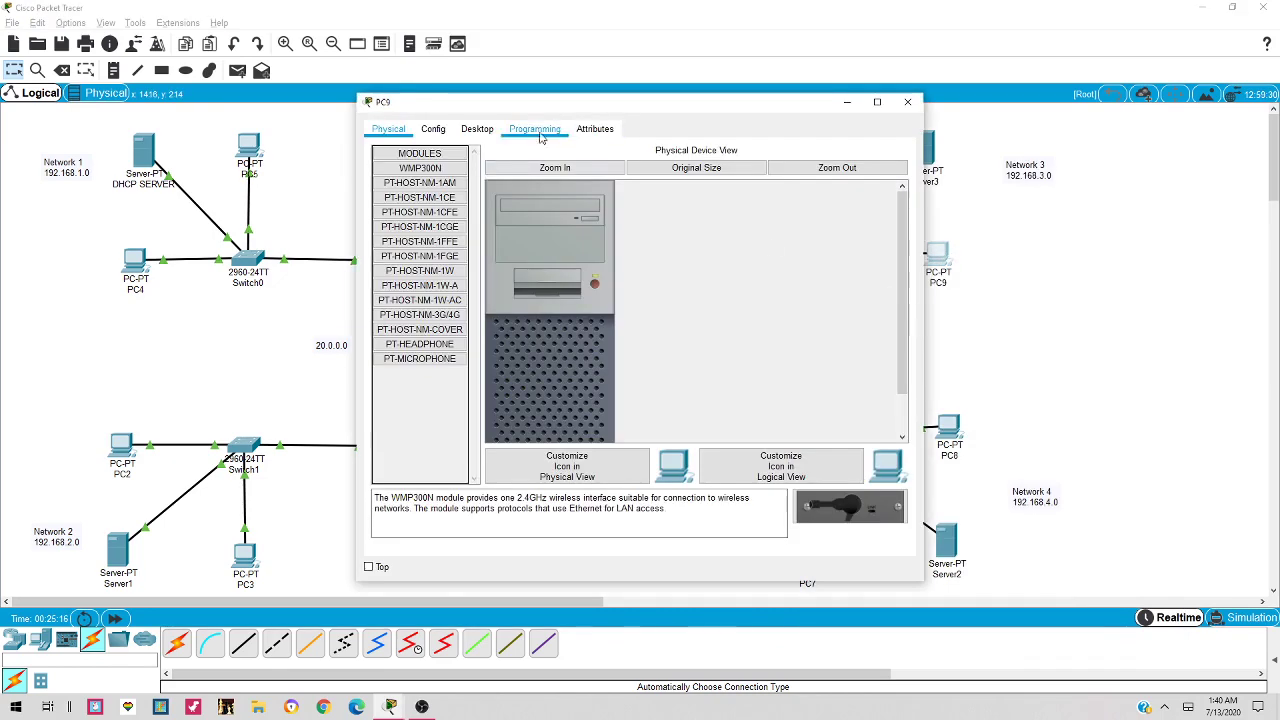
{"action": "left_click", "coordinate": [477, 129]}
{"action": "left_click", "coordinate": [445, 191]}
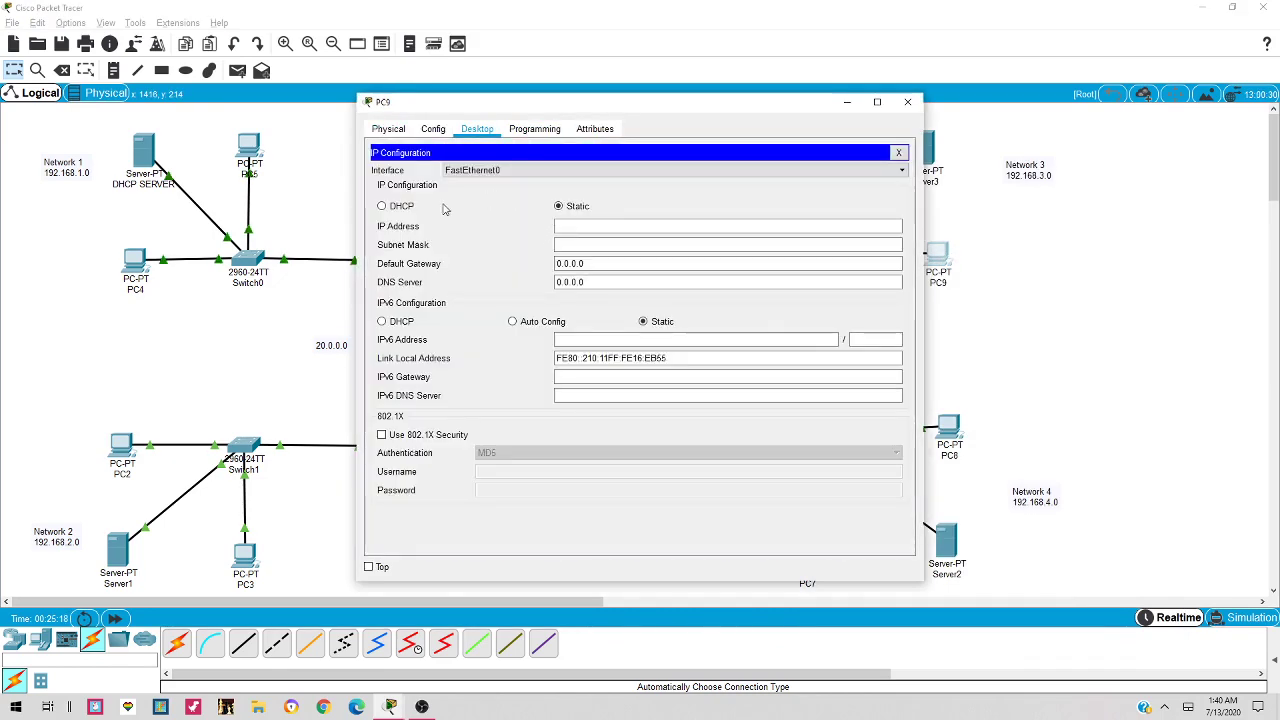
{"action": "left_click", "coordinate": [401, 206]}
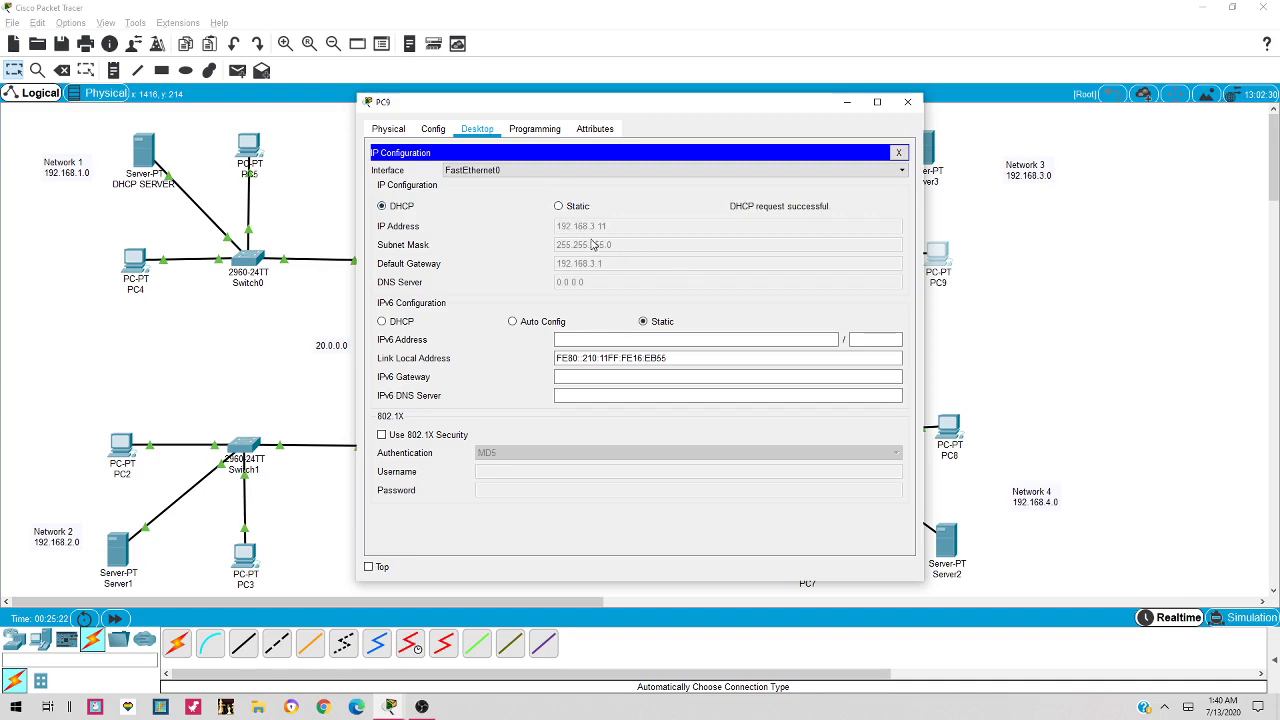
{"action": "left_click", "coordinate": [907, 101]}
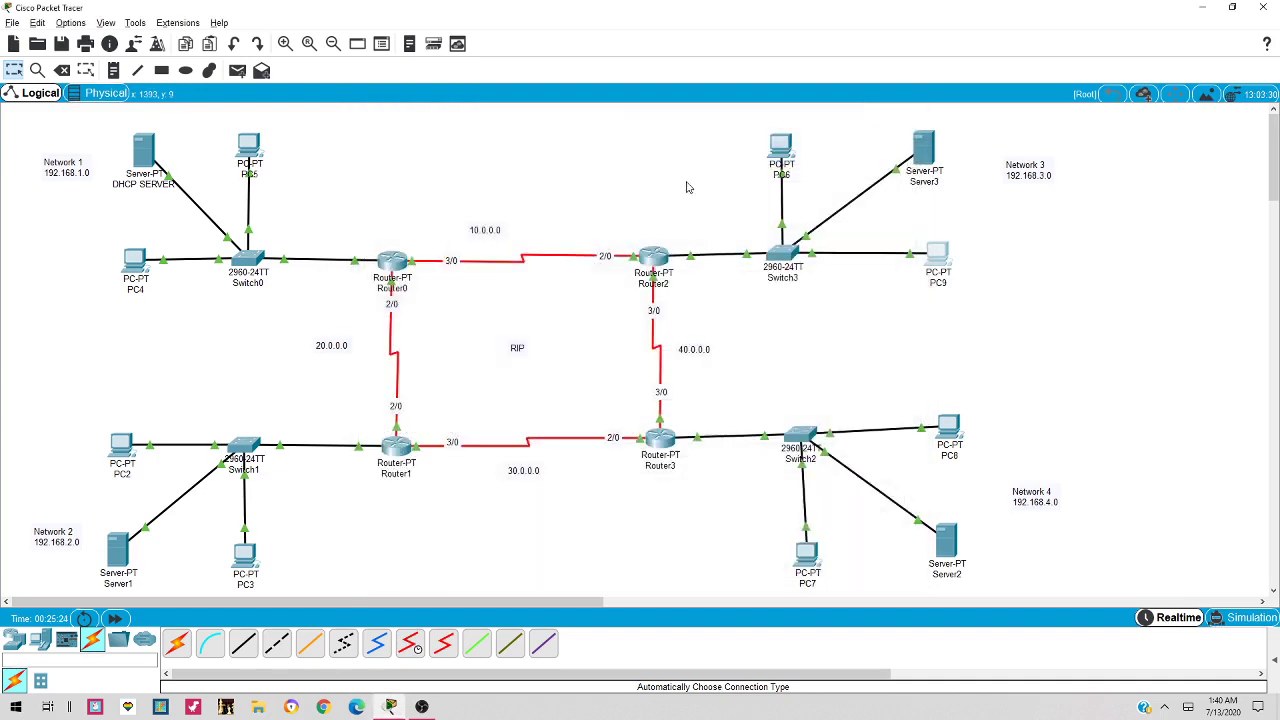
Set PC8's IP configuration to DHCP
{"action": "left_click", "coordinate": [950, 428]}
{"action": "left_click", "coordinate": [474, 130]}
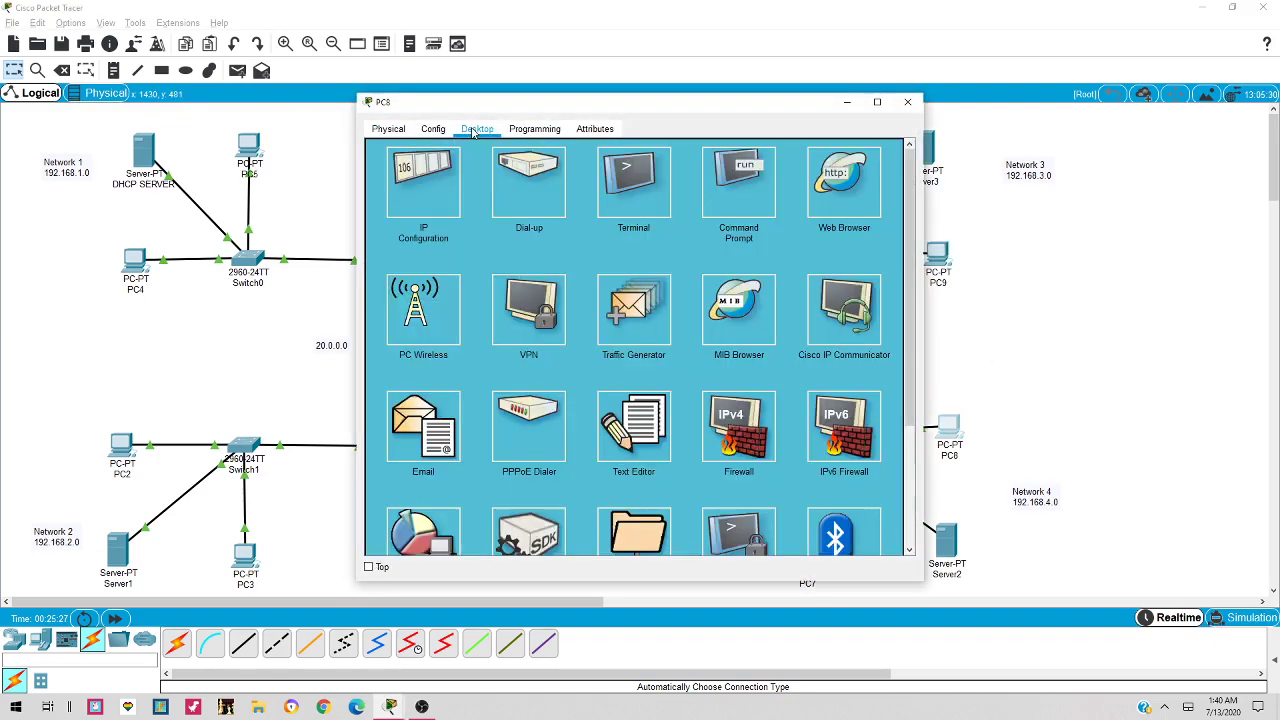
{"action": "left_click", "coordinate": [460, 206]}
{"action": "left_click", "coordinate": [391, 207]}
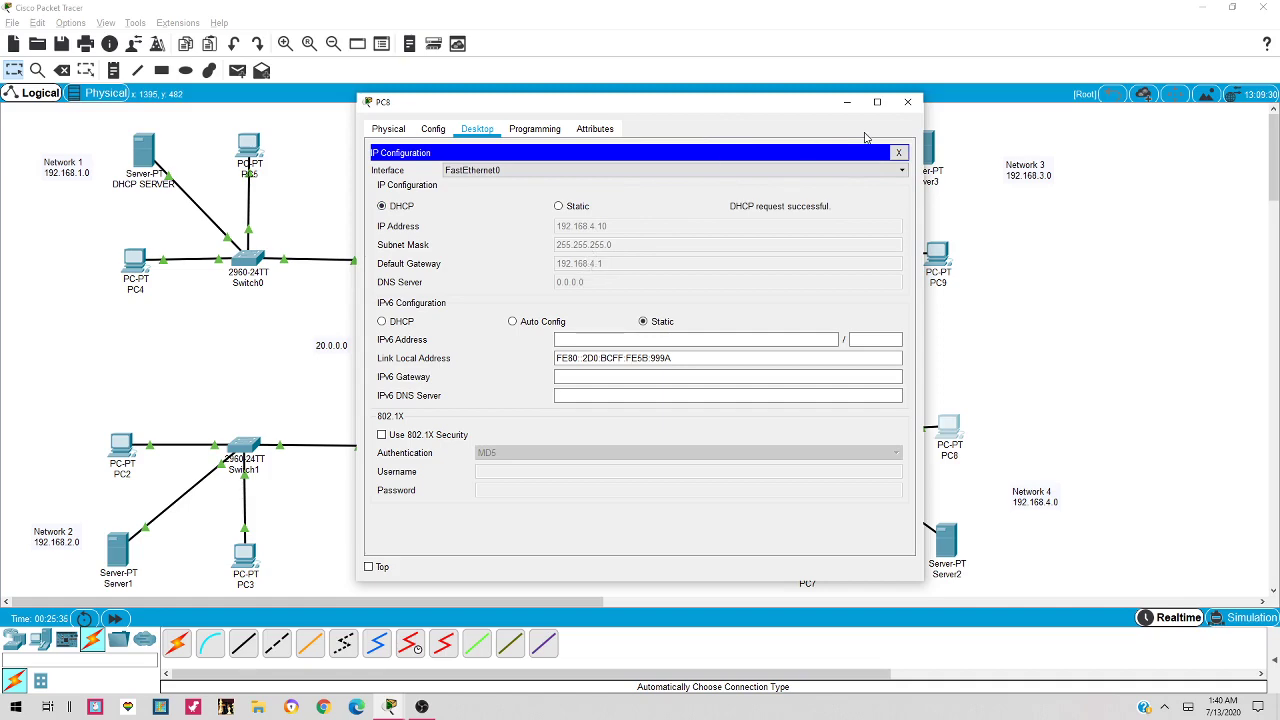
{"action": "left_click", "coordinate": [907, 102]}
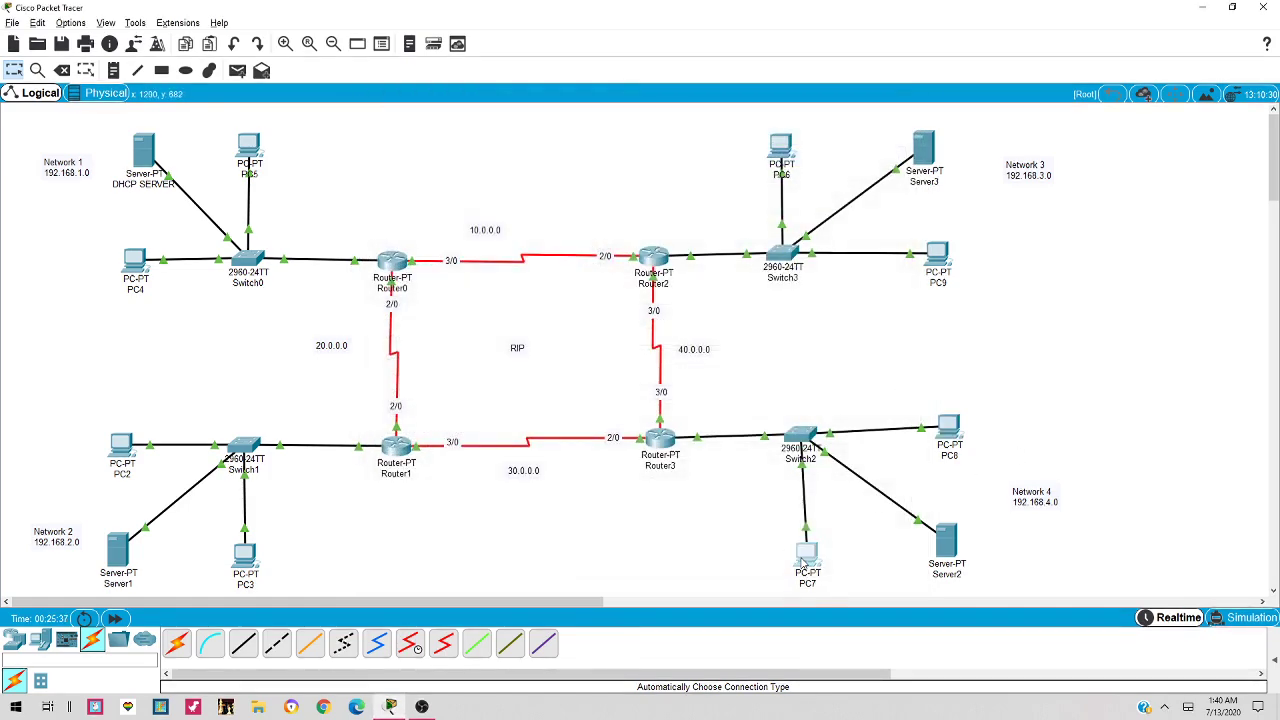
Set PC7's IP configuration to DHCP
{"action": "left_click", "coordinate": [806, 556]}
{"action": "left_click", "coordinate": [477, 128]}
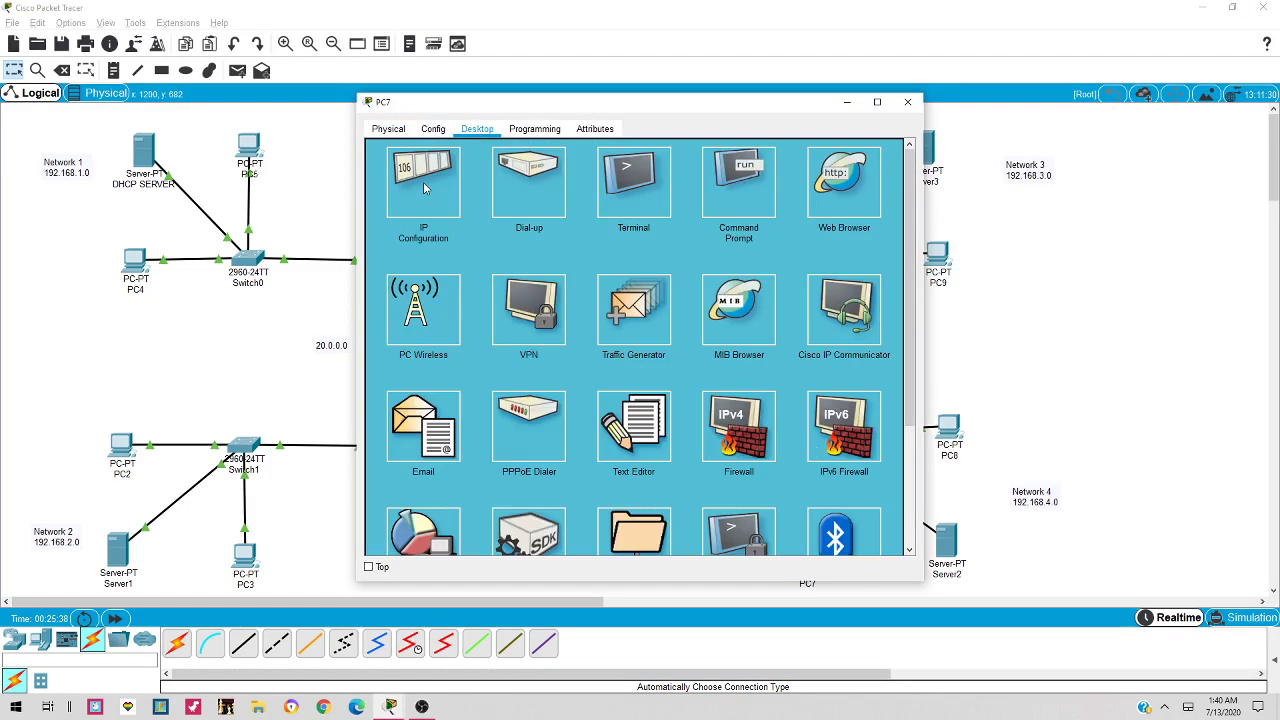
{"action": "left_click", "coordinate": [427, 189]}
{"action": "left_click", "coordinate": [382, 206]}
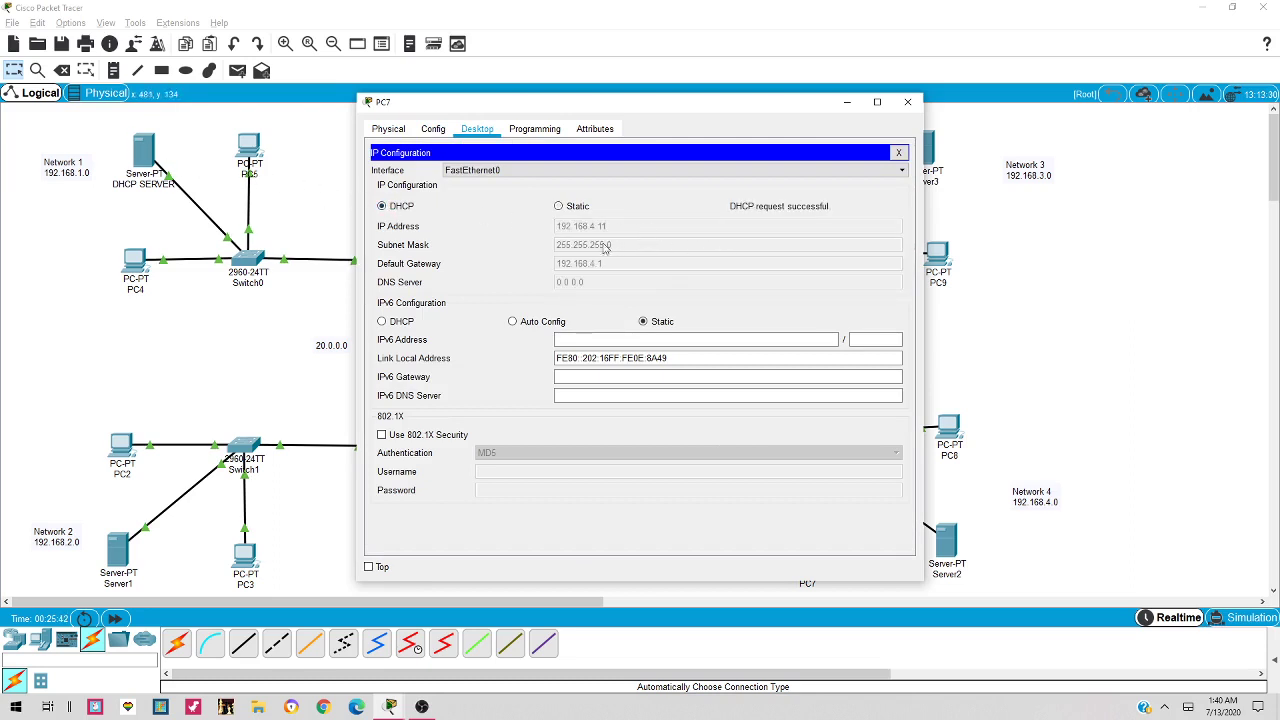
{"action": "left_click", "coordinate": [907, 101]}
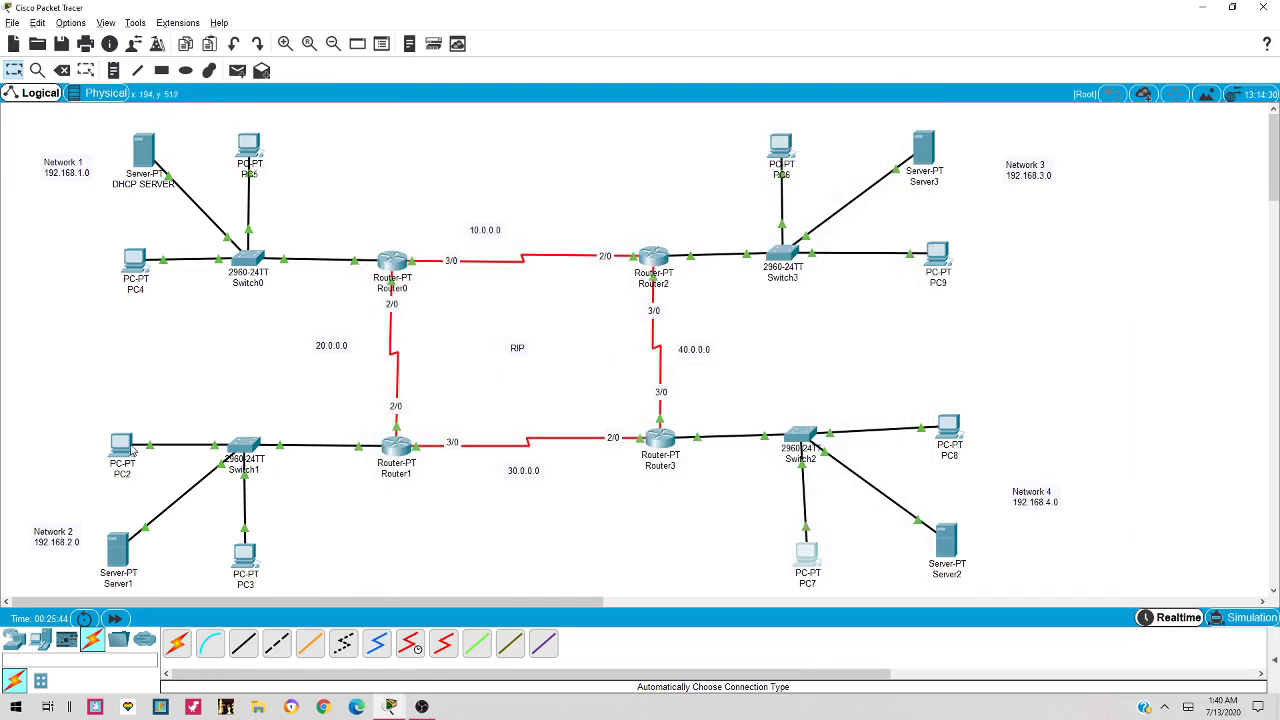
Set PC2's IP configuration to DHCP
{"action": "left_click", "coordinate": [120, 450]}
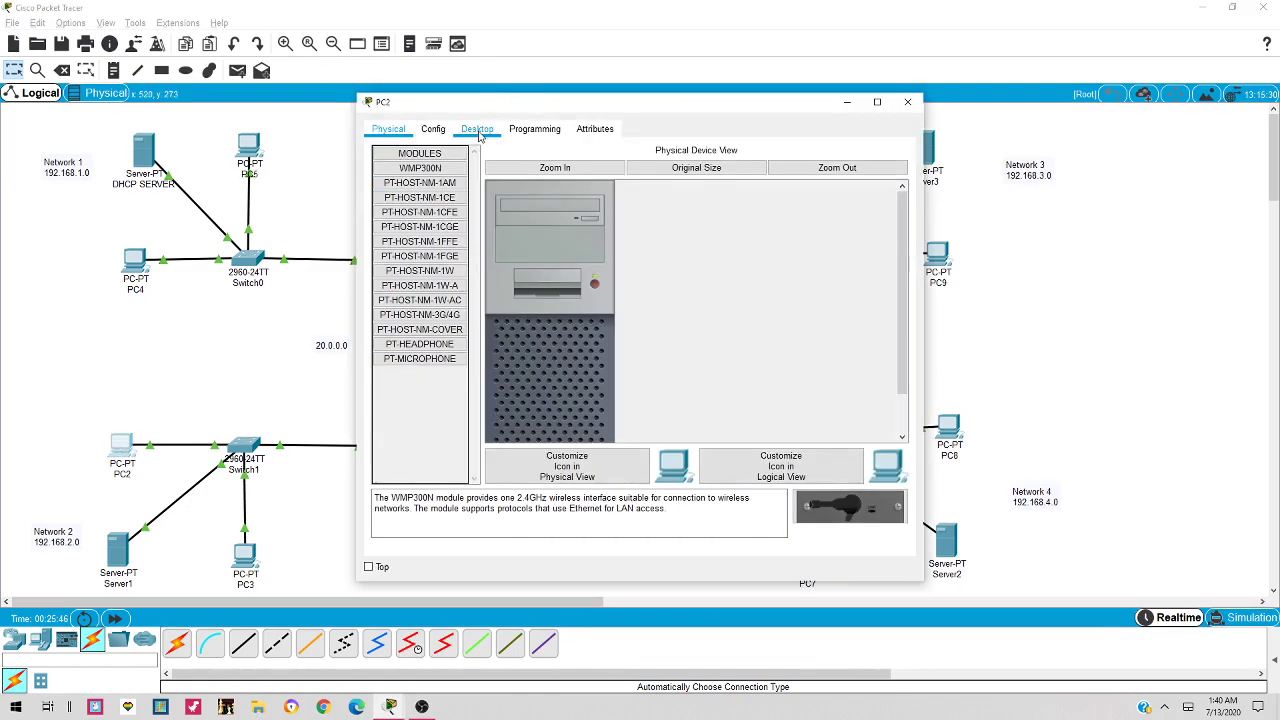
{"action": "left_click", "coordinate": [477, 128]}
{"action": "left_click", "coordinate": [441, 222]}
{"action": "left_click", "coordinate": [396, 208]}
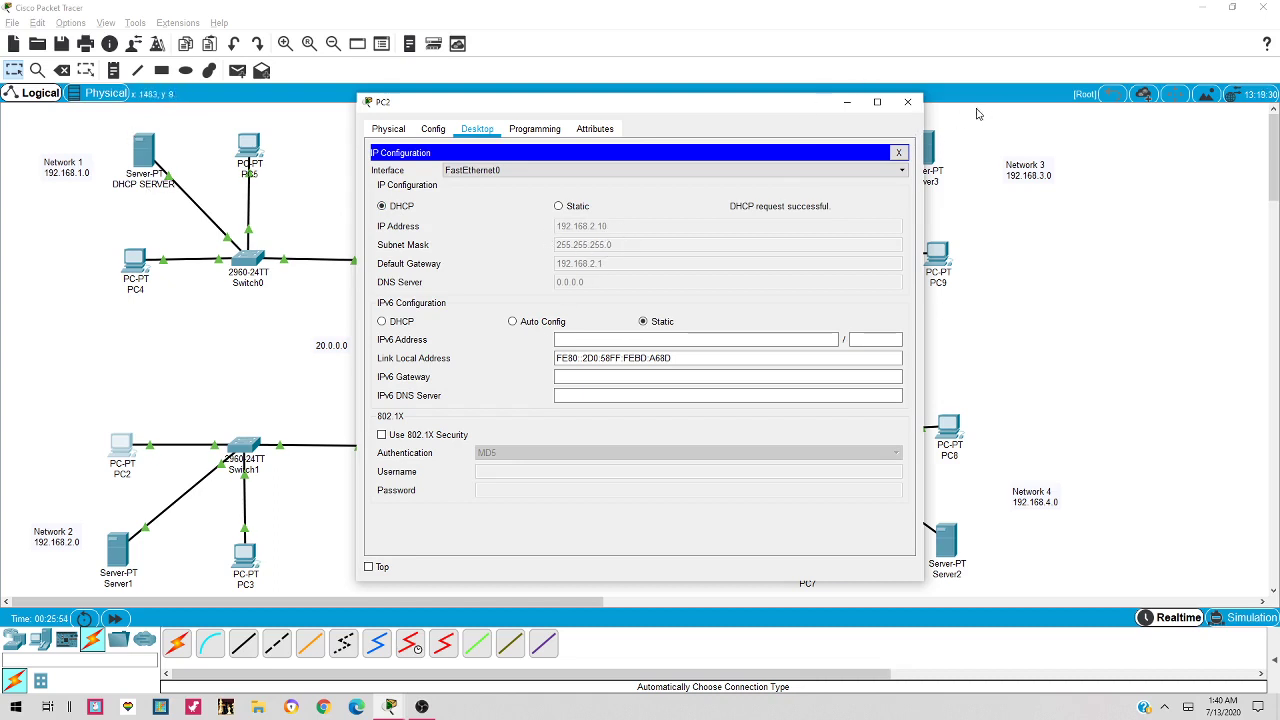
{"action": "left_click", "coordinate": [908, 102]}
Set PC3 to DHCP, receiving 192.168.2.11 with gateway 192.168.2.1
{"action": "left_click", "coordinate": [245, 556]}
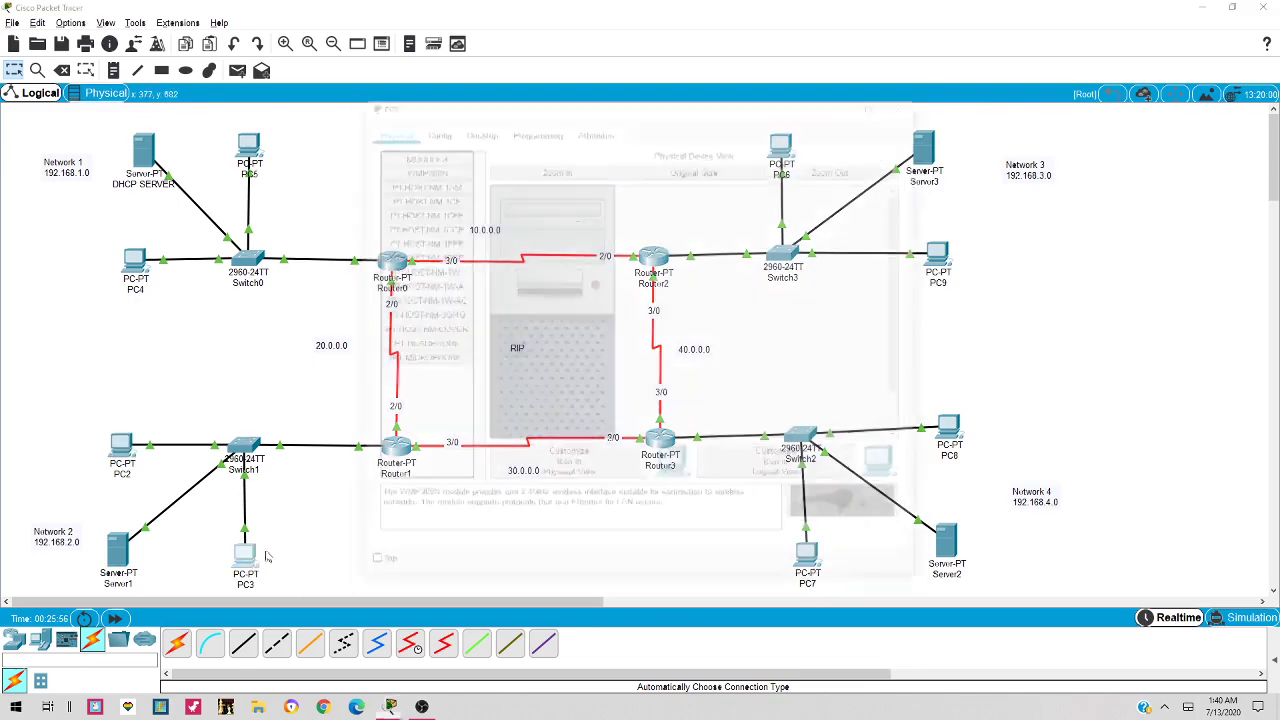
{"action": "left_click", "coordinate": [482, 130]}
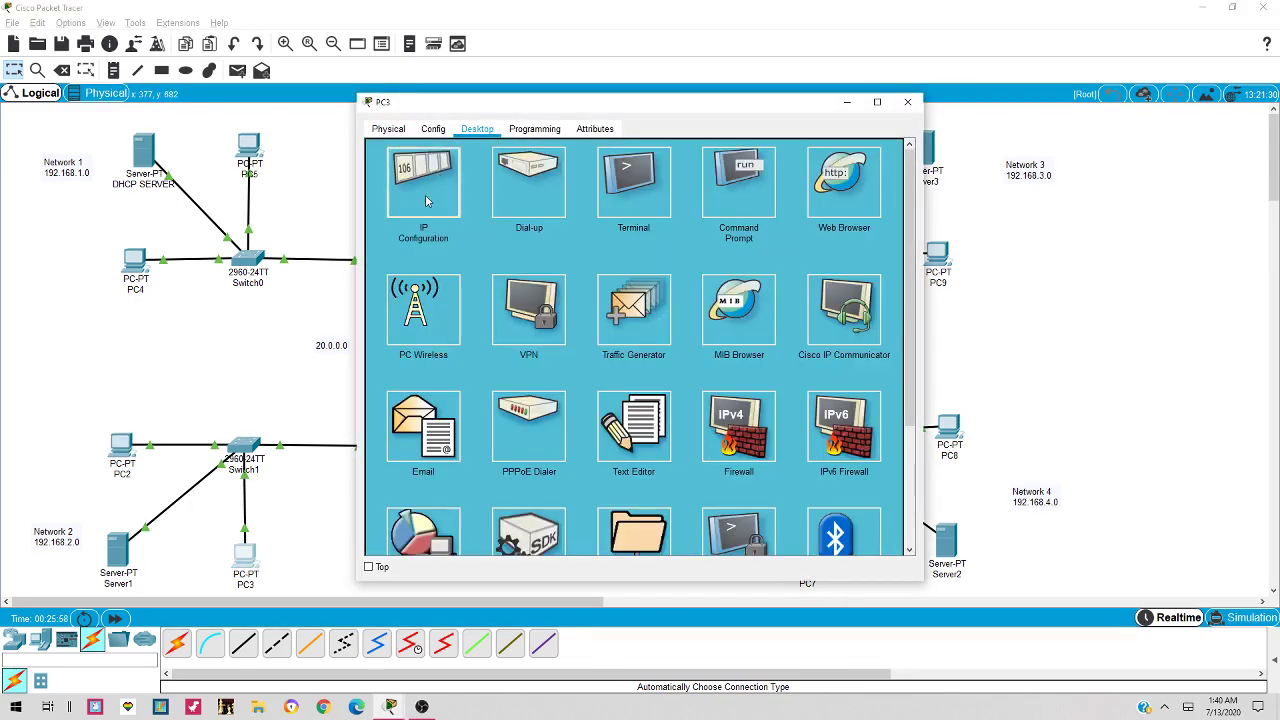
{"action": "left_click", "coordinate": [422, 192]}
{"action": "left_click", "coordinate": [397, 209]}
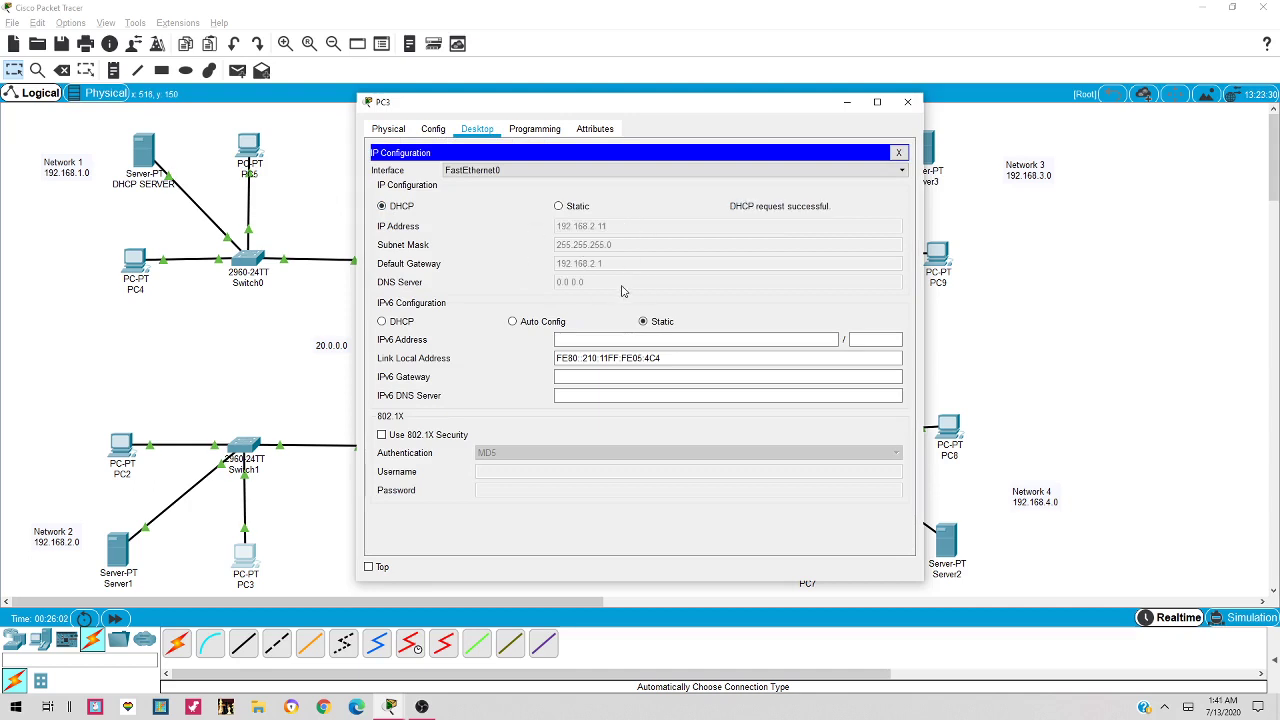
{"action": "left_click", "coordinate": [907, 102]}
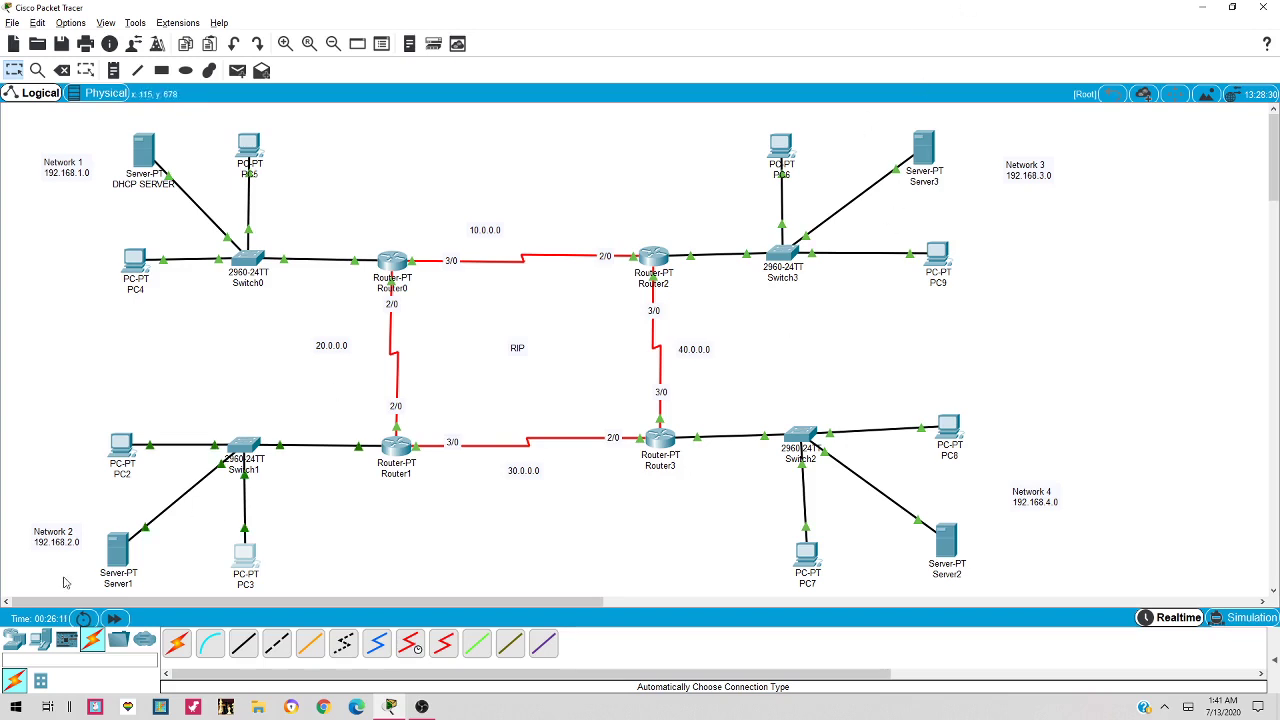
Relabel Server1 as 'Web Server' and open its device window
{"action": "left_click", "coordinate": [115, 585]}
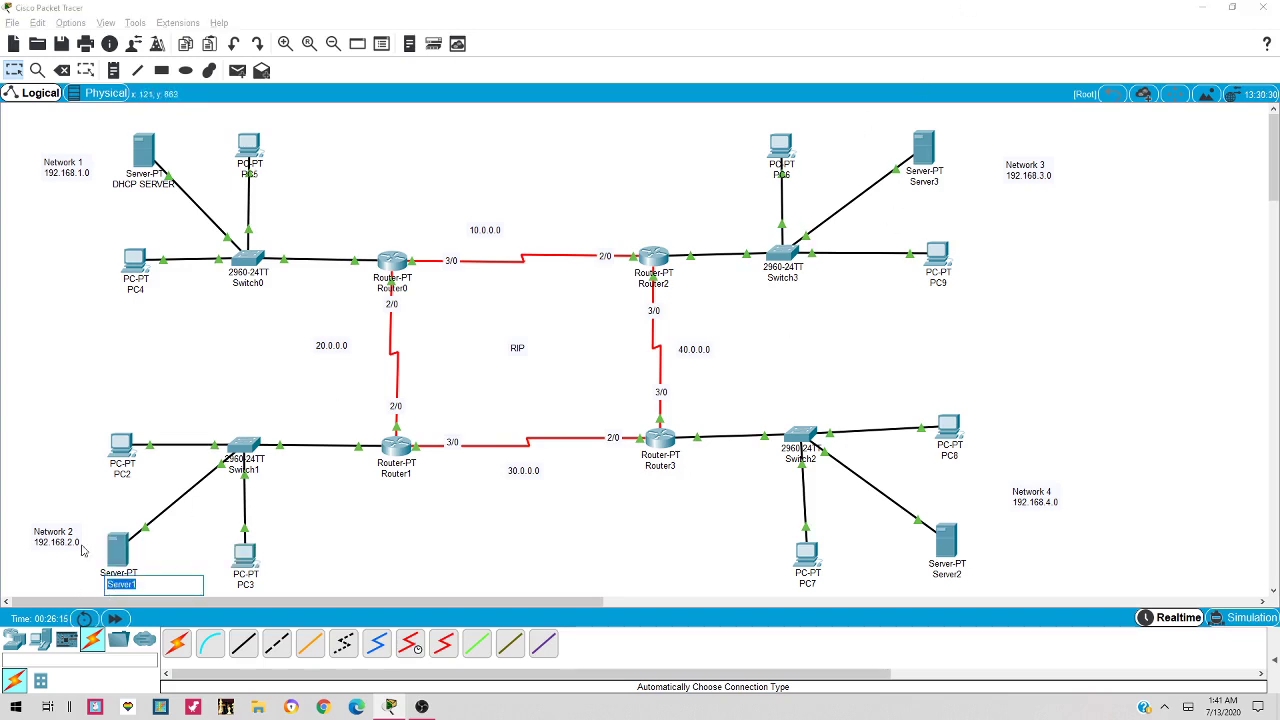
{"action": "type", "text": "Web Server"}
{"action": "key", "text": "Return"}
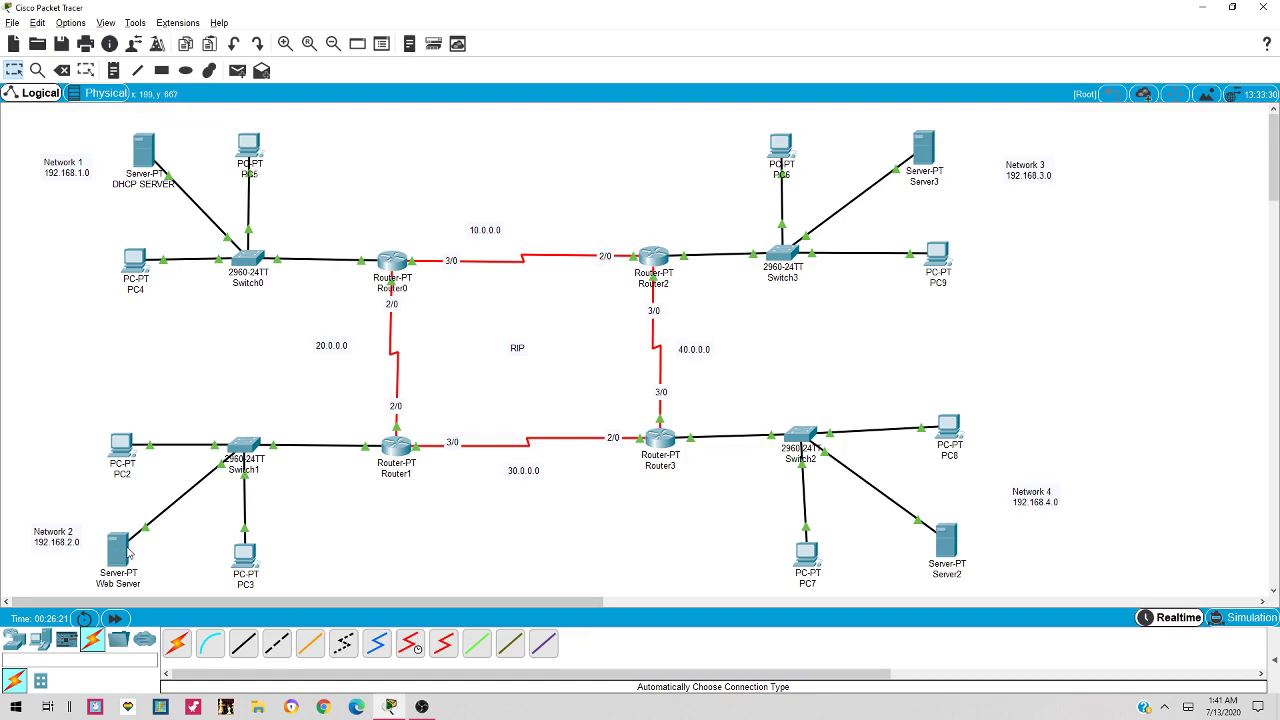
{"action": "left_click", "coordinate": [122, 550]}
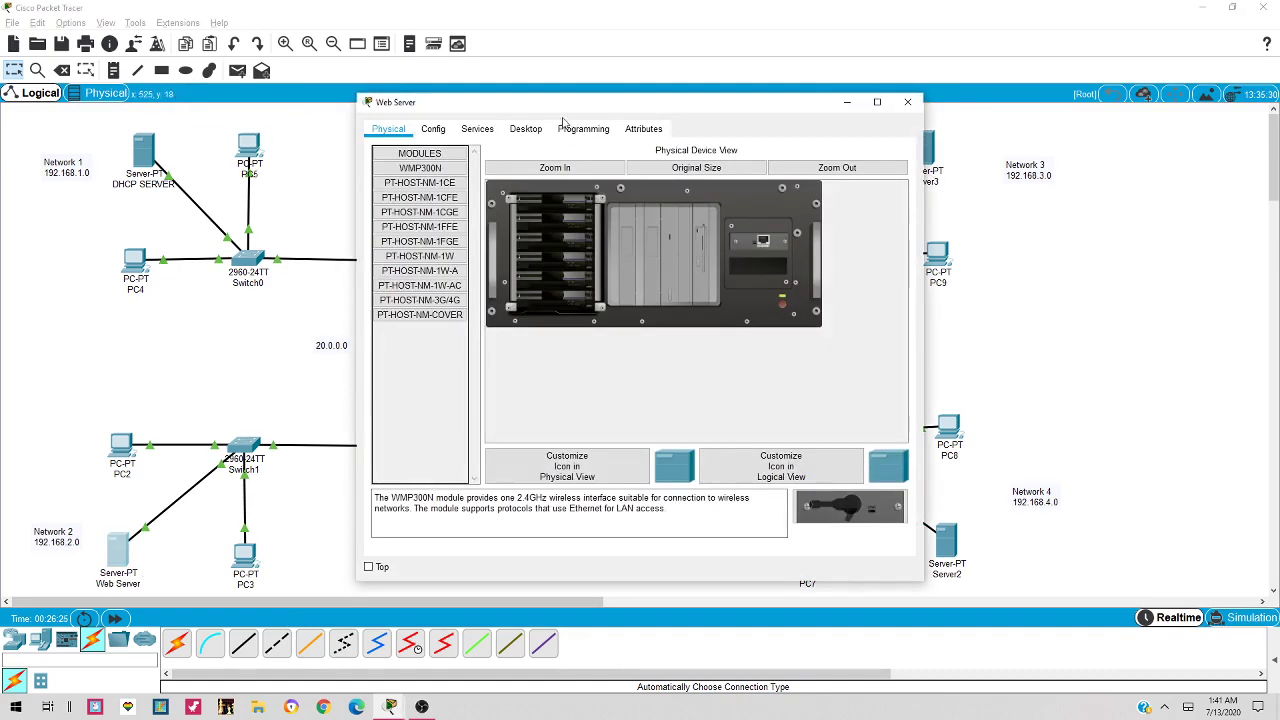
Enter the Web Server's static IP address 192.168.2.2 in IP Configuration
{"action": "left_click", "coordinate": [526, 129]}
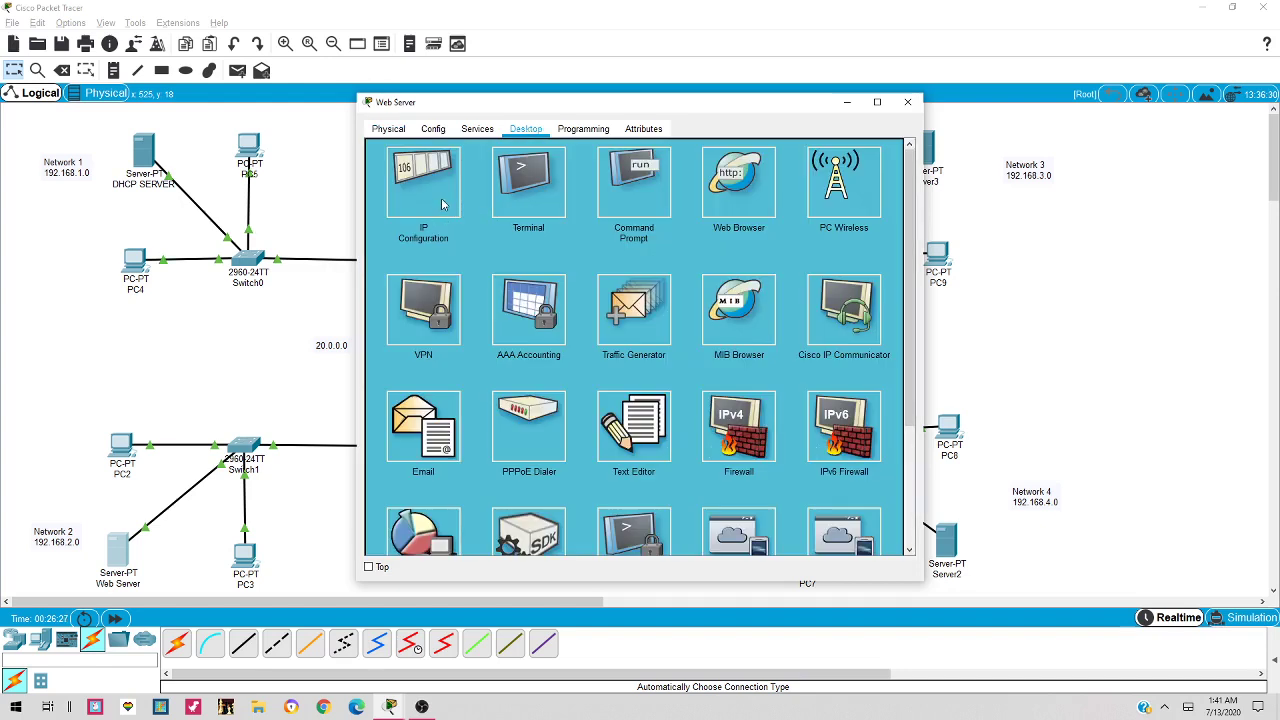
{"action": "left_click", "coordinate": [442, 200]}
{"action": "left_click", "coordinate": [637, 208]}
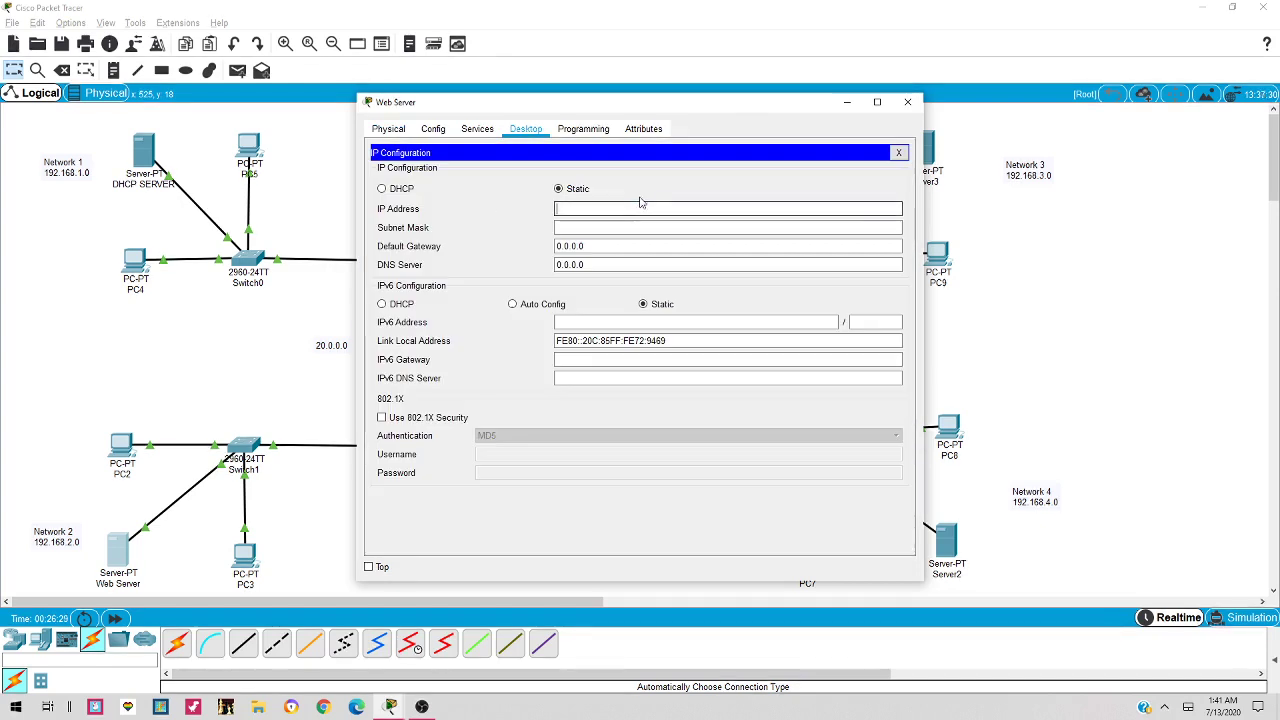
{"action": "type", "text": "ip helper-address 192.168.1.2"}
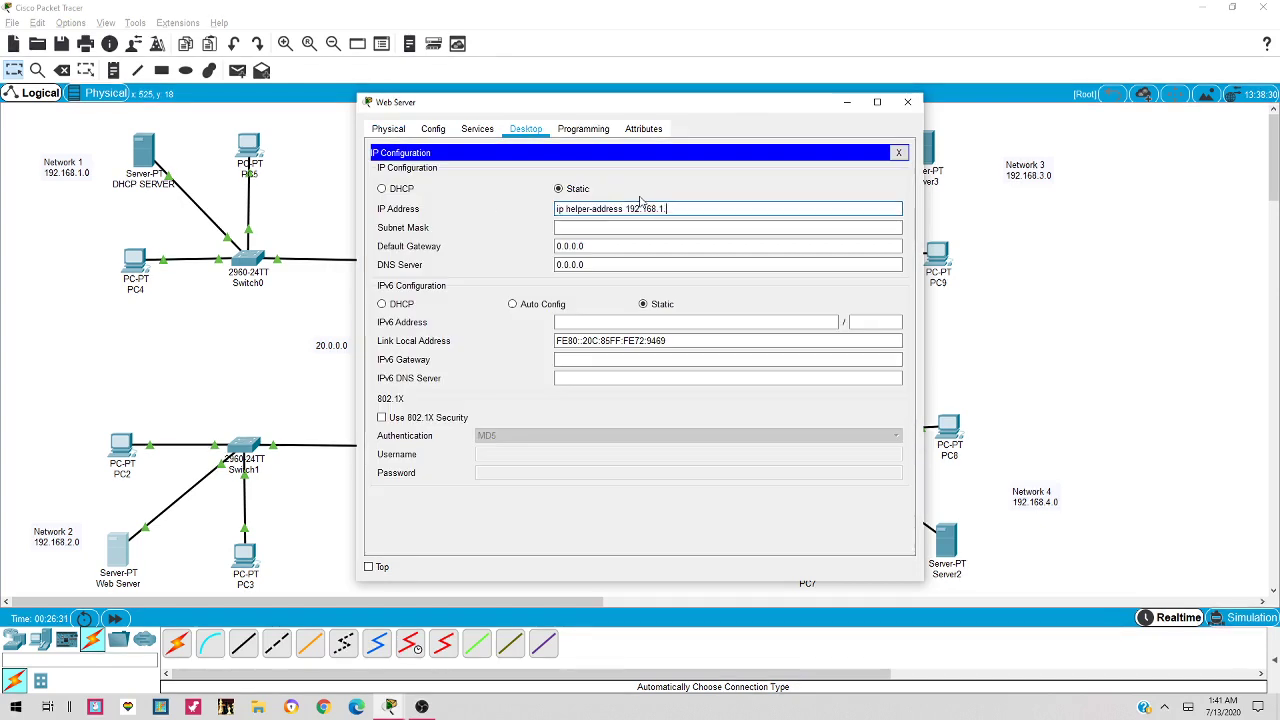
{"action": "key", "text": "BackSpace"}
{"action": "key", "text": "BackSpace"}
{"action": "key", "text": "BackSpace"}
{"action": "key", "text": "BackSpace"}
{"action": "key", "text": "BackSpace"}
{"action": "key", "text": "BackSpace"}
{"action": "key", "text": "BackSpace"}
{"action": "key", "text": "BackSpace"}
{"action": "key", "text": "BackSpace"}
{"action": "key", "text": "BackSpace"}
{"action": "key", "text": "BackSpace"}
{"action": "key", "text": "BackSpace"}
{"action": "key", "text": "BackSpace"}
{"action": "key", "text": "BackSpace"}
{"action": "key", "text": "BackSpace"}
{"action": "key", "text": "BackSpace"}
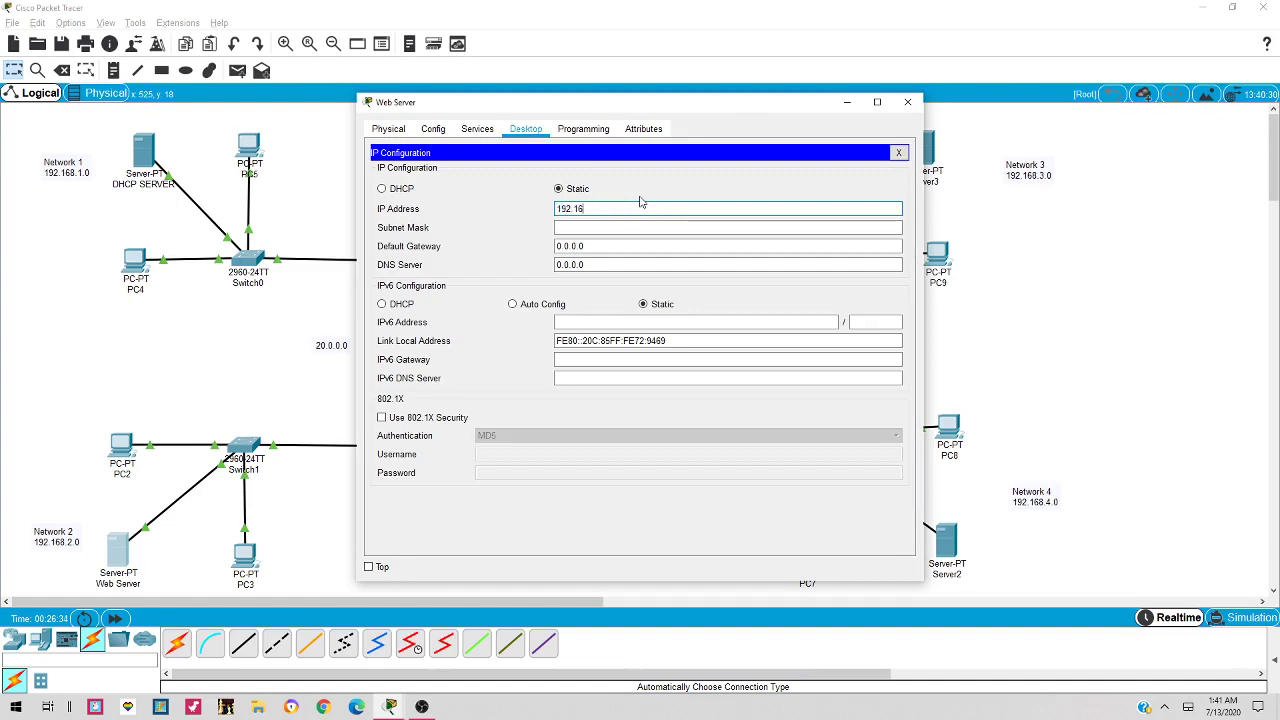
{"action": "type", "text": "192.168.2.1"}
{"action": "left_click", "coordinate": [594, 213]}
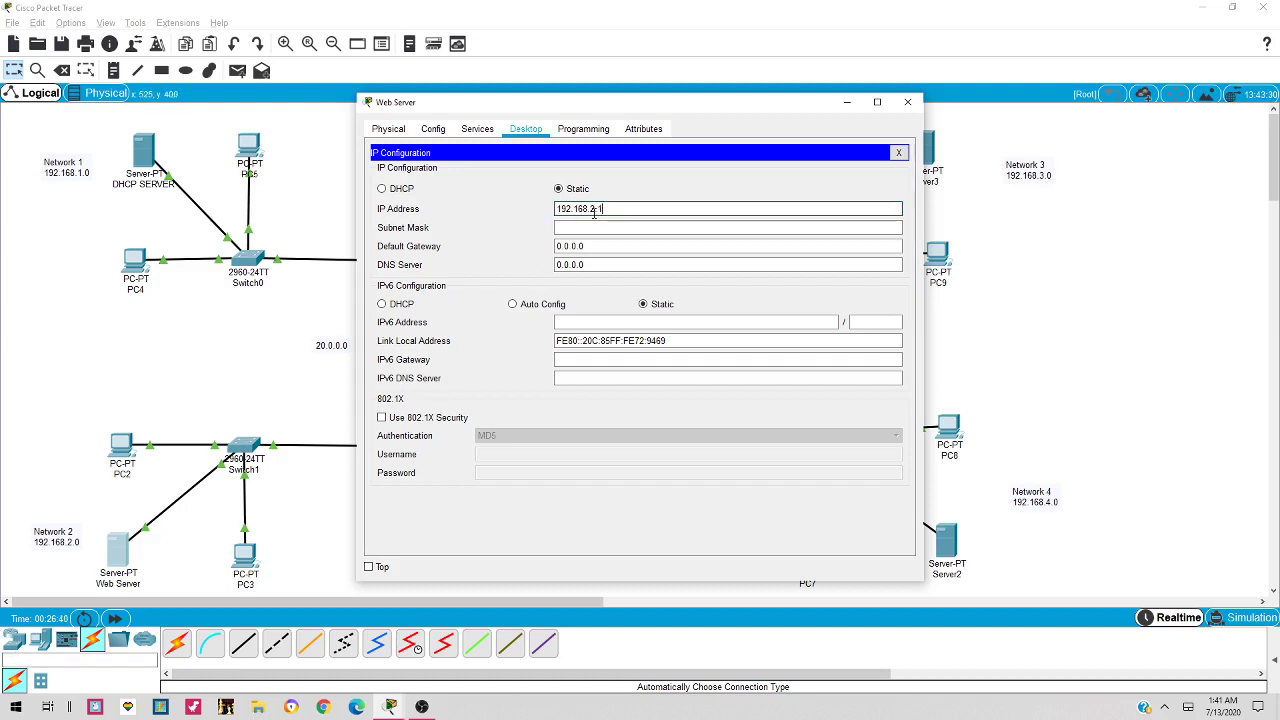
{"action": "key", "text": "Delete"}
{"action": "key", "text": "Delete"}
Fill in subnet mask 255.255.255.0 and default gateway 192.168.2.1, then close the panel
{"action": "left_click", "coordinate": [702, 234]}
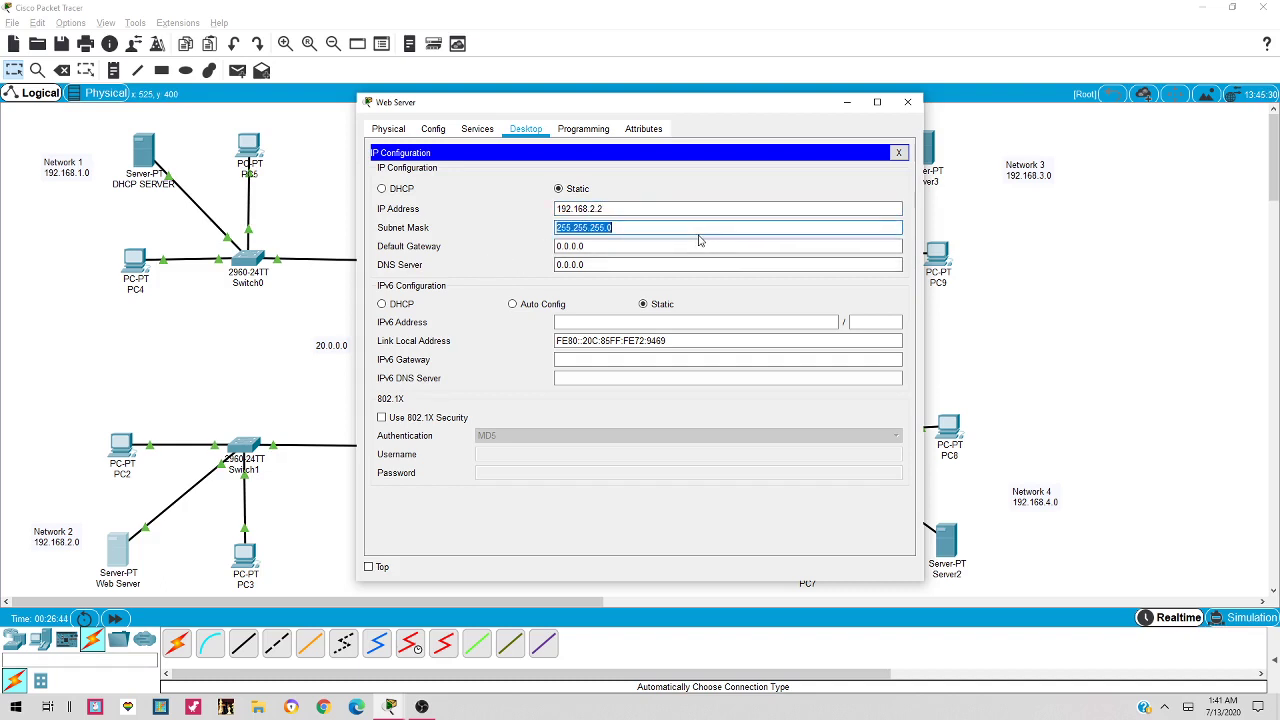
{"action": "key", "text": "Tab"}
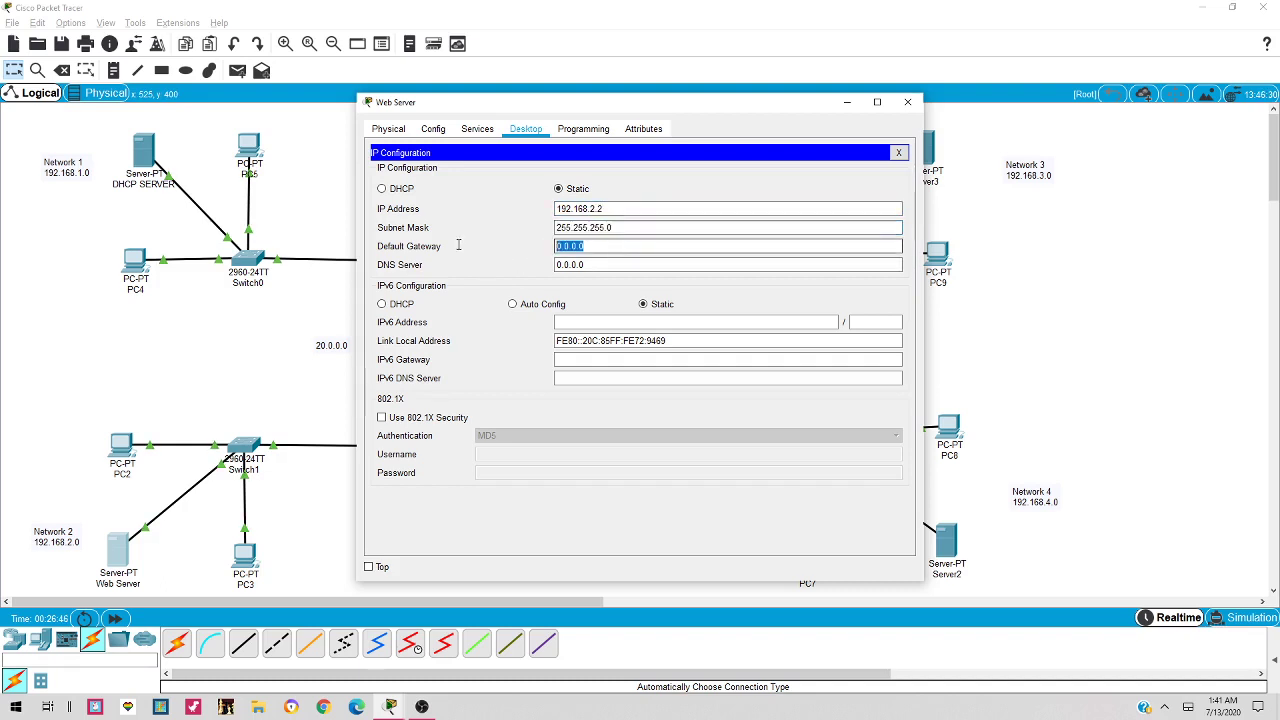
{"action": "left_click", "coordinate": [580, 209]}
{"action": "key", "text": "ctrl+c"}
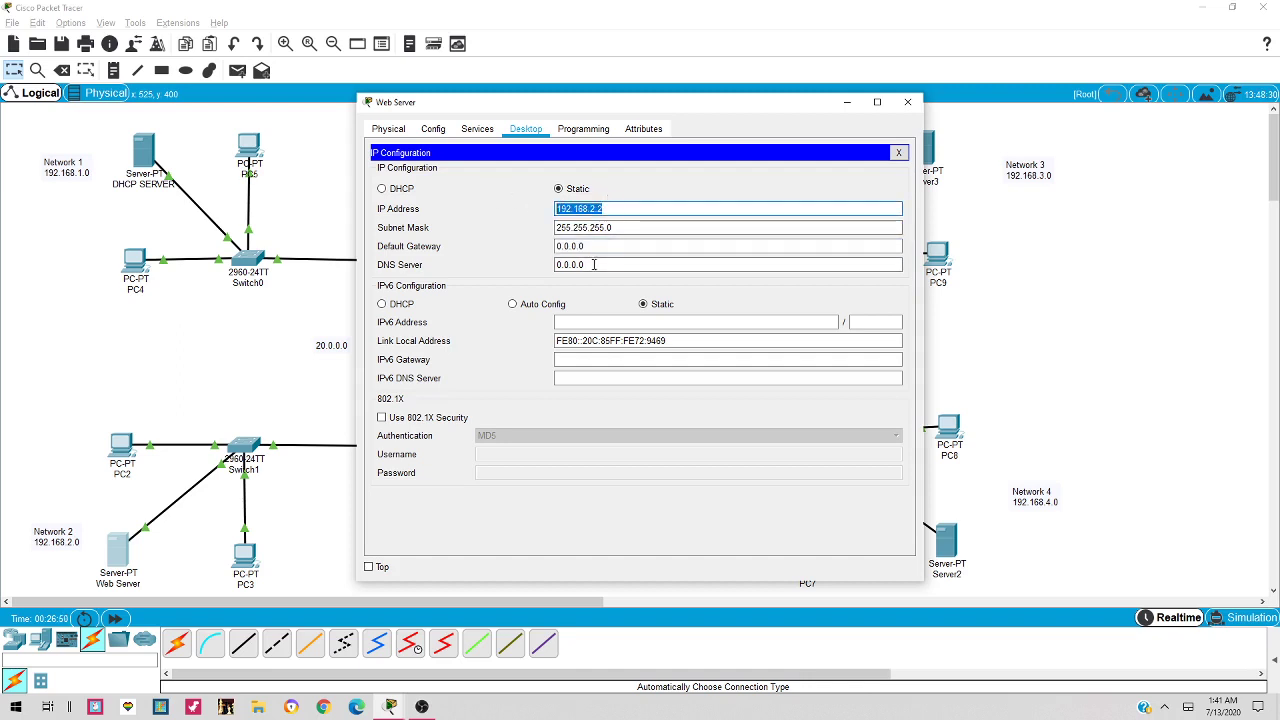
{"action": "left_click", "coordinate": [560, 246]}
{"action": "key", "text": "ctrl+v"}
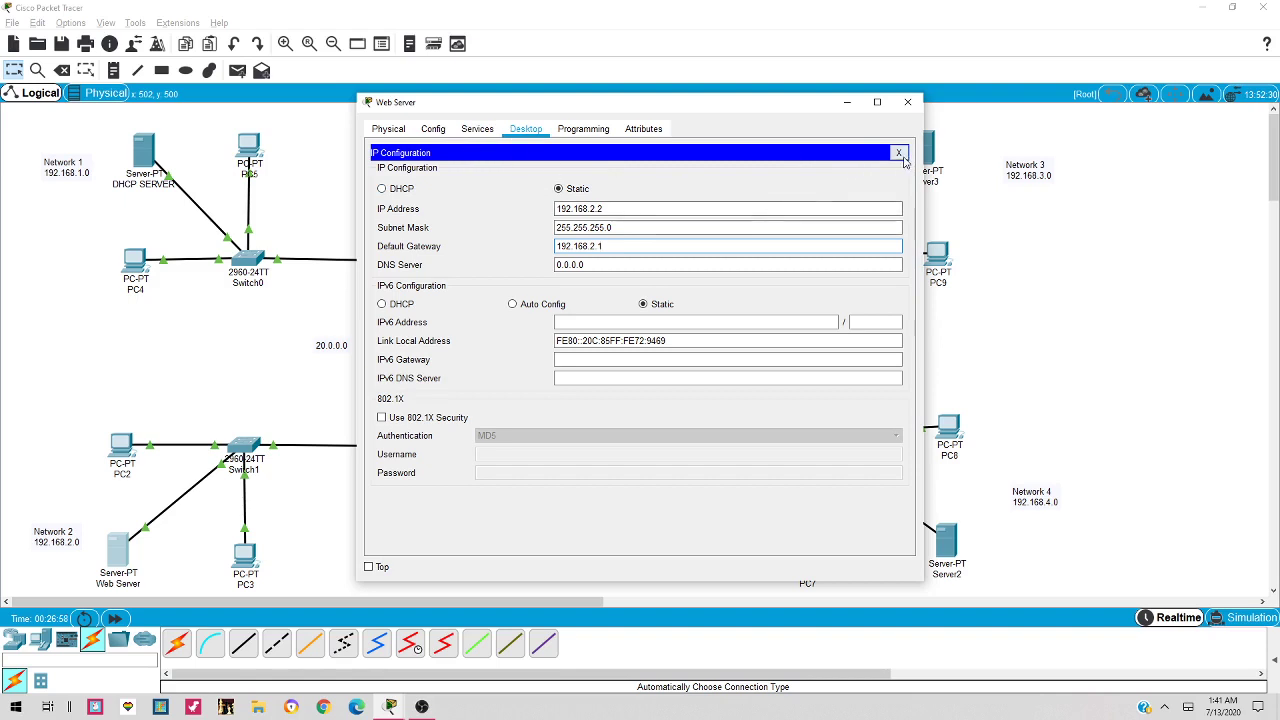
{"action": "left_click", "coordinate": [899, 154]}
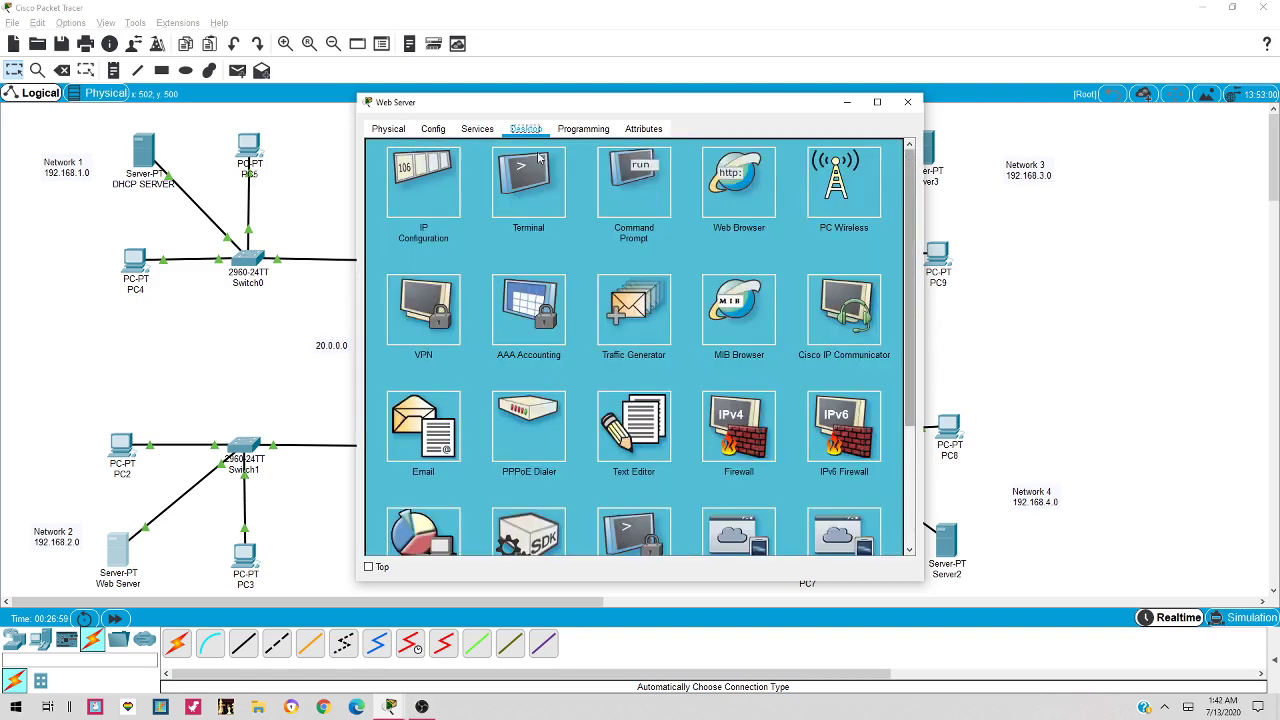
Change the HTTP index.html welcome line to 'Network System Class.' and overwrite the original file
{"action": "left_click", "coordinate": [477, 130]}
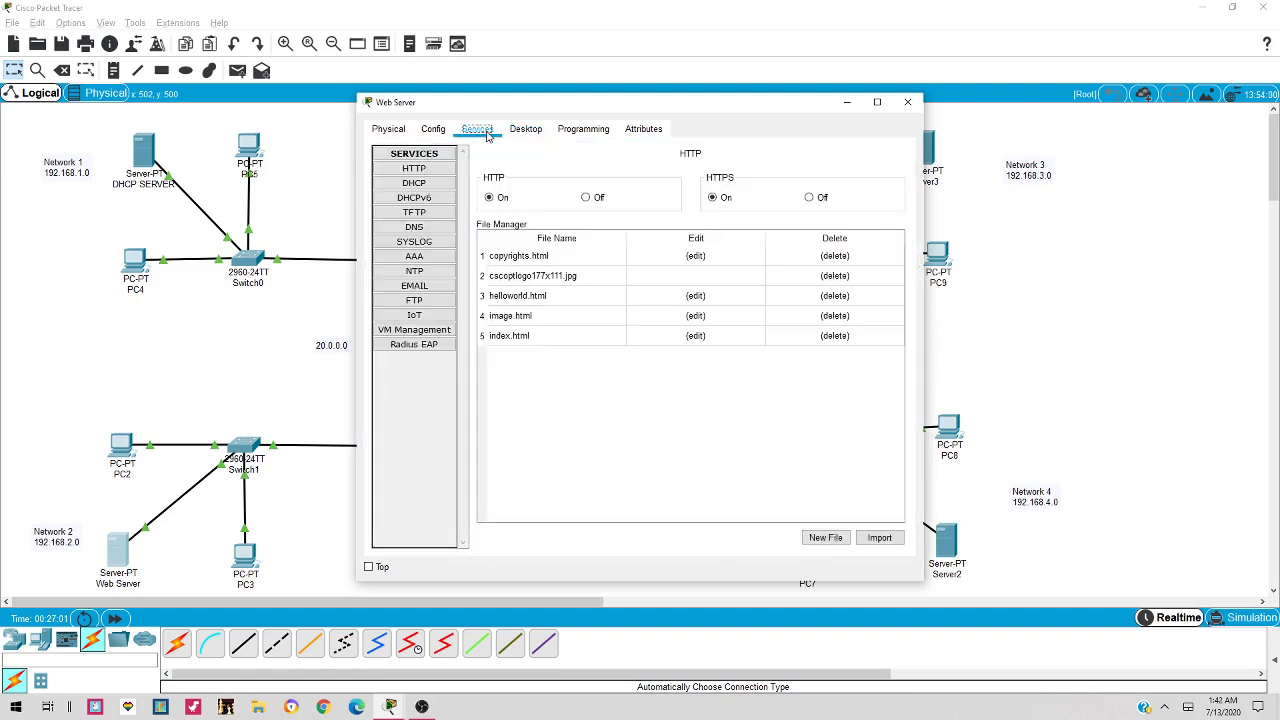
{"action": "left_click", "coordinate": [416, 168]}
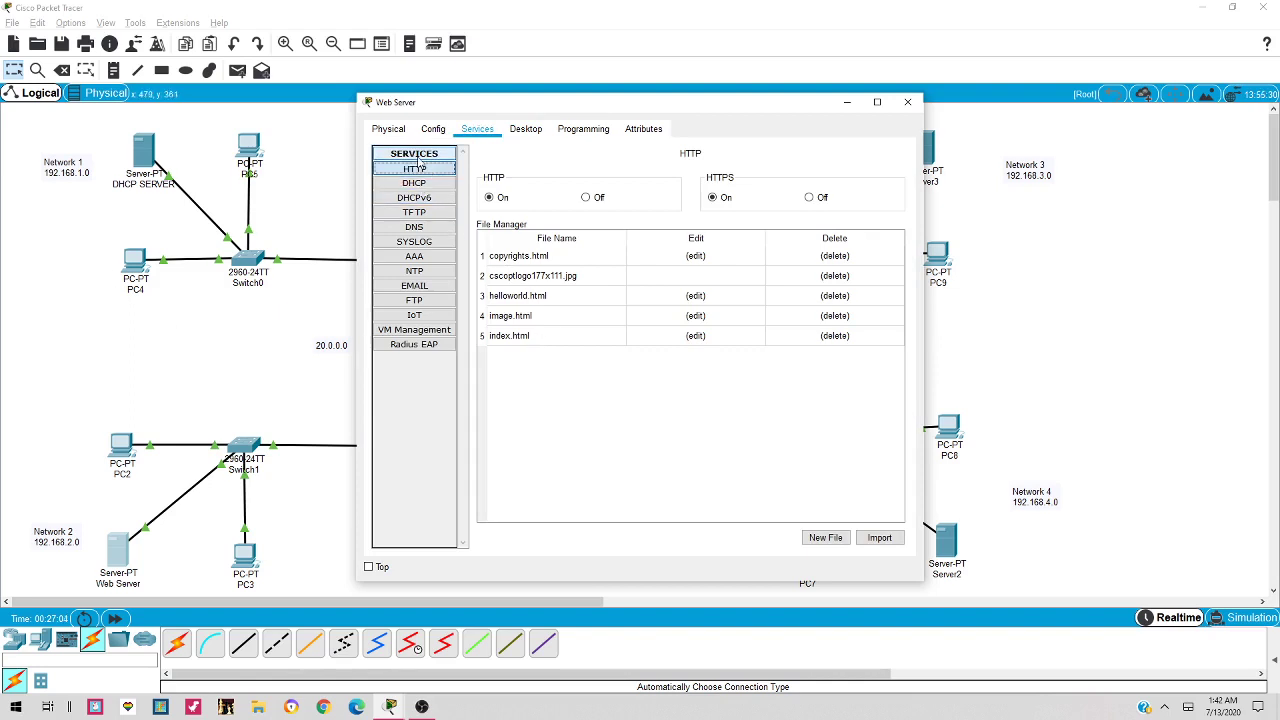
{"action": "left_click", "coordinate": [697, 337]}
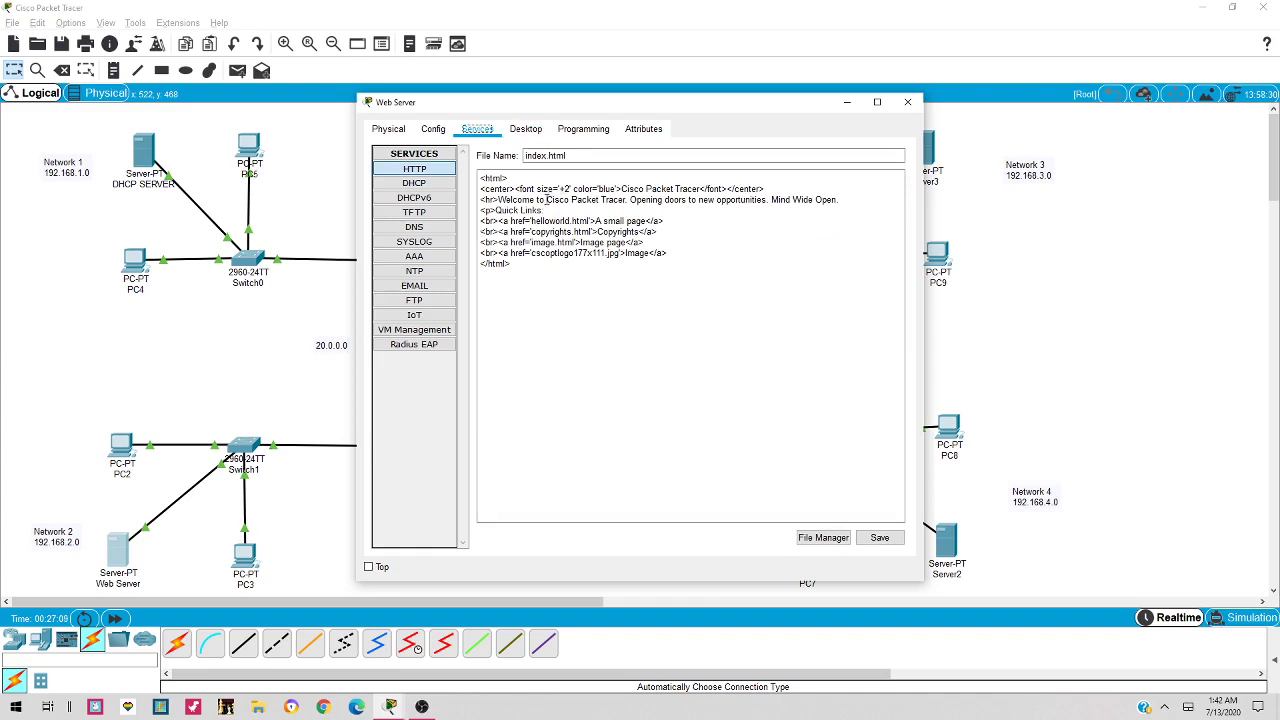
{"action": "left_click_drag", "start_coordinate": [546, 199], "coordinate": [840, 200]}
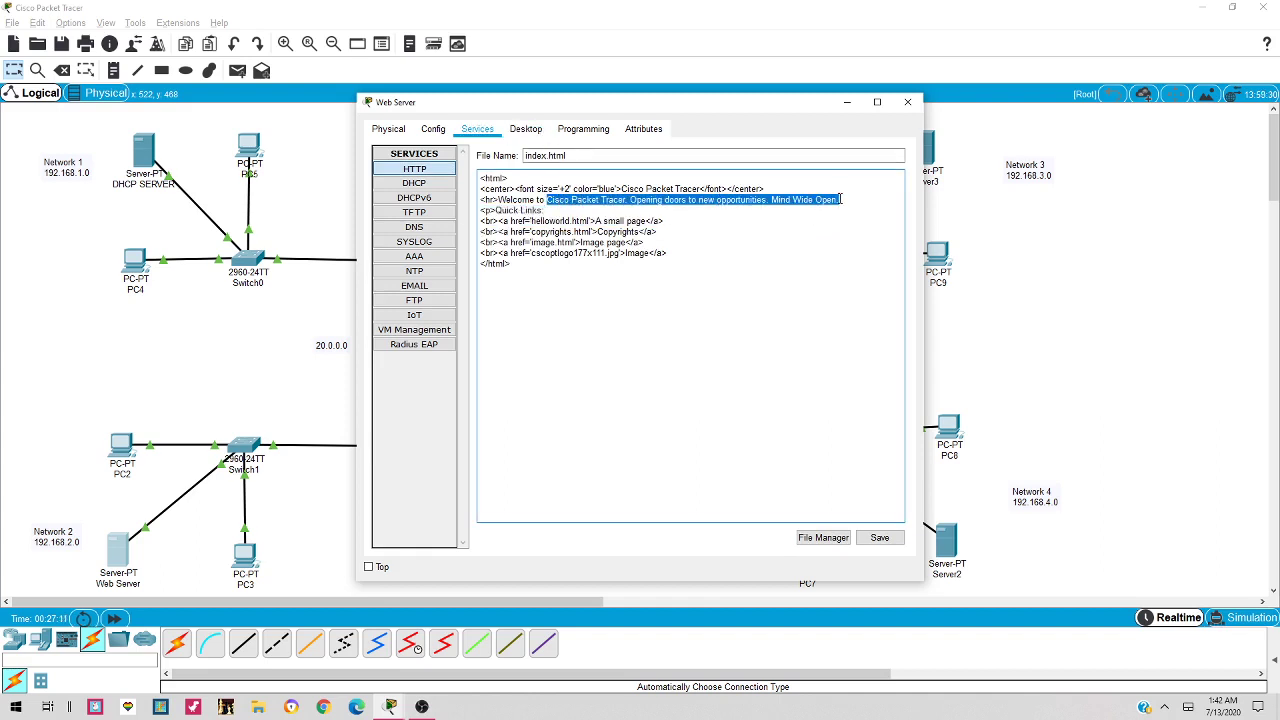
{"action": "key", "text": "BackSpace"}
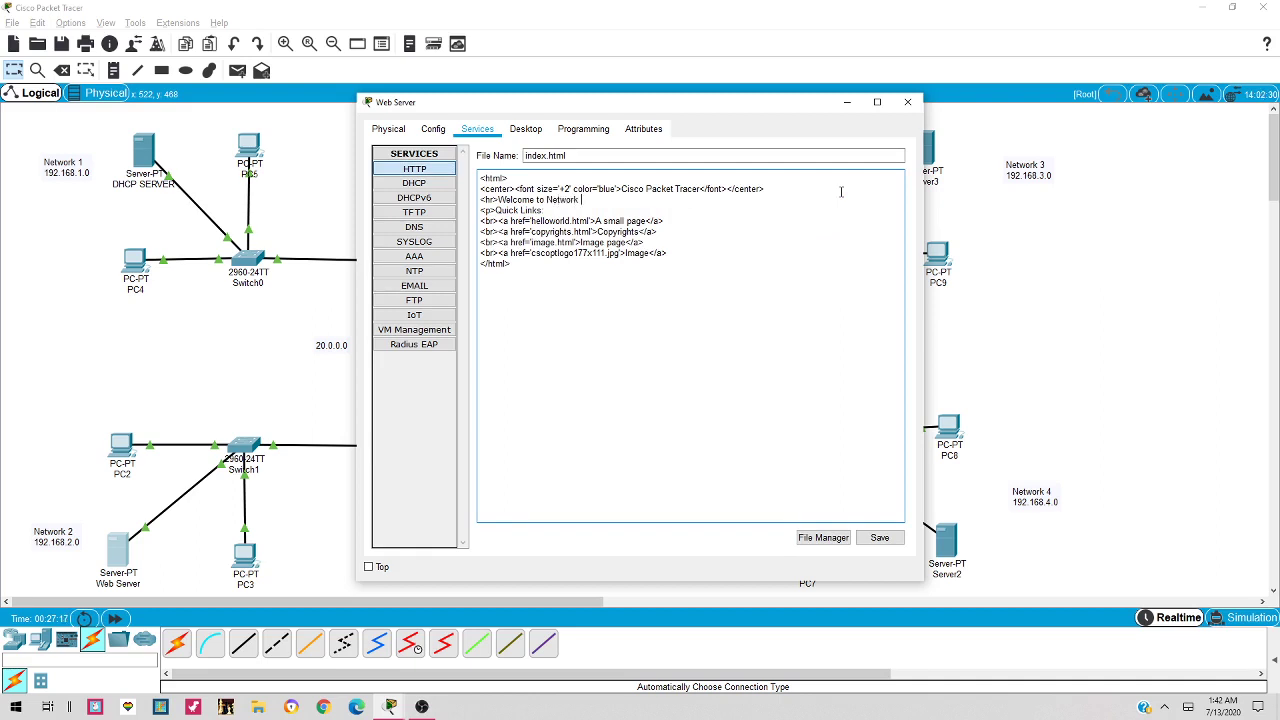
{"action": "type", "text": "Network System Class."}
{"action": "left_click", "coordinate": [880, 538]}
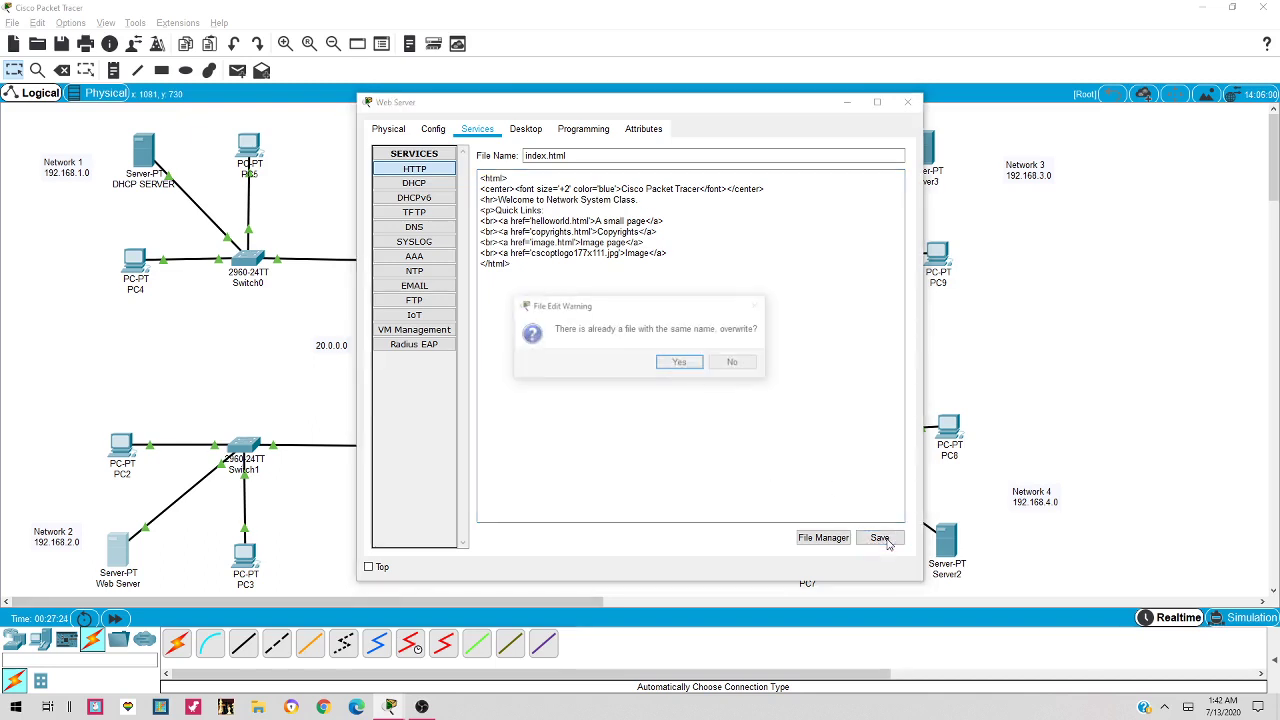
{"action": "left_click", "coordinate": [680, 363]}
{"action": "left_click", "coordinate": [907, 104]}
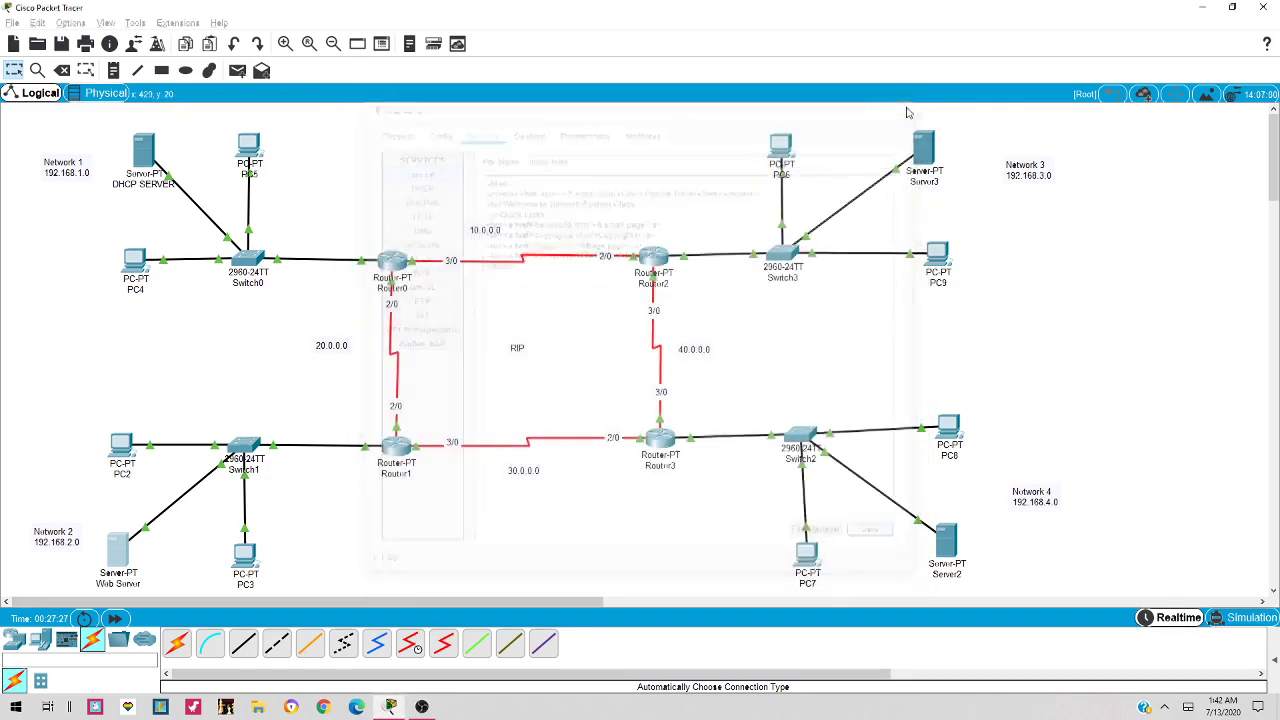
{"action": "left_click", "coordinate": [245, 556]}
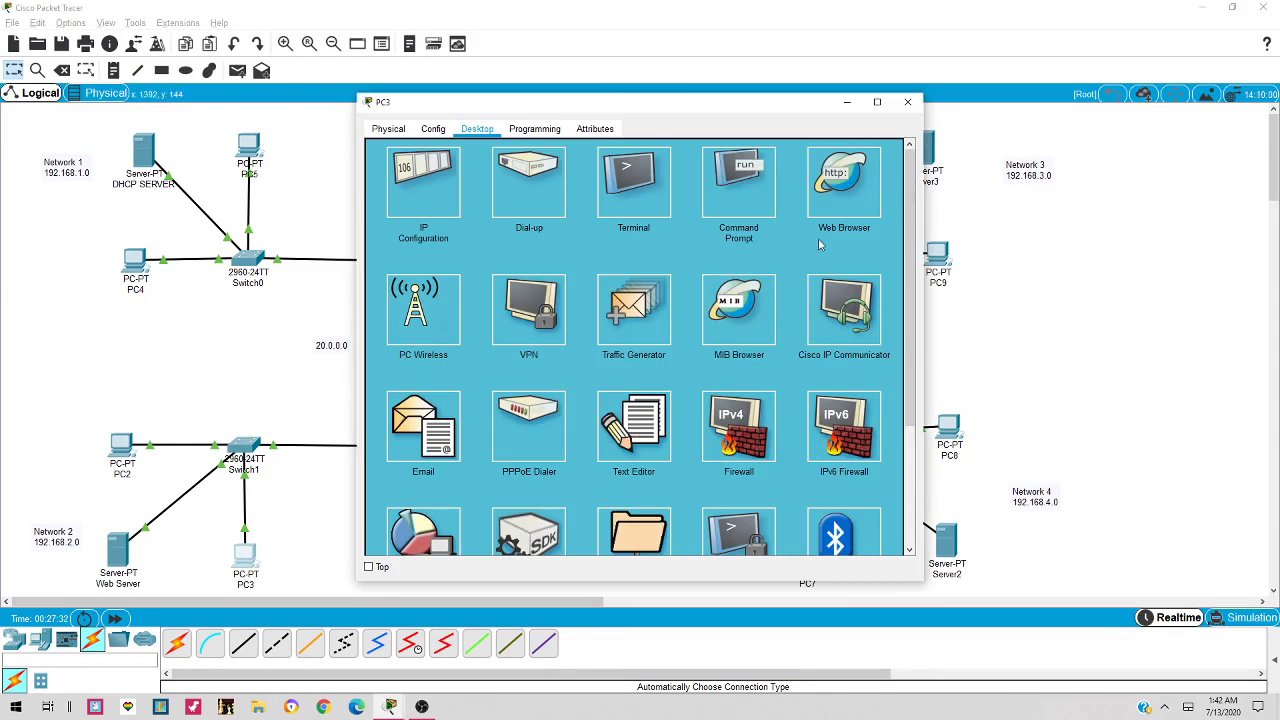
{"action": "left_click", "coordinate": [838, 185]}
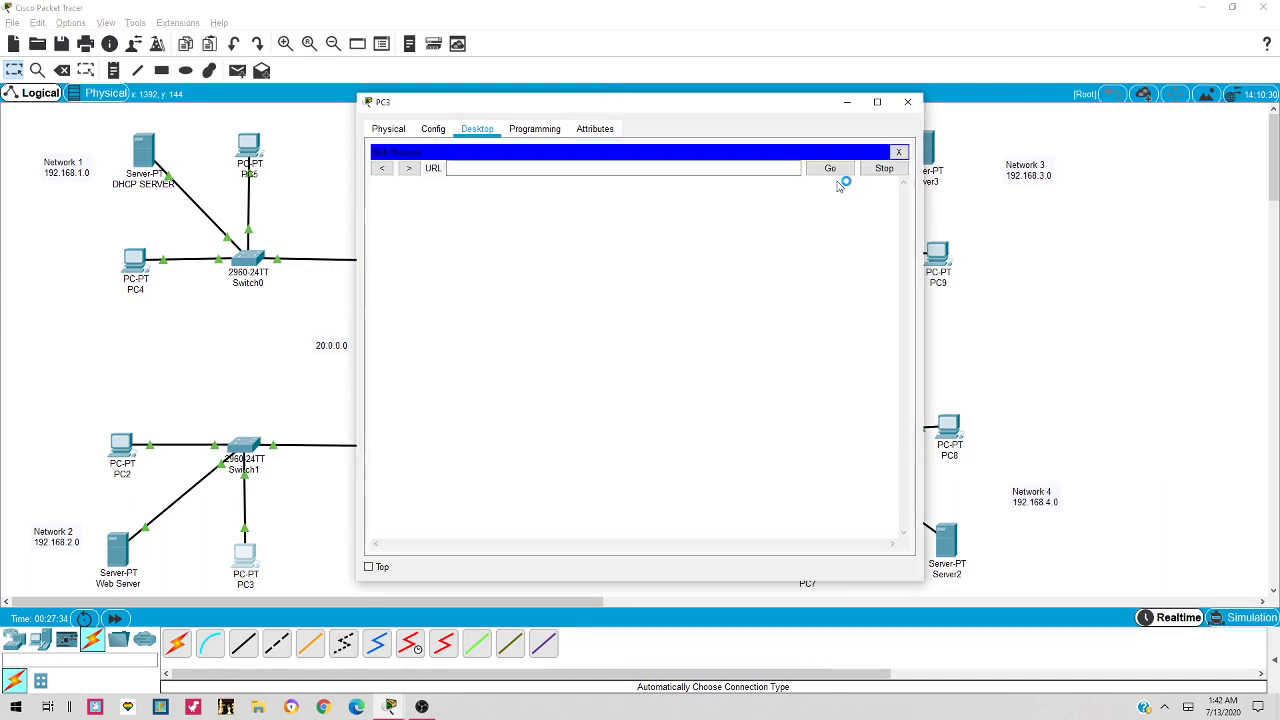
{"action": "left_click", "coordinate": [618, 168]}
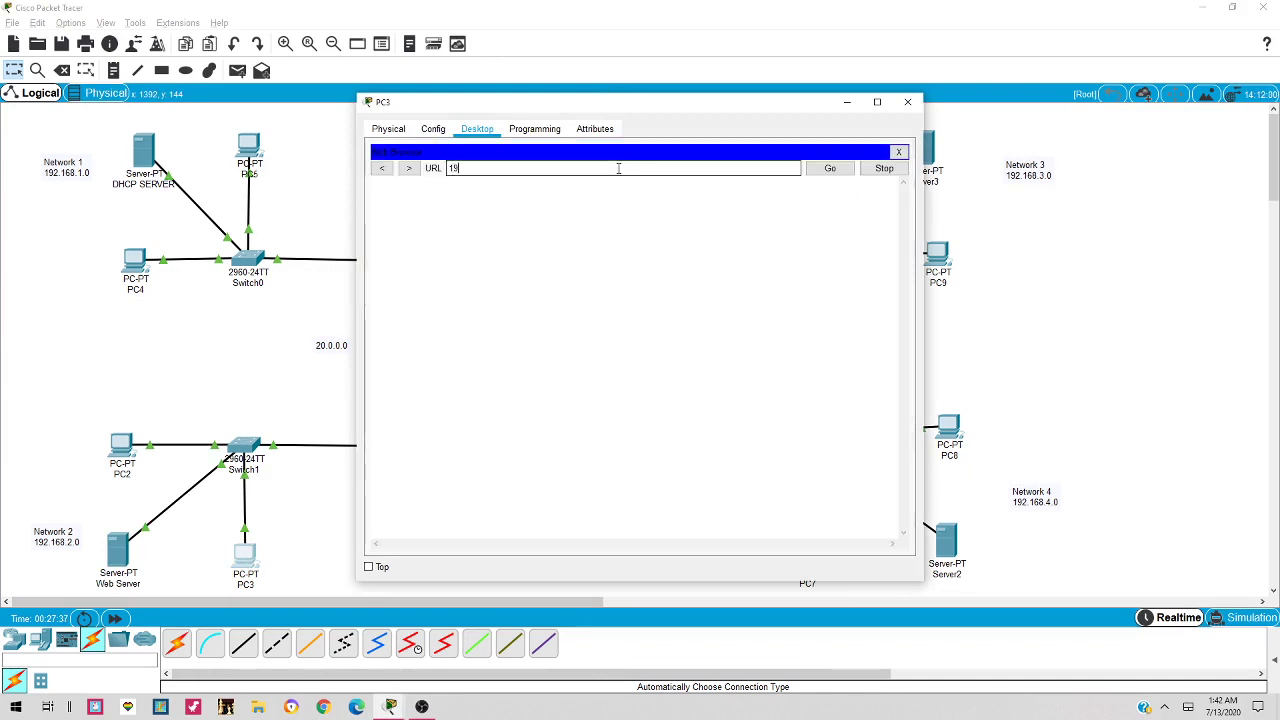
{"action": "type", "text": "192.168."}
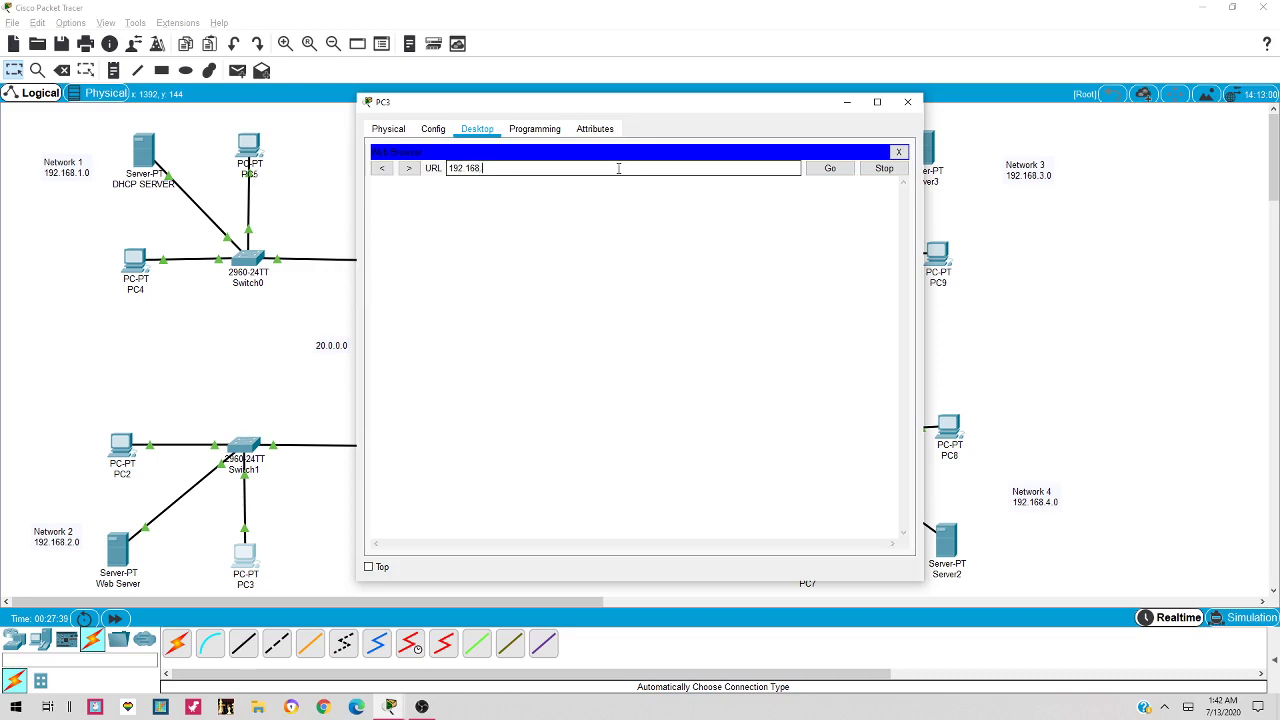
{"action": "type", "text": "2.2"}
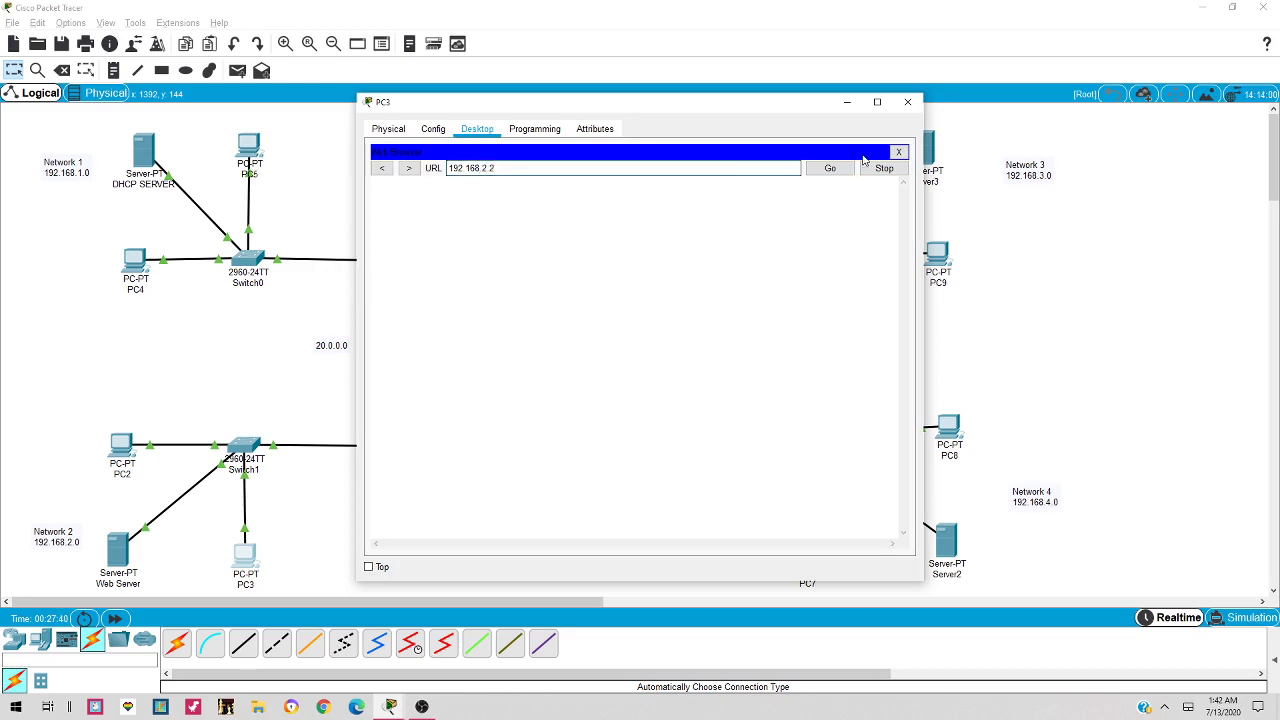
{"action": "left_click", "coordinate": [848, 168]}
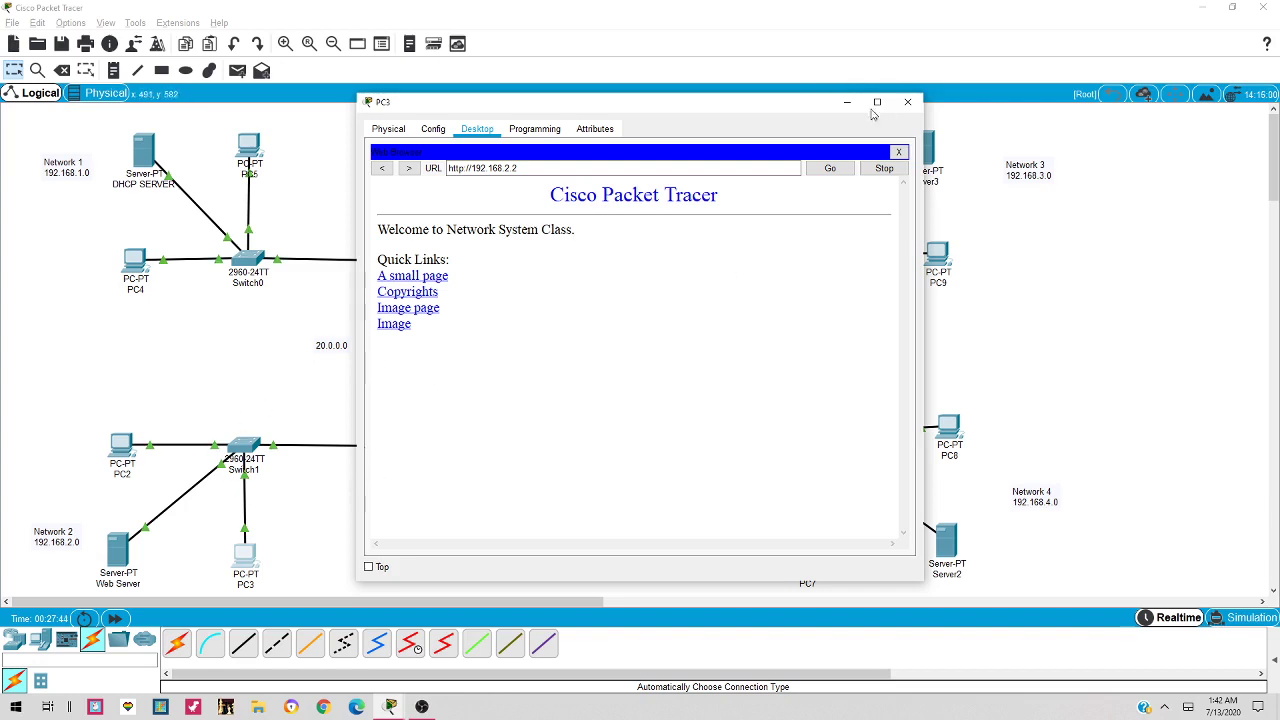
{"action": "left_click", "coordinate": [909, 103]}
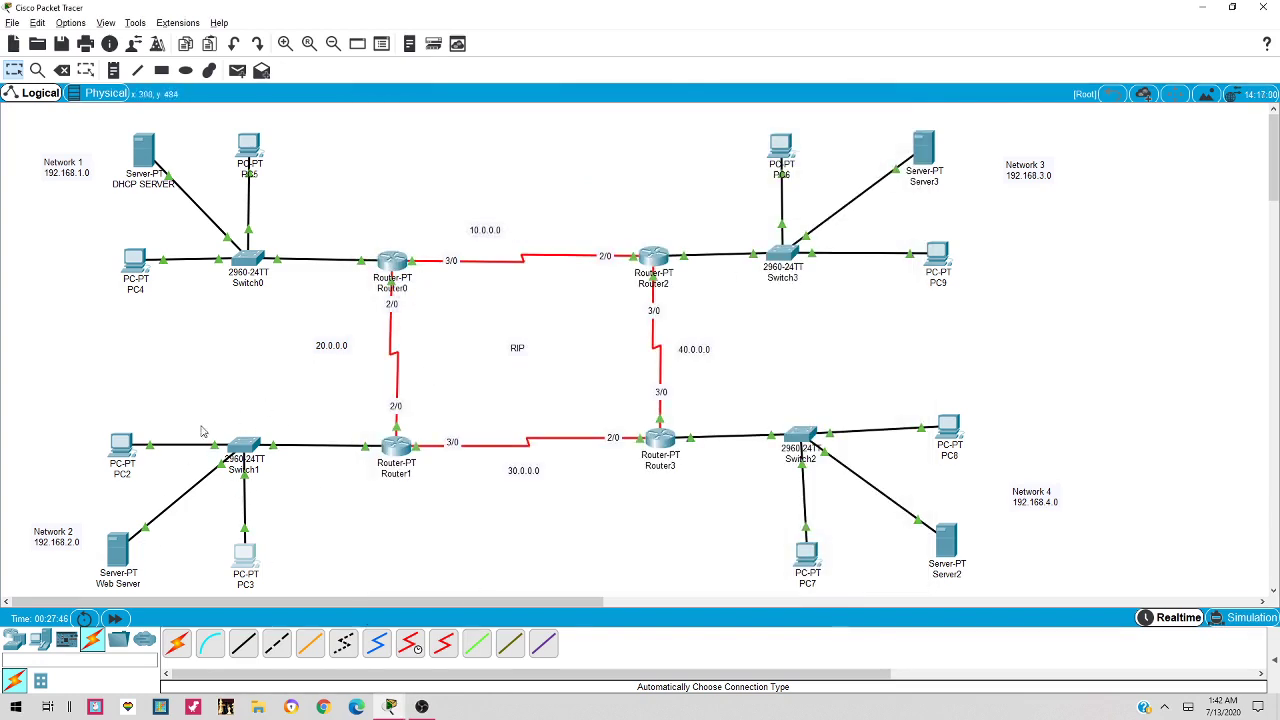
{"action": "left_click", "coordinate": [810, 556]}
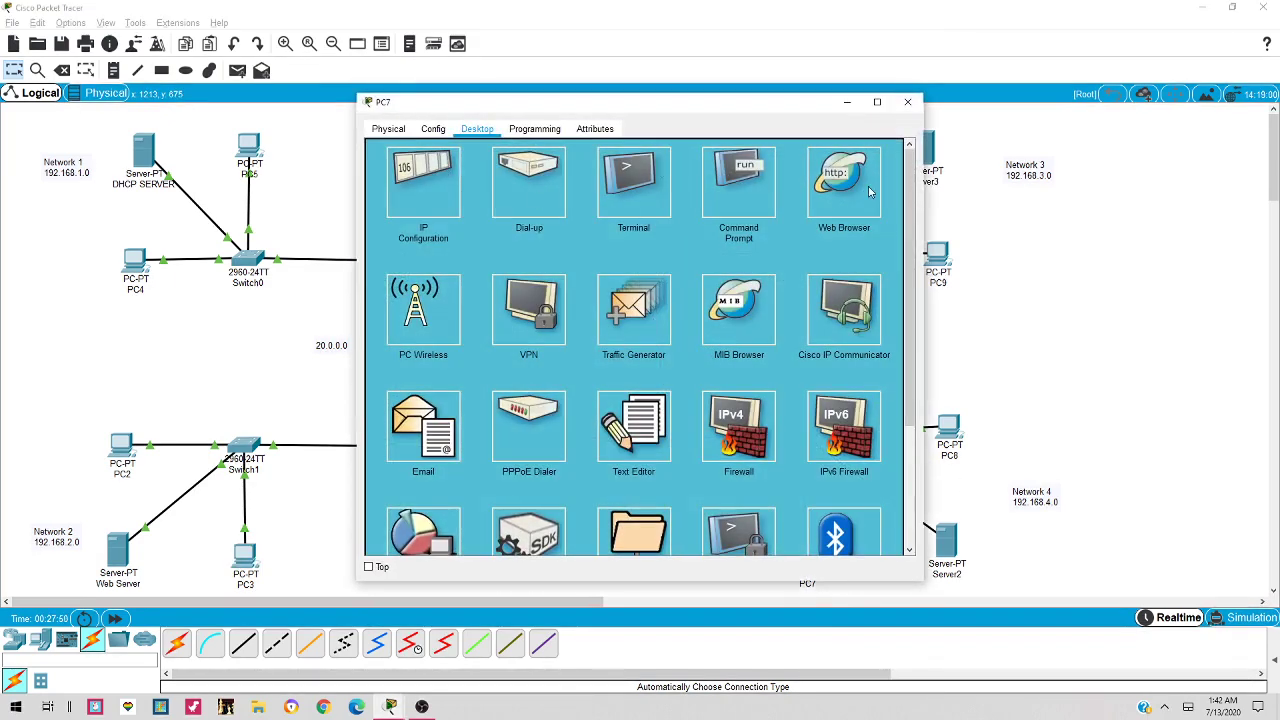
{"action": "left_click", "coordinate": [850, 190]}
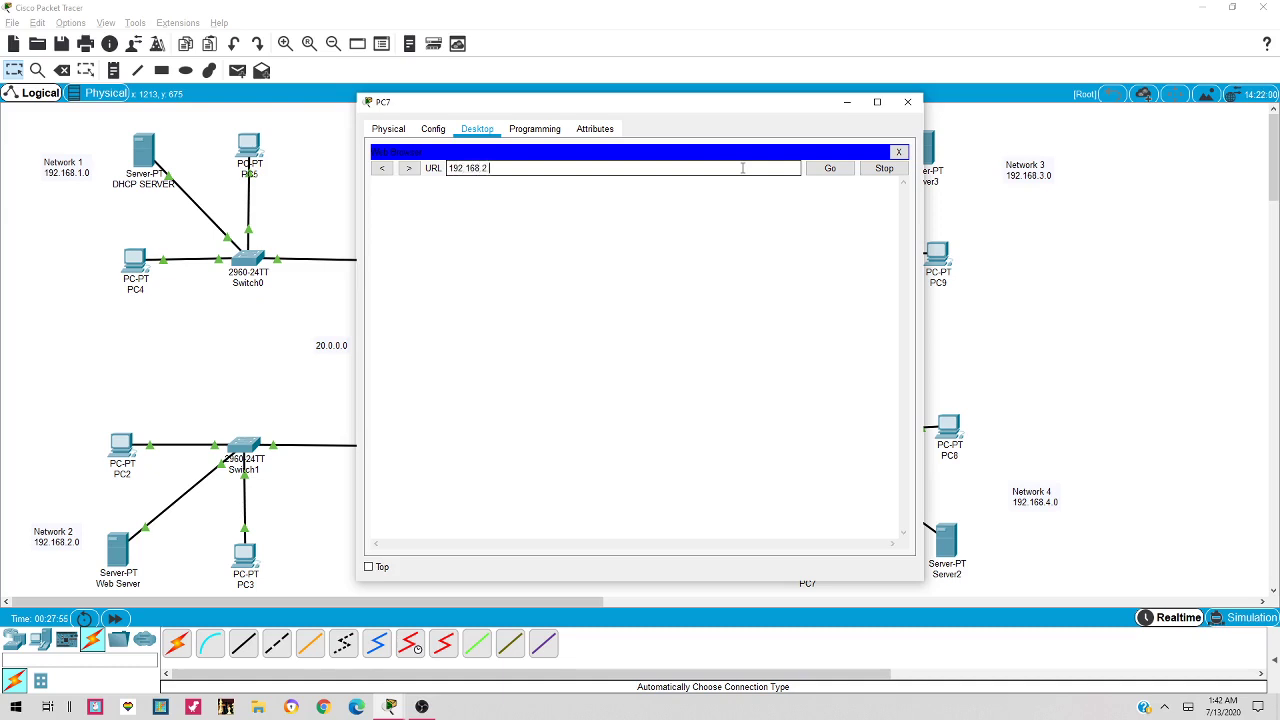
{"action": "type", "text": ".2"}
{"action": "key", "text": "Return"}
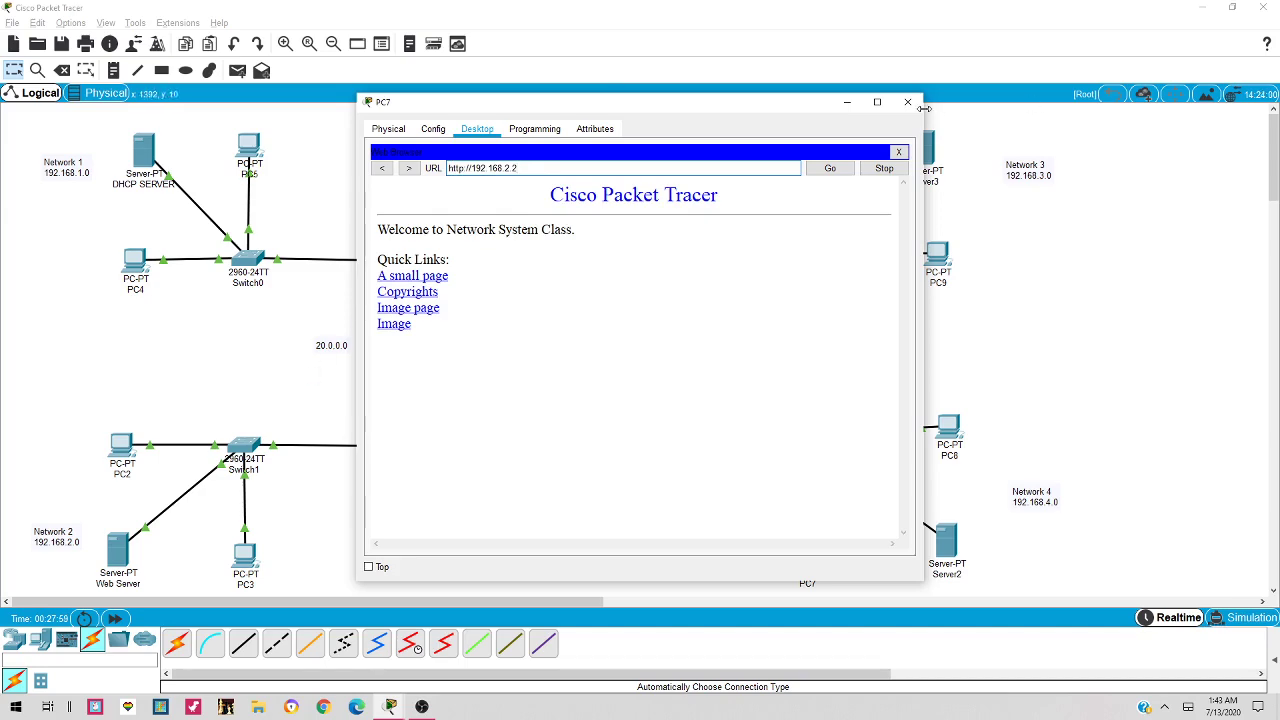
{"action": "left_click", "coordinate": [908, 102]}
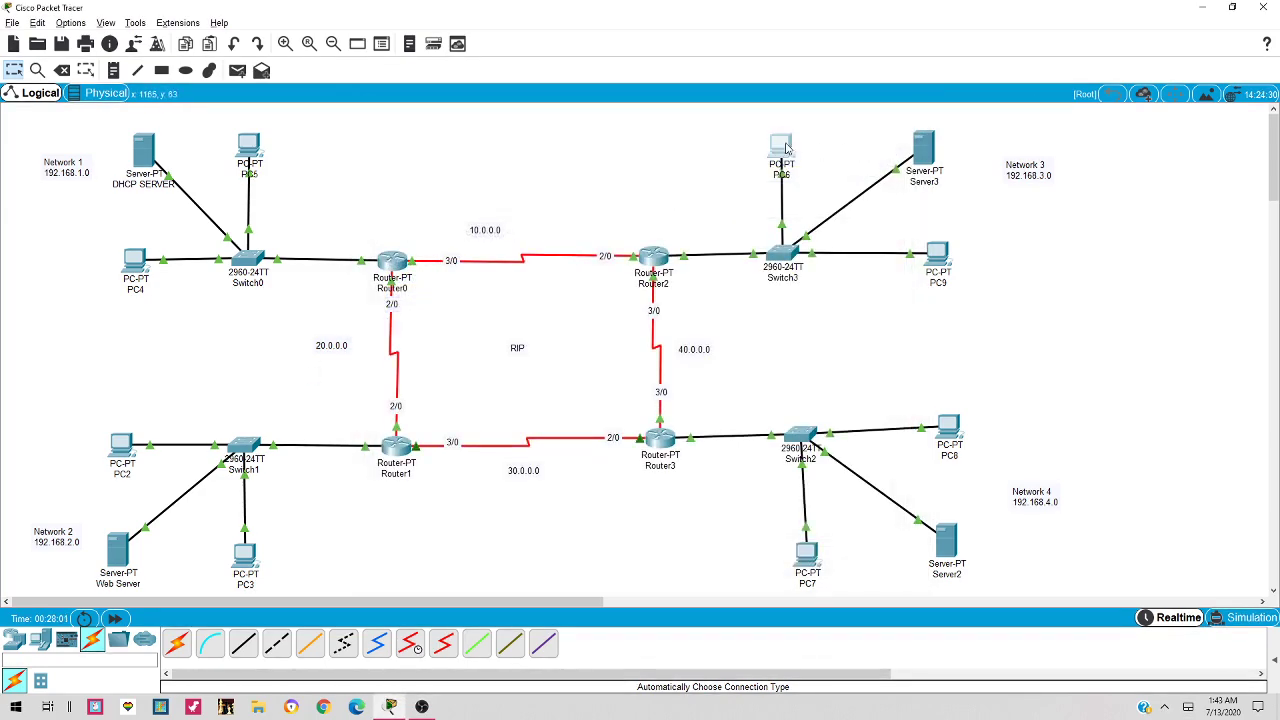
{"action": "left_click", "coordinate": [783, 148]}
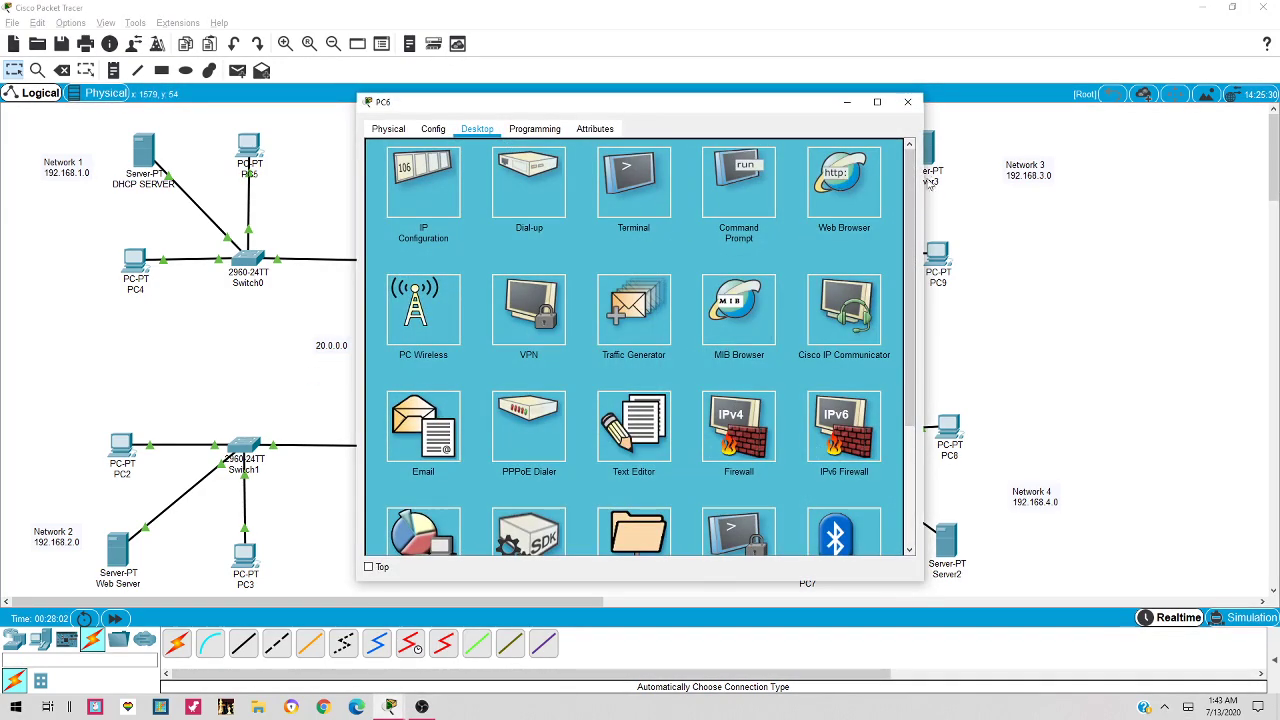
{"action": "left_click", "coordinate": [852, 180]}
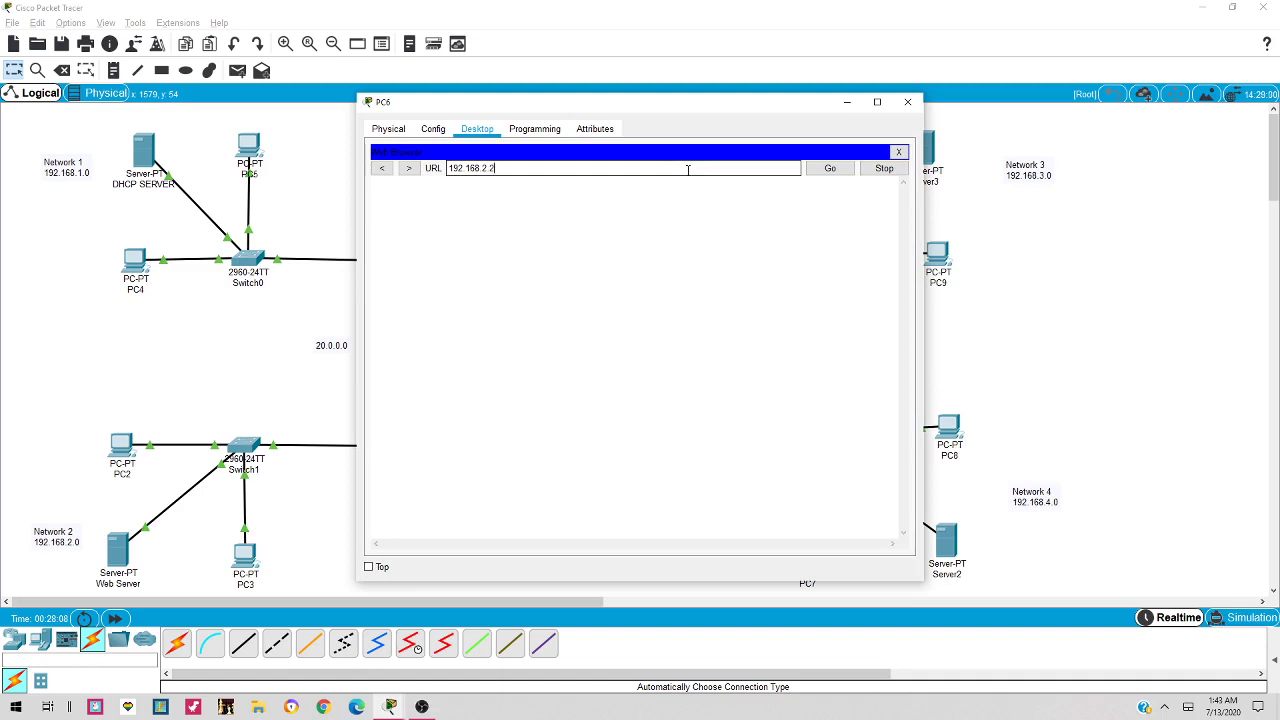
{"action": "key", "text": "Return"}
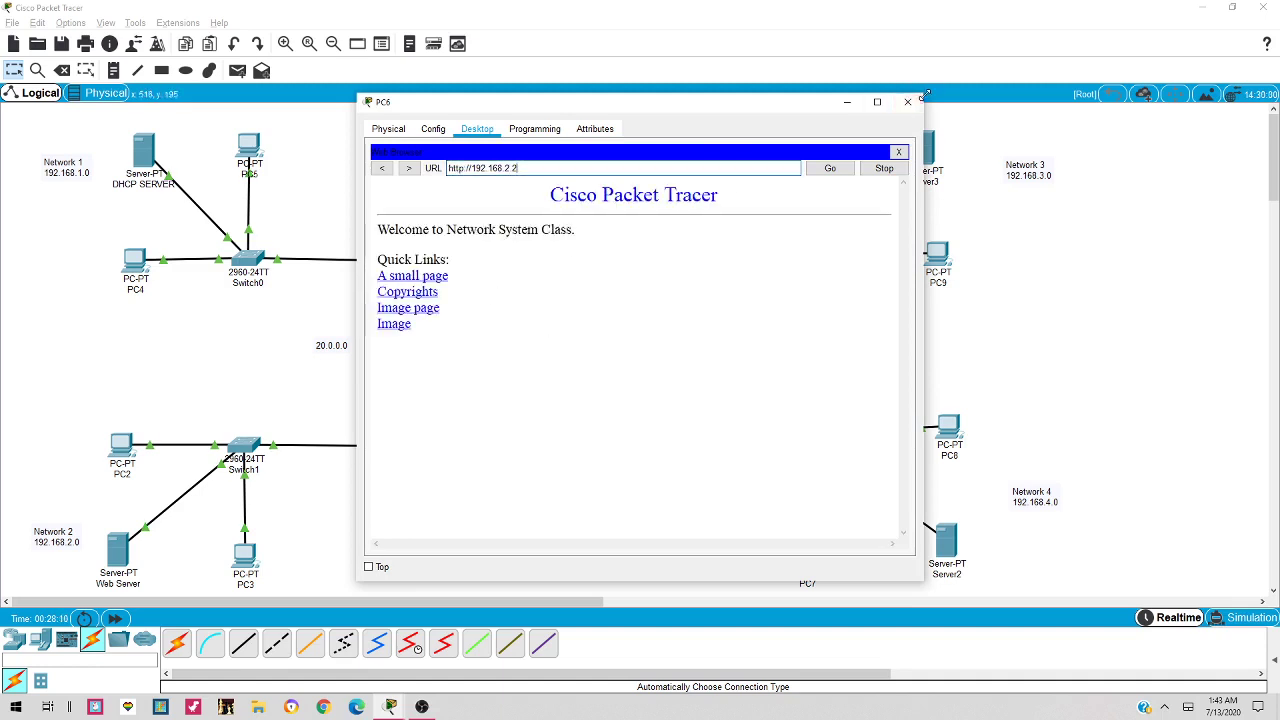
{"action": "left_click", "coordinate": [907, 101]}
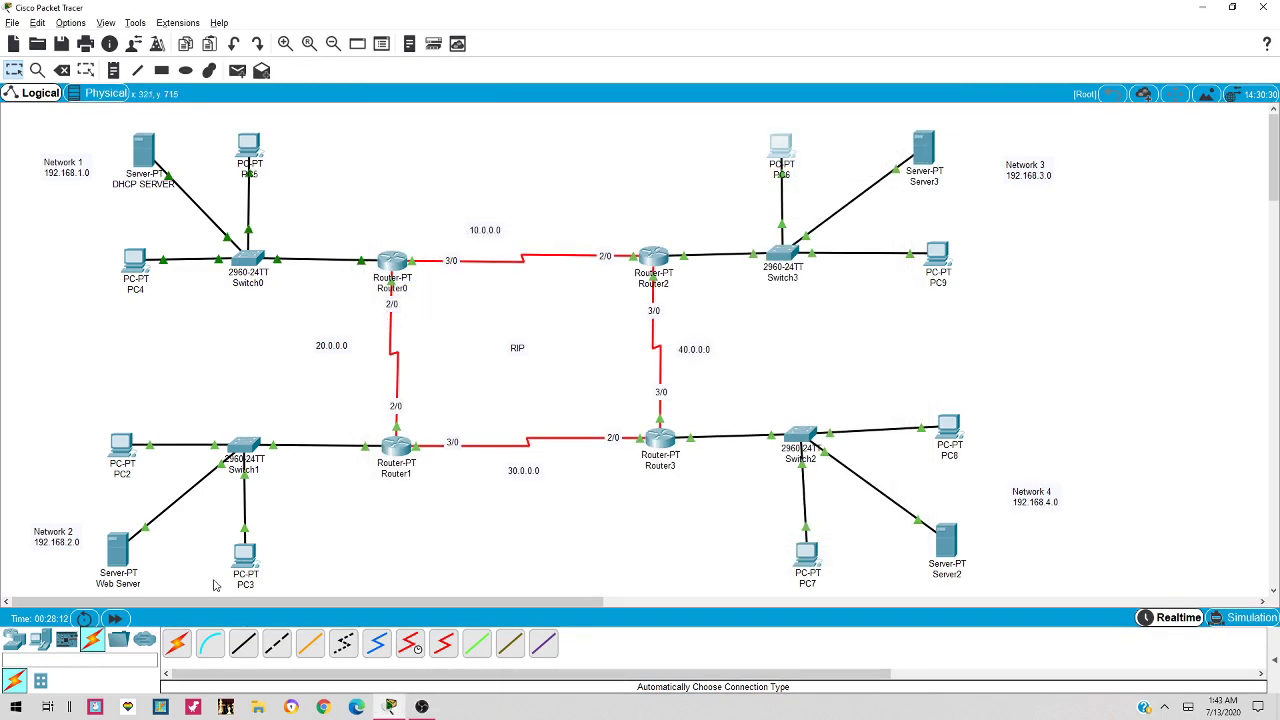
{"action": "left_click", "coordinate": [256, 150]}
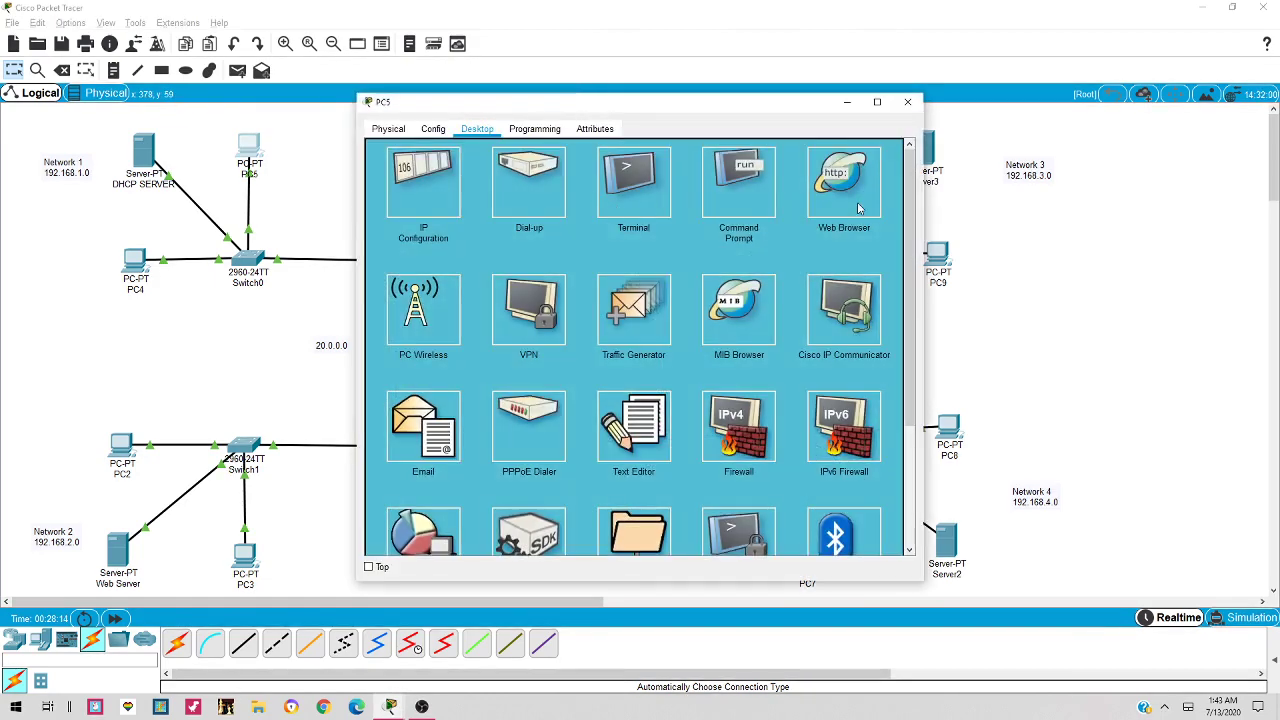
{"action": "left_click", "coordinate": [858, 208]}
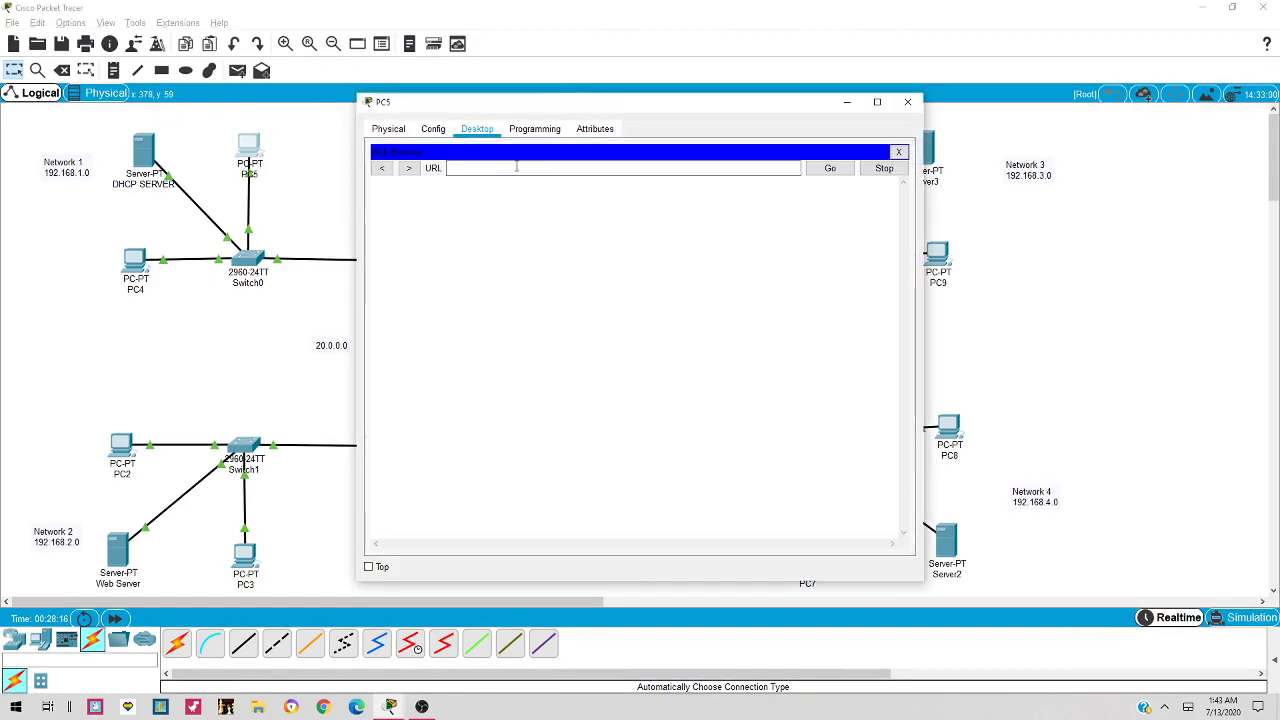
{"action": "left_click", "coordinate": [517, 167]}
{"action": "type", "text": "192.168.2.2"}
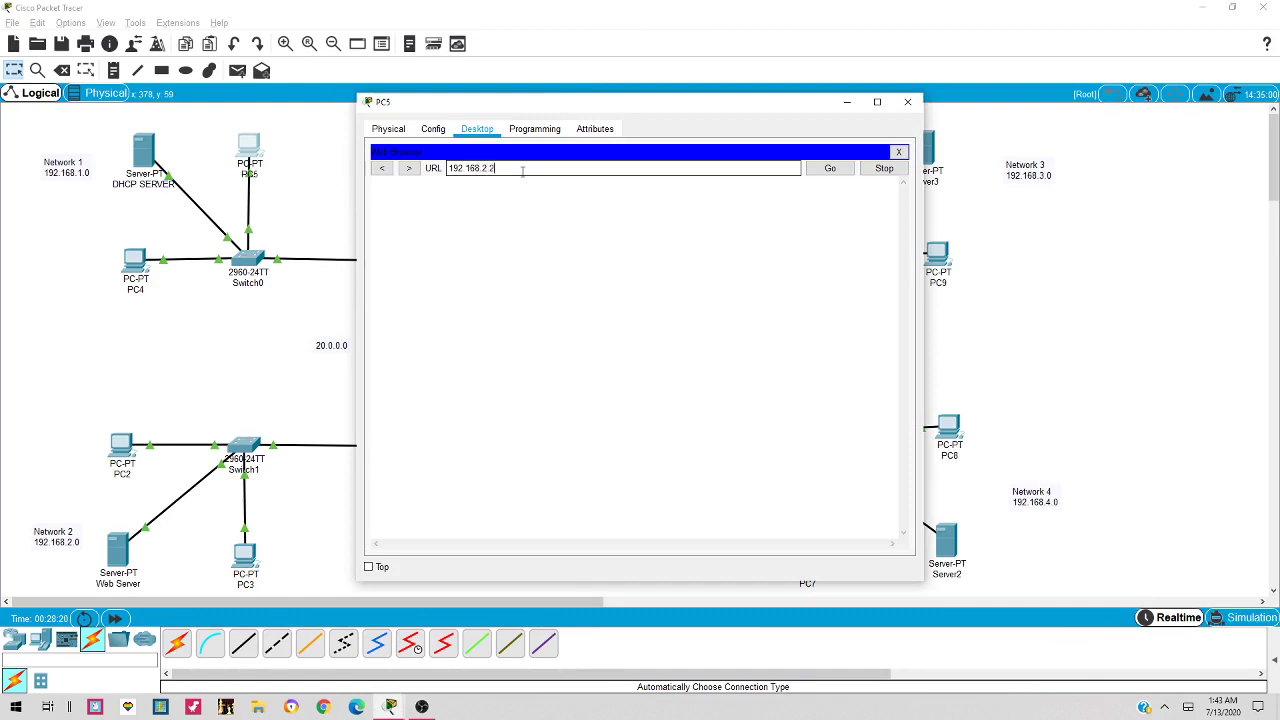
{"action": "key", "text": "Return"}
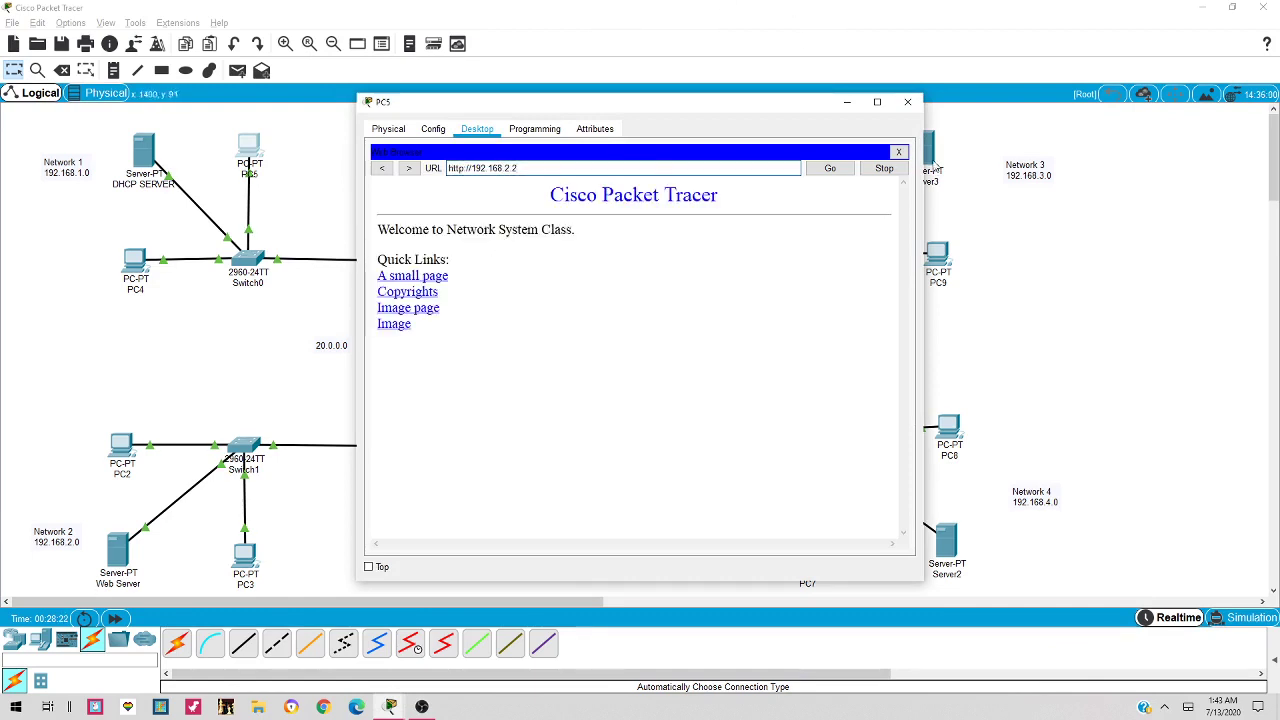
{"action": "left_click", "coordinate": [909, 102]}
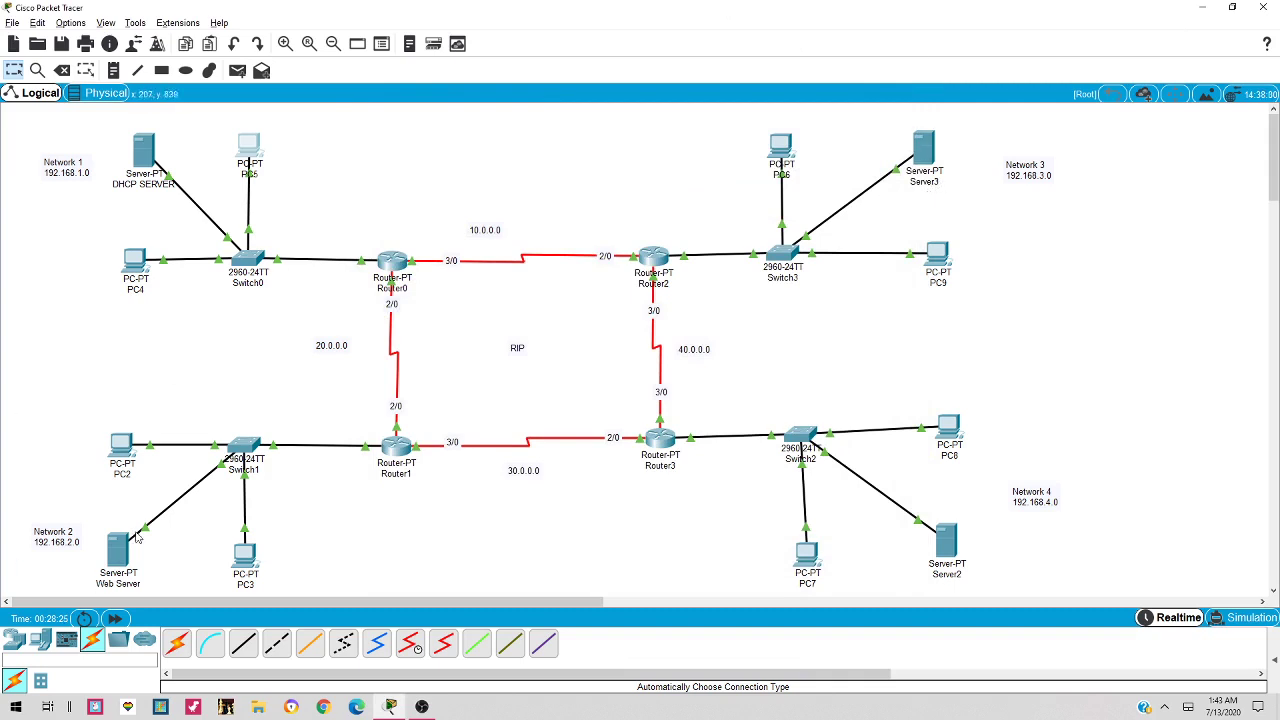
Rename the Network 3 server from Server3 to 'FTP SERVER'
{"action": "left_click", "coordinate": [940, 183]}
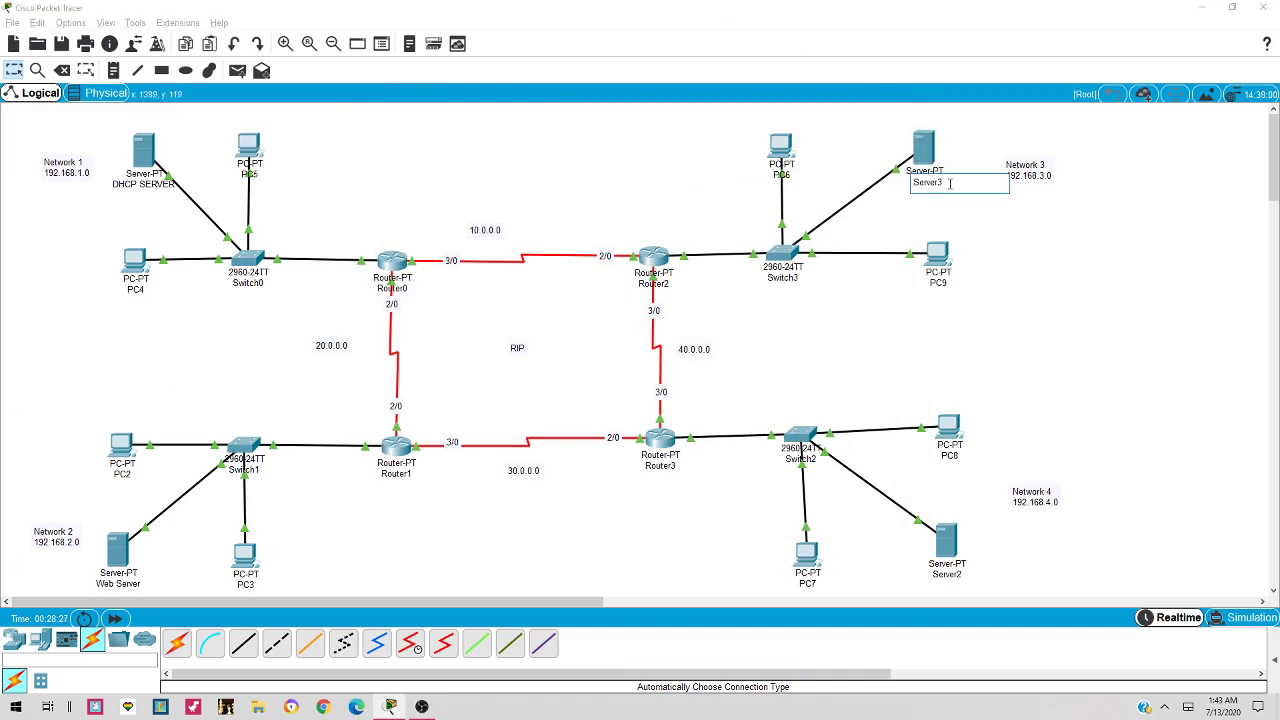
{"action": "double_click", "coordinate": [950, 183]}
{"action": "type", "text": "FTP serv"}
{"action": "key", "text": "BackSpace"}
{"action": "key", "text": "BackSpace"}
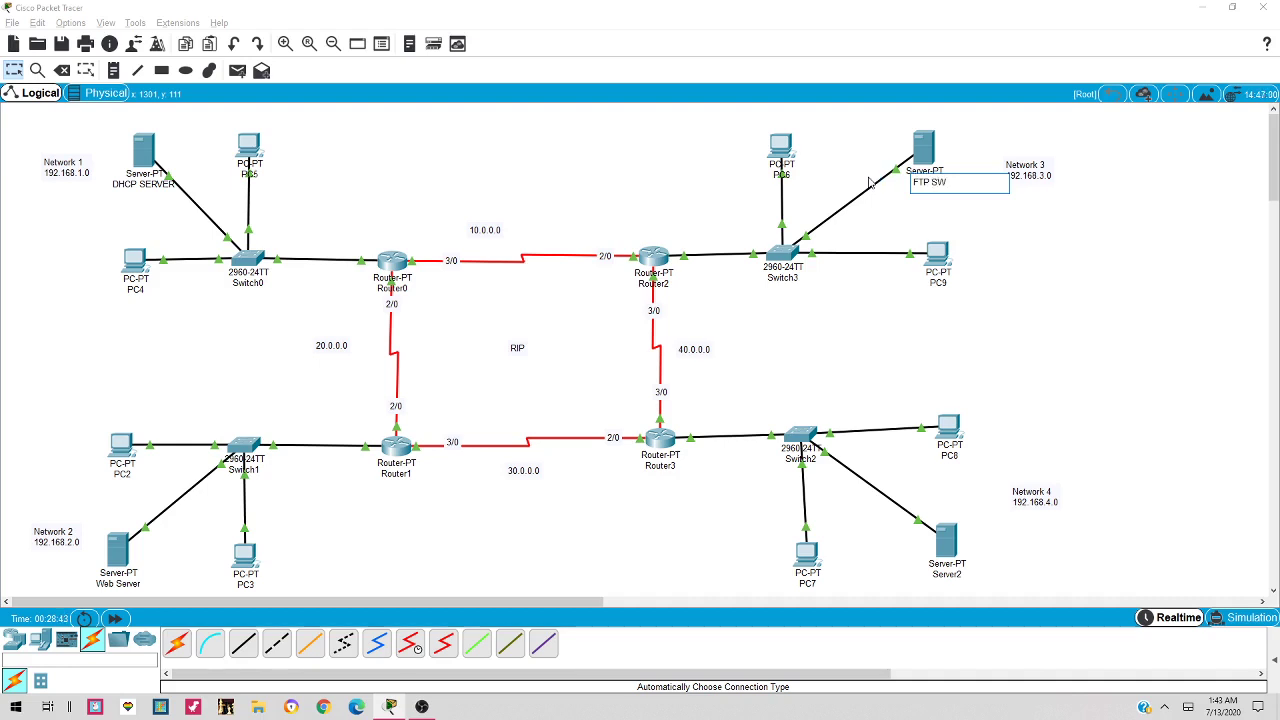
{"action": "type", "text": "SERVE"}
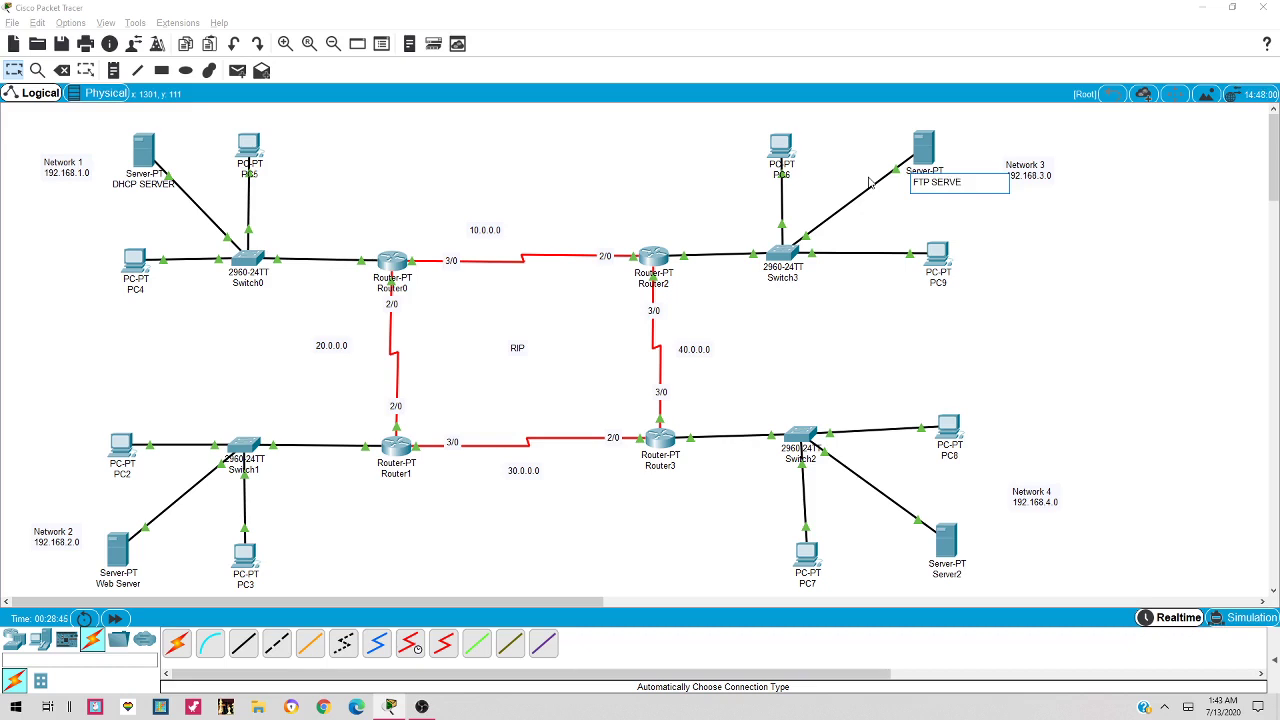
{"action": "type", "text": "R"}
{"action": "left_click", "coordinate": [1031, 293]}
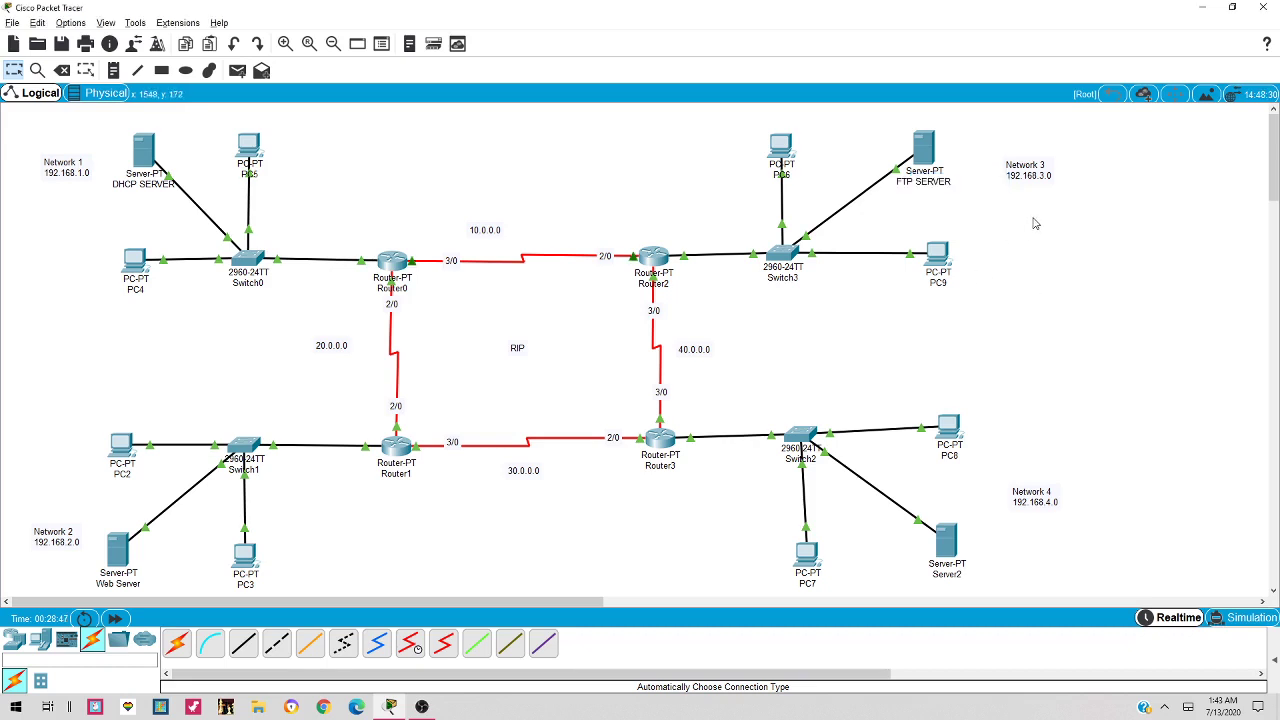
{"action": "left_click", "coordinate": [924, 151]}
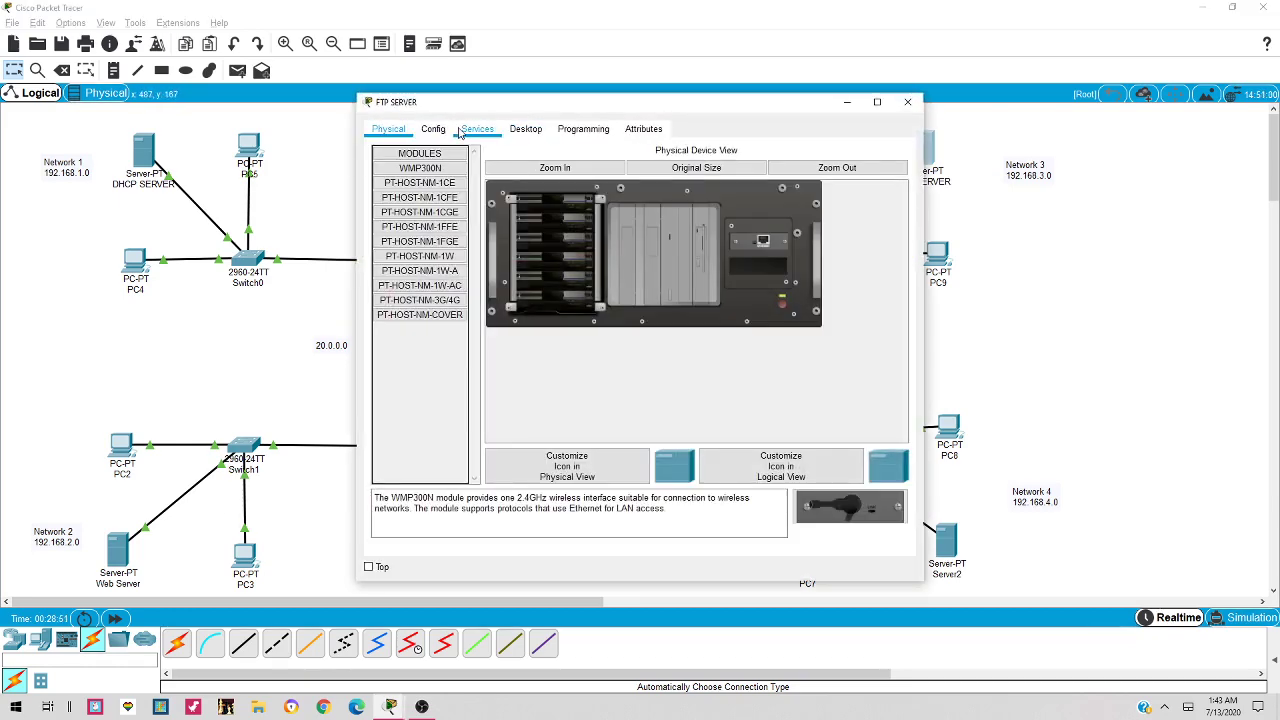
Give FTP SERVER IP 192.168.3.2, mask 255.255.255.0 and gateway 192.168.3.1
{"action": "left_click", "coordinate": [525, 129]}
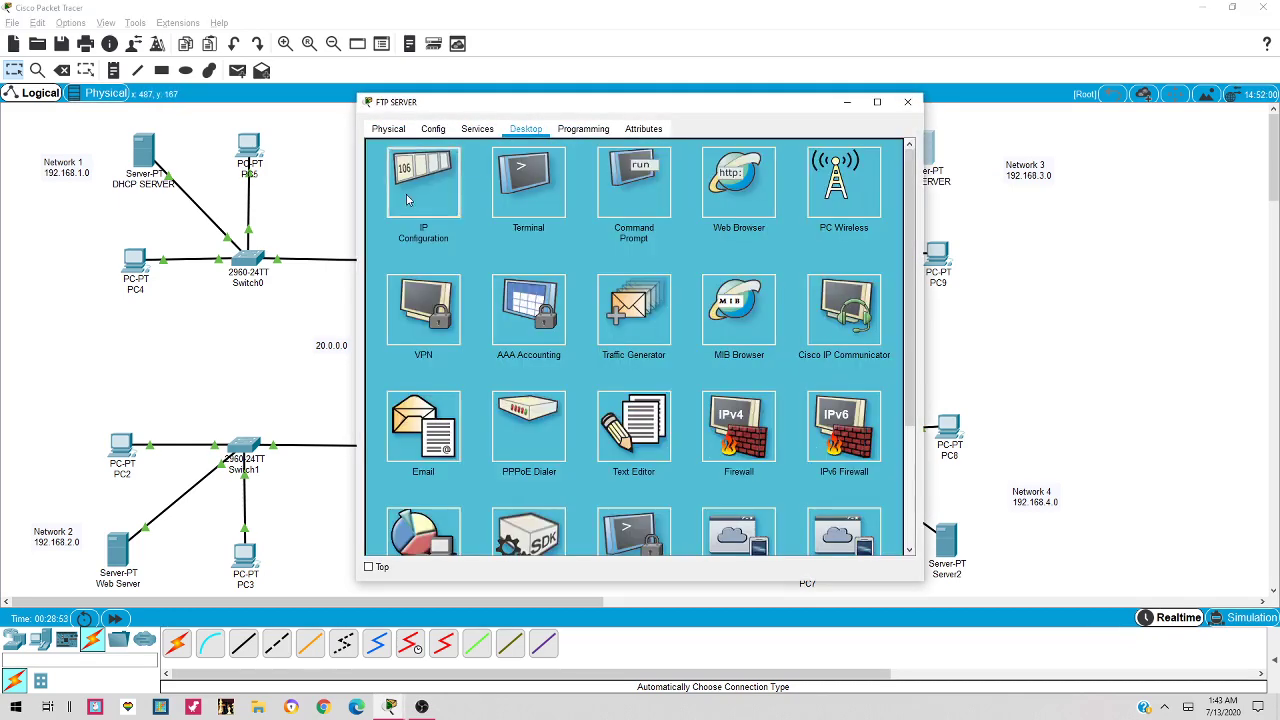
{"action": "left_click", "coordinate": [407, 200]}
{"action": "left_click", "coordinate": [608, 208]}
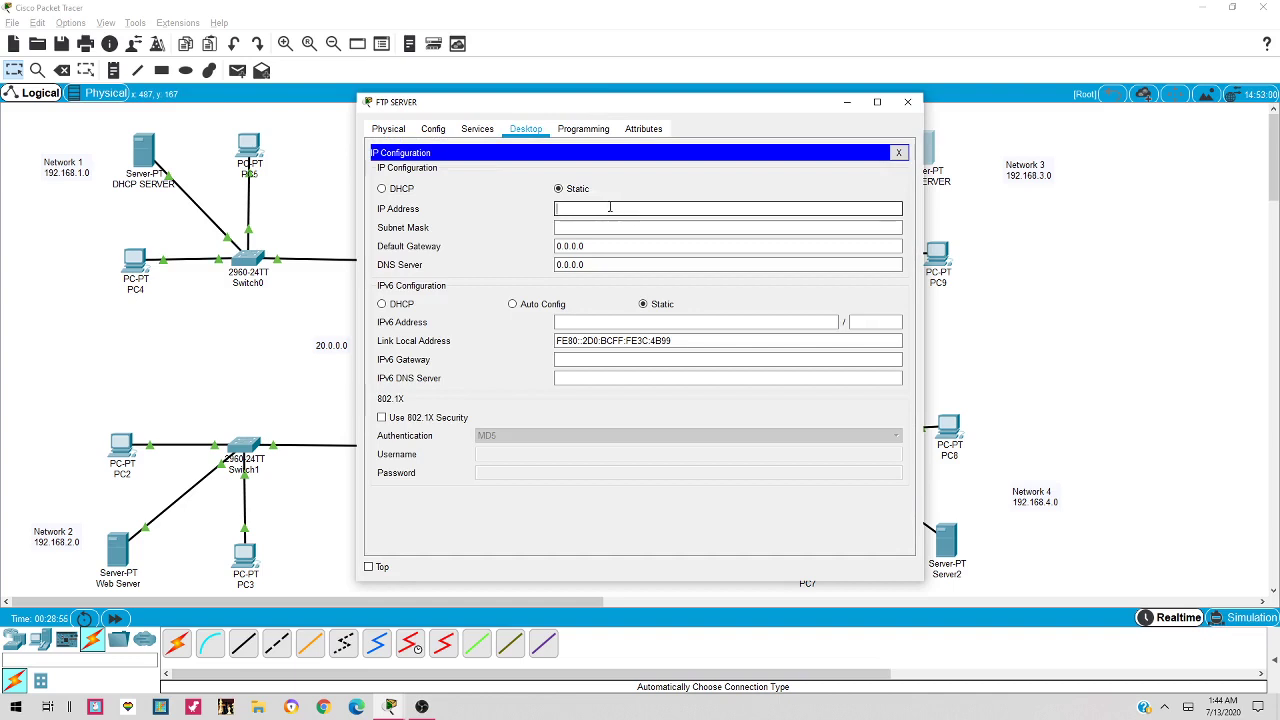
{"action": "type", "text": "192.168.2.22"}
{"action": "key", "text": "Tab"}
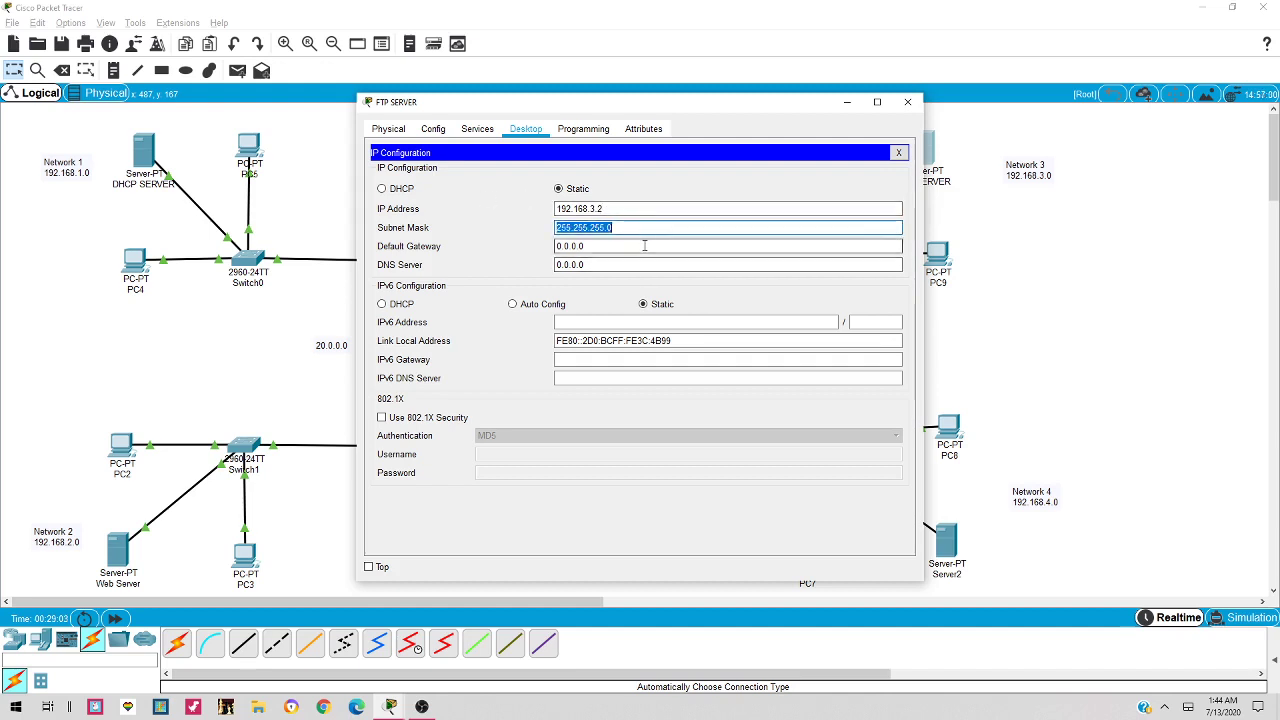
{"action": "key", "text": "Tab"}
{"action": "type", "text": "192.168.2.2"}
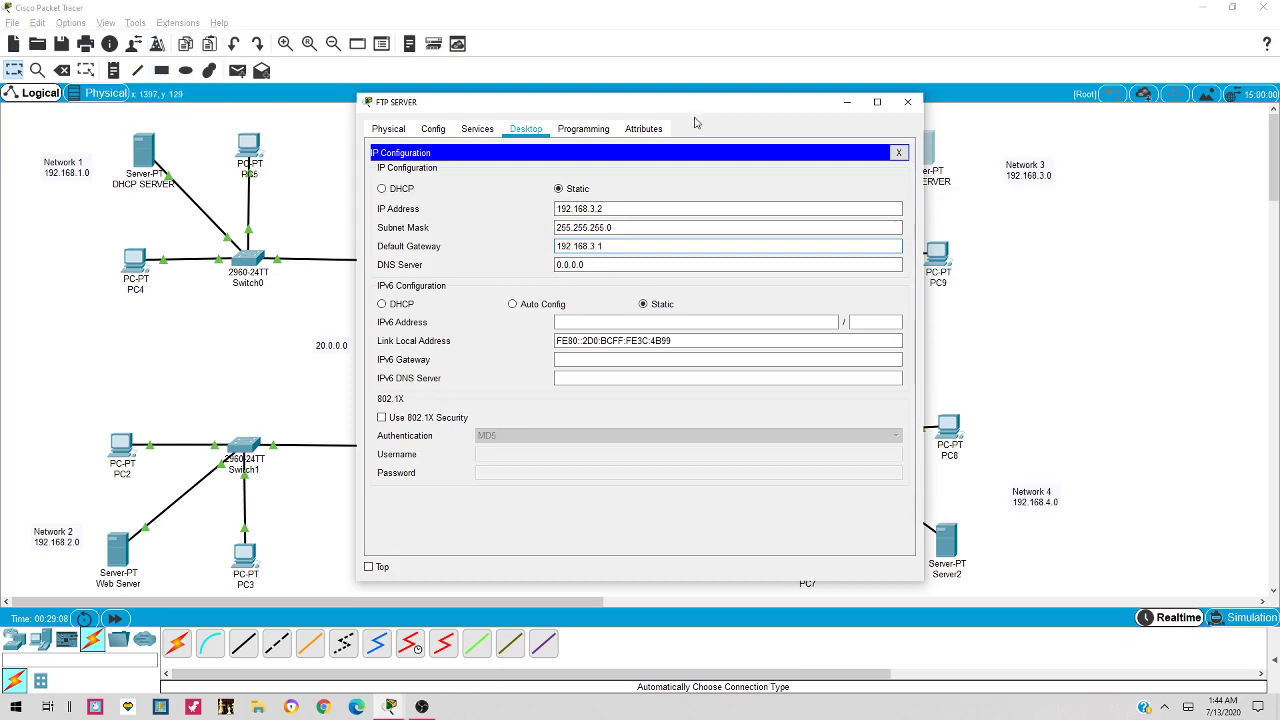
{"action": "mouse_move", "coordinate": [715, 110]}
{"action": "left_mouse_down"}
{"action": "mouse_move", "coordinate": [683, 175]}
{"action": "mouse_move", "coordinate": [609, 177]}
{"action": "left_mouse_up"}
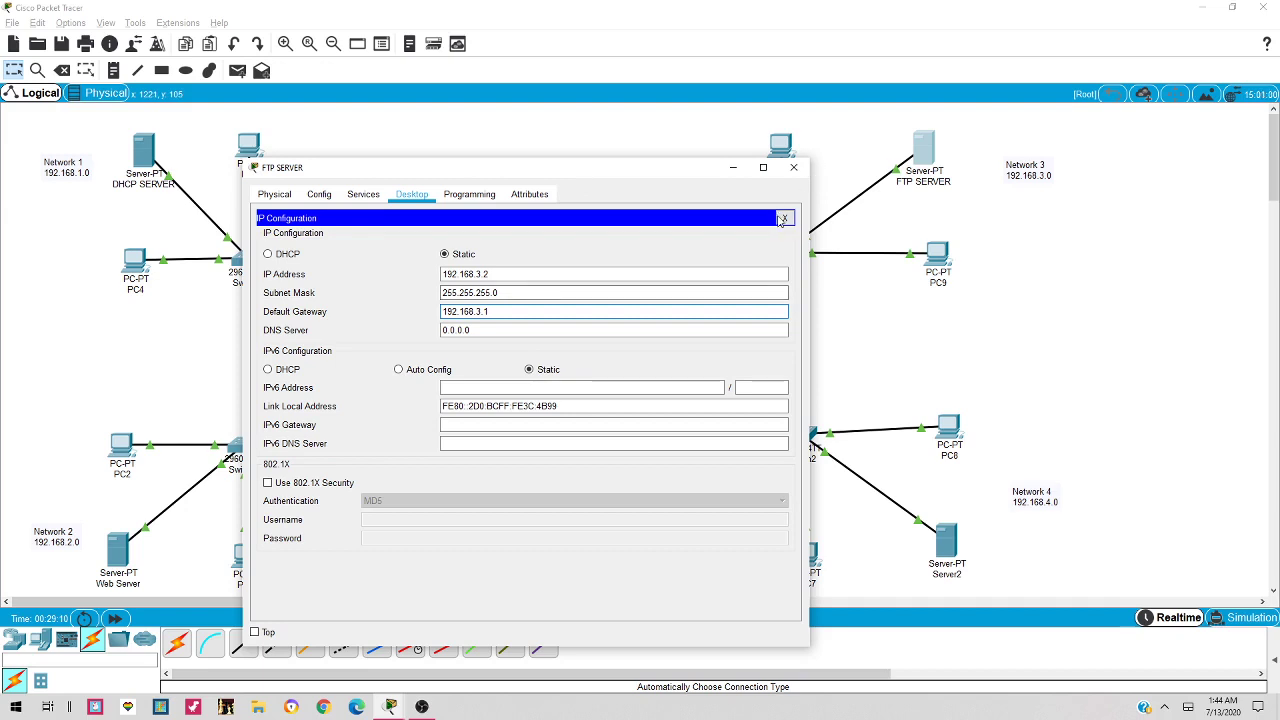
{"action": "left_click", "coordinate": [785, 219]}
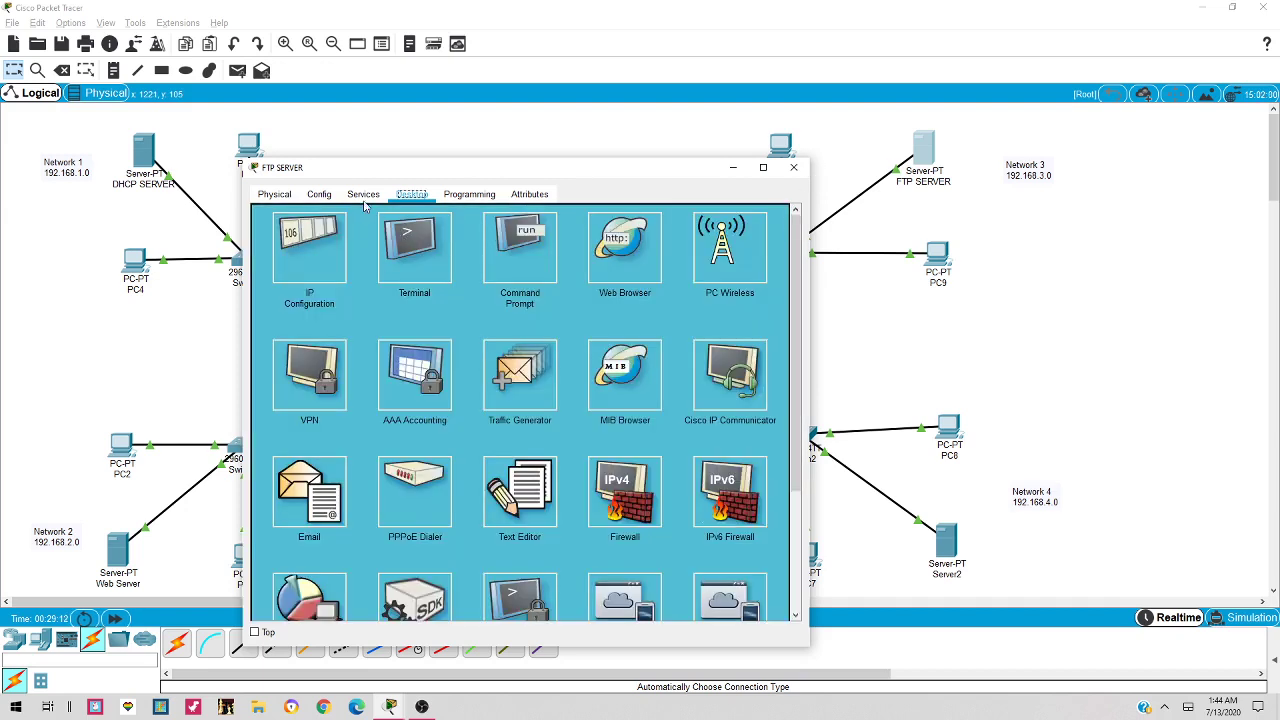
In the FTP service, enter the new user's username and password
{"action": "left_click", "coordinate": [366, 197]}
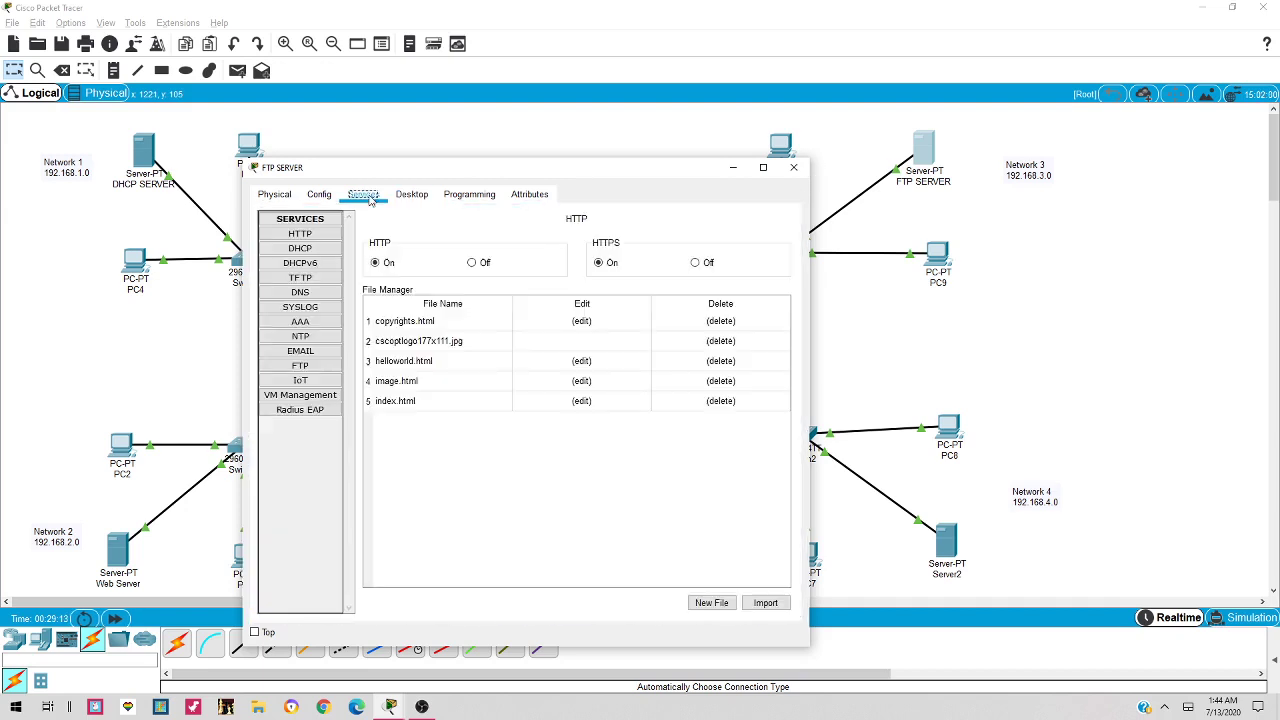
{"action": "left_click", "coordinate": [300, 366]}
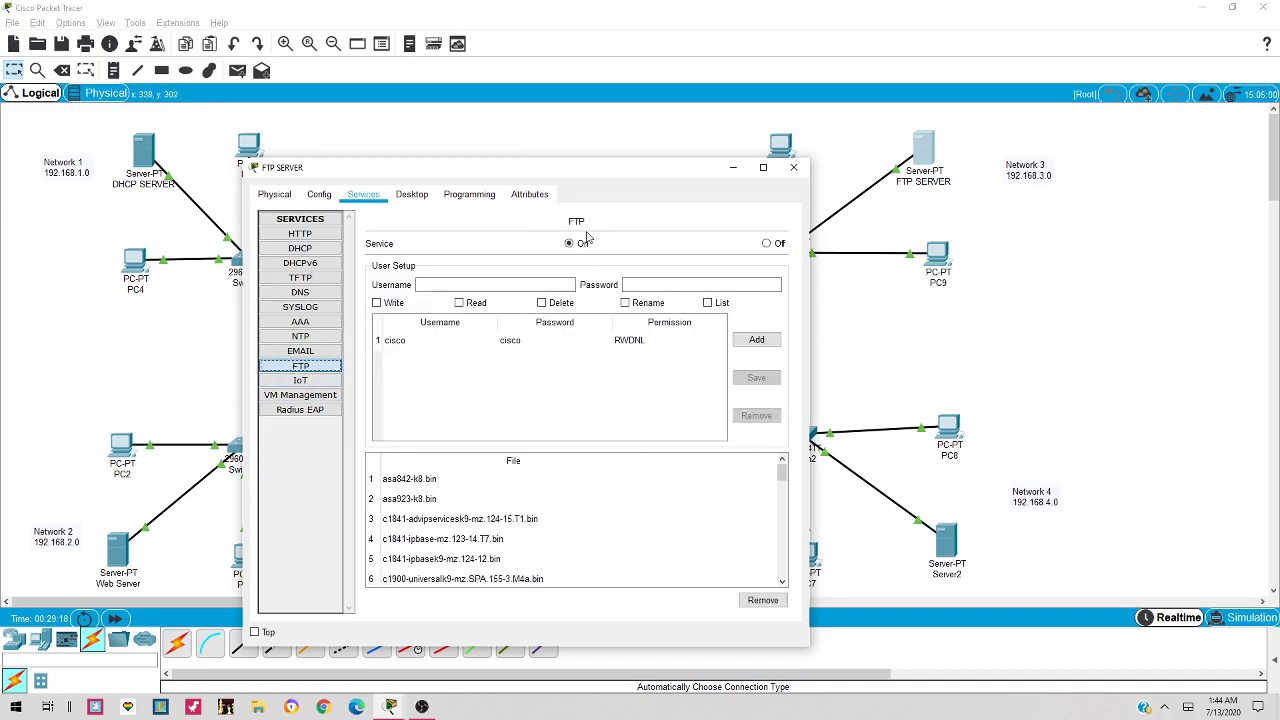
{"action": "left_click", "coordinate": [497, 284]}
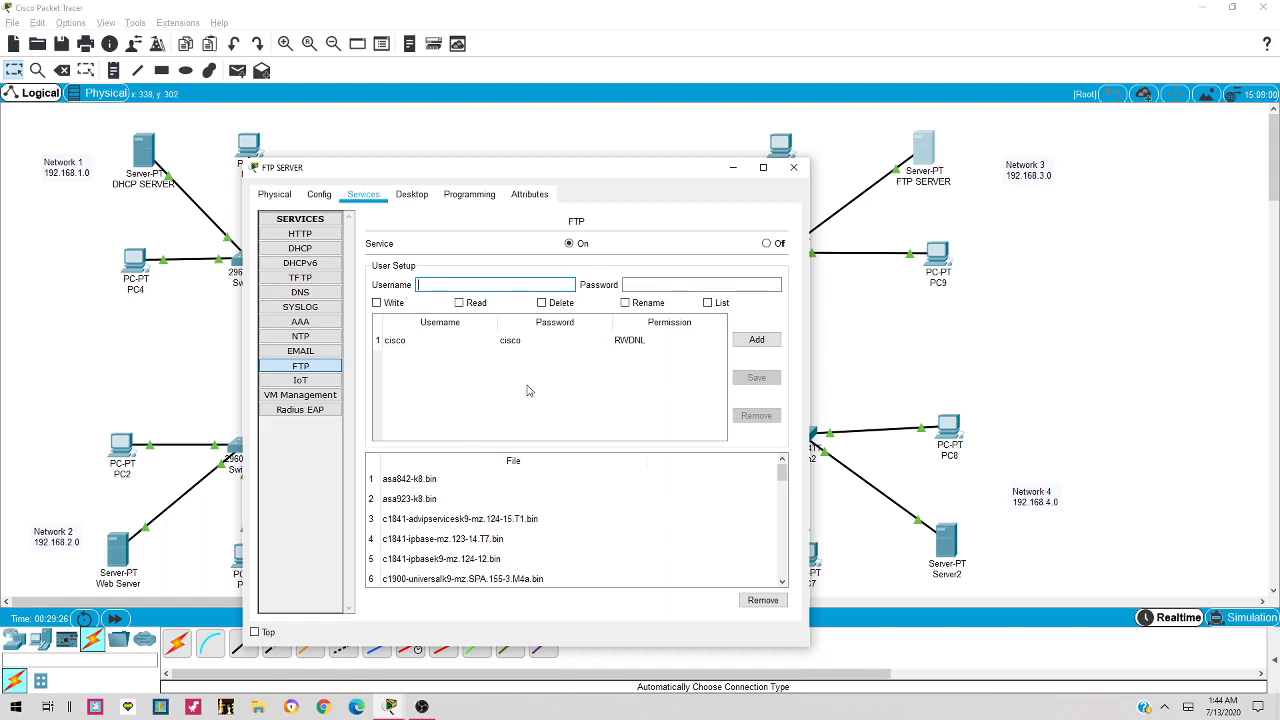
{"action": "key", "text": "BackSpace"}
{"action": "key", "text": "BackSpace"}
{"action": "key", "text": "BackSpace"}
{"action": "left_click", "coordinate": [653, 287]}
{"action": "type", "text": "12"}
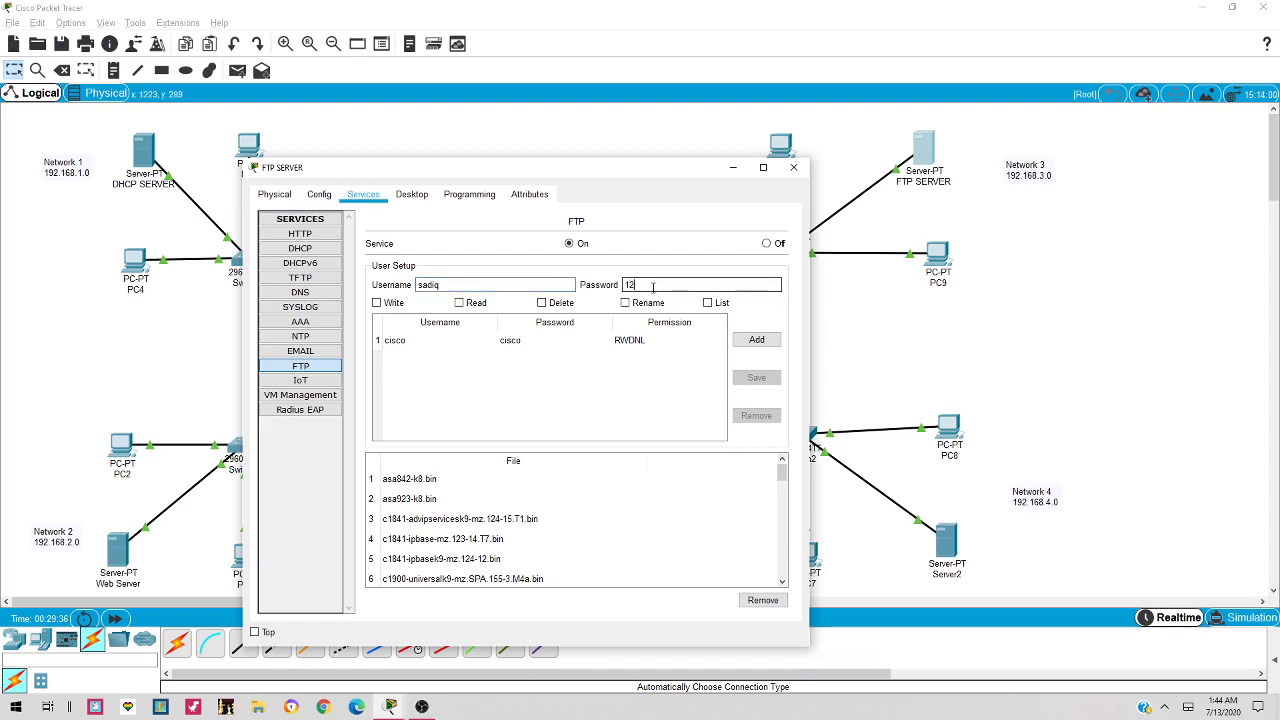
{"action": "type", "text": "3"}
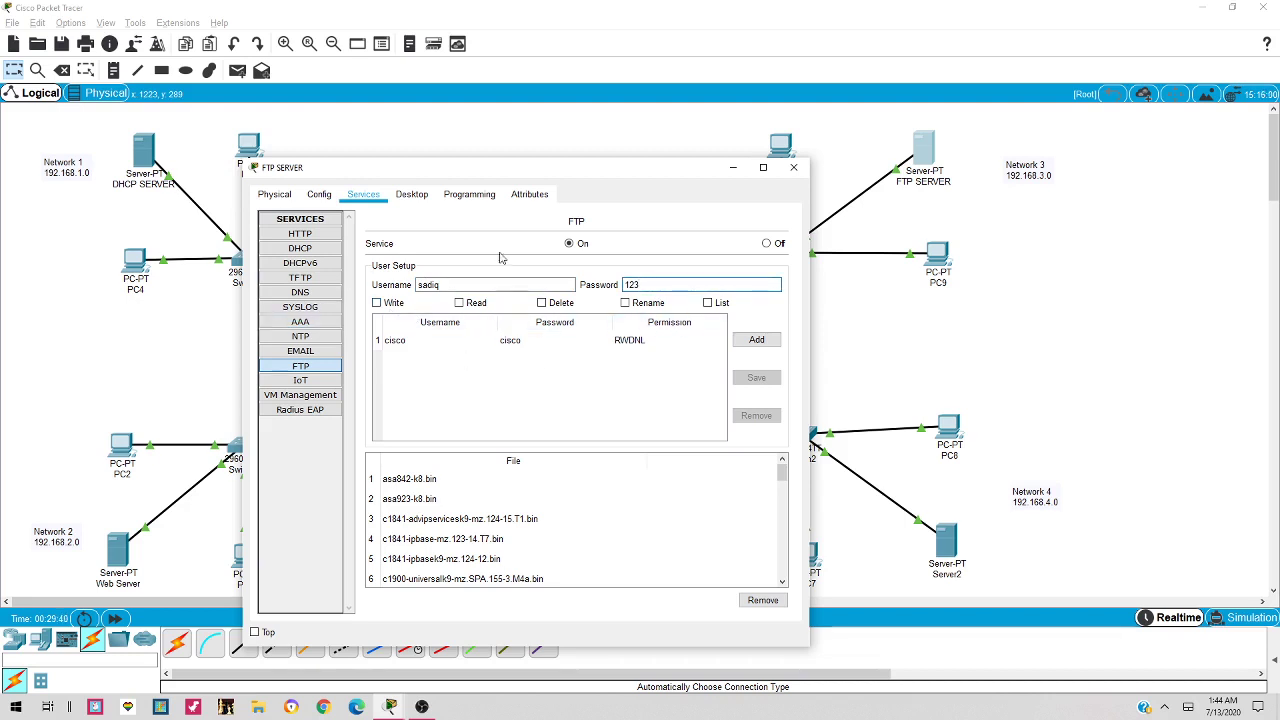
Grant the user Read, Delete, Rename and List rights and add it to the FTP list
{"action": "left_click", "coordinate": [459, 303]}
{"action": "left_click", "coordinate": [542, 304]}
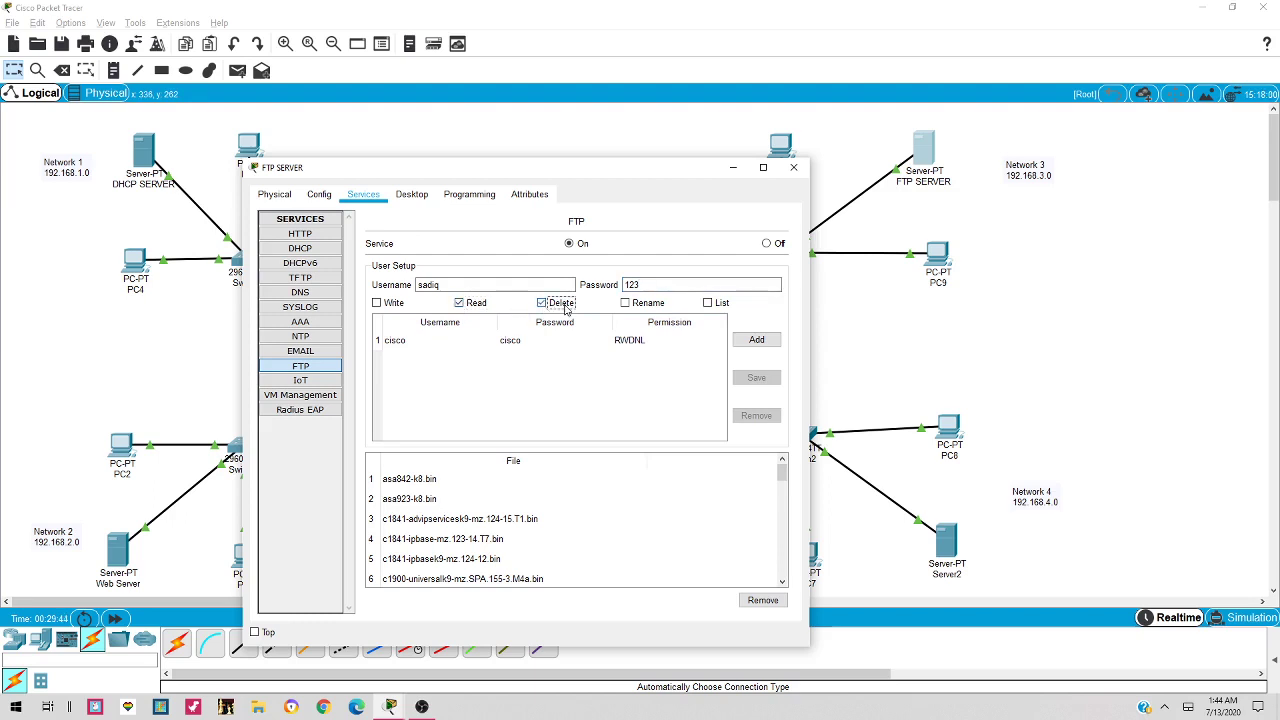
{"action": "left_click", "coordinate": [627, 305]}
{"action": "left_click", "coordinate": [708, 303]}
{"action": "left_click", "coordinate": [755, 340]}
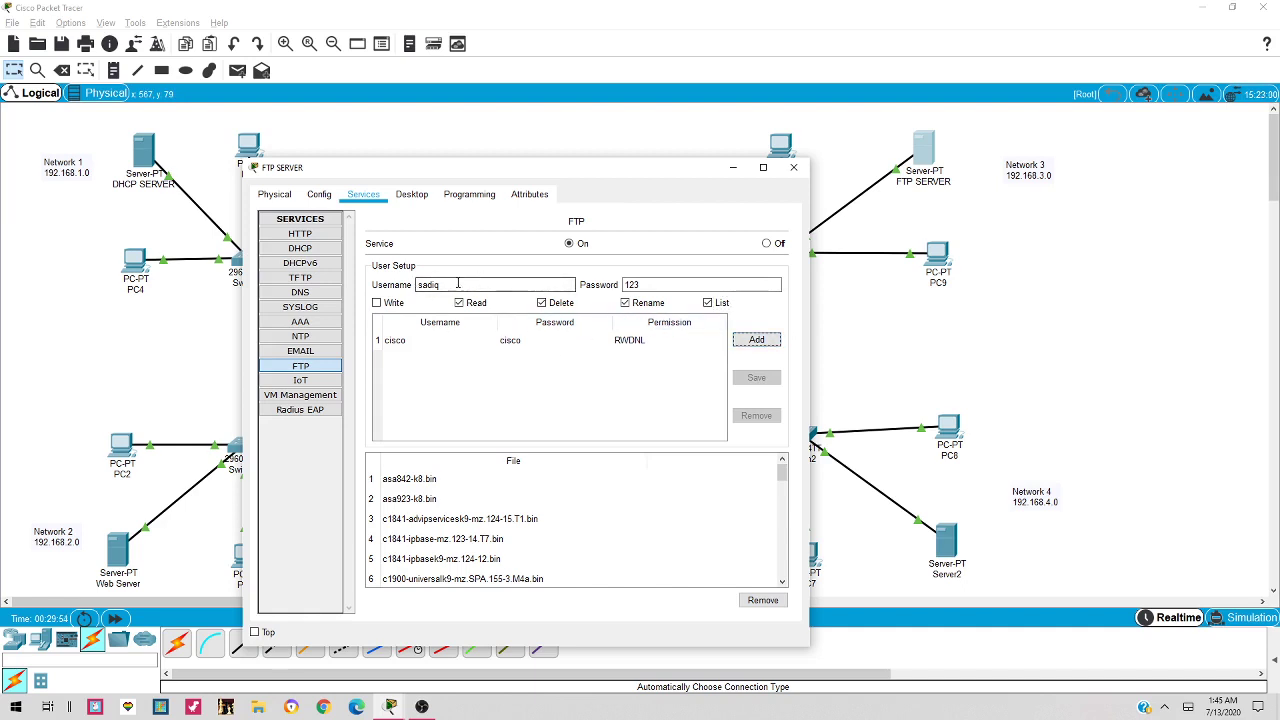
{"action": "left_click", "coordinate": [757, 341]}
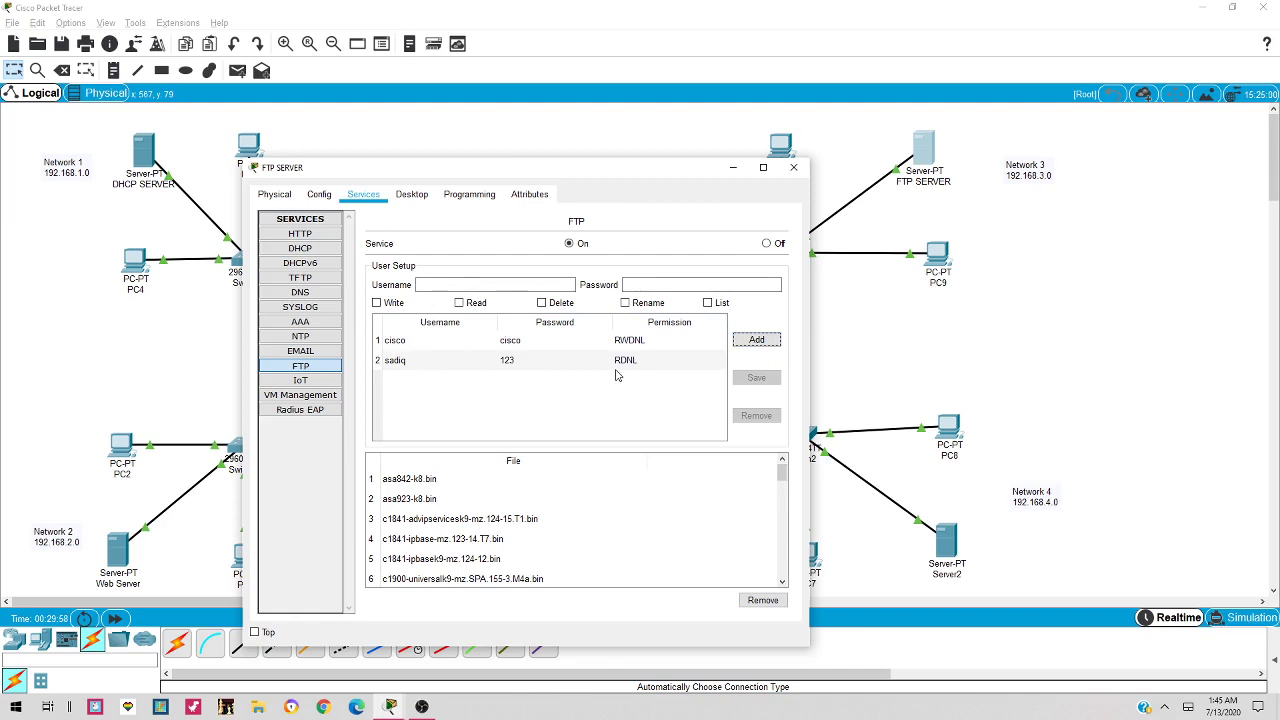
{"action": "left_click", "coordinate": [793, 168]}
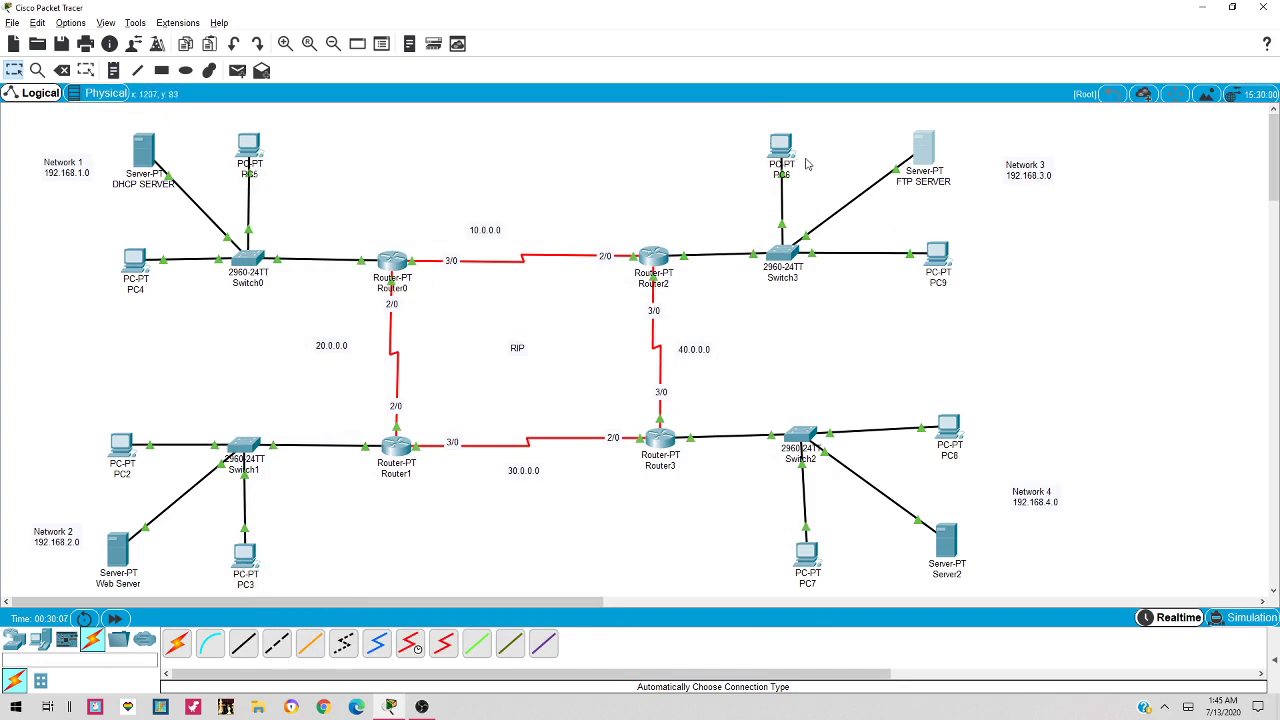
Send a simple PDU from PC3 to FTP SERVER and show the PDU list
{"action": "left_click_drag", "start_coordinate": [117, 560], "coordinate": [125, 557]}
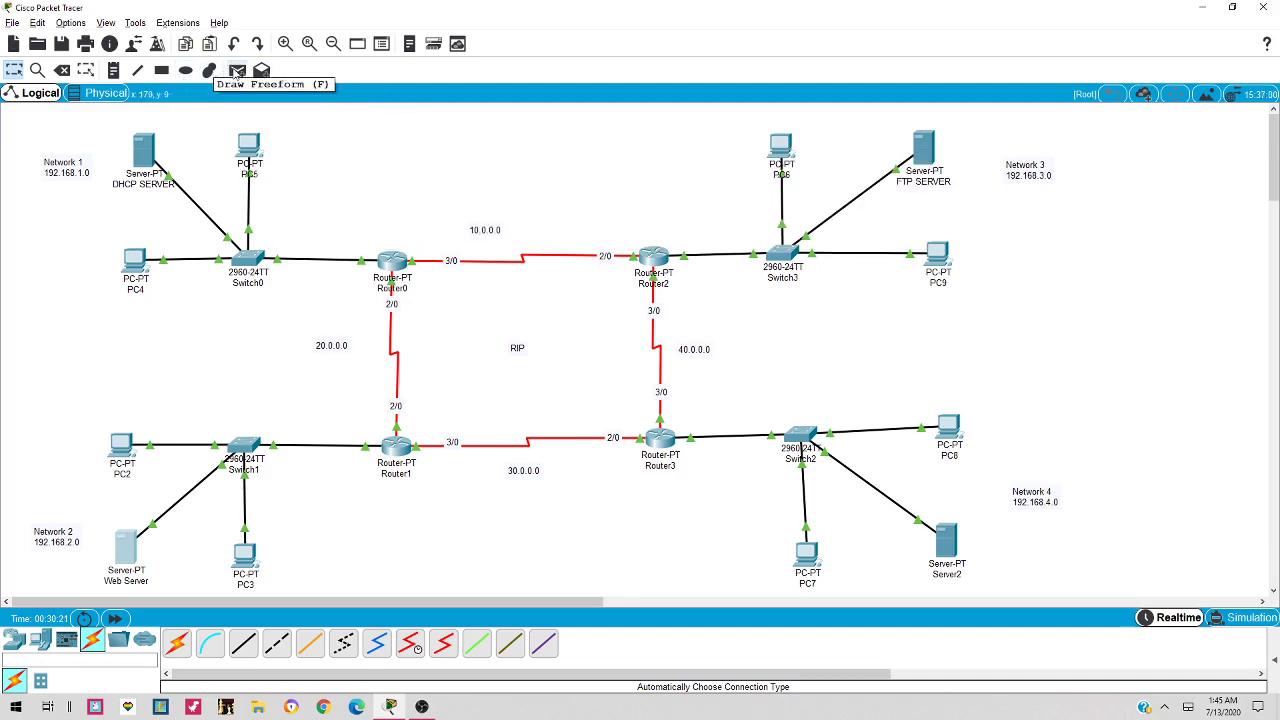
{"action": "left_click", "coordinate": [238, 71]}
{"action": "left_click", "coordinate": [246, 556]}
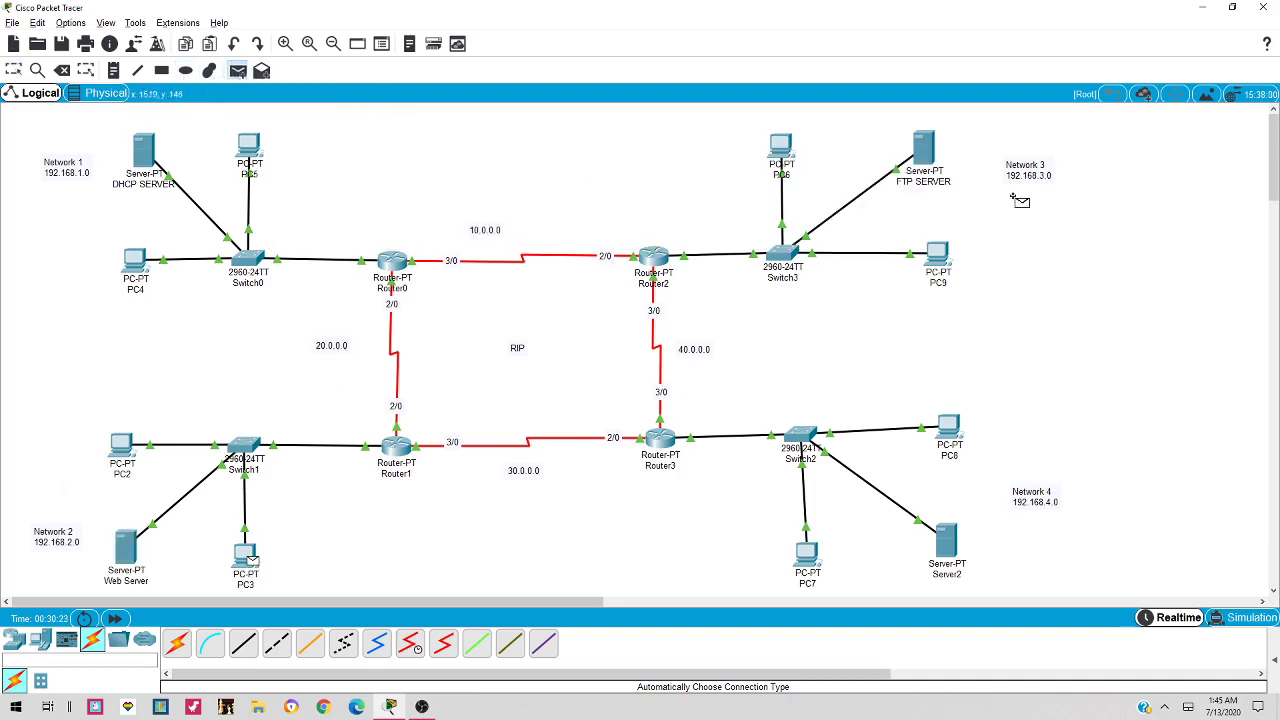
{"action": "left_click", "coordinate": [922, 147]}
{"action": "left_click", "coordinate": [1275, 663]}
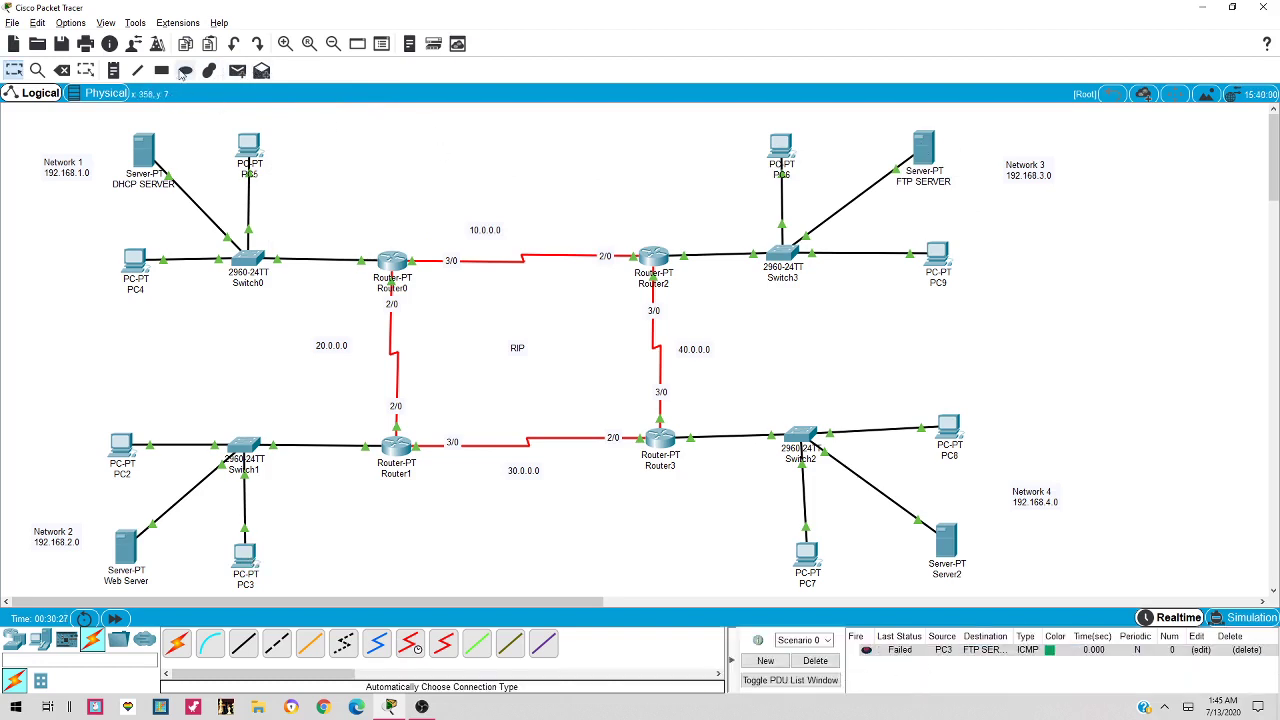
Send a second simple PDU from PC3 to FTP SERVER, then bring up PC9's desktop
{"action": "left_click", "coordinate": [237, 72]}
{"action": "left_click", "coordinate": [245, 556]}
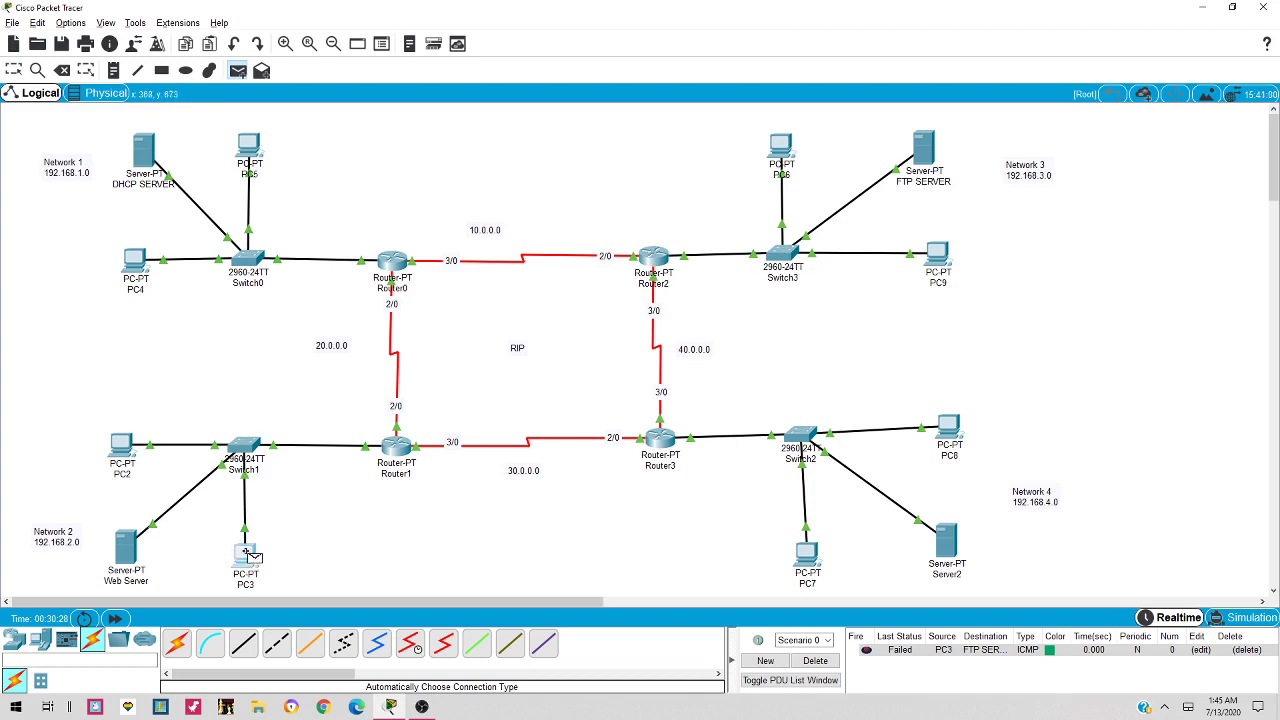
{"action": "left_click", "coordinate": [920, 150]}
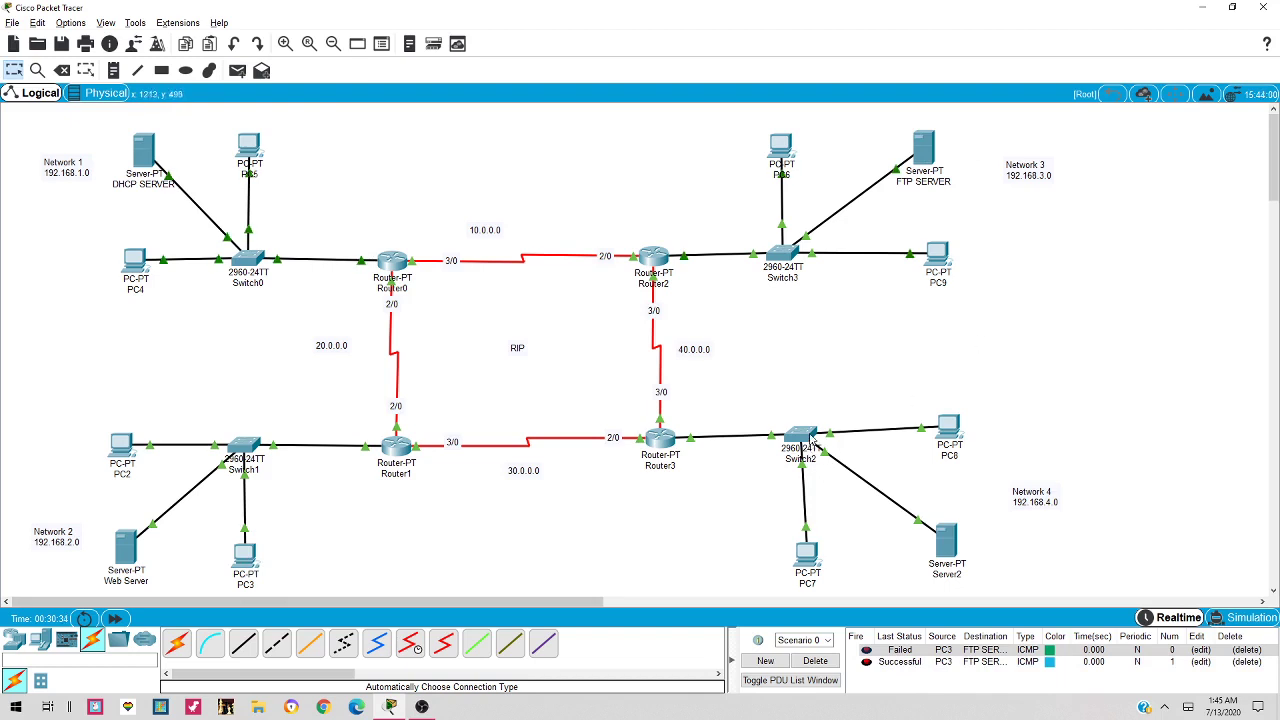
{"action": "left_click_drag", "start_coordinate": [812, 440], "coordinate": [812, 446]}
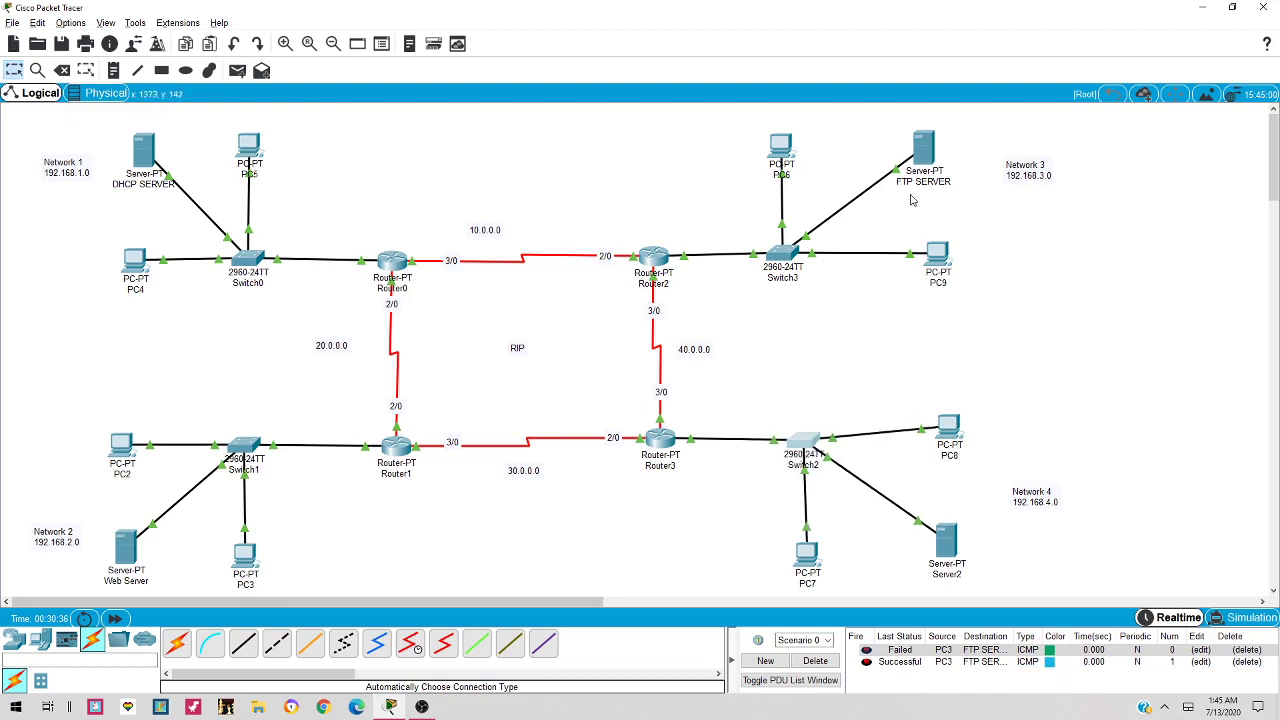
{"action": "left_click", "coordinate": [940, 256]}
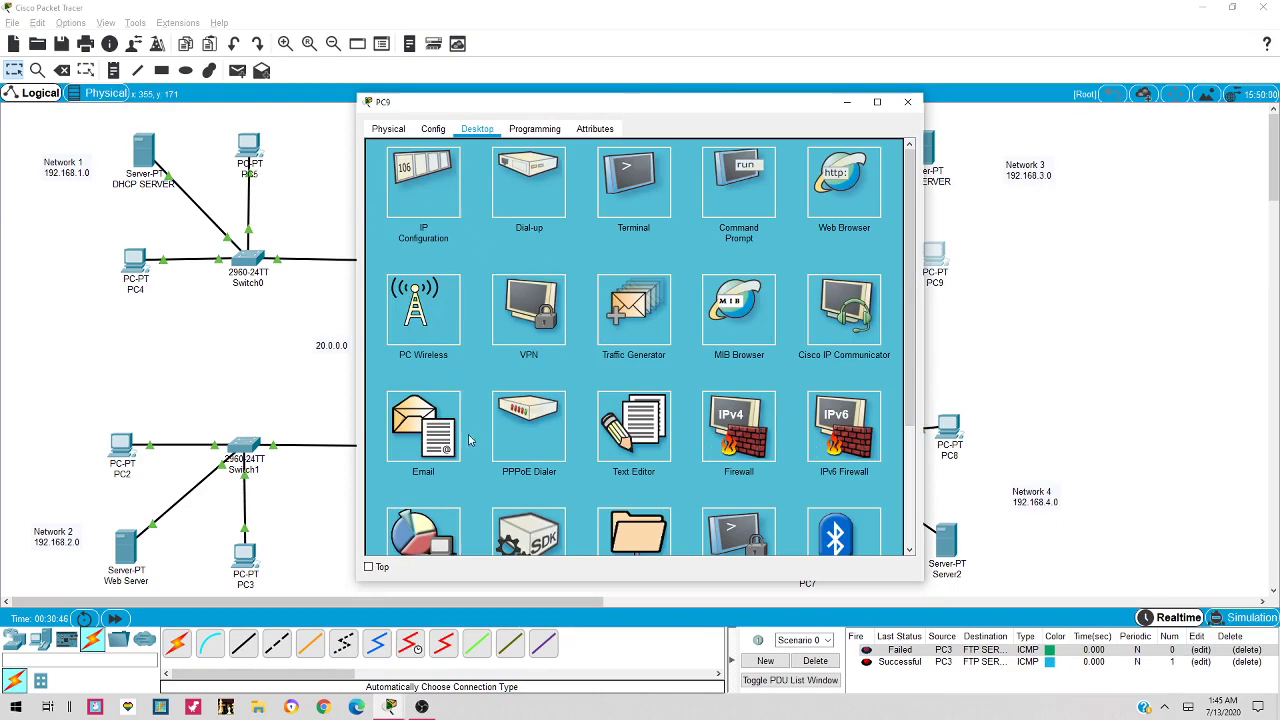
Open PC9's Command Prompt beside the topology
{"action": "left_click", "coordinate": [907, 103]}
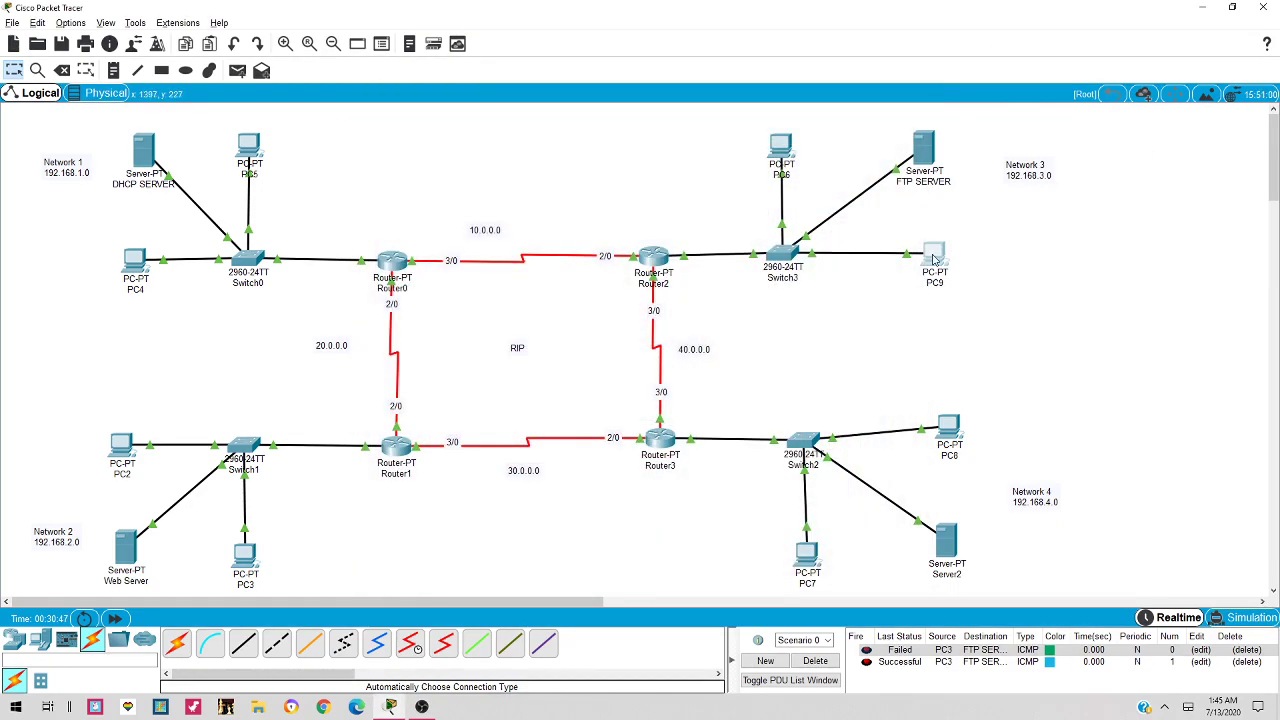
{"action": "left_click", "coordinate": [933, 259]}
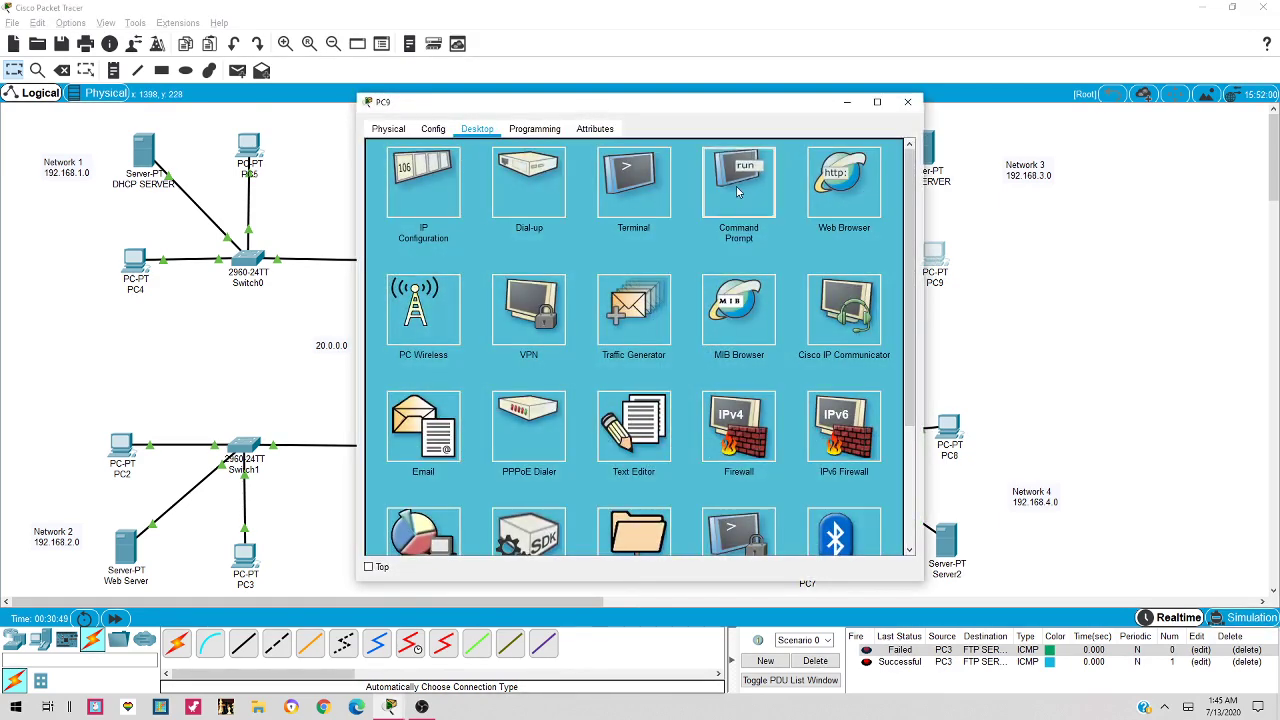
{"action": "left_click", "coordinate": [752, 188]}
{"action": "left_click_drag", "start_coordinate": [724, 106], "coordinate": [491, 200]}
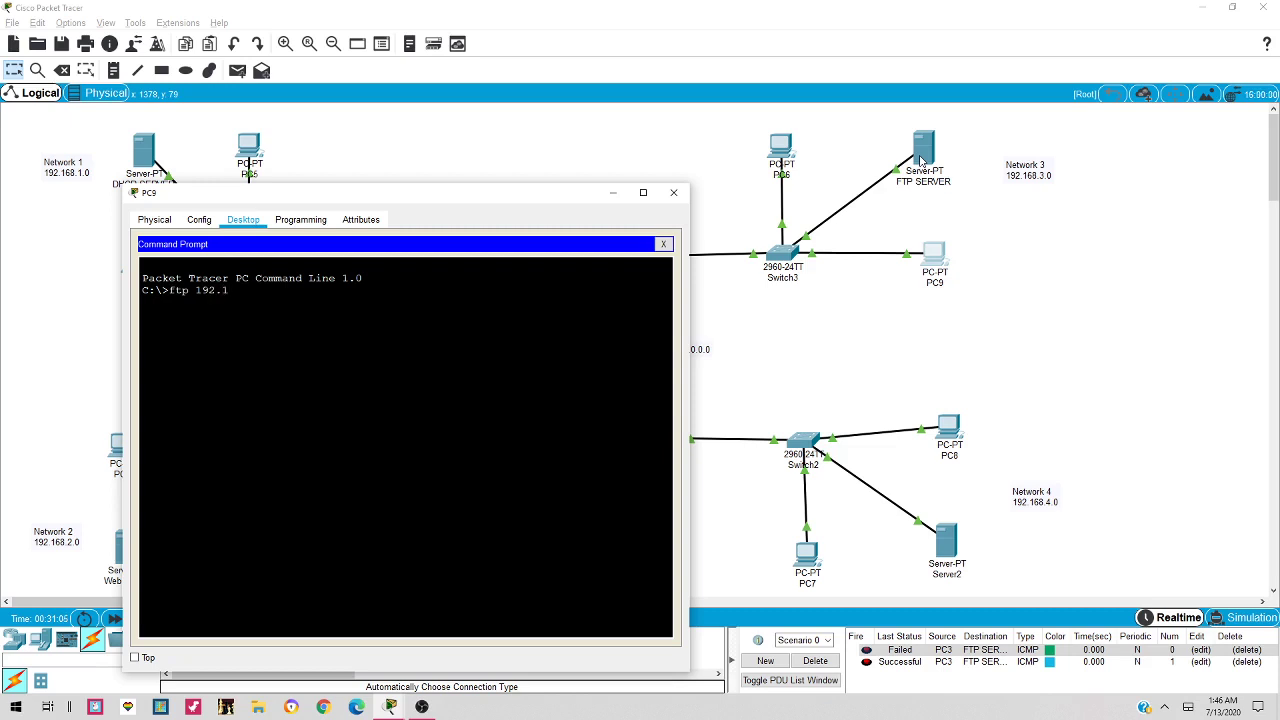
Connect to the FTP server at 192.168.3.2 and log in with the FTP username and password
{"action": "type", "text": ".2"}
{"action": "key", "text": "Return"}
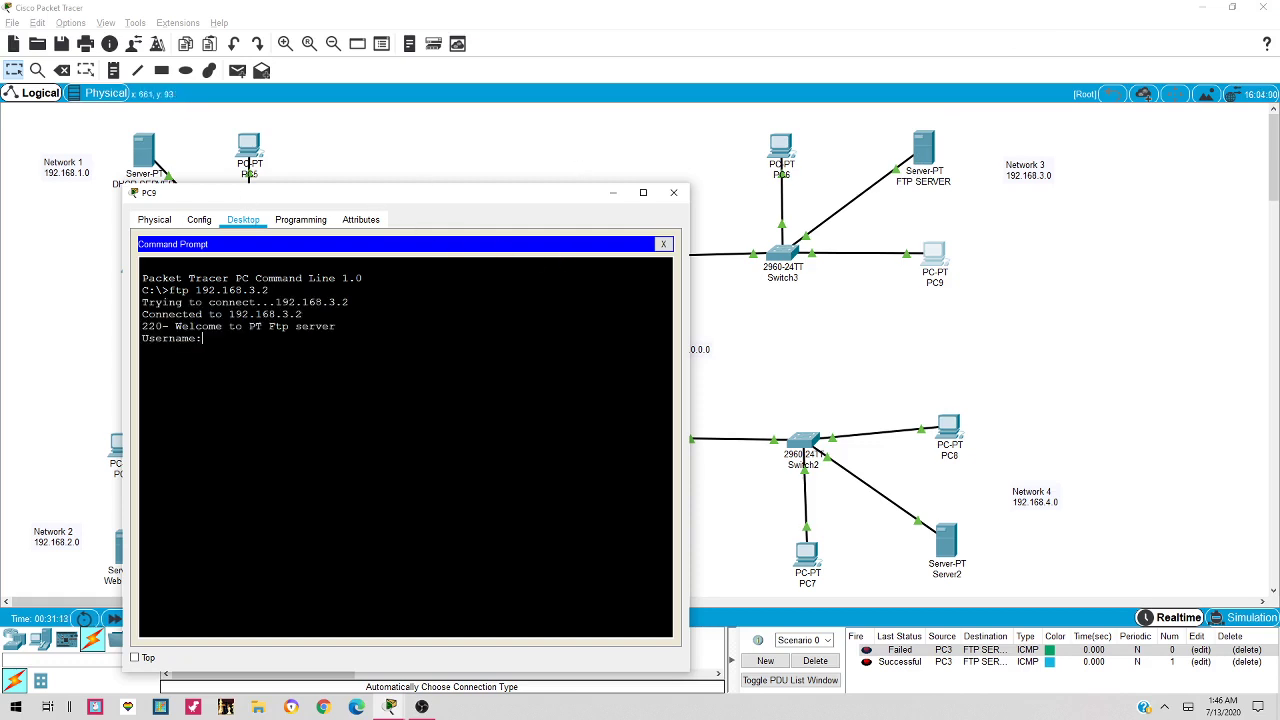
{"action": "type", "text": "sadiq"}
{"action": "key", "text": "Return"}
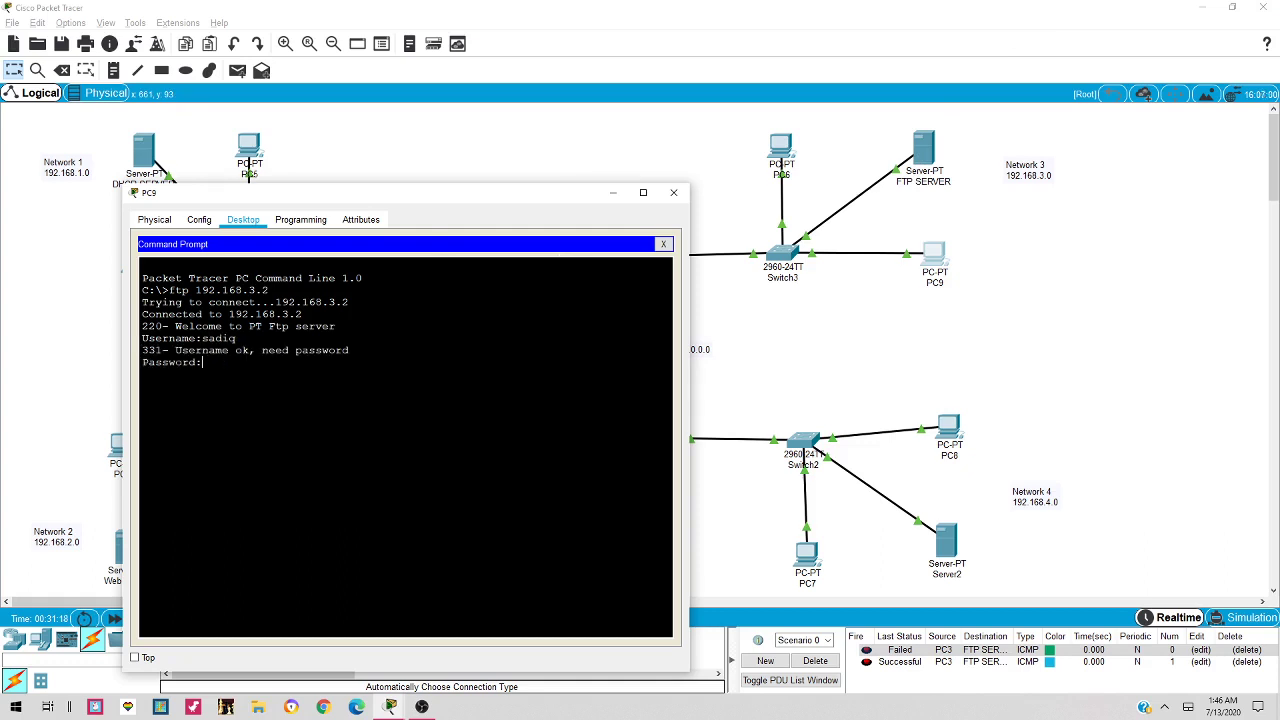
{"action": "key", "text": "Return"}
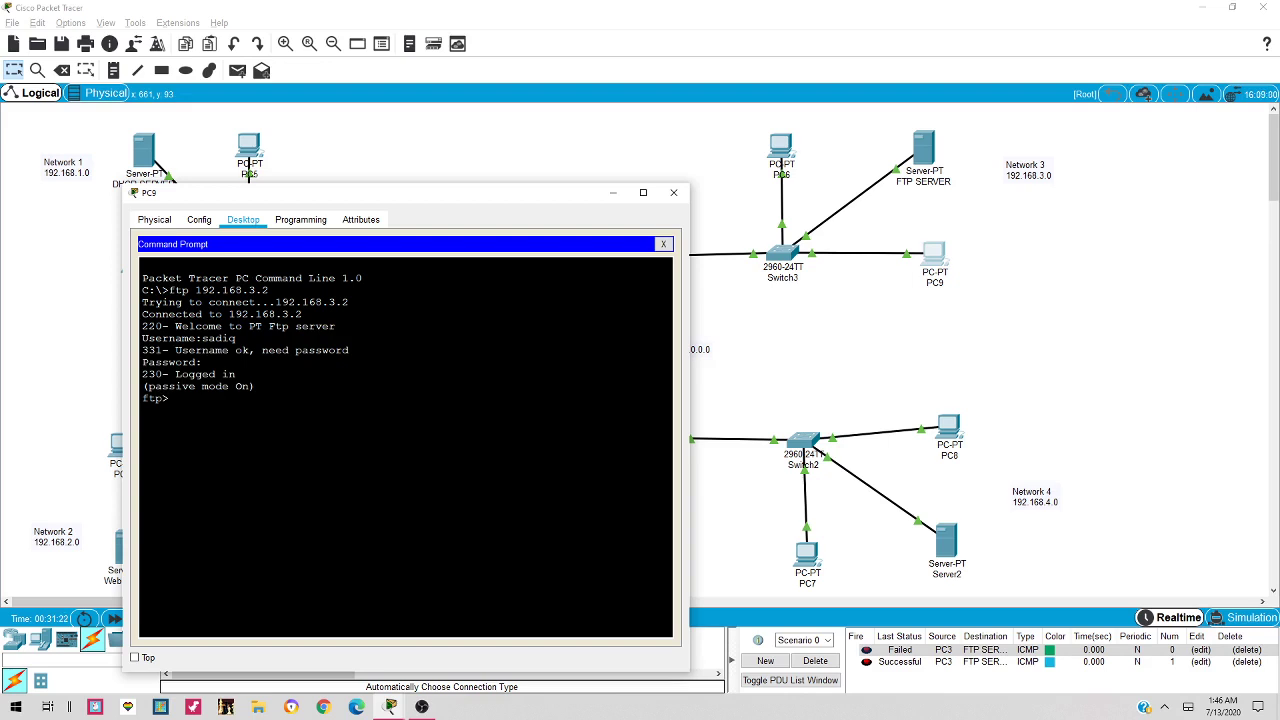
{"action": "type", "text": "dir"}
Run dir on PC9 to list the FTP server's files, including asa842-k8.bin
{"action": "key", "text": "Return"}
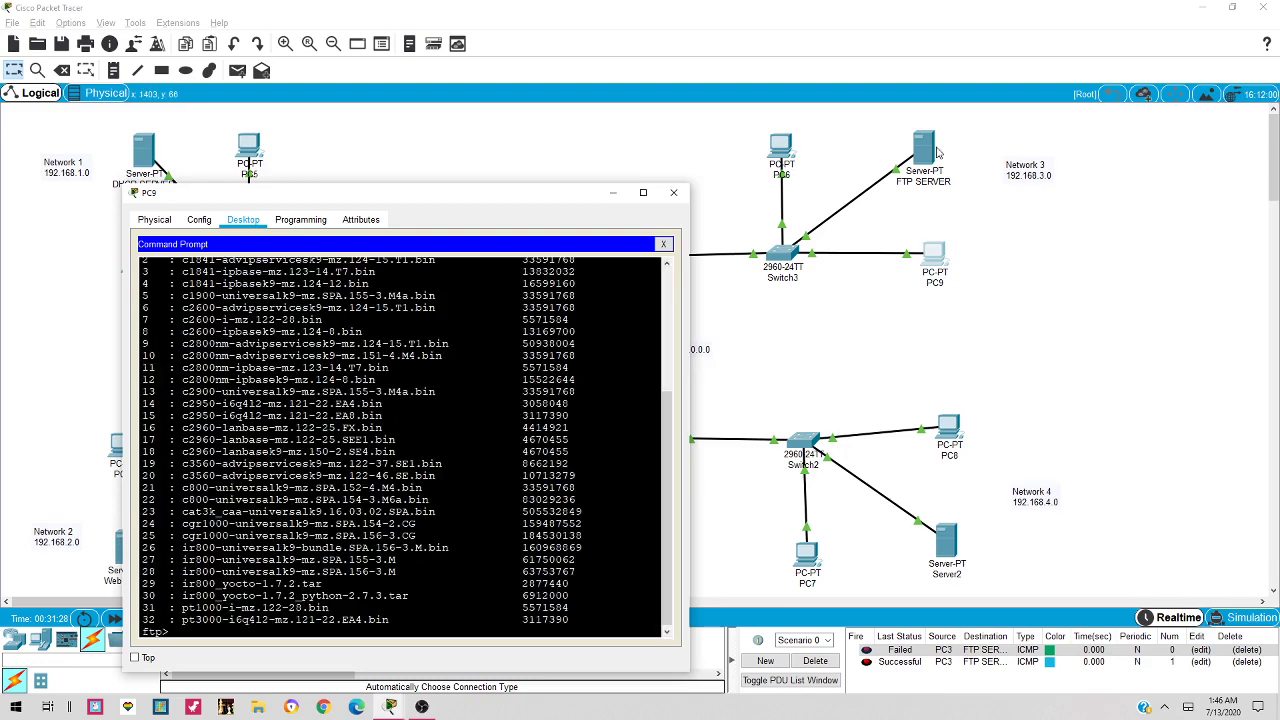
{"action": "scroll", "coordinate": [400, 445], "scroll_direction": "up", "scroll_amount": 5}
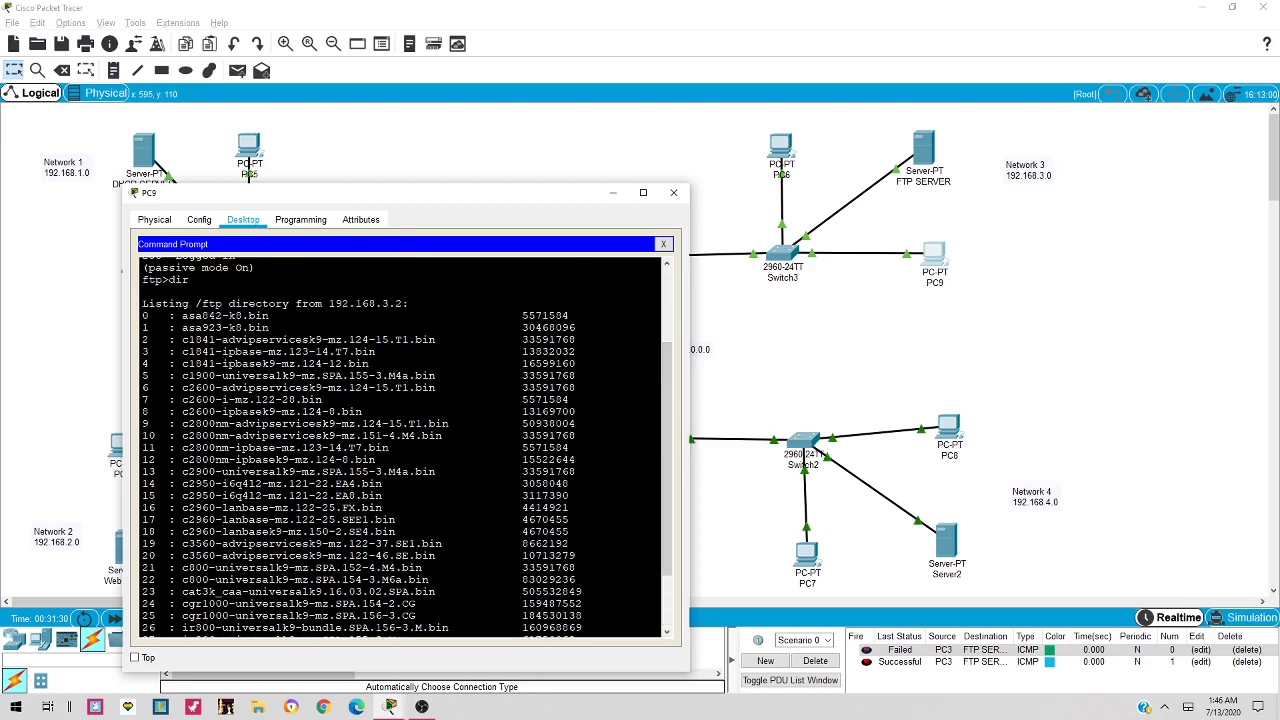
{"action": "scroll", "coordinate": [400, 445], "scroll_direction": "down", "scroll_amount": 1}
{"action": "left_click_drag", "start_coordinate": [182, 315], "coordinate": [269, 315]}
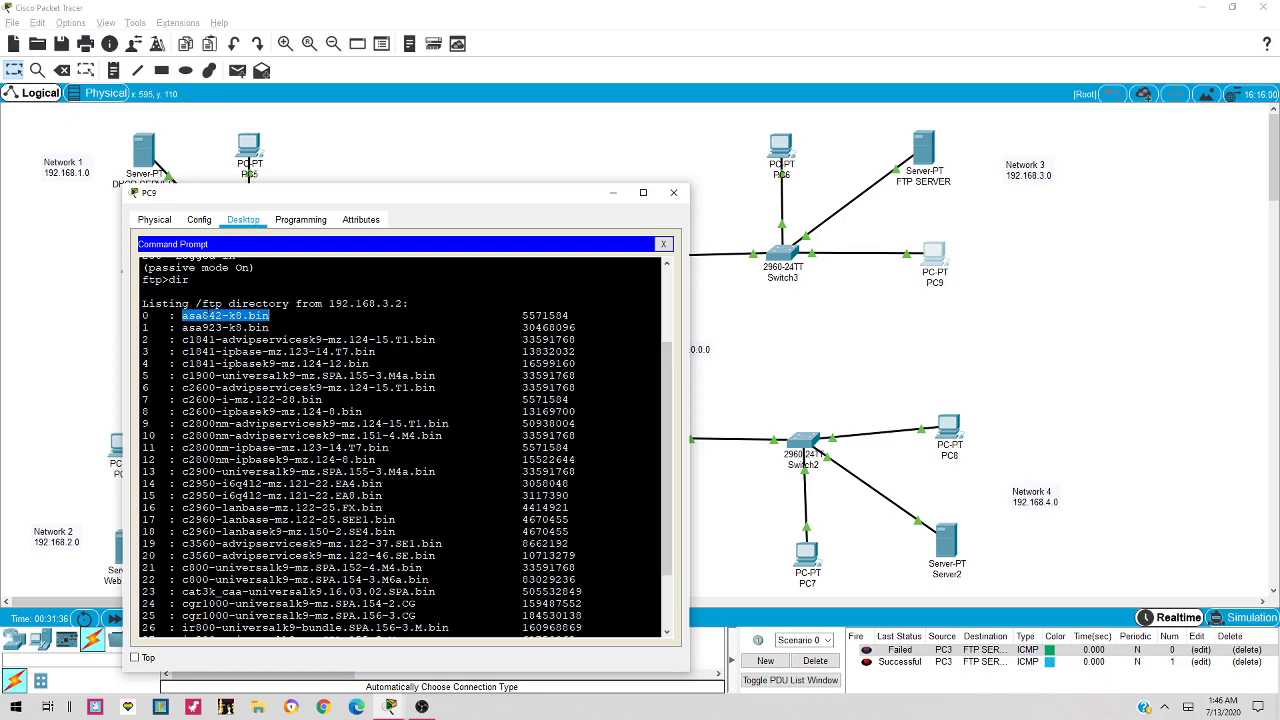
{"action": "scroll", "coordinate": [400, 445], "scroll_direction": "down", "scroll_amount": 3}
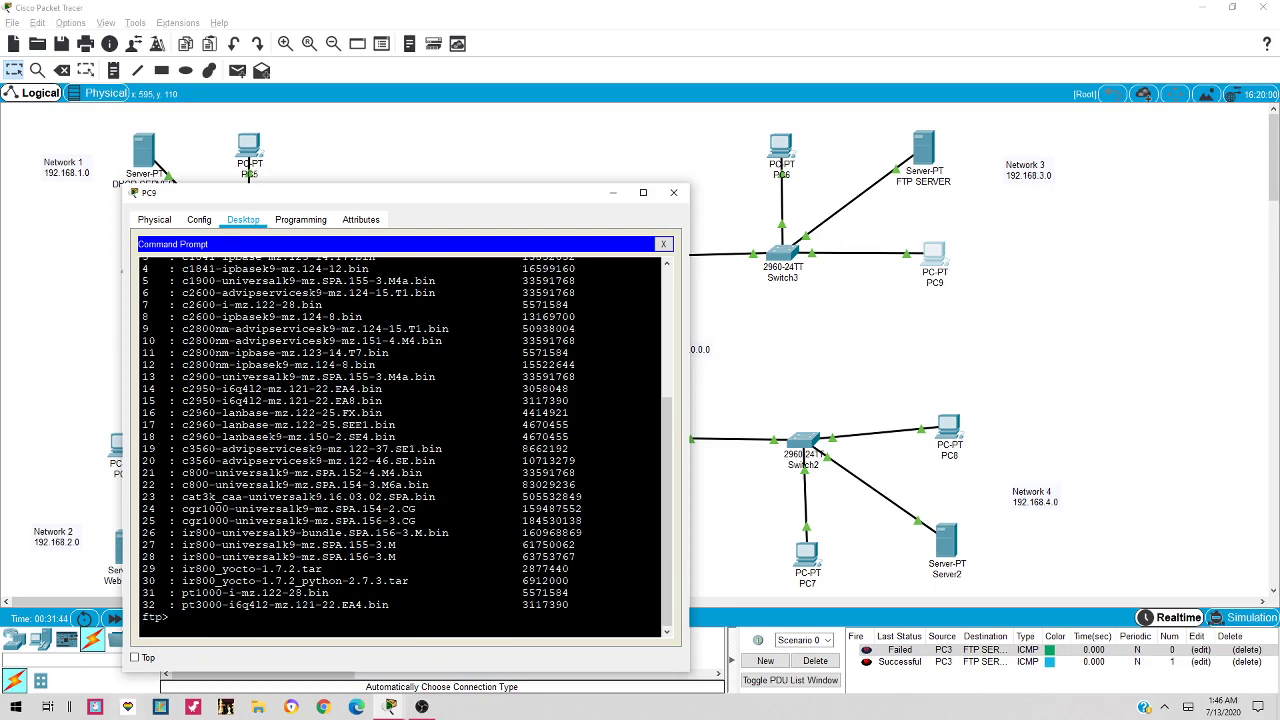
Attempt a get of asa842-k8.bin at the ftp> prompt
{"action": "type", "text": "get"}
{"action": "scroll", "coordinate": [139, 622], "scroll_direction": "up", "scroll_amount": 10}
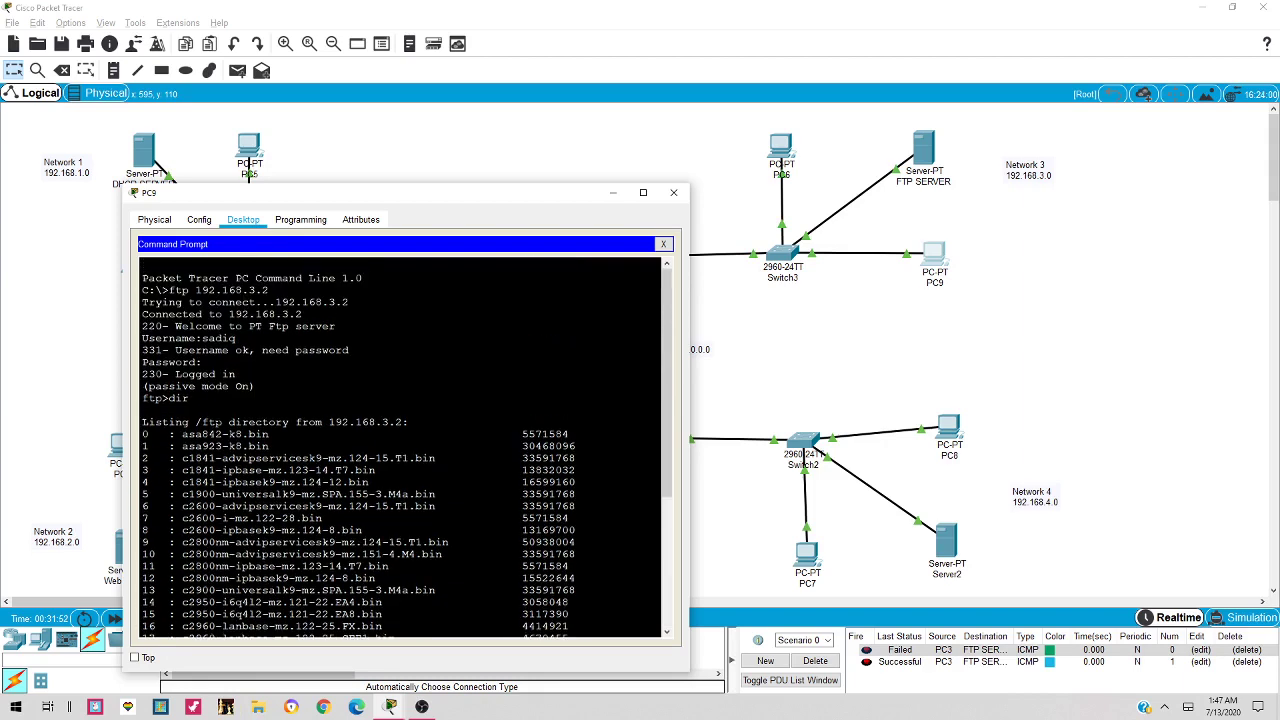
{"action": "scroll", "coordinate": [400, 450], "scroll_direction": "down", "scroll_amount": 2}
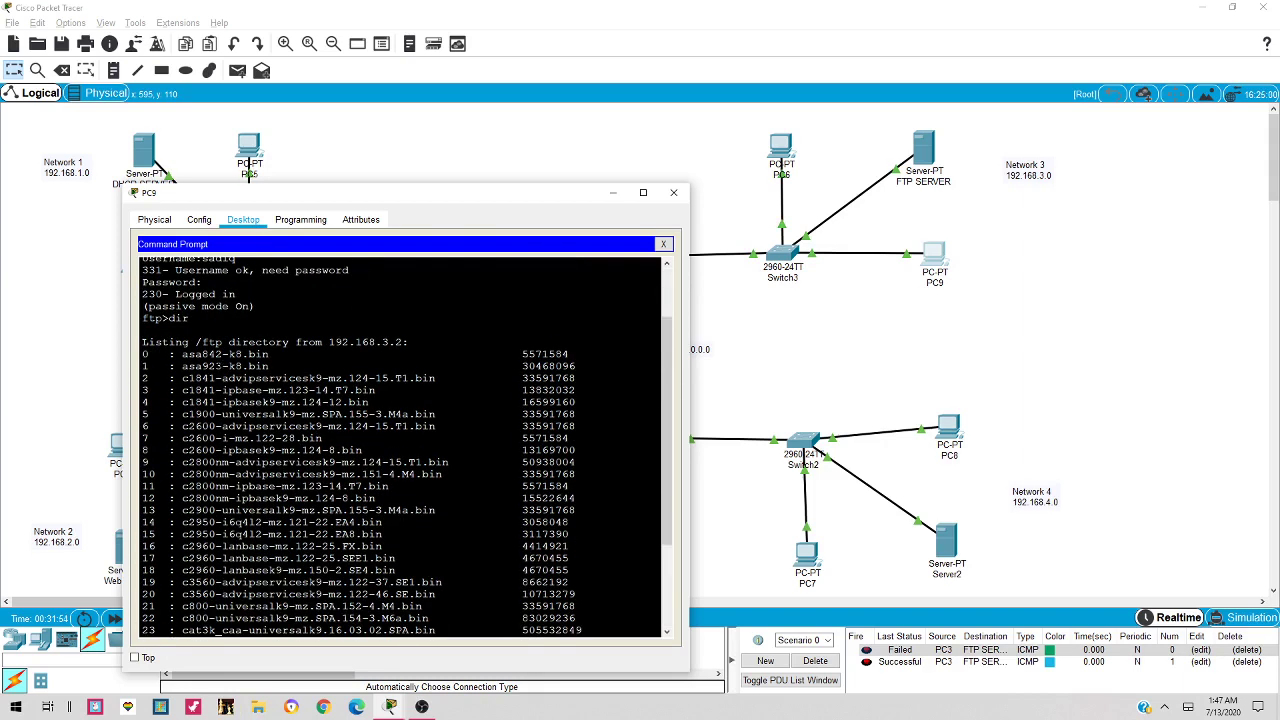
{"action": "left_click_drag", "start_coordinate": [182, 354], "coordinate": [269, 354]}
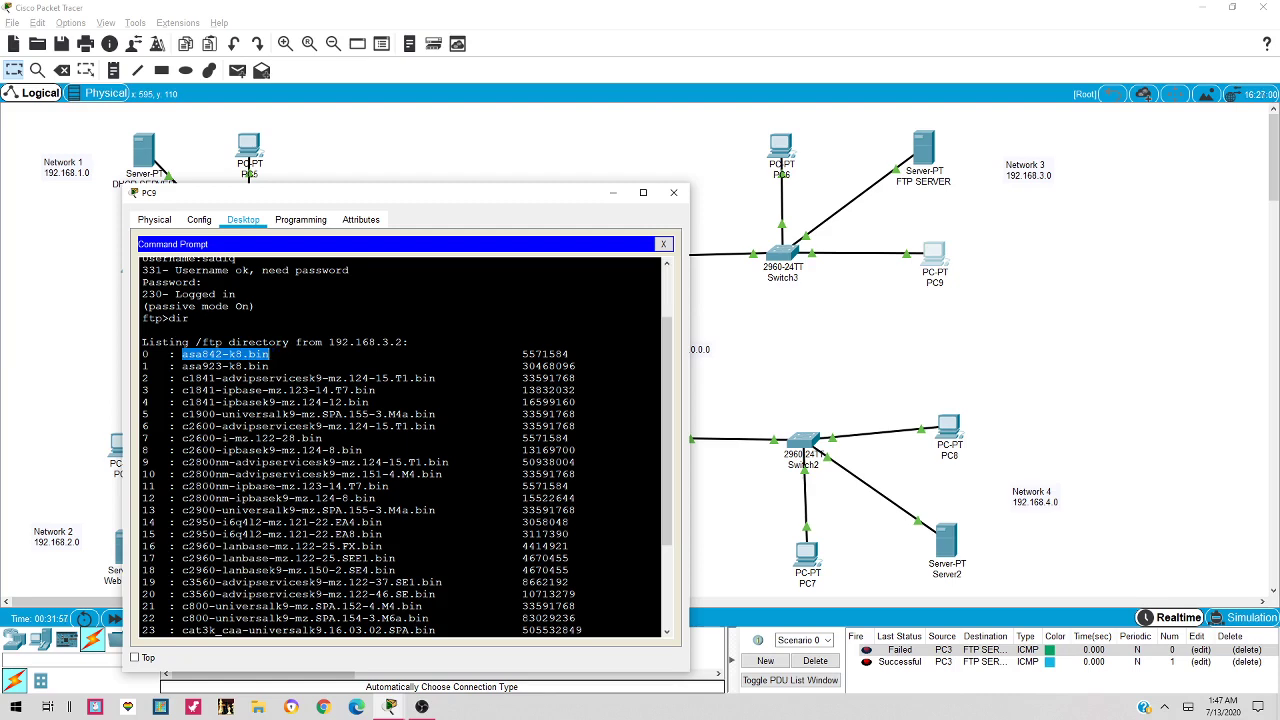
{"action": "type", "text": "get"}
{"action": "key", "text": "ctrl+c"}
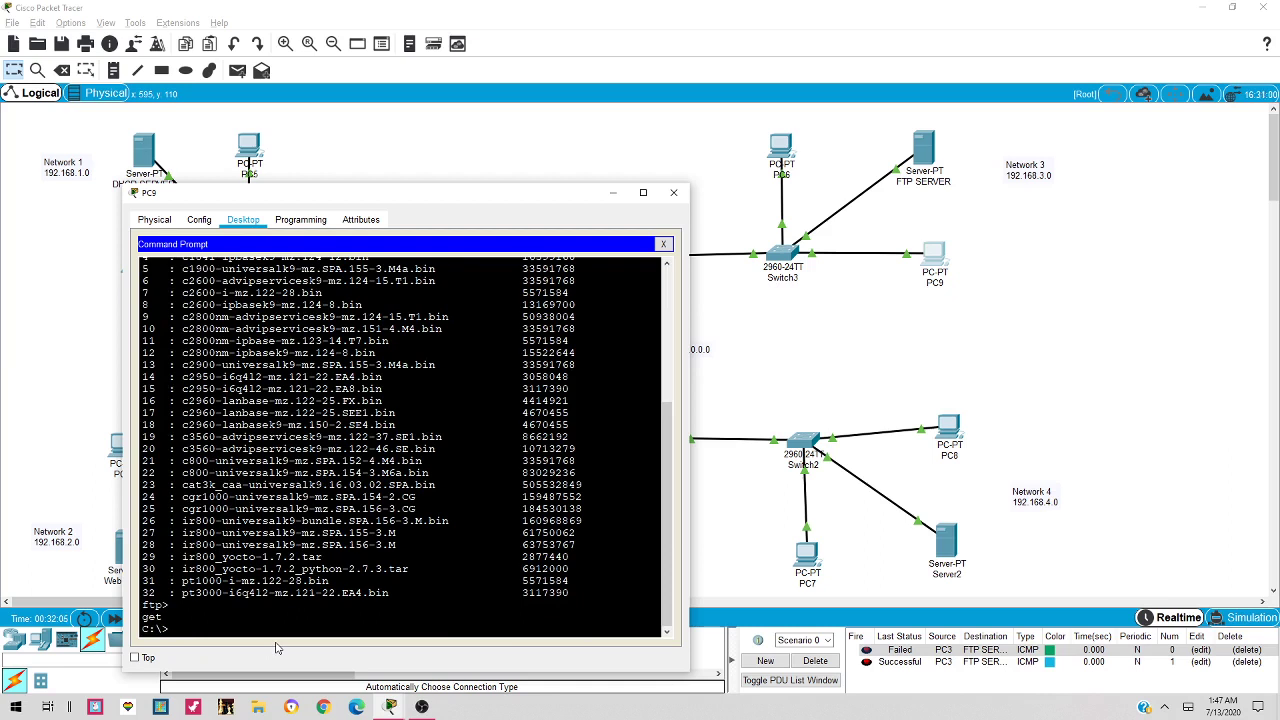
Try ftp 192.168.2.3, which times out, then switch from PC9 to PC6
{"action": "type", "text": "ftp 192.168.2.3"}
{"action": "key", "text": "Return"}
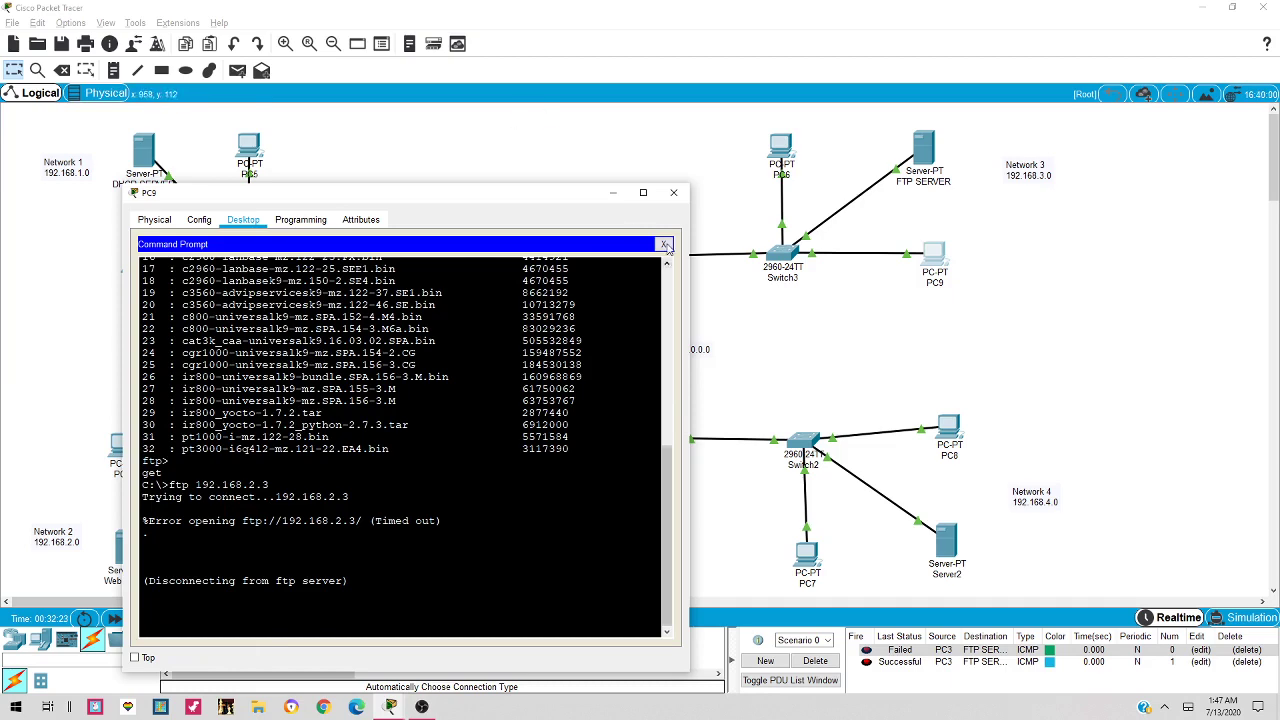
{"action": "left_click", "coordinate": [665, 245]}
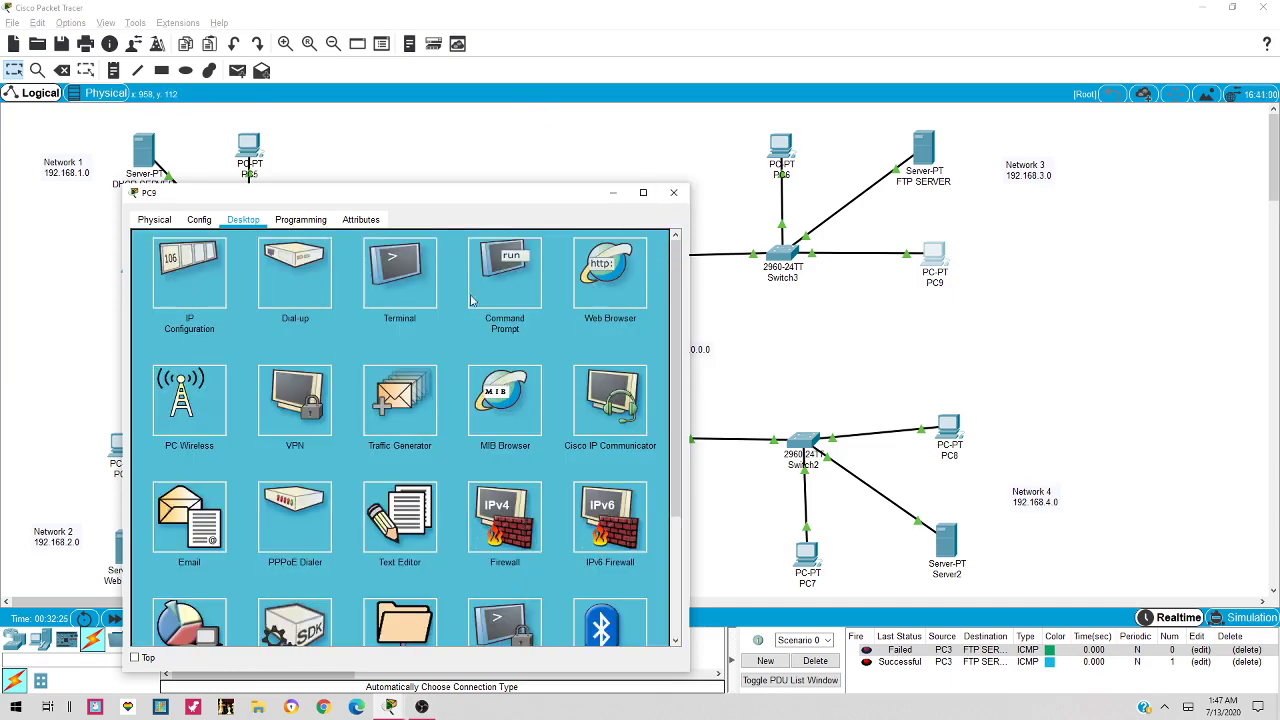
{"action": "left_click", "coordinate": [504, 272]}
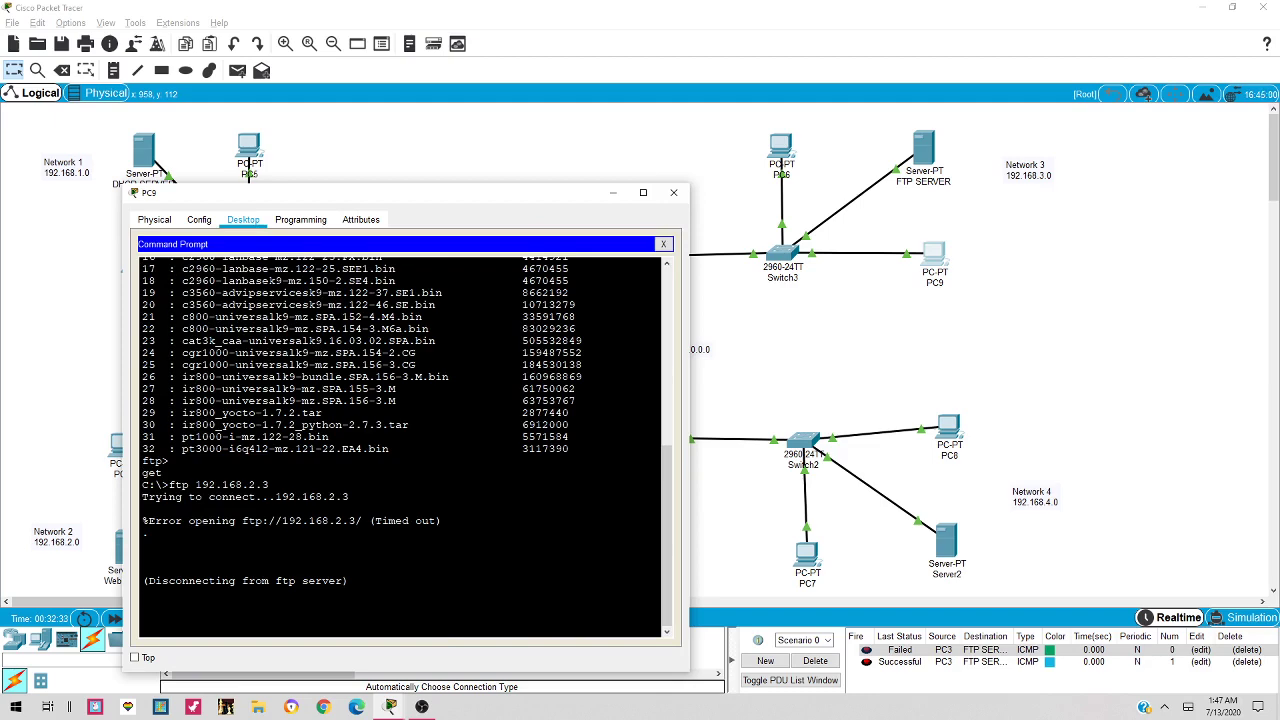
{"action": "left_click", "coordinate": [673, 192]}
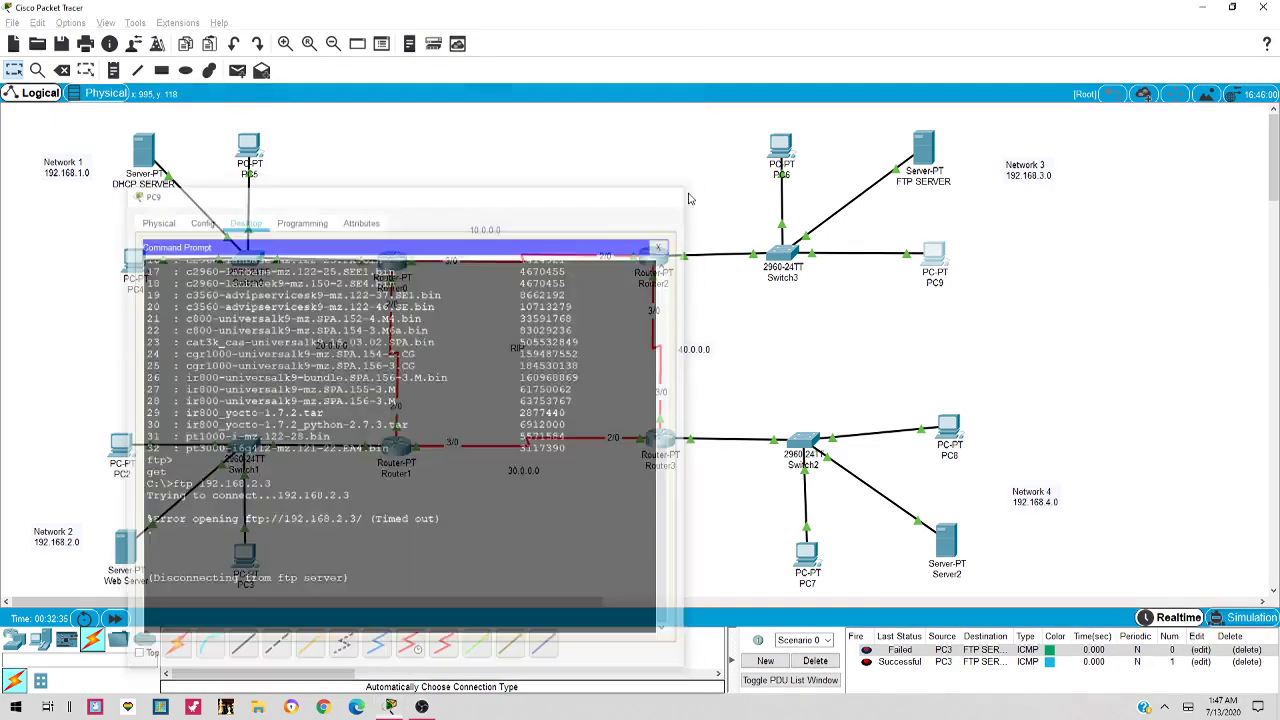
{"action": "left_click", "coordinate": [781, 148]}
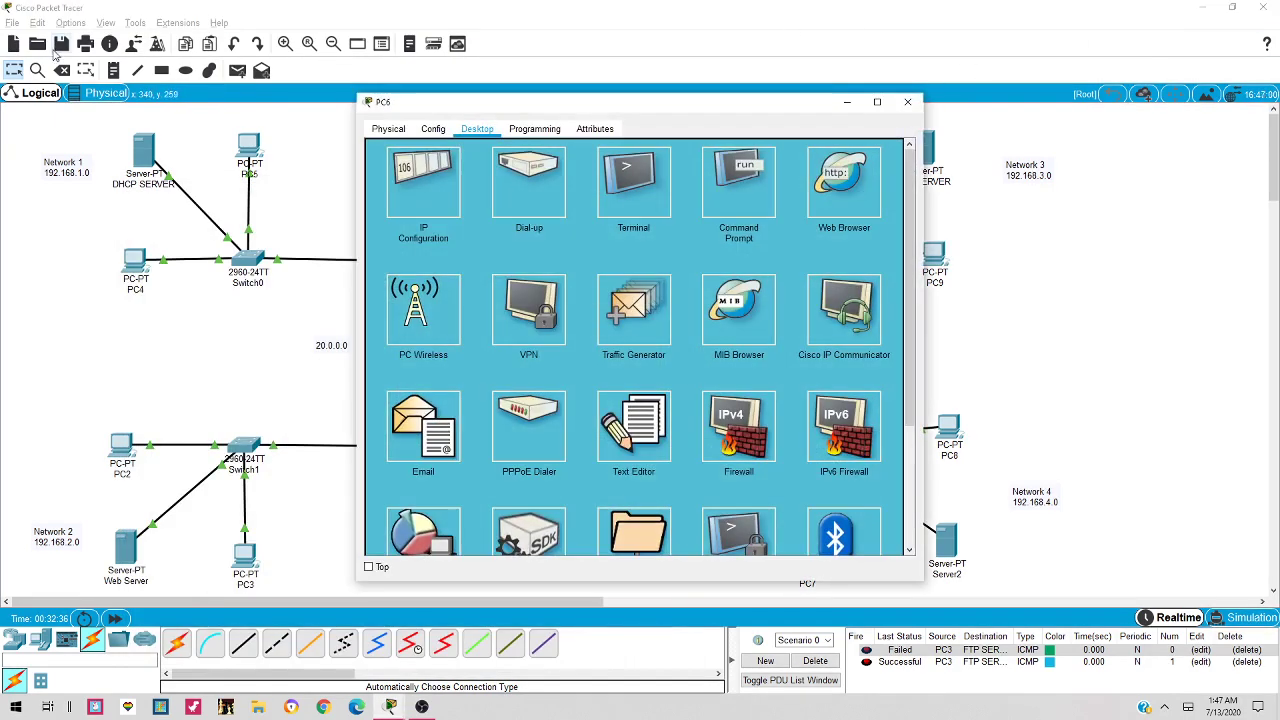
From PC6's Command Prompt, run ftp 192.168.3.2
{"action": "left_click", "coordinate": [743, 212]}
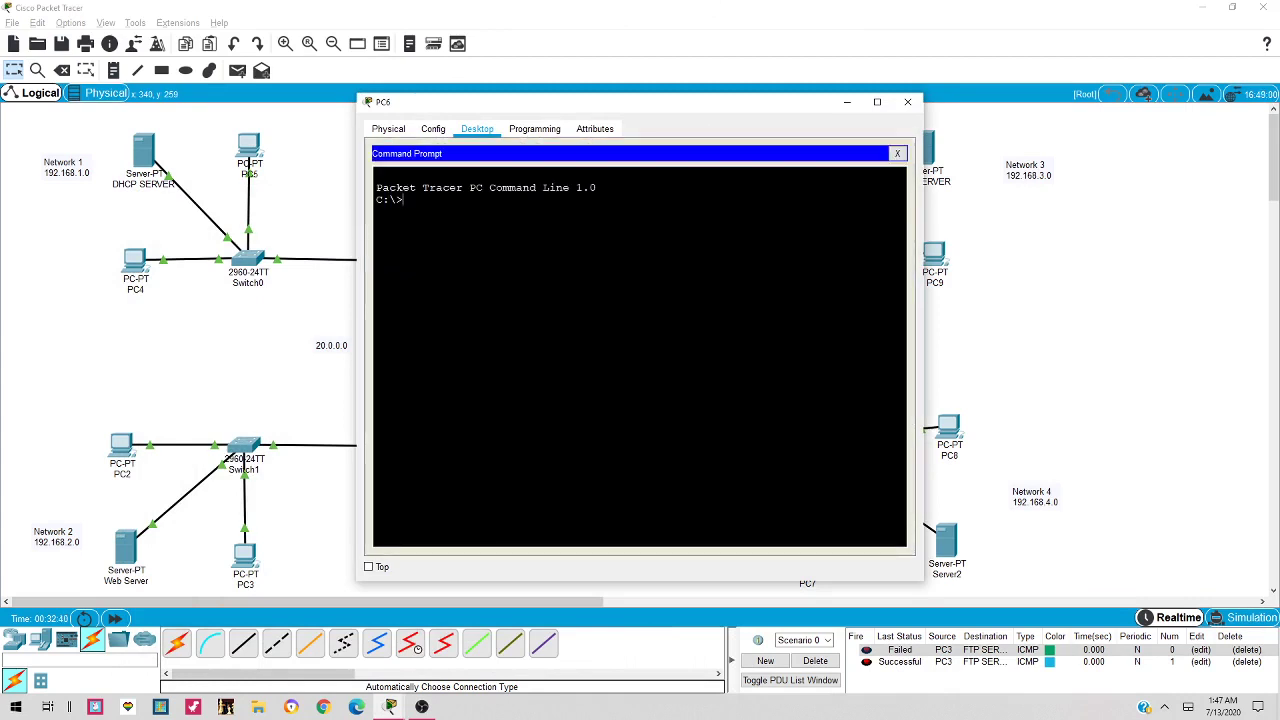
{"action": "type", "text": "ftp 192.168.2.3"}
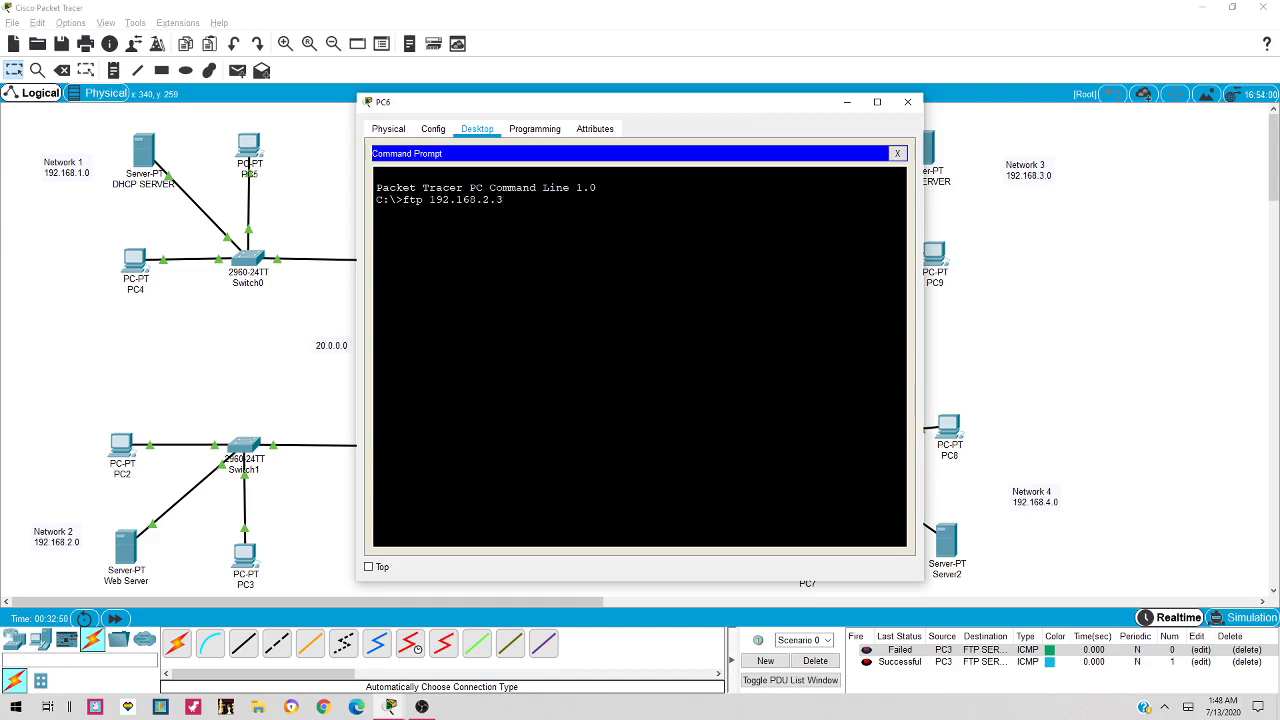
{"action": "key", "text": "BackSpace"}
{"action": "key", "text": "BackSpace"}
{"action": "key", "text": "BackSpace"}
{"action": "type", "text": "3.2"}
{"action": "left_click_drag", "start_coordinate": [783, 111], "coordinate": [586, 117]}
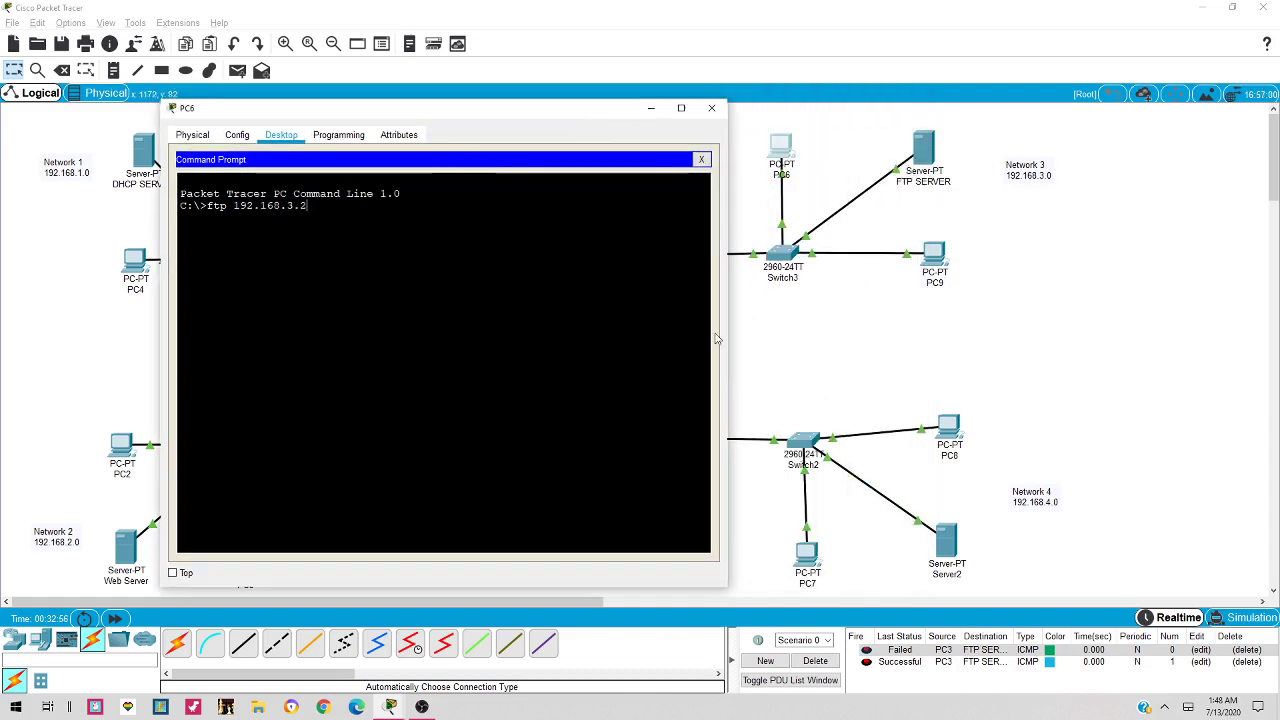
{"action": "key", "text": "Return"}
Log in with the FTP username and password, run dir, and start a get of asa842
{"action": "type", "text": "sadiq"}
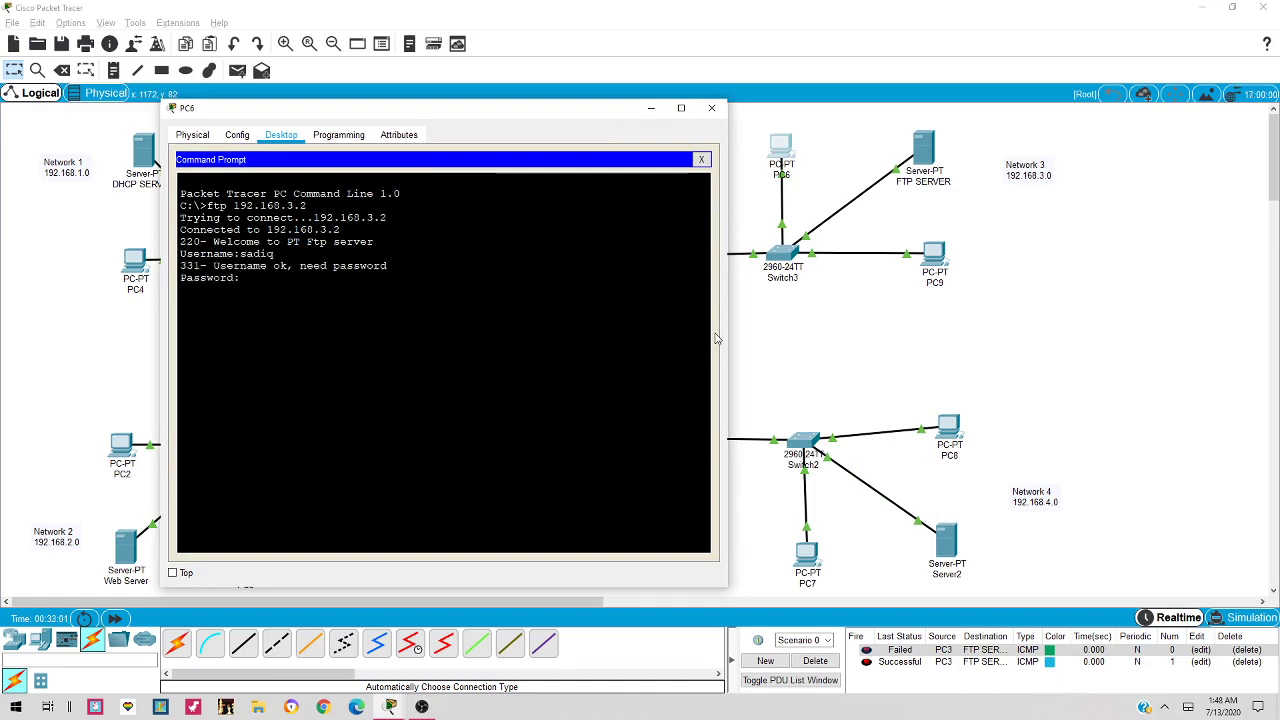
{"action": "key", "text": "Return"}
{"action": "type", "text": "dir"}
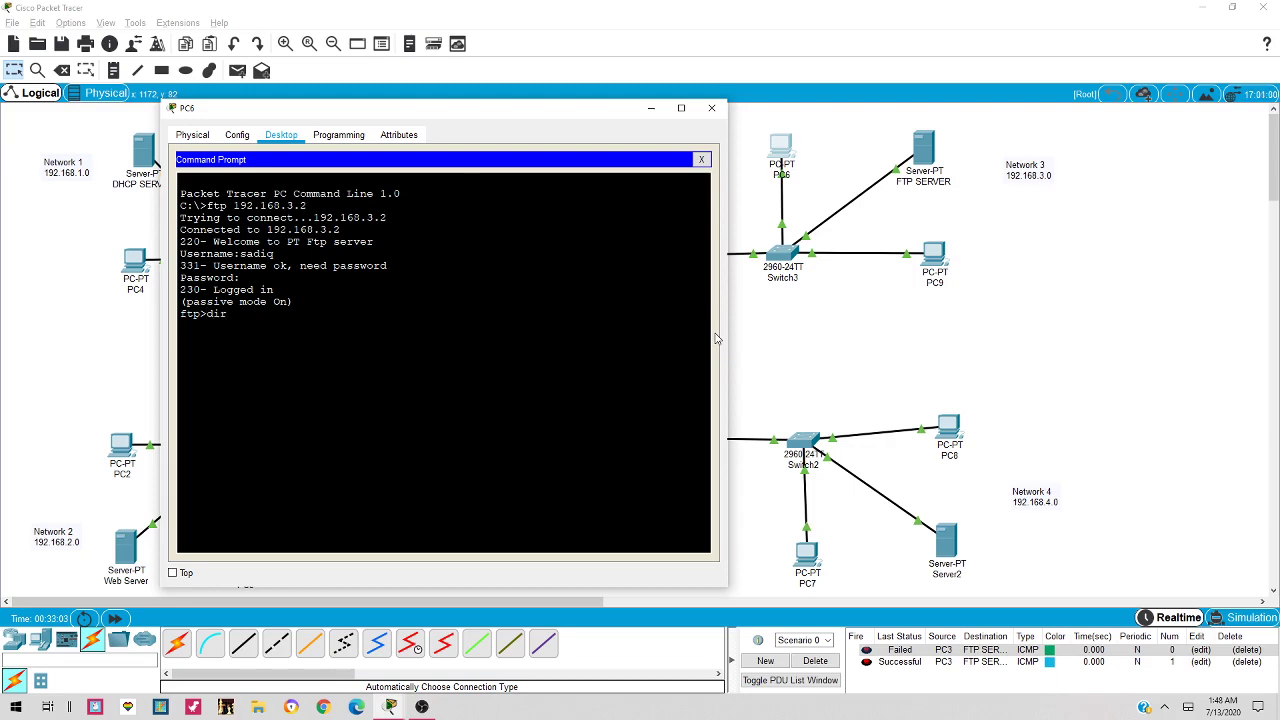
{"action": "key", "text": "Return"}
{"action": "scroll", "coordinate": [440, 360], "scroll_direction": "up", "scroll_amount": 2}
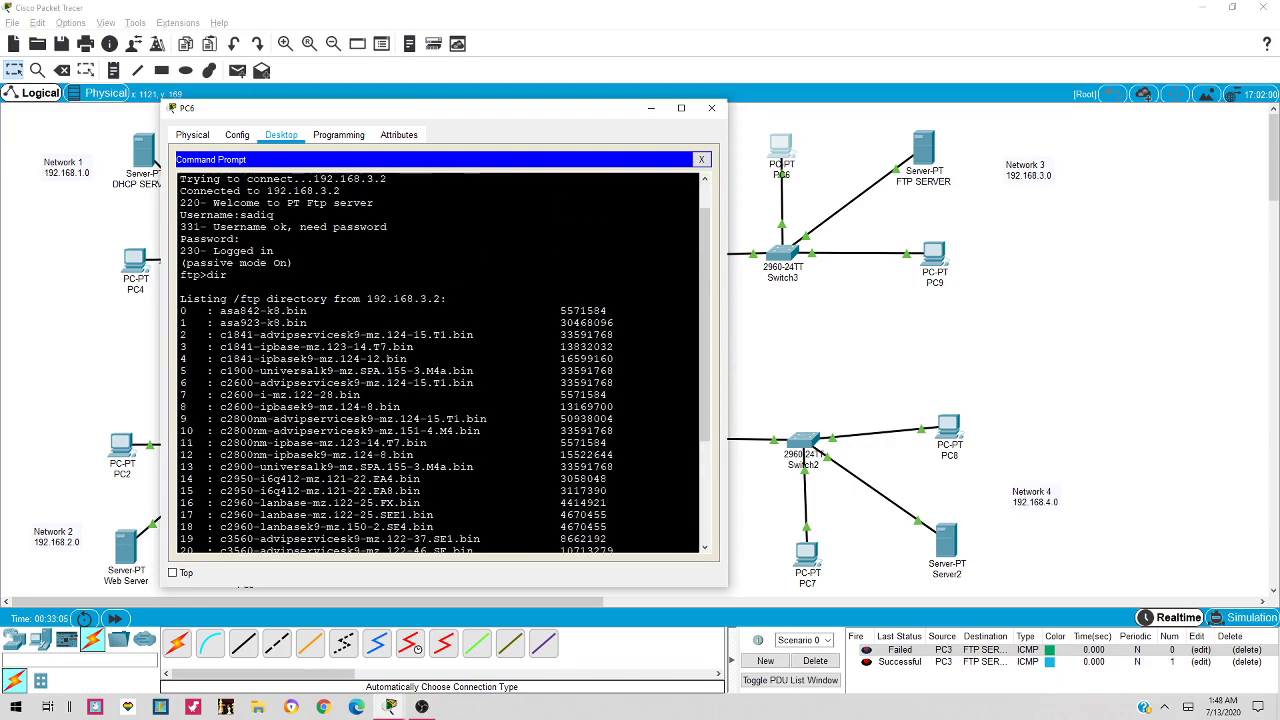
{"action": "scroll", "coordinate": [440, 360], "scroll_direction": "down", "scroll_amount": 4}
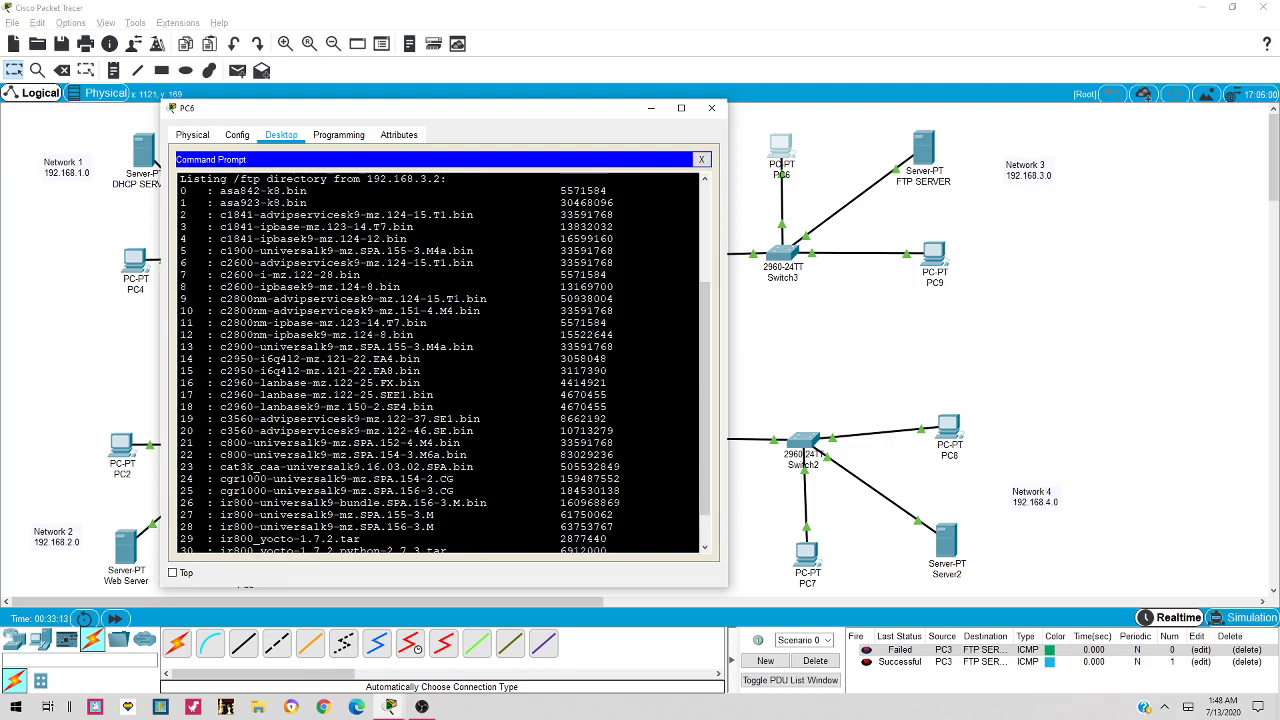
{"action": "scroll", "coordinate": [440, 360], "scroll_direction": "down", "scroll_amount": 1}
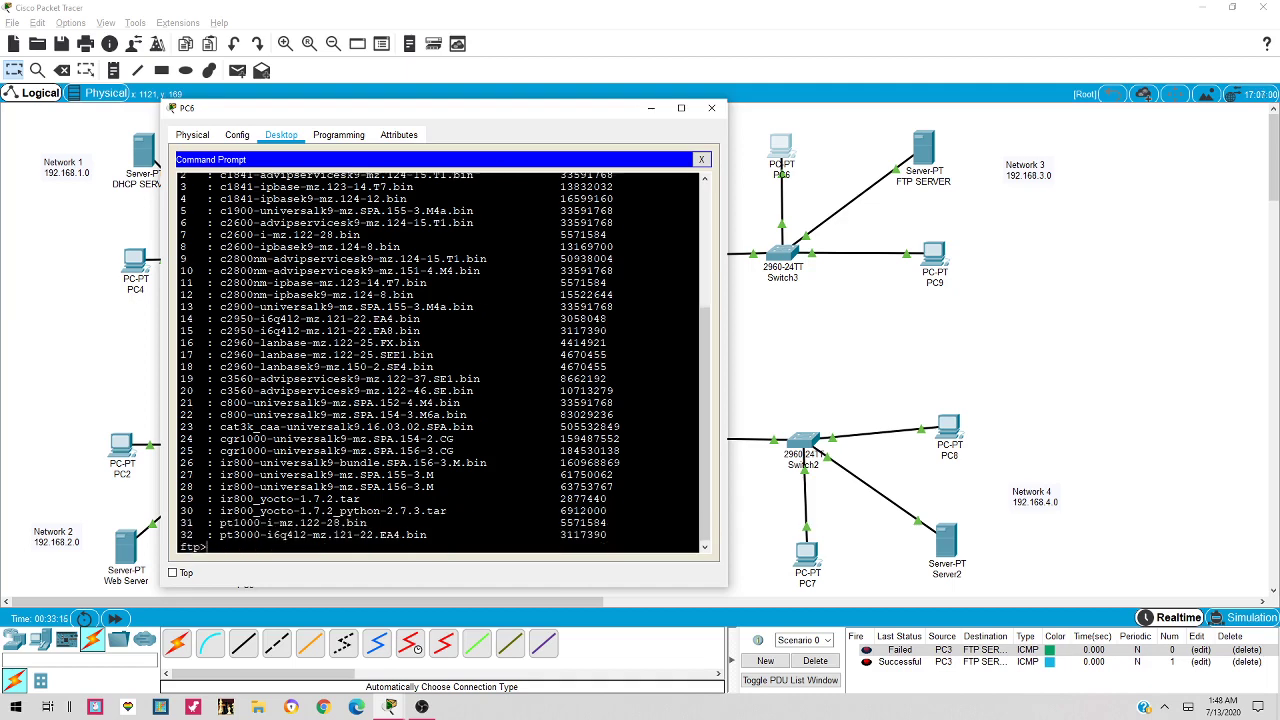
{"action": "type", "text": "g"}
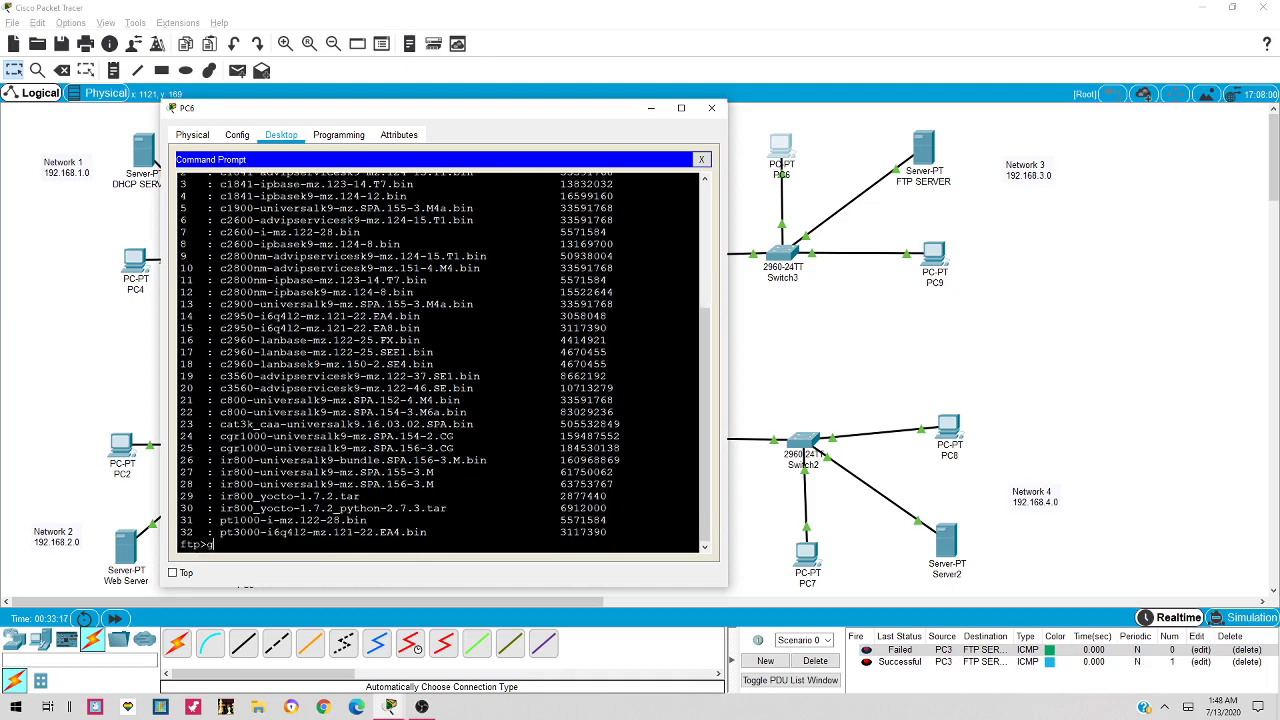
{"action": "type", "text": "et asa842"}
{"action": "scroll", "coordinate": [440, 360], "scroll_direction": "up", "scroll_amount": 4}
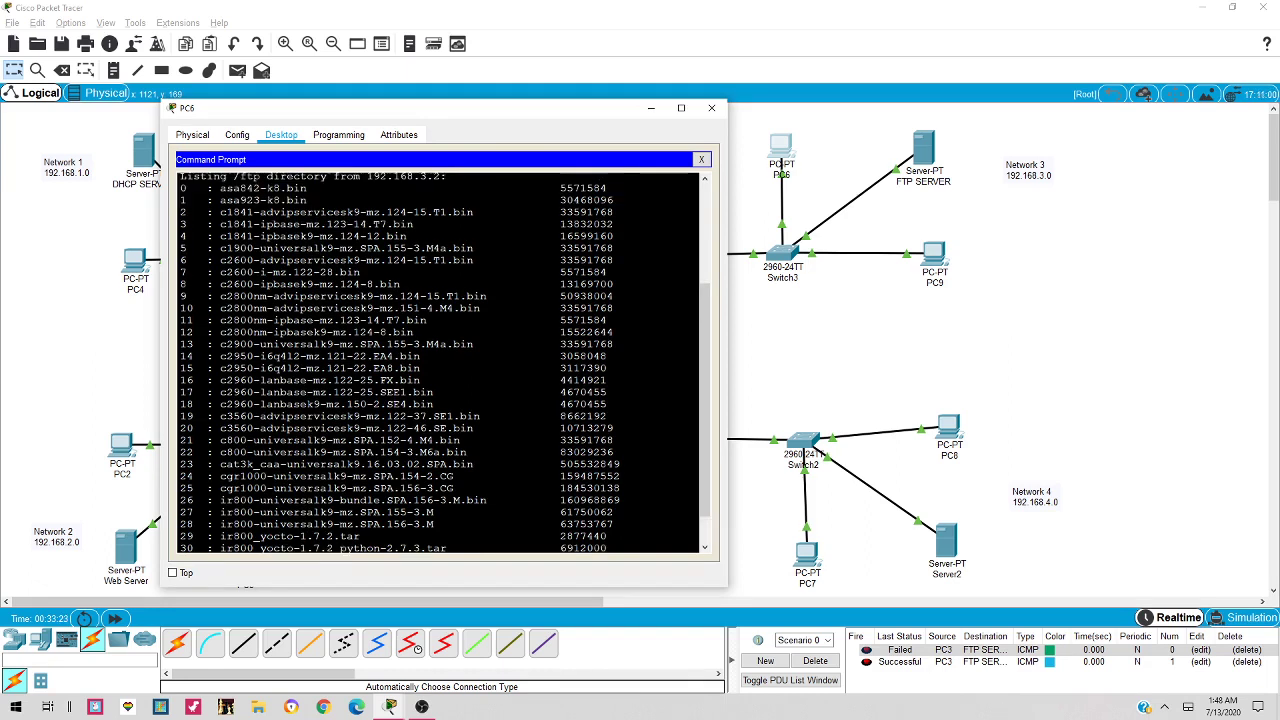
At PC6's ftp> prompt, run get asa842-k8.bin to download it from 192.168.3.2
{"action": "scroll", "coordinate": [440, 360], "scroll_direction": "down", "scroll_amount": 4}
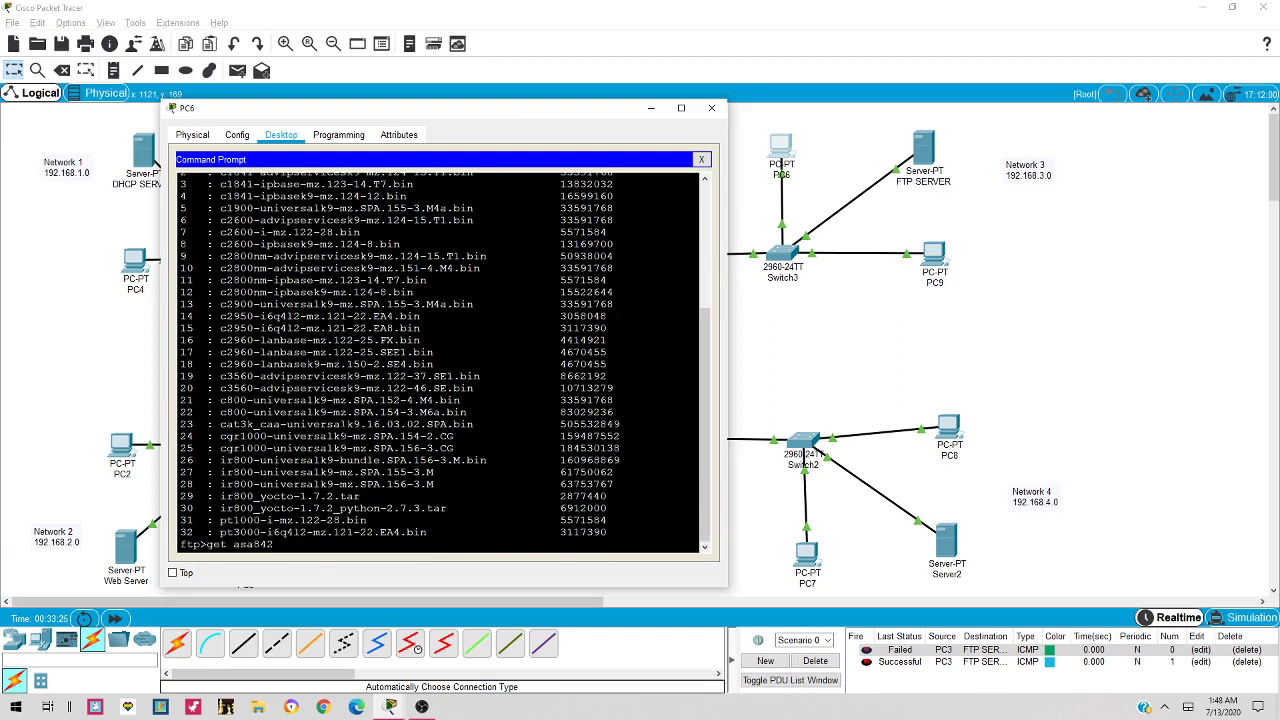
{"action": "type", "text": "-"}
{"action": "scroll", "coordinate": [440, 360], "scroll_direction": "up", "scroll_amount": 5}
{"action": "scroll", "coordinate": [440, 360], "scroll_direction": "down", "scroll_amount": 2}
{"action": "scroll", "coordinate": [440, 360], "scroll_direction": "up", "scroll_amount": 2}
{"action": "type", "text": "k8.c"}
{"action": "key", "text": "BackSpace"}
{"action": "type", "text": "bin"}
{"action": "key", "text": "Return"}
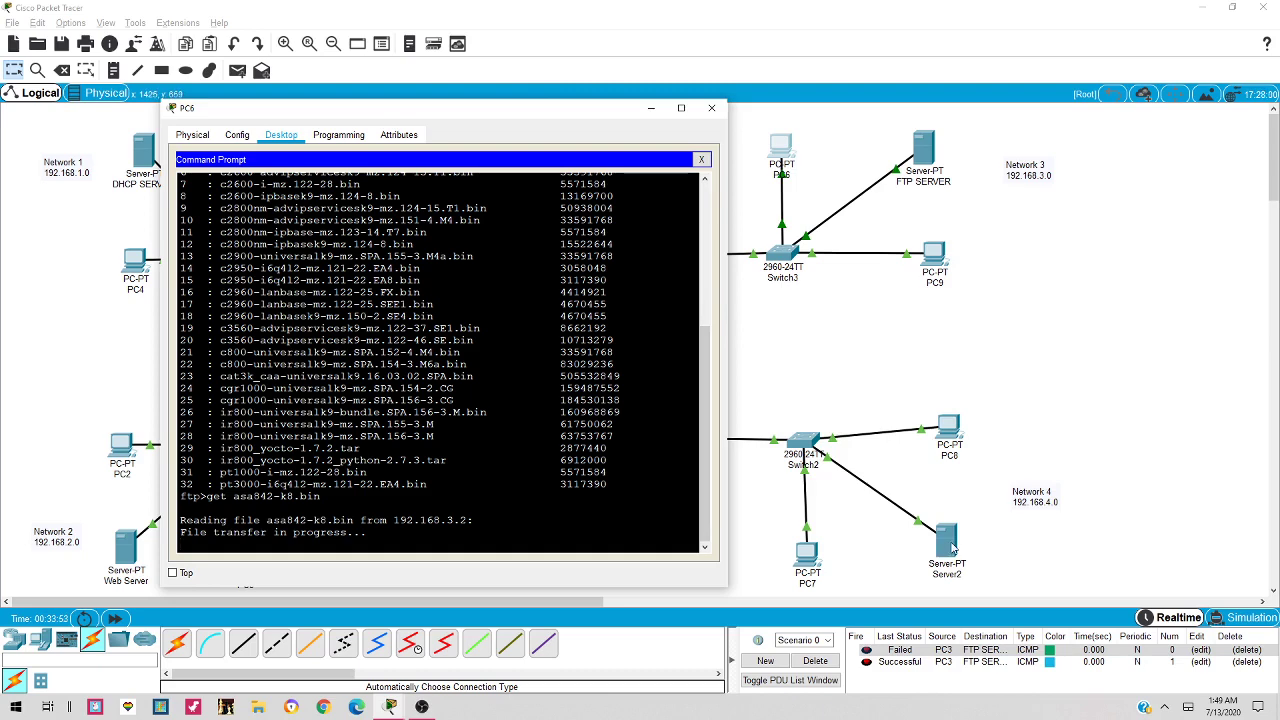
Relabel Server2 as 'Mail Server' in the topology, then bring up PC6 to check its download
{"action": "left_click", "coordinate": [950, 545]}
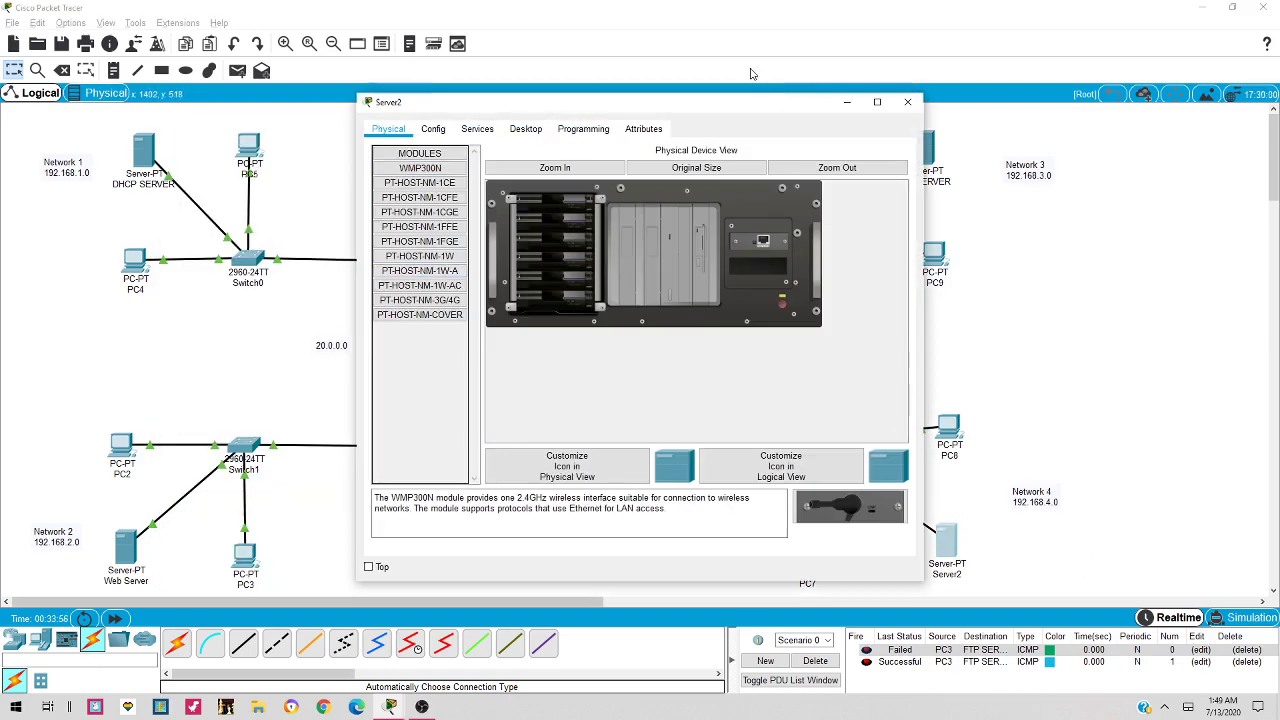
{"action": "left_click", "coordinate": [908, 103]}
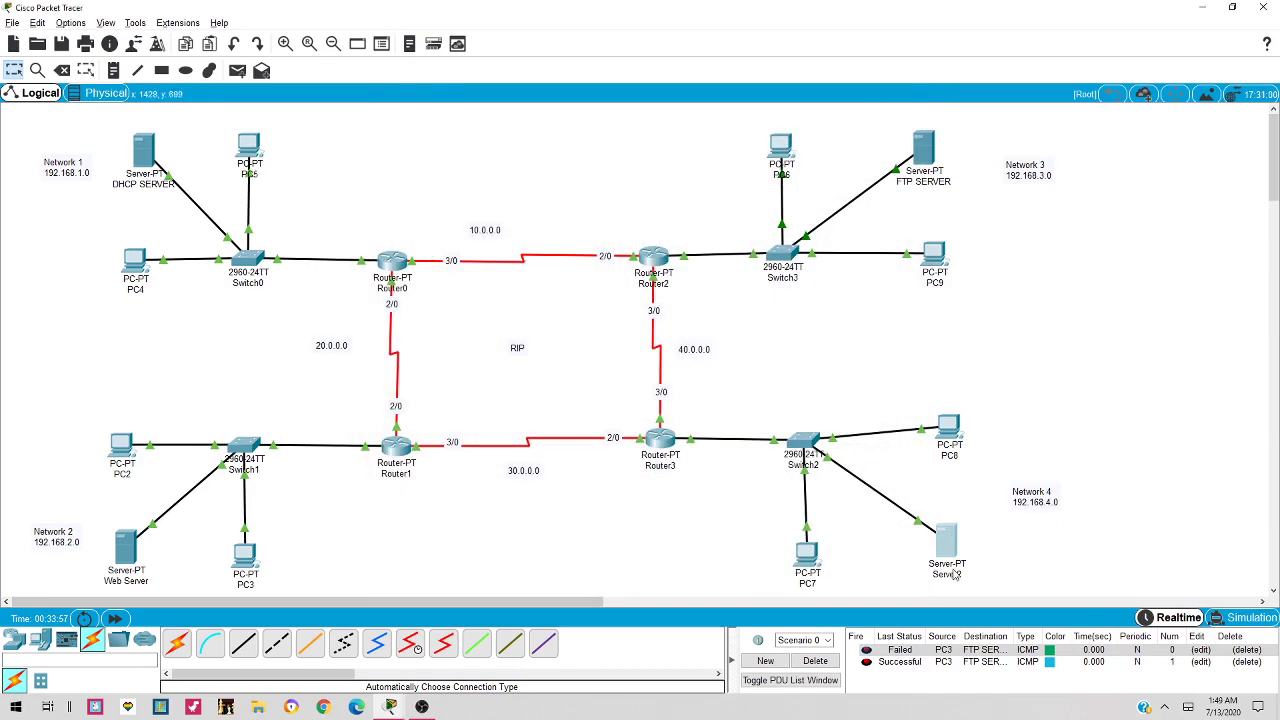
{"action": "left_click", "coordinate": [948, 575]}
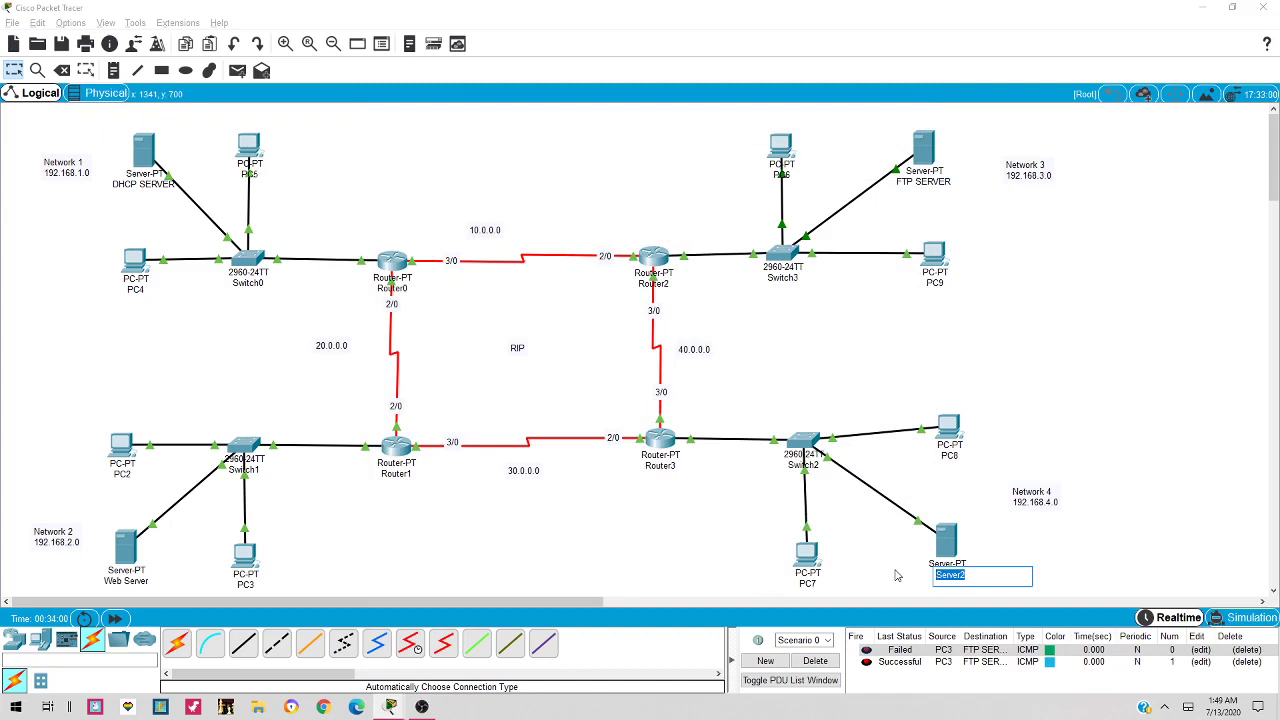
{"action": "type", "text": "Web"}
{"action": "type", "text": " Se"}
{"action": "key", "text": "BackSpace"}
{"action": "key", "text": "BackSpace"}
{"action": "key", "text": "BackSpace"}
{"action": "key", "text": "BackSpace"}
{"action": "key", "text": "BackSpace"}
{"action": "key", "text": "BackSpace"}
{"action": "type", "text": "E"}
{"action": "key", "text": "BackSpace"}
{"action": "type", "text": "Mail Server"}
{"action": "left_click", "coordinate": [1006, 557]}
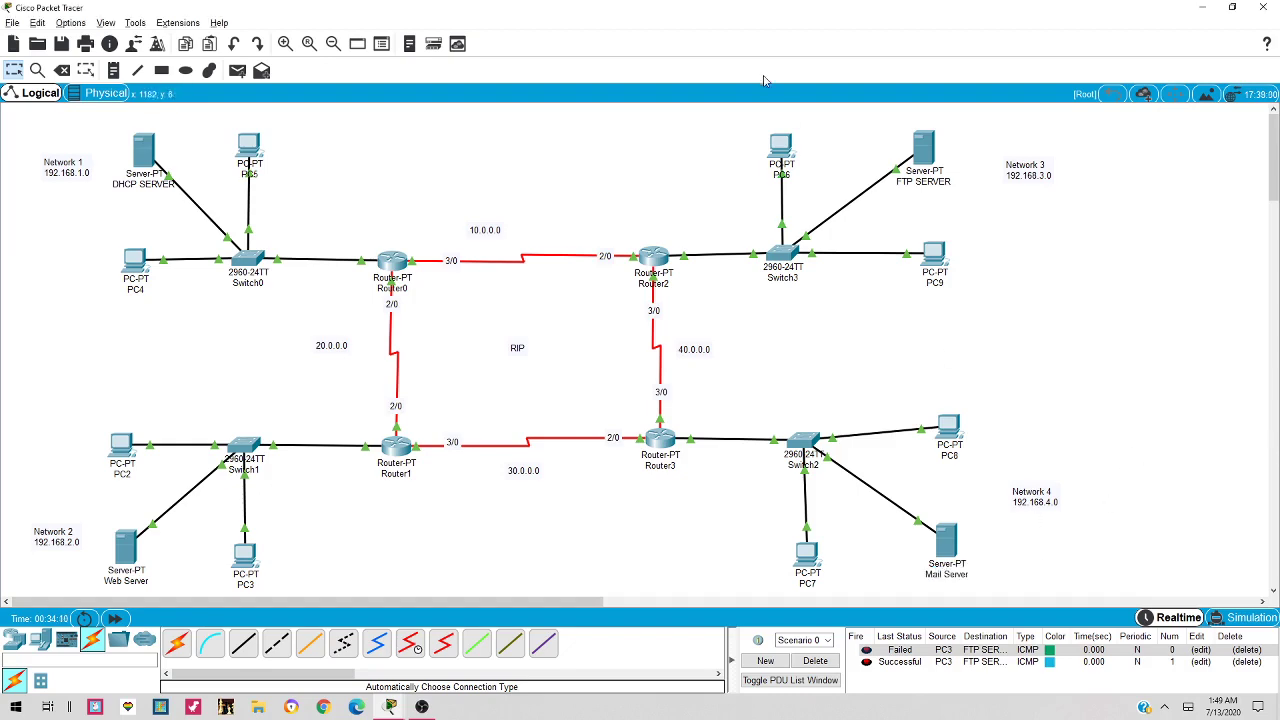
{"action": "left_click", "coordinate": [784, 153]}
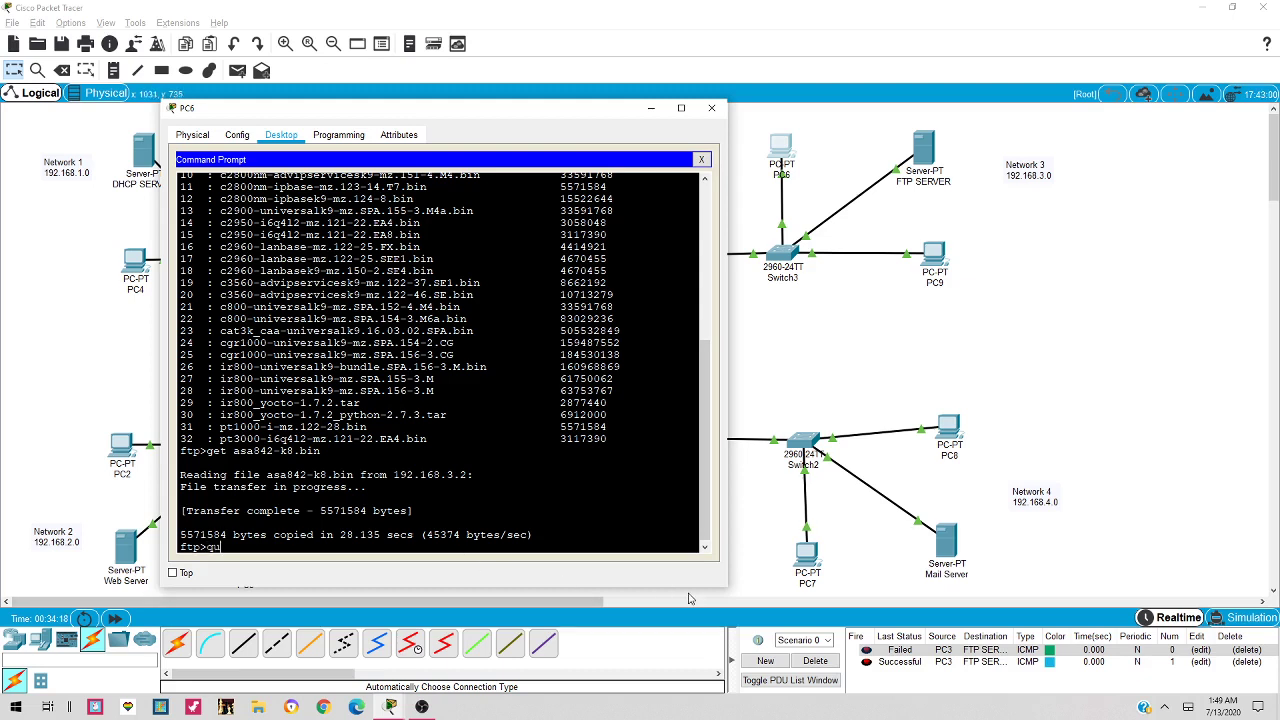
Quit FTP on PC6, list its drive to confirm asa842-k8.bin, and close PC6's window
{"action": "type", "text": "it"}
{"action": "key", "text": "Return"}
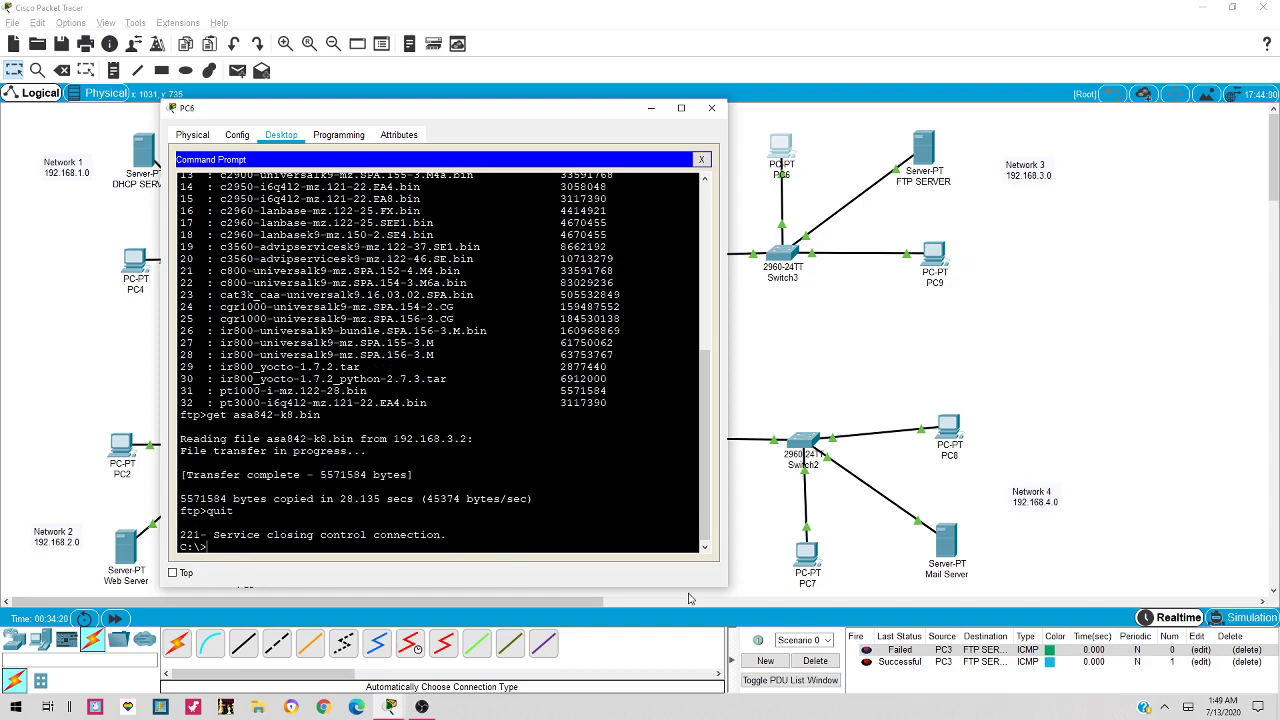
{"action": "type", "text": "dir"}
{"action": "key", "text": "Return"}
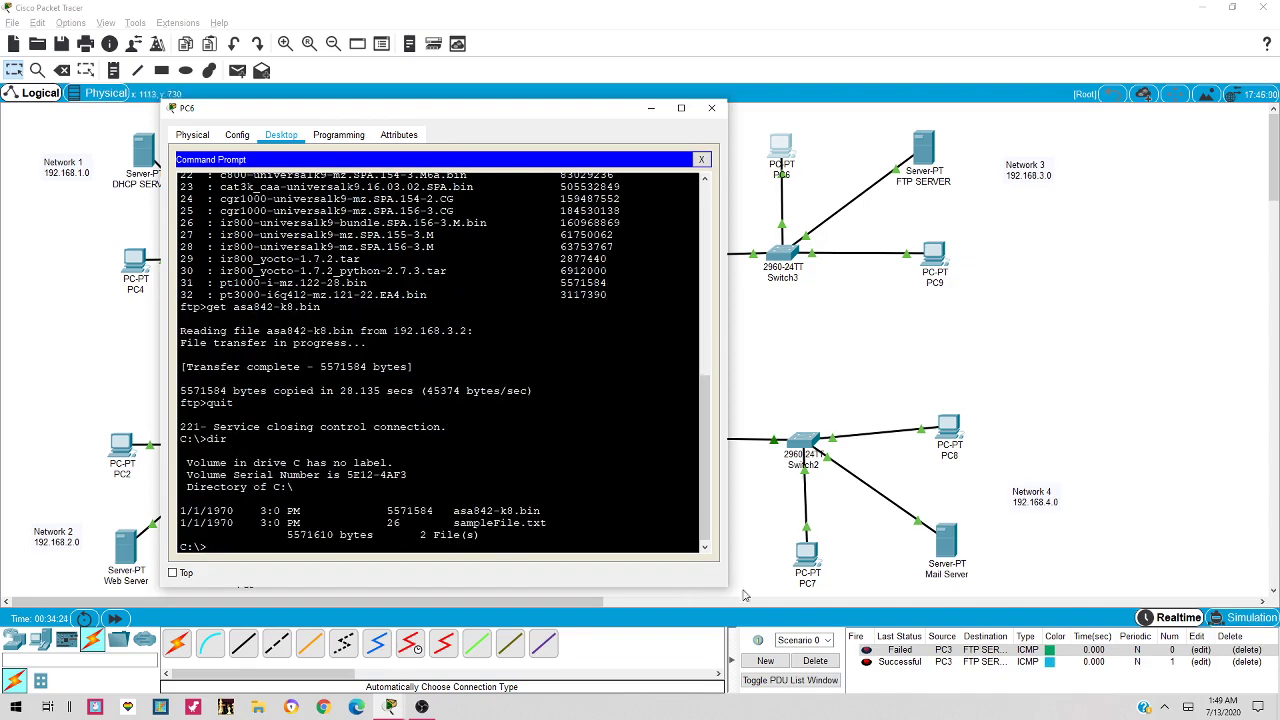
{"action": "left_click_drag", "start_coordinate": [453, 511], "coordinate": [541, 511]}
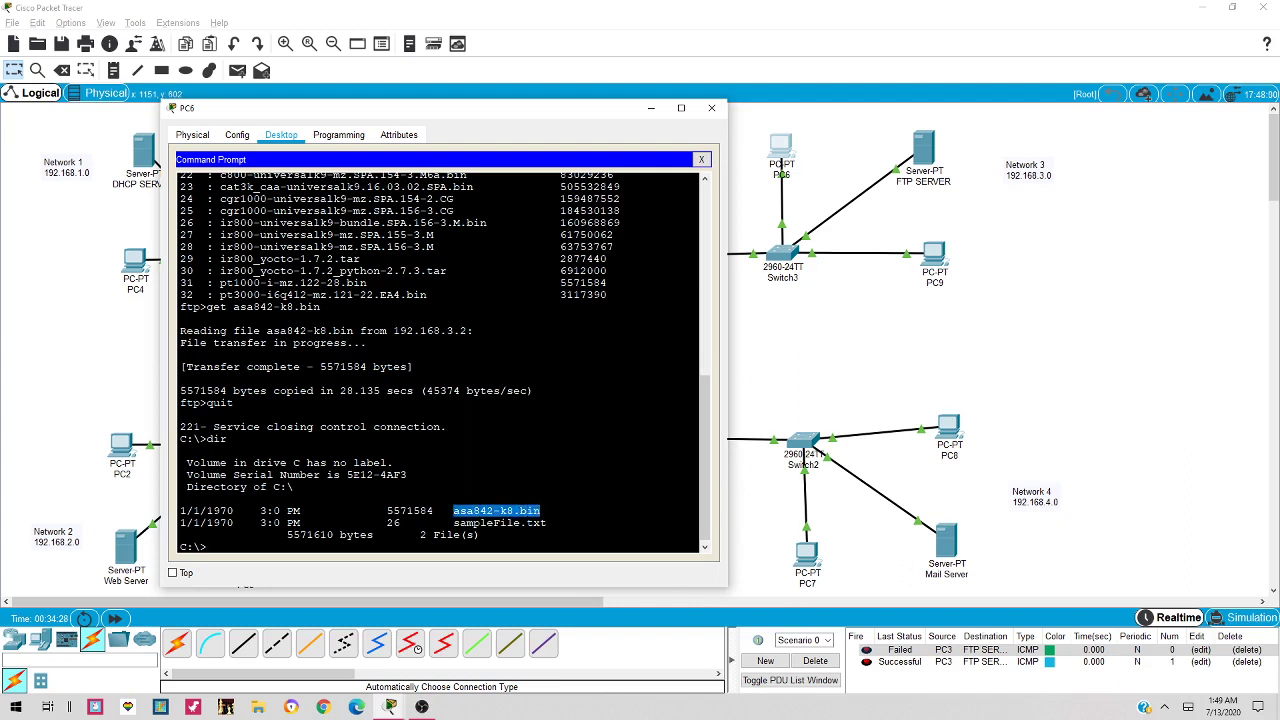
{"action": "left_click", "coordinate": [712, 109]}
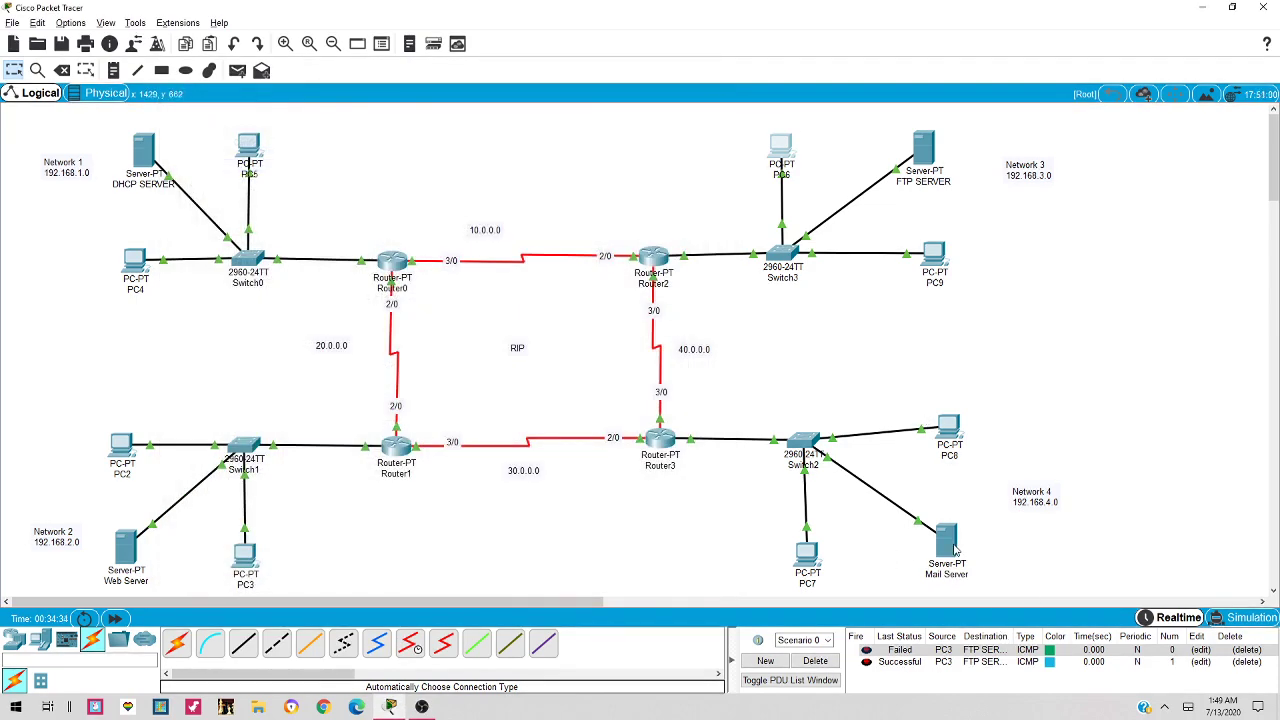
Configure the Mail Server with IP 192.168.4.2, mask 255.255.255.0 and gateway 192.168.4.1
{"action": "left_click", "coordinate": [953, 546]}
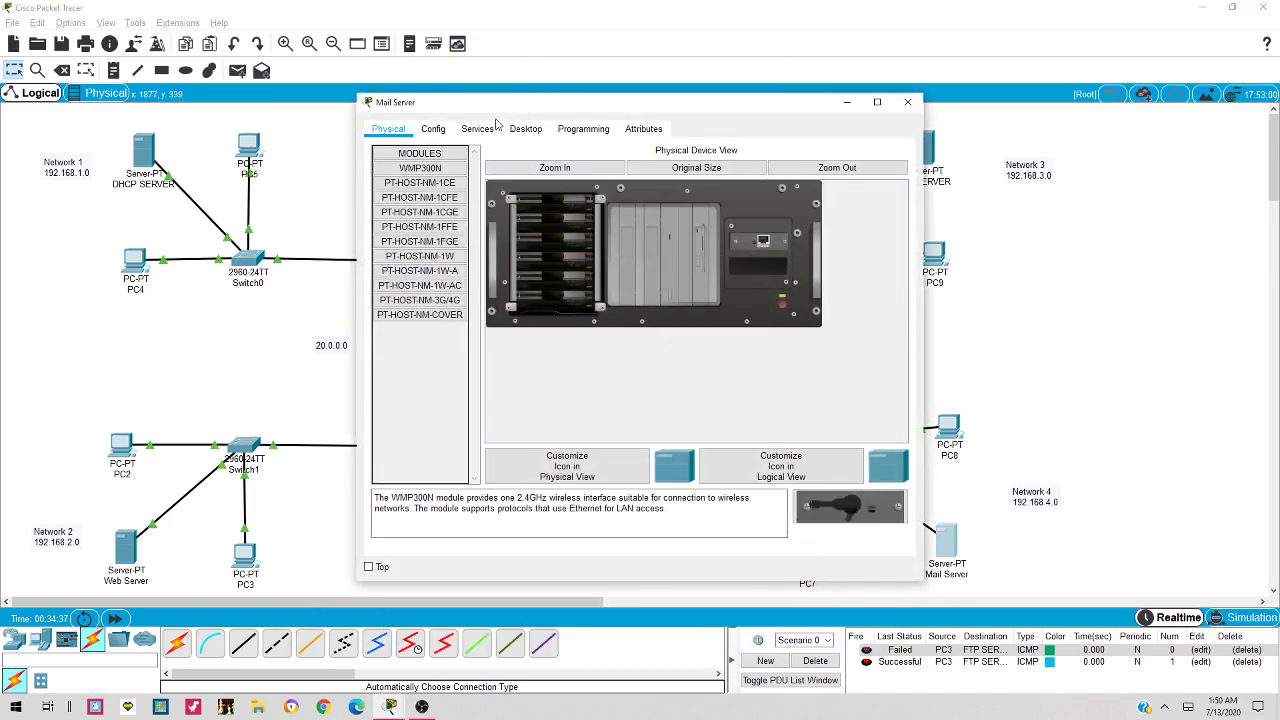
{"action": "left_click", "coordinate": [530, 134]}
{"action": "left_click", "coordinate": [422, 198]}
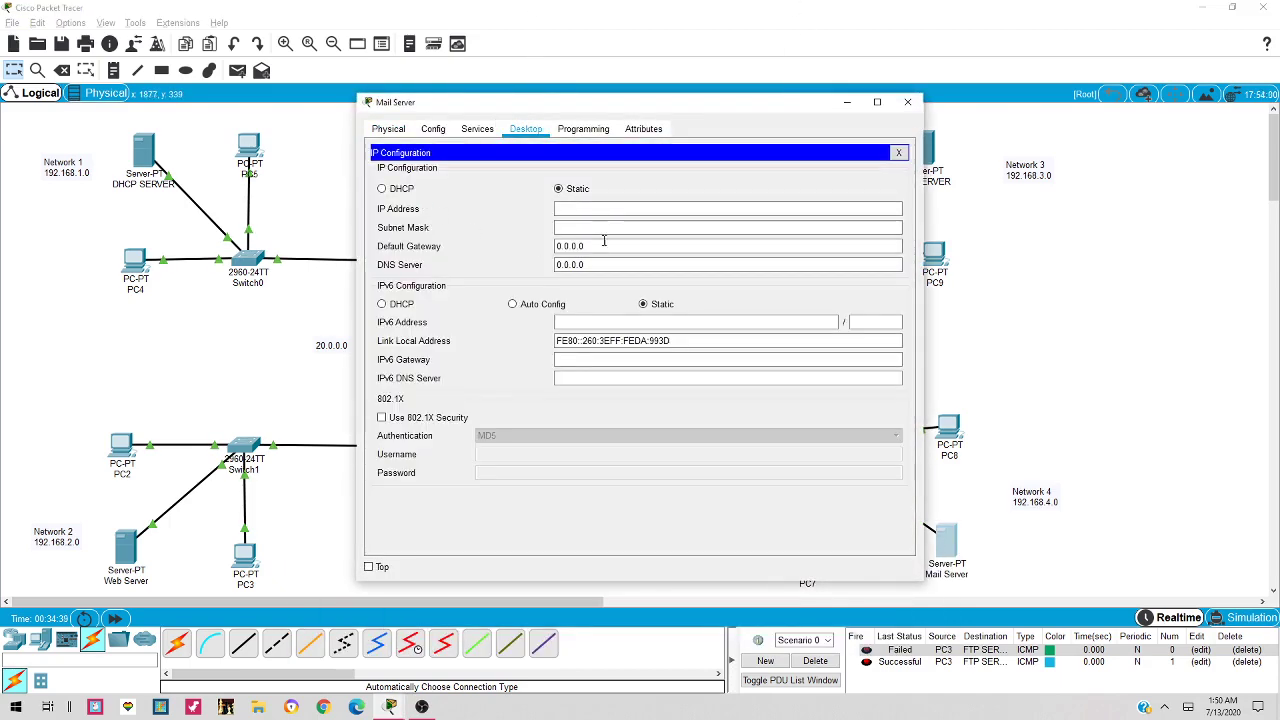
{"action": "type", "text": "19"}
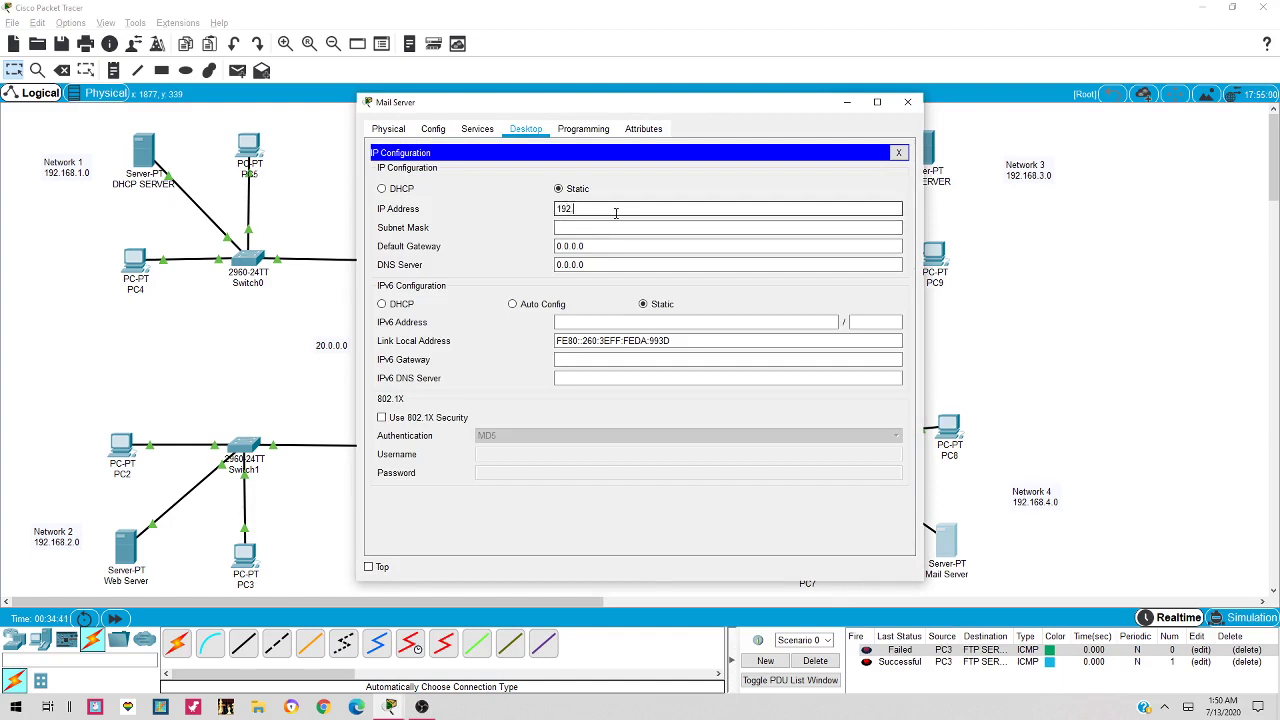
{"action": "type", "text": "2.168.4.2"}
{"action": "key", "text": "Tab"}
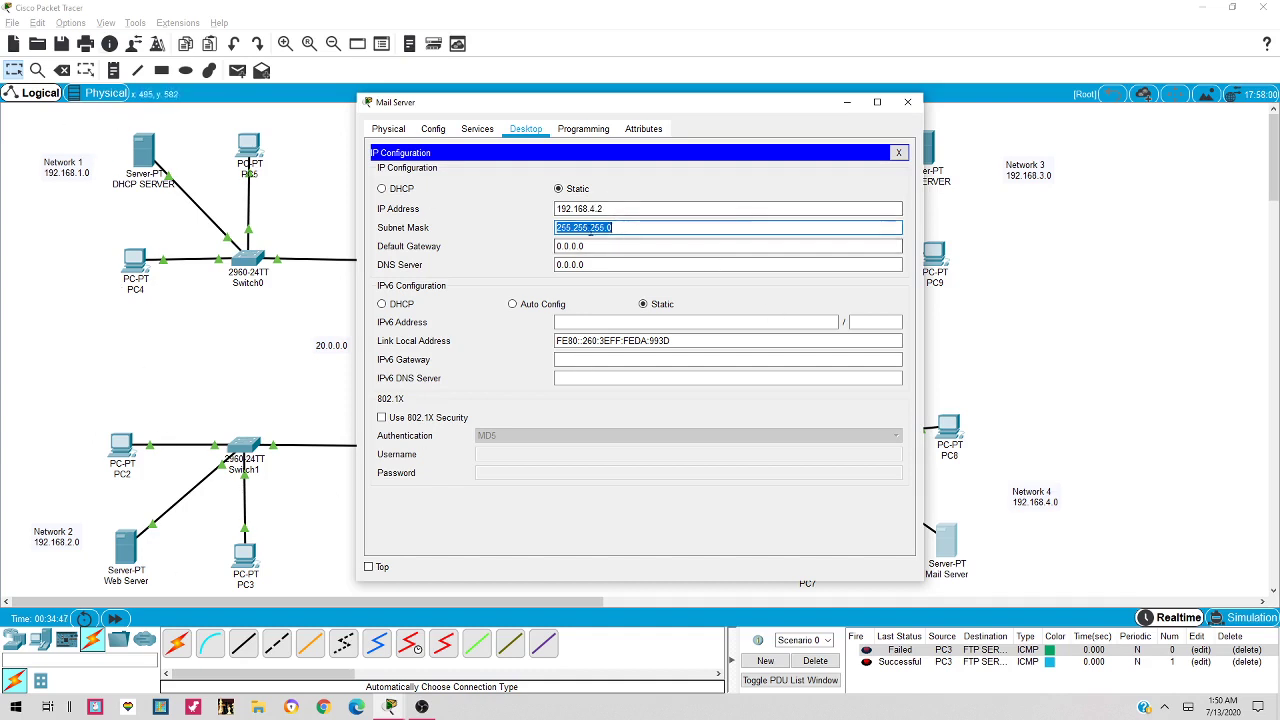
{"action": "key", "text": "Tab"}
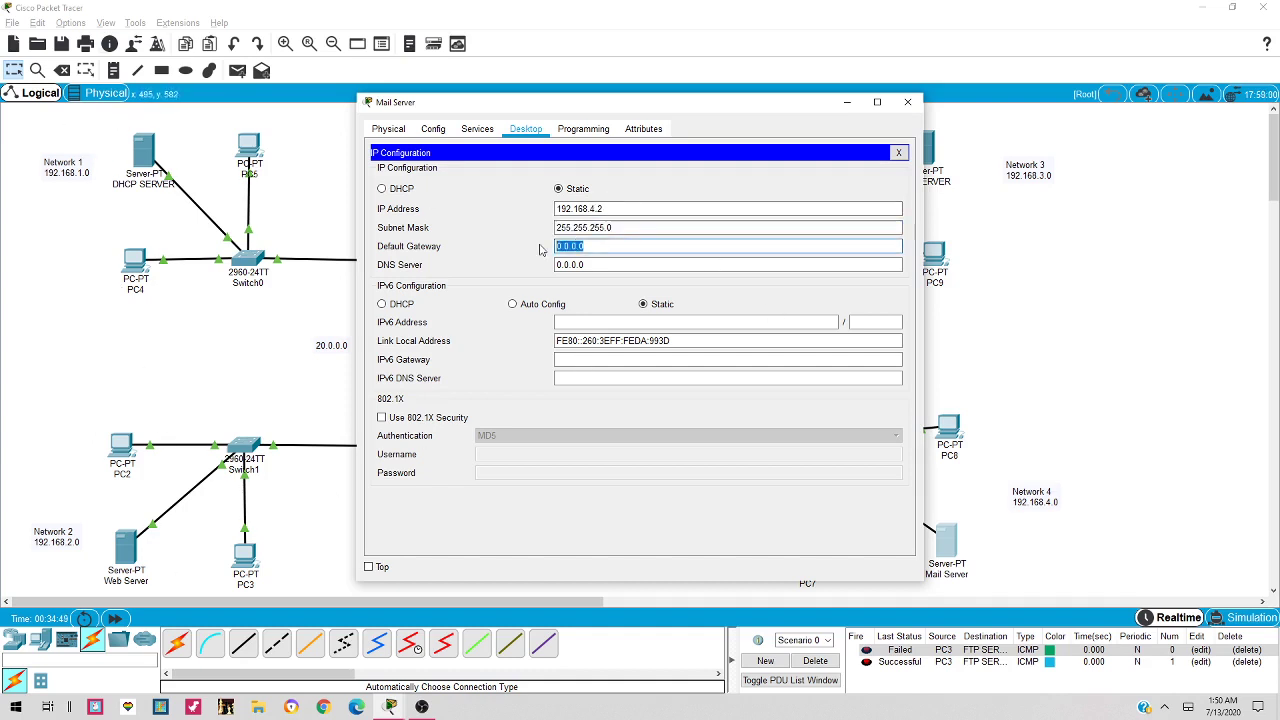
{"action": "type", "text": "192.167."}
{"action": "key", "text": "BackSpace"}
{"action": "type", "text": "8.4.1"}
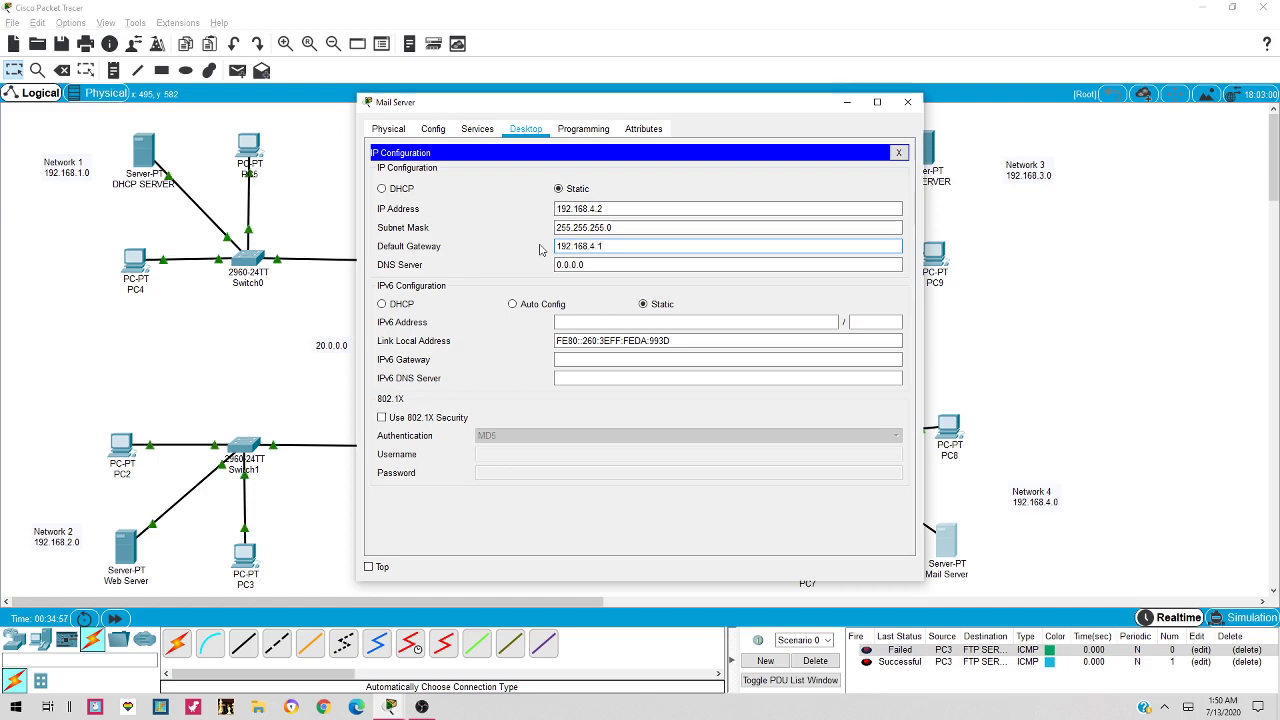
{"action": "key", "text": "Tab"}
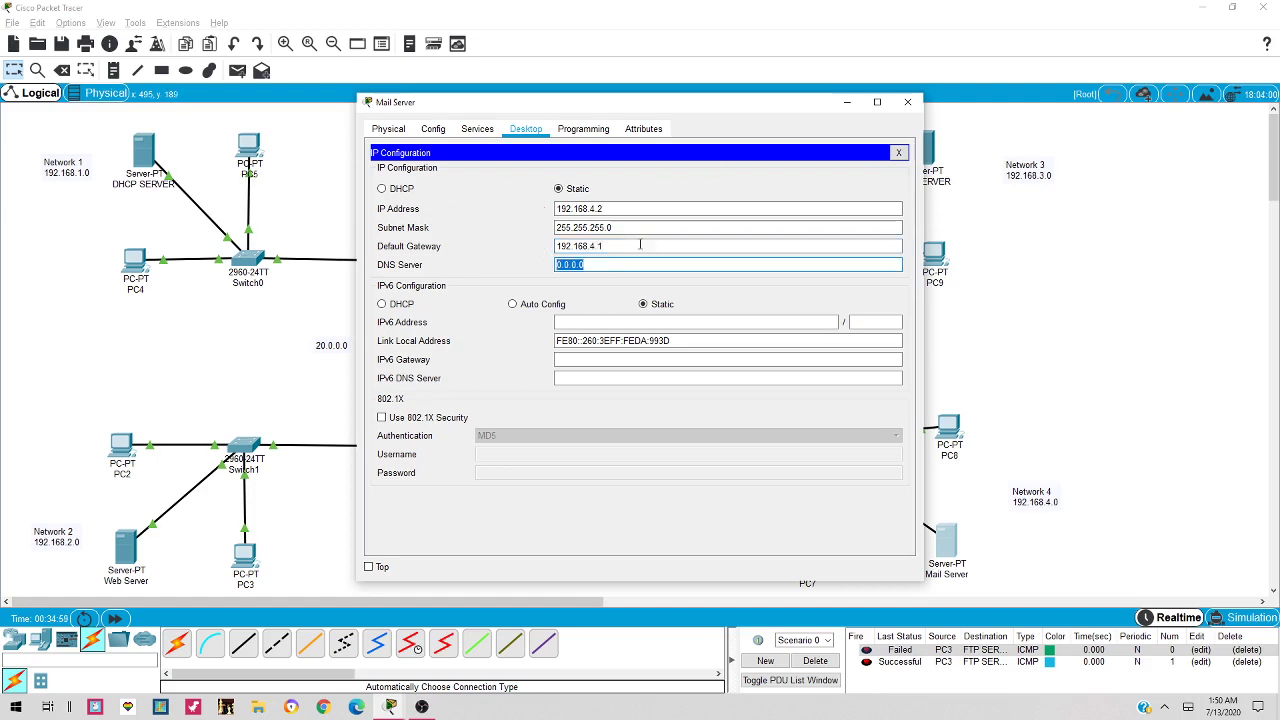
{"action": "left_click", "coordinate": [900, 153]}
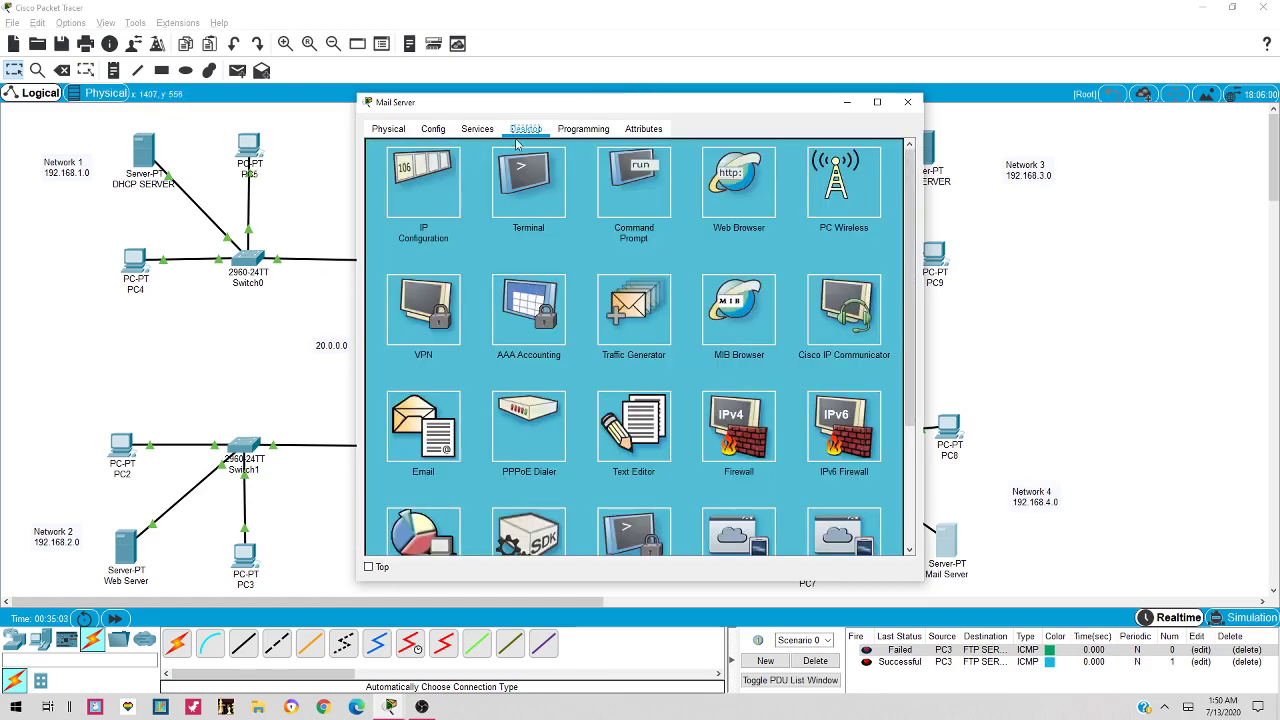
{"action": "left_click", "coordinate": [480, 134]}
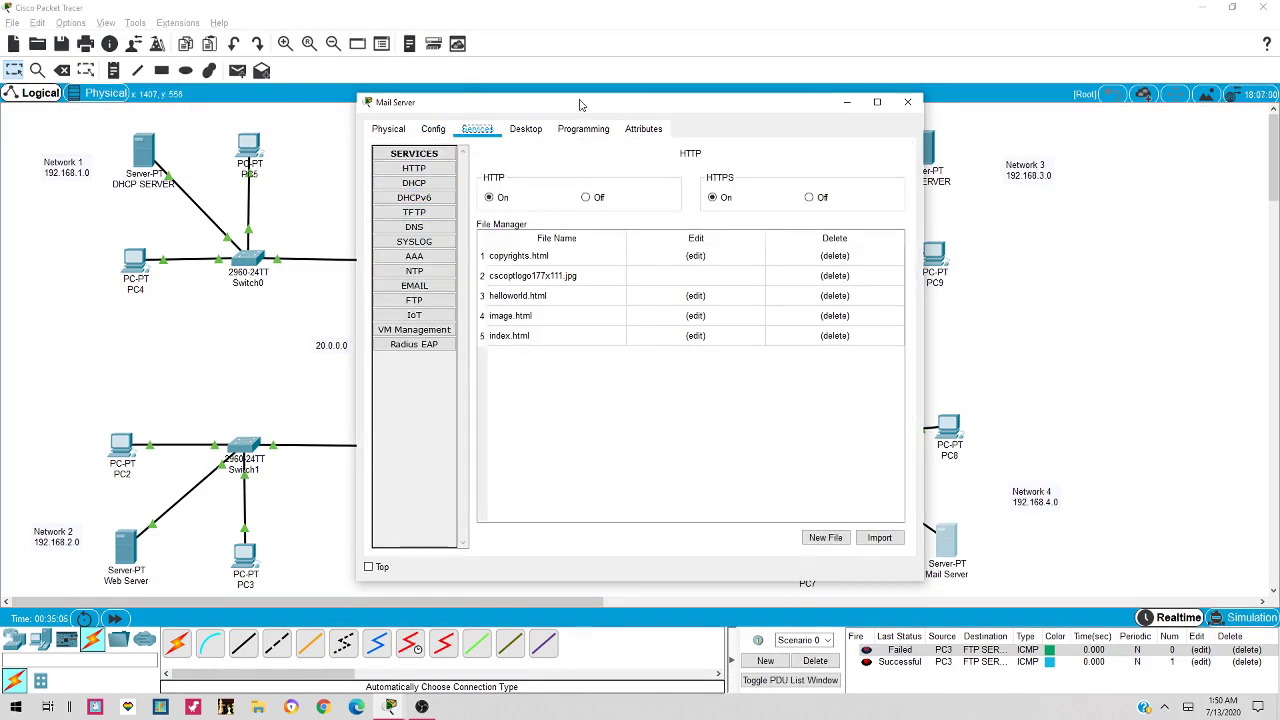
In the Mail Server's EMAIL service, set the mail domain to gmail.com
{"action": "left_click_drag", "start_coordinate": [580, 104], "coordinate": [375, 100]}
{"action": "left_click", "coordinate": [212, 285]}
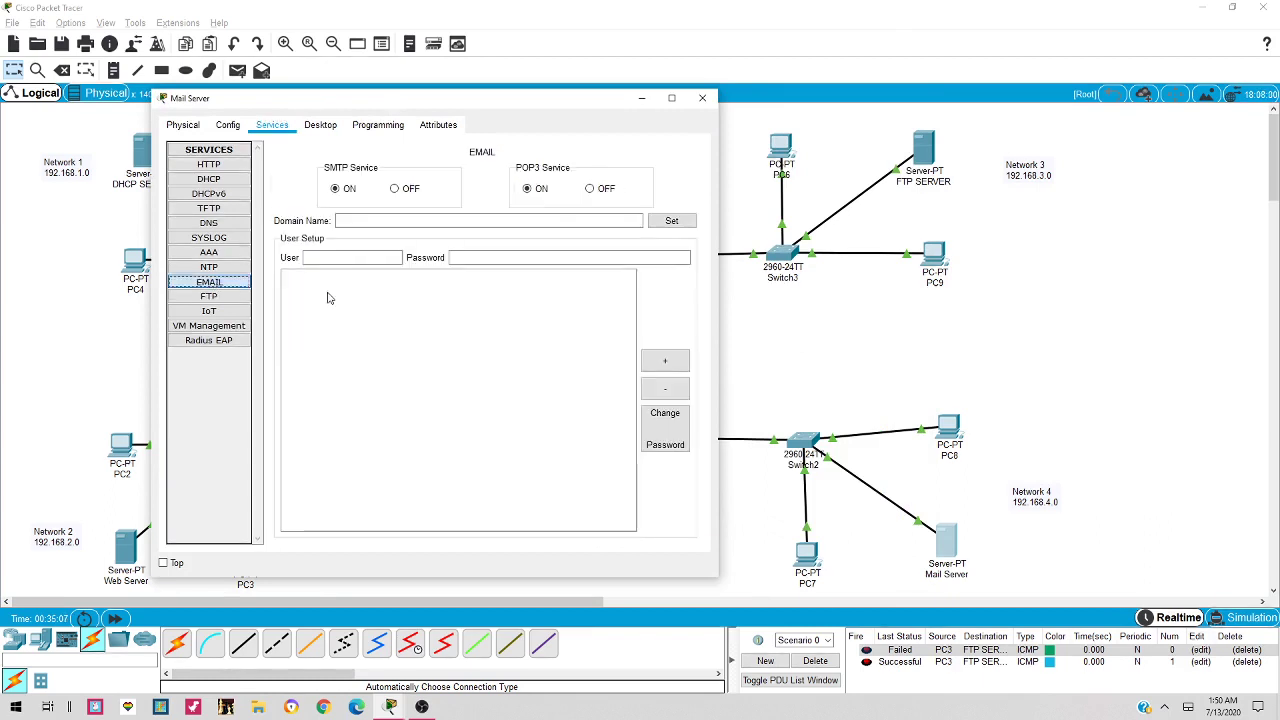
{"action": "left_click", "coordinate": [357, 258]}
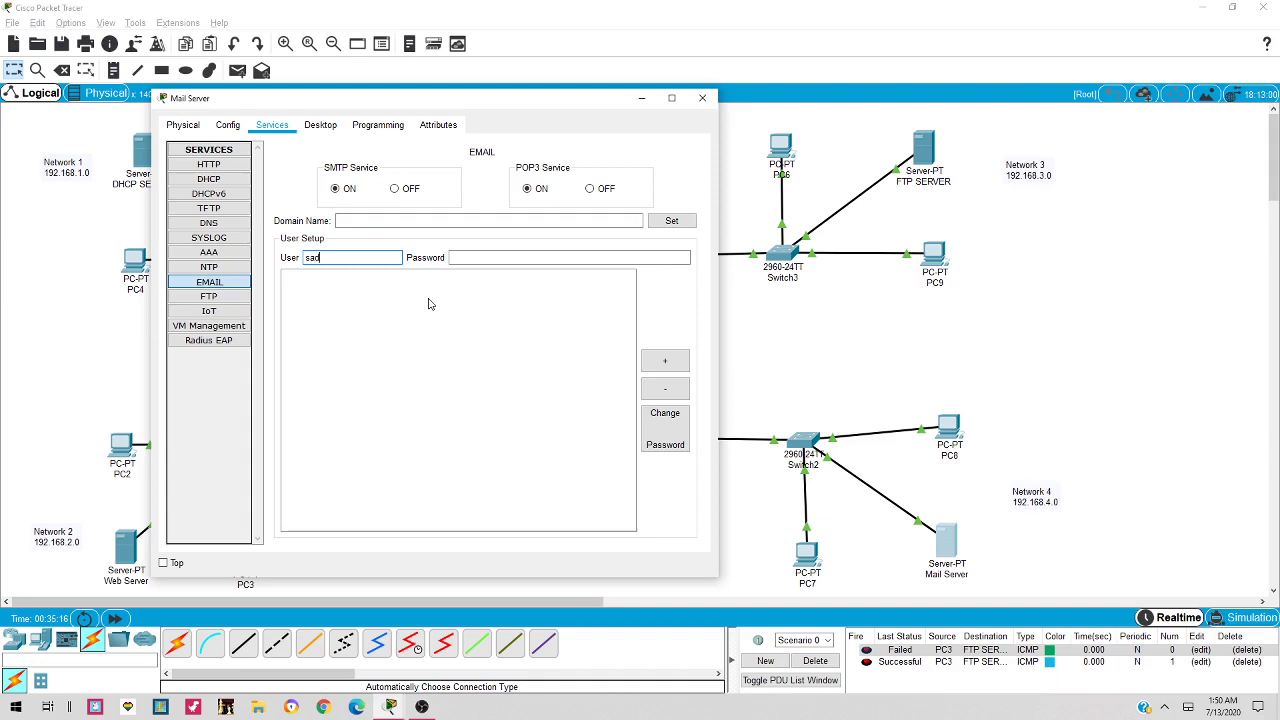
{"action": "type", "text": "iq"}
{"action": "key", "text": "Tab"}
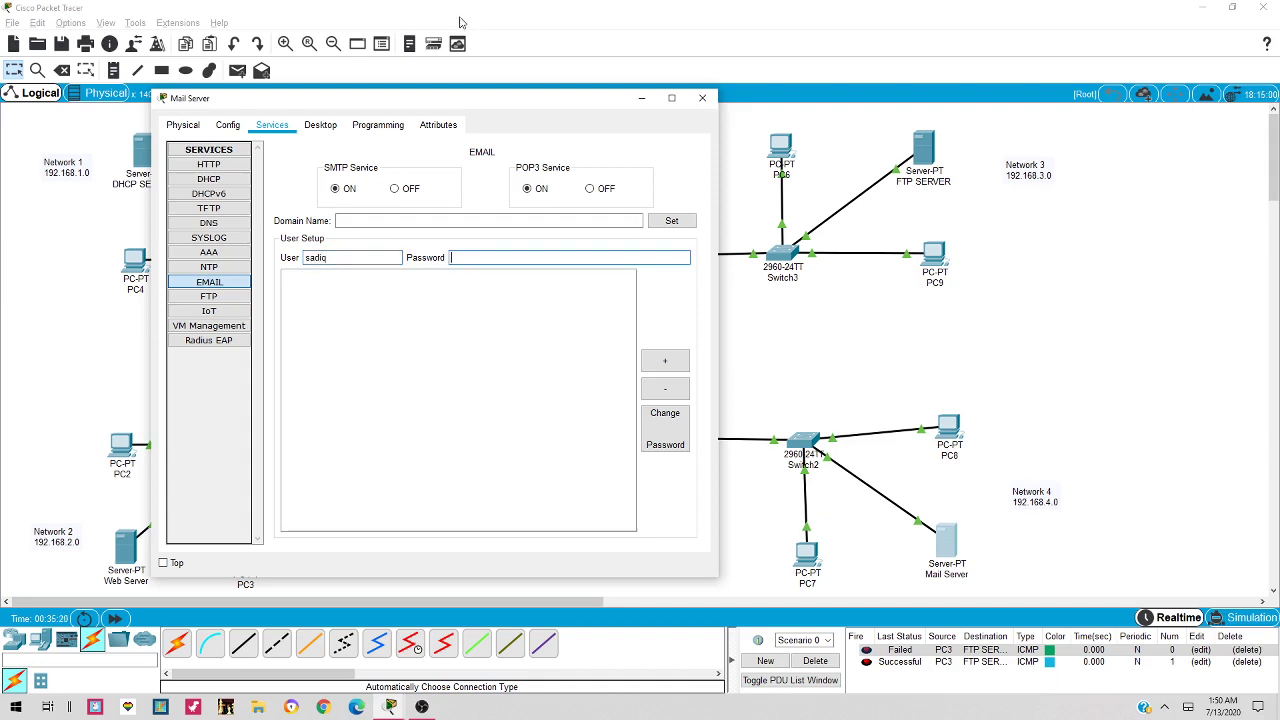
{"action": "left_click", "coordinate": [530, 221]}
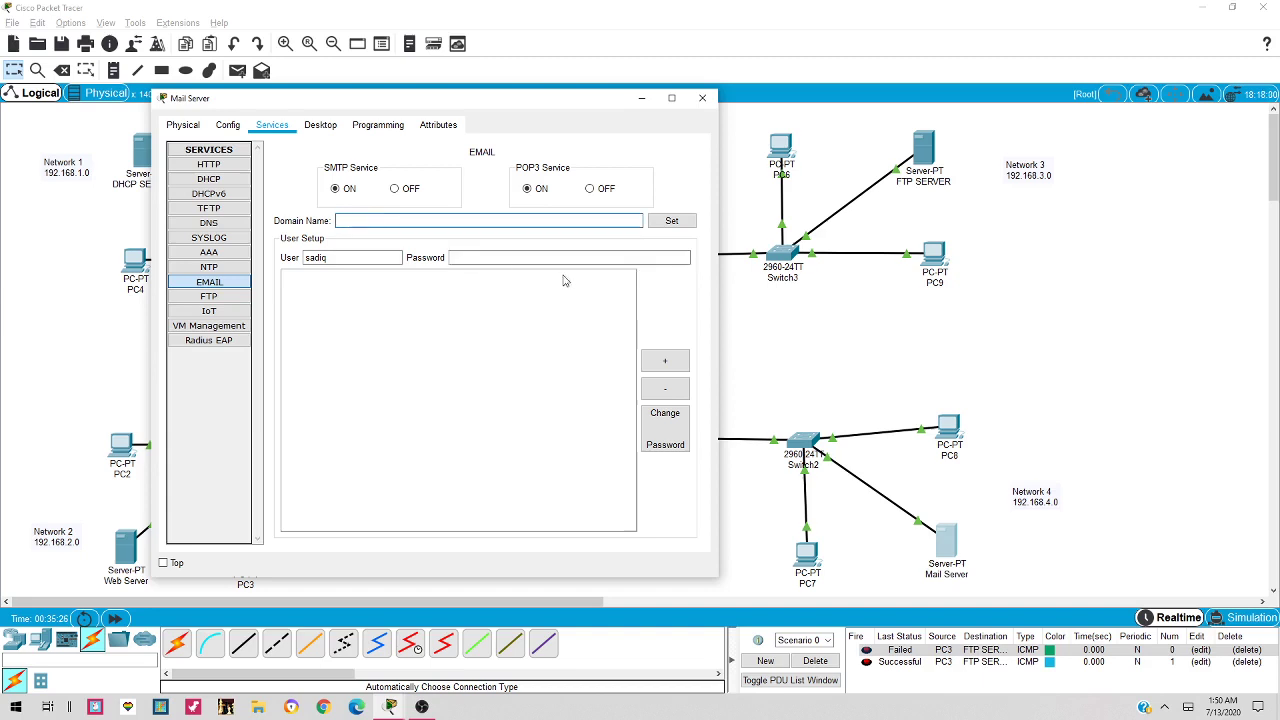
{"action": "type", "text": "gmail.com"}
{"action": "left_click", "coordinate": [668, 222]}
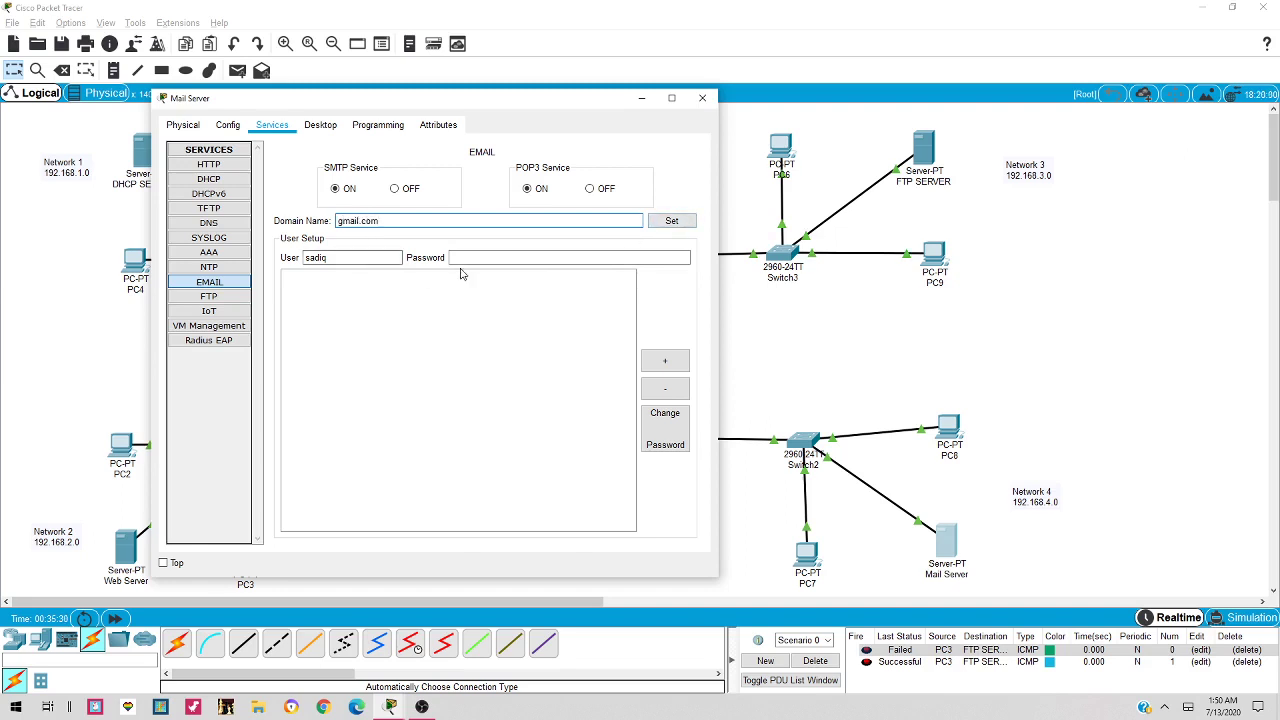
Add two email user accounts, each with a user name and password
{"action": "left_click", "coordinate": [462, 259]}
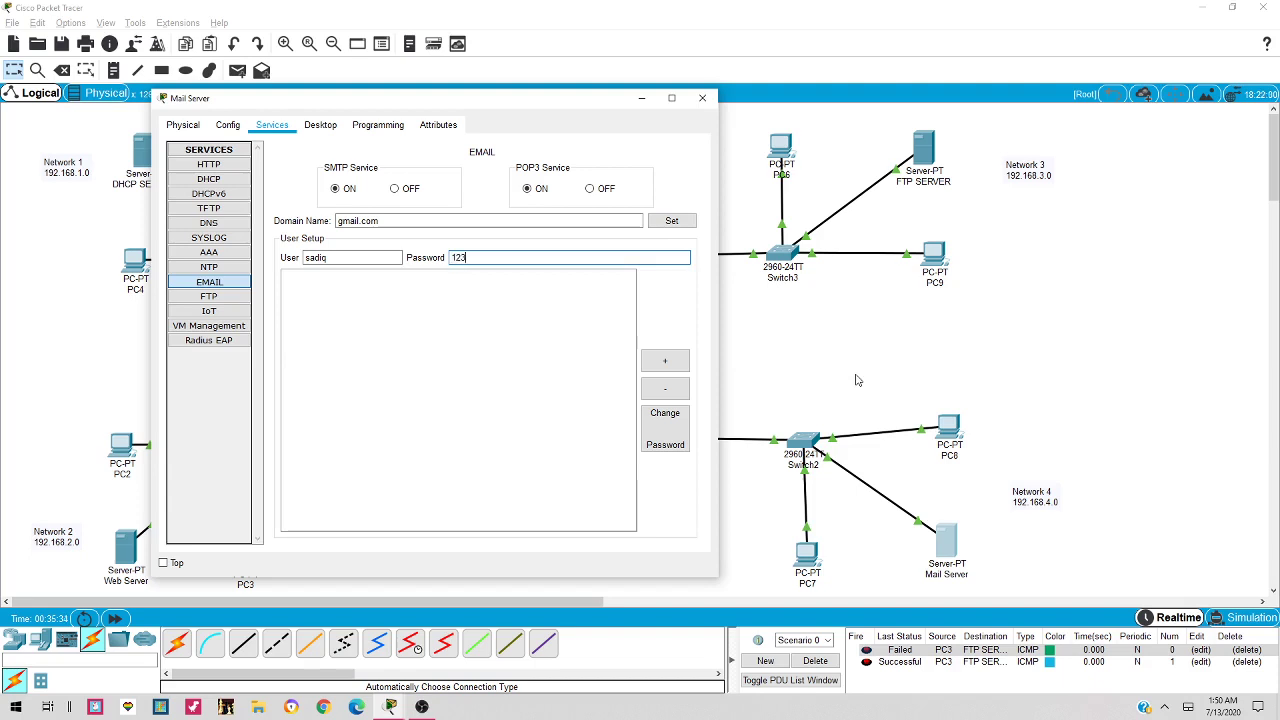
{"action": "left_click", "coordinate": [672, 221]}
{"action": "left_click", "coordinate": [665, 361]}
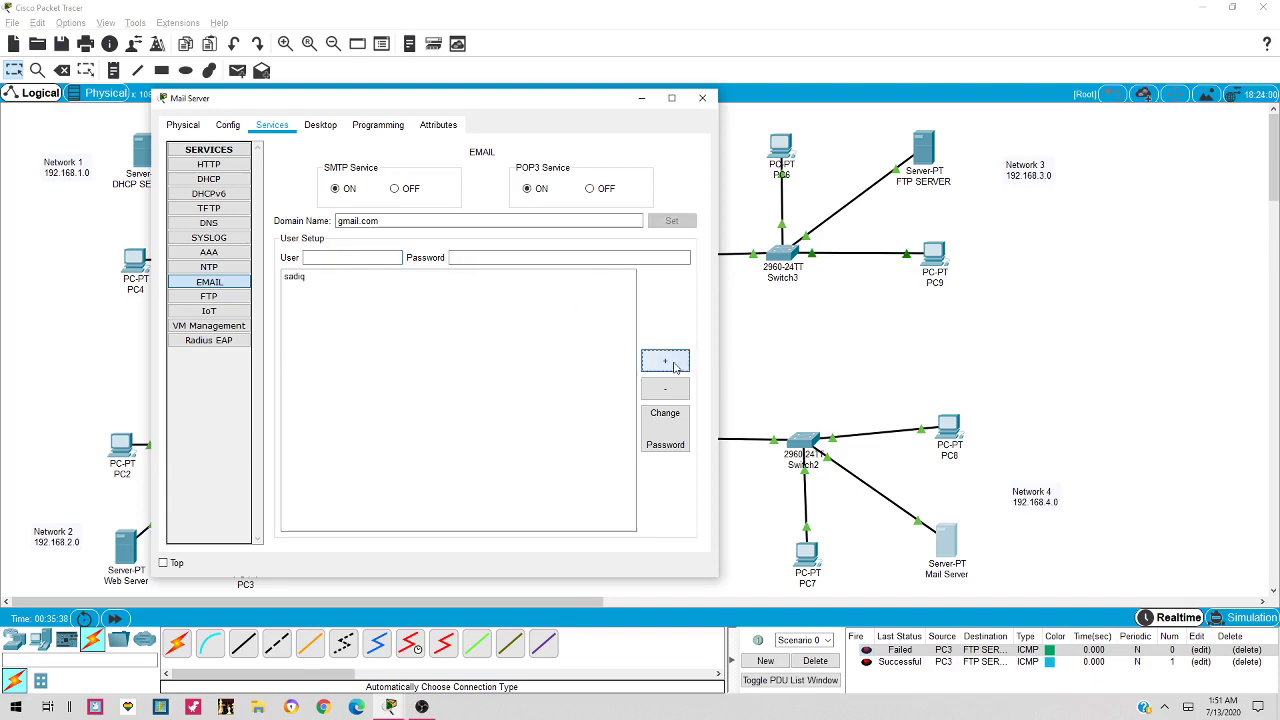
{"action": "left_click", "coordinate": [346, 258]}
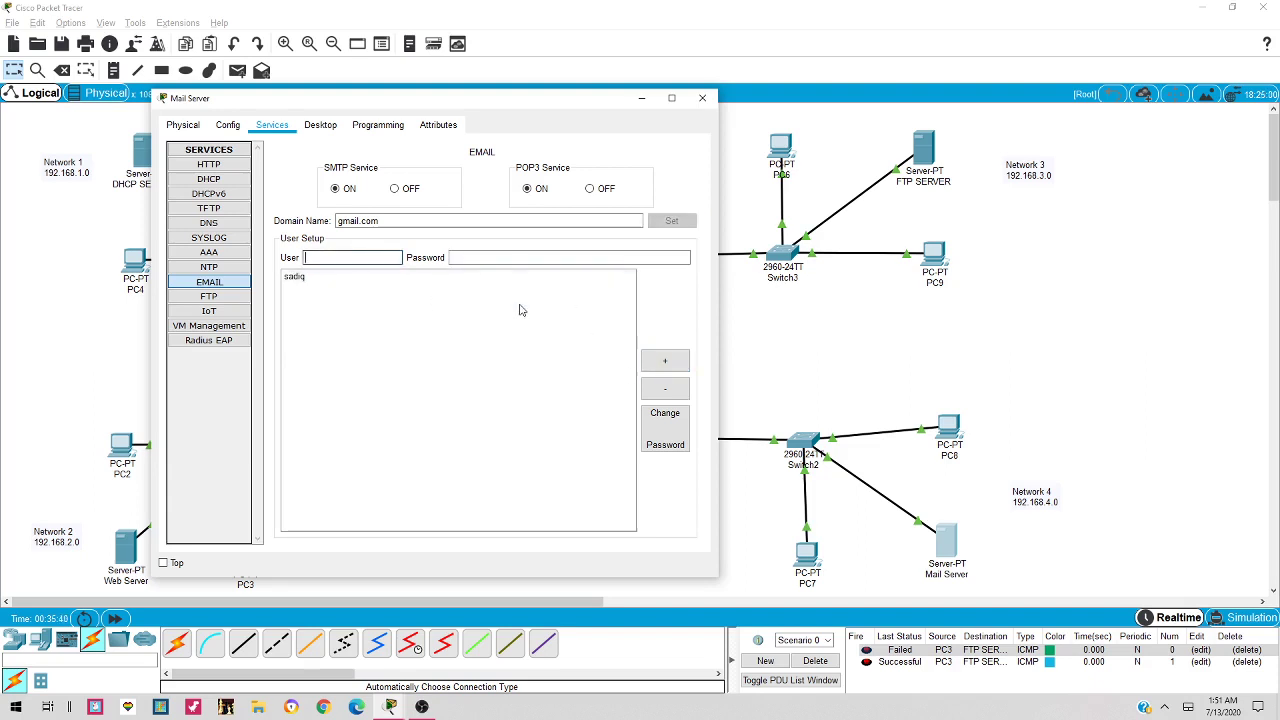
{"action": "type", "text": "ahmed"}
{"action": "key", "text": "Tab"}
{"action": "type", "text": "12"}
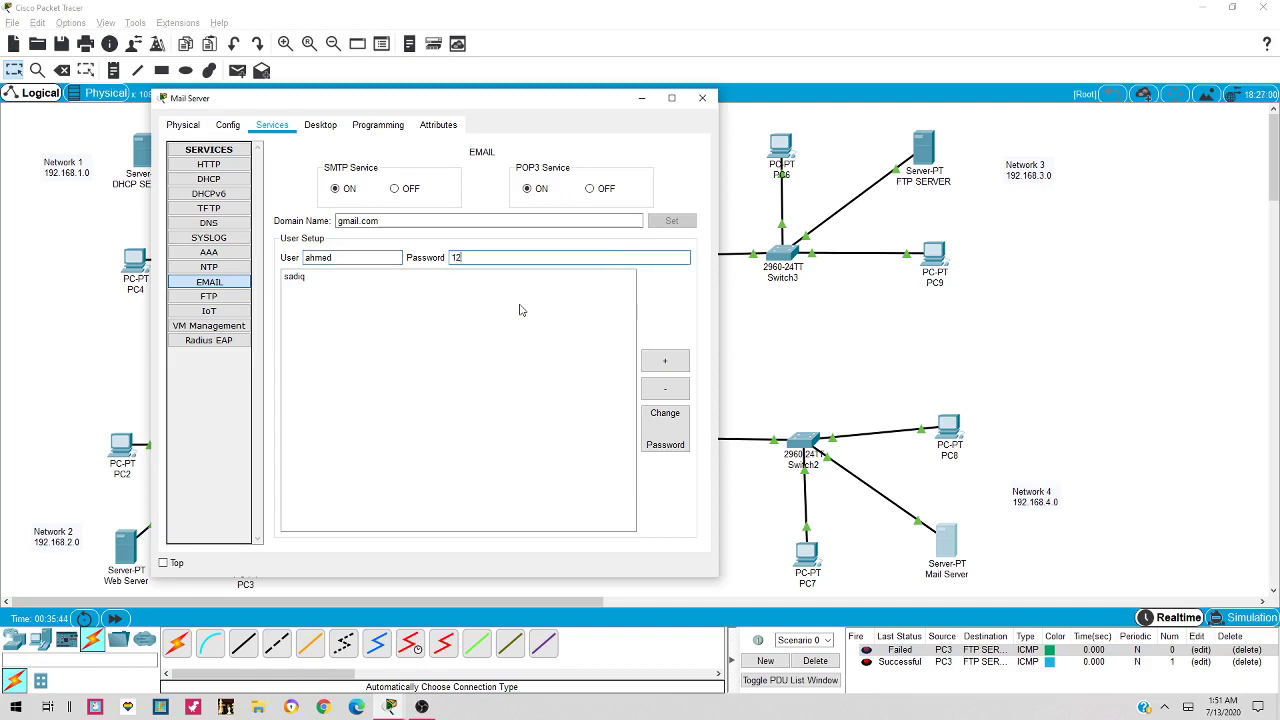
{"action": "left_click", "coordinate": [666, 361]}
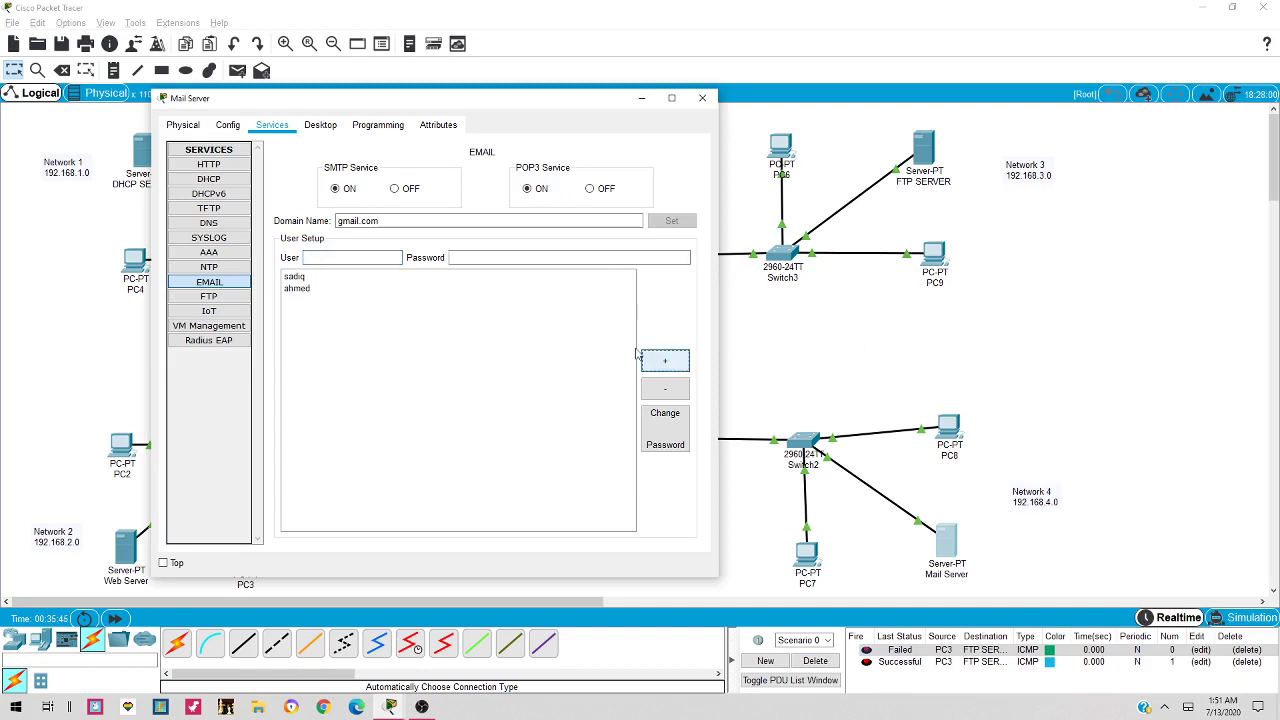
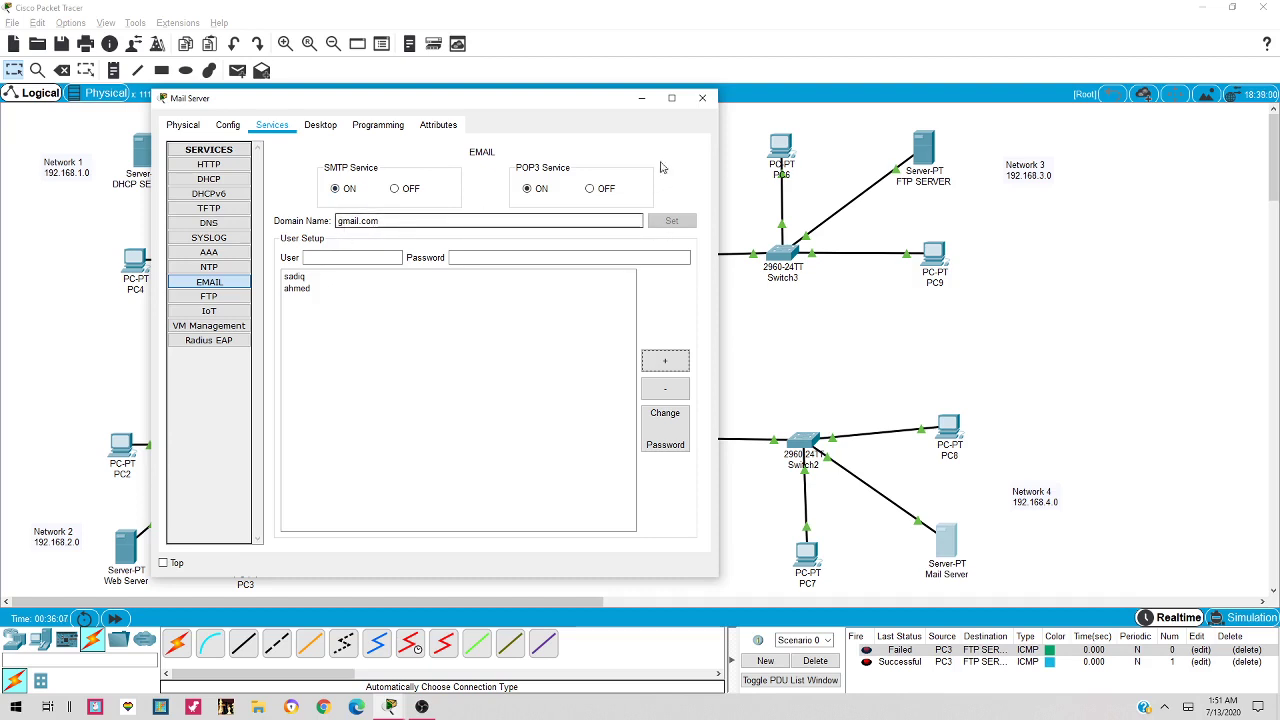
Close the Mail Server window, nudge PC8 on the canvas, and bring up PC8's desktop applications
{"action": "left_click", "coordinate": [702, 97]}
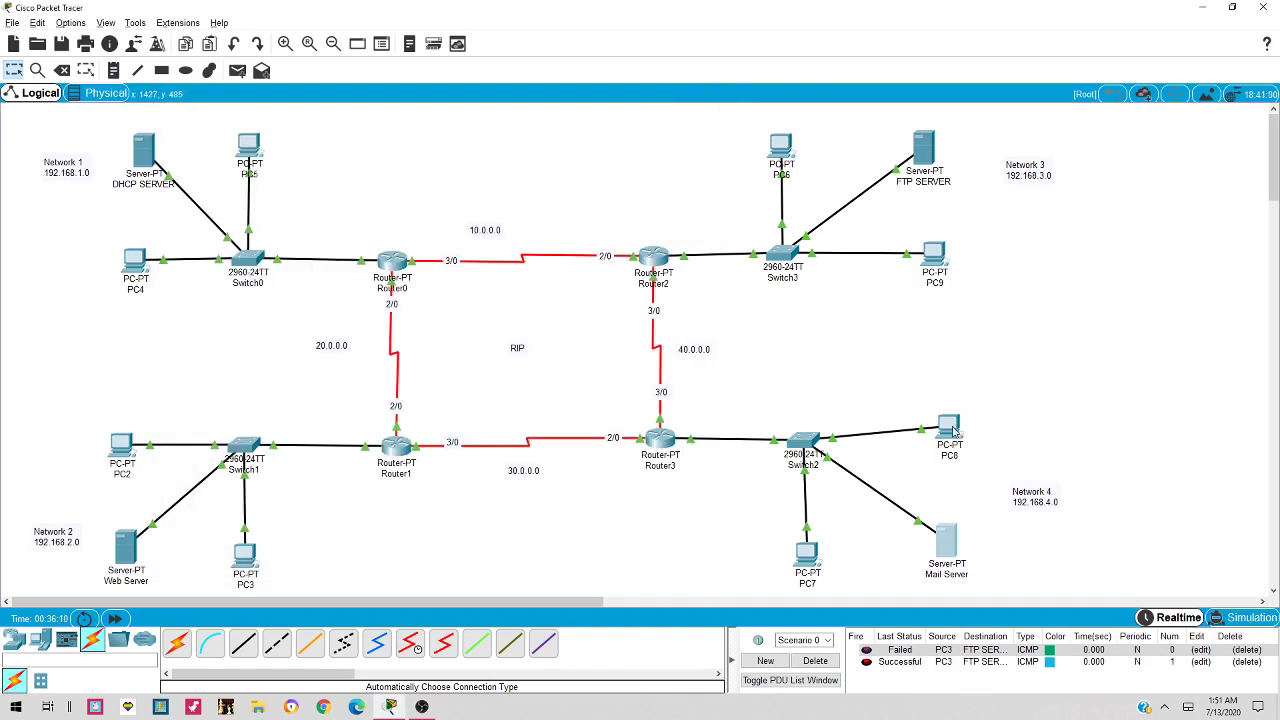
{"action": "left_click_drag", "start_coordinate": [953, 434], "coordinate": [952, 444]}
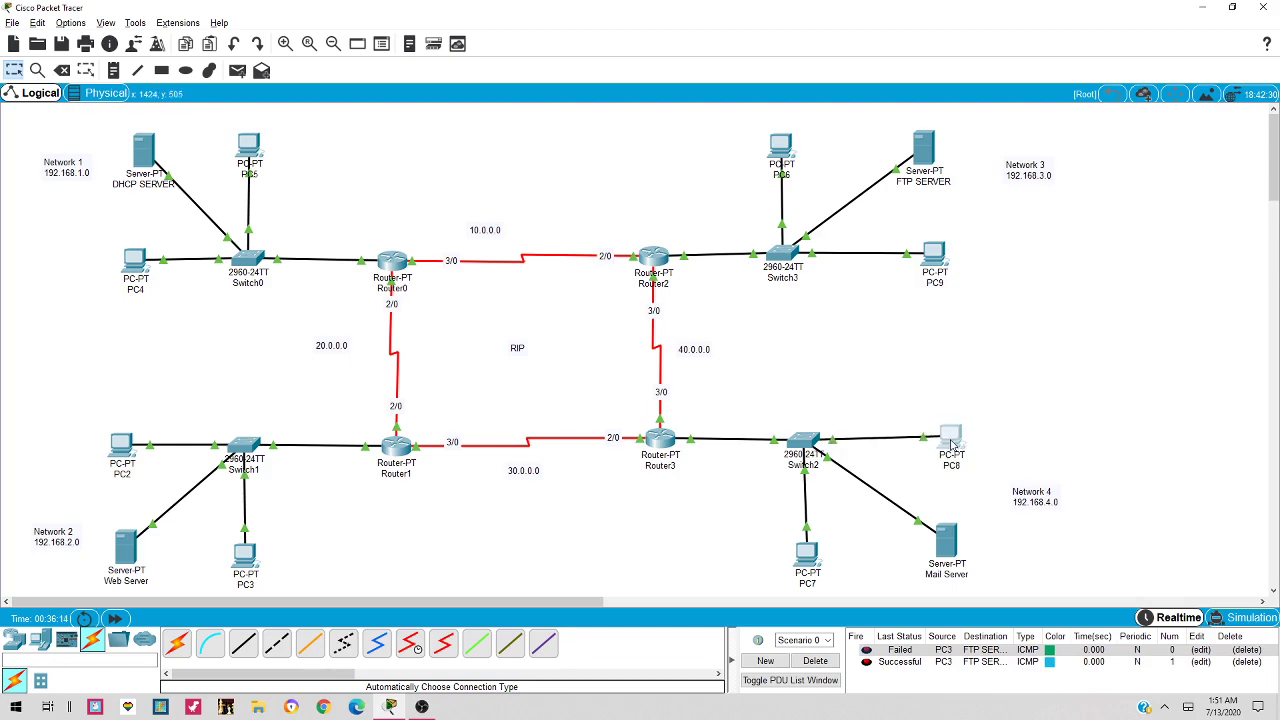
{"action": "left_click", "coordinate": [952, 444]}
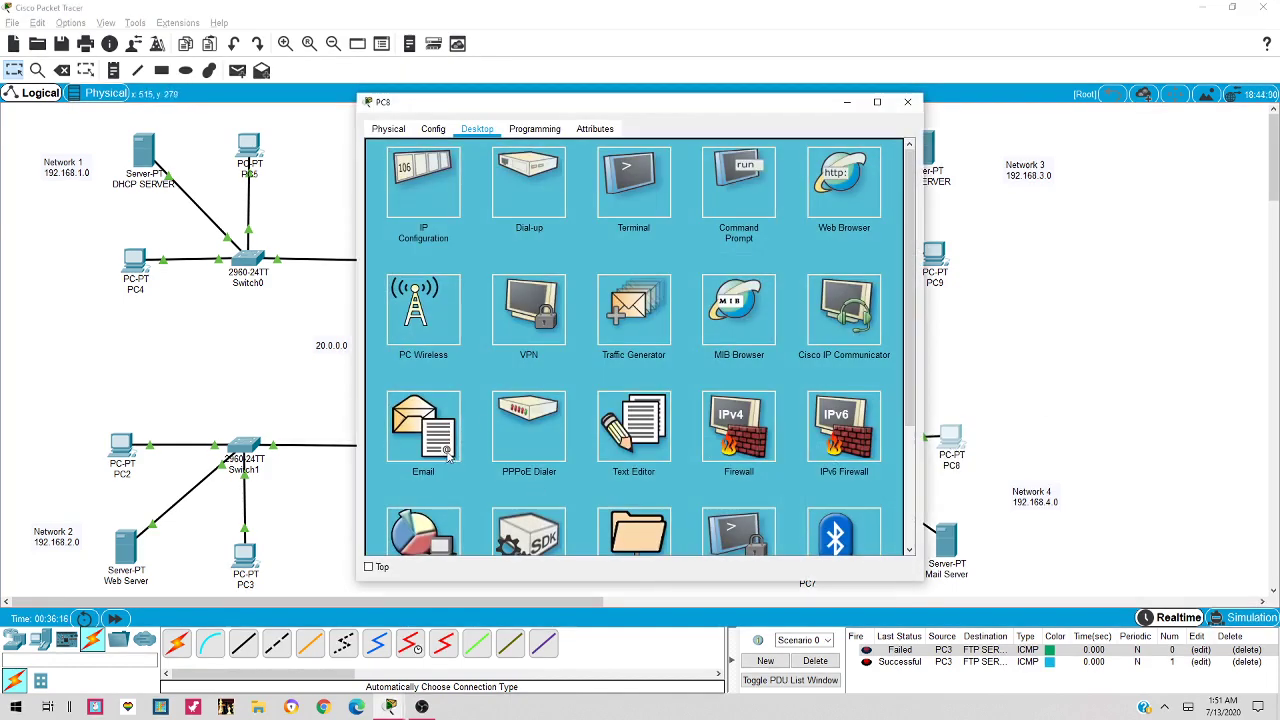
In PC8's Email setup, enter the user's name, email address and incoming server 192.168.4.2
{"action": "left_click", "coordinate": [448, 455]}
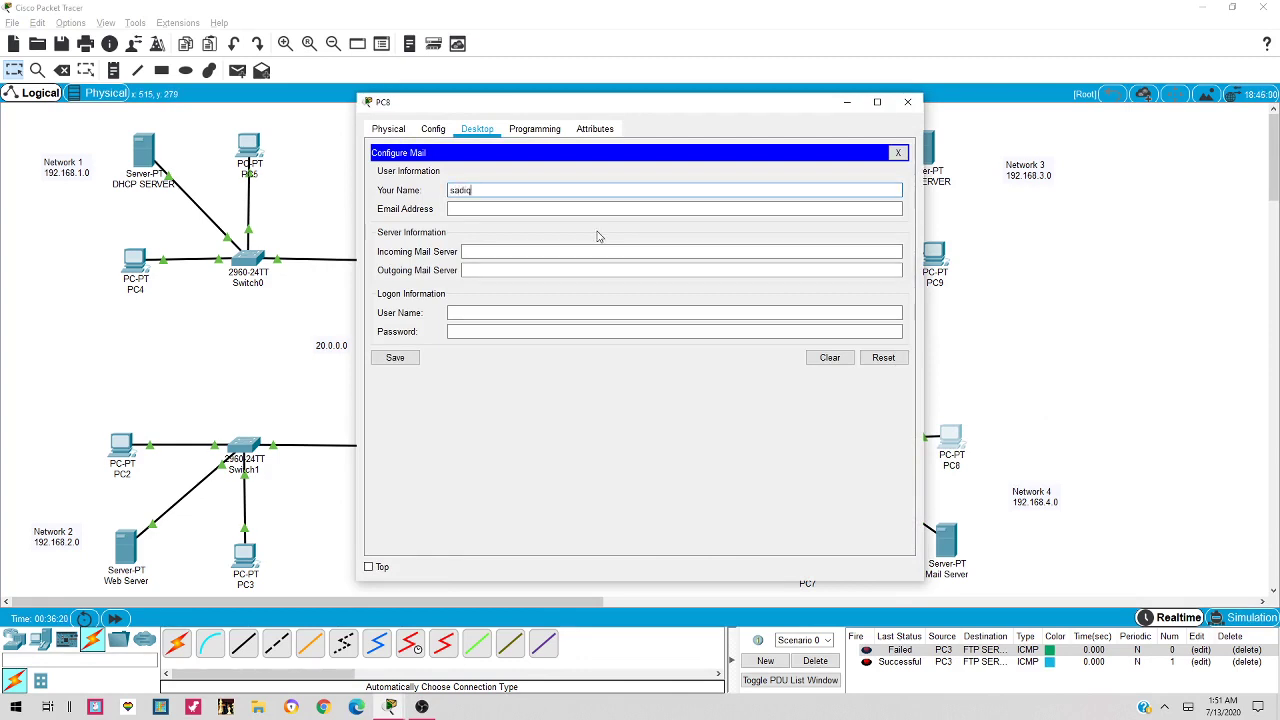
{"action": "key", "text": "Tab"}
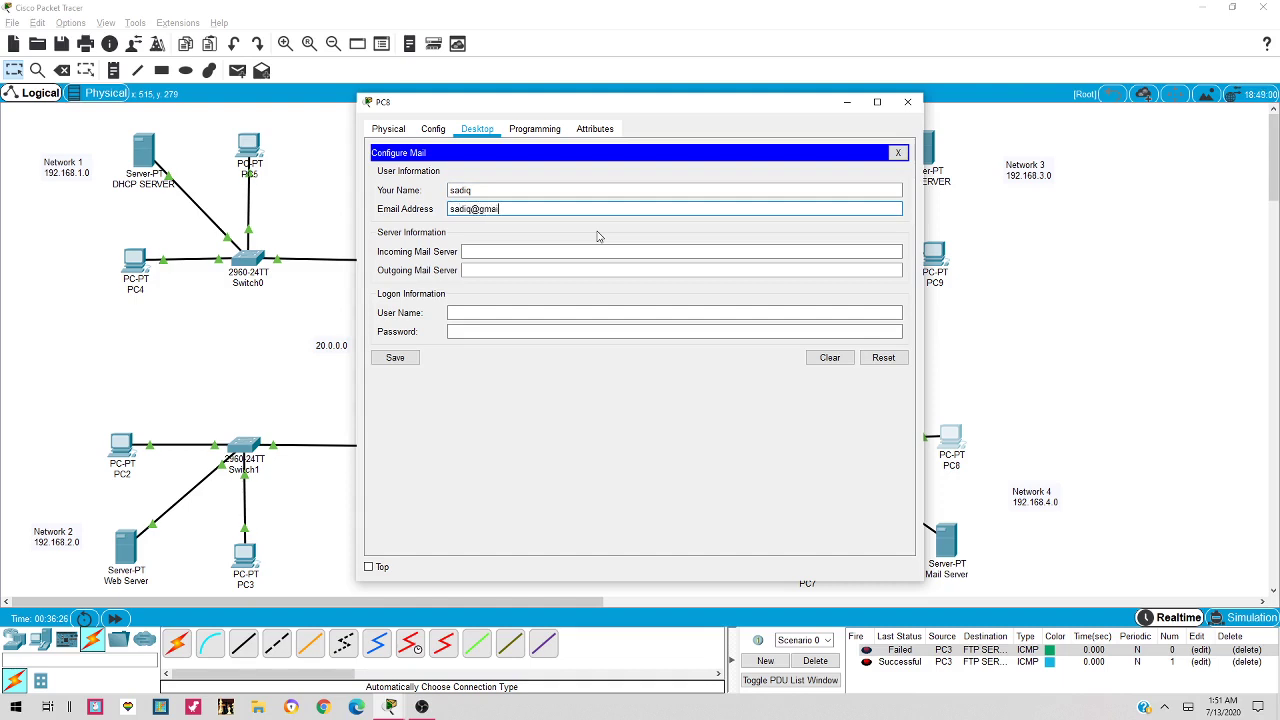
{"action": "key", "text": "Tab"}
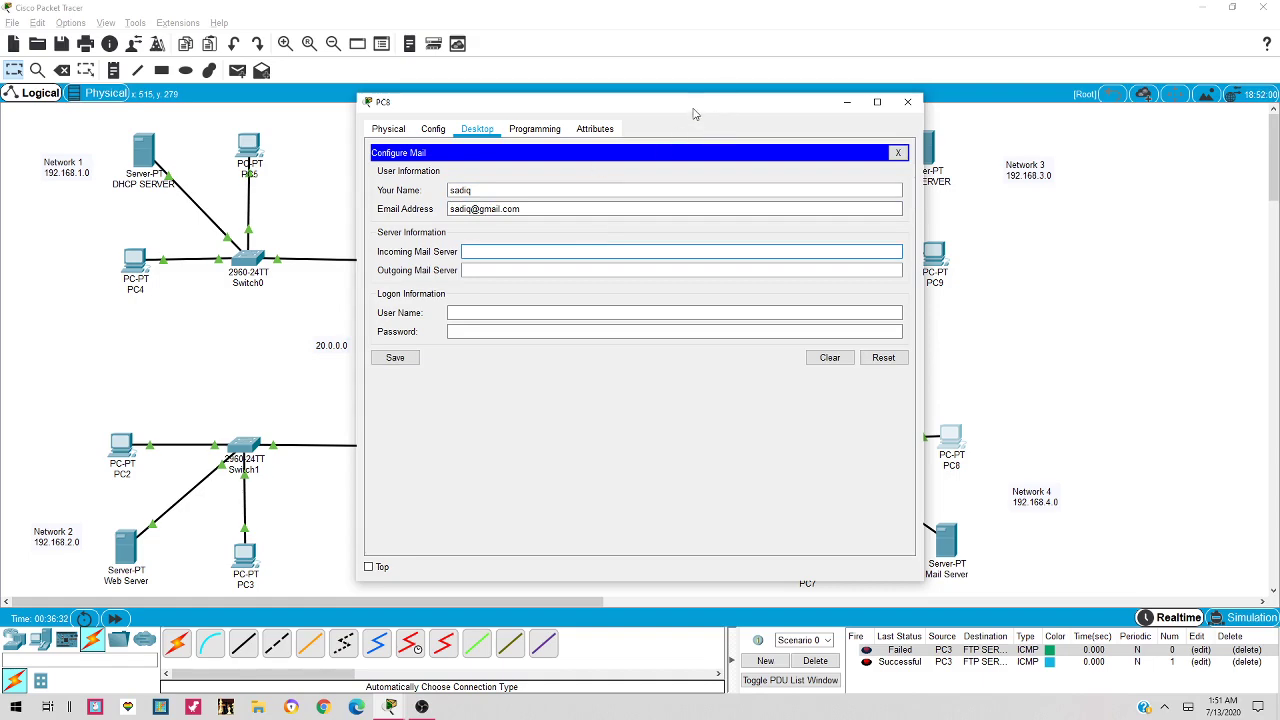
{"action": "left_click_drag", "start_coordinate": [721, 110], "coordinate": [562, 123]}
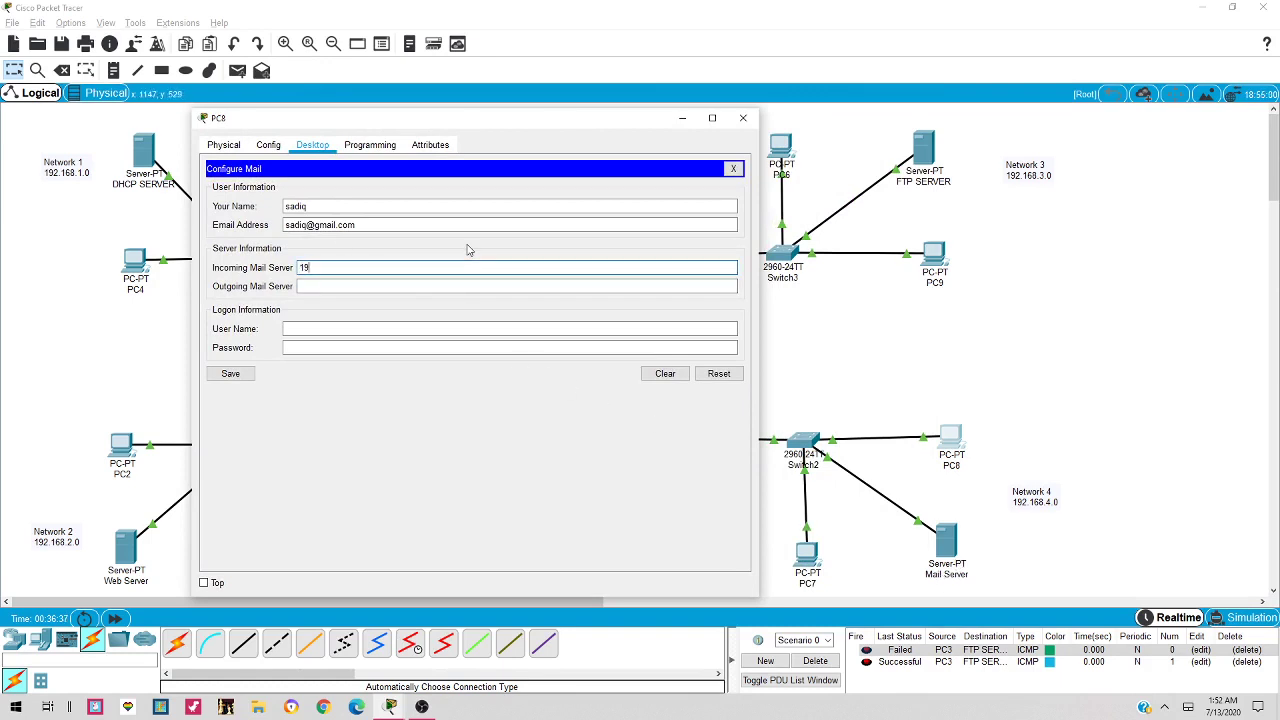
{"action": "type", "text": "68.4.2"}
Copy 192.168.4.2 into the outgoing server, add the login name and password, save, and close PC8
{"action": "left_click_drag", "start_coordinate": [373, 264], "coordinate": [258, 253]}
{"action": "key", "text": "ctrl+c"}
{"action": "left_click", "coordinate": [320, 286]}
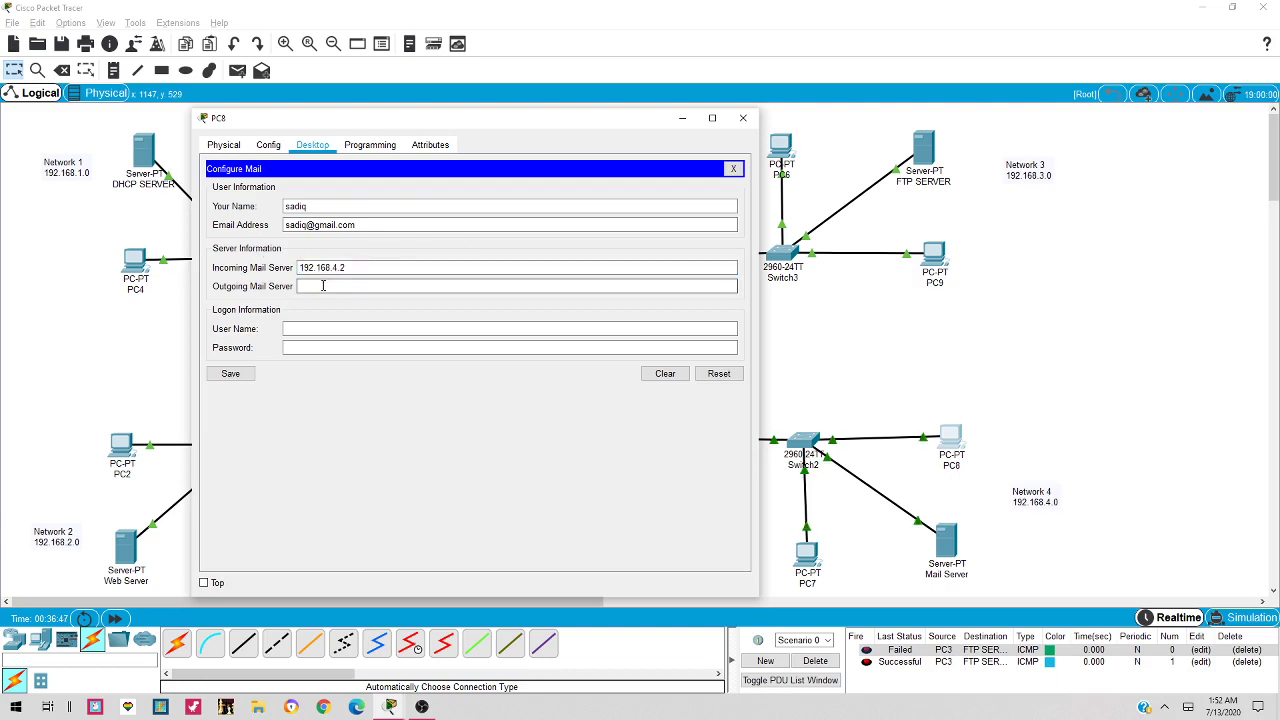
{"action": "key", "text": "ctrl+v"}
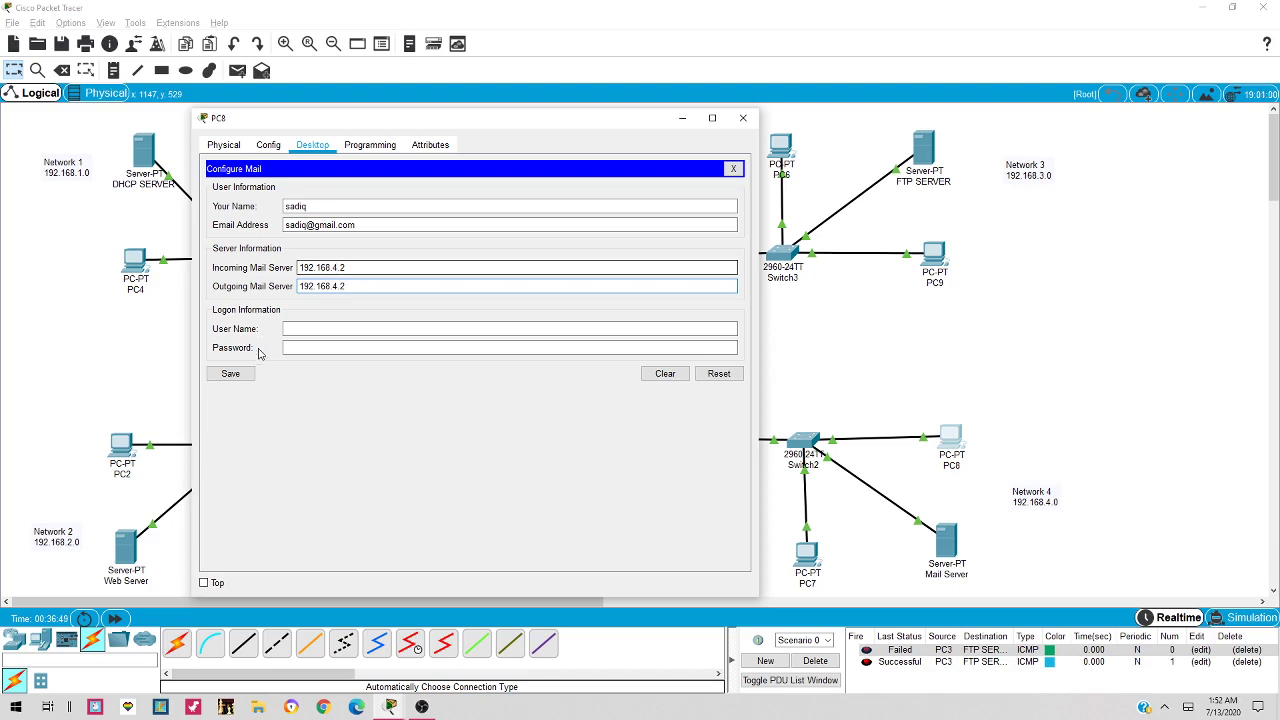
{"action": "left_click", "coordinate": [290, 348]}
{"action": "left_click", "coordinate": [320, 329]}
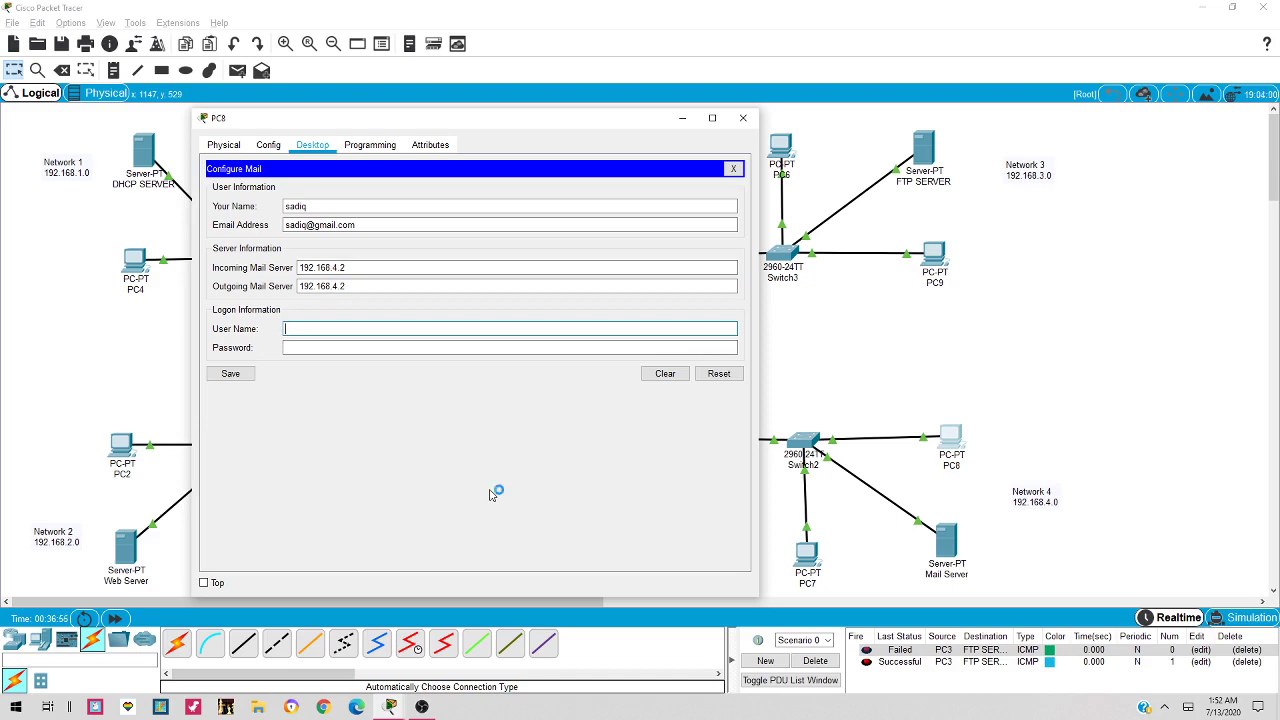
{"action": "type", "text": "sadiq"}
{"action": "key", "text": "Tab"}
{"action": "type", "text": "1"}
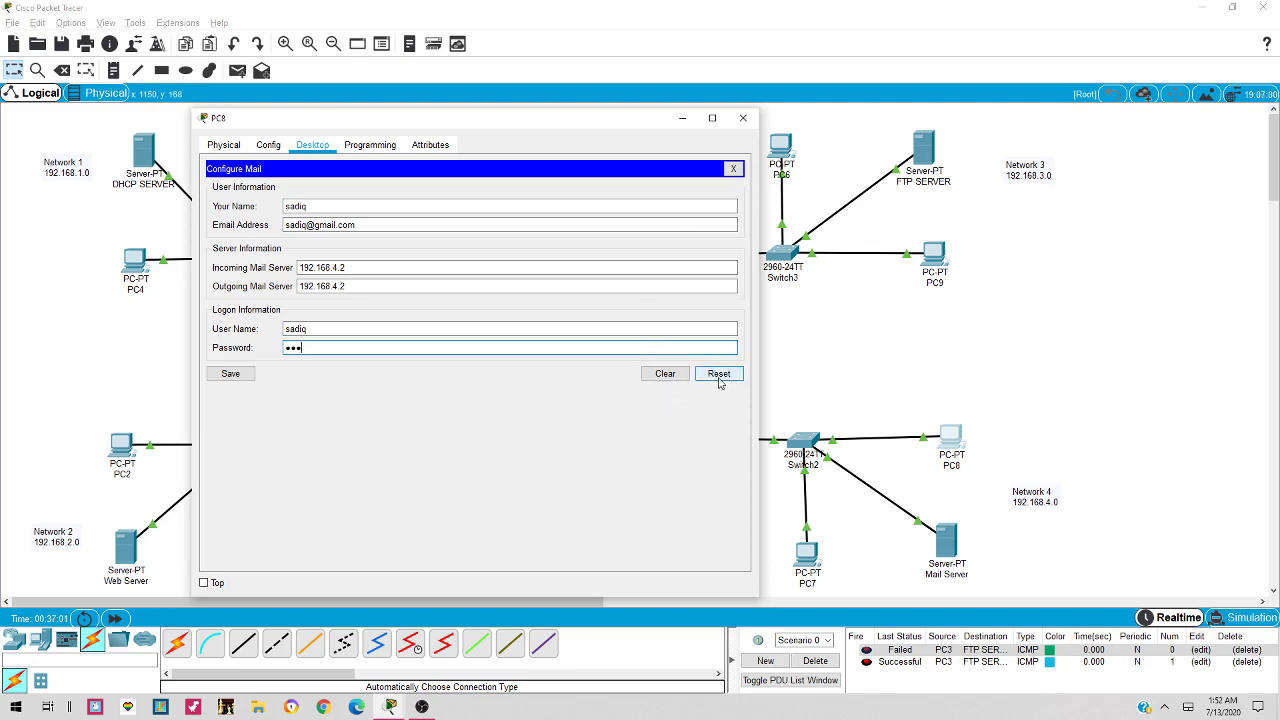
{"action": "left_click", "coordinate": [223, 376]}
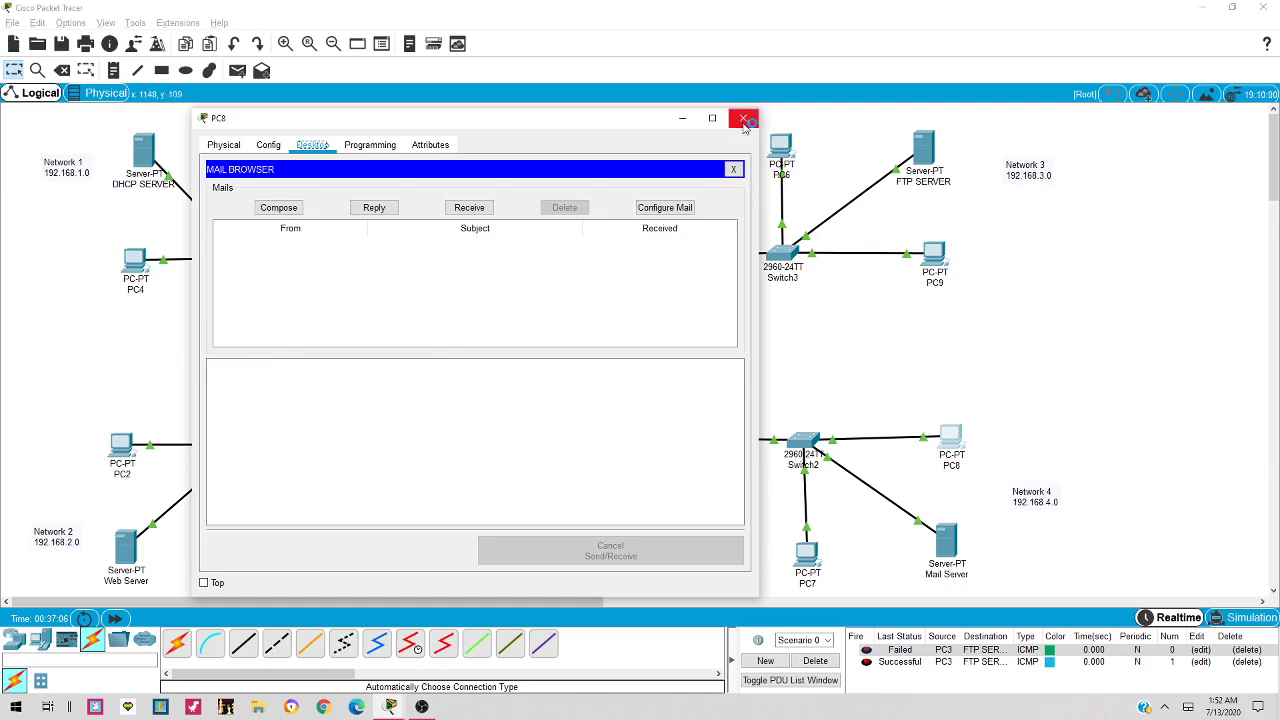
{"action": "left_click", "coordinate": [743, 118]}
Open PC7's Email setup and enter the account holder's name and email address
{"action": "left_click", "coordinate": [808, 555]}
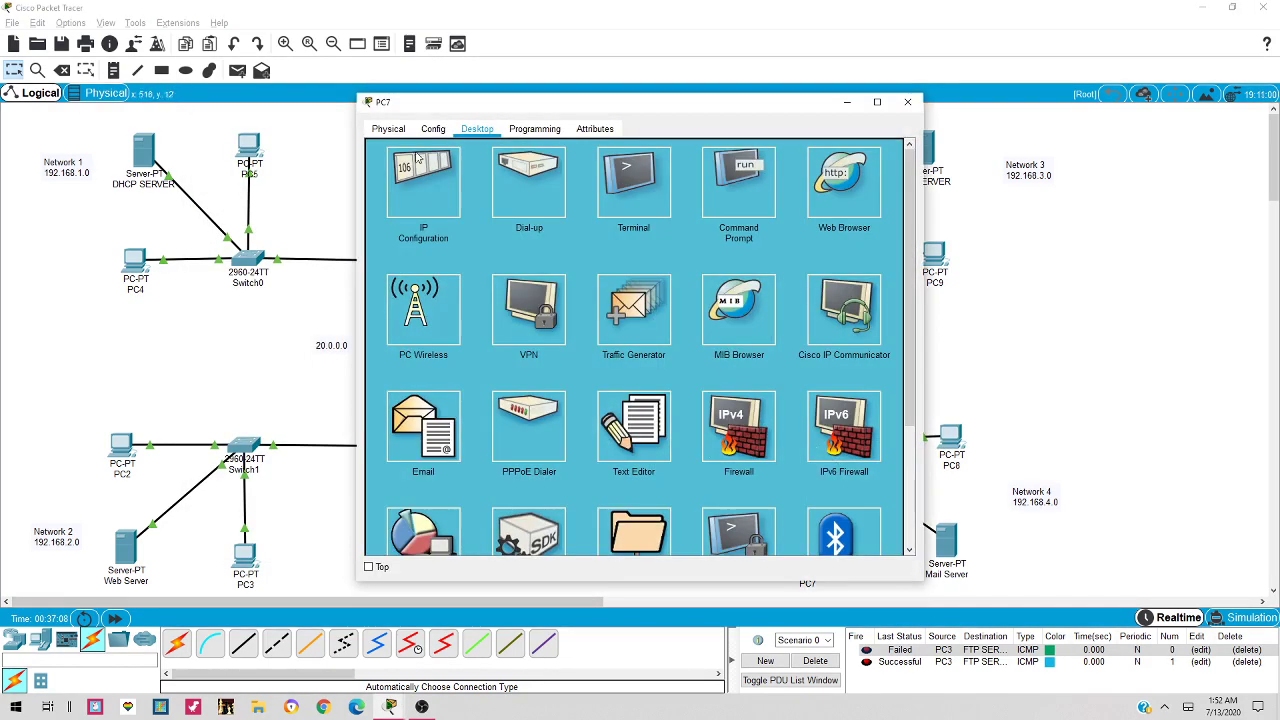
{"action": "left_click", "coordinate": [422, 418]}
{"action": "left_click", "coordinate": [502, 191]}
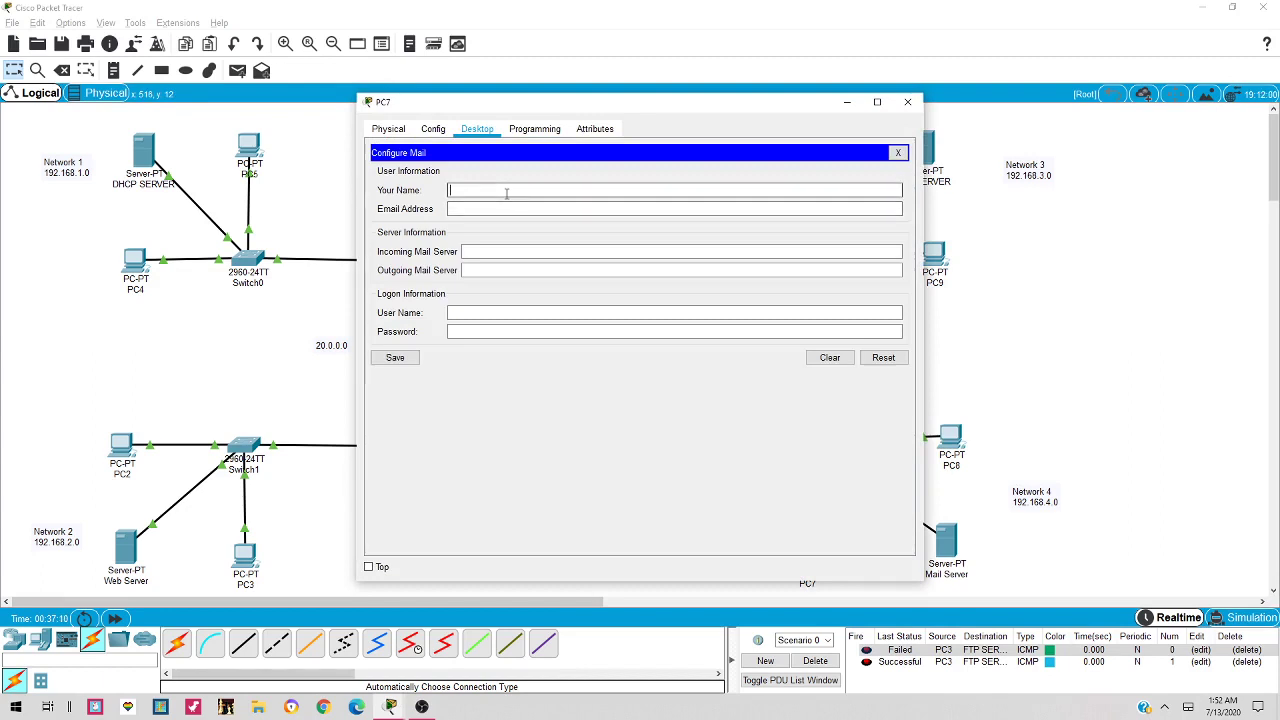
{"action": "type", "text": "ahmed"}
{"action": "key", "text": "Tab"}
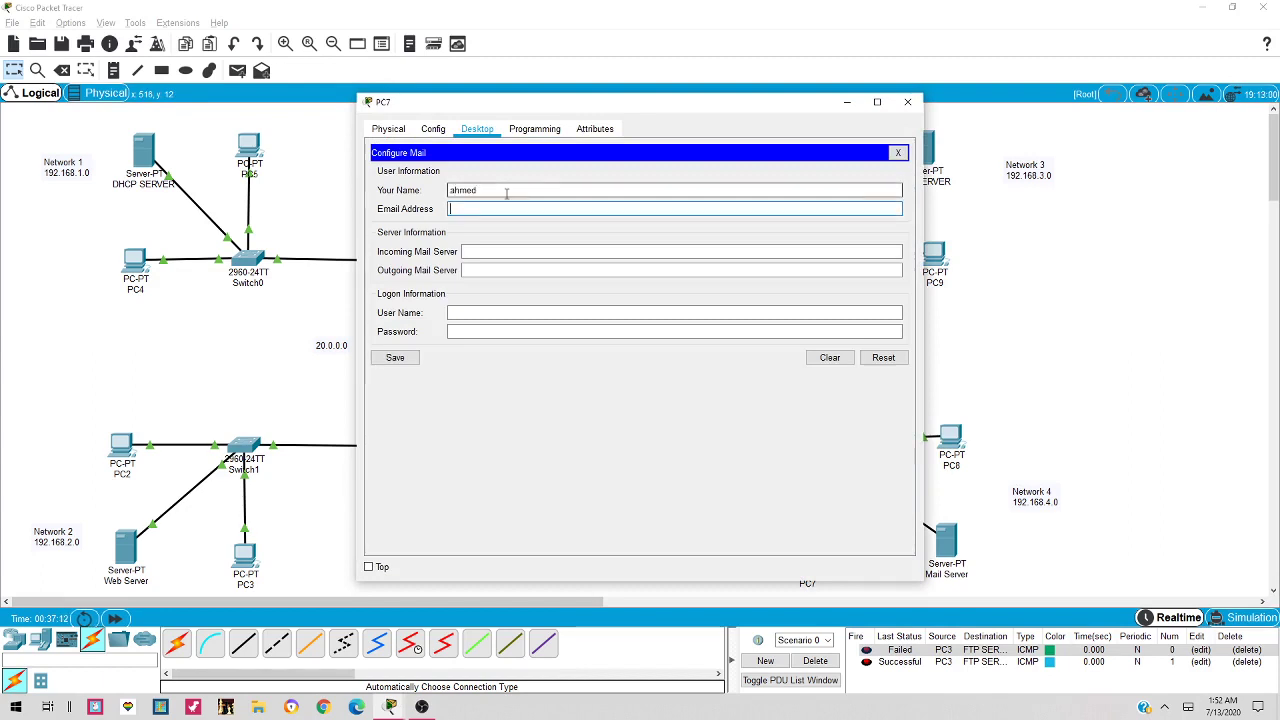
Set both incoming and outgoing servers to 192.168.4.2, add the login credentials, and save
{"action": "key", "text": "Tab"}
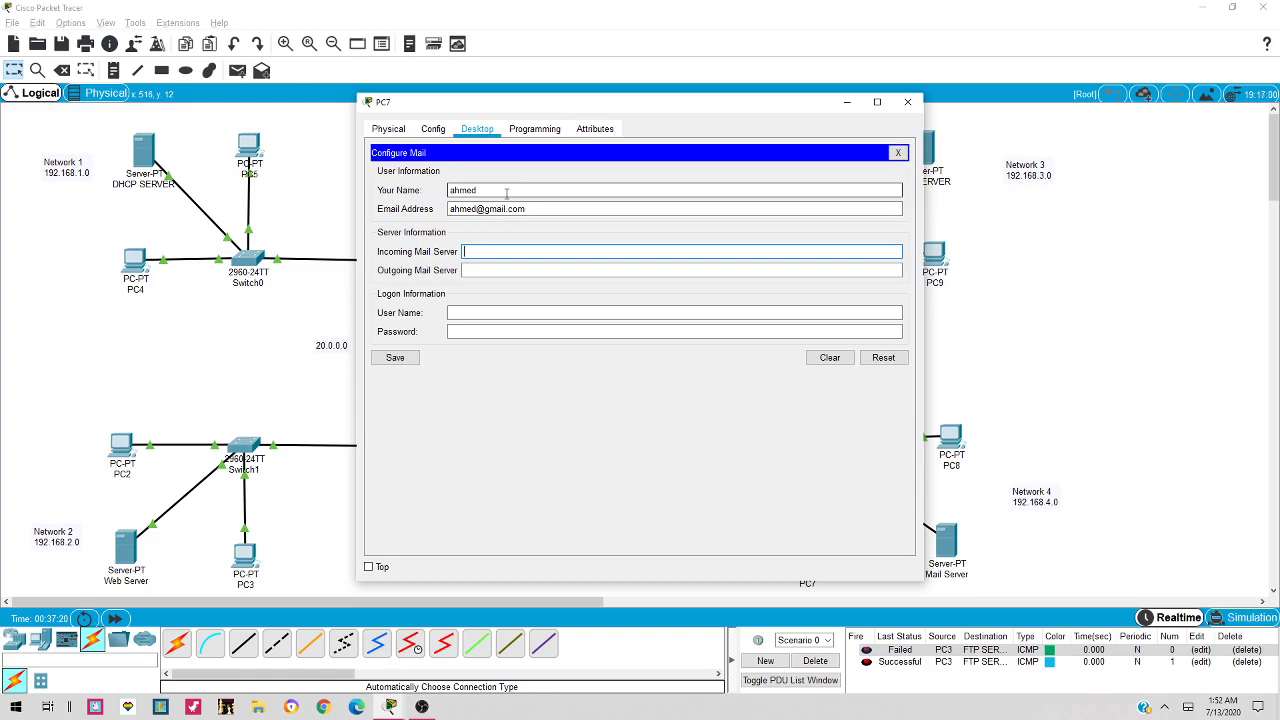
{"action": "type", "text": "192.168.4.2"}
{"action": "key", "text": "Tab"}
{"action": "type", "text": "192.168.4.2"}
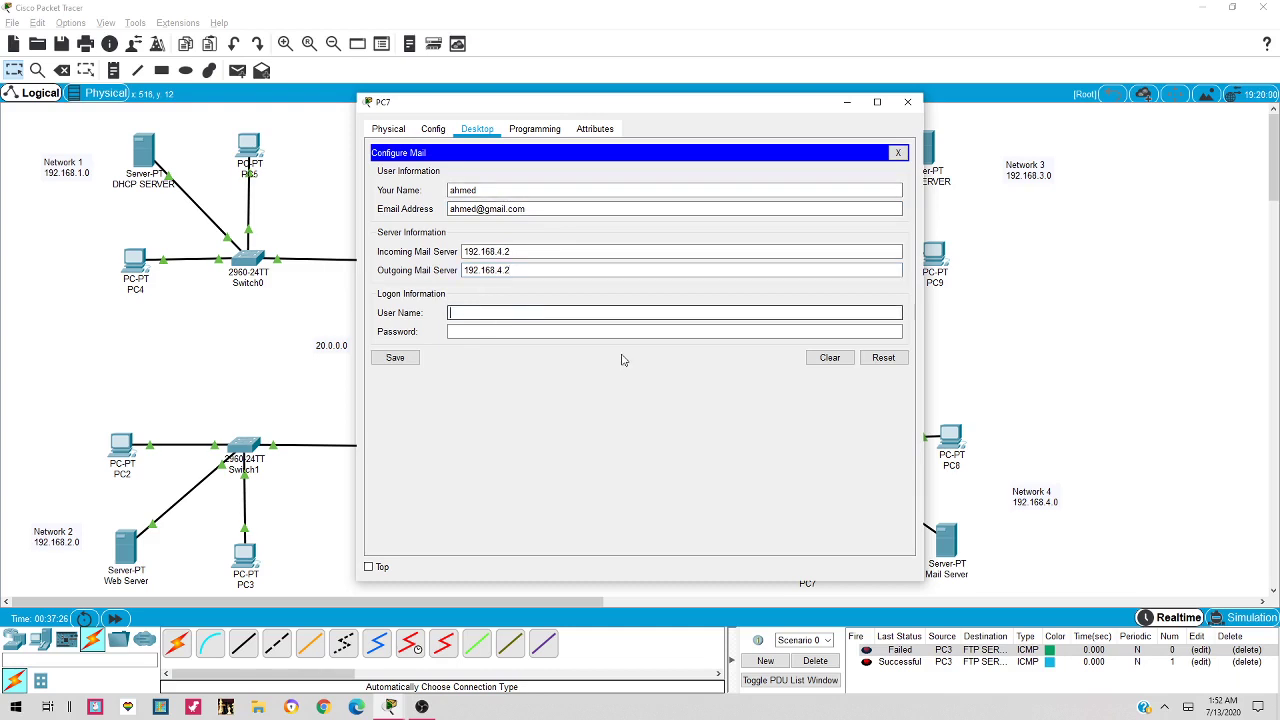
{"action": "type", "text": "d"}
{"action": "key", "text": "Tab"}
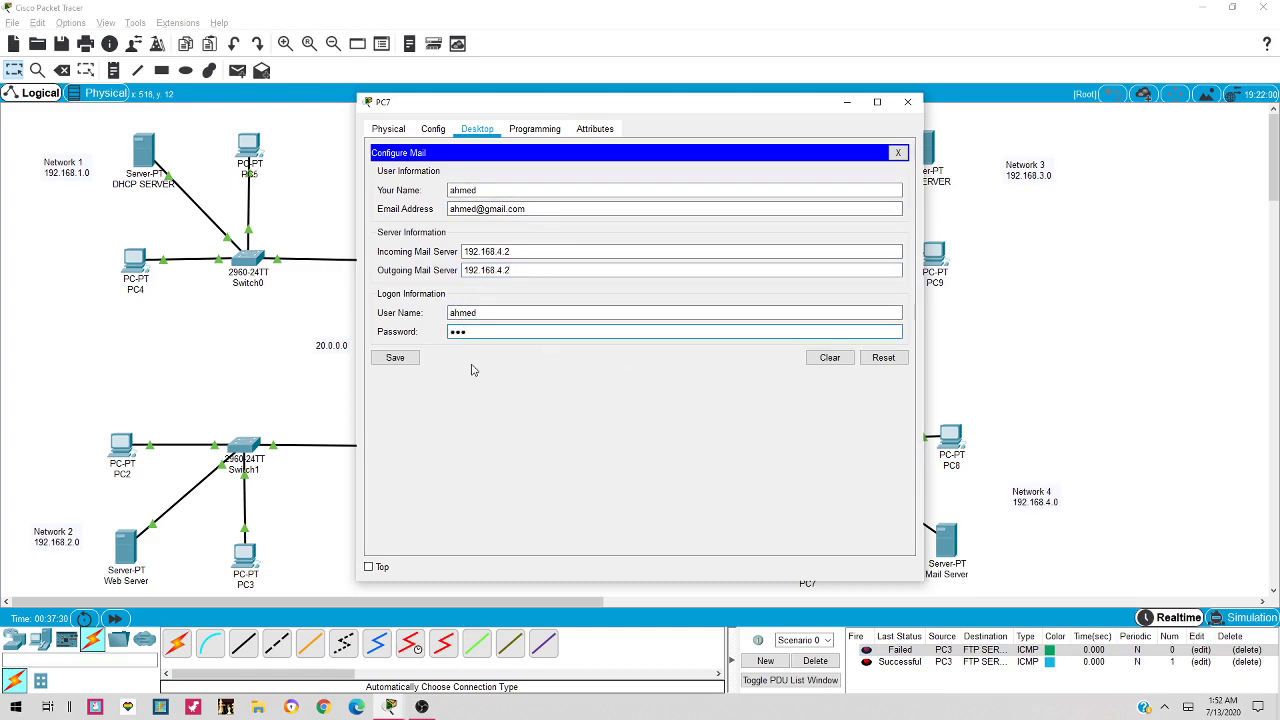
{"action": "left_click", "coordinate": [397, 360]}
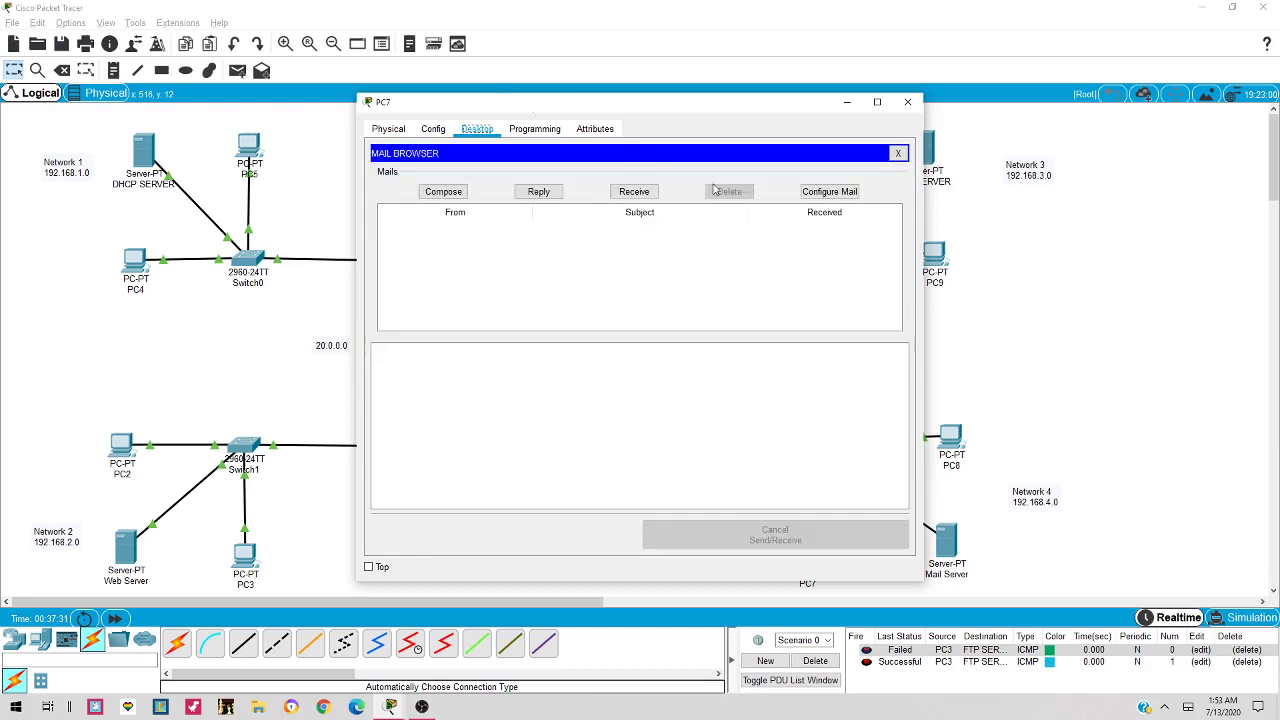
Compose a mail to PC8's account with subject 'hi' and body 'how are you', send it, and close PC7
{"action": "left_click", "coordinate": [440, 192]}
{"action": "left_click", "coordinate": [471, 176]}
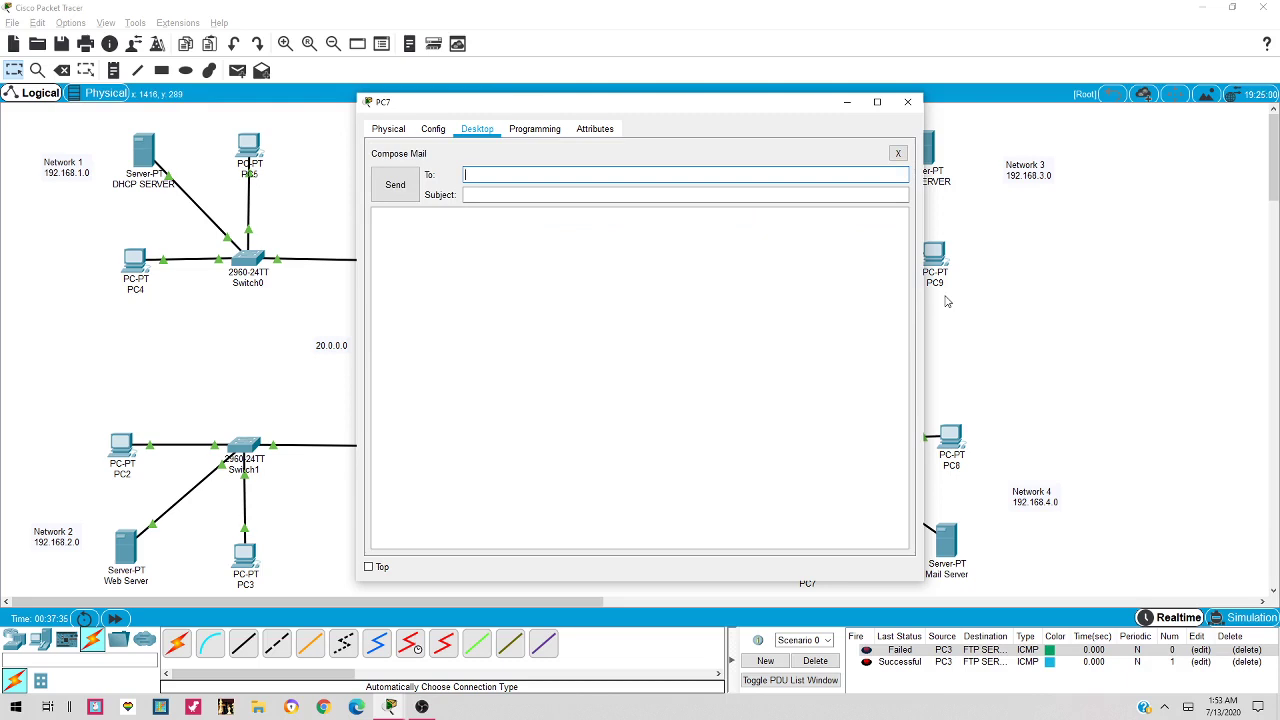
{"action": "type", "text": "sadic"}
{"action": "key", "text": "Tab"}
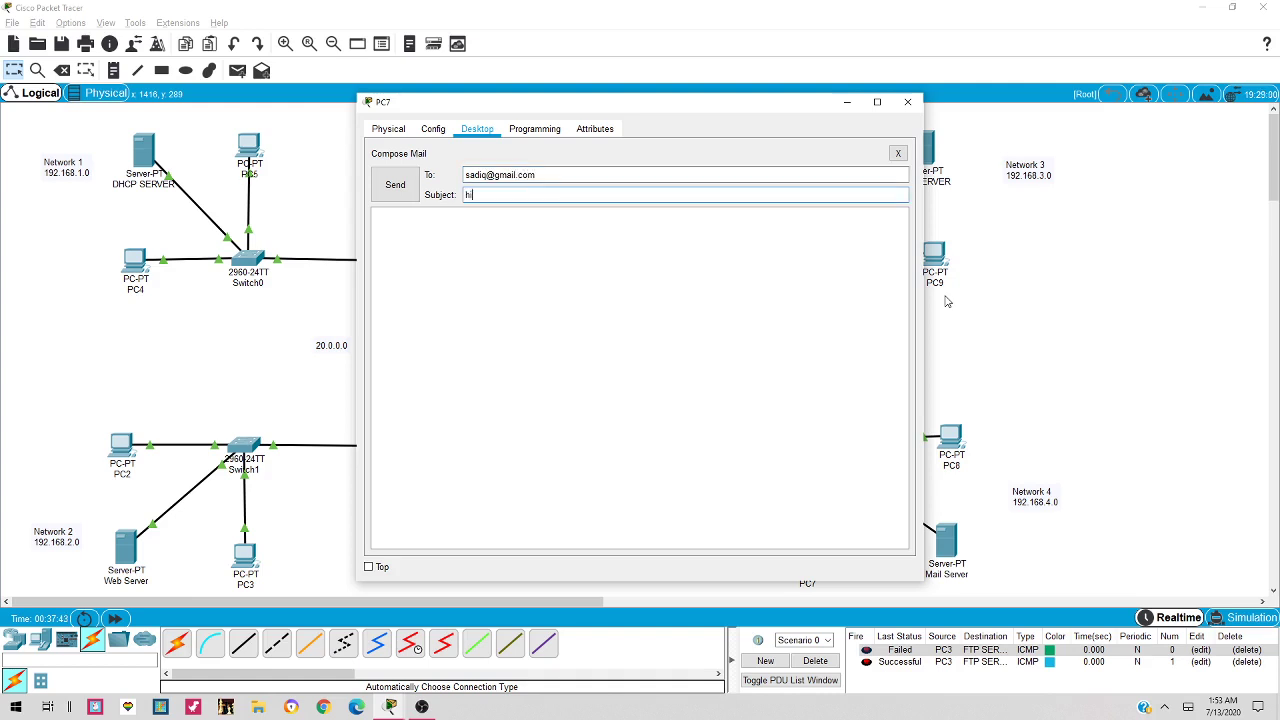
{"action": "left_click", "coordinate": [552, 241]}
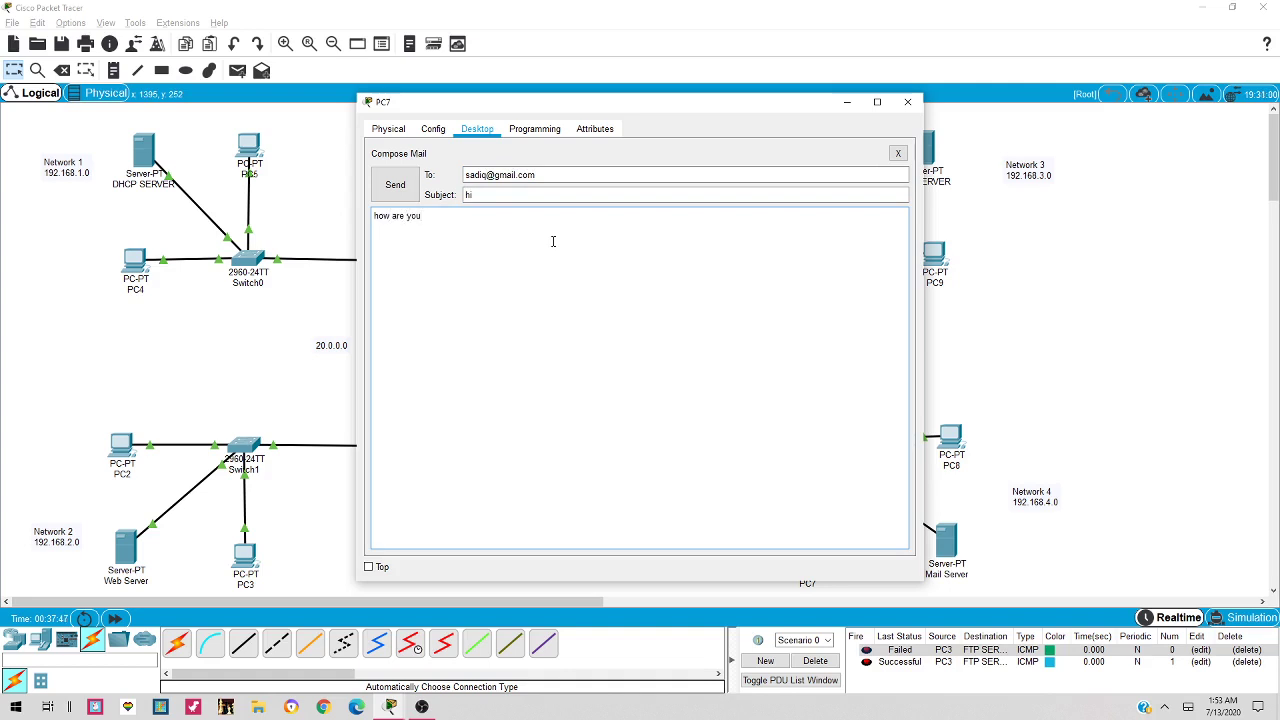
{"action": "left_click", "coordinate": [420, 185]}
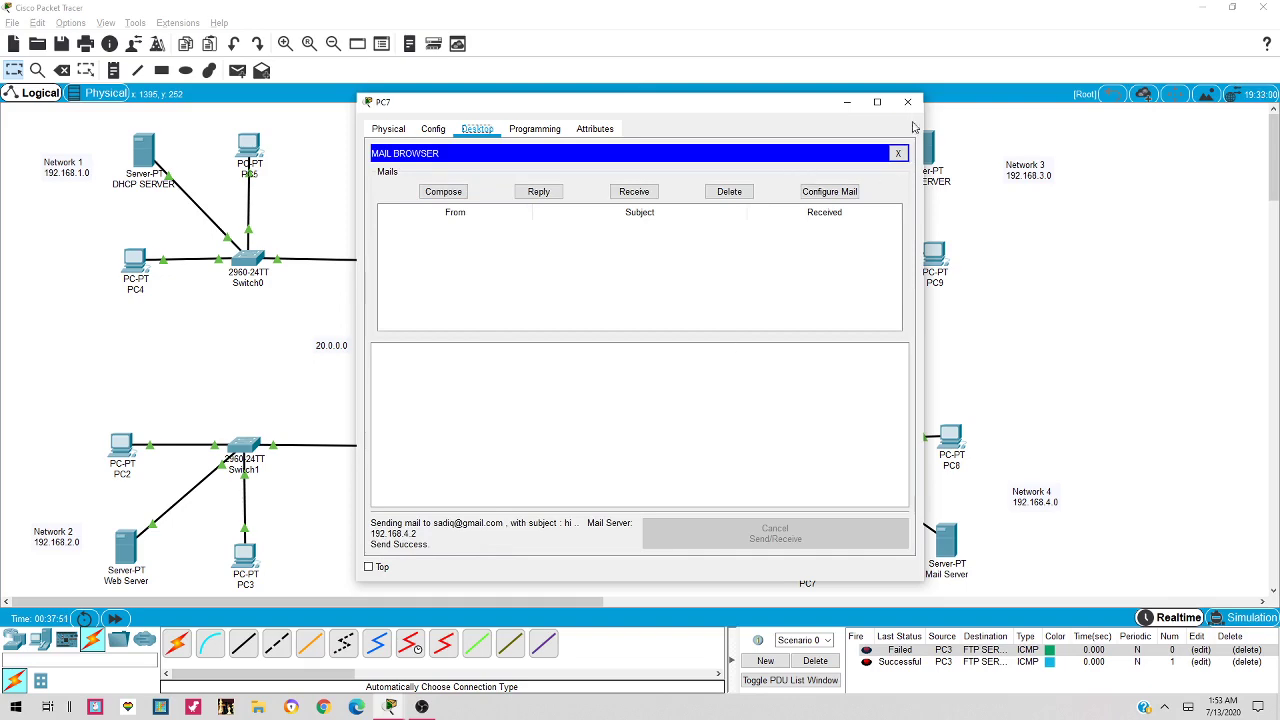
{"action": "left_click", "coordinate": [910, 103]}
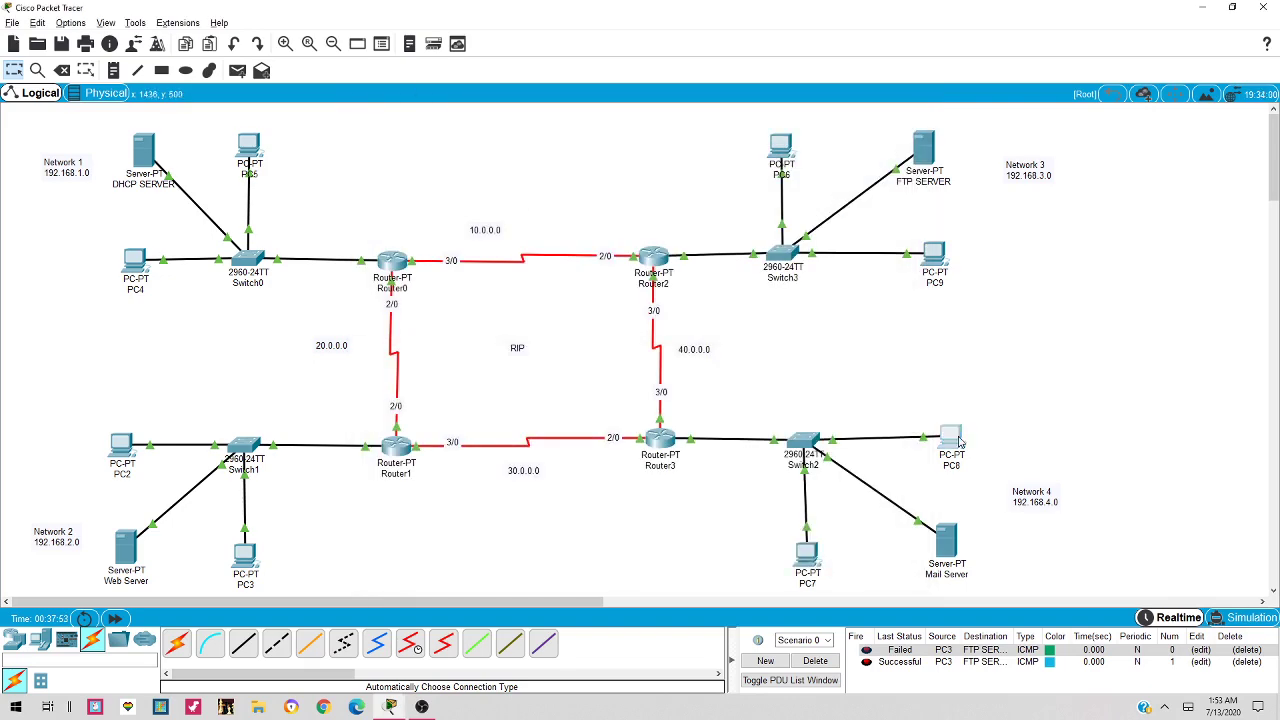
On PC8, receive the 'hi' mail, reply 'hi I am fine' to PC7, and close PC8
{"action": "left_click", "coordinate": [951, 437]}
{"action": "left_click", "coordinate": [425, 432]}
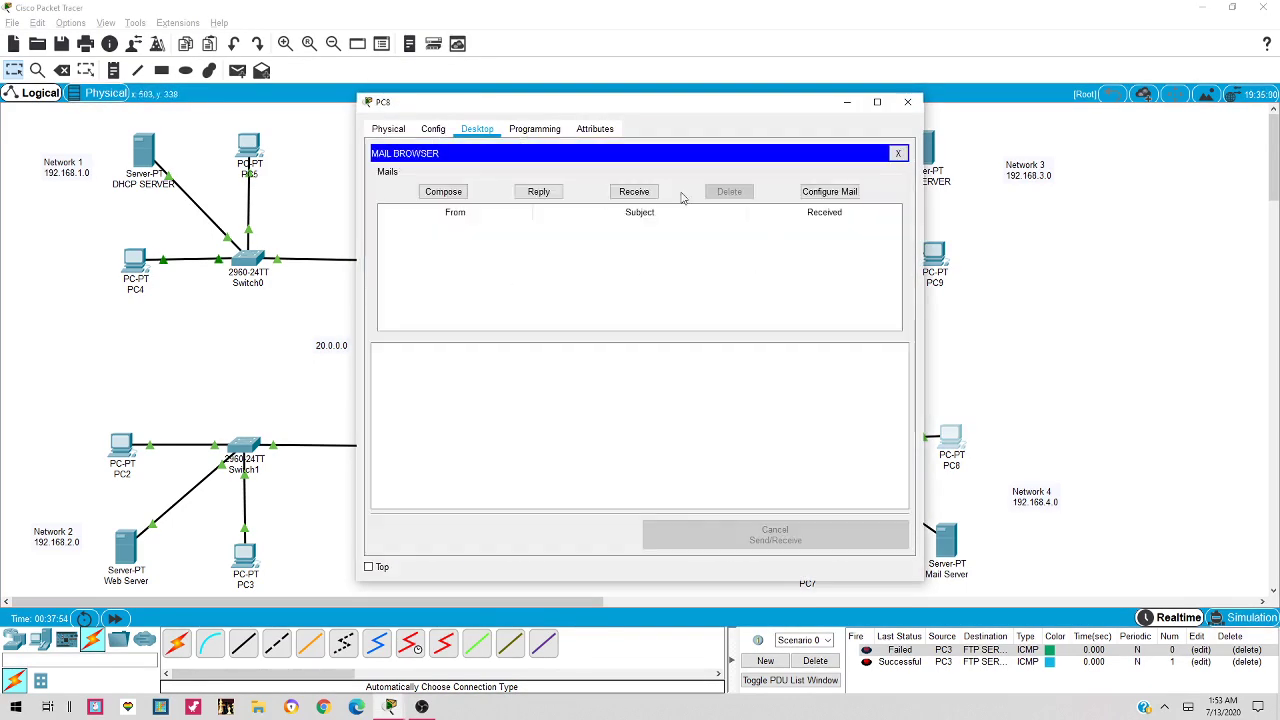
{"action": "left_click", "coordinate": [634, 193]}
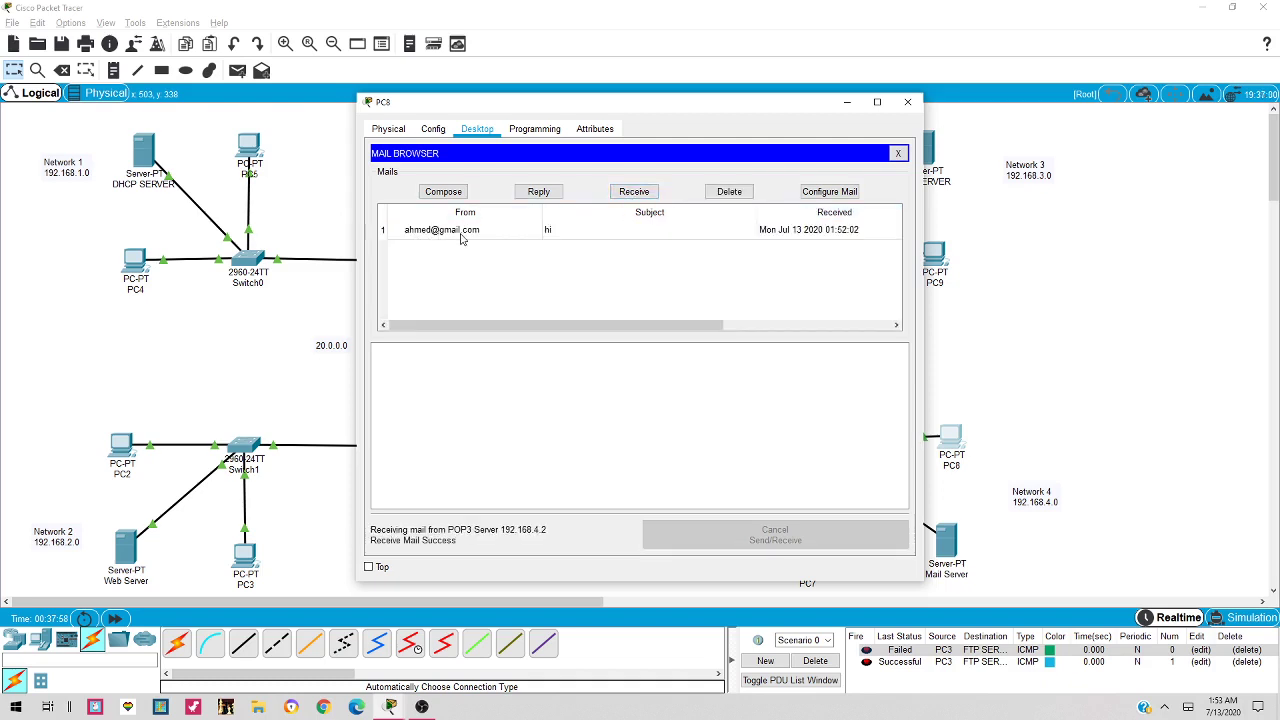
{"action": "left_click", "coordinate": [538, 191]}
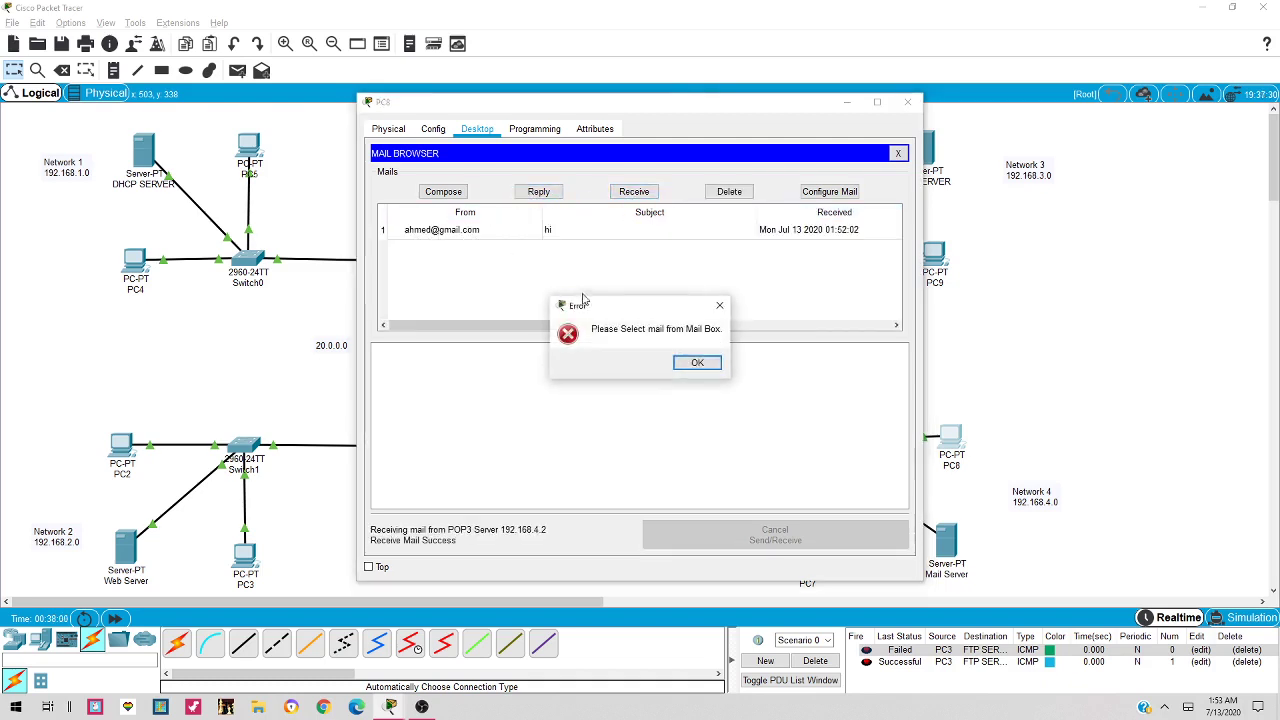
{"action": "left_click", "coordinate": [697, 362]}
{"action": "left_click", "coordinate": [472, 229]}
{"action": "left_click", "coordinate": [539, 192]}
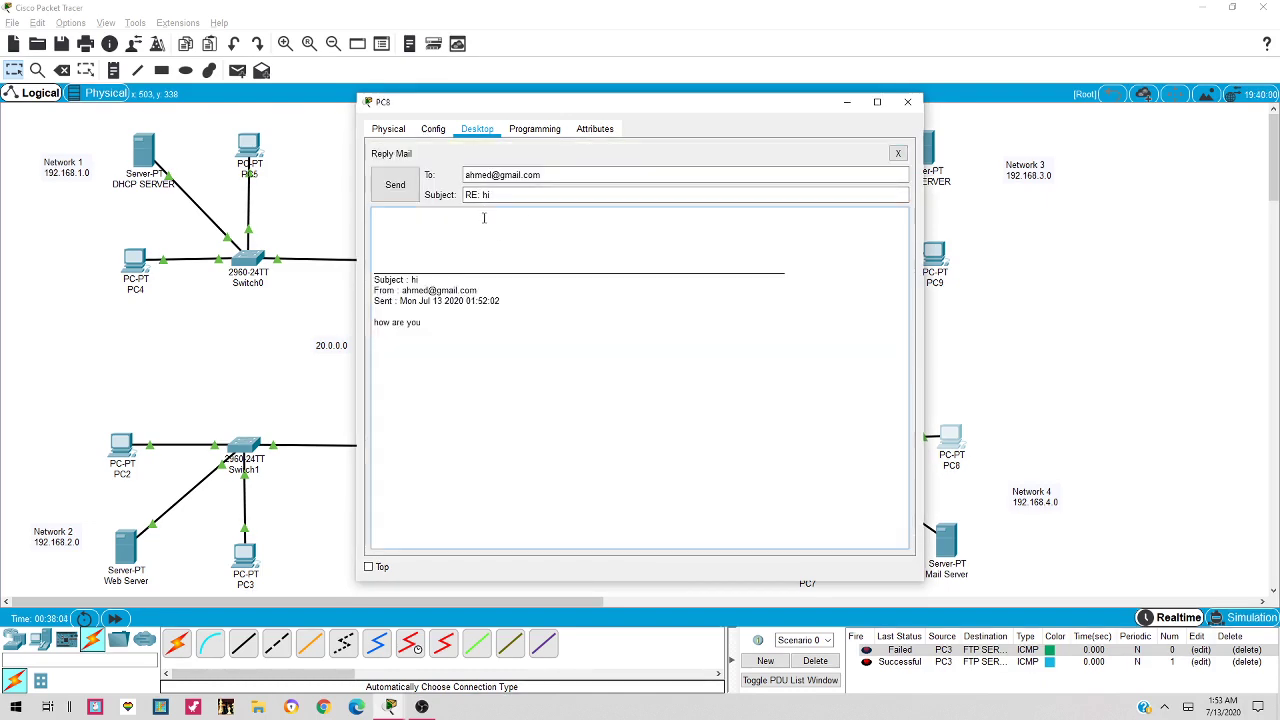
{"action": "type", "text": "hi I am fine"}
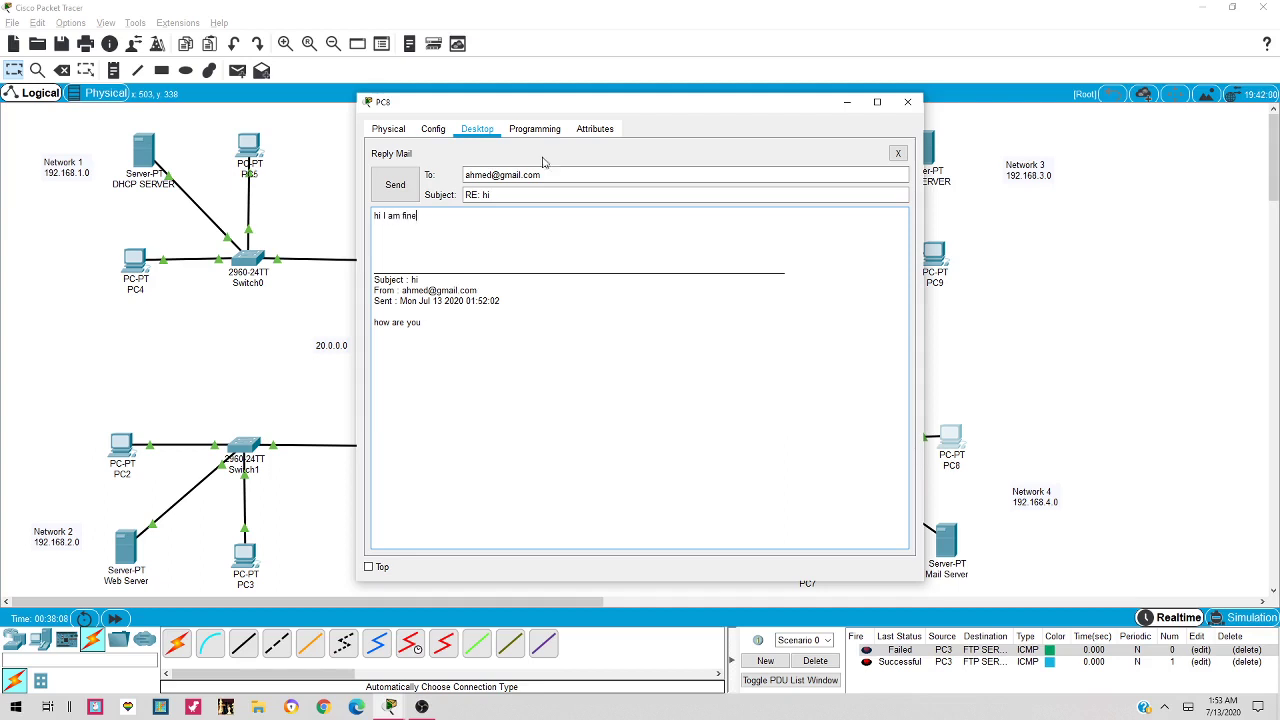
{"action": "left_click", "coordinate": [395, 184]}
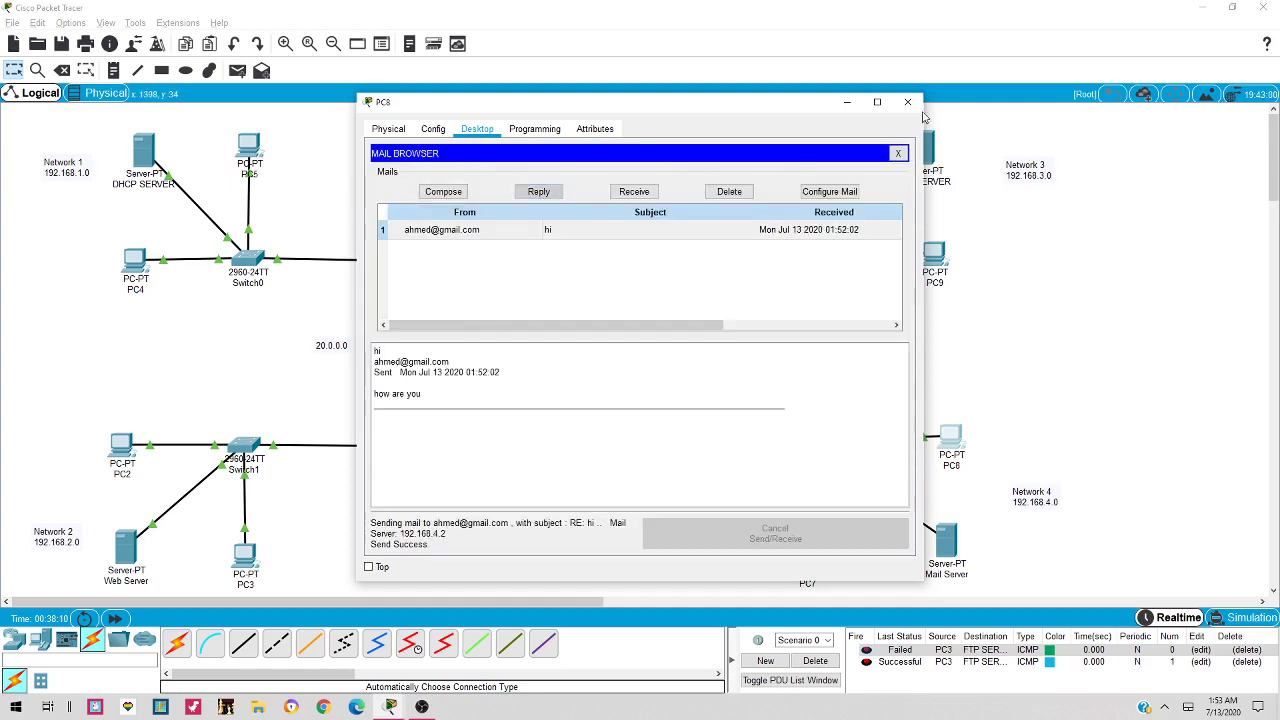
{"action": "left_click", "coordinate": [907, 101]}
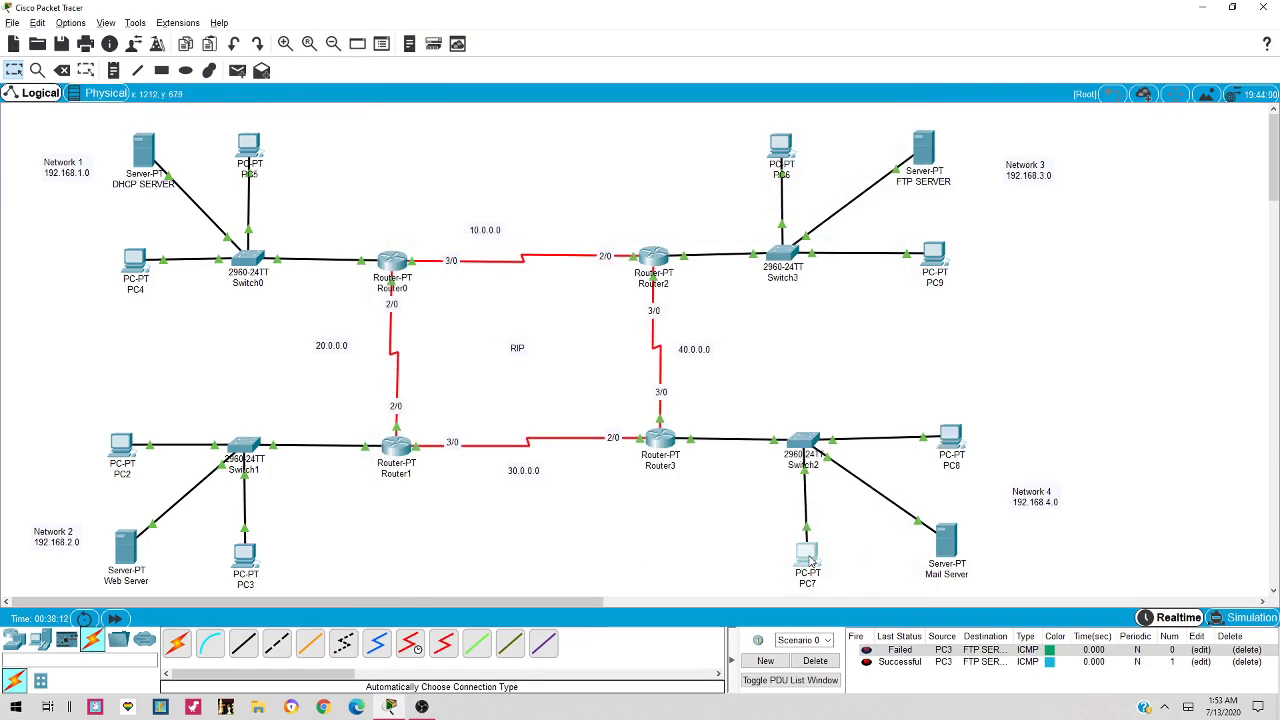
On PC7, fetch and read the 'RE: hi' reply saying 'hi I am fine', then close PC7
{"action": "left_click", "coordinate": [808, 556]}
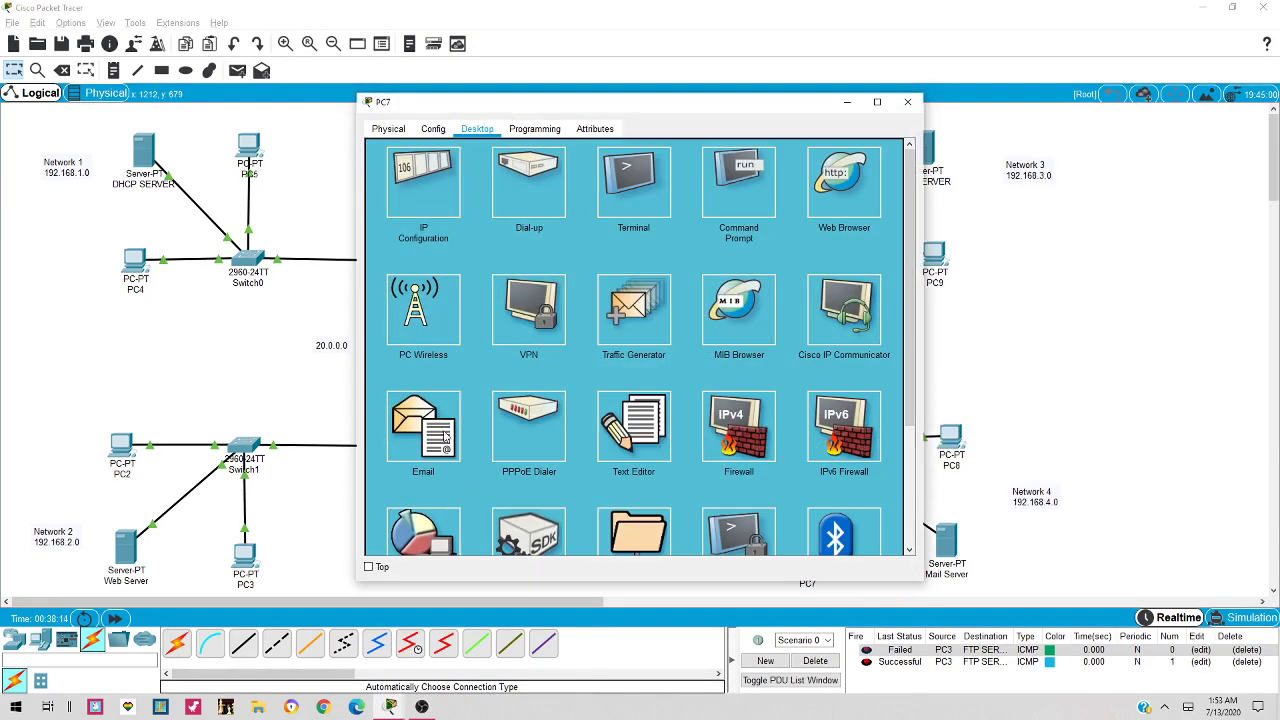
{"action": "left_click", "coordinate": [428, 436]}
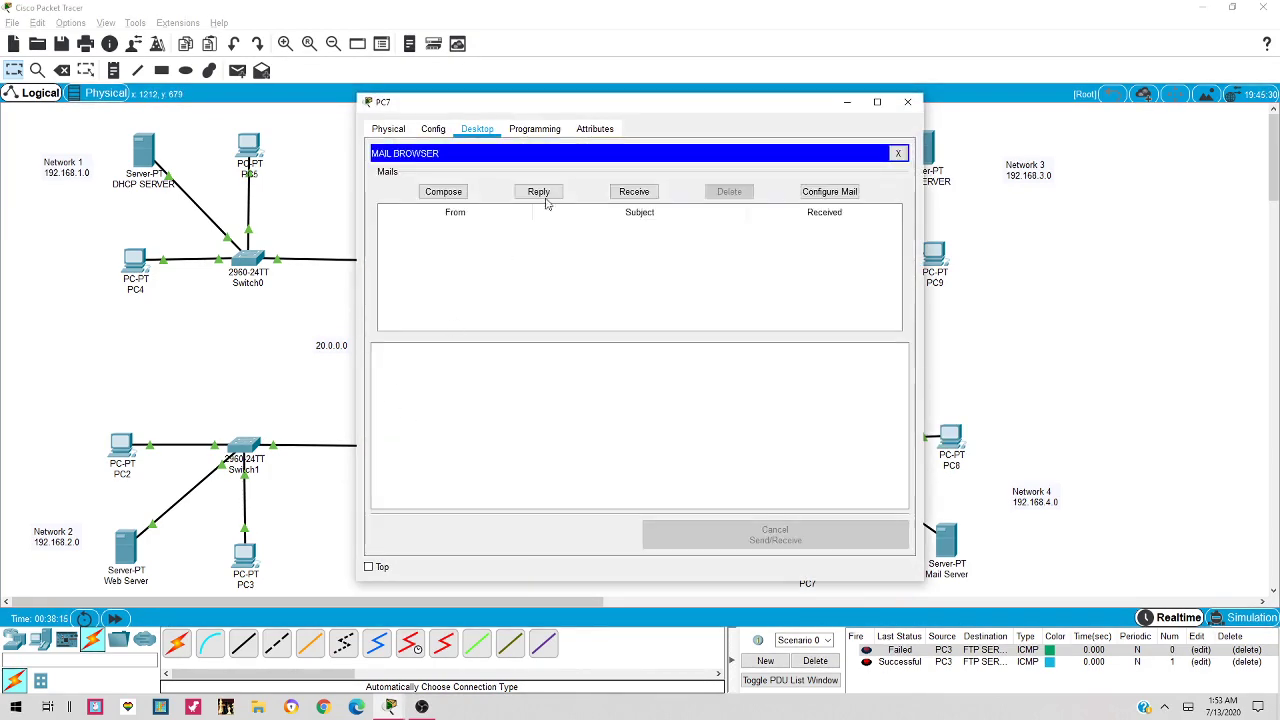
{"action": "left_click", "coordinate": [638, 194]}
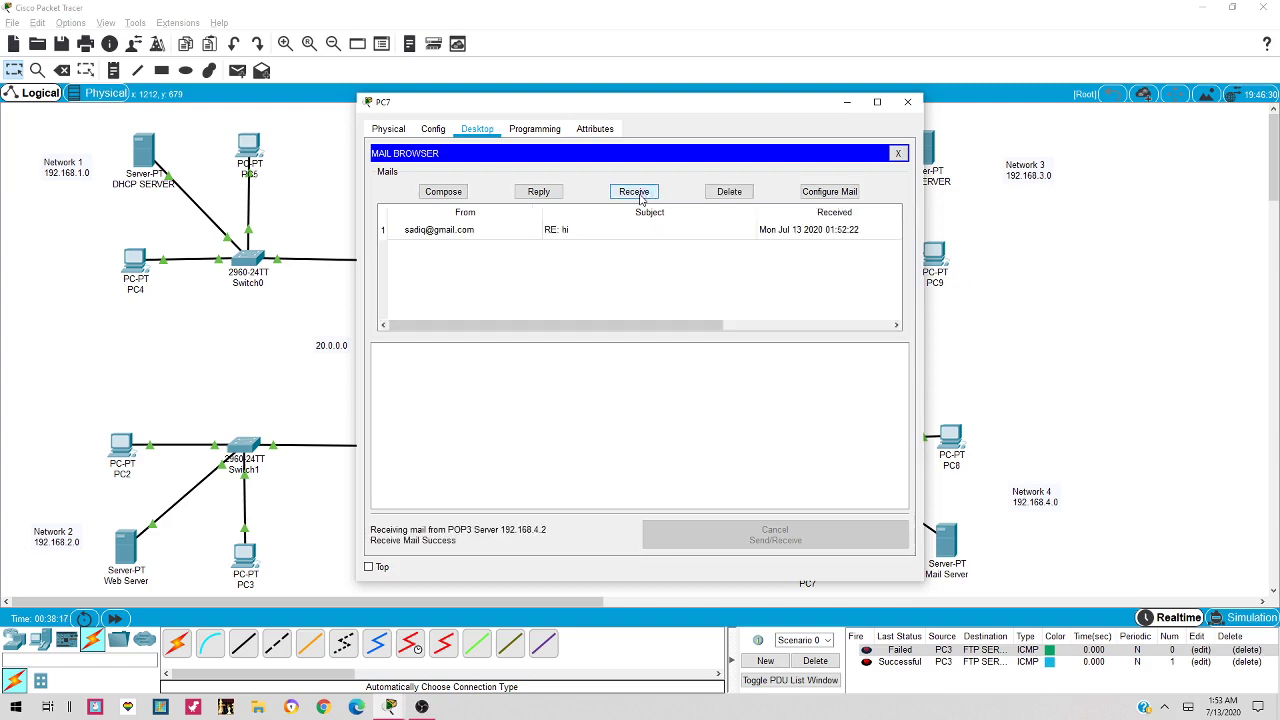
{"action": "left_click", "coordinate": [439, 233]}
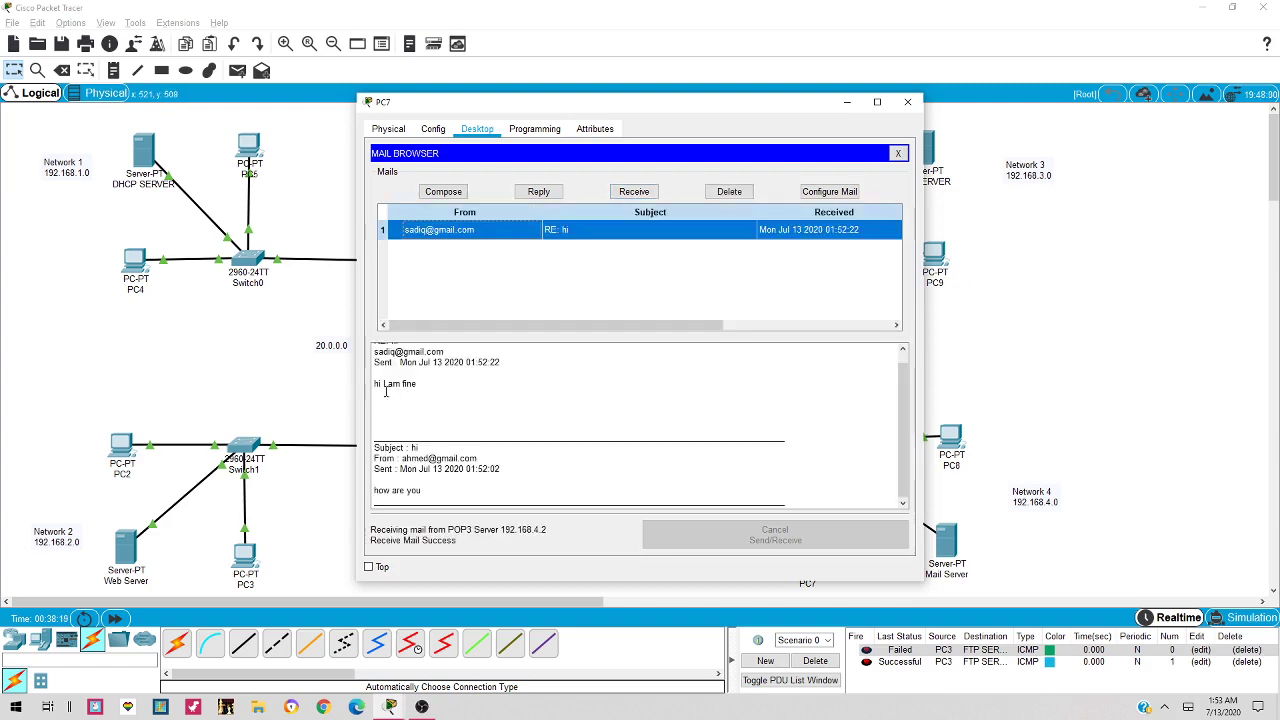
{"action": "left_click", "coordinate": [907, 101]}
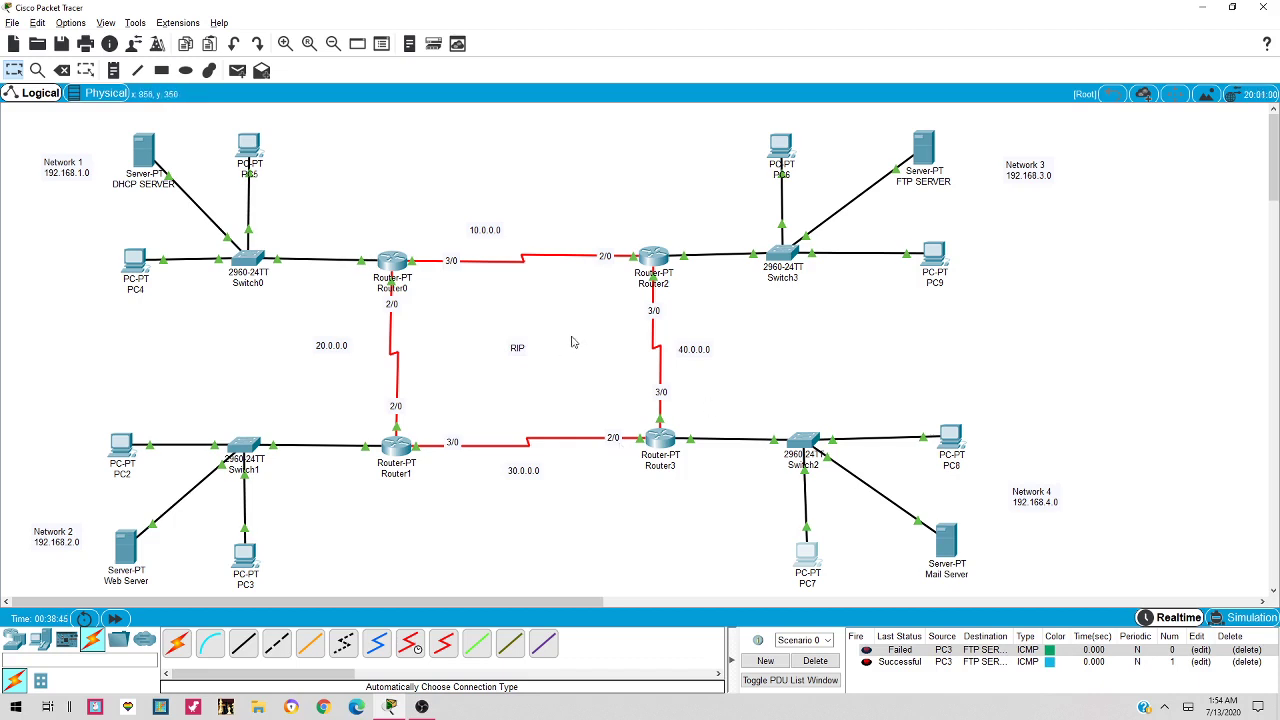
{"action": "mouse_move", "coordinate": [651, 342]}
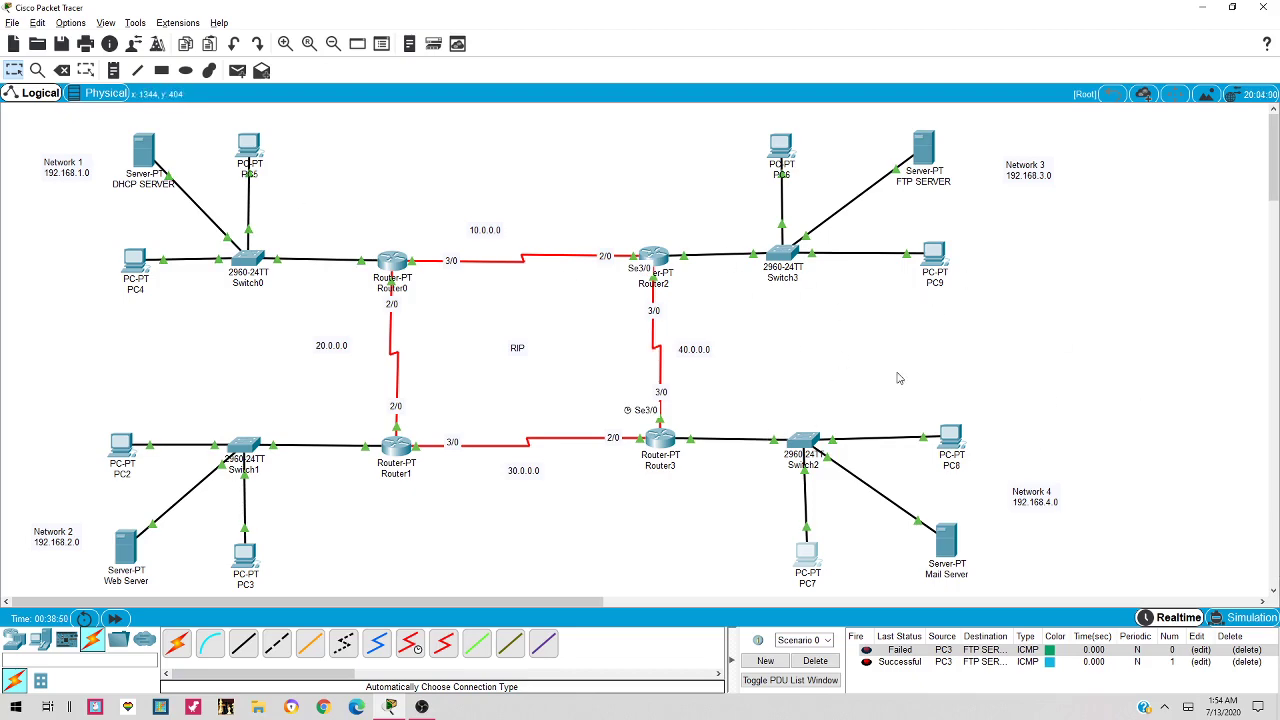
{"action": "key", "text": "alt+Tab"}
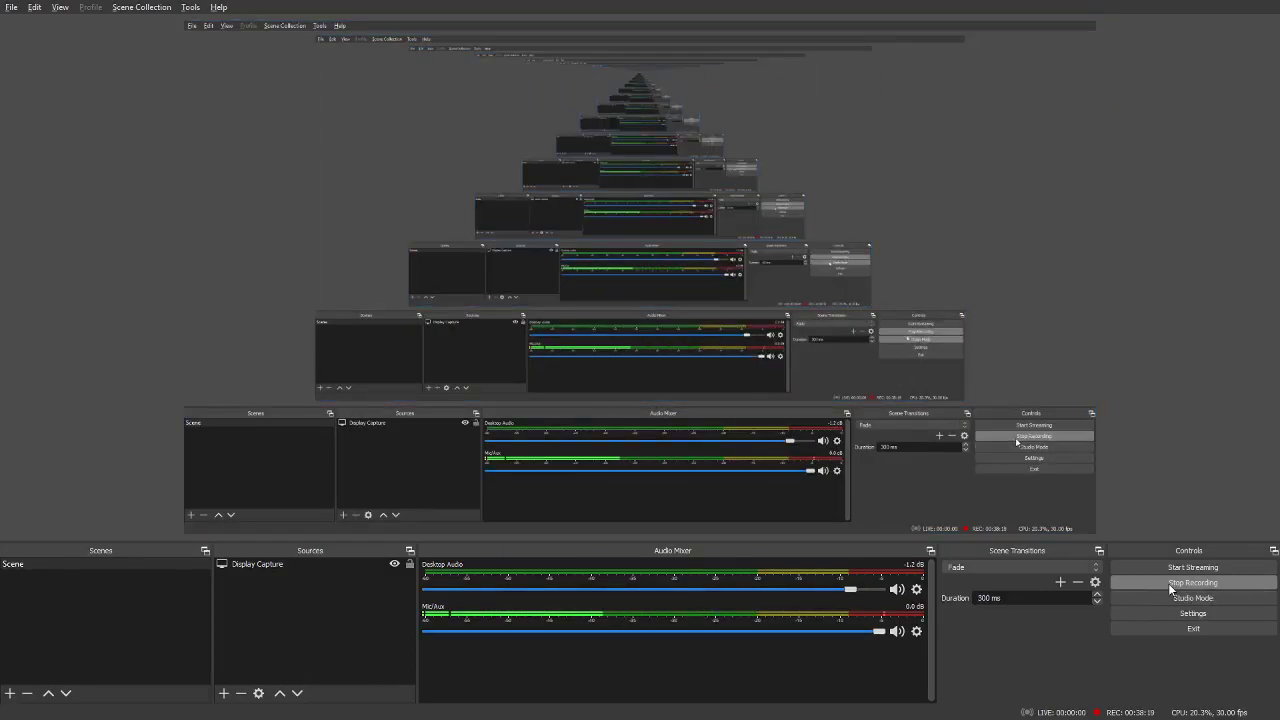